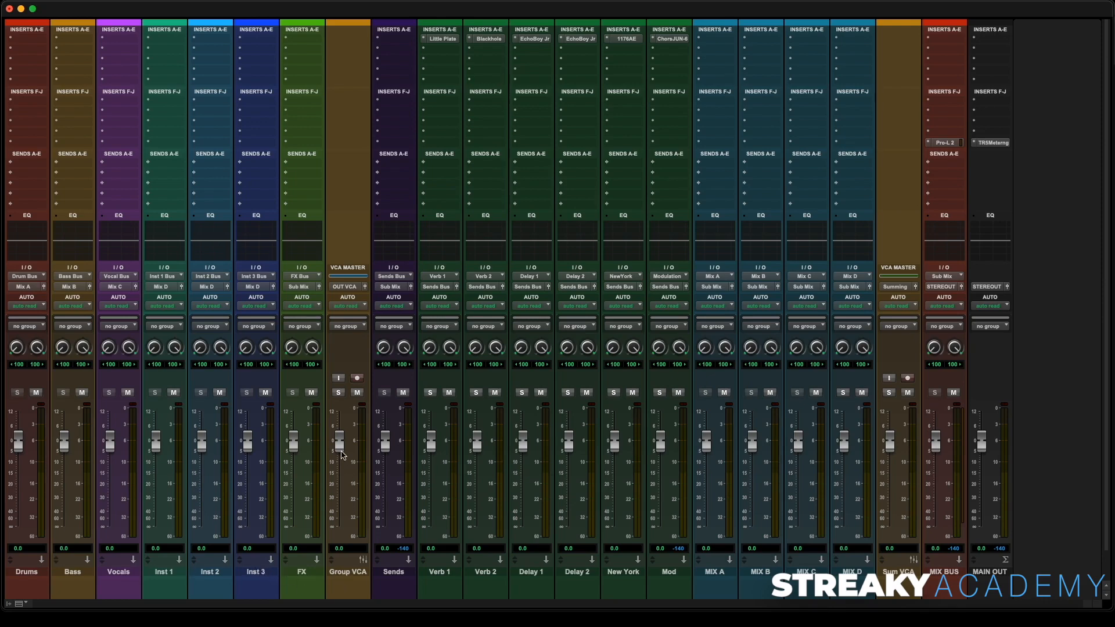
pyautogui.moveTo(294, 443); pyautogui.dragTo(157, 469)
pyautogui.moveTo(341, 452)
pyautogui.mouseDown()
pyautogui.moveTo(341, 464)
pyautogui.moveTo(340, 453)
pyautogui.mouseUp()
pyautogui.moveTo(386, 440); pyautogui.dragTo(387, 453)
pyautogui.keyDown('alt'); pyautogui.click(387, 455); pyautogui.keyUp('alt')
# - Open and close the Pro-L 2 limiter on the mix bus and the TRS Metering plug-in on the main output
pyautogui.click(945, 142)
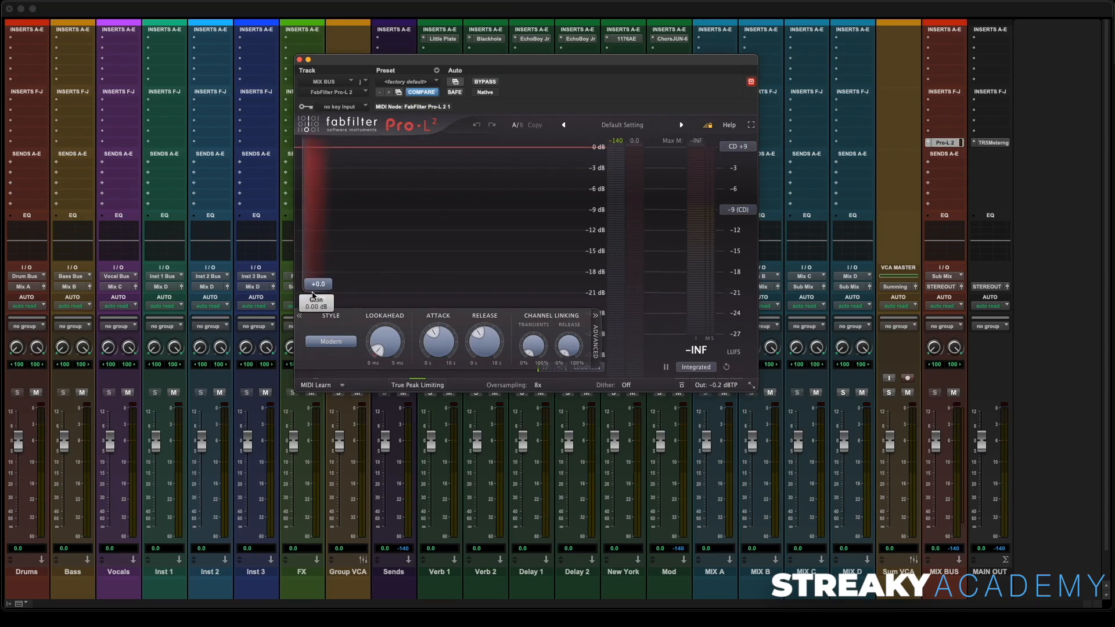
pyautogui.click(300, 61)
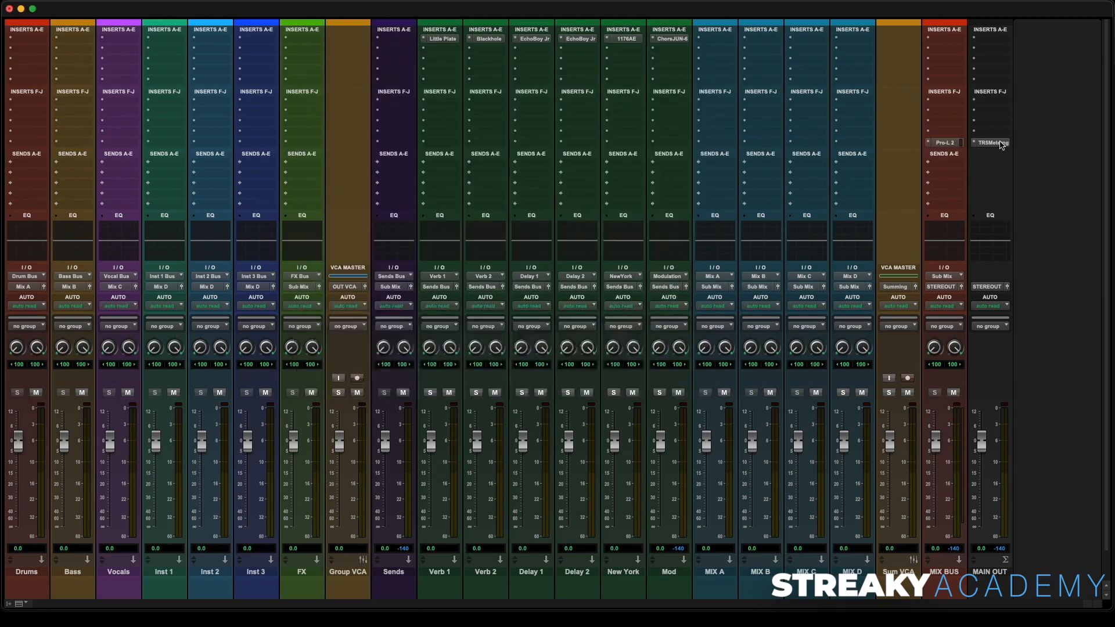
pyautogui.click(993, 143)
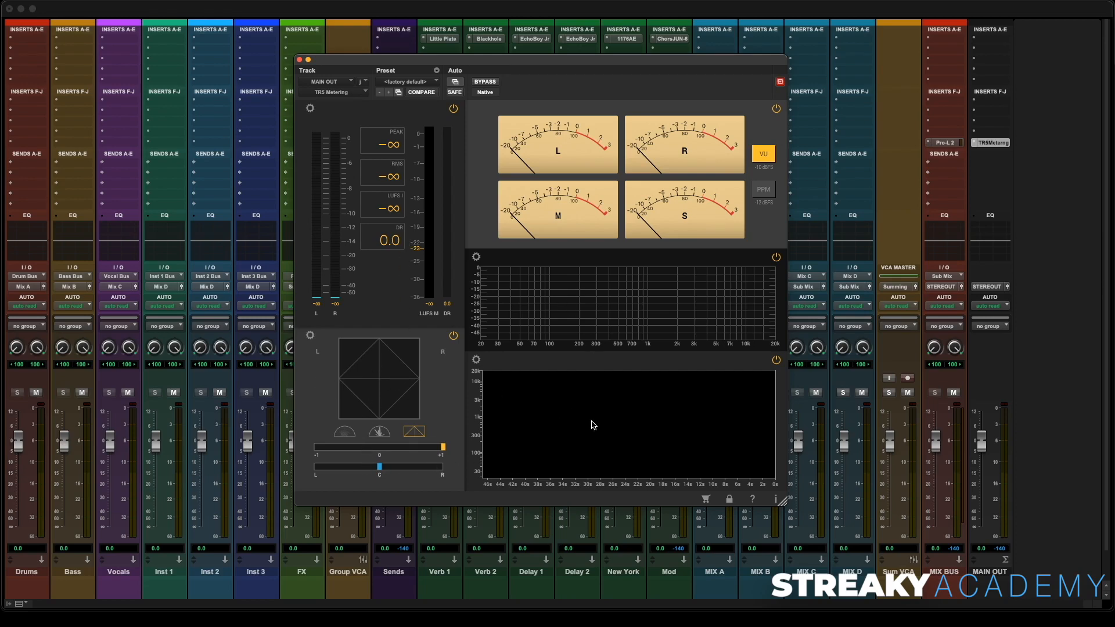
pyautogui.click(299, 59)
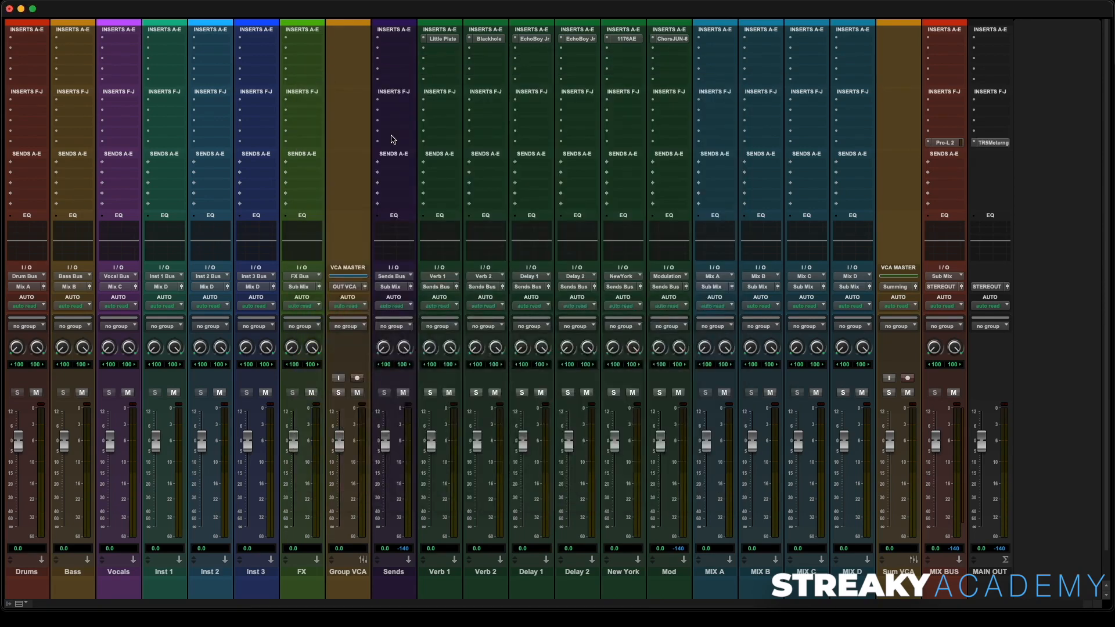
# - Switch to the edit window, import audio, and queue all stems from the STEMS folder for conversion
pyautogui.press('super+equal')
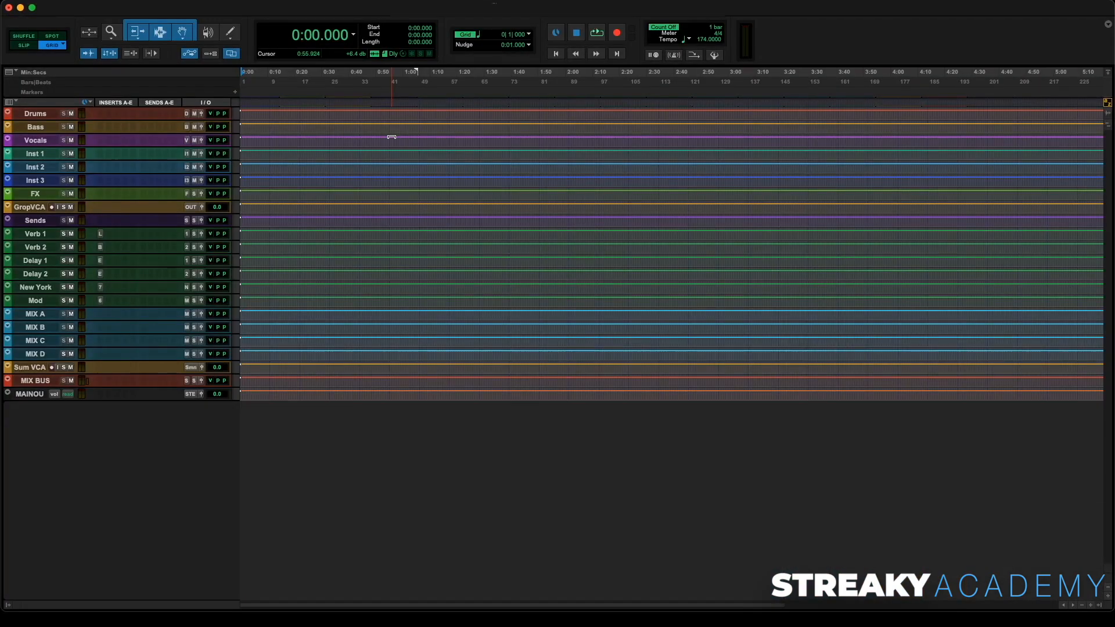
pyautogui.press('super+shift+i')
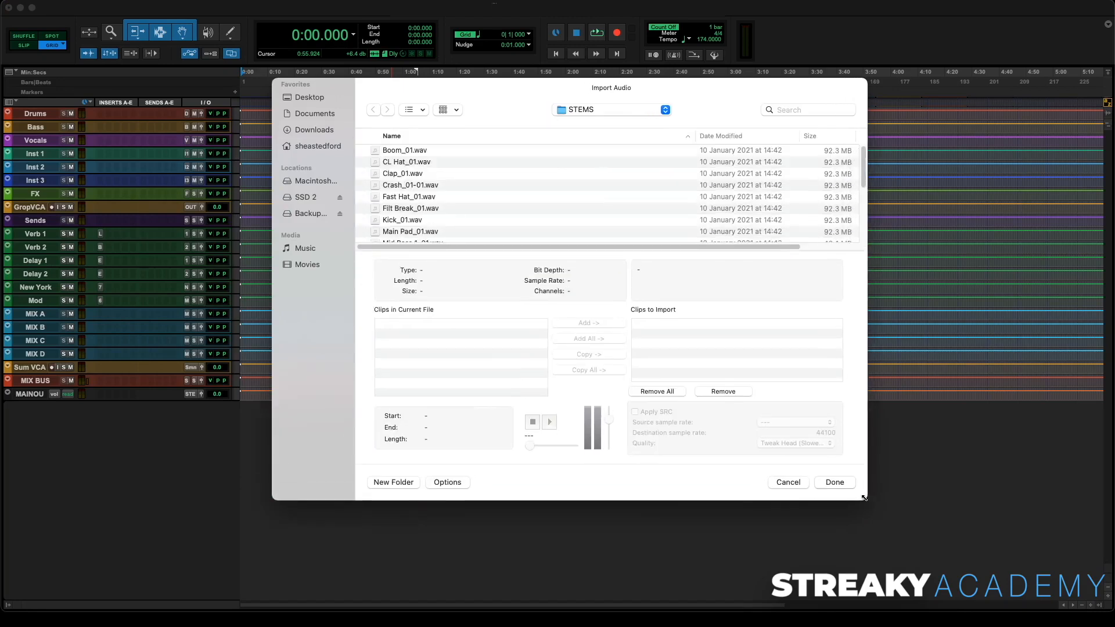
pyautogui.click(407, 151)
pyautogui.press('super+a')
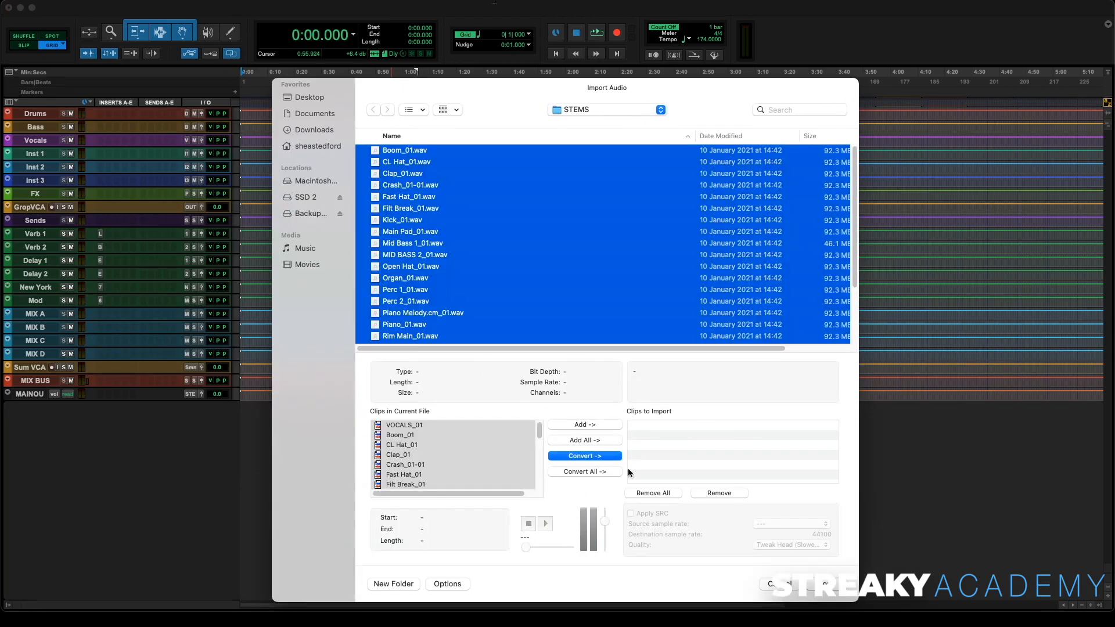
pyautogui.click(608, 459)
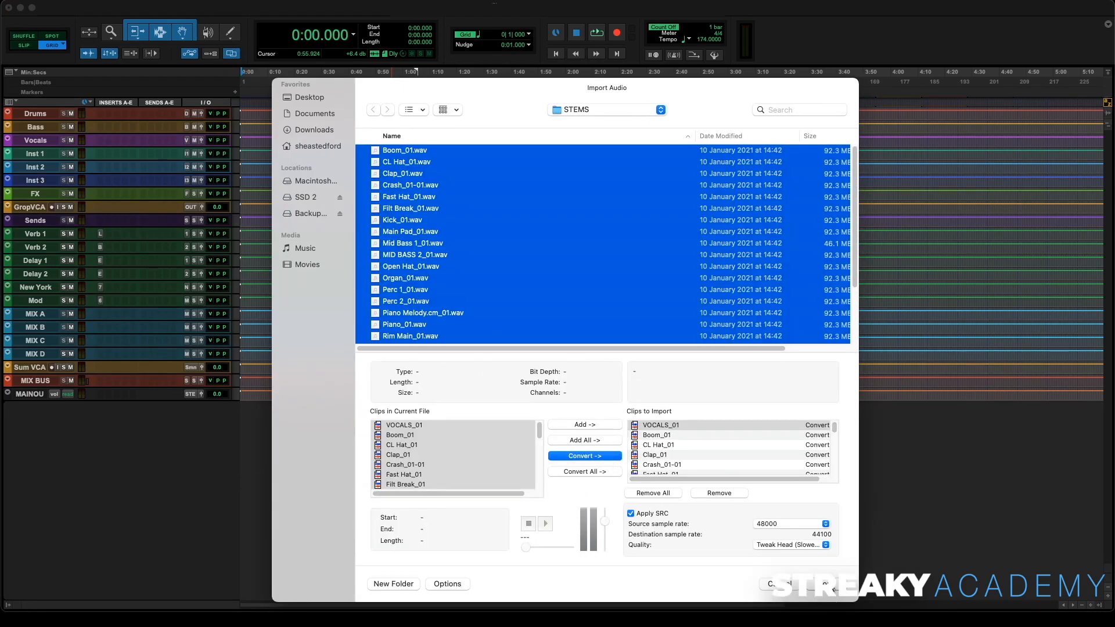
# - Save the converted files to the Audio Files folder and place them on new tracks at Session Start
pyautogui.press('Return')
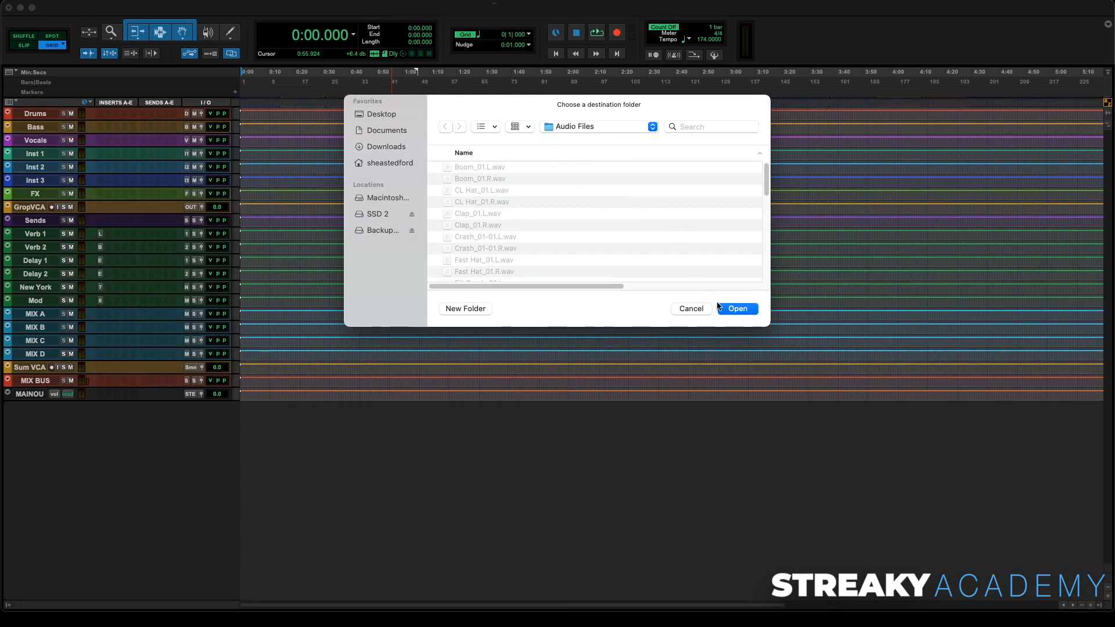
pyautogui.click(738, 309)
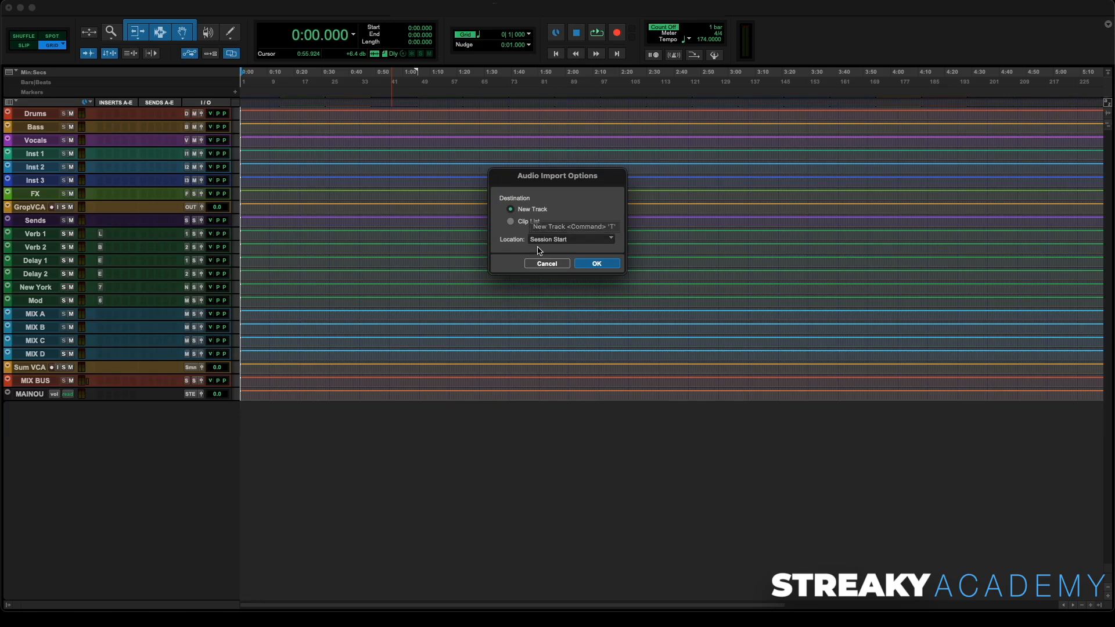
pyautogui.click(597, 264)
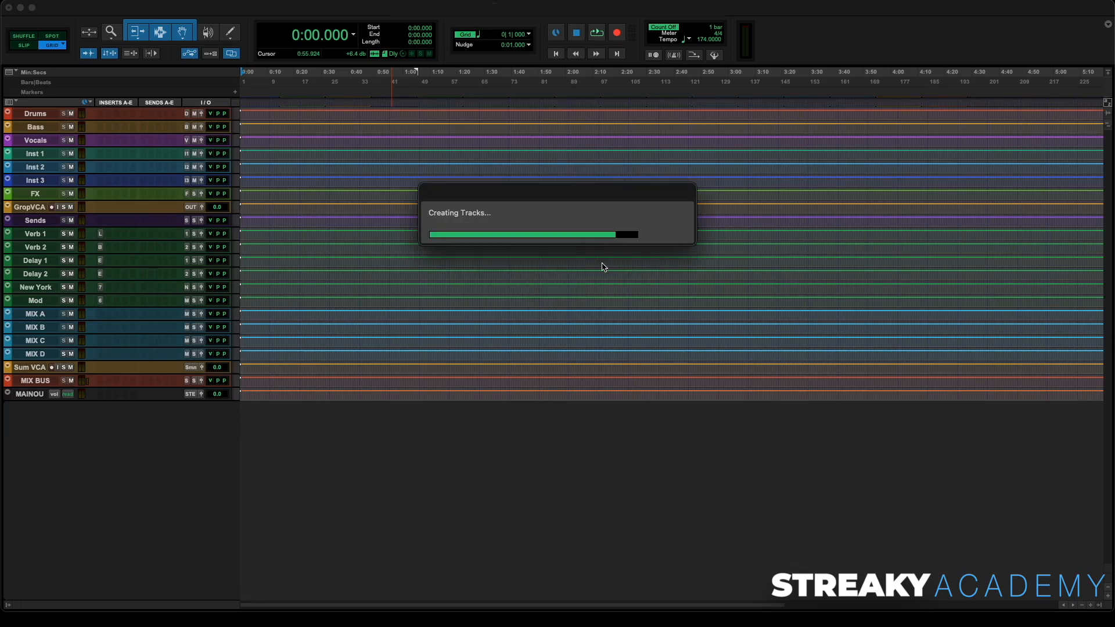
# - Move the Streaky dry mix reference track to the bottom of the track list
pyautogui.scroll(-10, 360, 241)
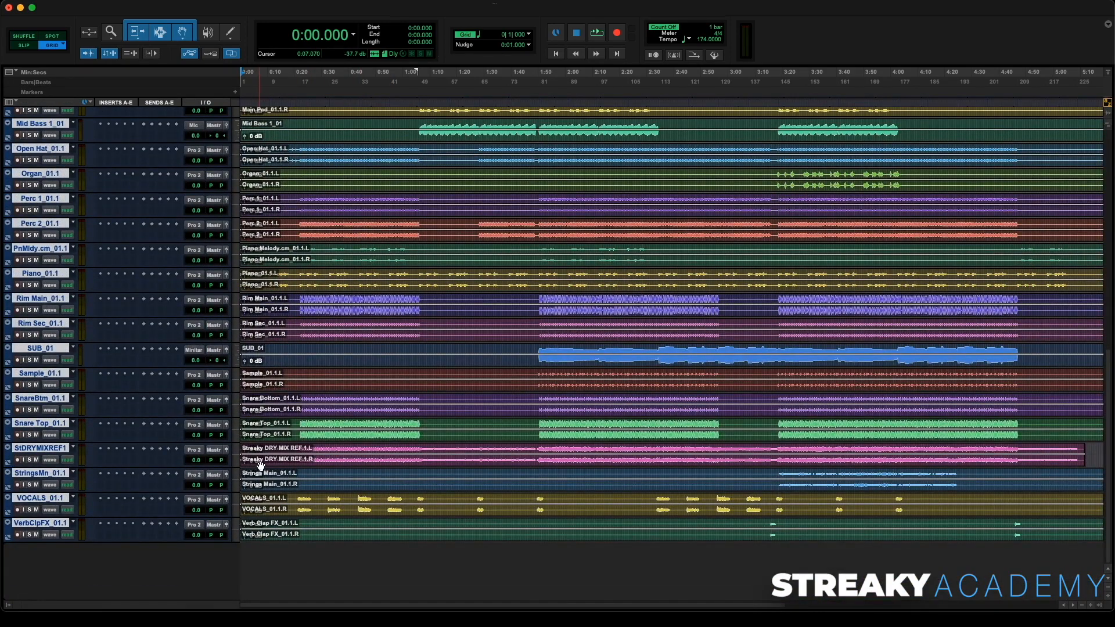
pyautogui.moveTo(41, 449); pyautogui.dragTo(69, 583)
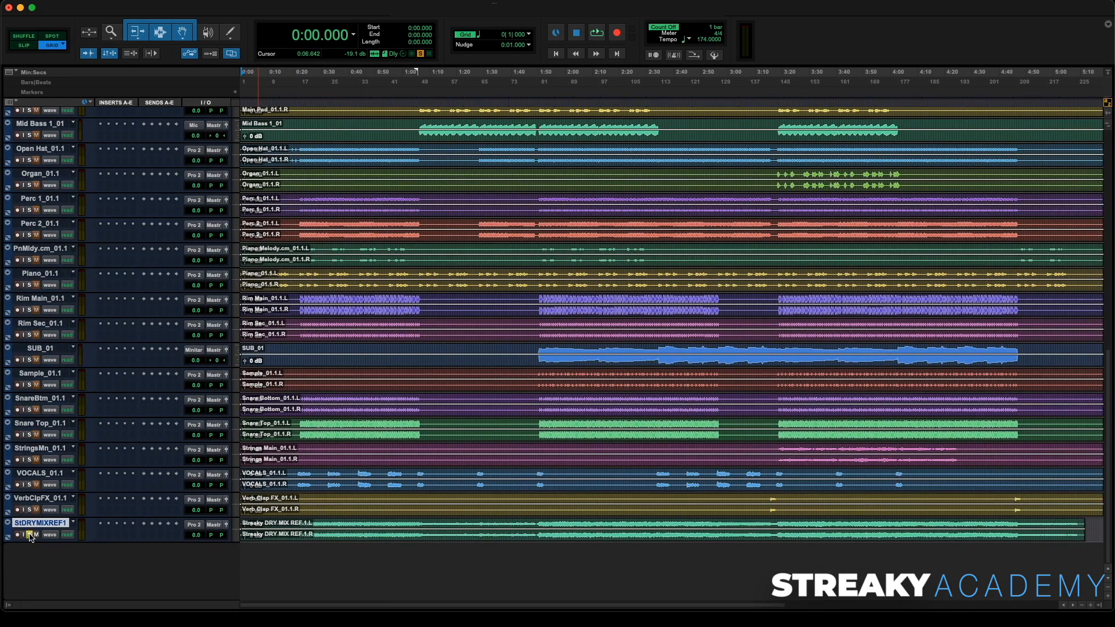
# - Route the reference track's output to STEREO OUT, bypassing the master
pyautogui.click(214, 524)
pyautogui.moveTo(231, 527)
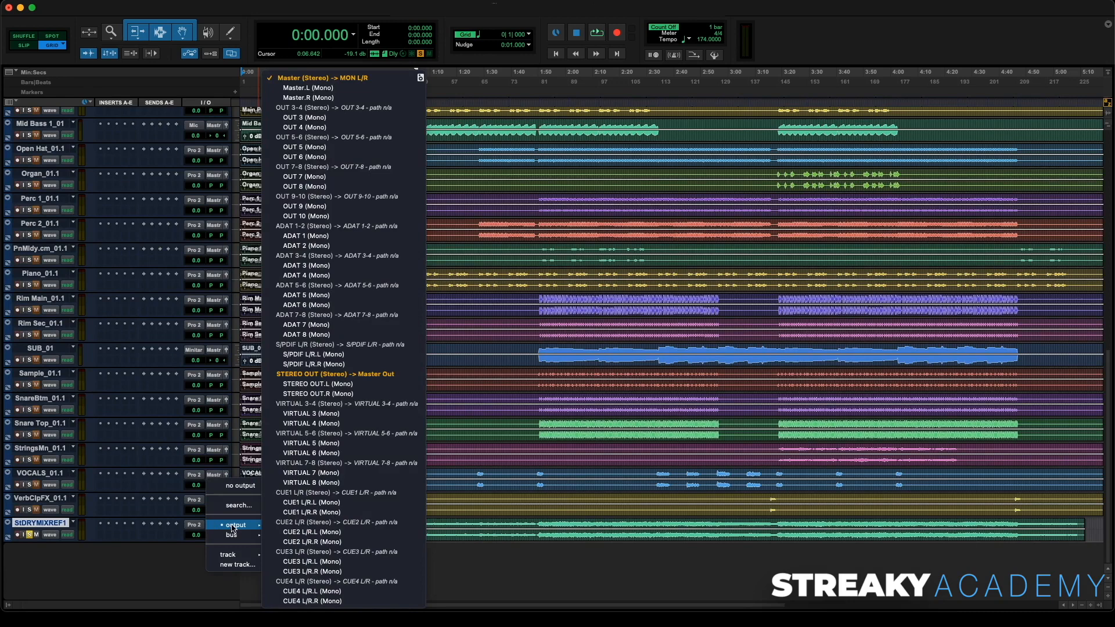
pyautogui.click(326, 374)
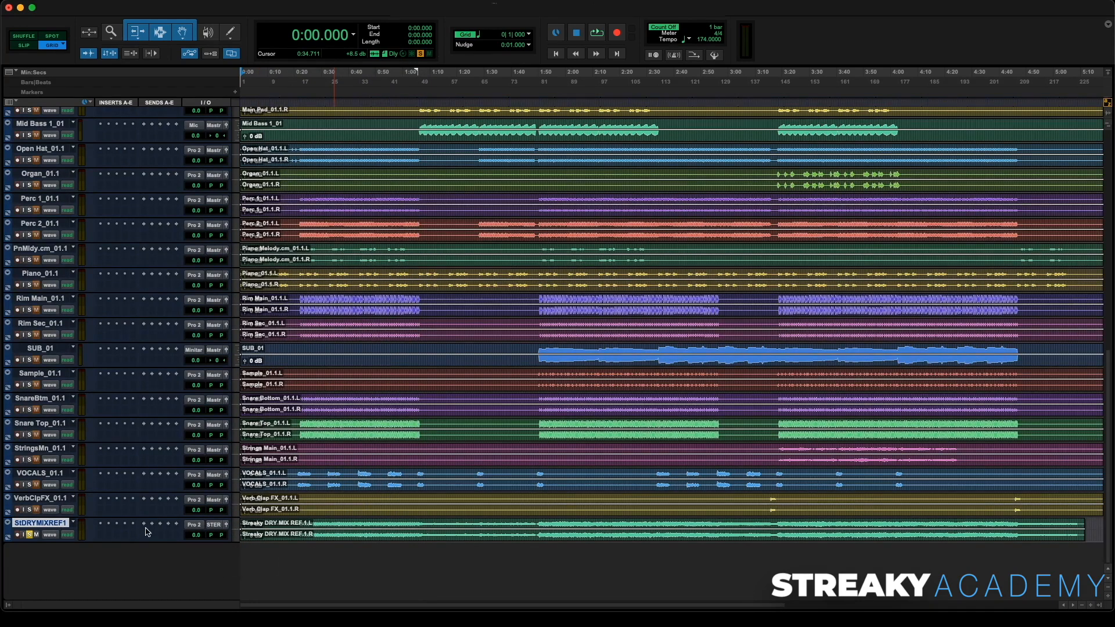
# - Enlarge the reference track's height and start playback from the session start
pyautogui.moveTo(176, 542); pyautogui.dragTo(176, 591)
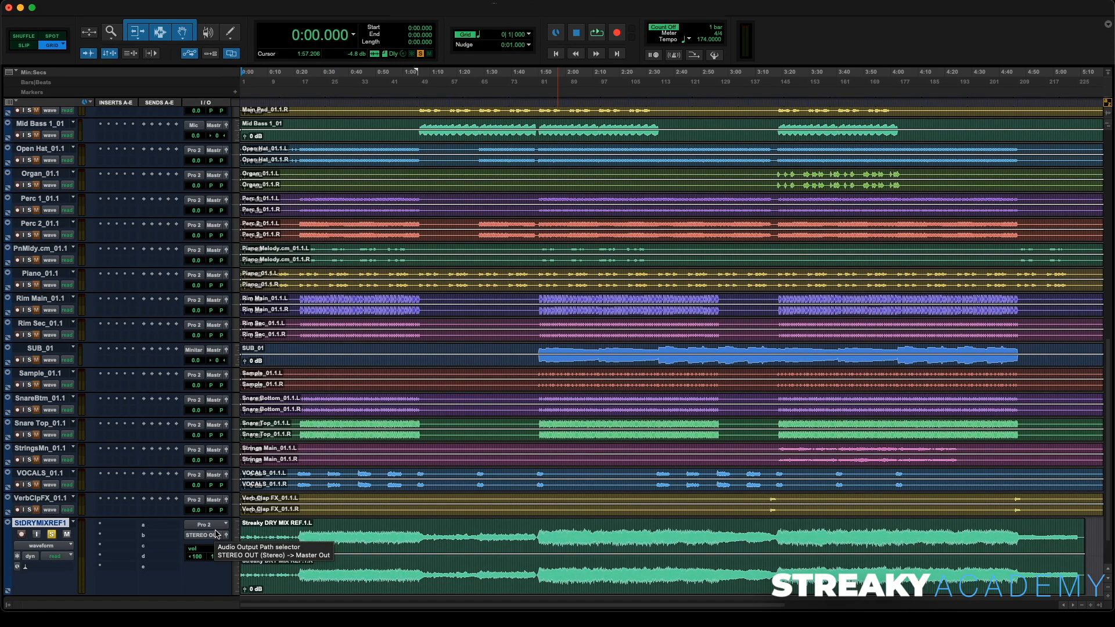
pyautogui.press('space')
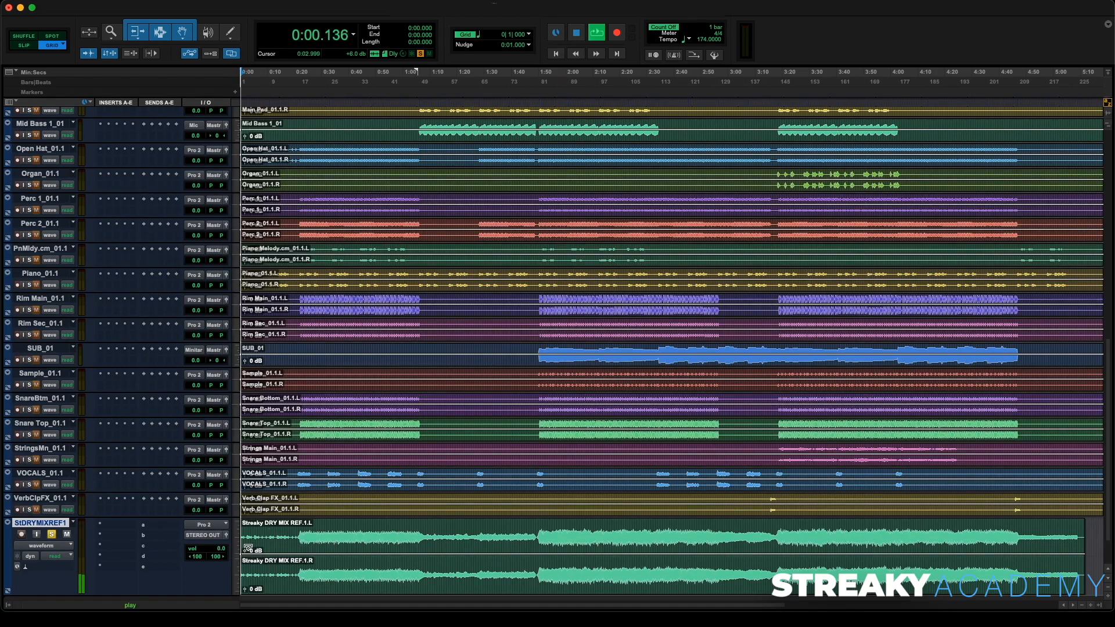
# - Listen to the imported stems while scrolling through the tracks, then stop playback
pyautogui.scroll(-3, 269, 504)
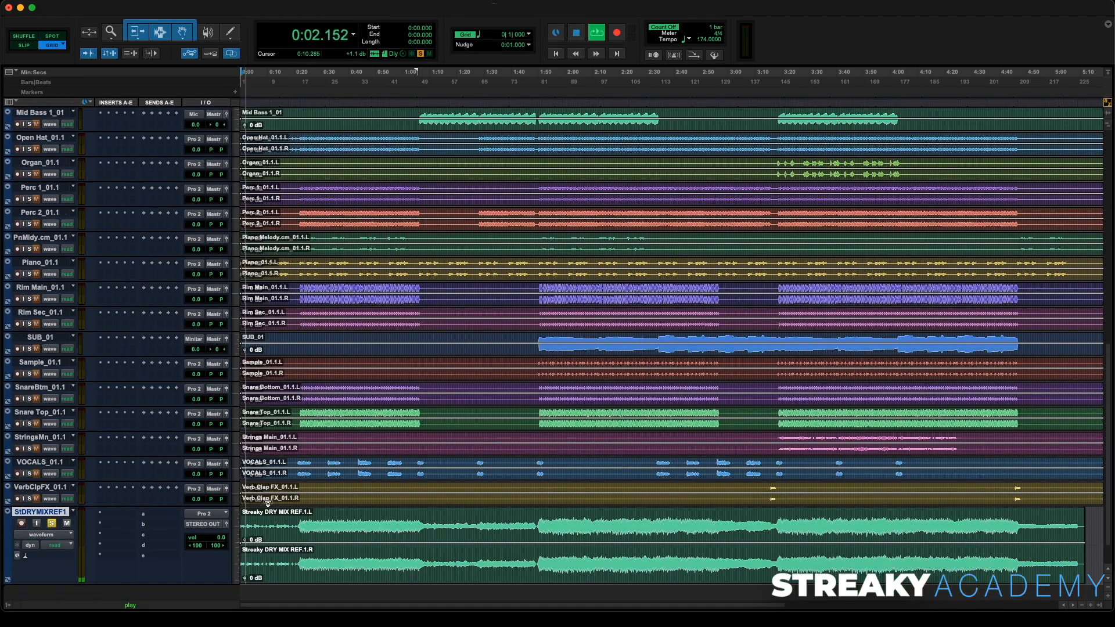
pyautogui.scroll(-1, 268, 503)
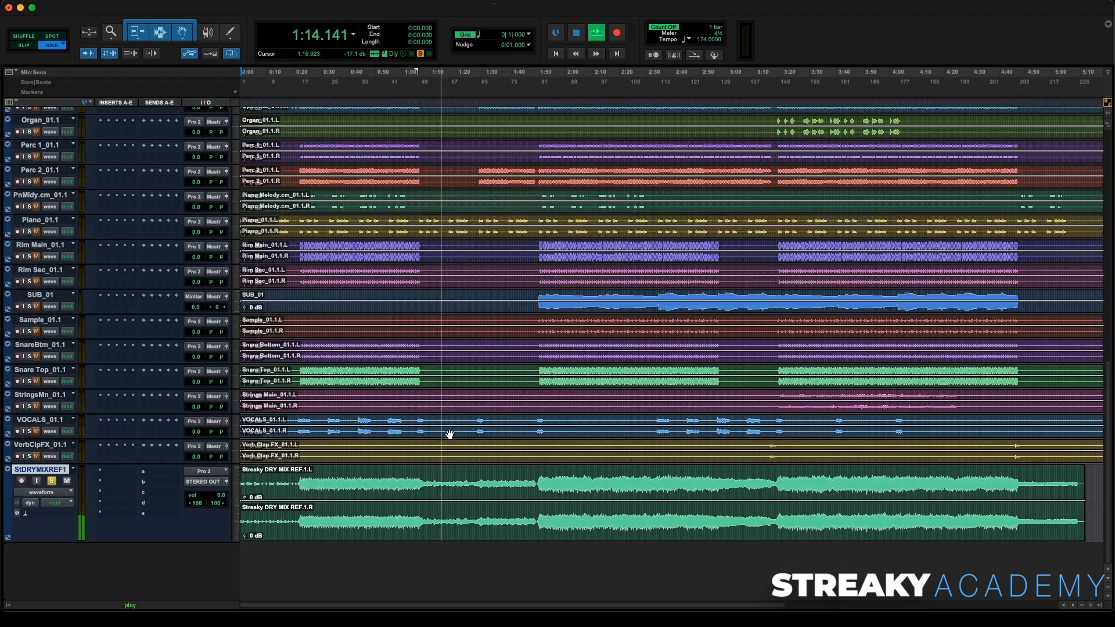
pyautogui.scroll(3, 450, 435)
pyautogui.scroll(5, 450, 435)
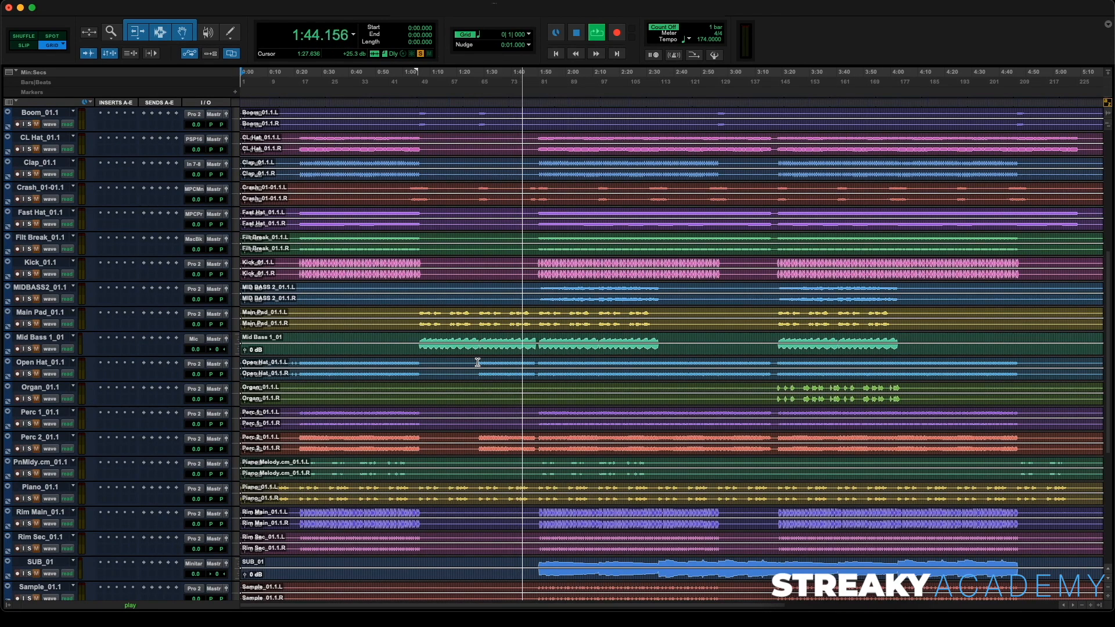
pyautogui.scroll(-3, 485, 382)
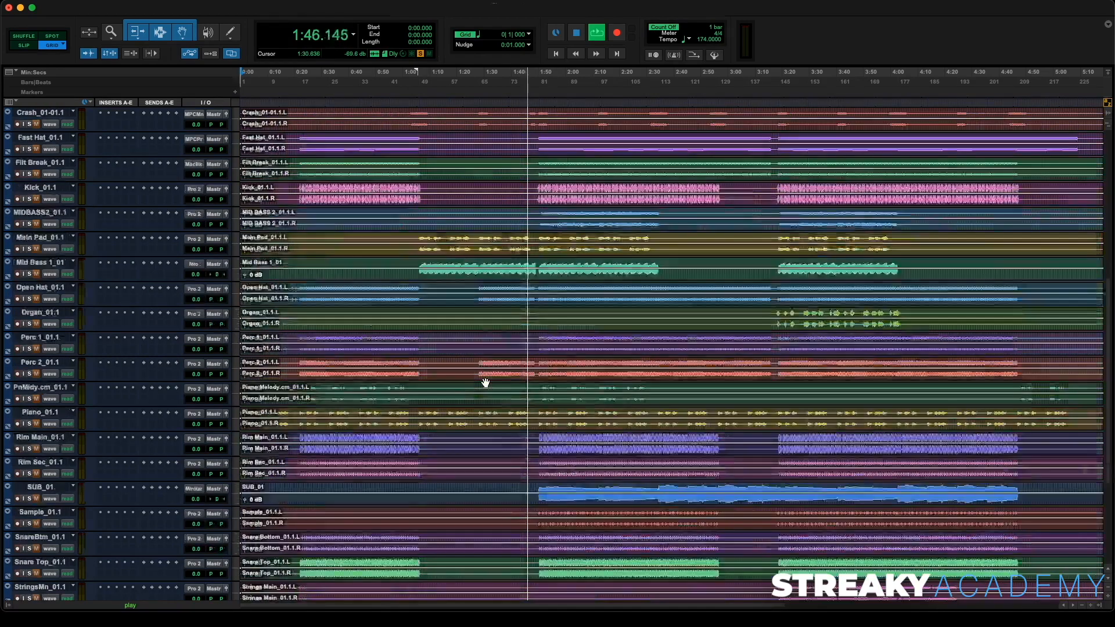
pyautogui.scroll(-8, 485, 381)
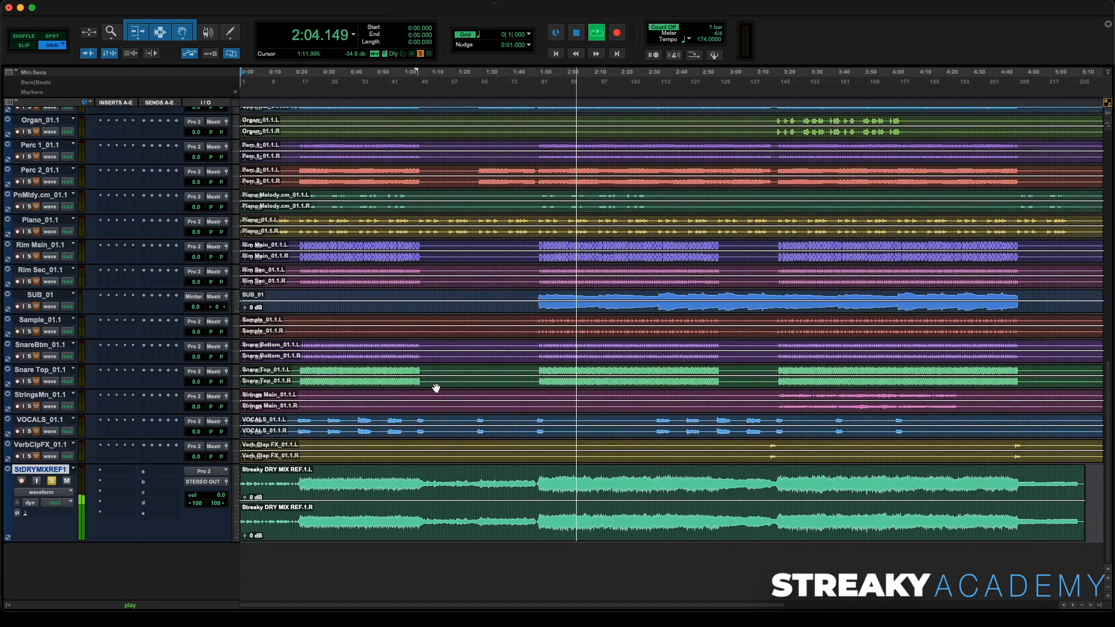
pyautogui.scroll(10, 436, 387)
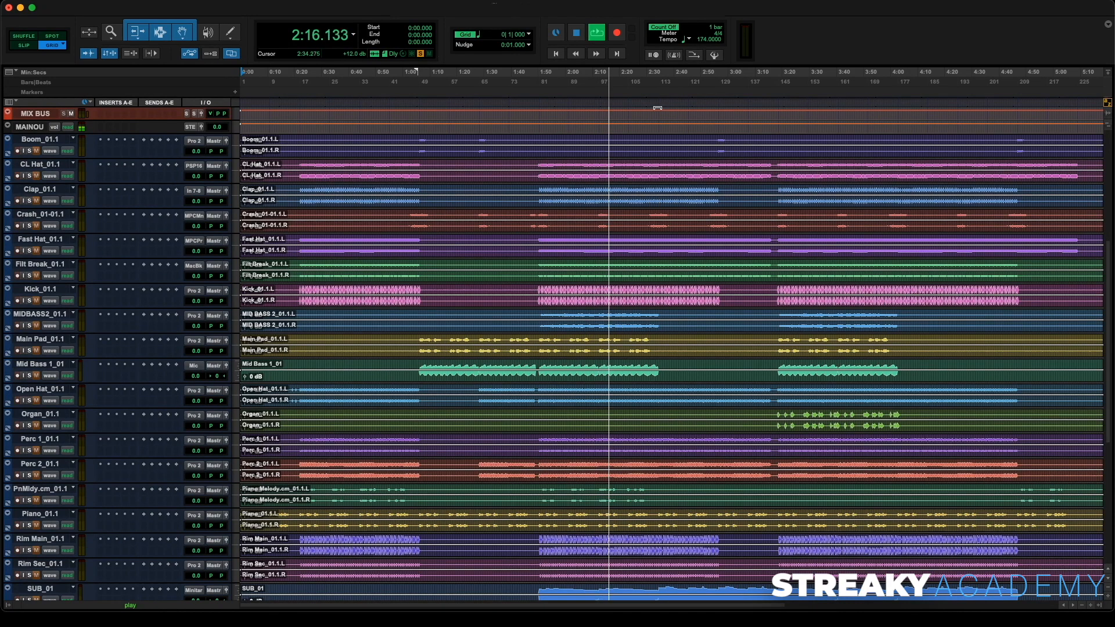
pyautogui.press('space')
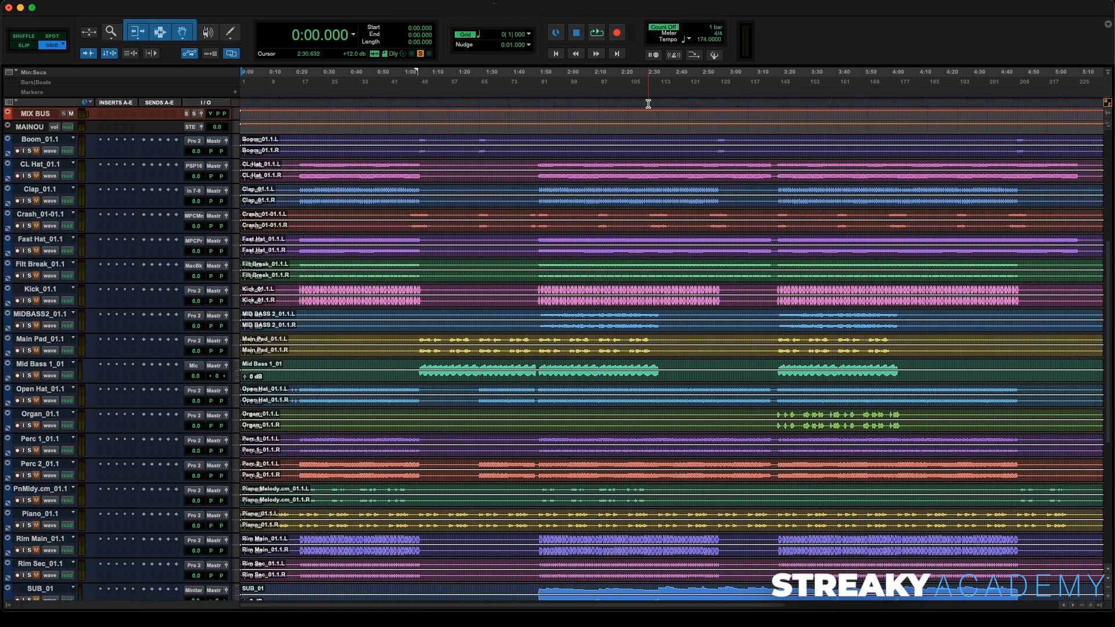
# - Place the playback cursor at about 2:32 and resume playback
pyautogui.click(649, 104)
pyautogui.click(653, 104)
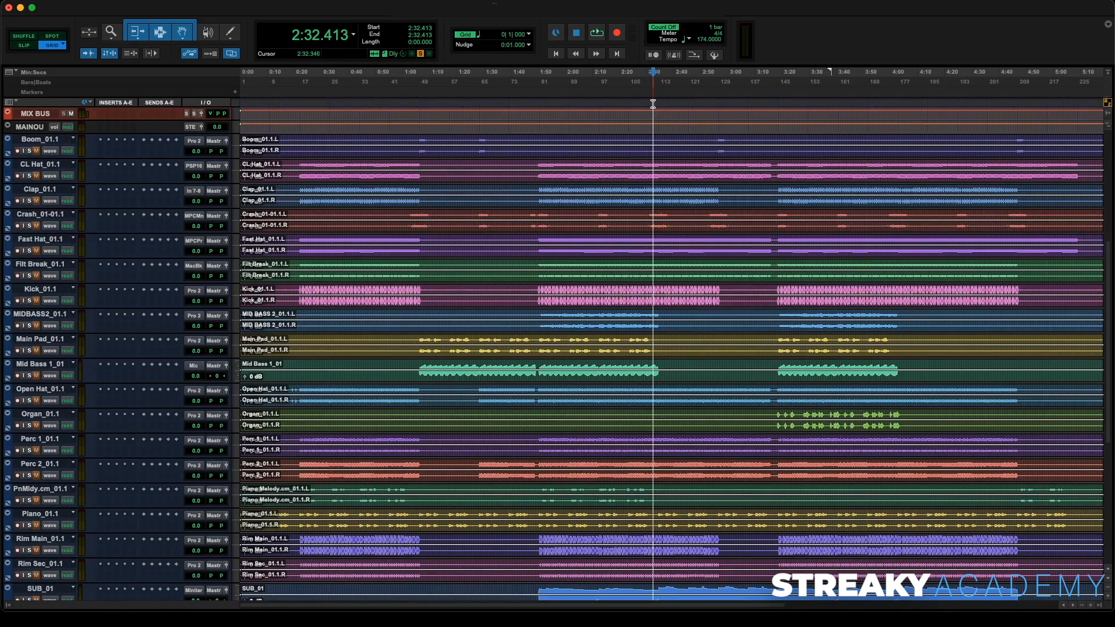
pyautogui.press('space')
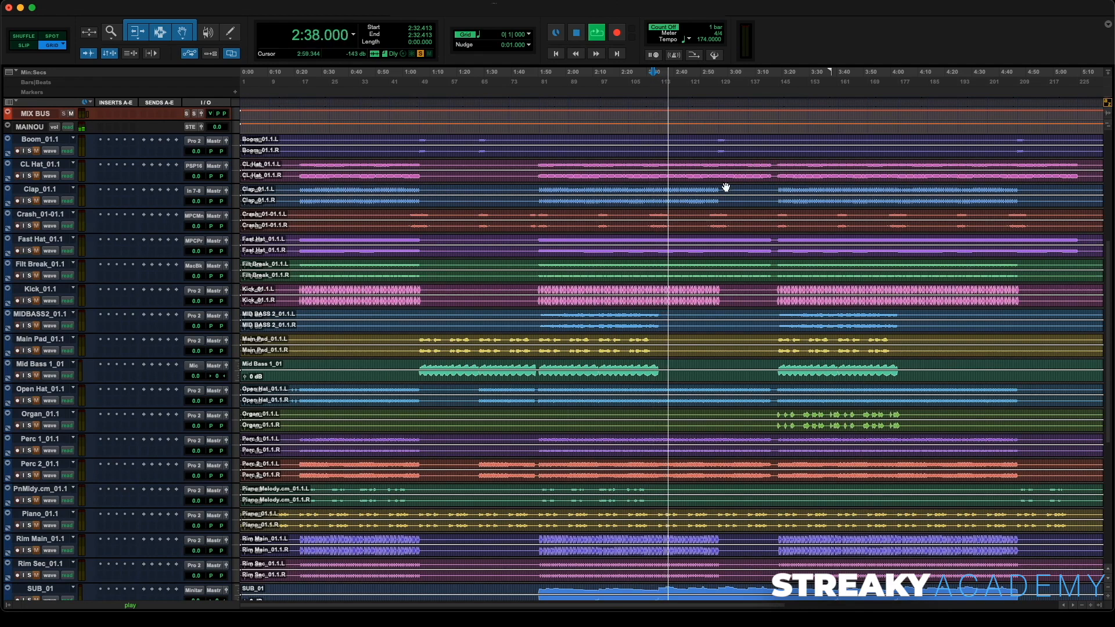
# - Scroll up and down through the track list while listening to the stems
pyautogui.scroll(-4, 750, 177)
pyautogui.scroll(-5, 725, 185)
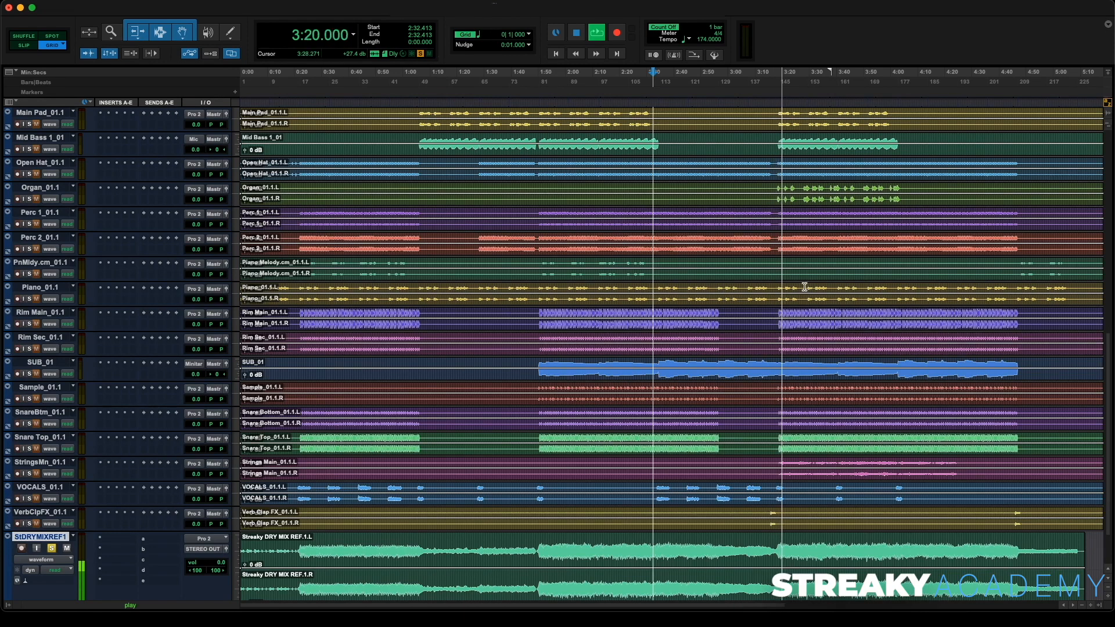
pyautogui.scroll(4, 805, 287)
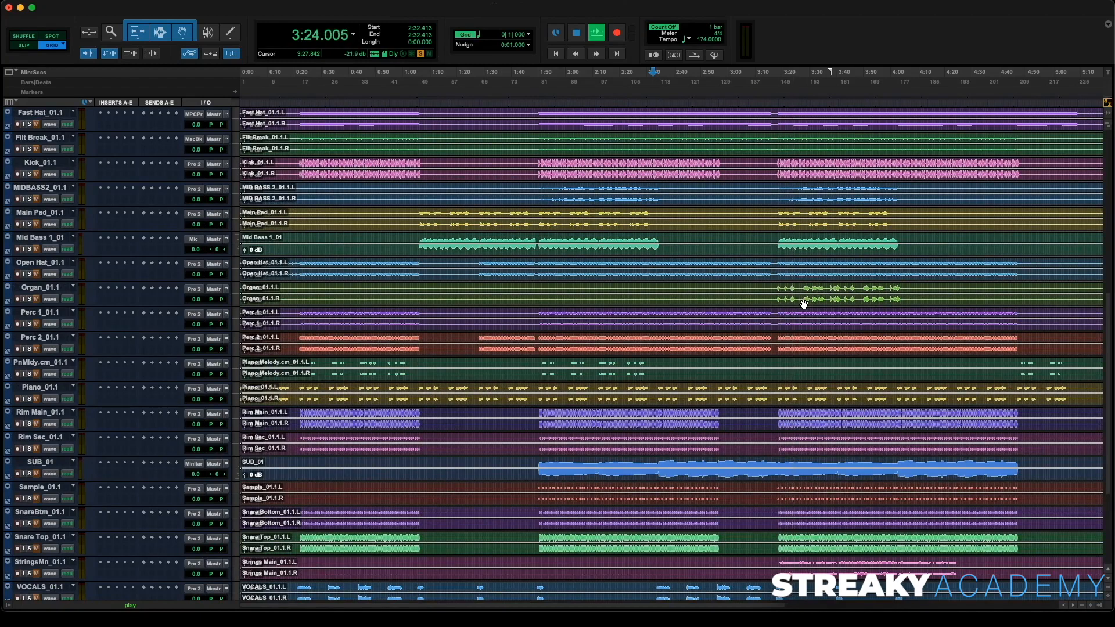
pyautogui.scroll(-6, 803, 304)
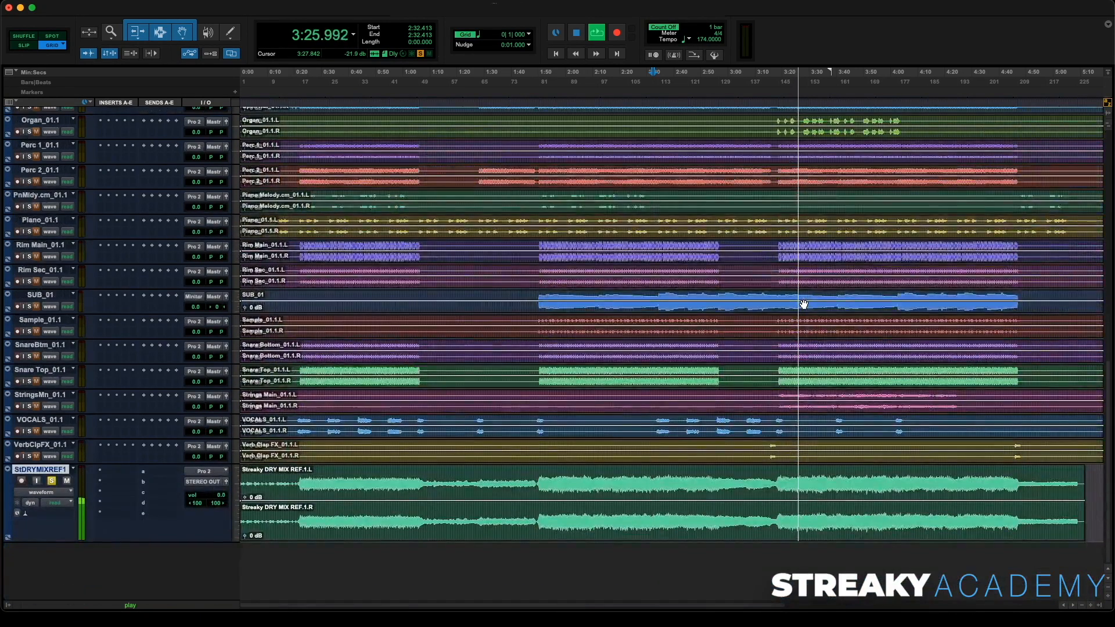
pyautogui.scroll(3, 804, 305)
pyautogui.scroll(1, 804, 304)
pyautogui.scroll(3, 803, 305)
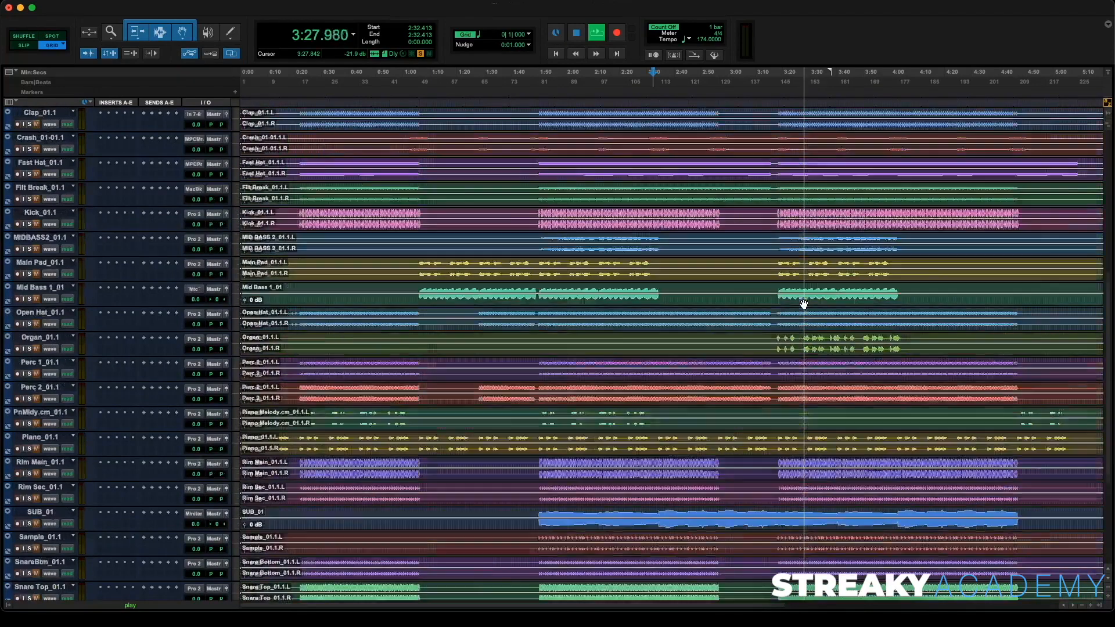
pyautogui.scroll(1, 803, 304)
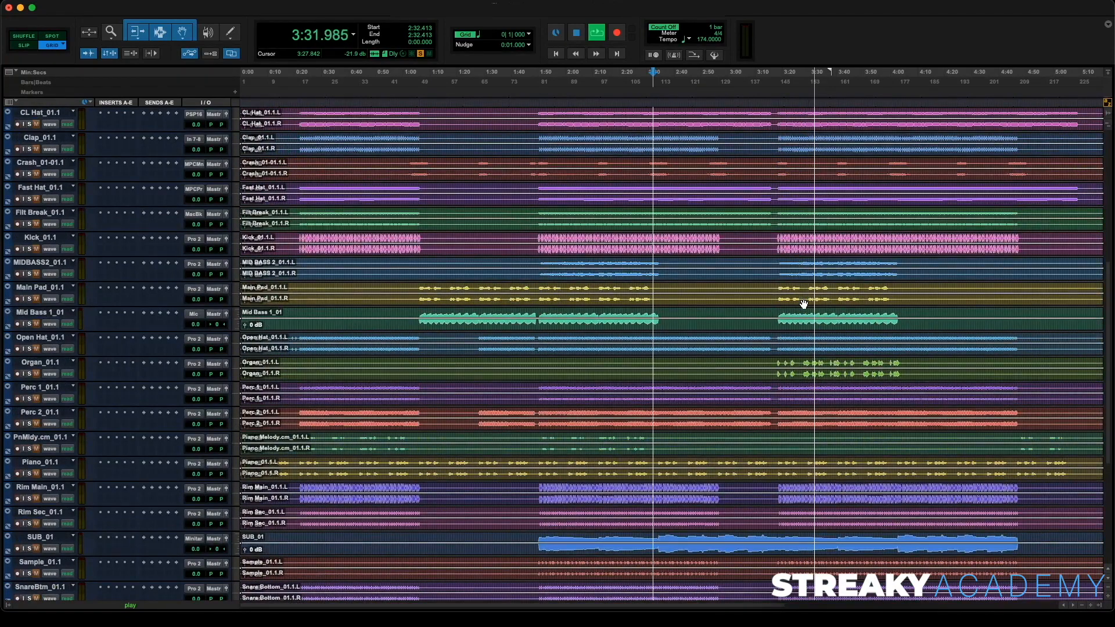
pyautogui.scroll(-4, 803, 304)
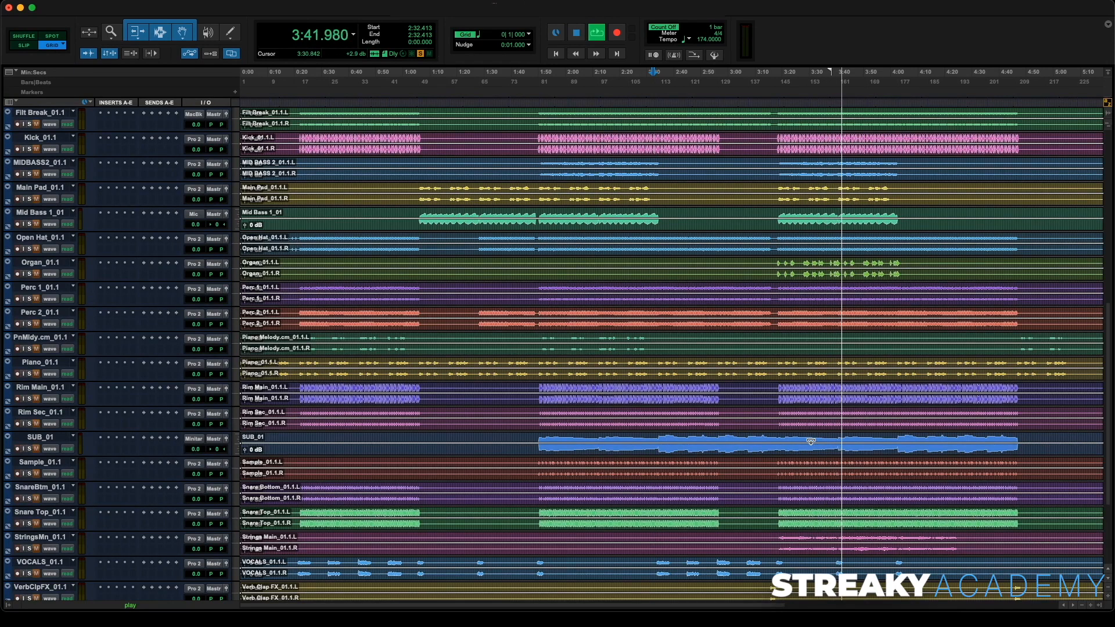
pyautogui.scroll(-2, 811, 441)
pyautogui.scroll(1, 810, 441)
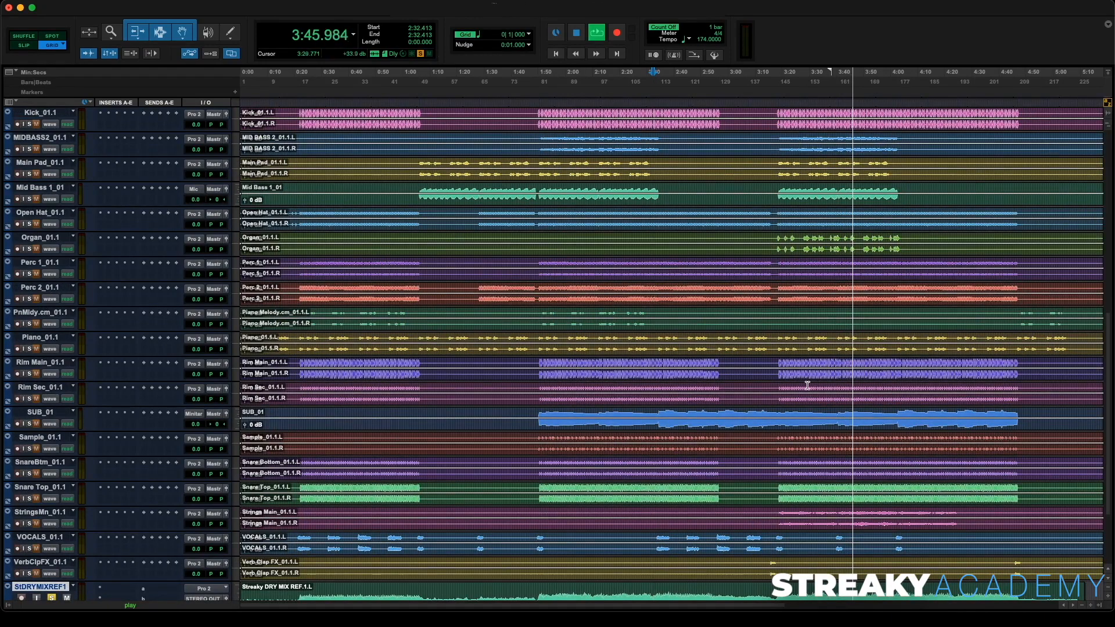
# - Restart playback from about 4:00 and scroll the timeline to the end of the song
pyautogui.press('space')
pyautogui.click(893, 103)
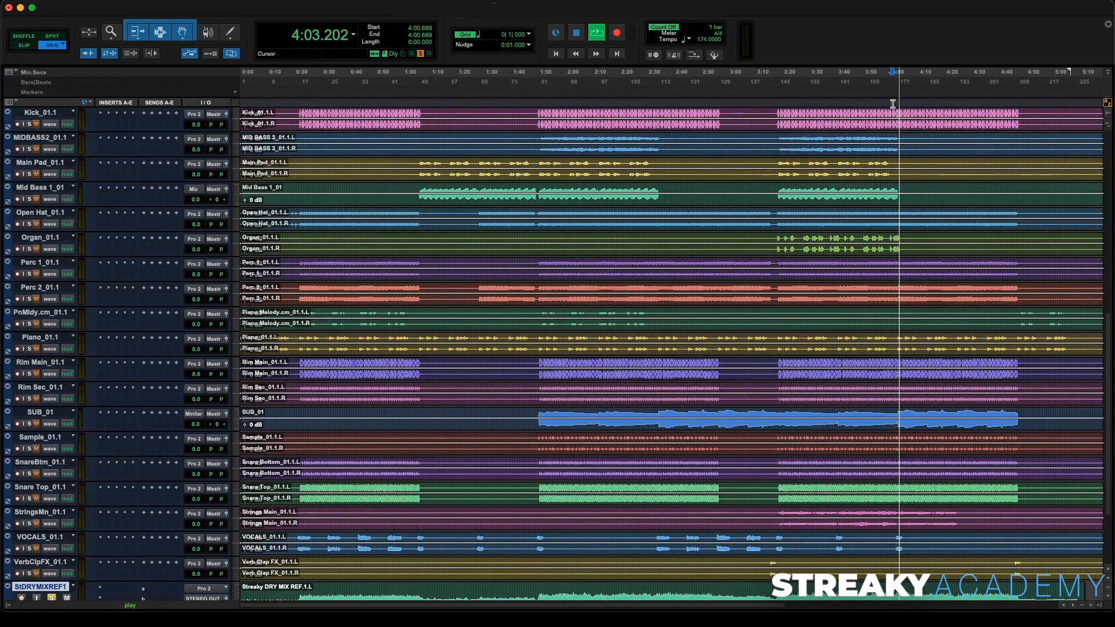
pyautogui.hscroll(5, 953, 158)
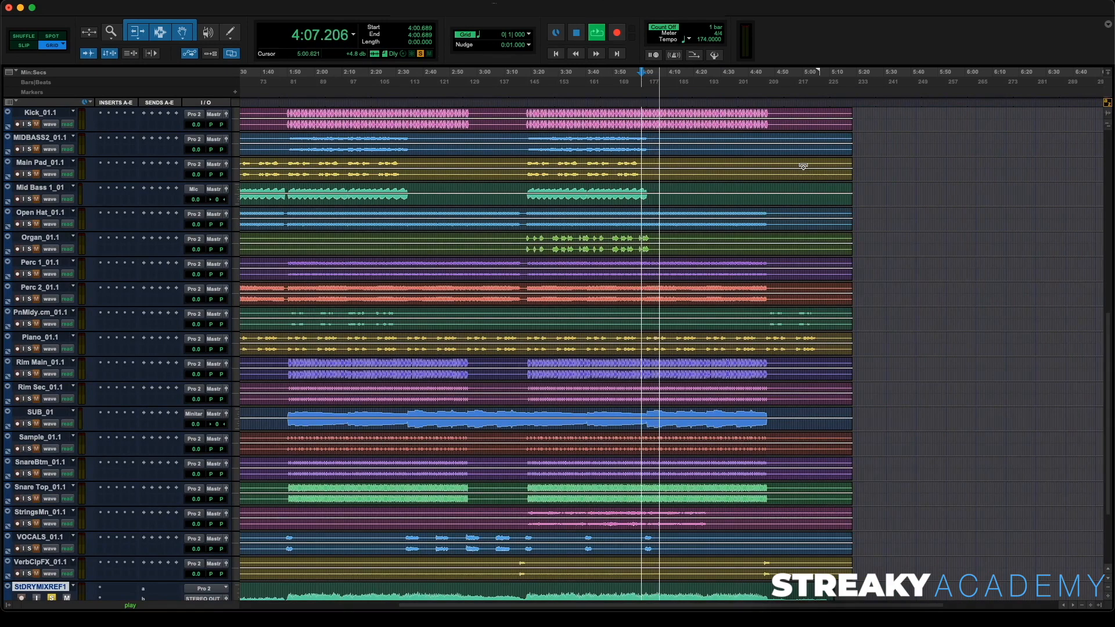
# - Listen to the song's ending, playing from about 4:44 and again from about 5:01, then stop playback
pyautogui.scroll(-3, 804, 166)
pyautogui.scroll(6, 803, 167)
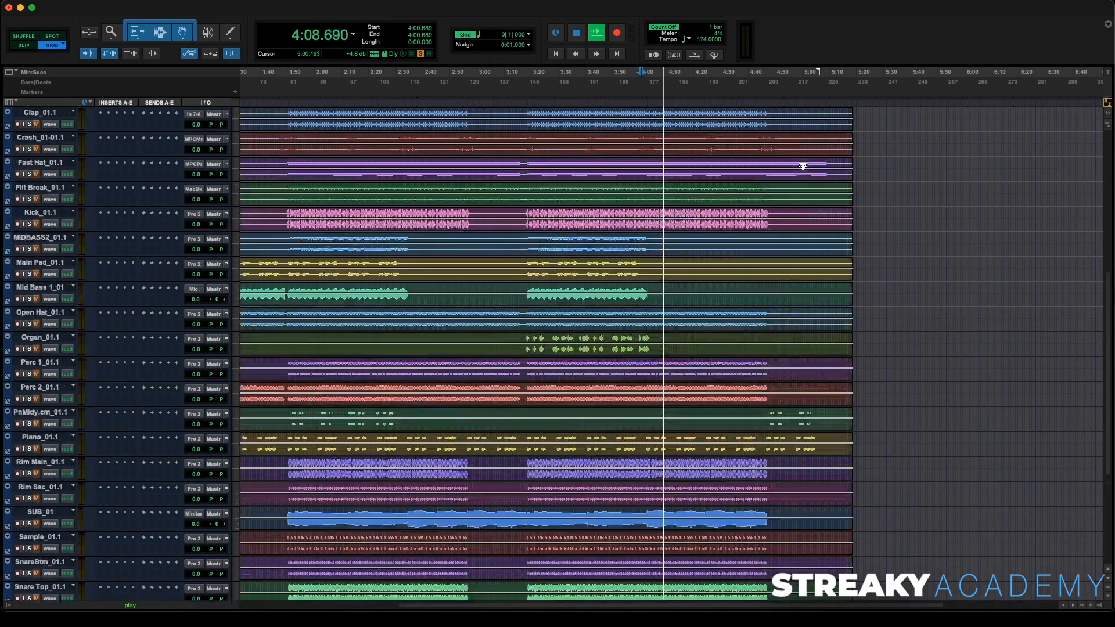
pyautogui.click(760, 108)
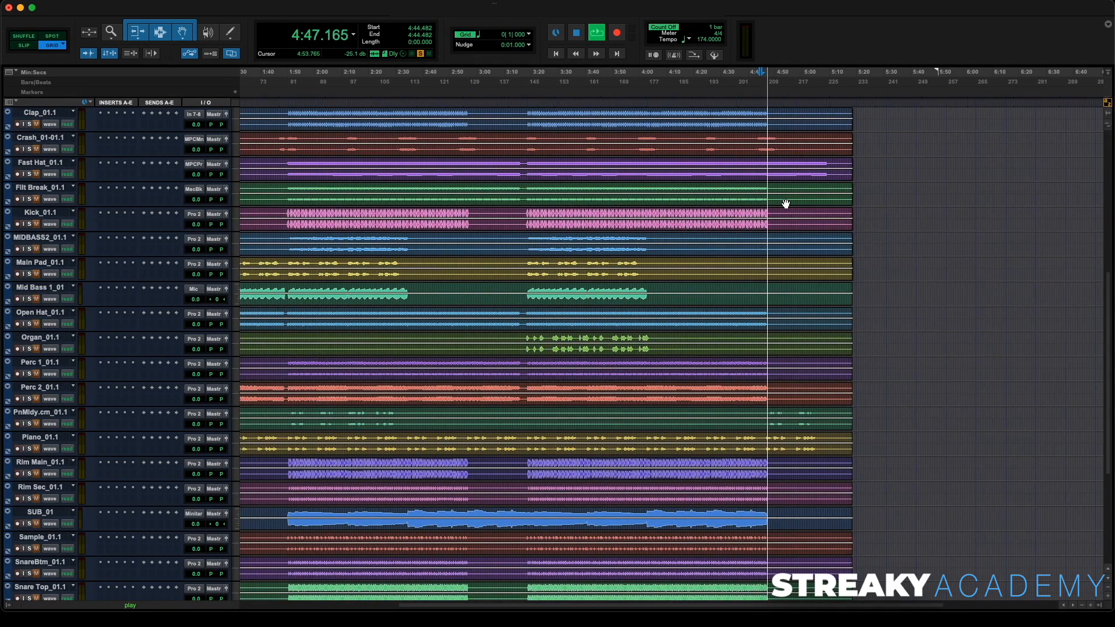
pyautogui.press('space')
pyautogui.click(807, 103)
pyautogui.press('space')
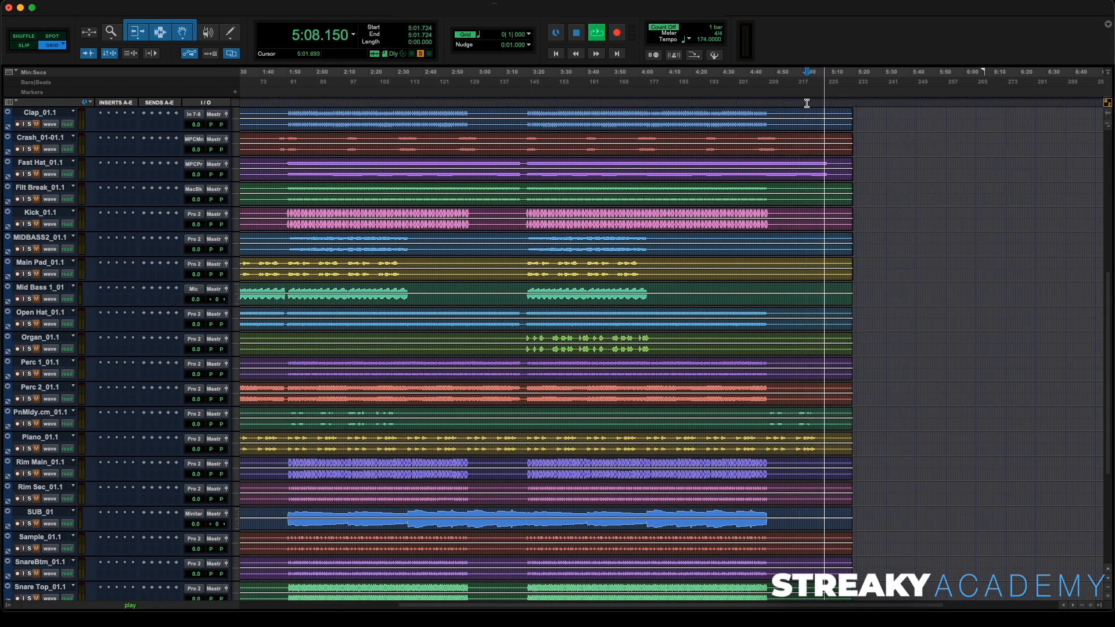
pyautogui.press('space')
# - Select all stem tracks from Boom_01.1 to VerbClpFX_01.1 and move them to the top of the track list
pyautogui.scroll(-8, 687, 277)
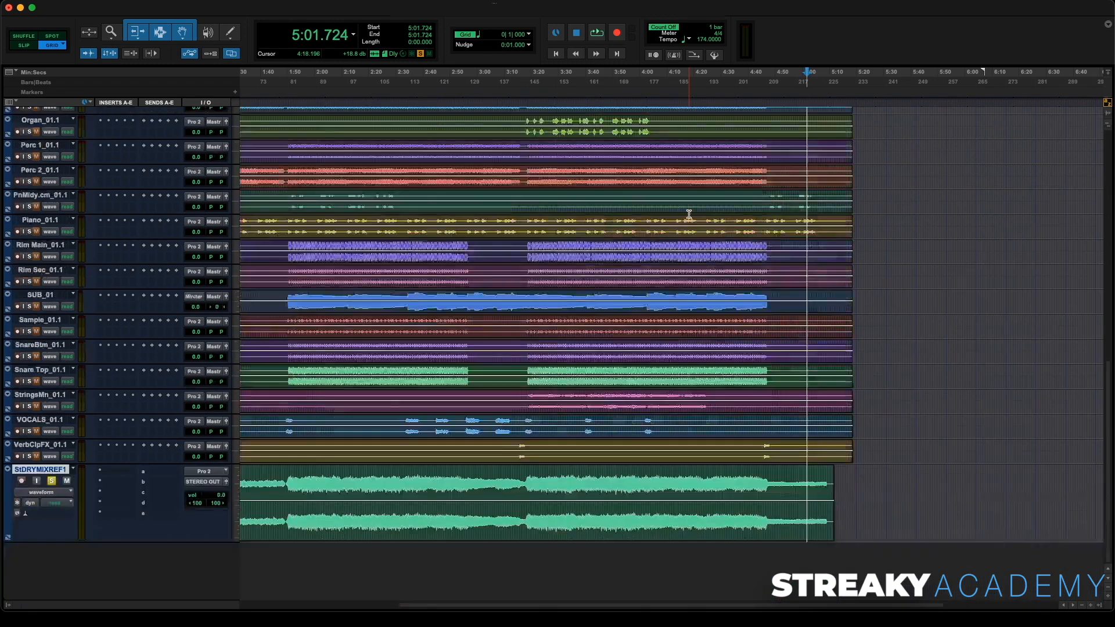
pyautogui.hscroll(-5, 462, 402)
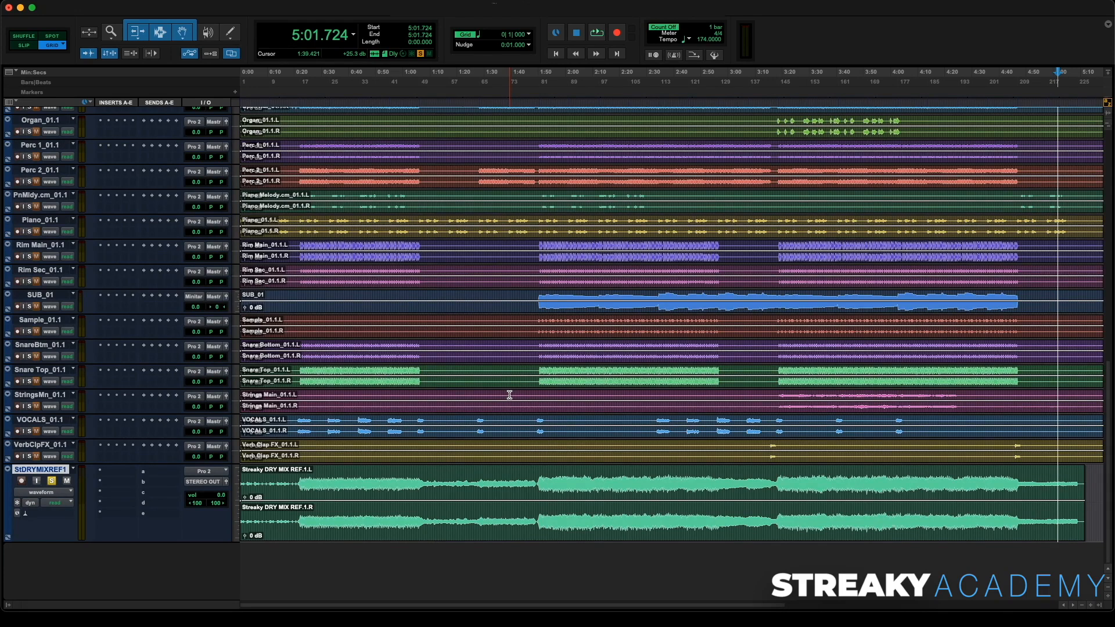
pyautogui.click(44, 445)
pyautogui.scroll(10, 44, 445)
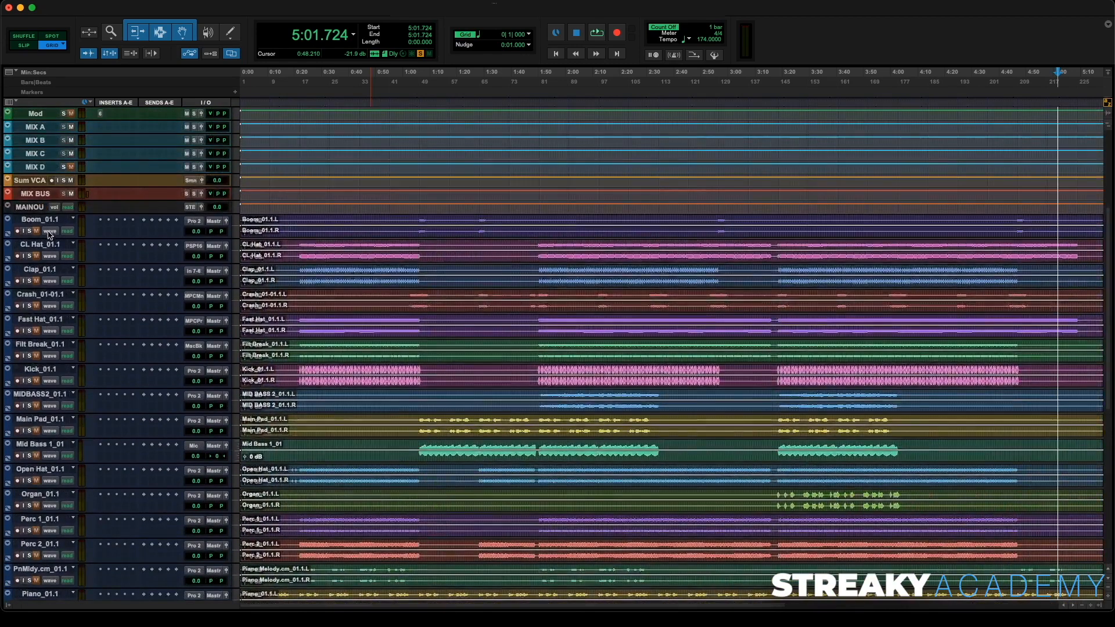
pyautogui.keyDown('shift'); pyautogui.click(47, 224); pyautogui.keyUp('shift')
pyautogui.scroll(5, 47, 223)
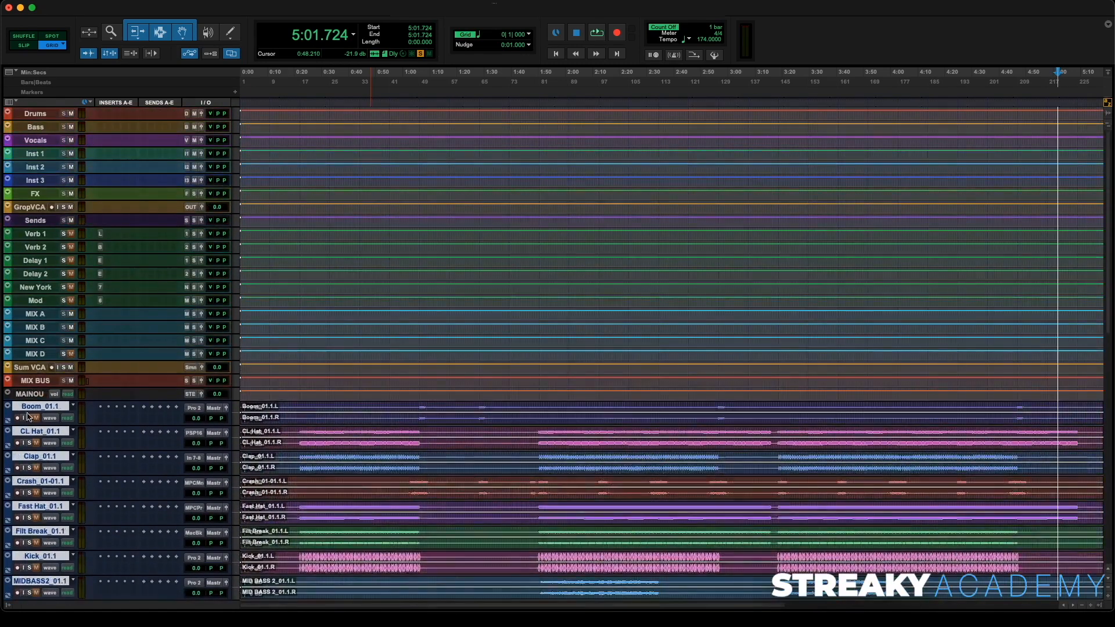
pyautogui.moveTo(32, 409); pyautogui.dragTo(33, 106)
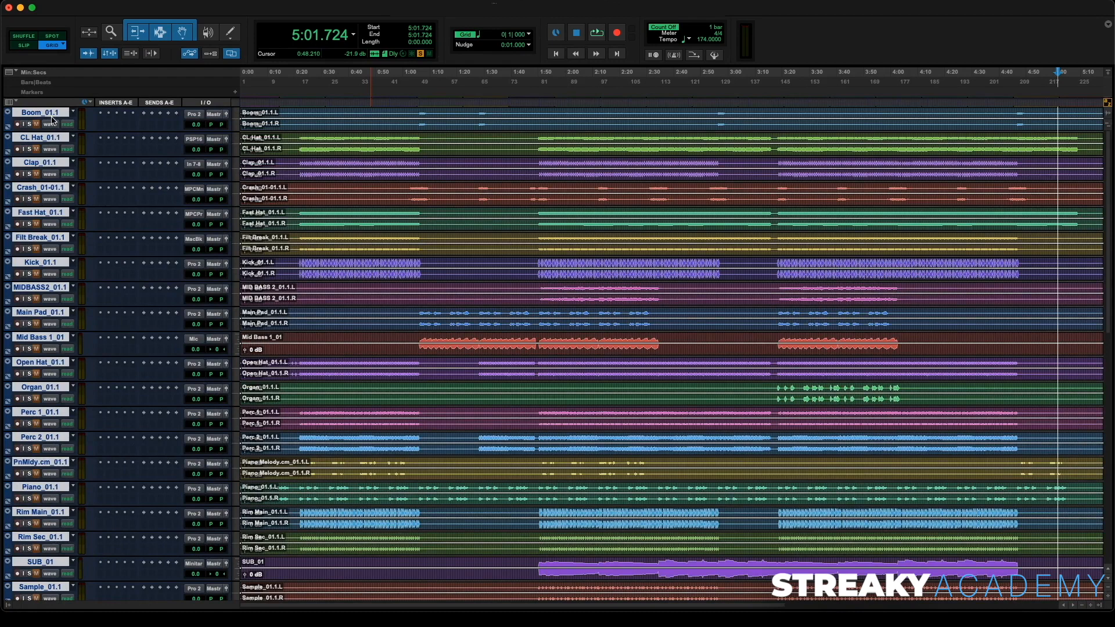
# - Select the drum stems from CL Hat through Snare Top, including Kick, Perc and Rim tracks, and move them to the top
pyautogui.keyDown('super'); pyautogui.click(50, 113); pyautogui.keyUp('super')
pyautogui.click(38, 114)
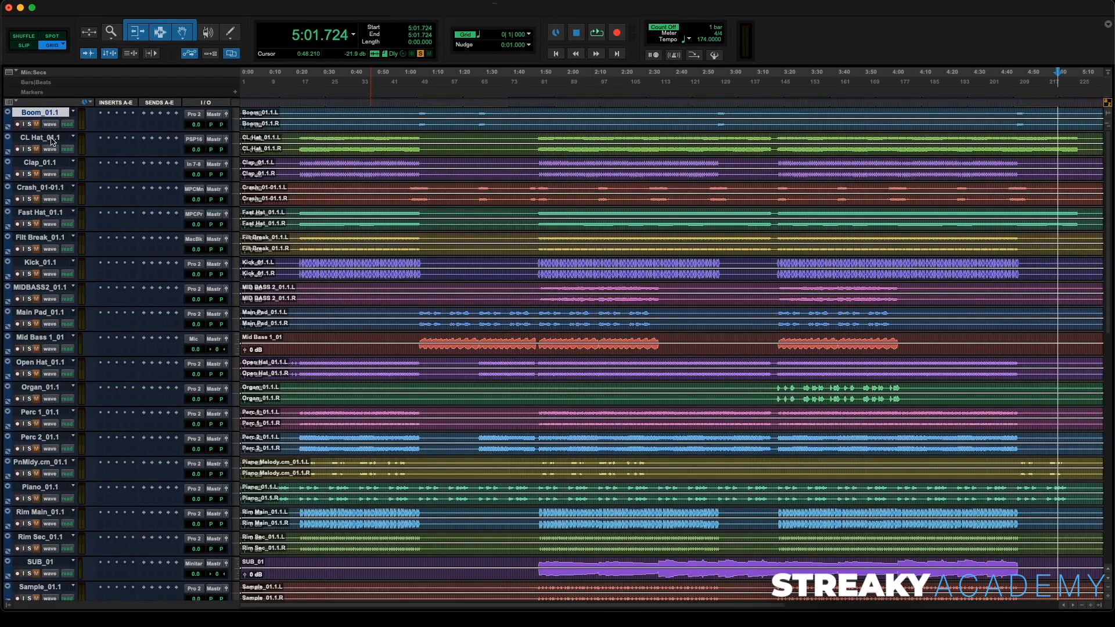
pyautogui.click(52, 139)
pyautogui.keyDown('shift'); pyautogui.click(48, 165); pyautogui.keyUp('shift')
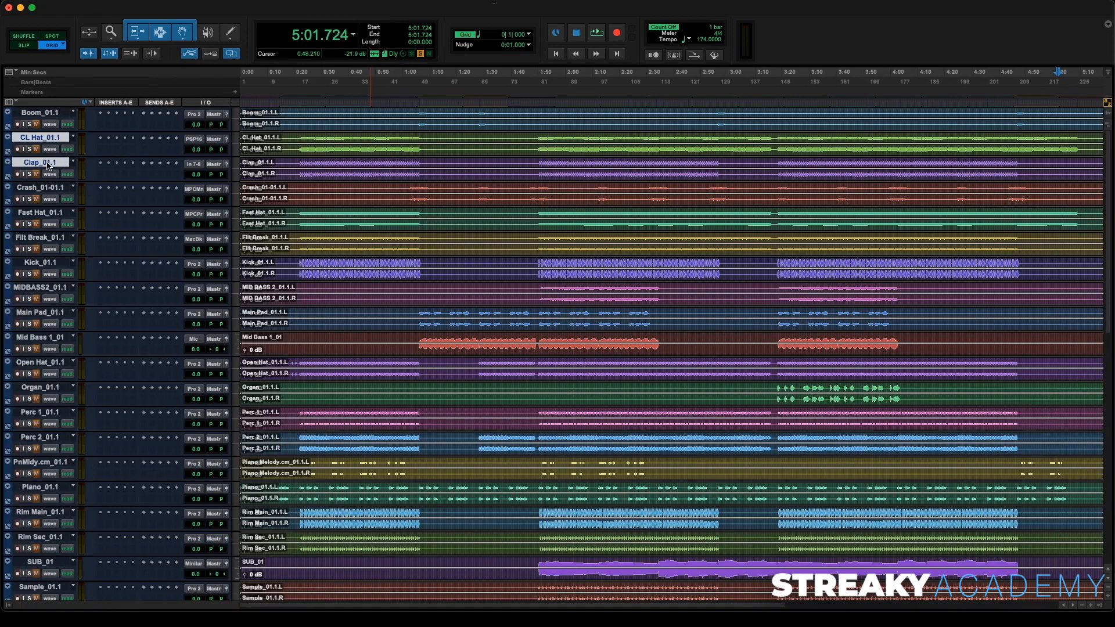
pyautogui.keyDown('super'); pyautogui.click(50, 214); pyautogui.keyUp('super')
pyautogui.keyDown('super'); pyautogui.click(46, 240); pyautogui.keyUp('super')
pyautogui.keyDown('super'); pyautogui.click(48, 263); pyautogui.keyUp('super')
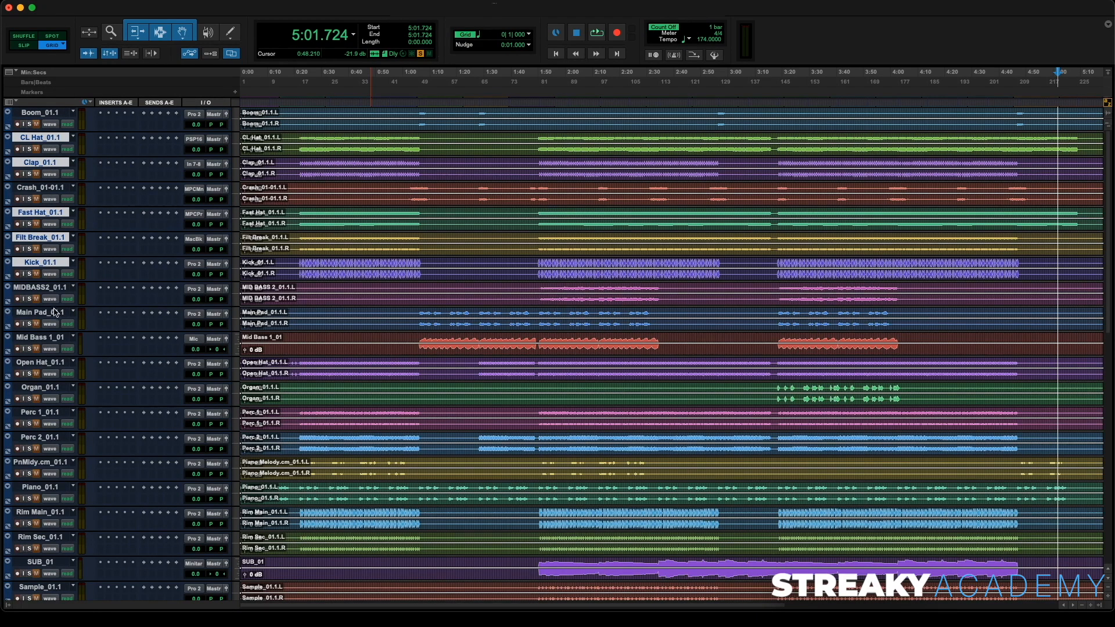
pyautogui.keyDown('super'); pyautogui.click(45, 364); pyautogui.keyUp('super')
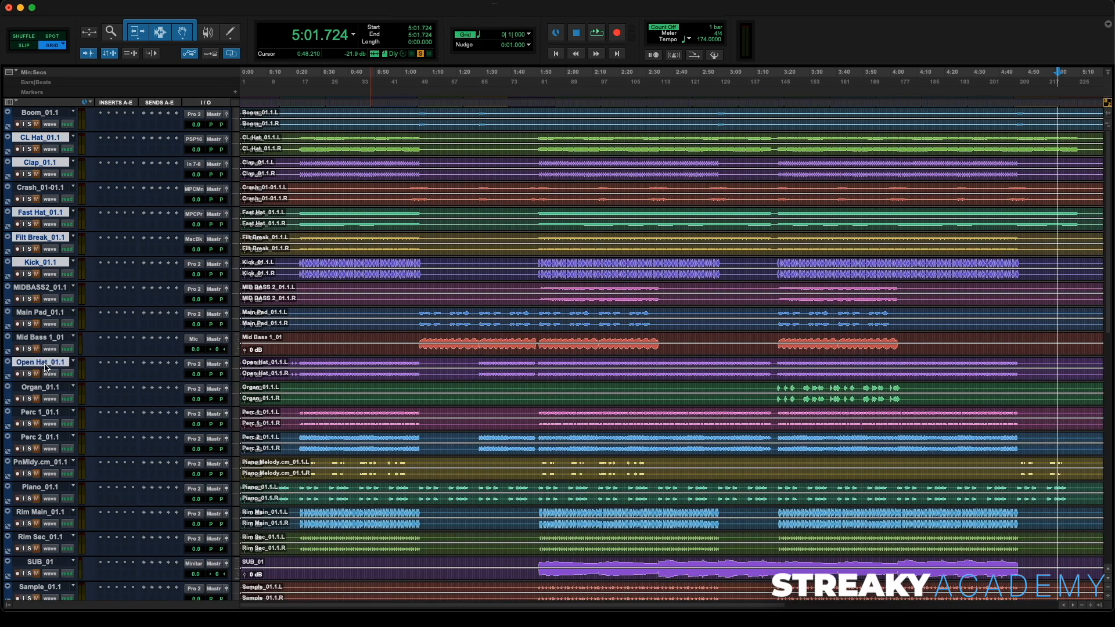
pyautogui.keyDown('super'); pyautogui.click(51, 414); pyautogui.keyUp('super')
pyautogui.keyDown('super'); pyautogui.click(53, 439); pyautogui.keyUp('super')
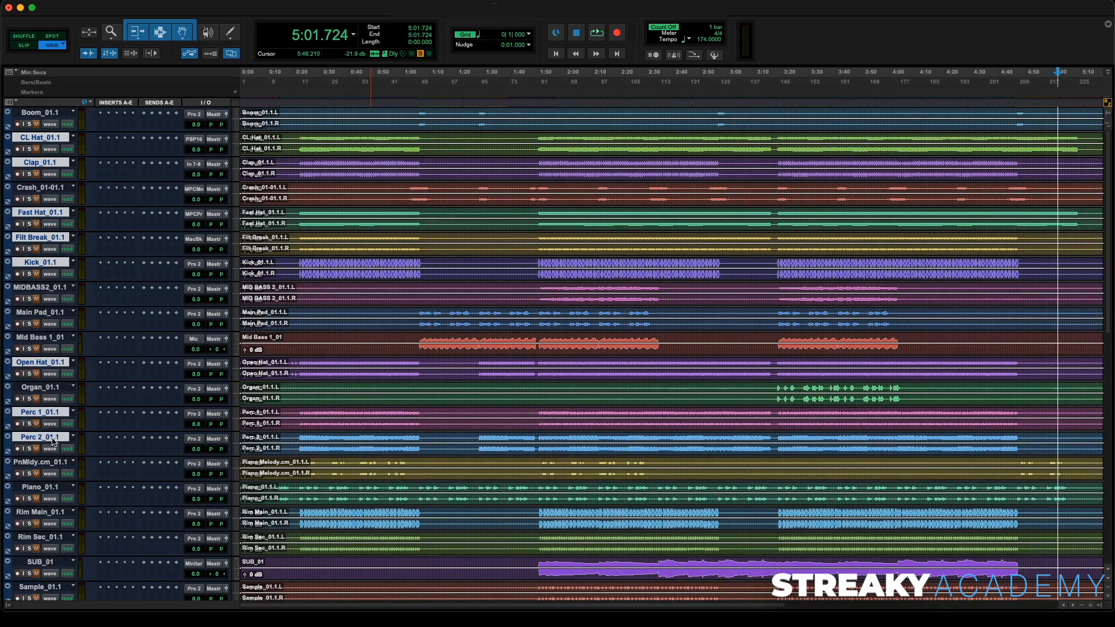
pyautogui.keyDown('super'); pyautogui.click(49, 513); pyautogui.keyUp('super')
pyautogui.keyDown('super'); pyautogui.click(44, 537); pyautogui.keyUp('super')
pyautogui.scroll(-5, 44, 539)
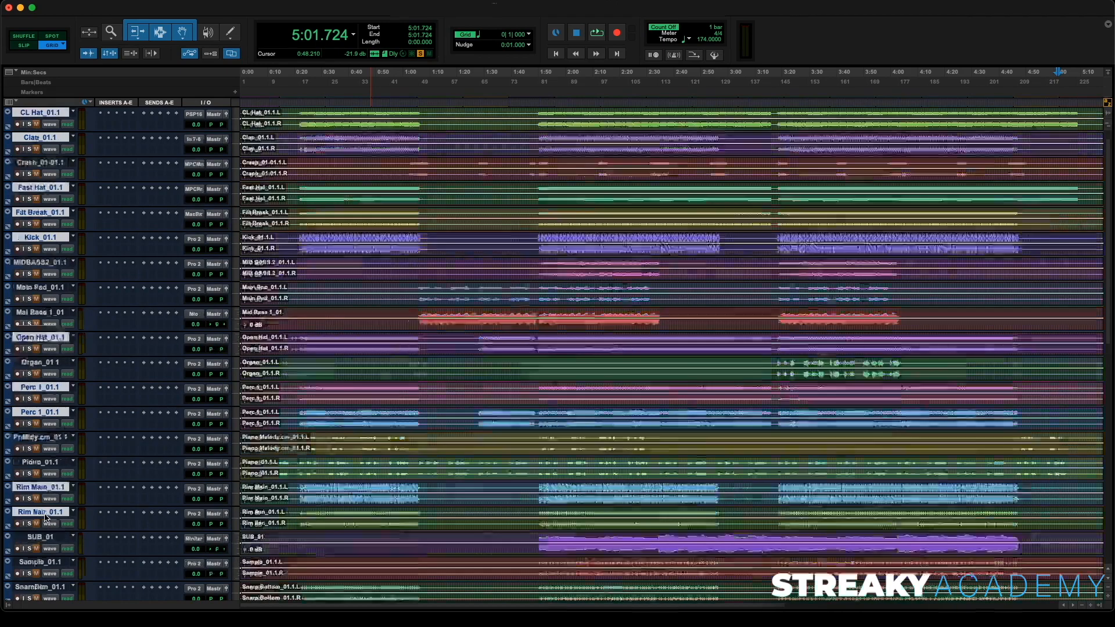
pyautogui.keyDown('super'); pyautogui.click(39, 488); pyautogui.keyUp('super')
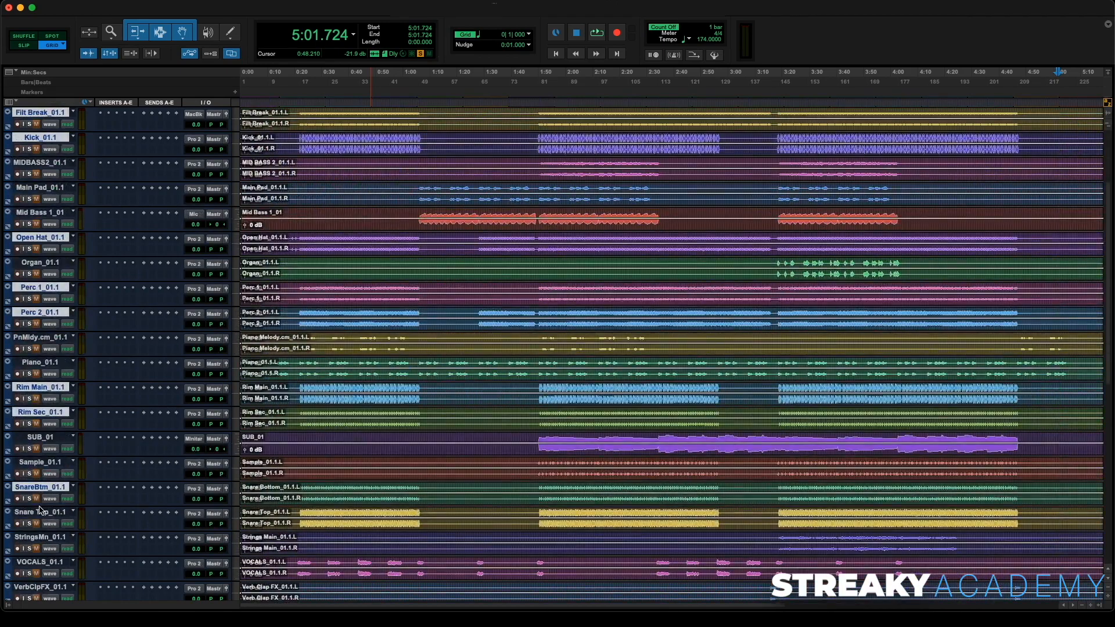
pyautogui.keyDown('super'); pyautogui.click(42, 512); pyautogui.keyUp('super')
pyautogui.scroll(-2, 42, 511)
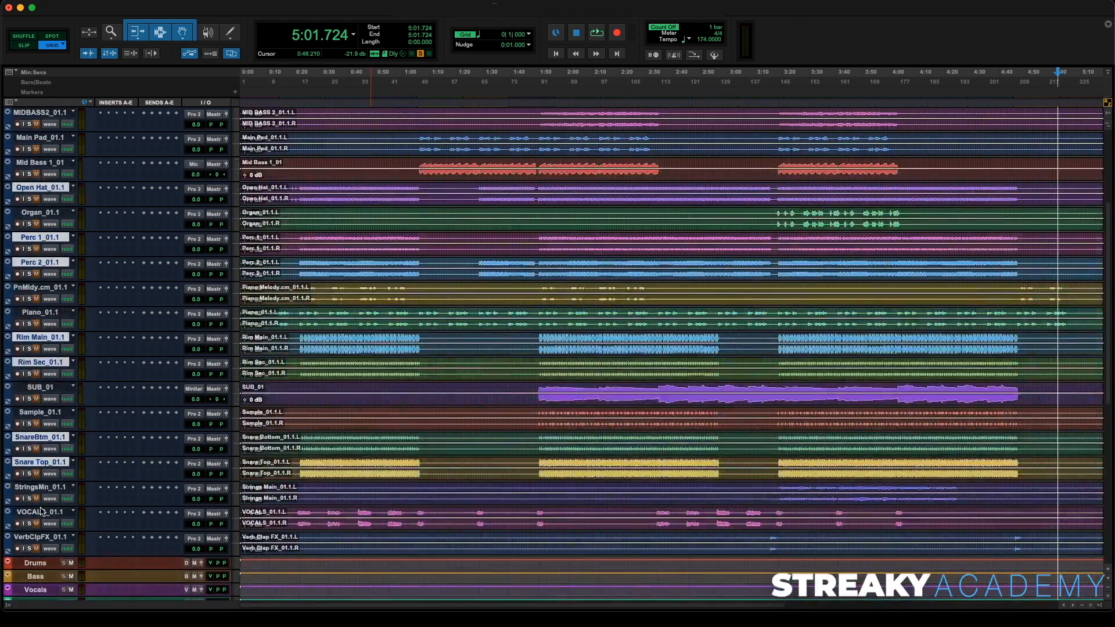
pyautogui.scroll(7, 41, 511)
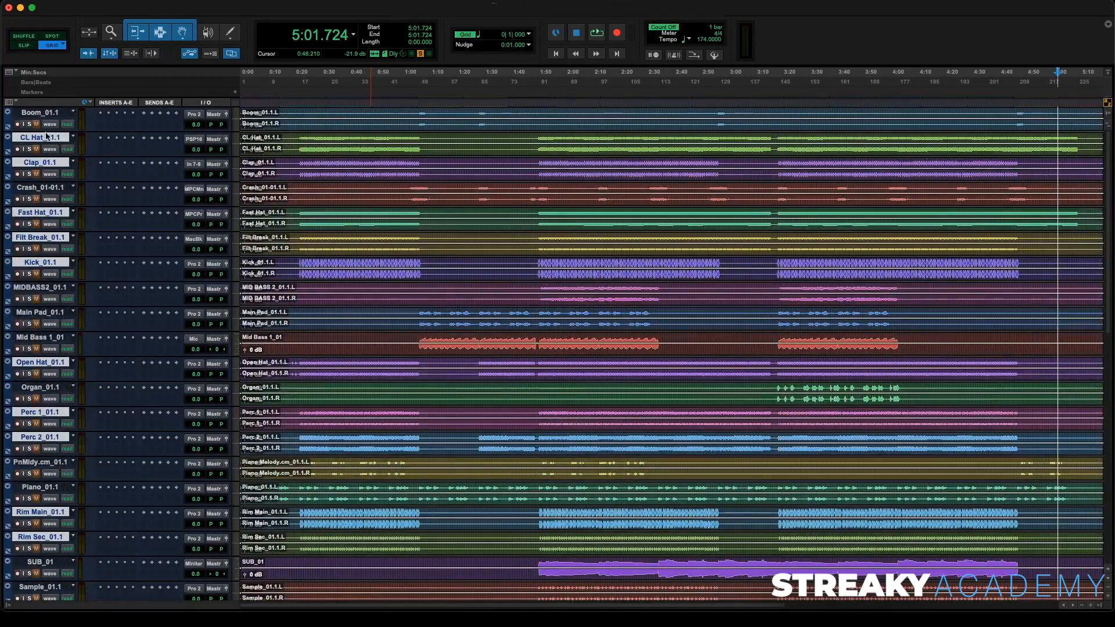
pyautogui.moveTo(47, 138); pyautogui.dragTo(53, 114)
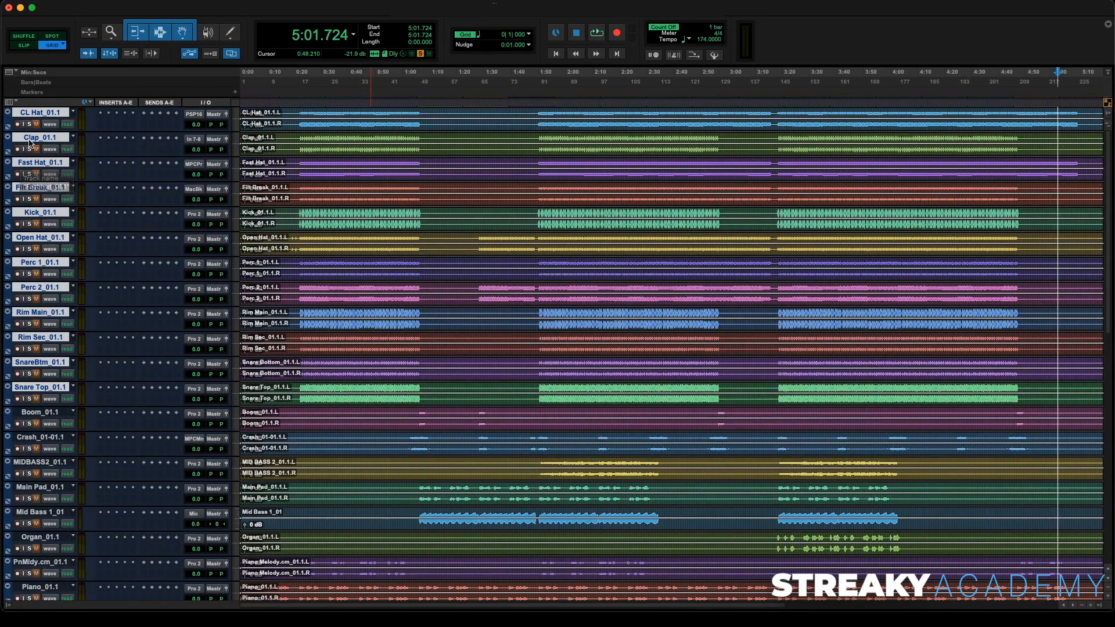
# - Color the selected drum tracks and their clips red
pyautogui.doubleClick(9, 123)
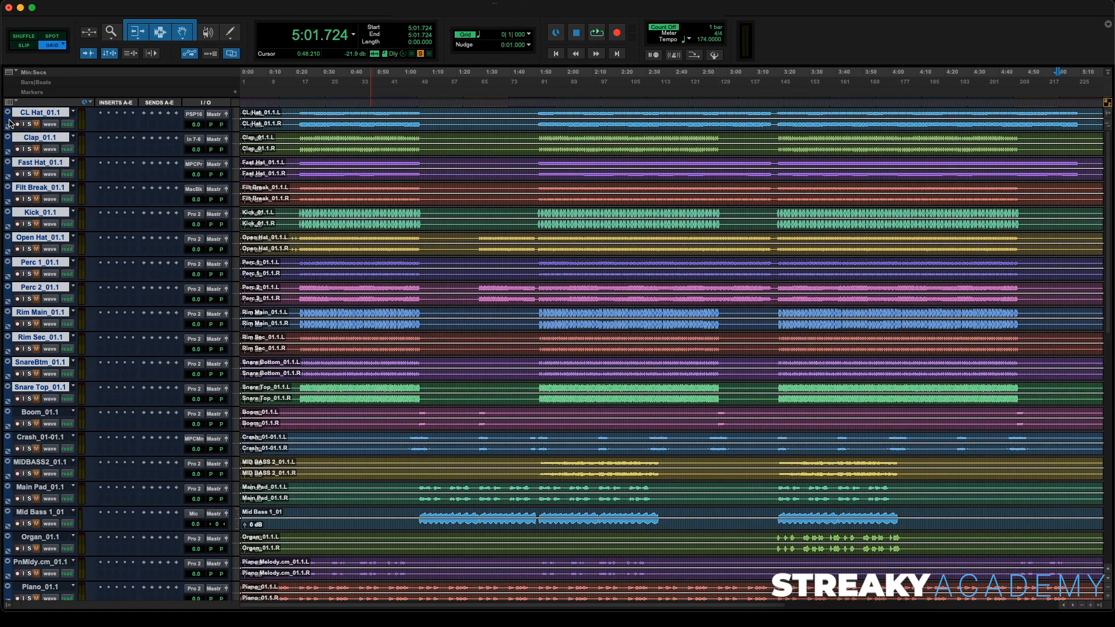
pyautogui.click(569, 506)
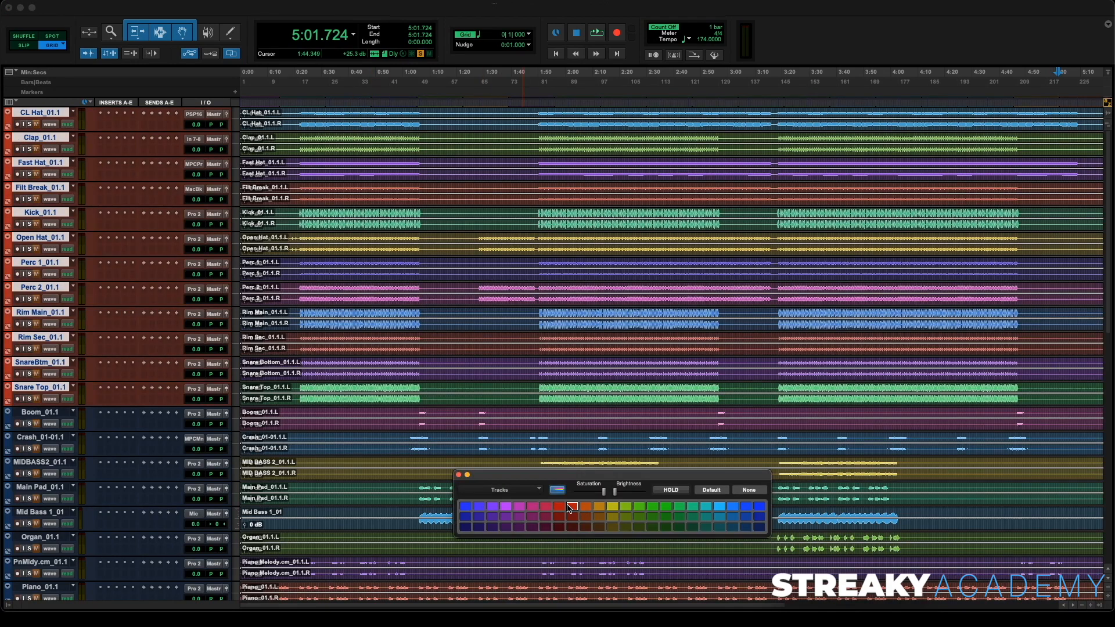
pyautogui.press('super+bracketleft')
pyautogui.moveTo(682, 388); pyautogui.dragTo(242, 111)
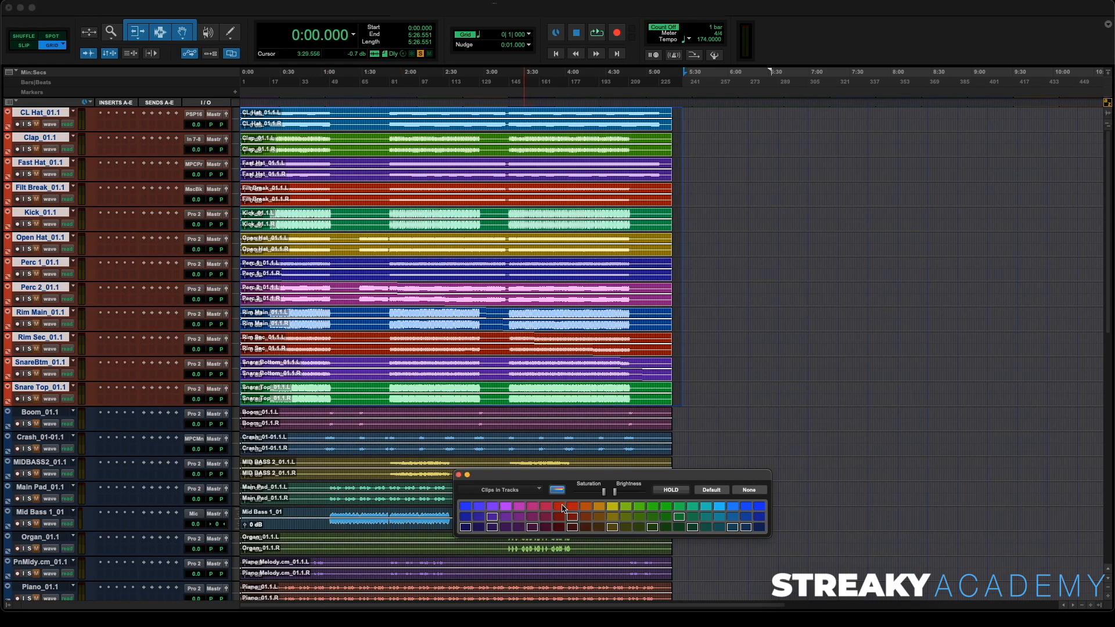
pyautogui.click(561, 507)
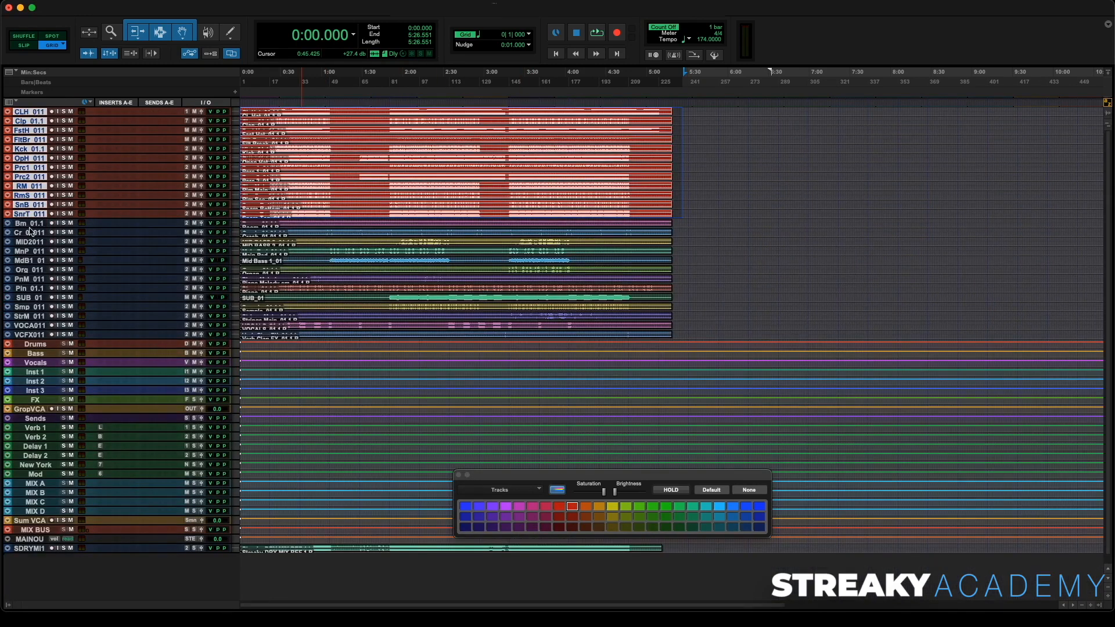
# - Select all stem tracks and increase their track height
pyautogui.click(30, 336)
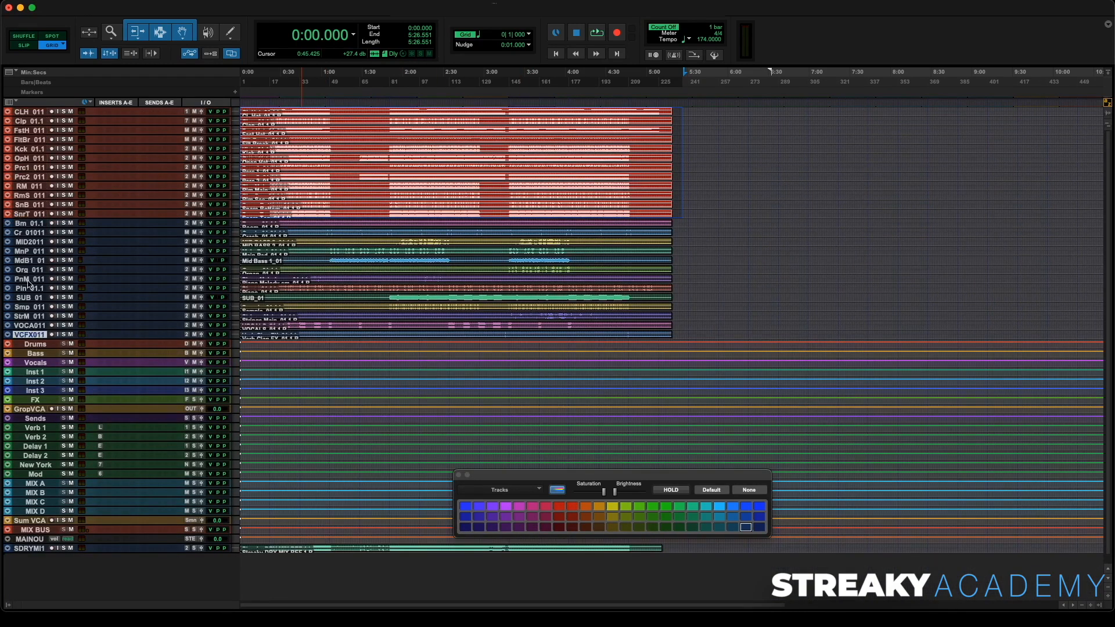
pyautogui.keyDown('shift'); pyautogui.click(27, 112); pyautogui.keyUp('shift')
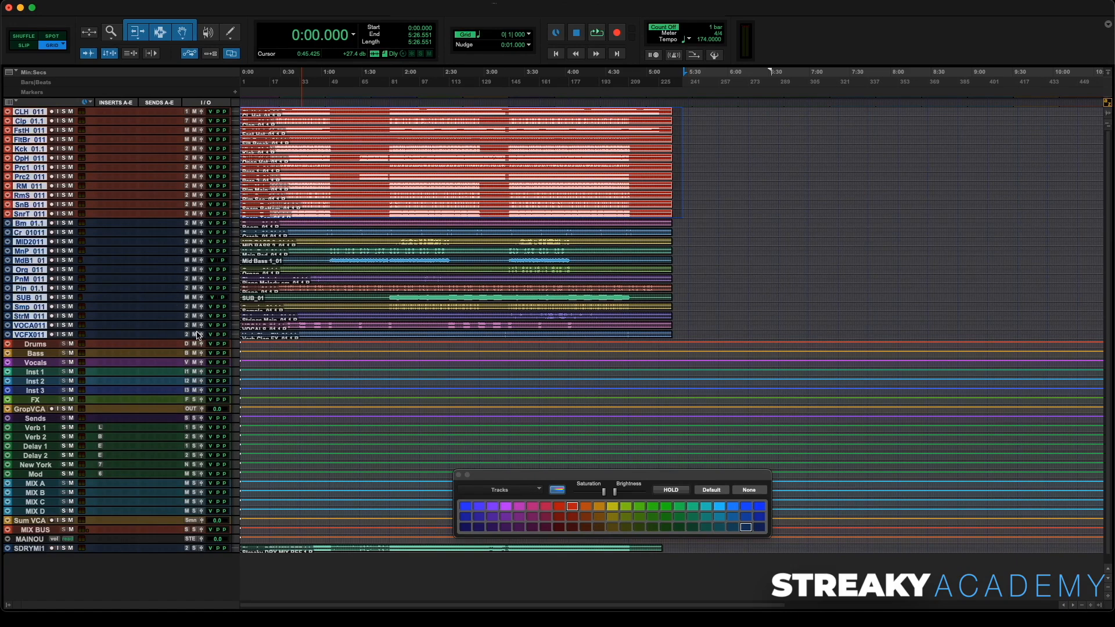
pyautogui.hotkey('ctrl', 'Up')
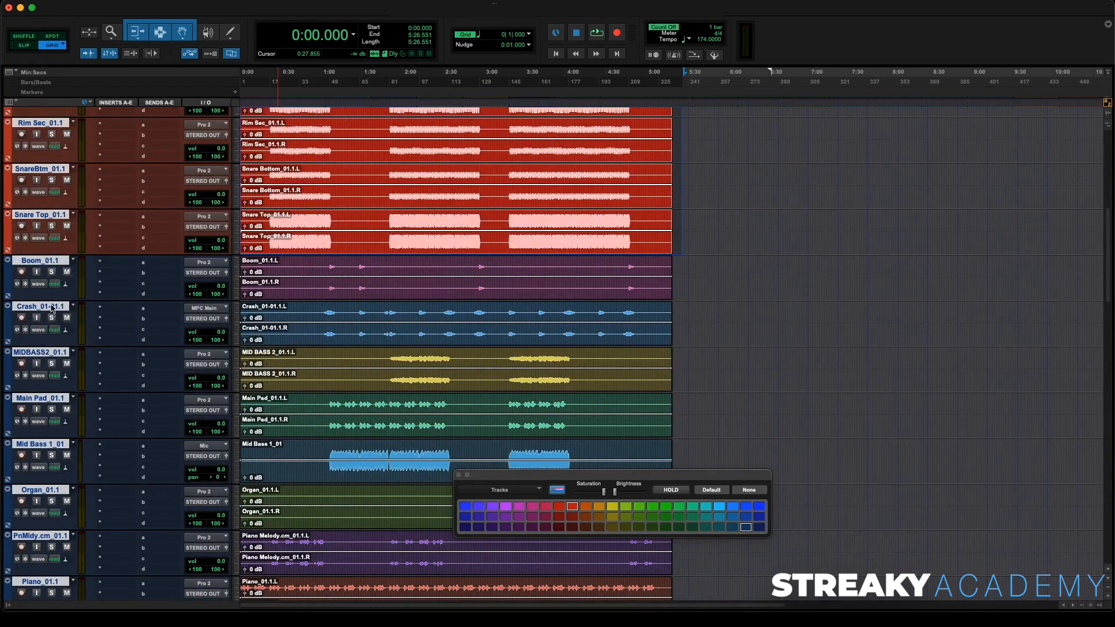
# - Solo the Crash_01-01.1 track, listen to it from about 1:03, then unsolo it
pyautogui.click(51, 307)
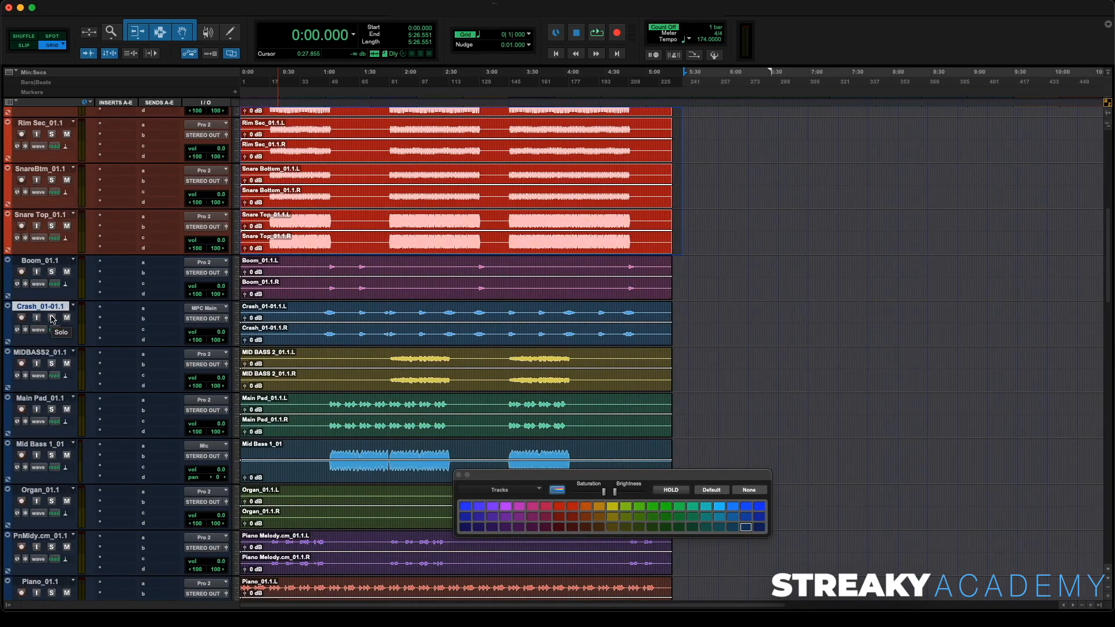
pyautogui.click(51, 318)
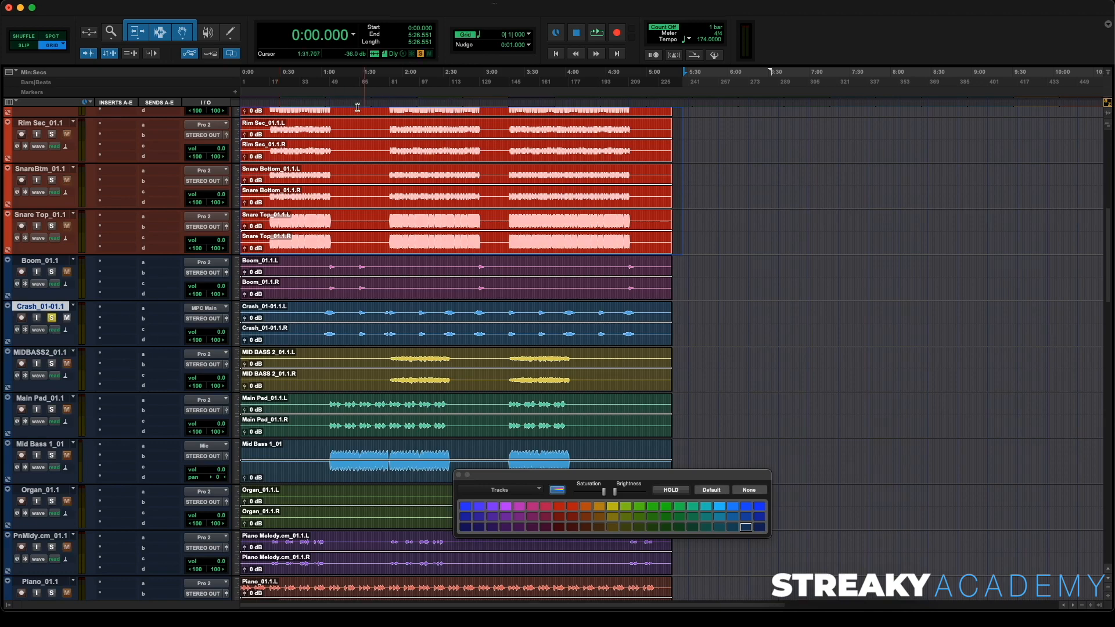
pyautogui.click(326, 103)
pyautogui.press('space')
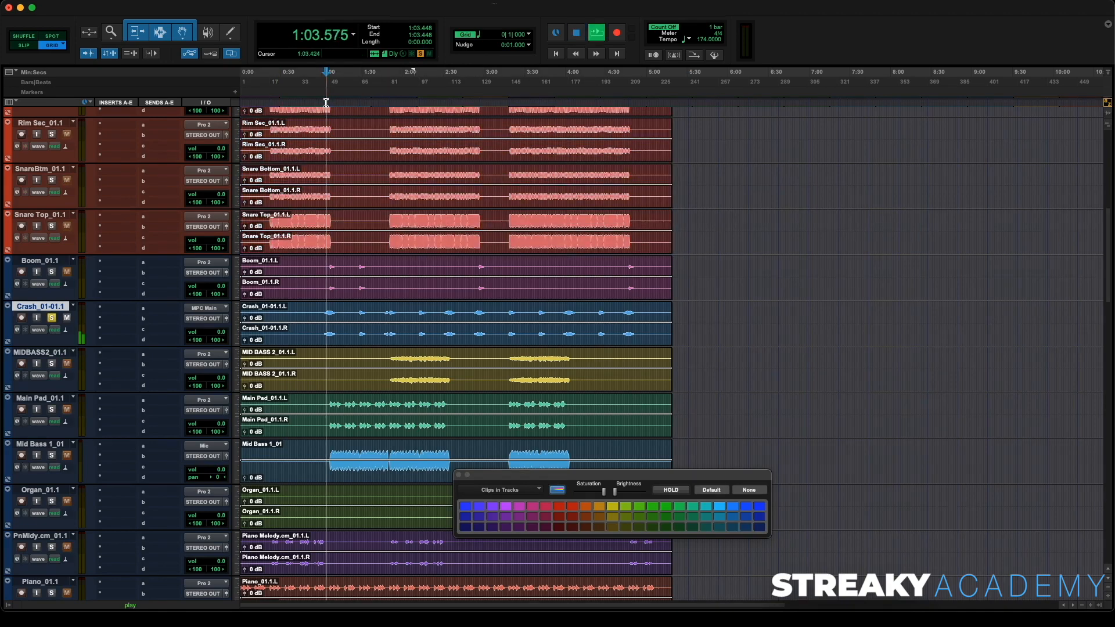
pyautogui.press('space')
pyautogui.click(52, 318)
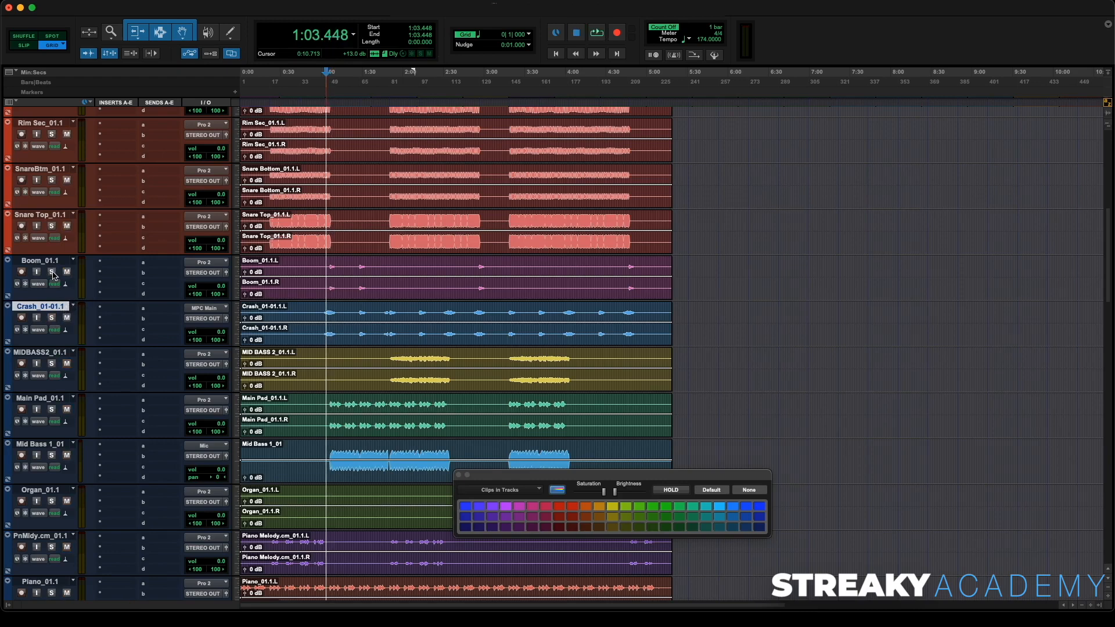
# - Solo the Boom_01.1 track, listen to it from about 1:03, then unsolo it
pyautogui.click(51, 271)
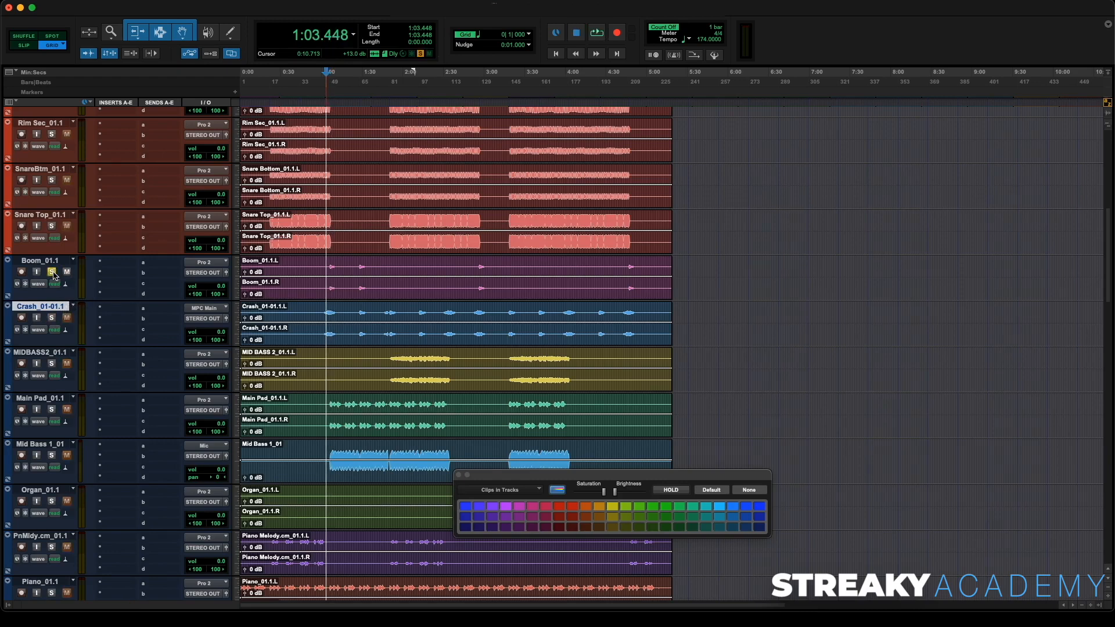
pyautogui.click(328, 113)
pyautogui.press('space')
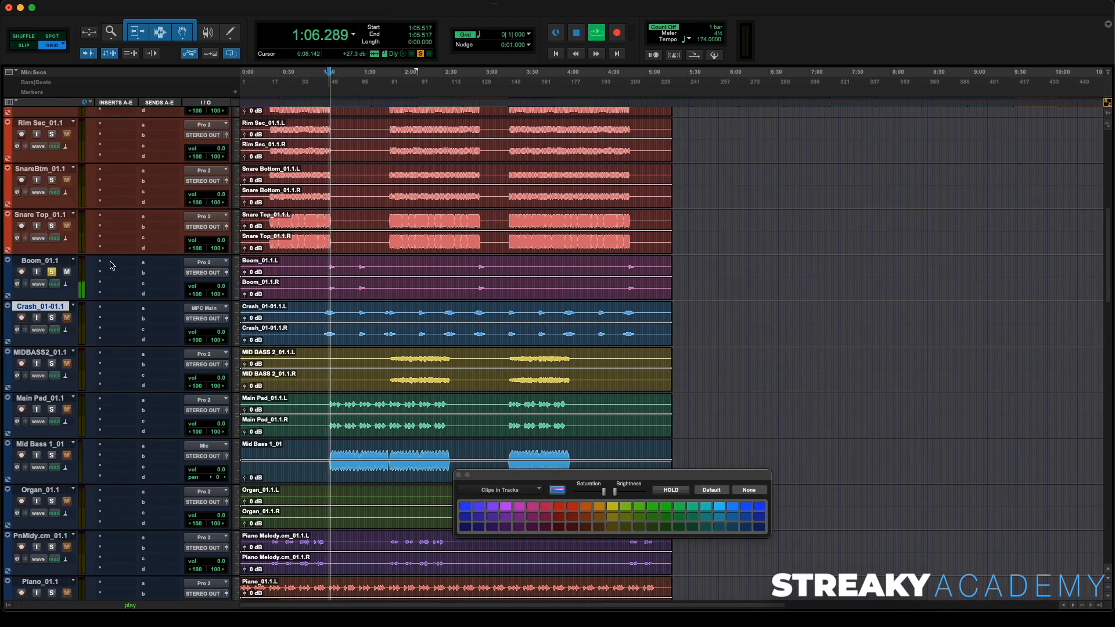
pyautogui.press('space')
pyautogui.click(52, 271)
# - Solo the Sample_01.1 track and listen to it from about 1:51, then stop playback
pyautogui.scroll(-1, 158, 240)
pyautogui.scroll(-5, 158, 240)
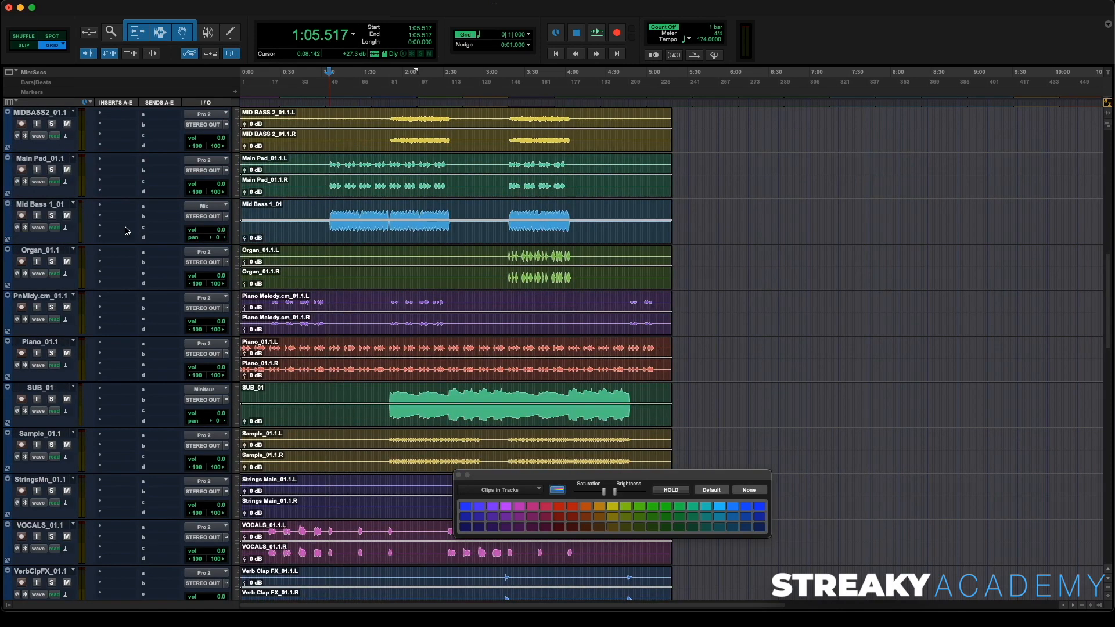
pyautogui.scroll(-3, 127, 231)
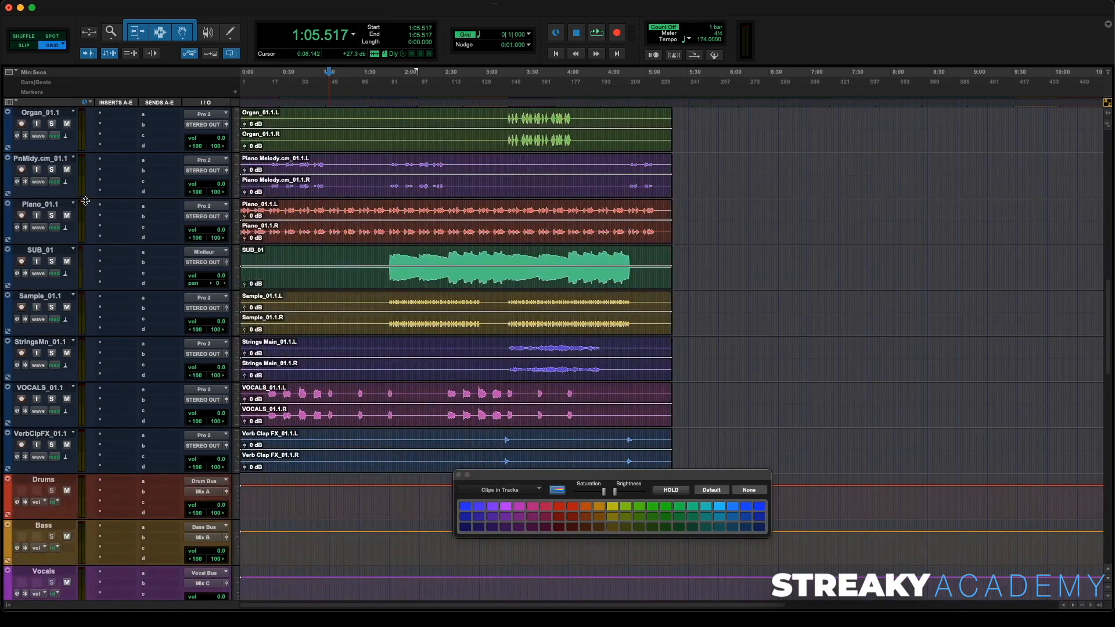
pyautogui.scroll(-2, 99, 229)
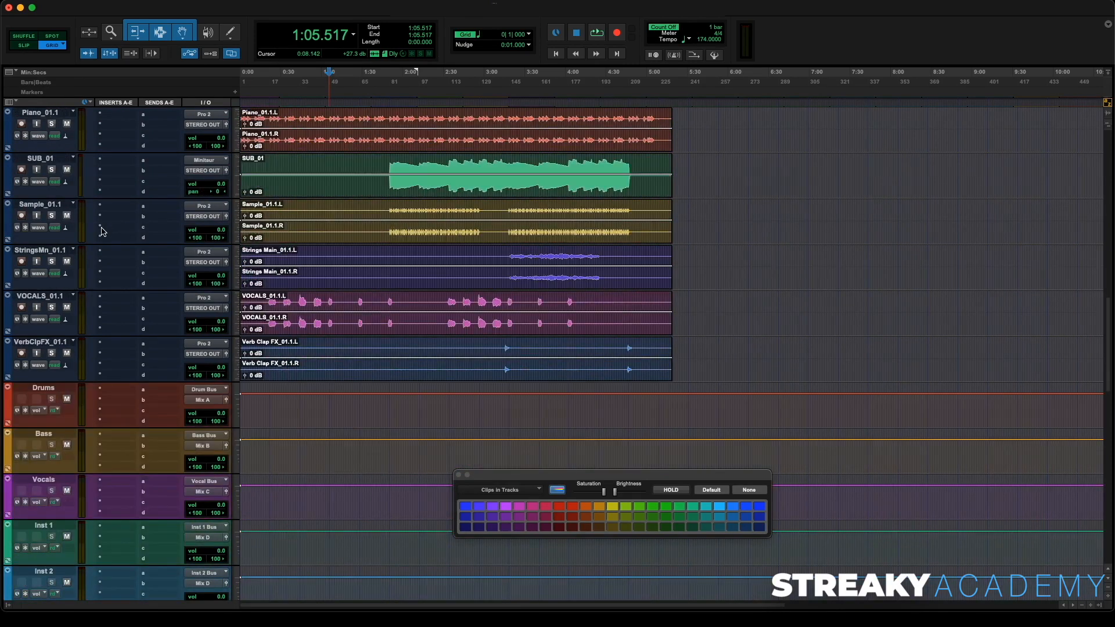
pyautogui.click(52, 215)
pyautogui.click(390, 103)
pyautogui.press('space')
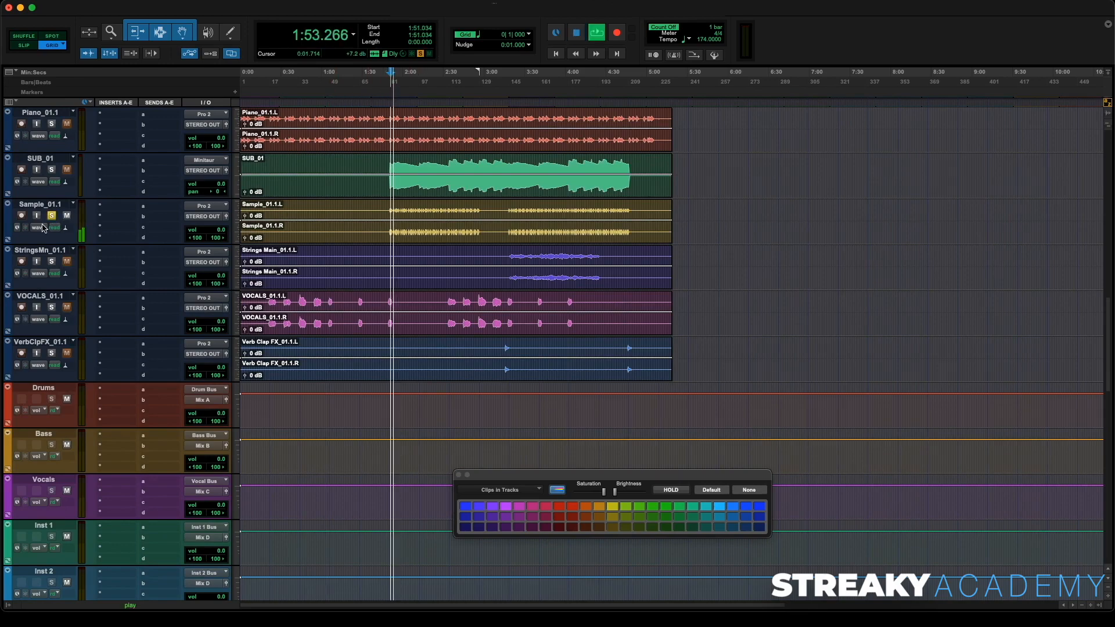
pyautogui.press('space')
pyautogui.scroll(4, 82, 232)
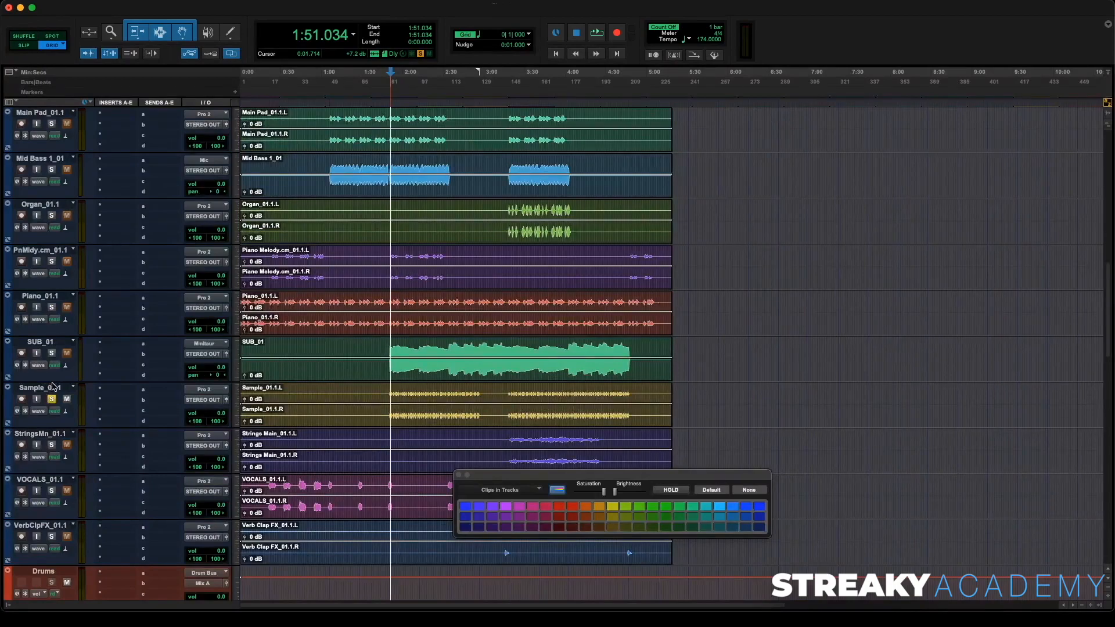
# - Move the Sample_01.1 track below Snare Top_01.1 among the drum tracks and color its track and clips red
pyautogui.moveTo(53, 385); pyautogui.dragTo(160, 402)
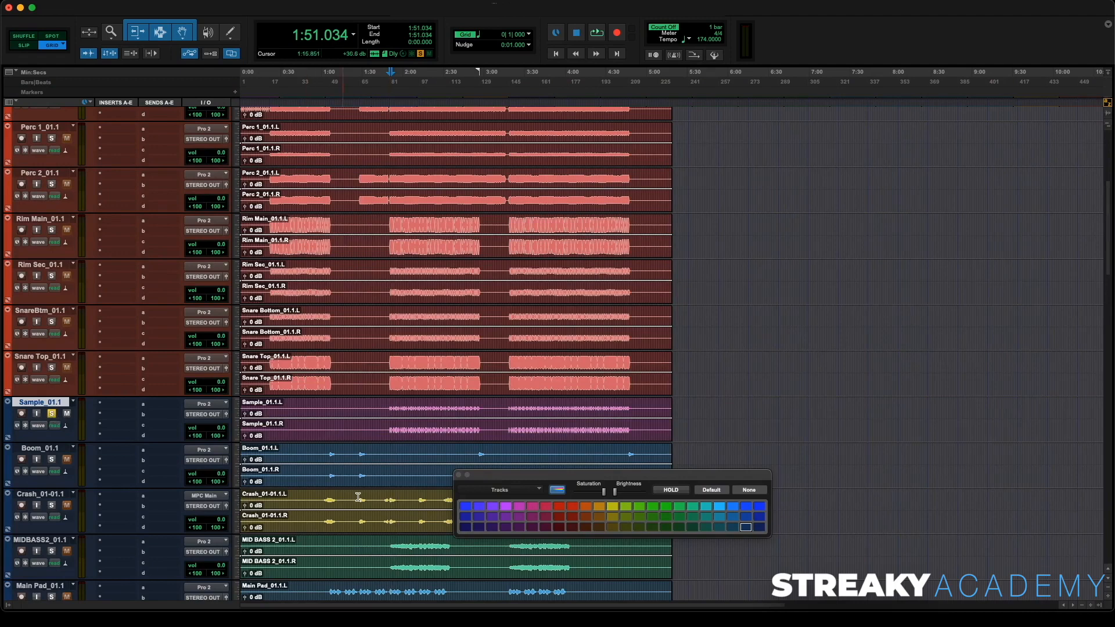
pyautogui.click(572, 506)
pyautogui.click(454, 440)
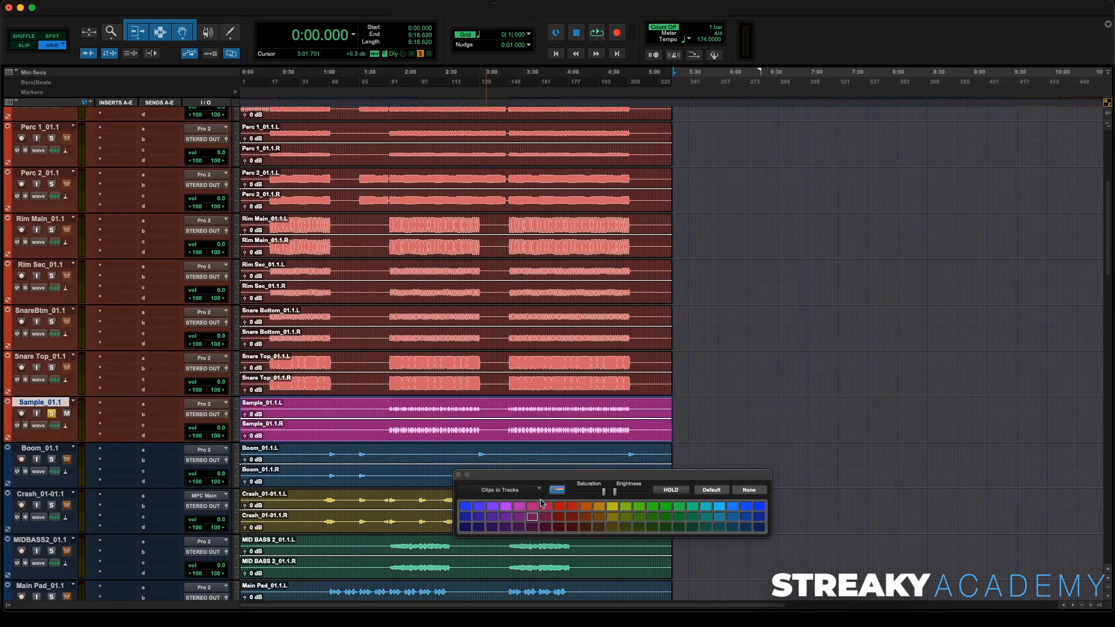
pyautogui.click(571, 507)
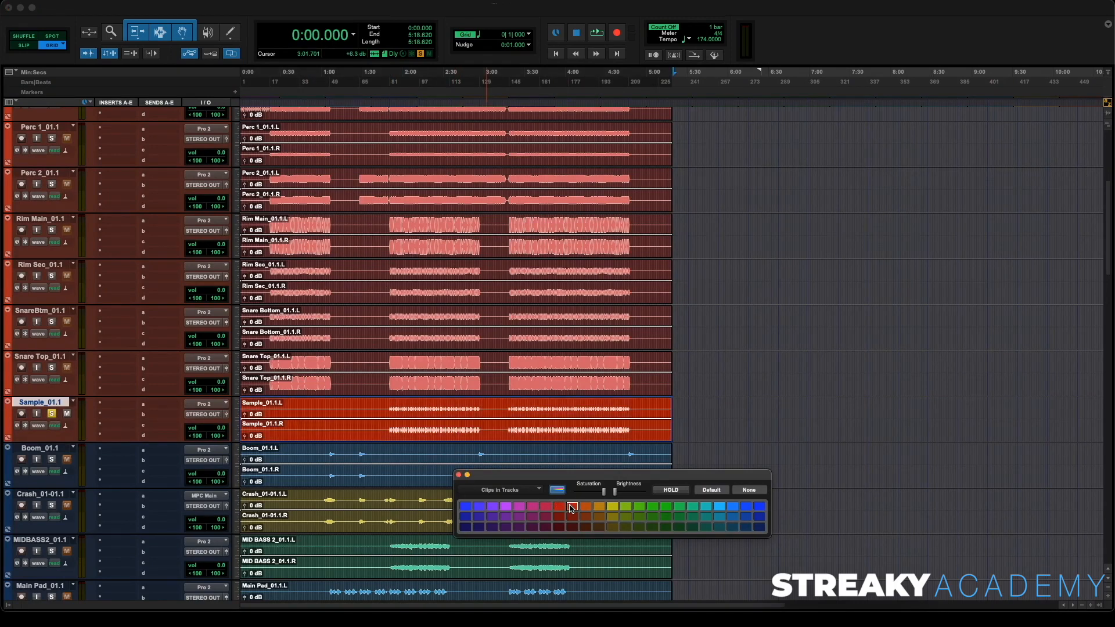
pyautogui.click(459, 475)
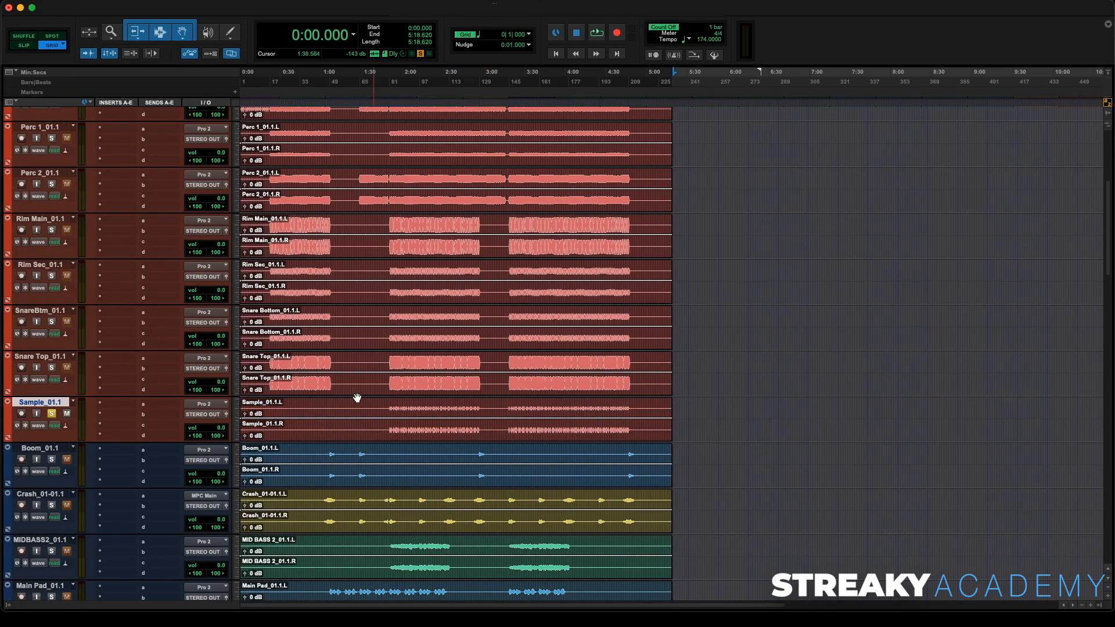
# - Reduce the height of all tracks in the session
pyautogui.scroll(4, 357, 398)
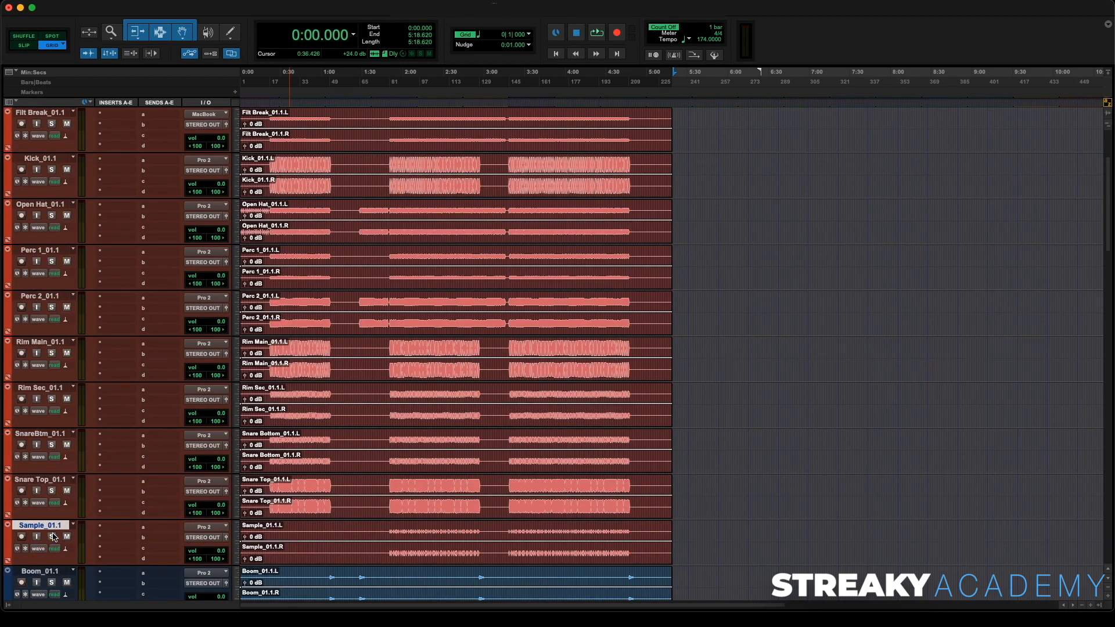
pyautogui.scroll(4, 163, 388)
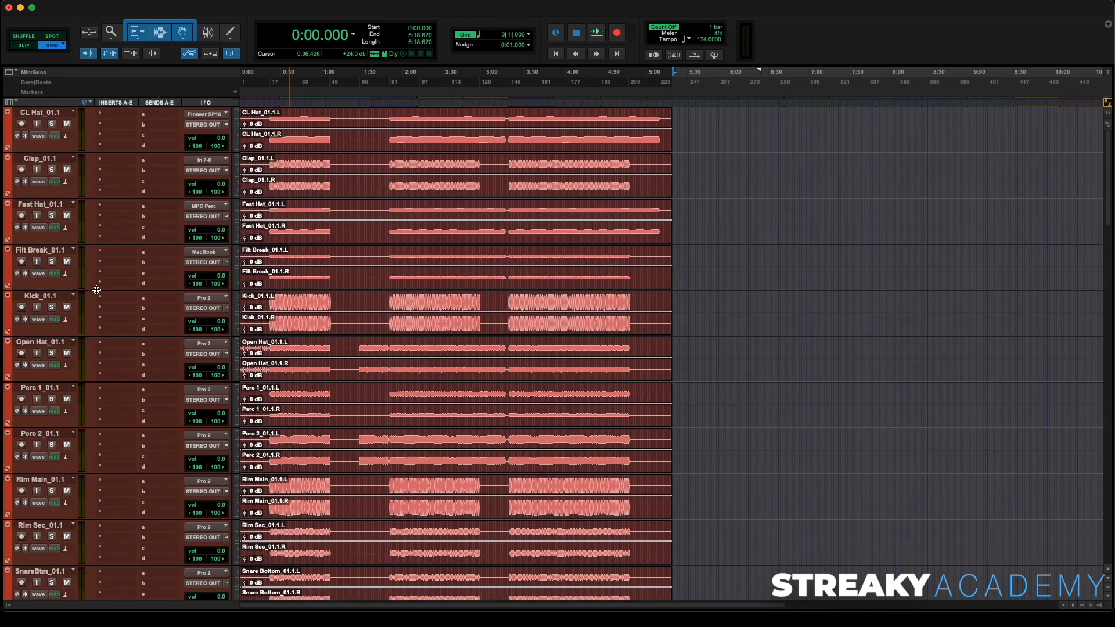
pyautogui.hotkey('ctrl', 'alt', 'Down')
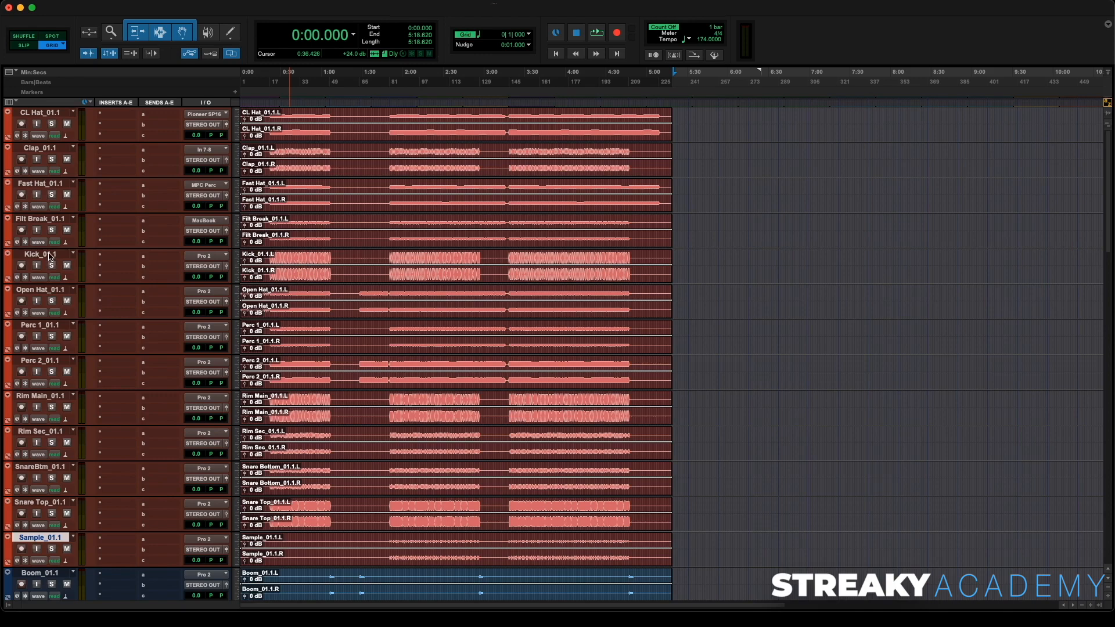
# - Reorder the drum tracks: Kick, Clap, both snares and both rims at the top, then Open Hat and Perc 2 above Filt Break
pyautogui.moveTo(49, 254); pyautogui.dragTo(44, 114)
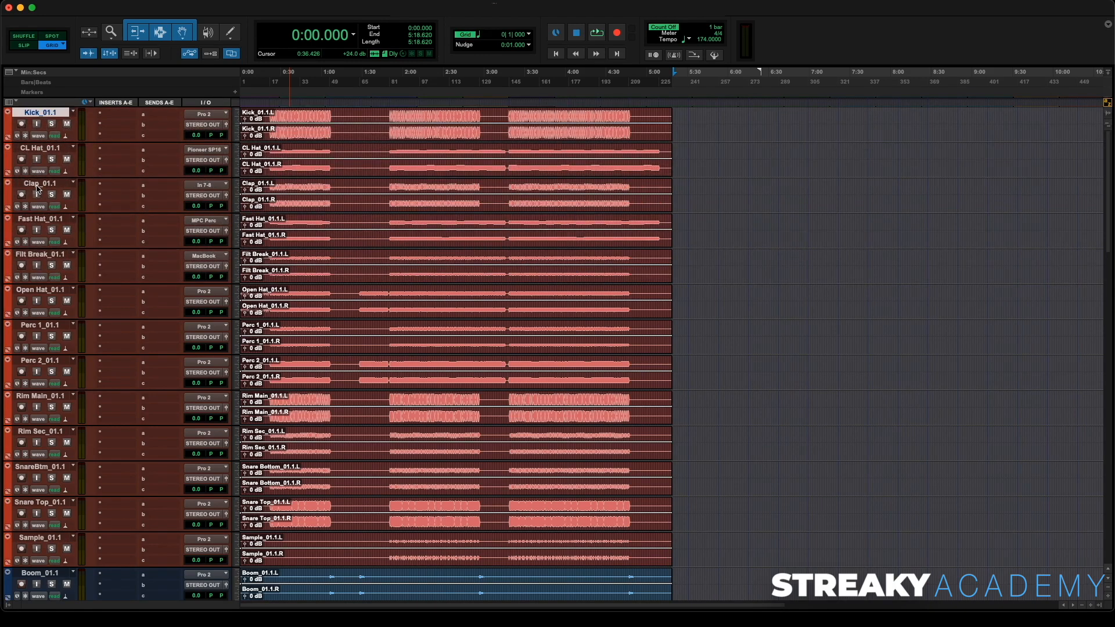
pyautogui.moveTo(38, 187); pyautogui.dragTo(38, 146)
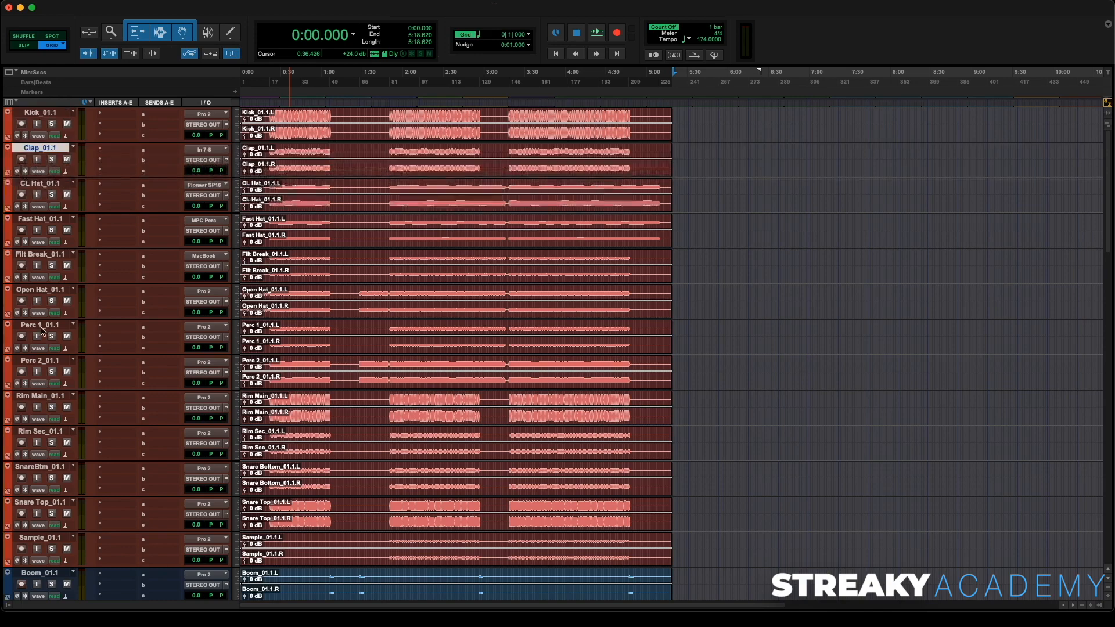
pyautogui.click(41, 468)
pyautogui.keyDown('shift'); pyautogui.click(49, 503); pyautogui.keyUp('shift')
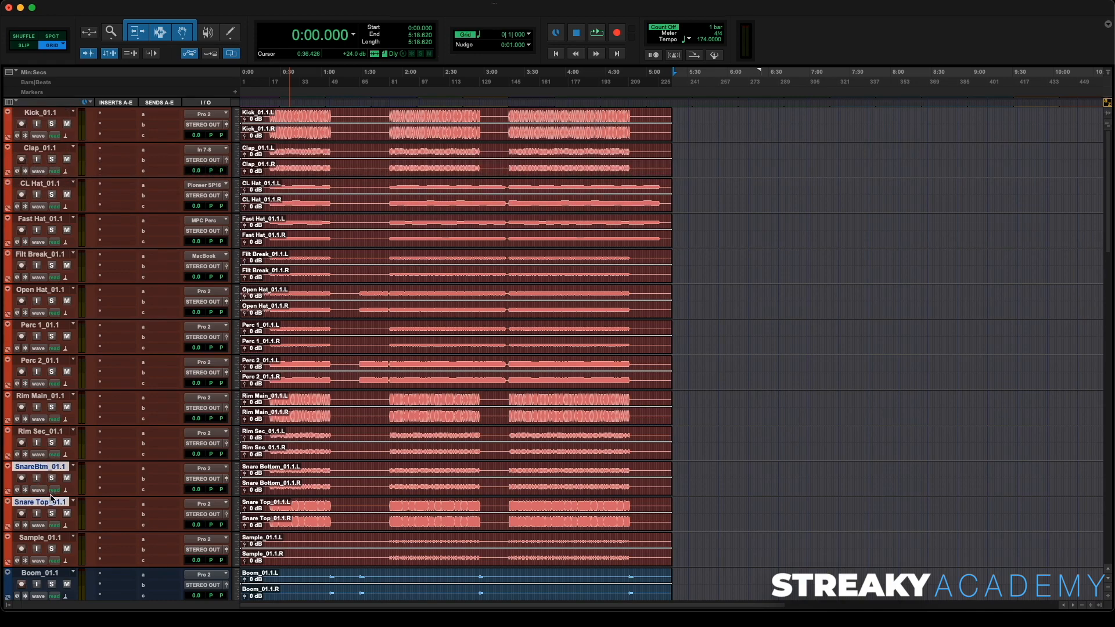
pyautogui.moveTo(53, 472); pyautogui.dragTo(90, 190)
pyautogui.click(47, 468)
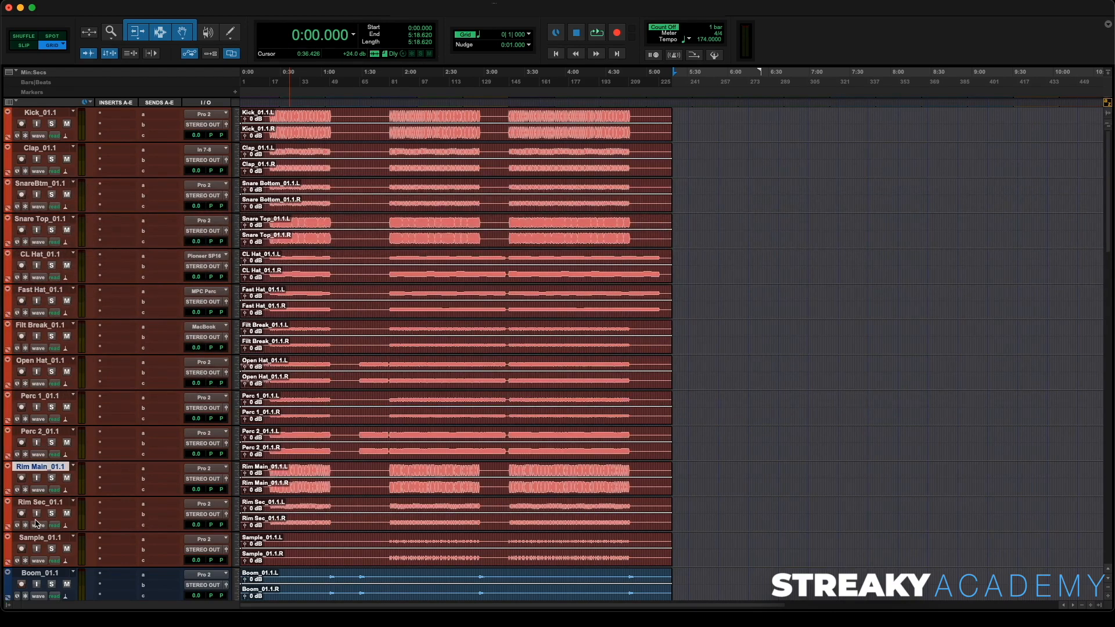
pyautogui.keyDown('shift'); pyautogui.click(42, 510); pyautogui.keyUp('shift')
pyautogui.moveTo(54, 472); pyautogui.dragTo(69, 260)
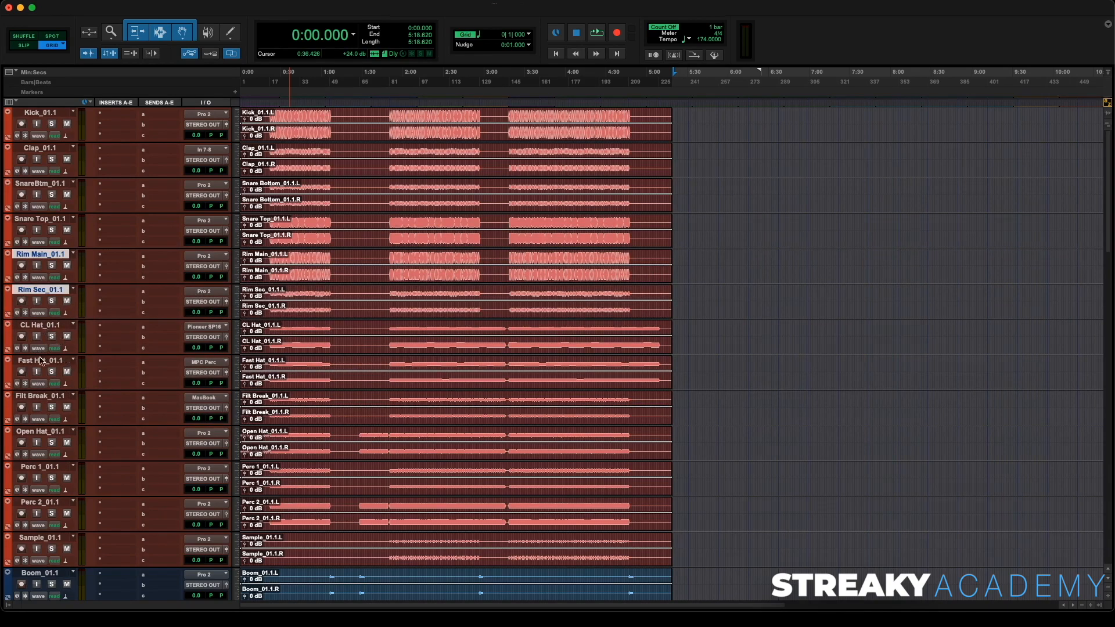
pyautogui.moveTo(42, 431); pyautogui.dragTo(48, 394)
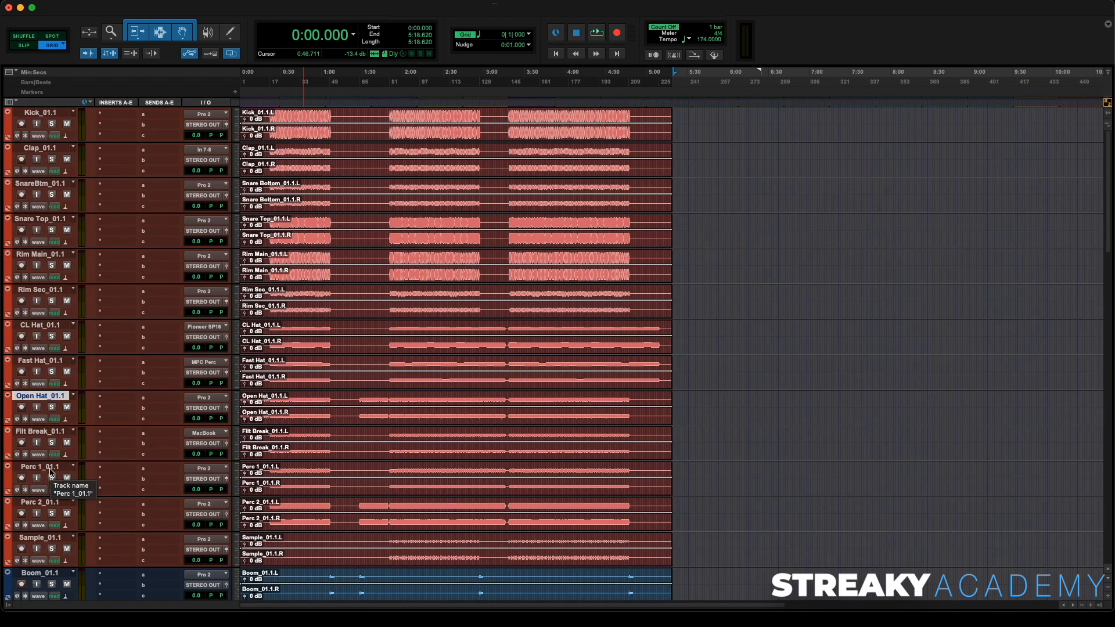
pyautogui.moveTo(55, 503); pyautogui.dragTo(64, 433)
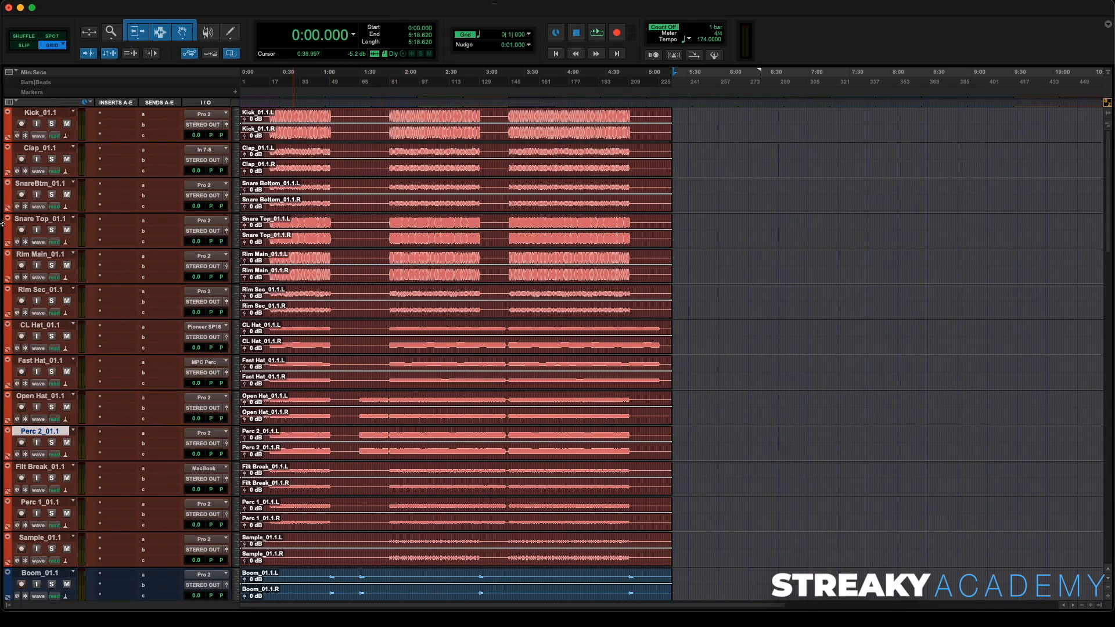
# - Select all drum tracks from Kick_01.1 to Sample_01.1 and route their outputs to the Drum Bus
pyautogui.click(63, 111)
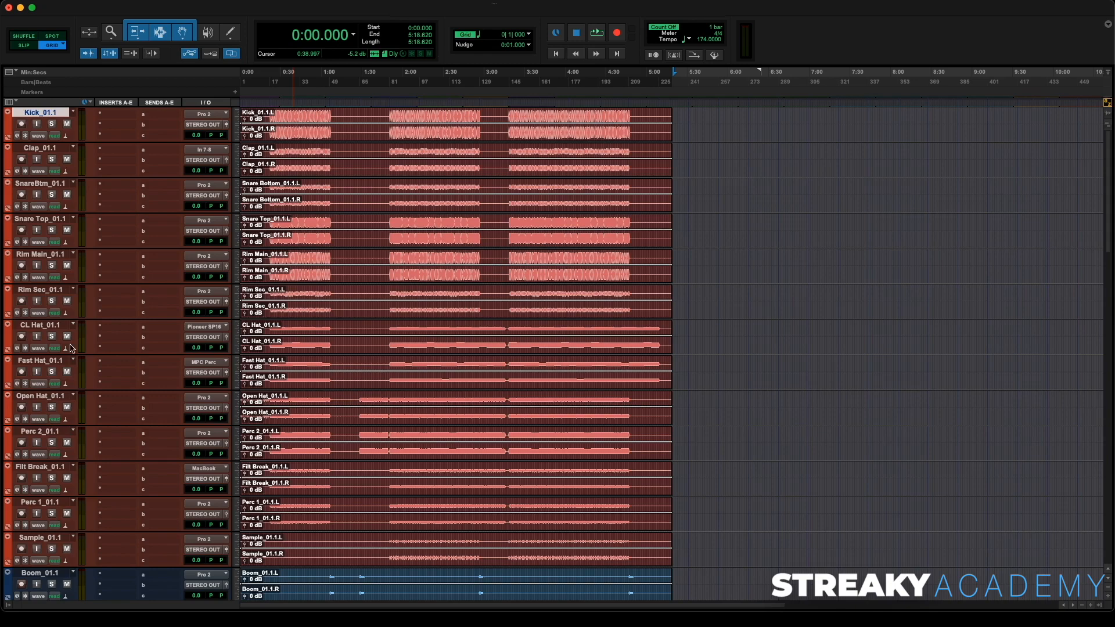
pyautogui.keyDown('shift'); pyautogui.click(38, 539); pyautogui.keyUp('shift')
pyautogui.click(216, 550)
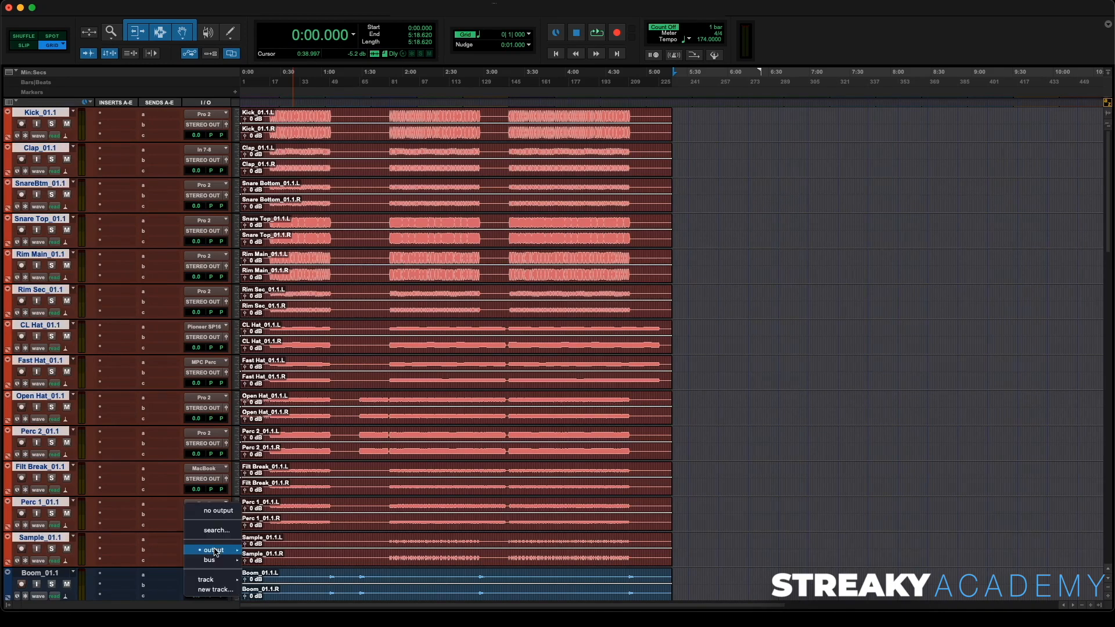
pyautogui.moveTo(215, 552)
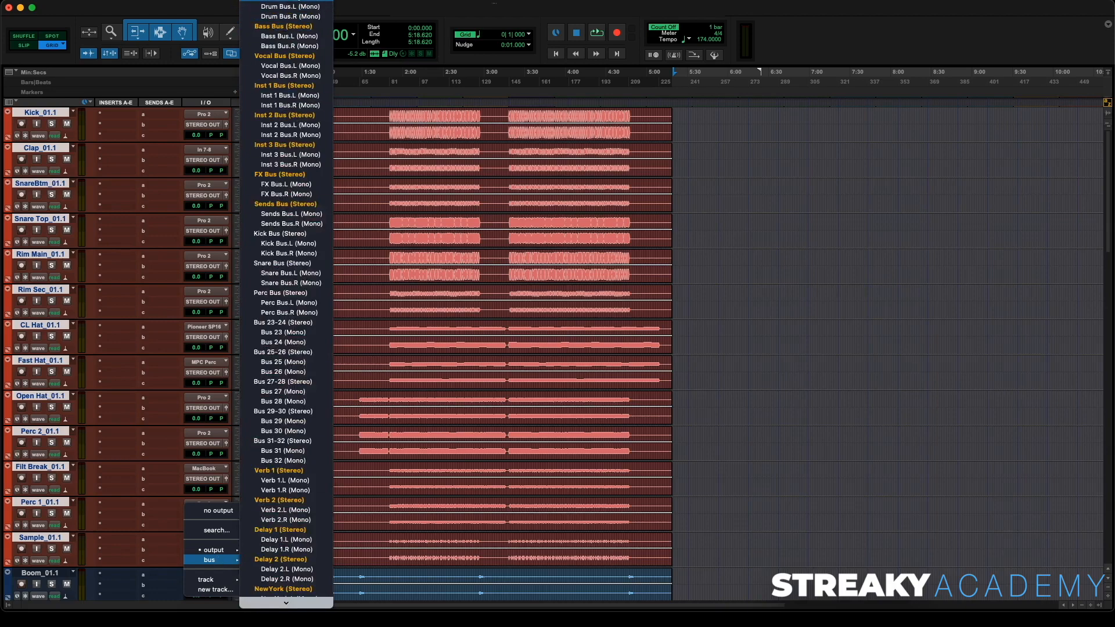
pyautogui.keyDown('alt'); pyautogui.keyDown('shift'); pyautogui.click(298, 3); pyautogui.keyUp('shift'); pyautogui.keyUp('alt')
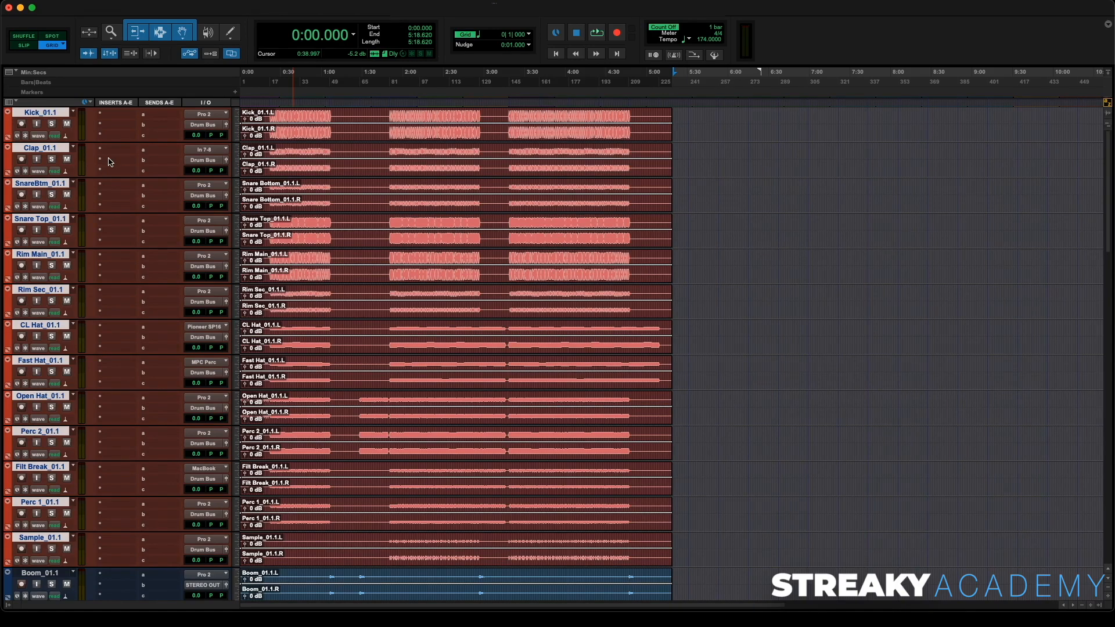
# - Select MIDBASS2_01.1, Mid Bass 1_01 and SUB_01 and move them directly below the drum tracks
pyautogui.scroll(-10, 110, 161)
pyautogui.click(45, 255)
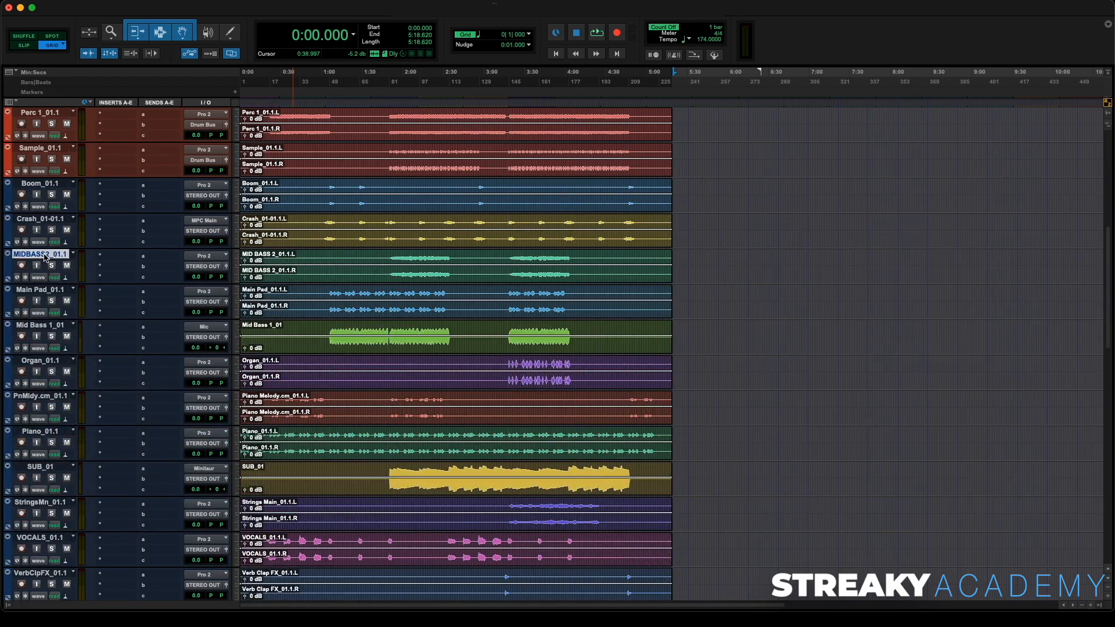
pyautogui.keyDown('super'); pyautogui.click(45, 326); pyautogui.keyUp('super')
pyautogui.keyDown('super'); pyautogui.click(50, 466); pyautogui.keyUp('super')
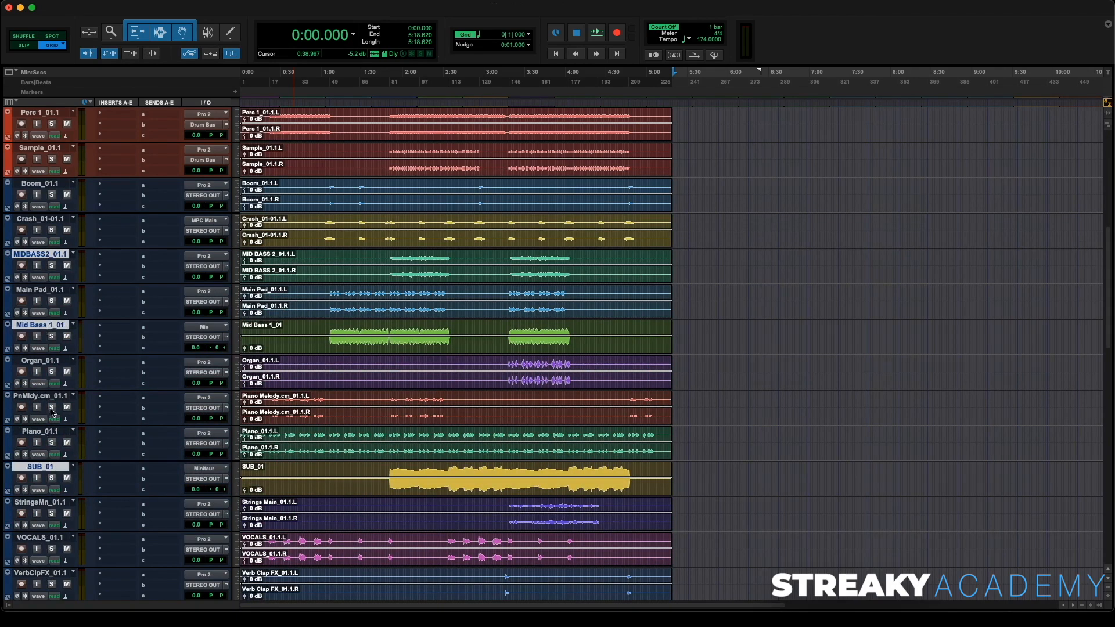
pyautogui.moveTo(51, 254); pyautogui.dragTo(55, 186)
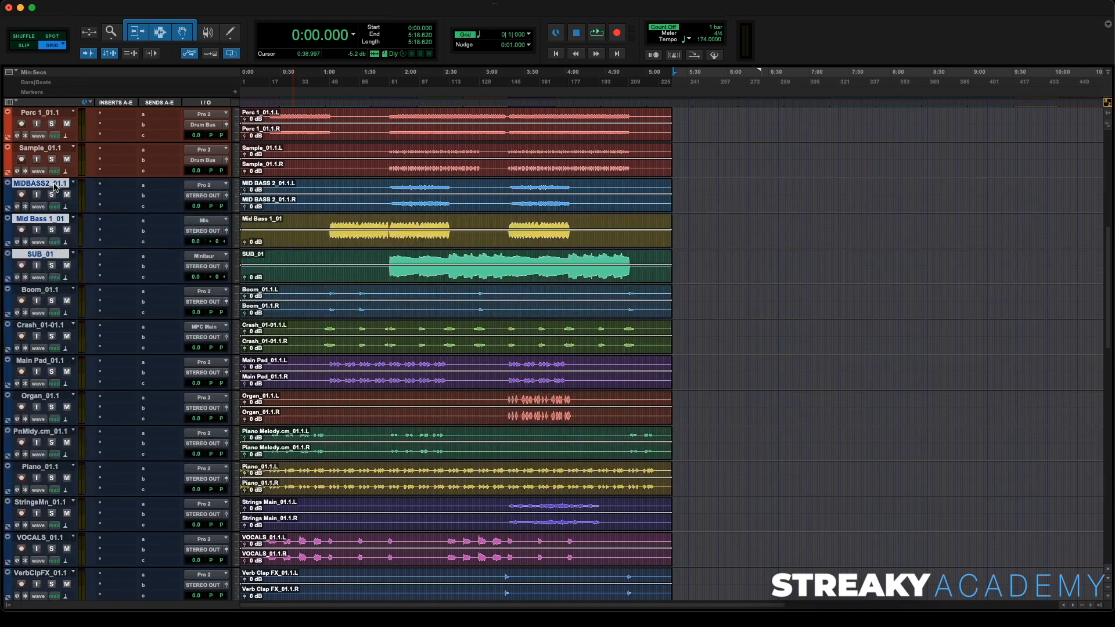
# - Color the three bass tracks and their clips yellow
pyautogui.doubleClick(8, 198)
pyautogui.click(615, 507)
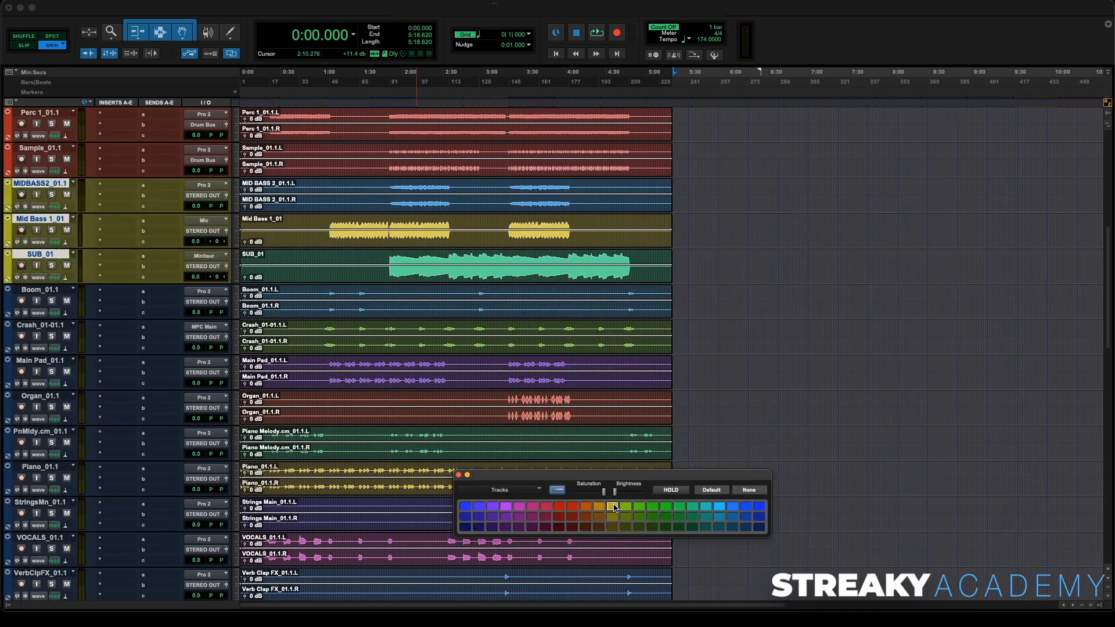
pyautogui.moveTo(686, 182); pyautogui.dragTo(225, 260)
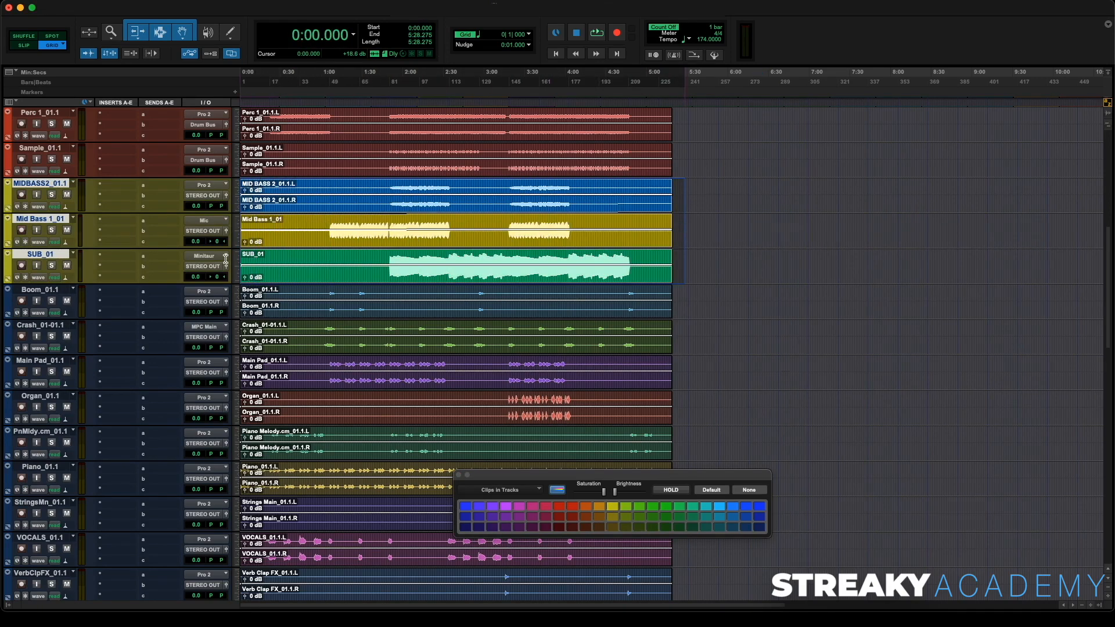
pyautogui.click(613, 507)
pyautogui.click(458, 475)
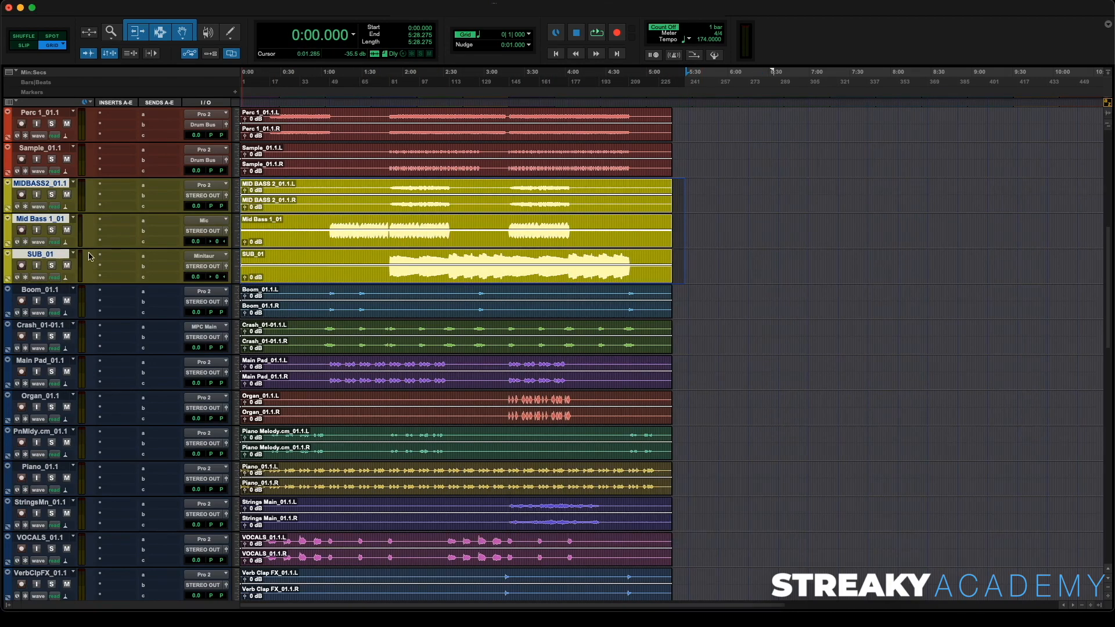
# - Move Mid Bass 1_01 above MIDBASS2_01.1 and route all three bass tracks' outputs to the Bass Bus
pyautogui.moveTo(55, 222); pyautogui.dragTo(61, 194)
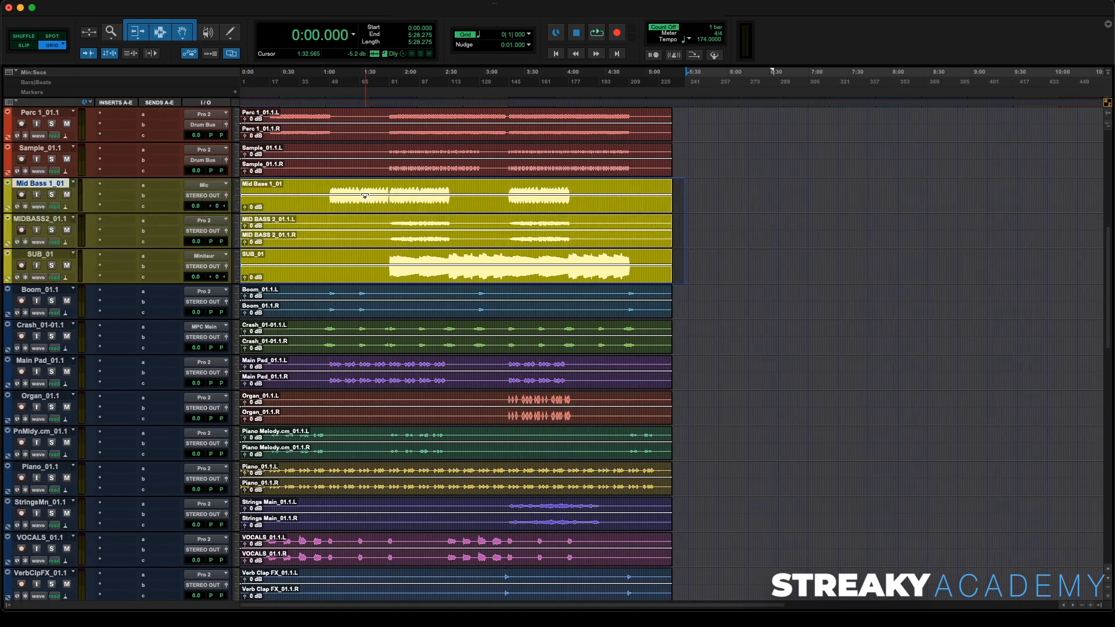
pyautogui.click(336, 223)
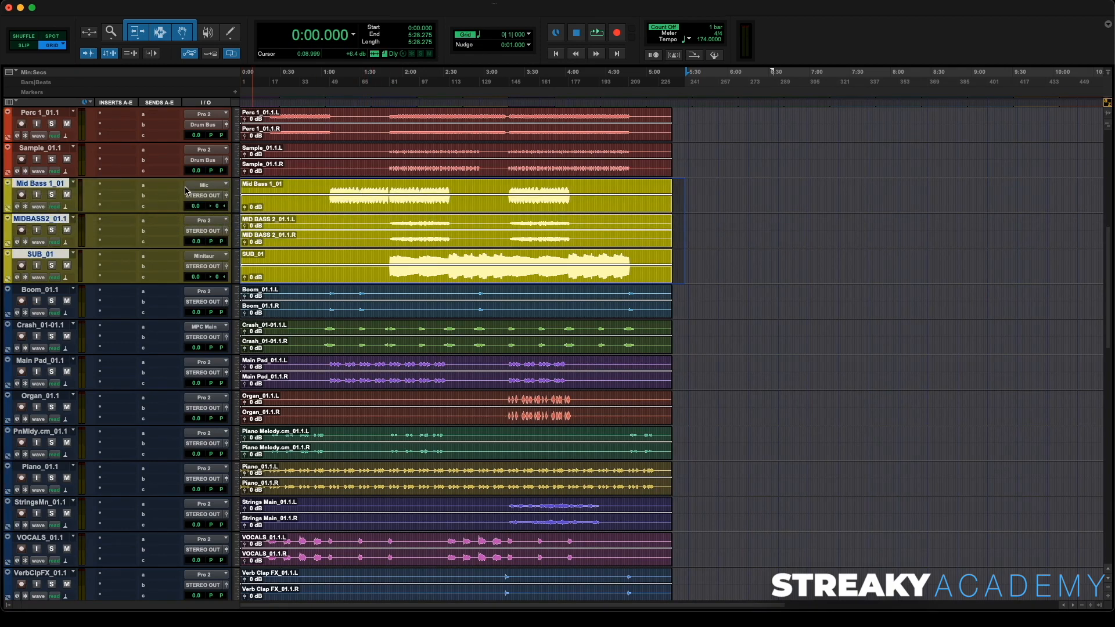
pyautogui.click(203, 197)
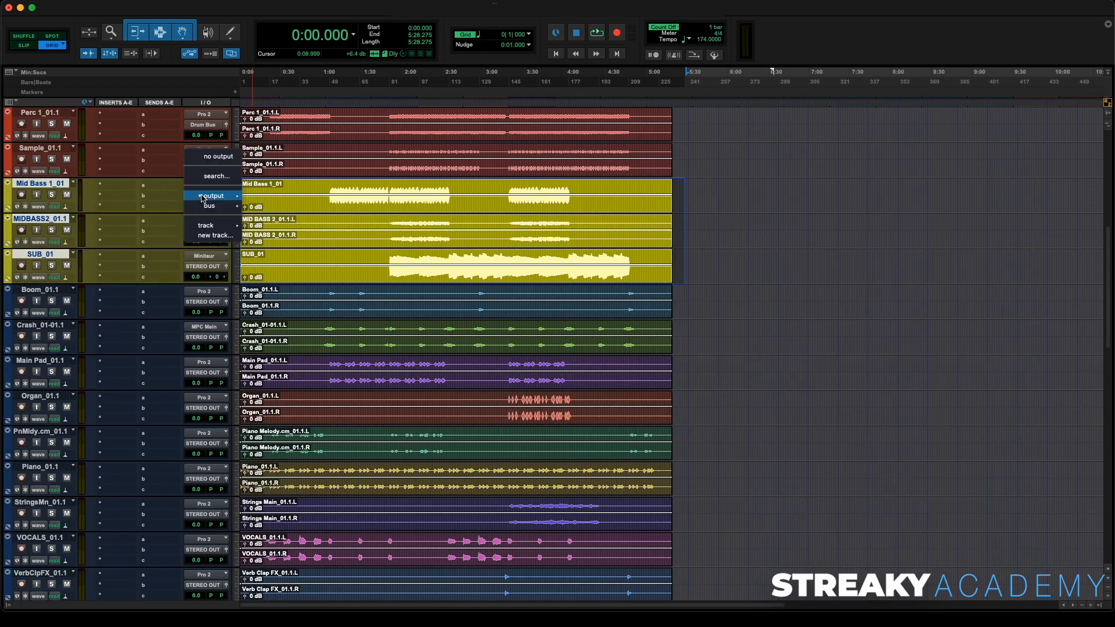
pyautogui.moveTo(210, 205)
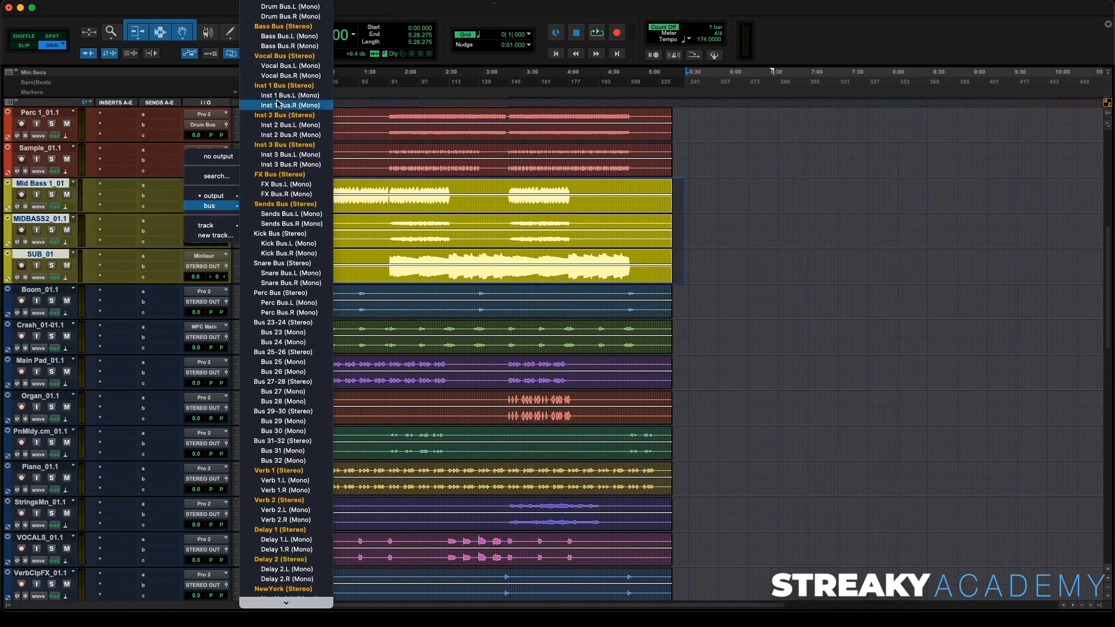
pyautogui.click(295, 34)
# - Move the Boom_01.1 and Crash_01-01.1 tracks down next to VerbClpFX_01.1
pyautogui.click(49, 290)
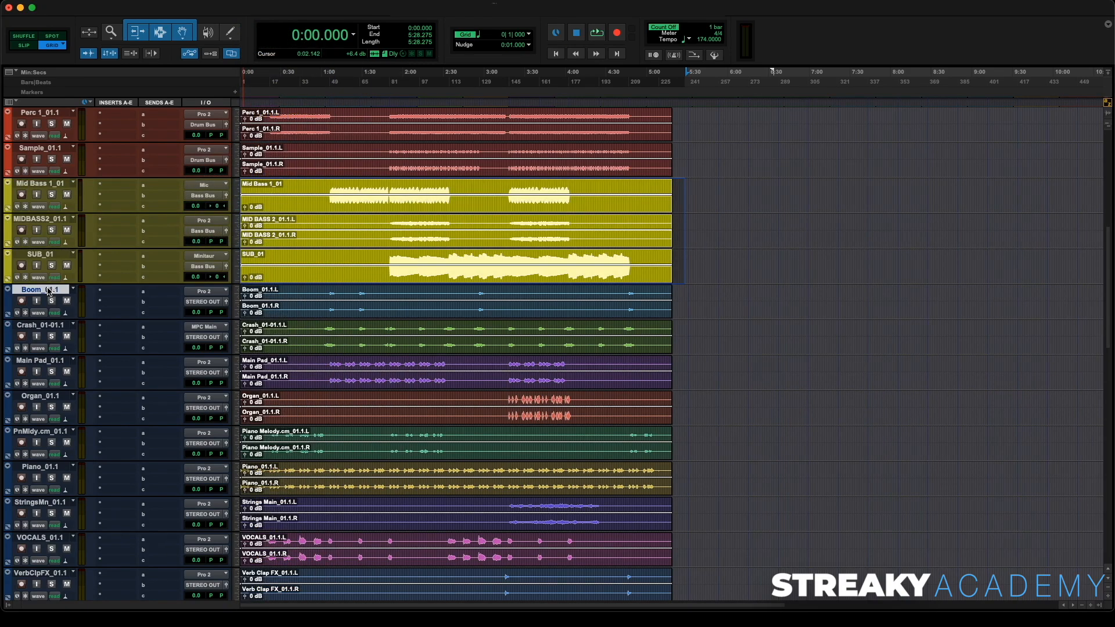
pyautogui.keyDown('shift'); pyautogui.click(48, 325); pyautogui.keyUp('shift')
pyautogui.scroll(-3, 36, 186)
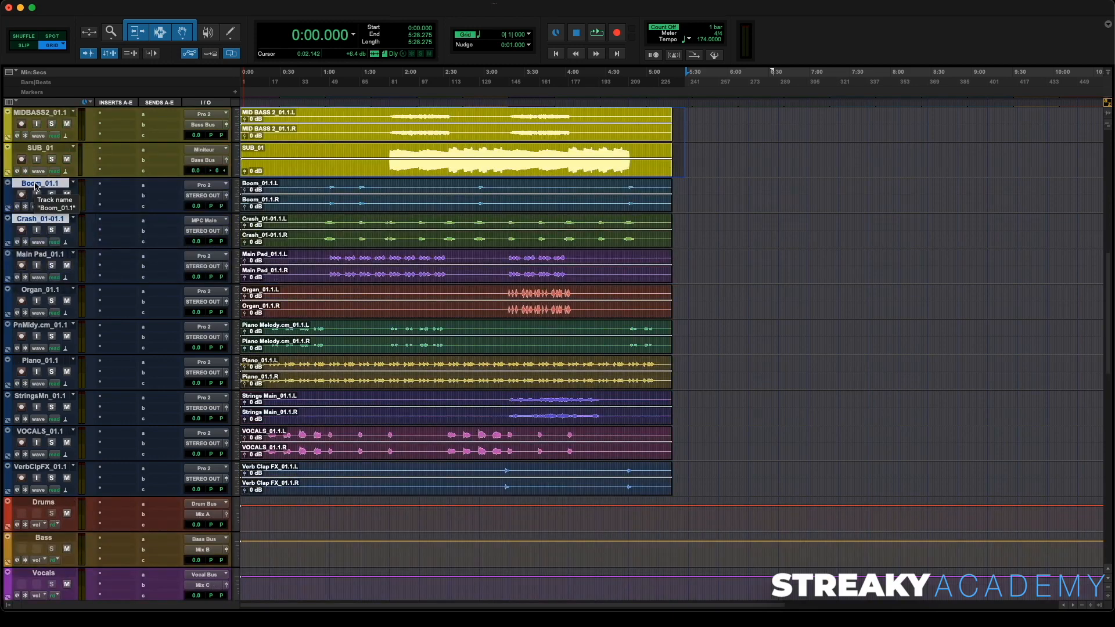
pyautogui.moveTo(38, 186); pyautogui.dragTo(46, 452)
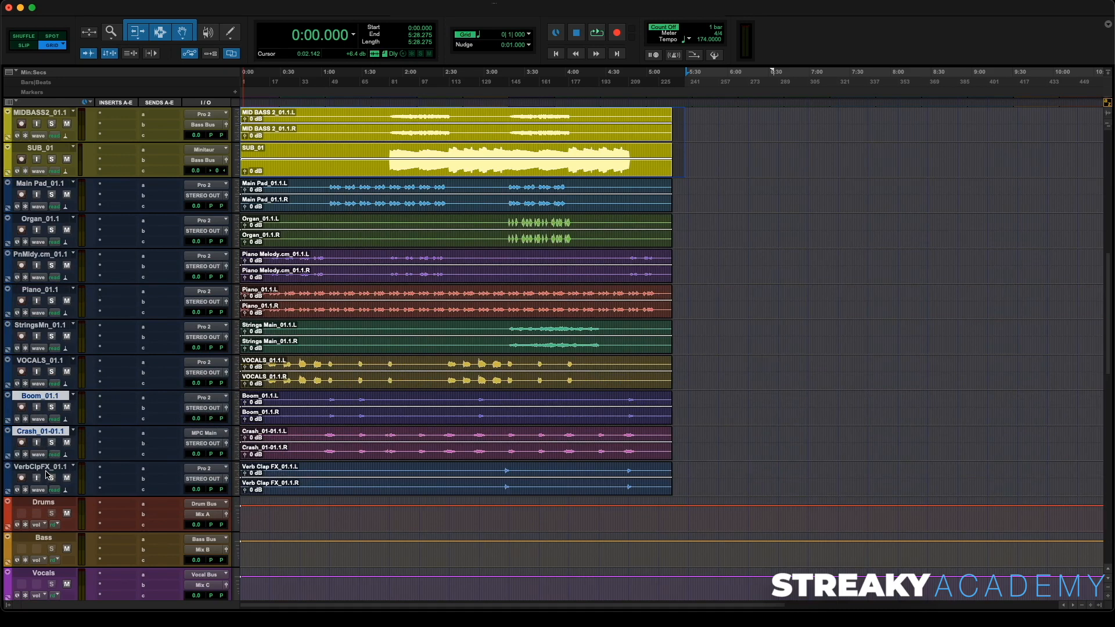
# - Add VerbClpFX_01.1 to the selection and route the Boom, Crash and VerbClpFX tracks to the FX Bus
pyautogui.keyDown('shift'); pyautogui.click(46, 469); pyautogui.keyUp('shift')
pyautogui.click(205, 483)
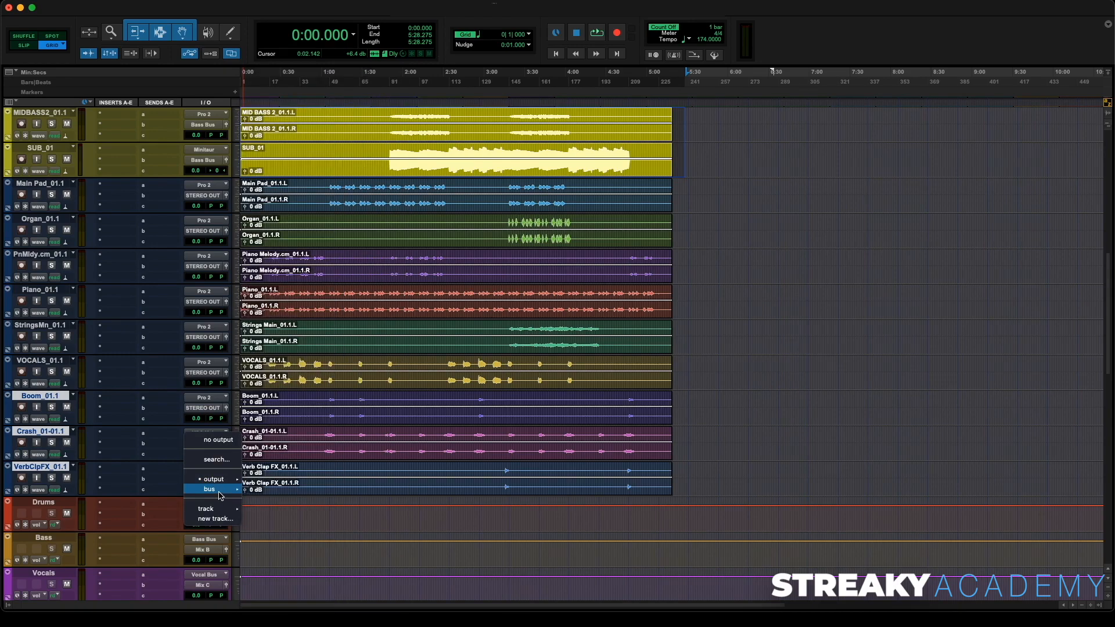
pyautogui.moveTo(224, 489)
pyautogui.keyDown('alt'); pyautogui.keyDown('shift'); pyautogui.click(316, 176); pyautogui.keyUp('shift'); pyautogui.keyUp('alt')
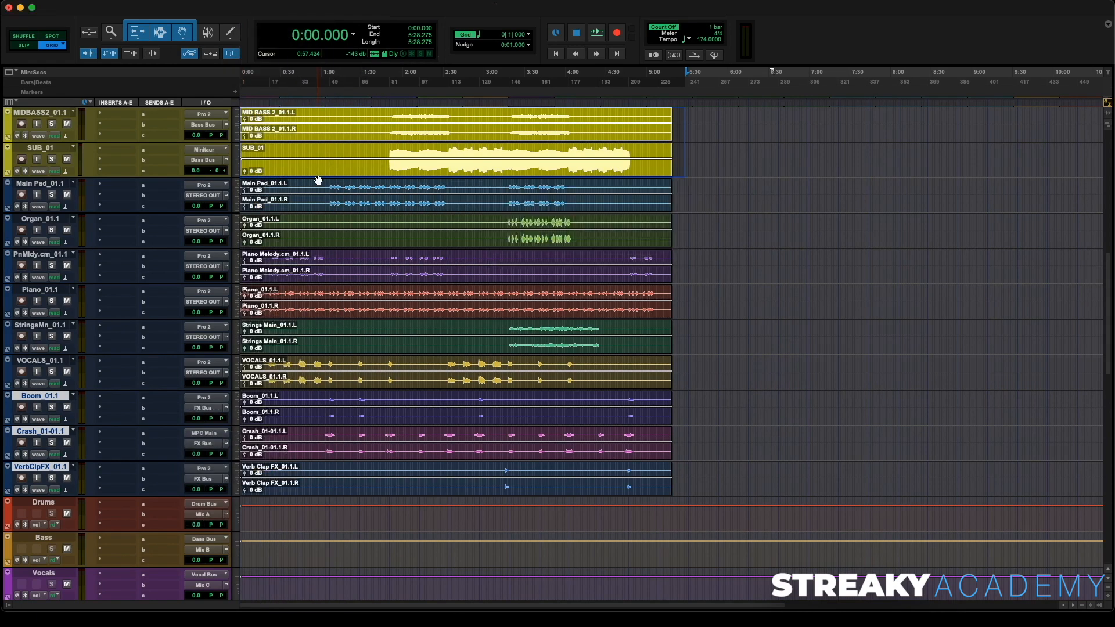
# - Color the Boom, Crash and VerbClpFX tracks and their clips dark blue
pyautogui.doubleClick(10, 414)
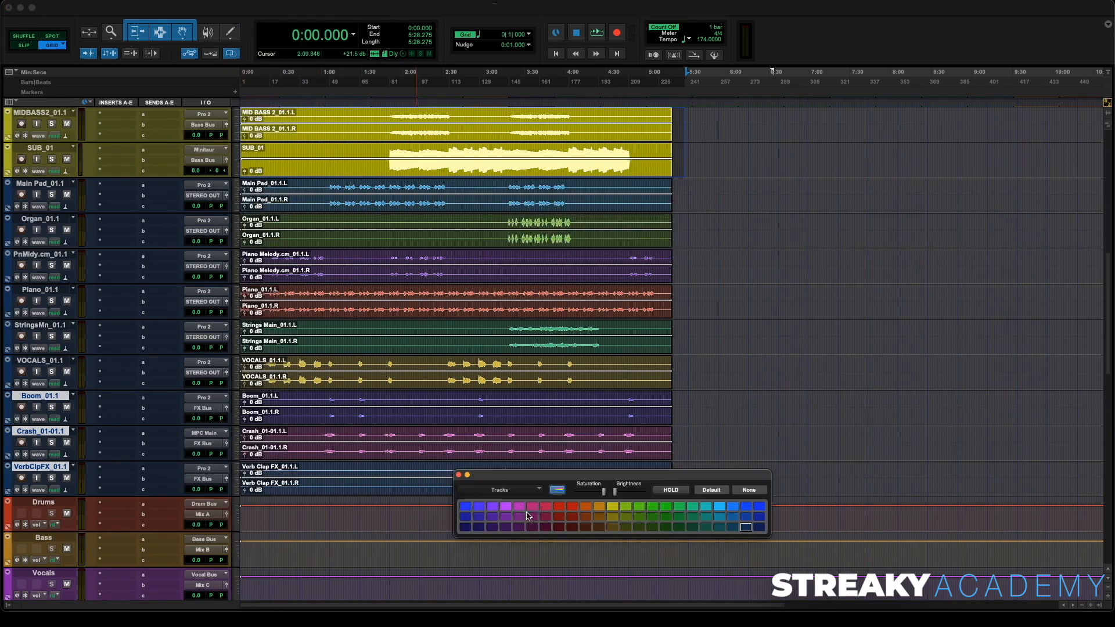
pyautogui.click(465, 527)
pyautogui.moveTo(677, 397); pyautogui.dragTo(156, 467)
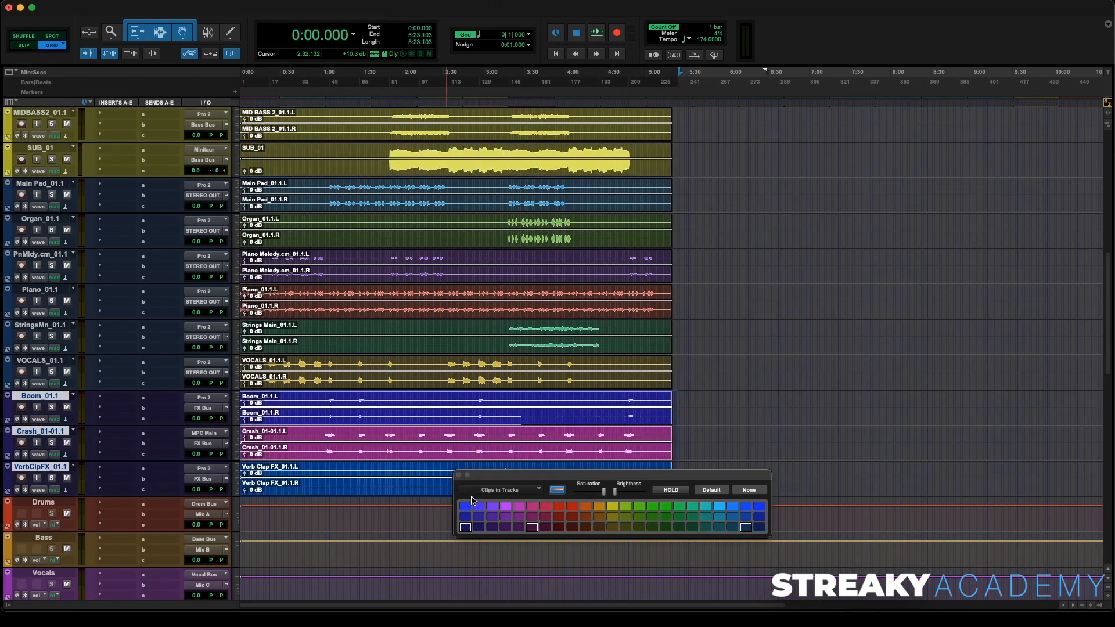
pyautogui.click(465, 526)
pyautogui.click(458, 475)
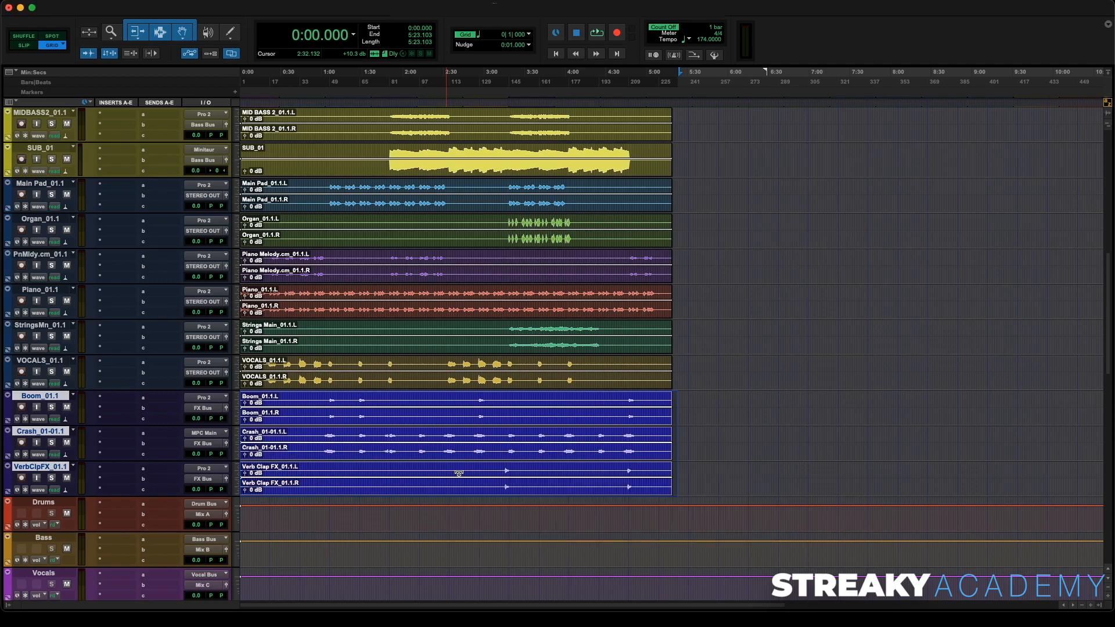
# - Move the VOCALS_01.1 track up to sit directly below SUB_01
pyautogui.scroll(10, 44, 254)
pyautogui.scroll(-6, 44, 254)
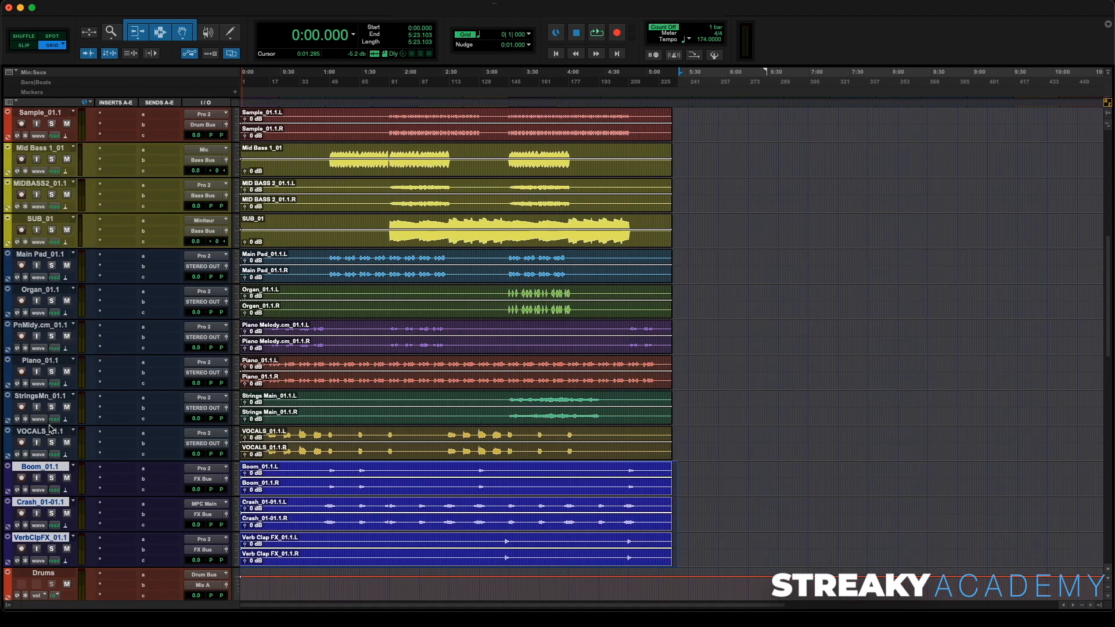
pyautogui.moveTo(49, 436); pyautogui.dragTo(70, 258)
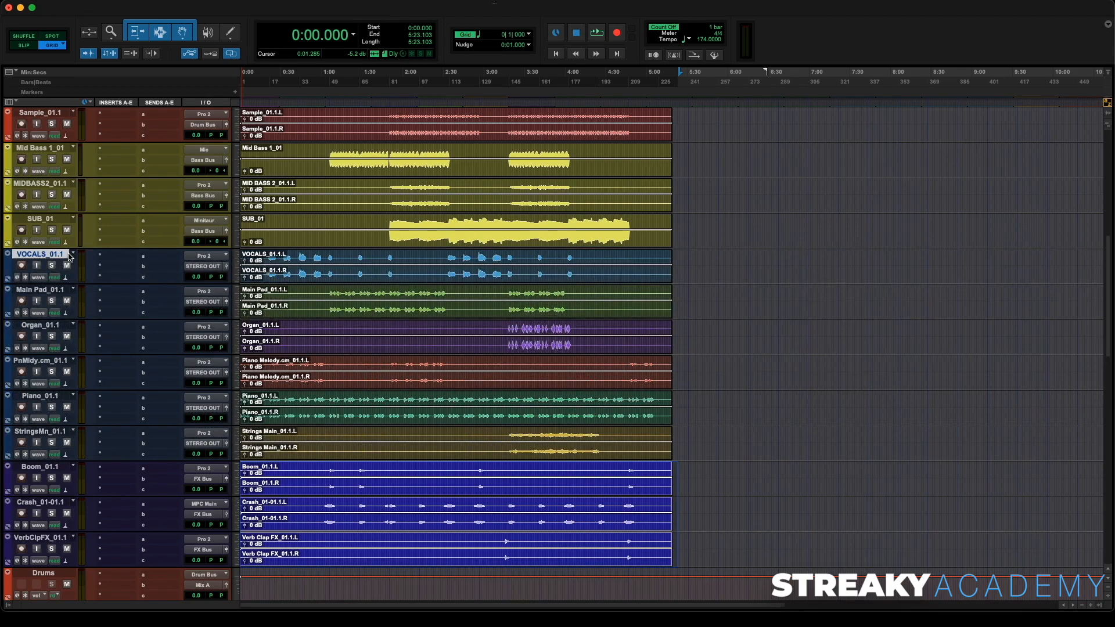
# - Color the VOCALS_01.1 track and its clips purple
pyautogui.doubleClick(9, 270)
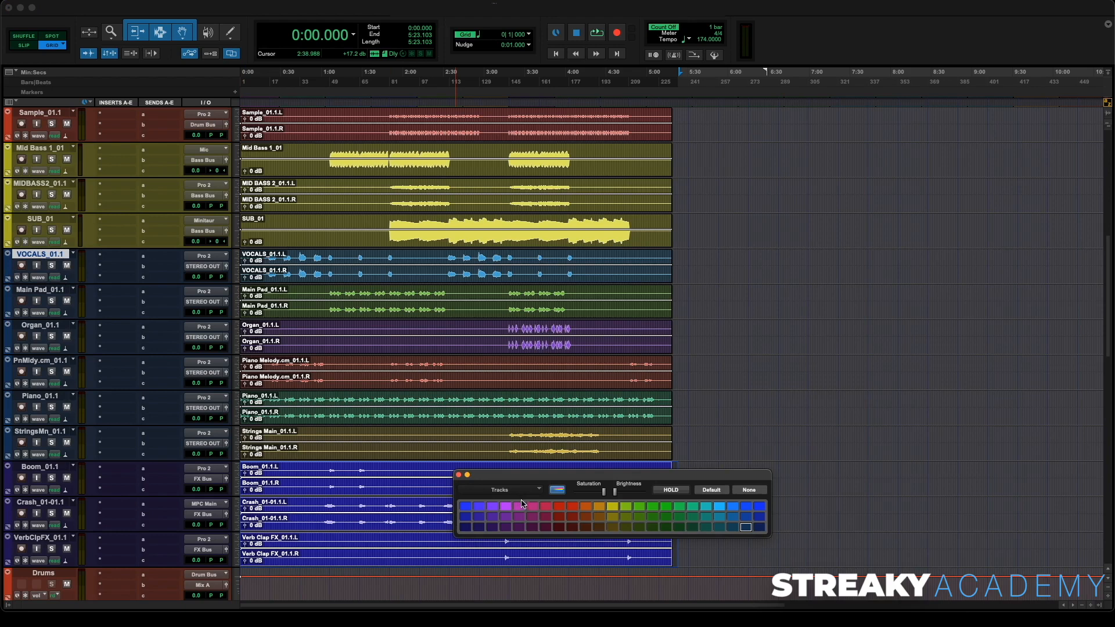
pyautogui.click(506, 506)
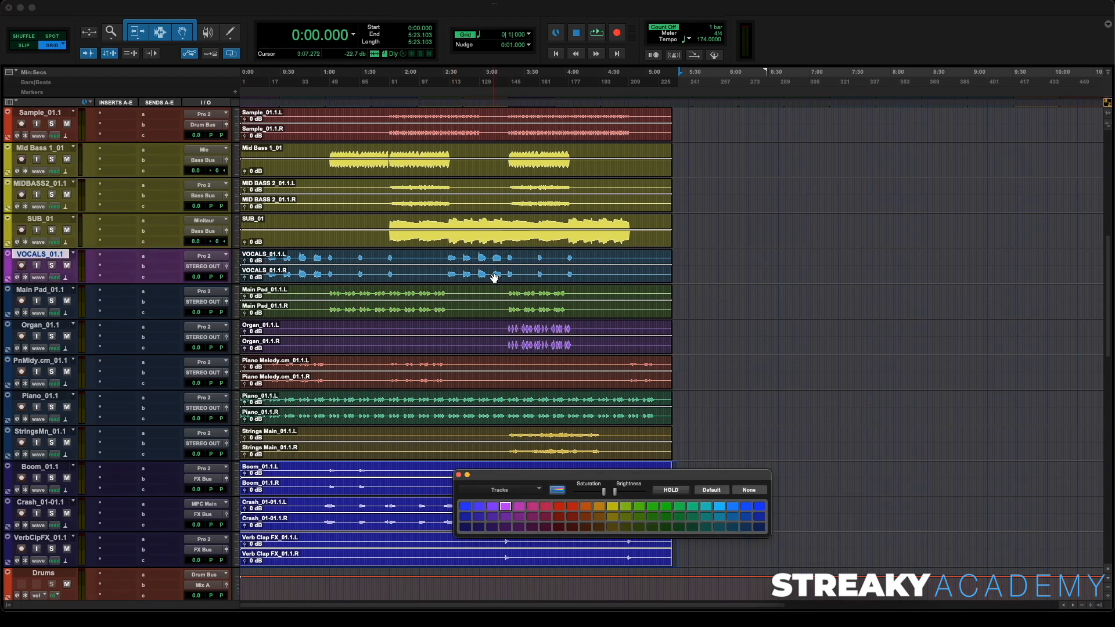
pyautogui.click(506, 507)
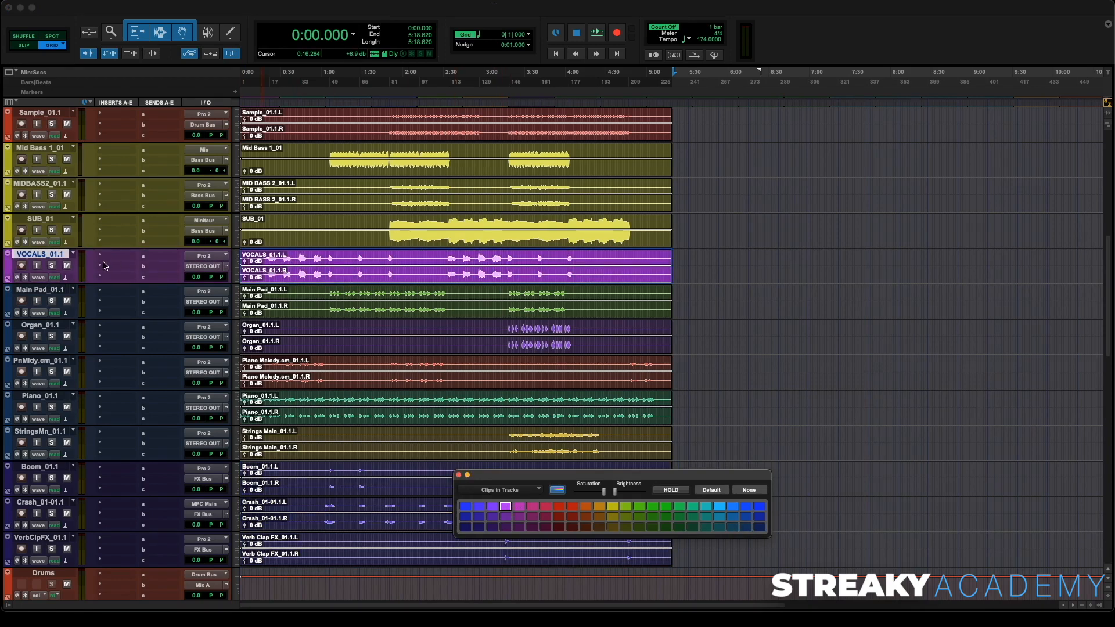
# - Route the VOCALS_01.1 track's output to the Vocal Bus
pyautogui.click(205, 266)
pyautogui.moveTo(215, 277)
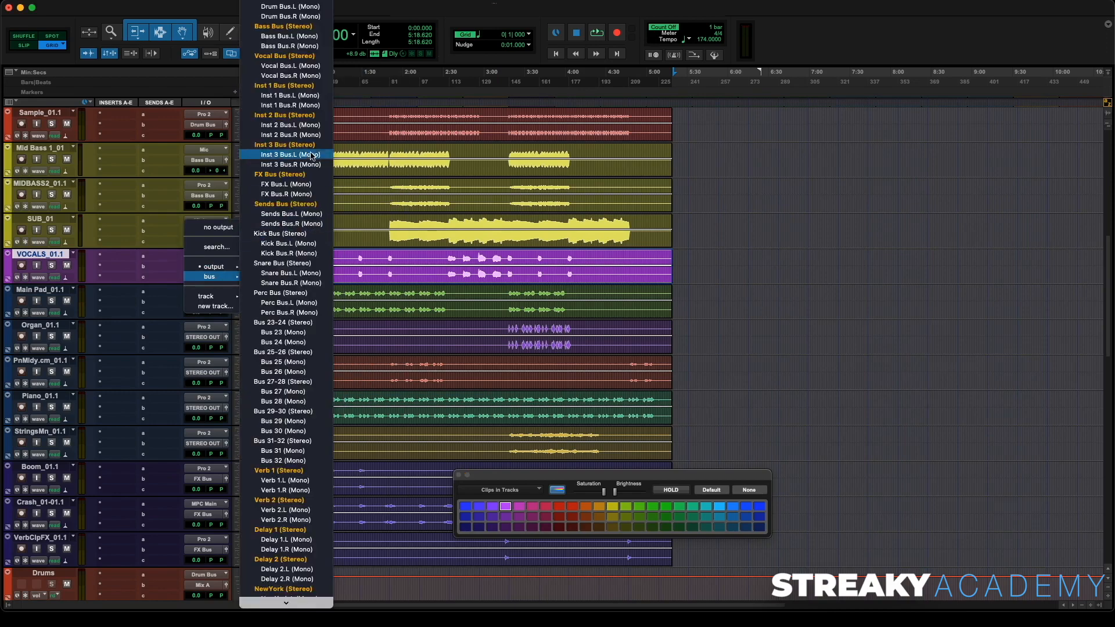
pyautogui.click(285, 56)
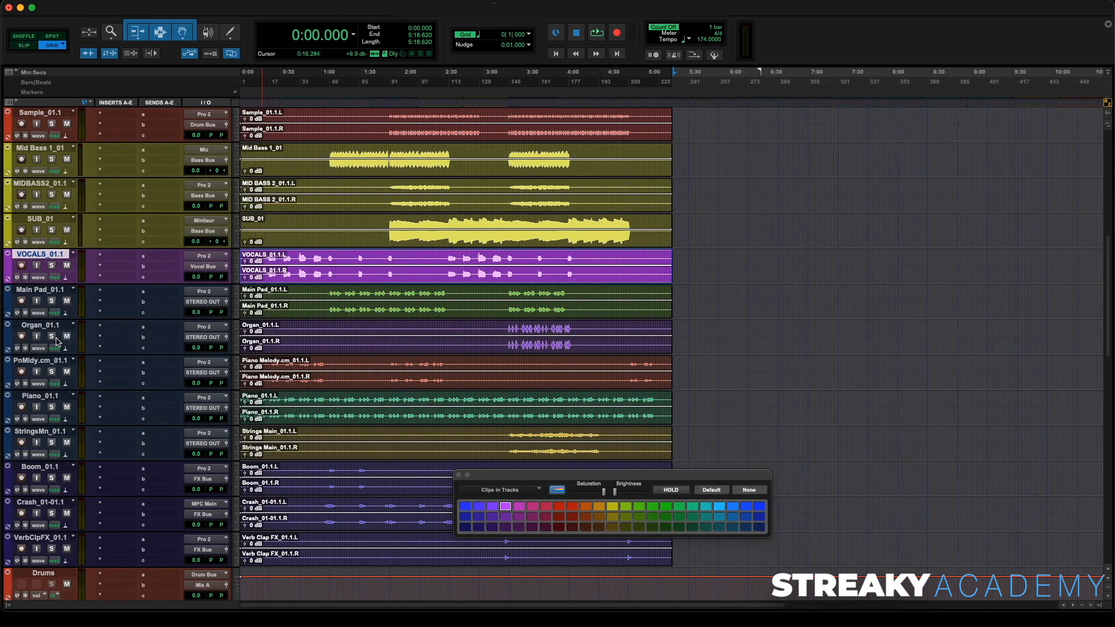
# - Move Piano_01.1 and PnMidy.cm_01.1 up below VOCALS_01.1, with Piano on top
pyautogui.click(41, 361)
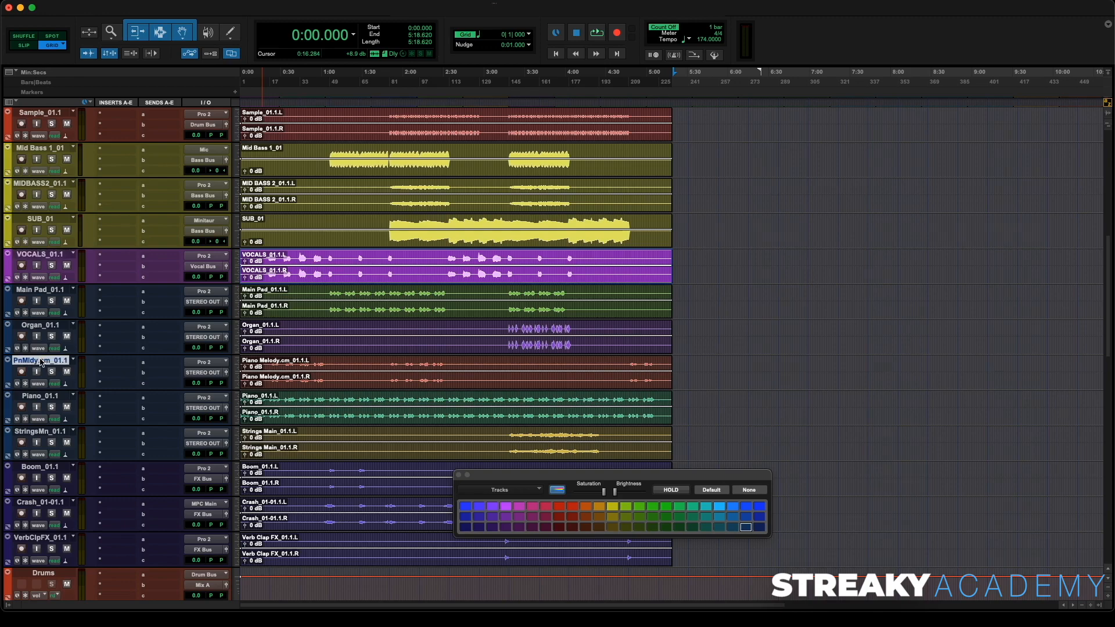
pyautogui.keyDown('shift'); pyautogui.click(39, 397); pyautogui.keyUp('shift')
pyautogui.moveTo(42, 361); pyautogui.dragTo(50, 299)
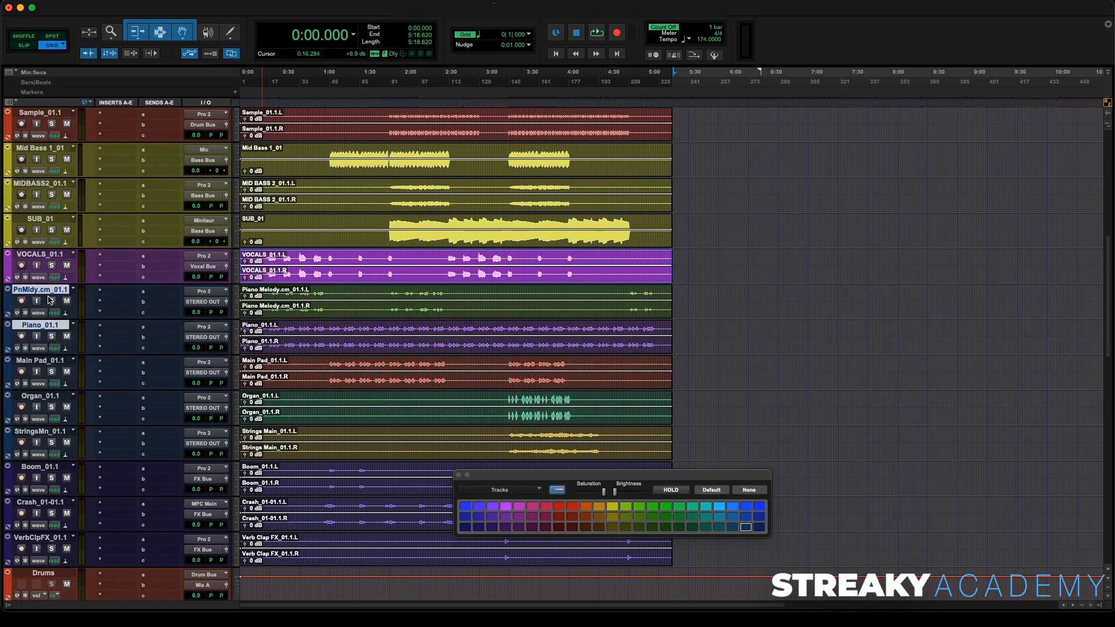
pyautogui.moveTo(38, 327); pyautogui.dragTo(34, 299)
# - Route Piano_01.1 and PnMidy.cm_01.1 to Inst 1 Bus and color both tracks and their clips green
pyautogui.keyDown('shift'); pyautogui.click(33, 332); pyautogui.keyUp('shift')
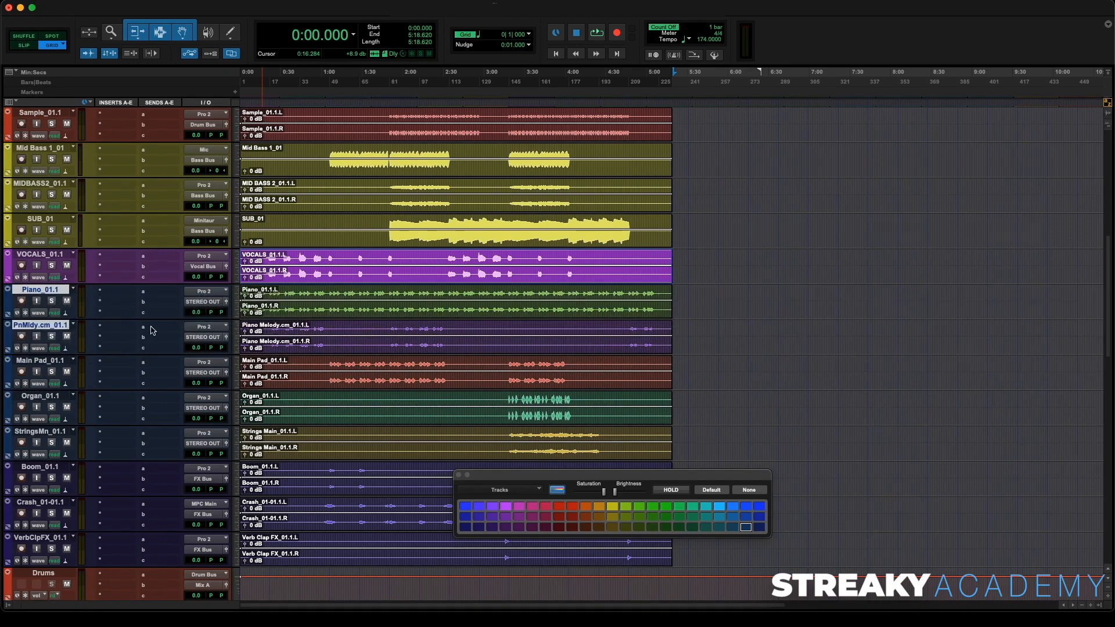
pyautogui.click(204, 303)
pyautogui.moveTo(208, 313)
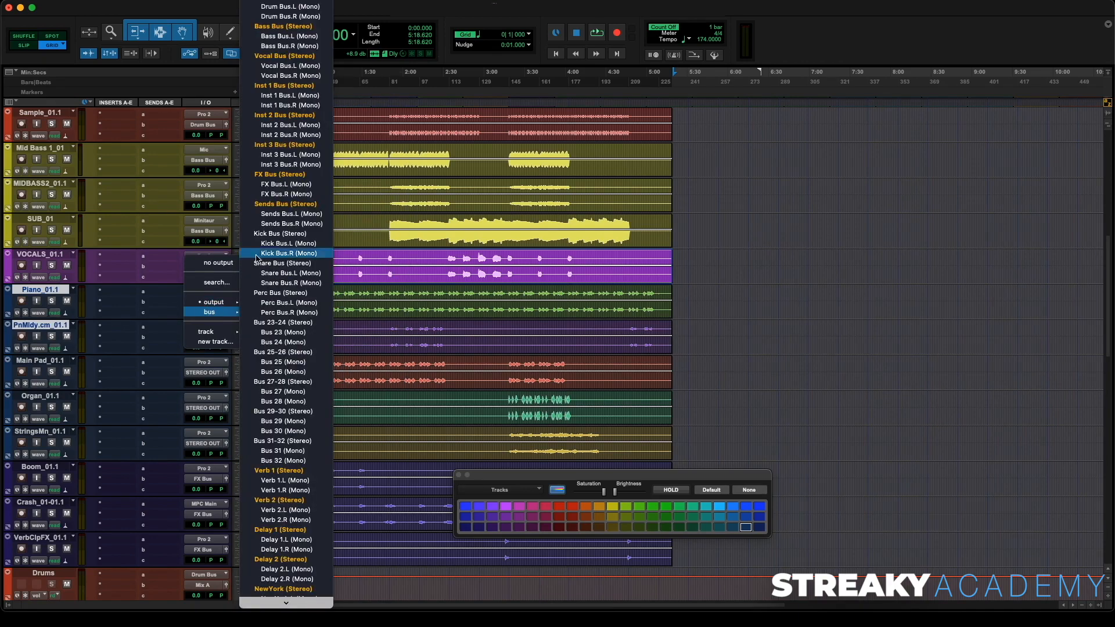
pyautogui.click(306, 86)
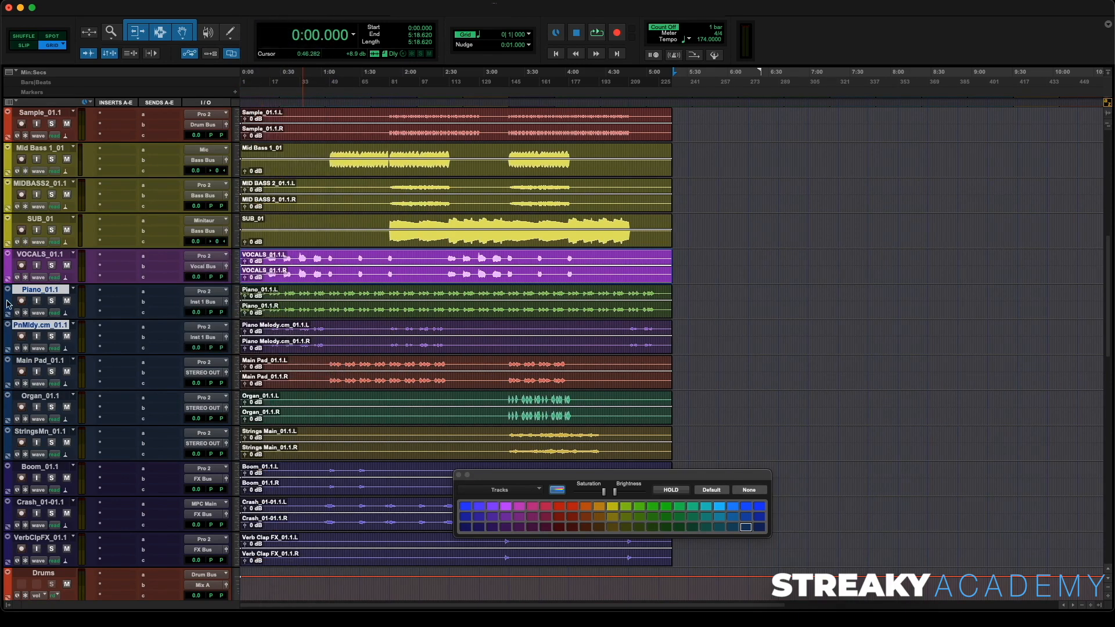
pyautogui.click(663, 510)
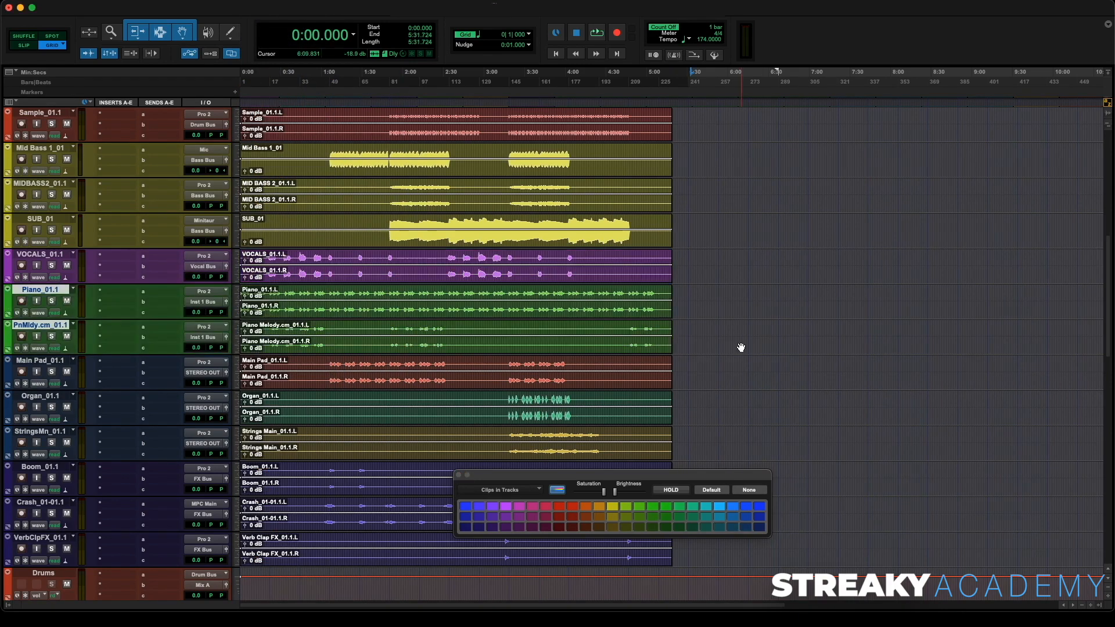
# - Move the StringsMn_01.1 track above Organ_01.1, directly below Main Pad_01.1
pyautogui.scroll(5, 716, 292)
pyautogui.scroll(-7, 716, 292)
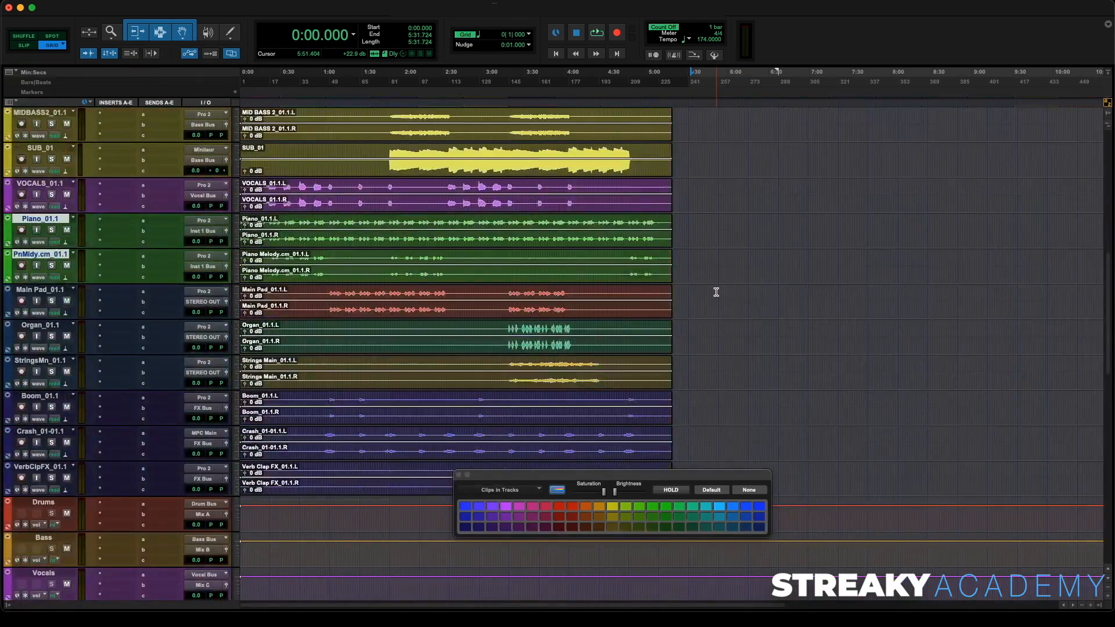
pyautogui.scroll(1, 716, 293)
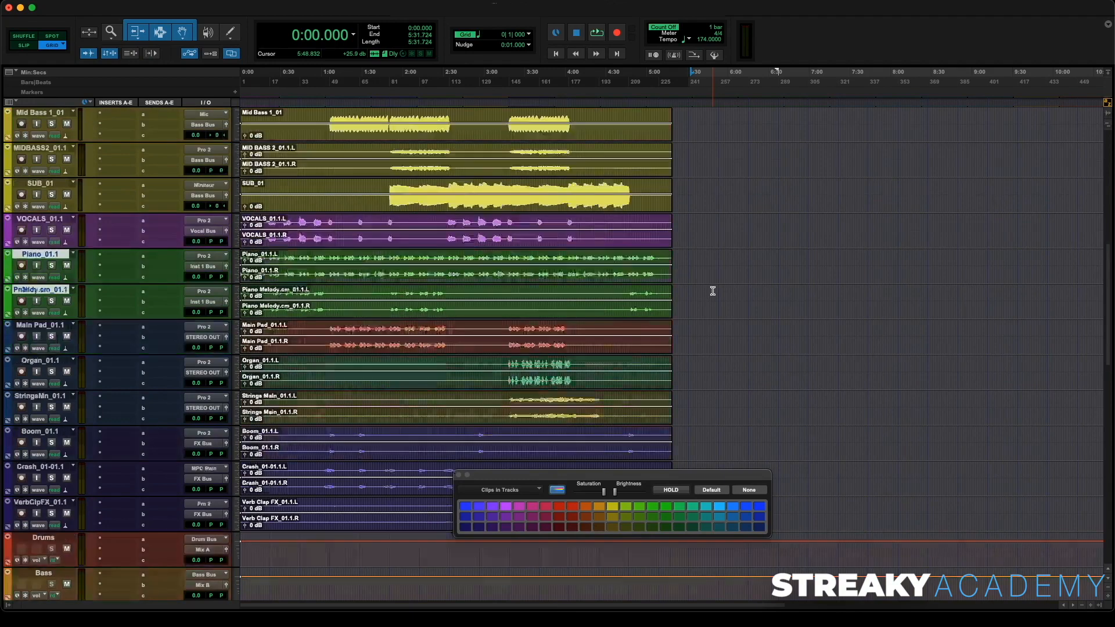
pyautogui.scroll(-1, 712, 291)
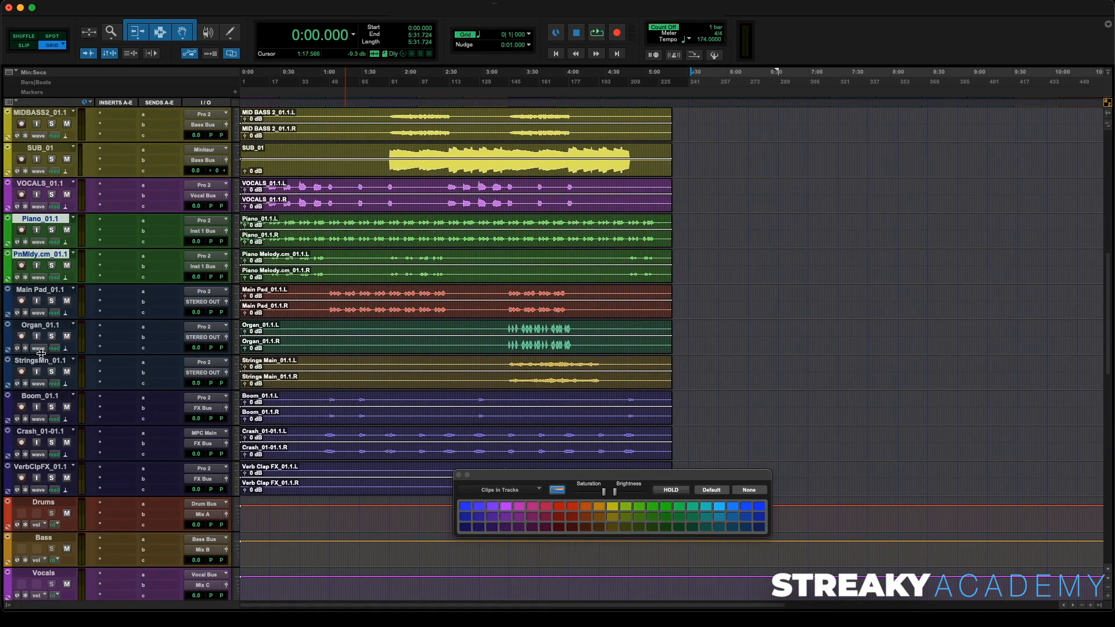
pyautogui.moveTo(40, 360); pyautogui.dragTo(44, 318)
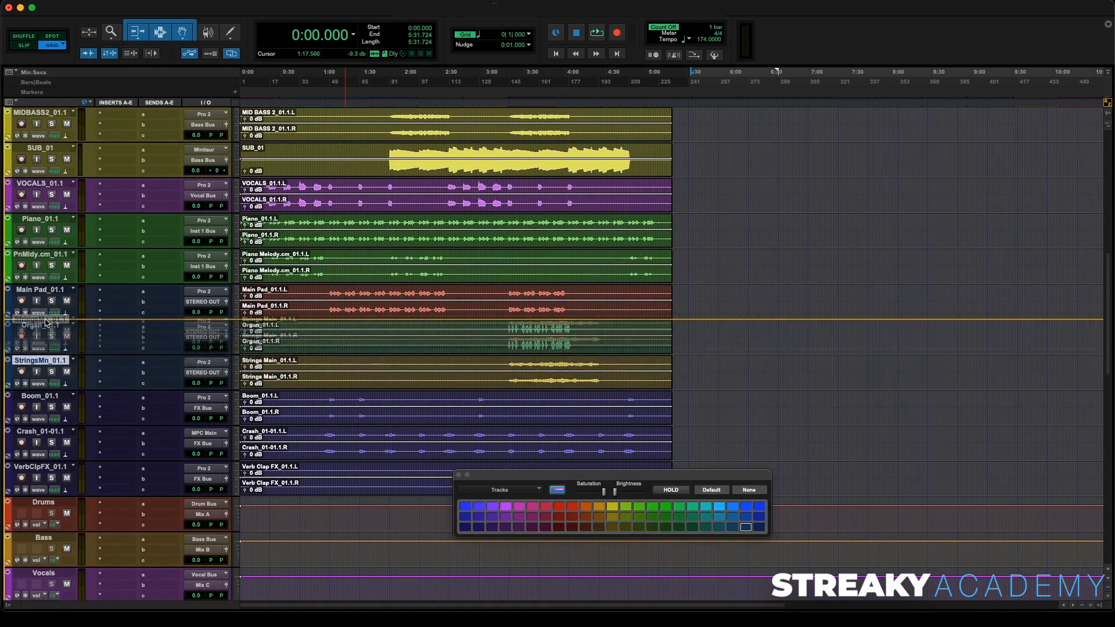
# - Select Main Pad_01.1 and StringsMn_01.1 and route both outputs to Inst 2 Bus
pyautogui.keyDown('shift'); pyautogui.click(44, 293); pyautogui.keyUp('shift')
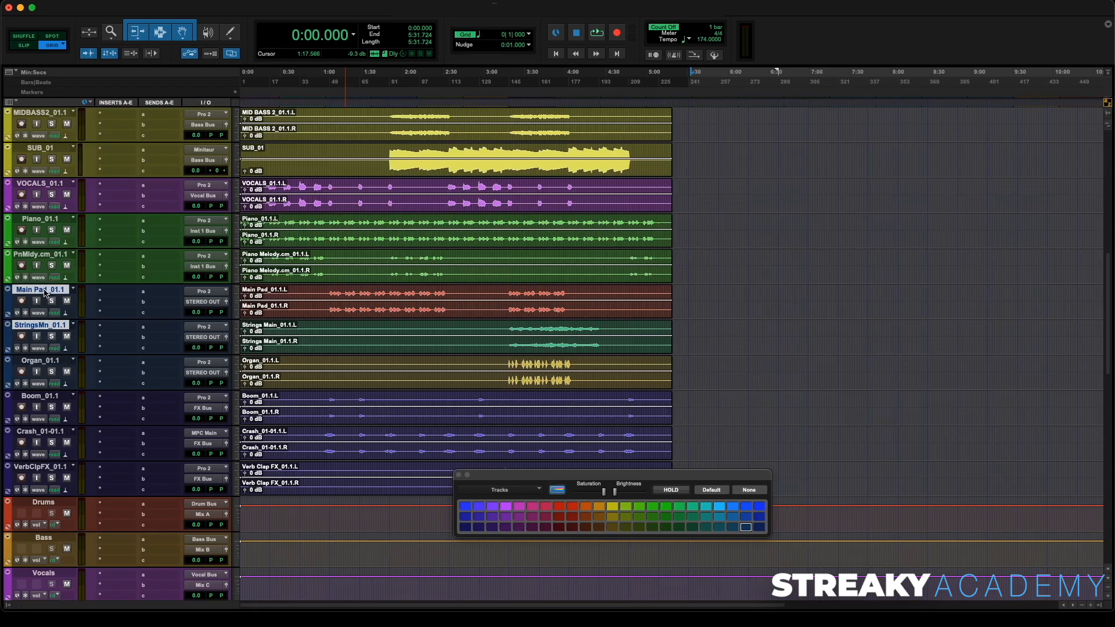
pyautogui.click(210, 342)
pyautogui.moveTo(210, 347)
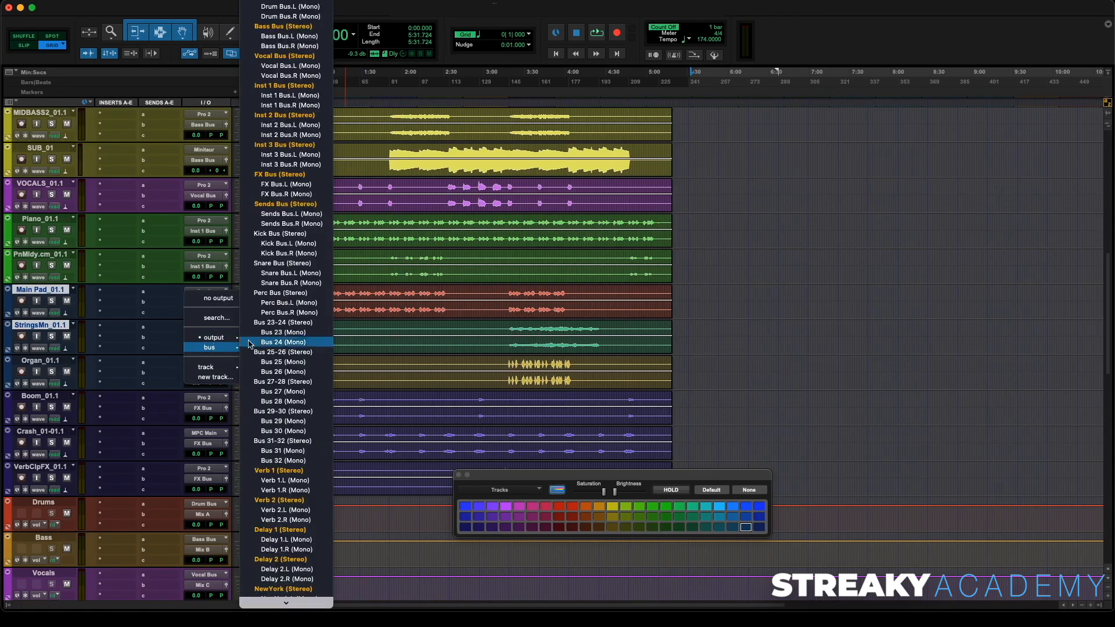
pyautogui.keyDown('alt'); pyautogui.keyDown('shift'); pyautogui.click(293, 115); pyautogui.keyUp('shift'); pyautogui.keyUp('alt')
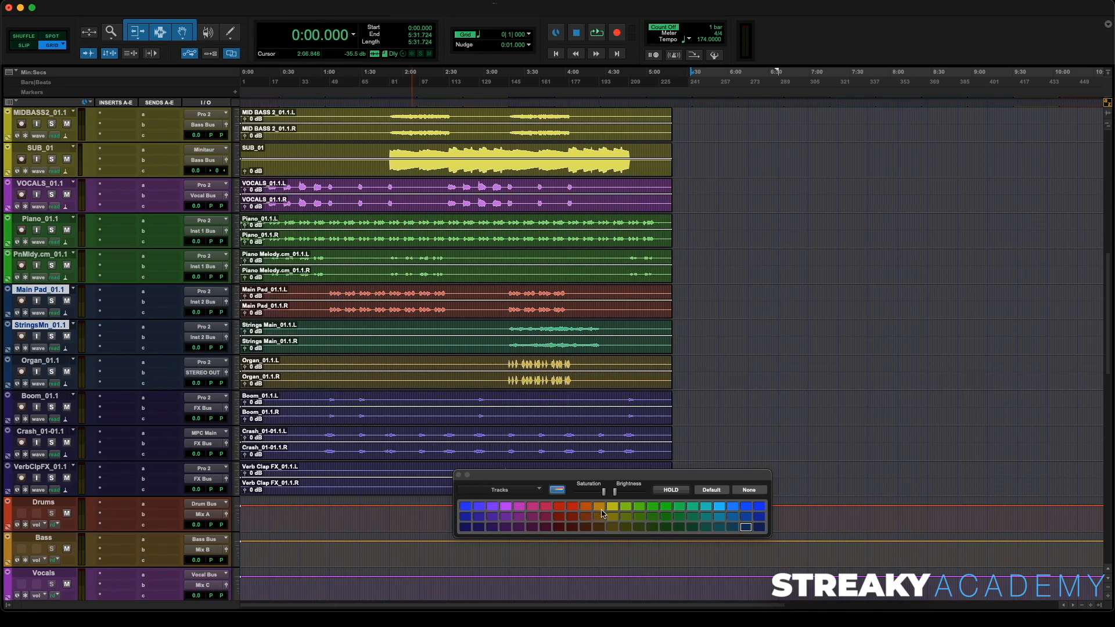
# - Color the Main Pad and StringsMn tracks light blue and their clips teal
pyautogui.click(721, 510)
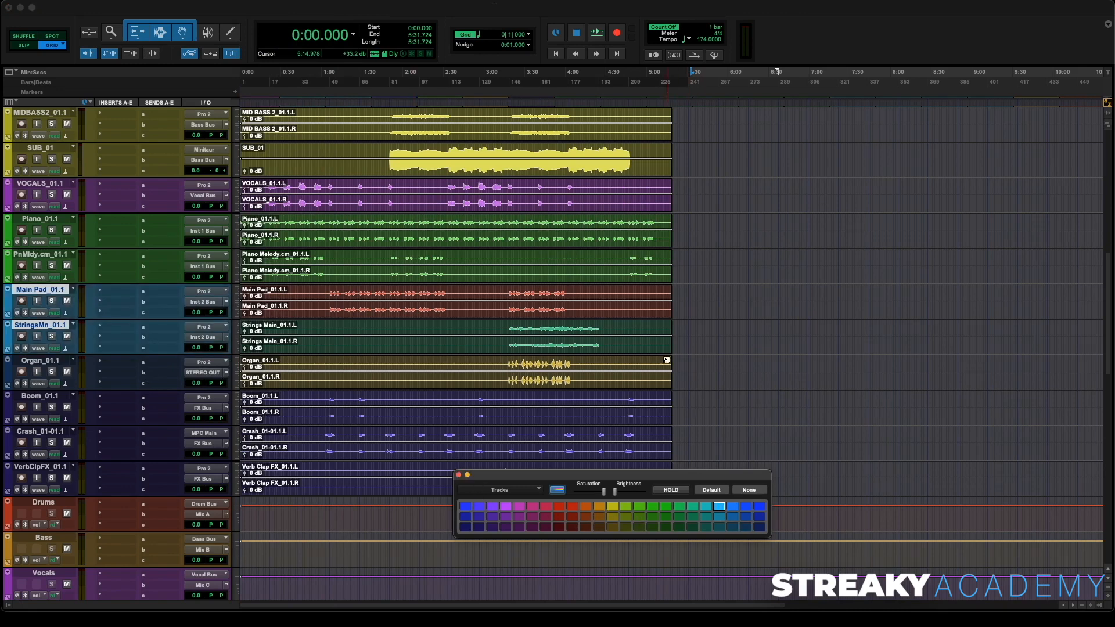
pyautogui.moveTo(684, 297); pyautogui.dragTo(241, 321)
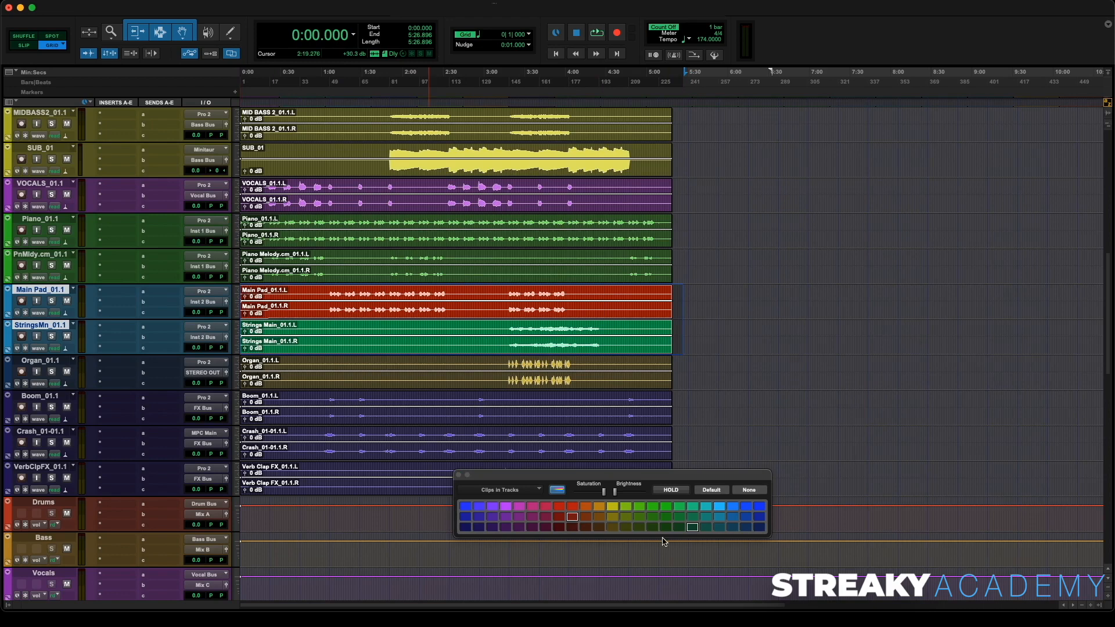
pyautogui.click(700, 510)
pyautogui.click(742, 406)
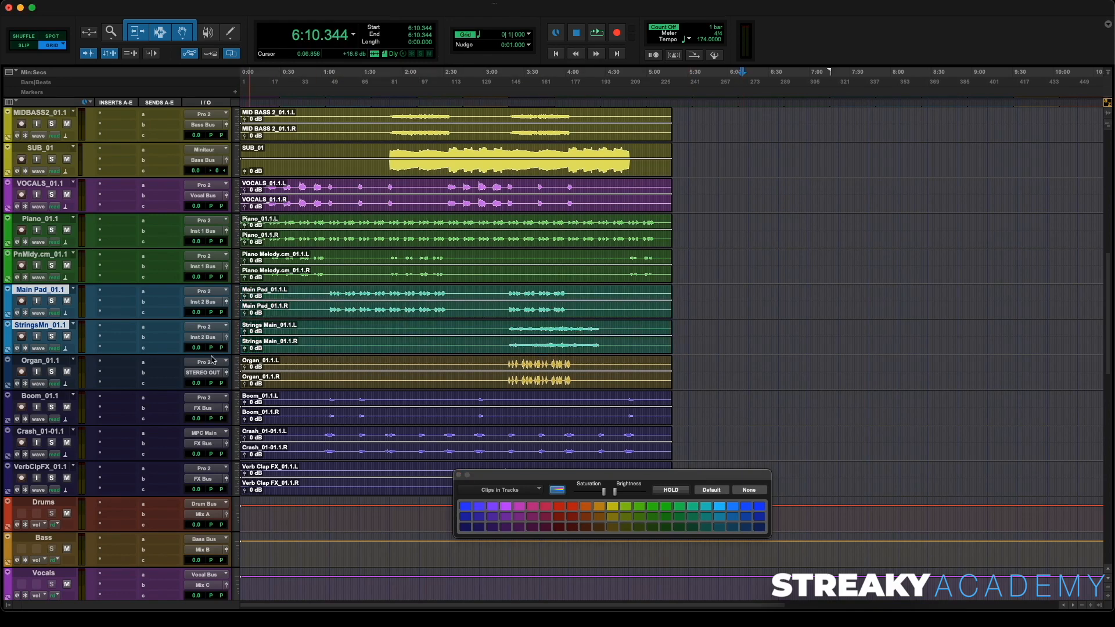
# - Route Organ_01.1's output to Inst 3 Bus and color the track and its clips orange
pyautogui.click(50, 361)
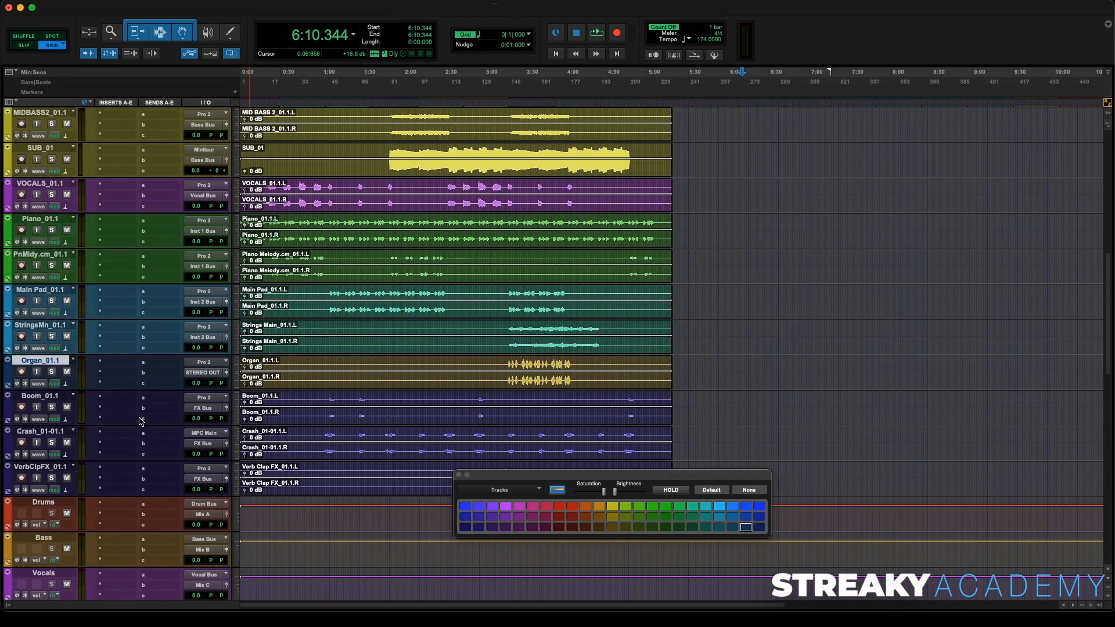
pyautogui.click(204, 375)
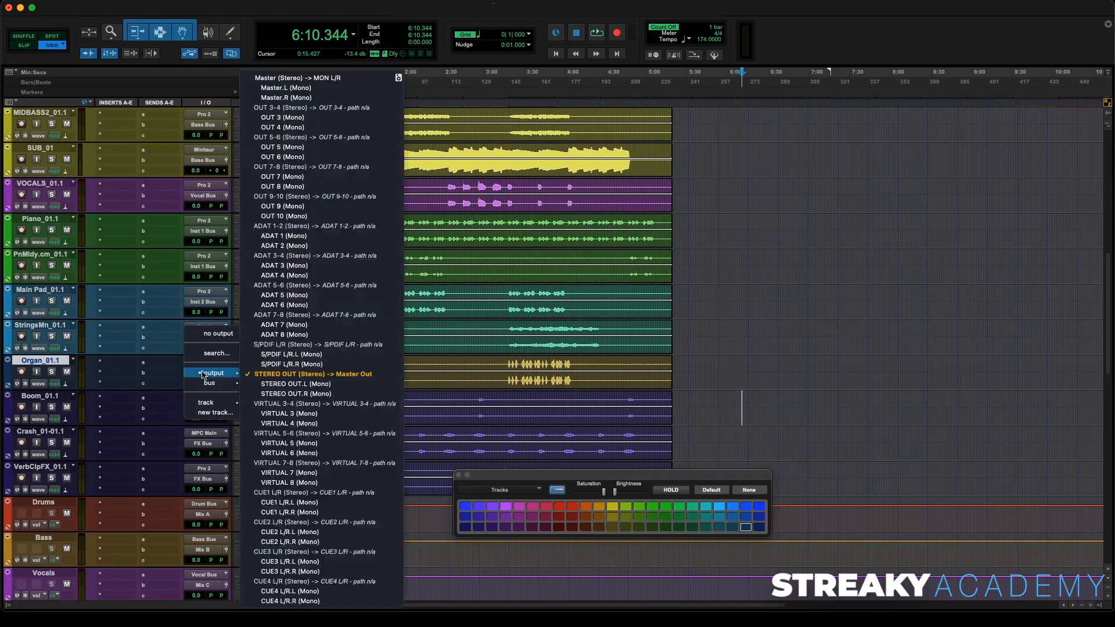
pyautogui.moveTo(214, 386)
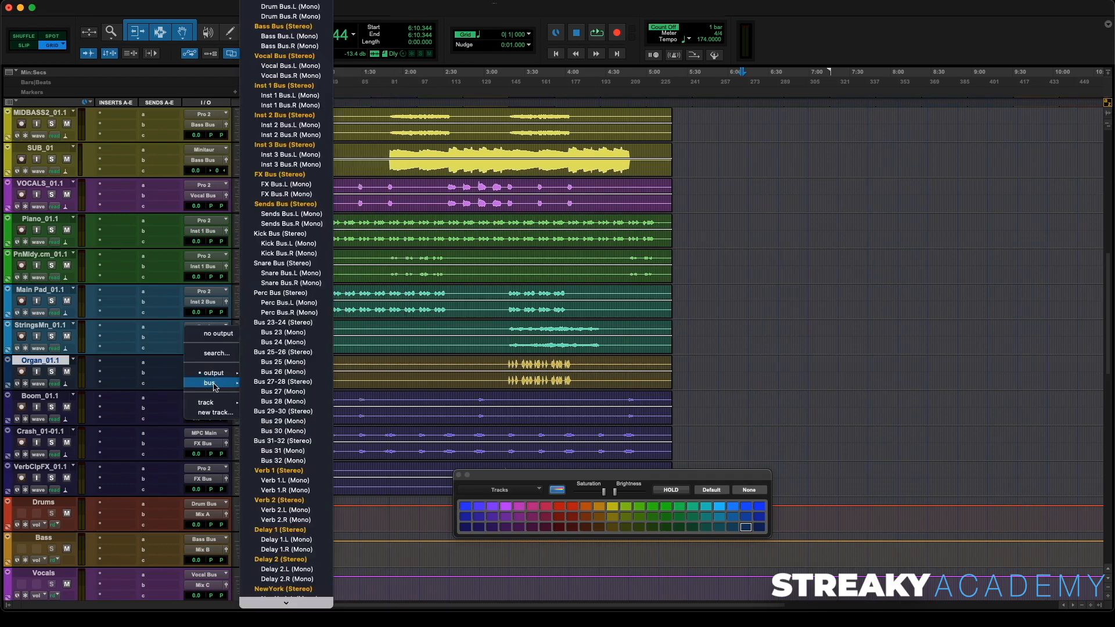
pyautogui.click(284, 146)
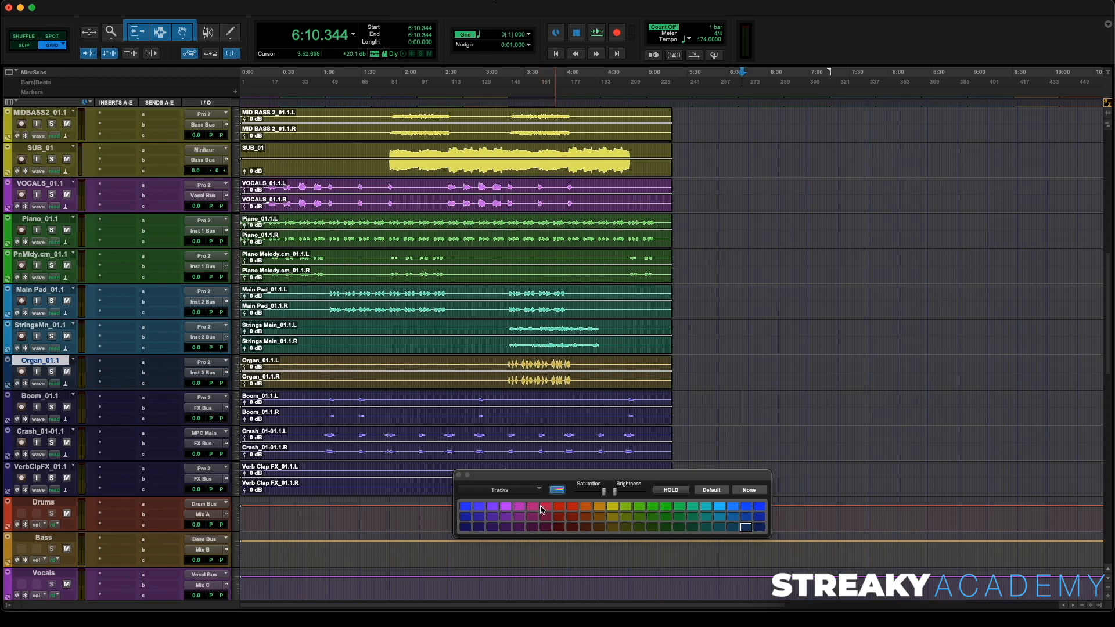
pyautogui.click(585, 506)
pyautogui.click(459, 475)
# - Zoom the session to fit all clips and review the organized tracks from the top
pyautogui.press('super+a')
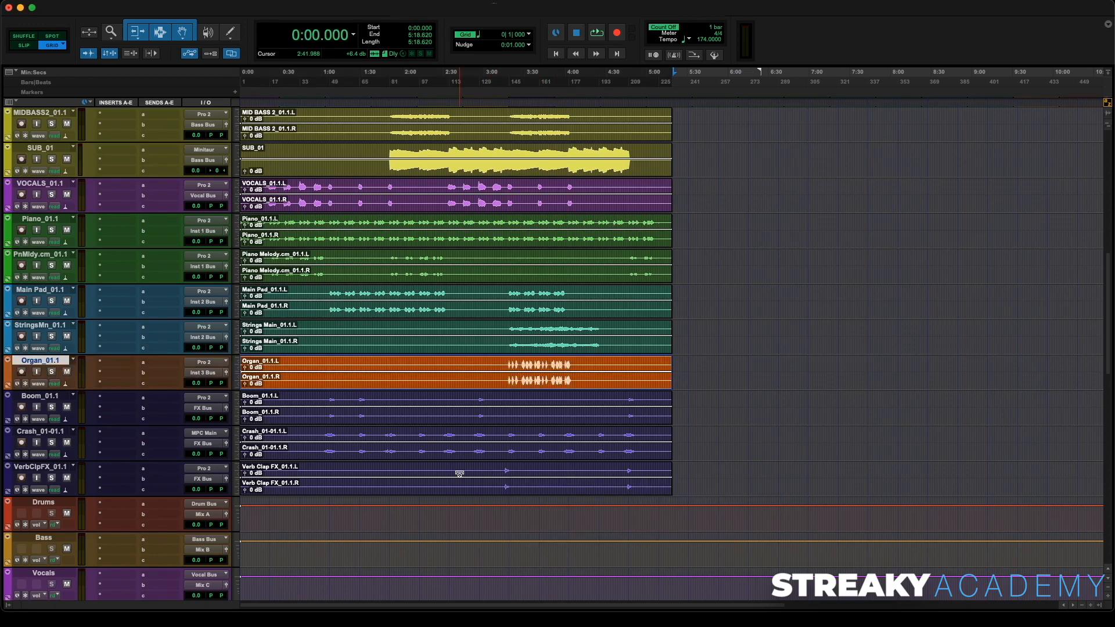
pyautogui.hotkey('alt', 'f')
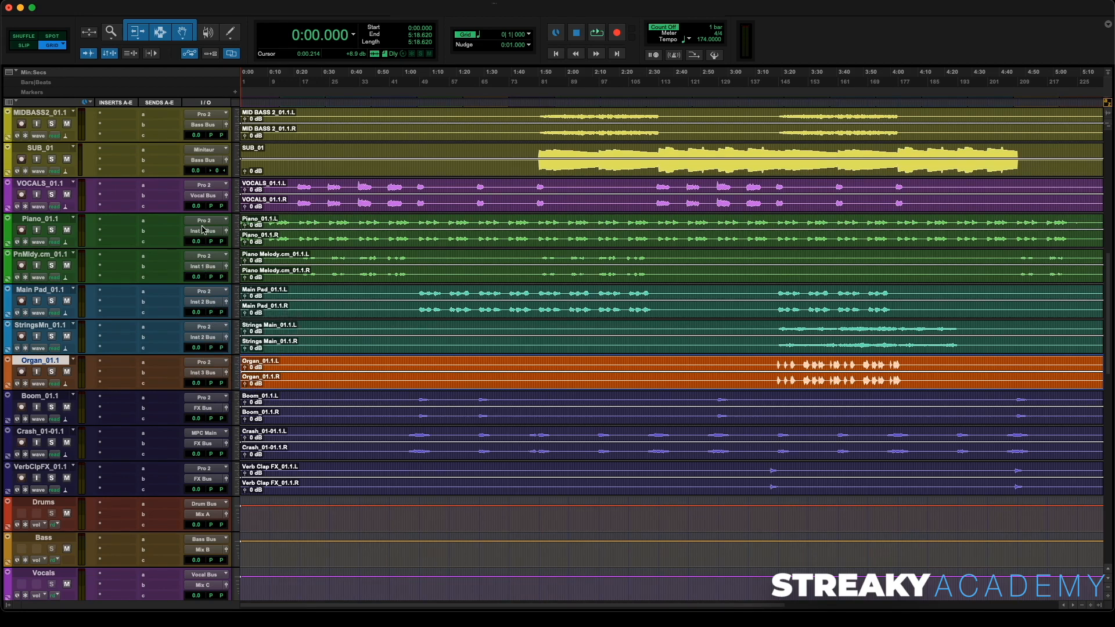
pyautogui.scroll(3, 202, 230)
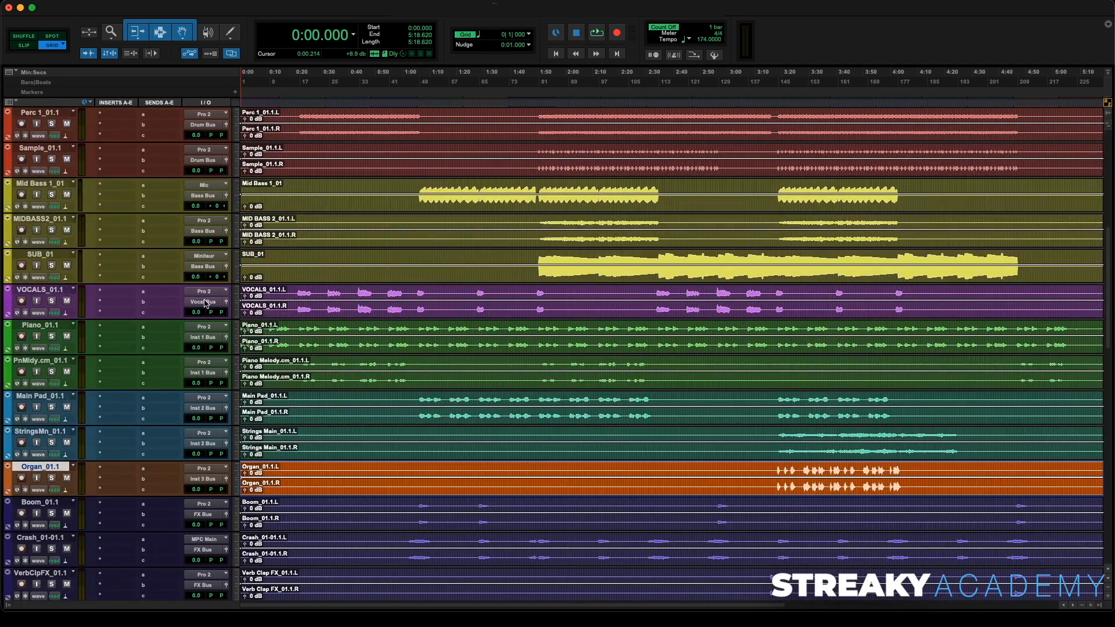
pyautogui.scroll(4, 207, 302)
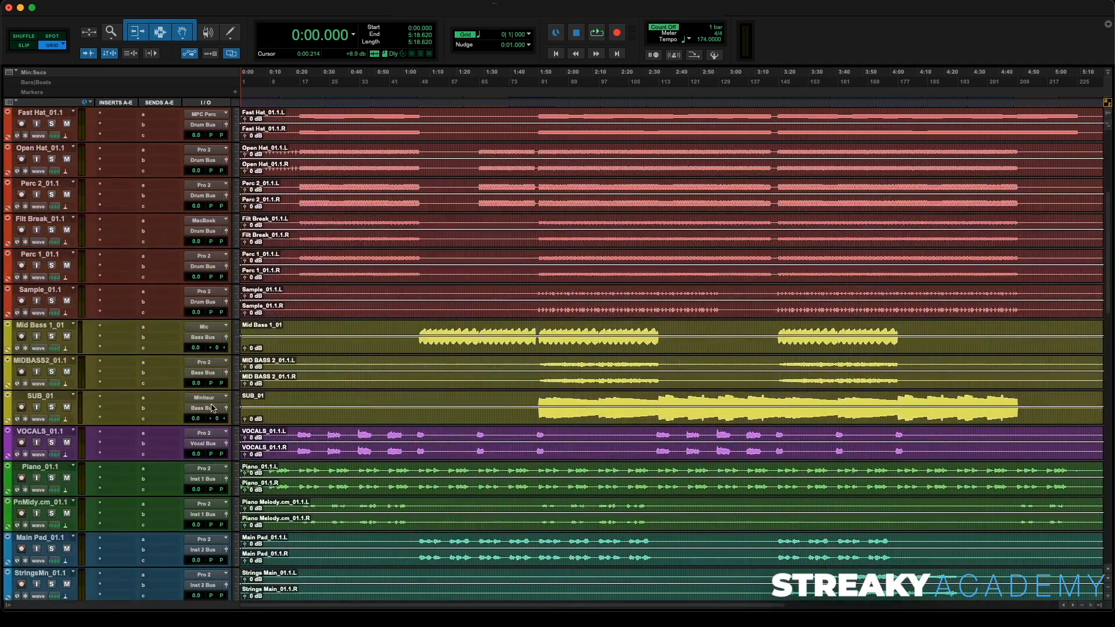
pyautogui.scroll(5, 195, 324)
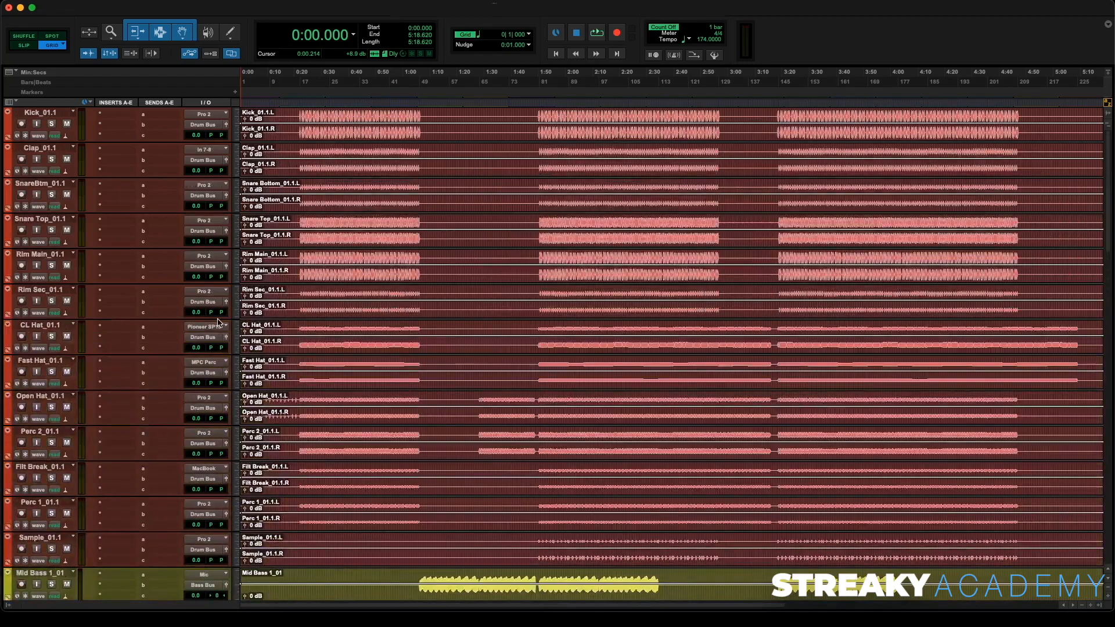
# - Mute the Streaky DRY MIX REF reference track and shrink all tracks to their smallest height
pyautogui.scroll(-15, 211, 315)
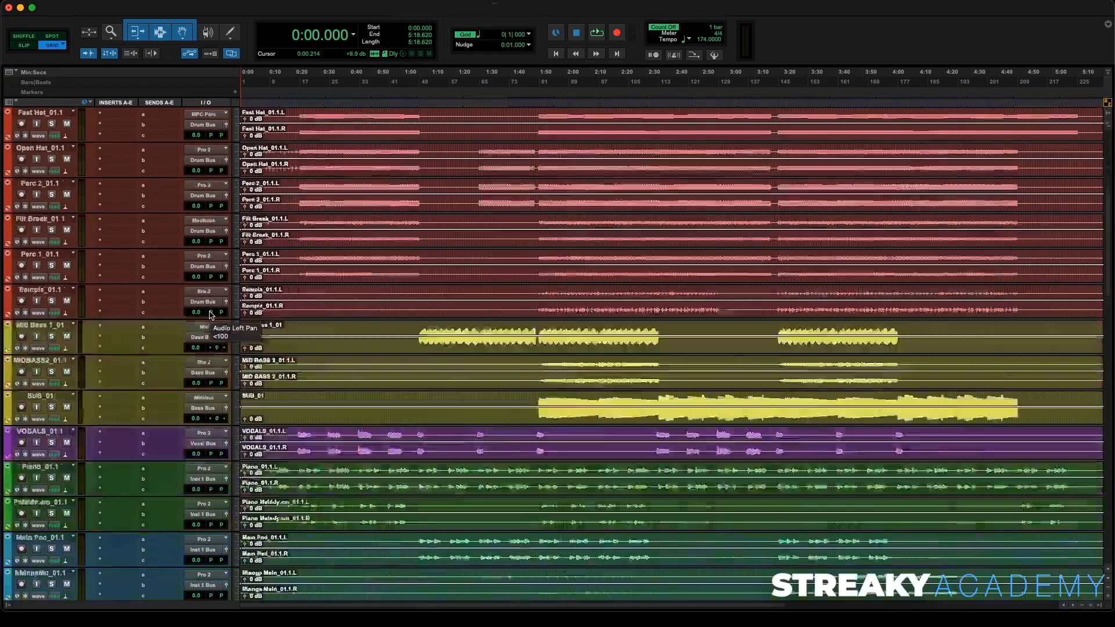
pyautogui.scroll(-8, 211, 314)
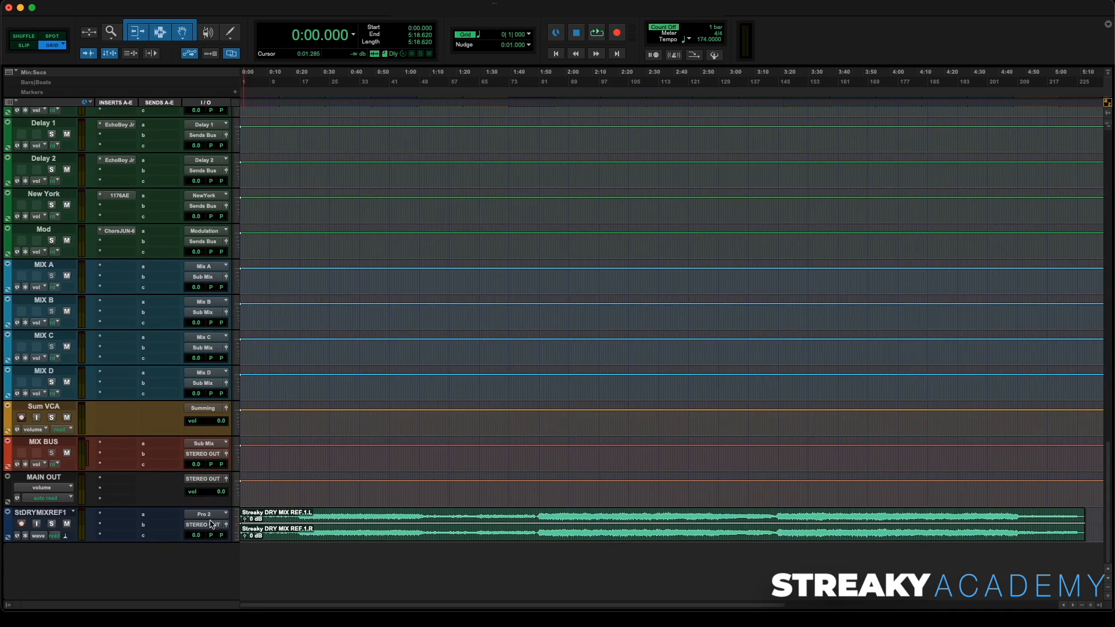
pyautogui.click(67, 523)
pyautogui.scroll(20, 244, 433)
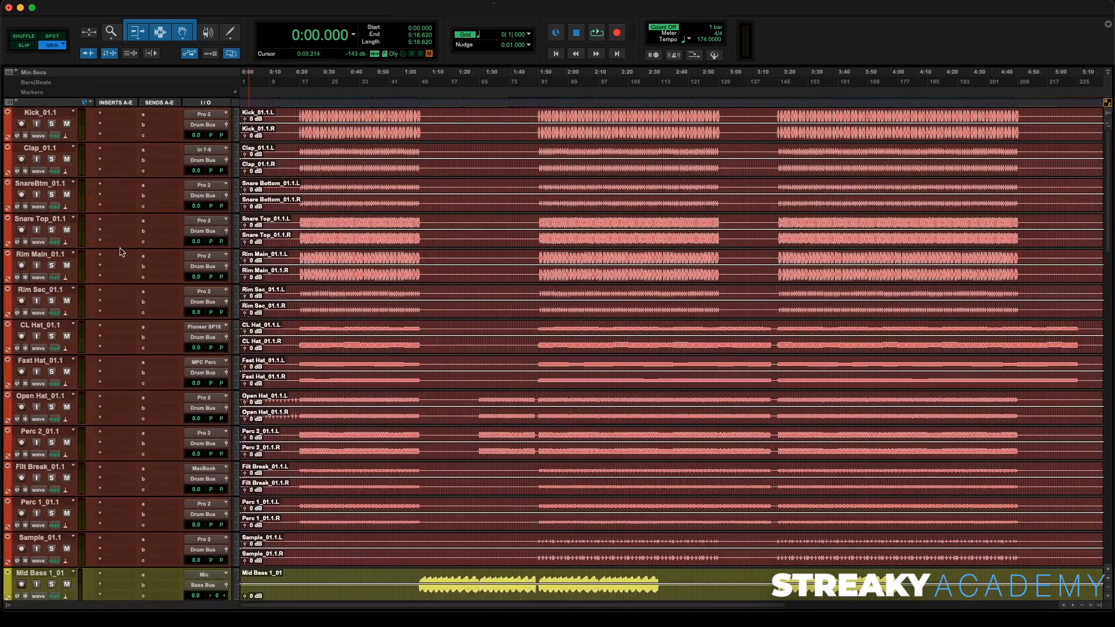
pyautogui.hotkey('ctrl', 'alt', 'Down')
pyautogui.hotkey('ctrl', 'alt', 'Down')
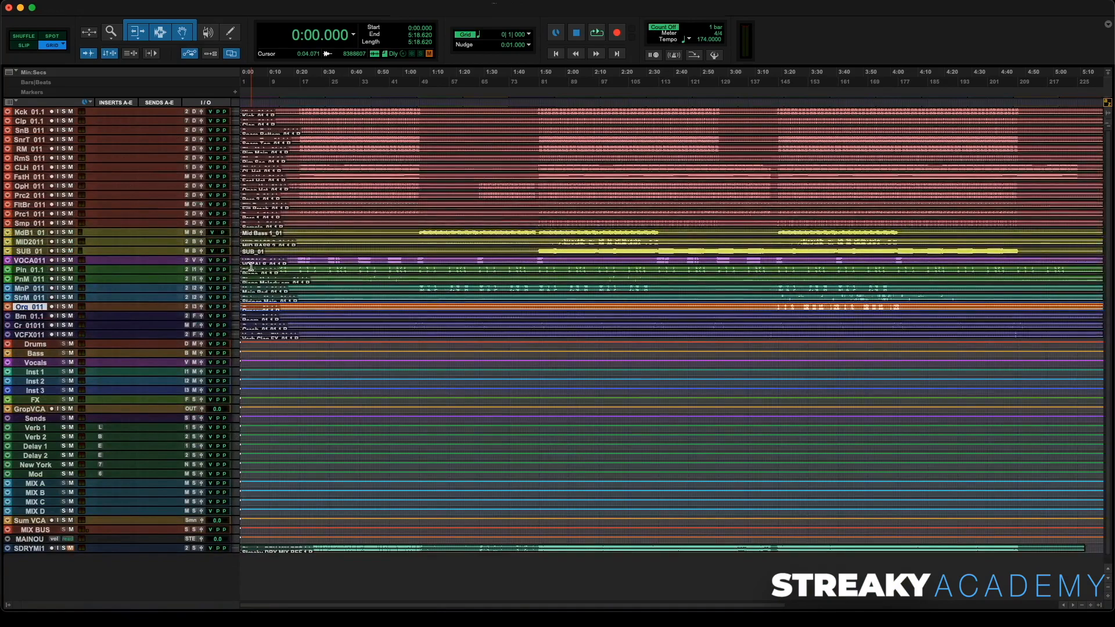
# - Solo the reference mix track in the Mix window and place the playhead at about 3:18
pyautogui.press('super+equal')
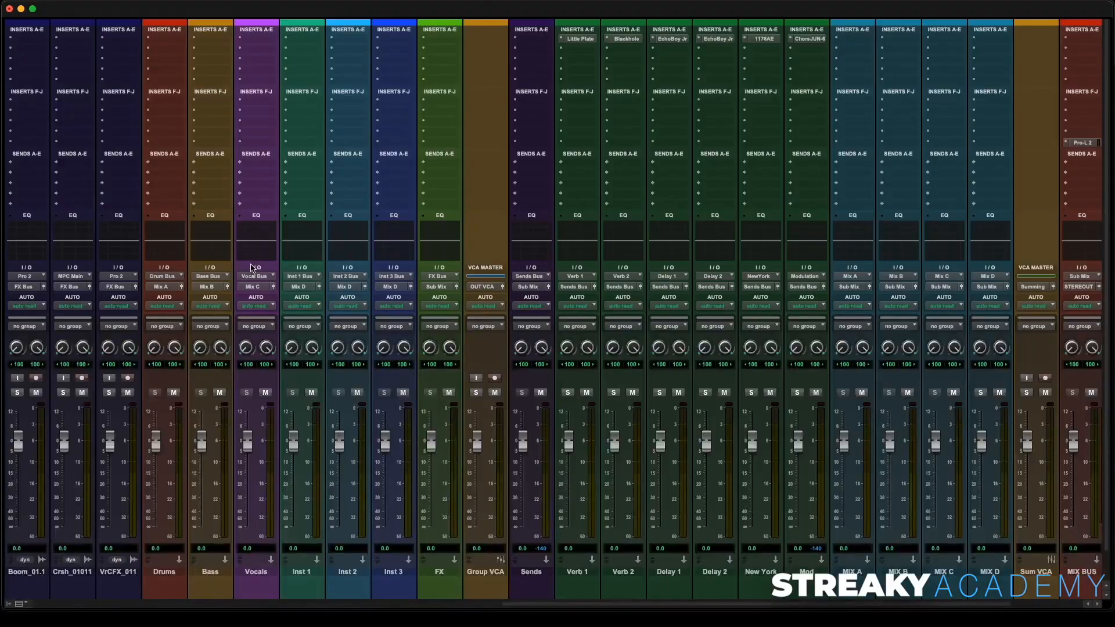
pyautogui.hscroll(3, 640, 374)
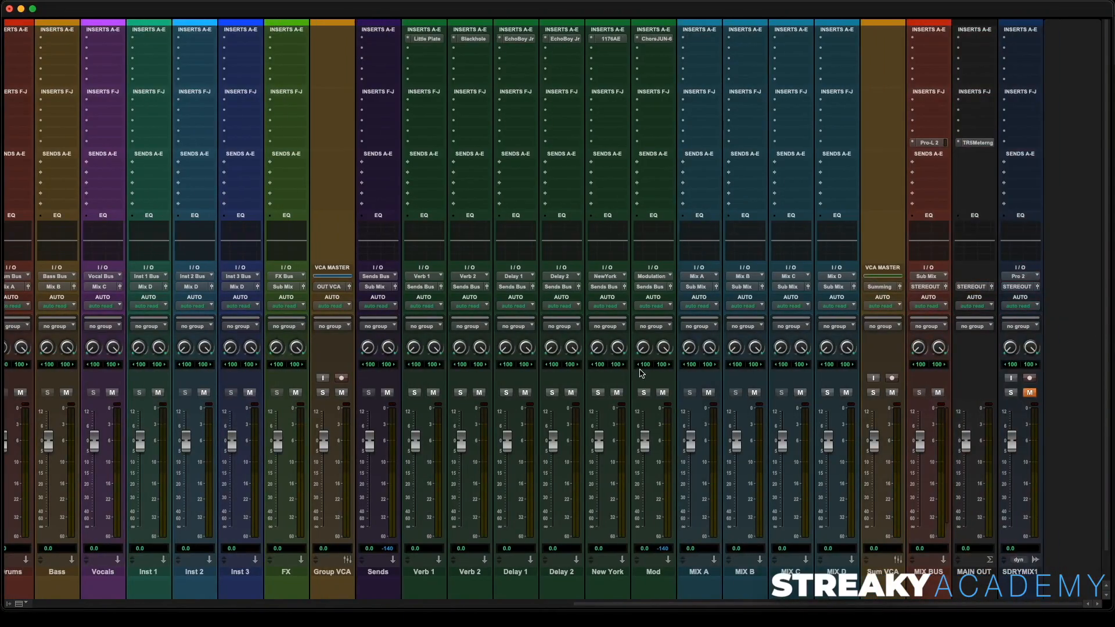
pyautogui.click(1011, 393)
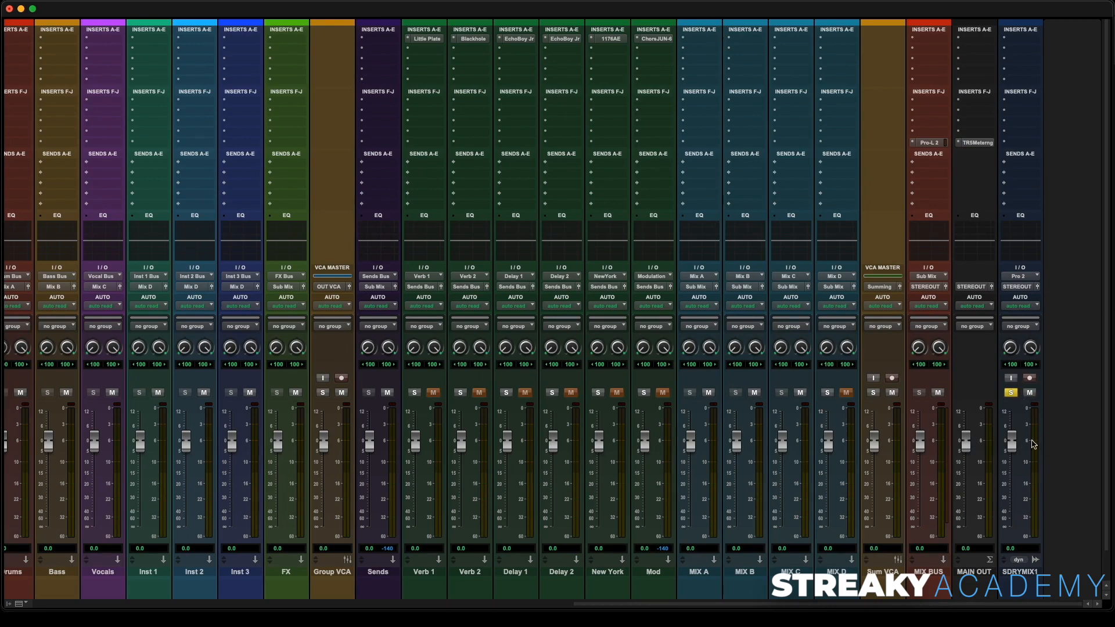
pyautogui.press('super+equal')
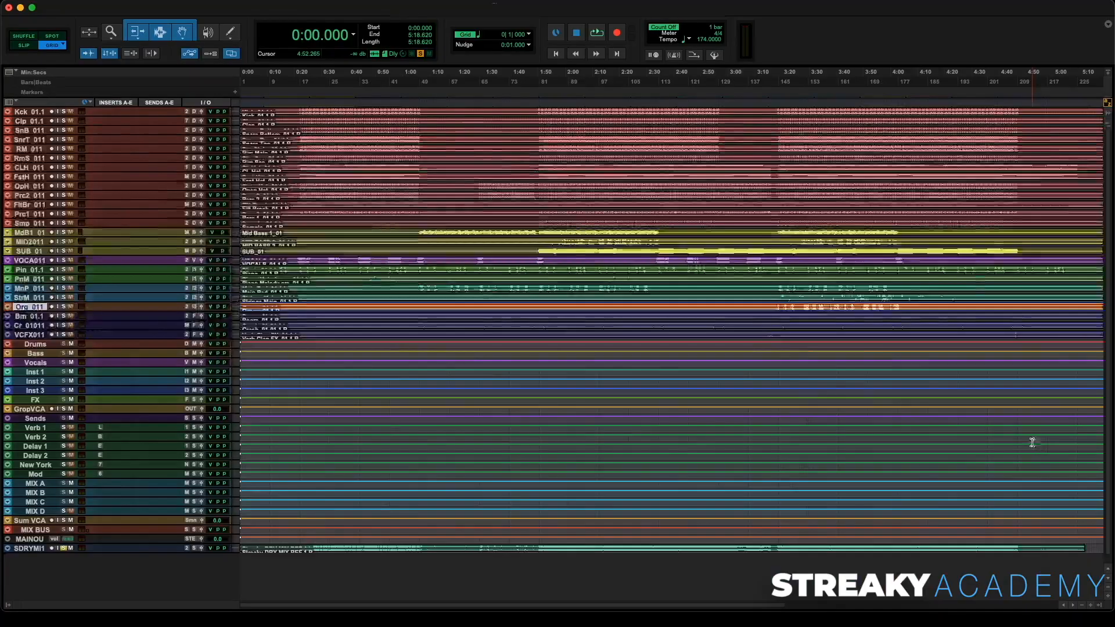
pyautogui.click(778, 101)
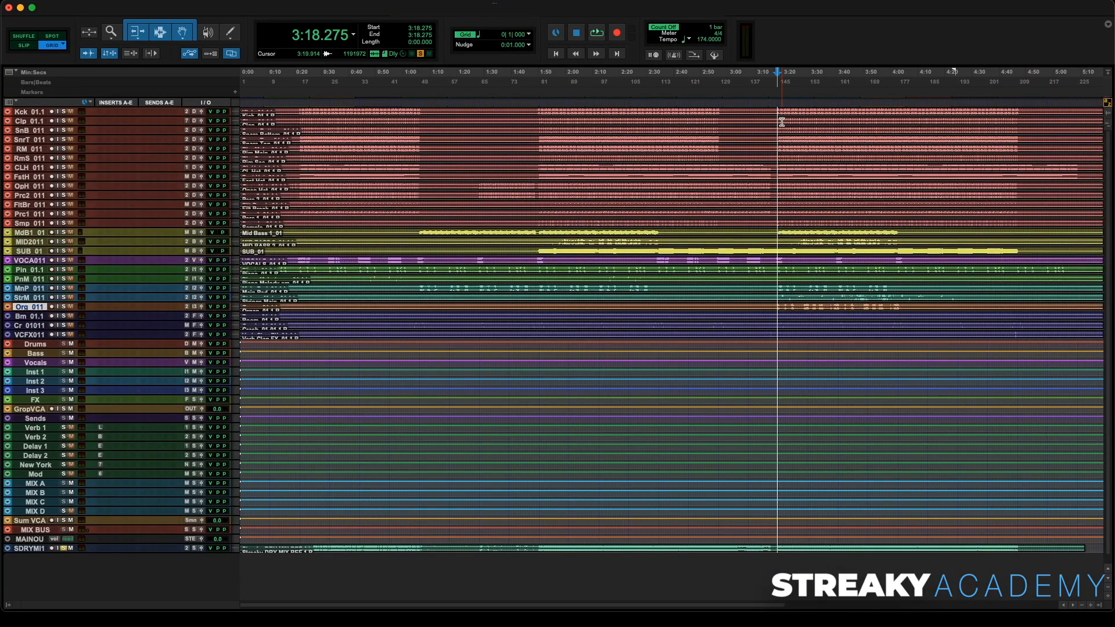
# - Play the reference while examining loudness in the MAIN OUT TRS Metering plugin, then stop, unsolo and mute it again
pyautogui.press('super+equal')
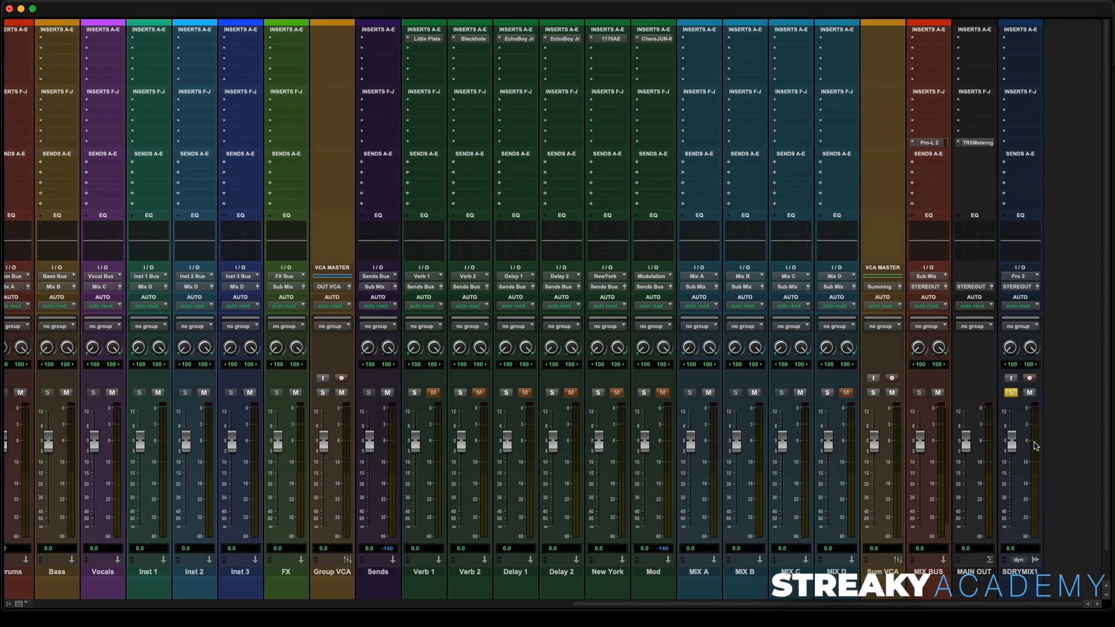
pyautogui.press('space')
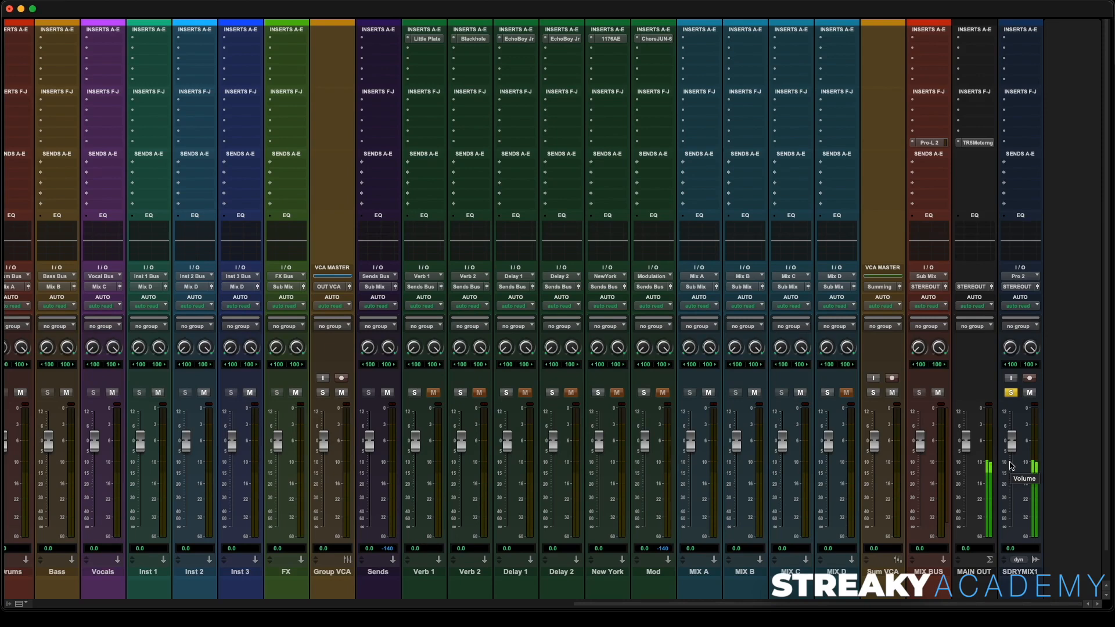
pyautogui.click(977, 143)
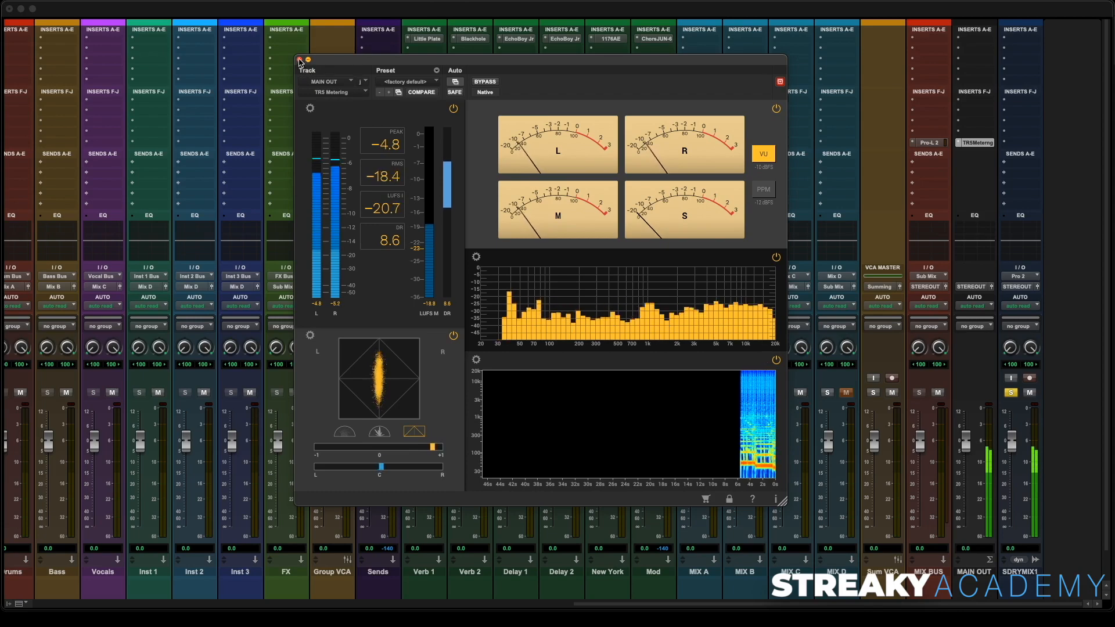
pyautogui.press('space')
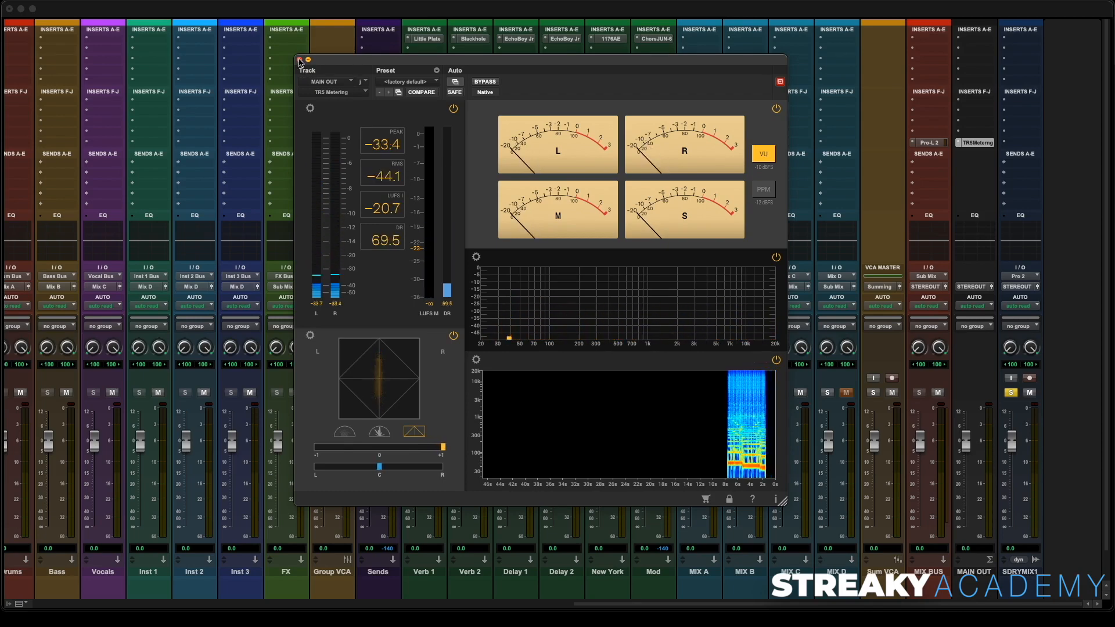
pyautogui.click(300, 60)
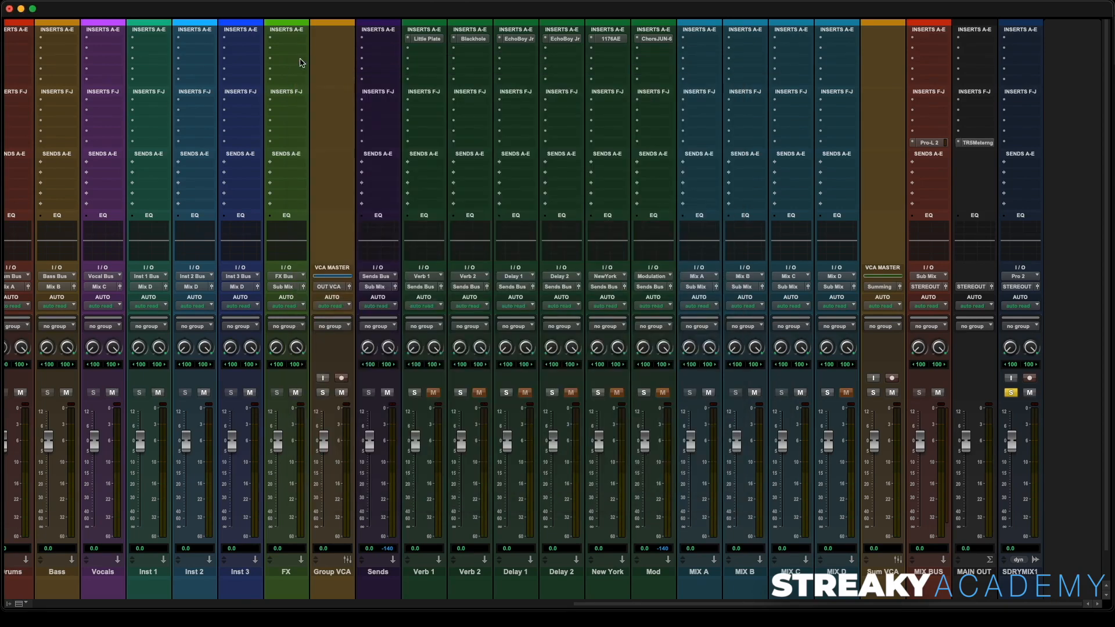
pyautogui.click(1015, 393)
pyautogui.click(1030, 392)
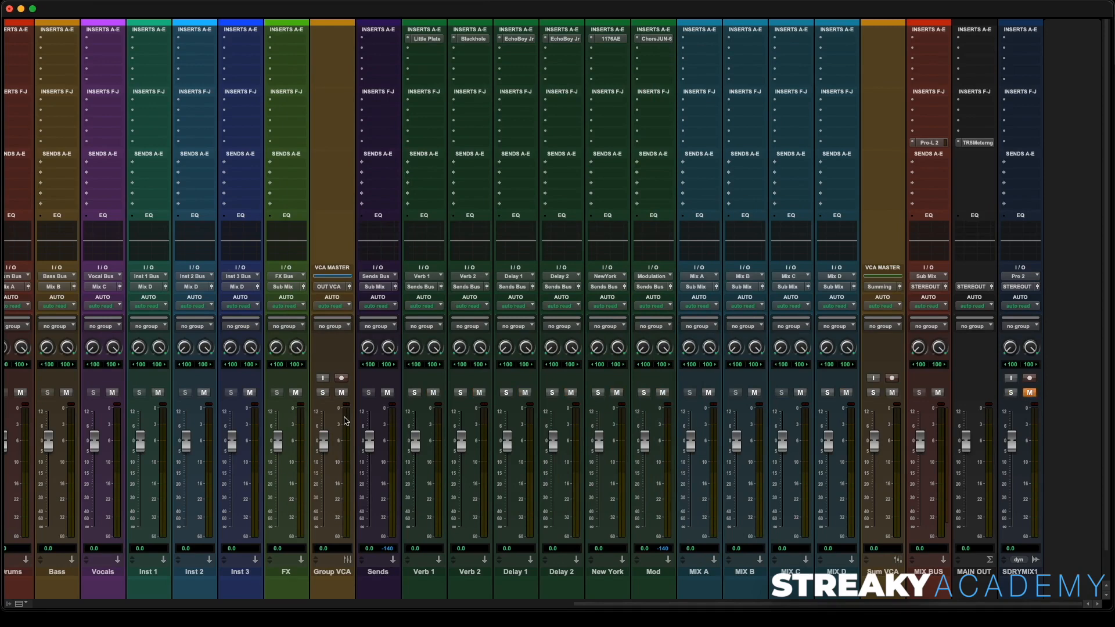
# - Adjust the track heights so every track fits in the Edit window
pyautogui.press('super+equal')
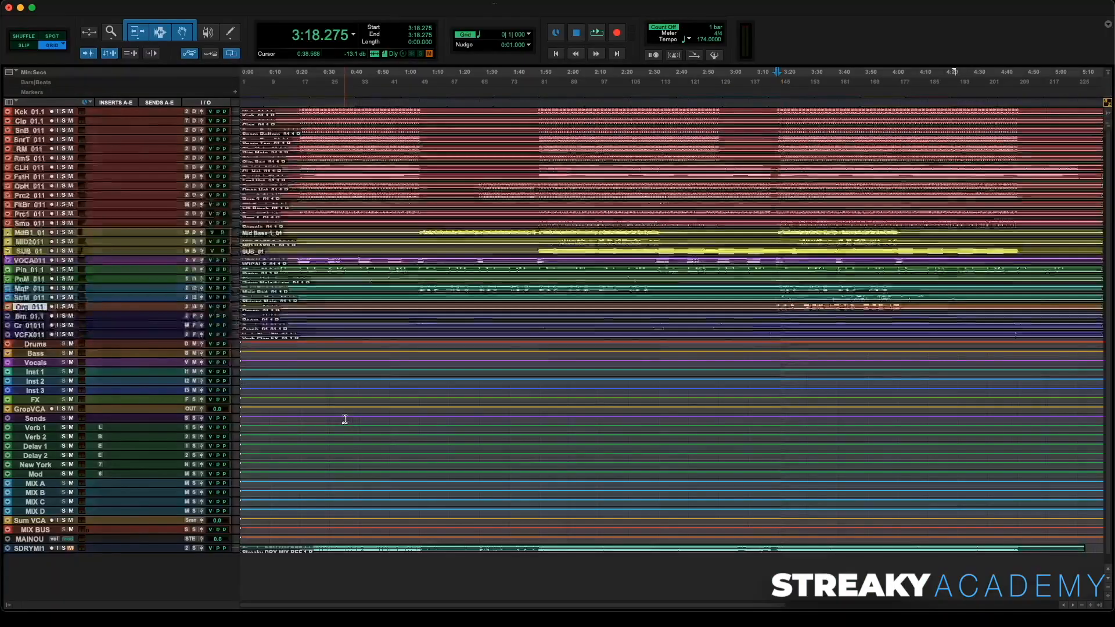
pyautogui.moveTo(135, 264); pyautogui.dragTo(137, 291)
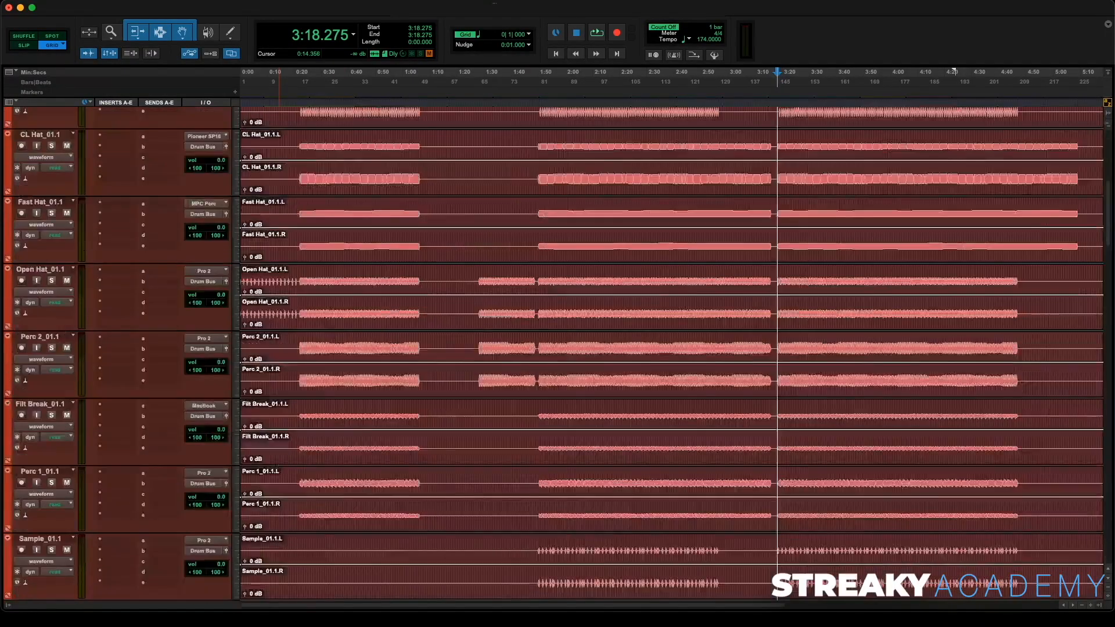
pyautogui.scroll(7, 463, 284)
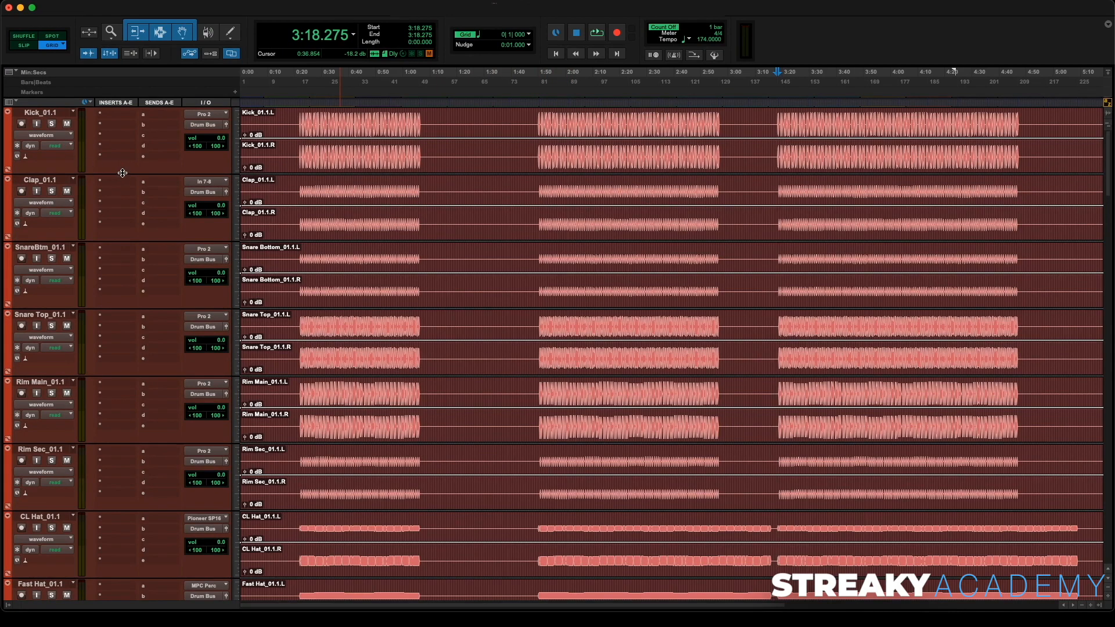
pyautogui.moveTo(123, 174); pyautogui.dragTo(154, 123)
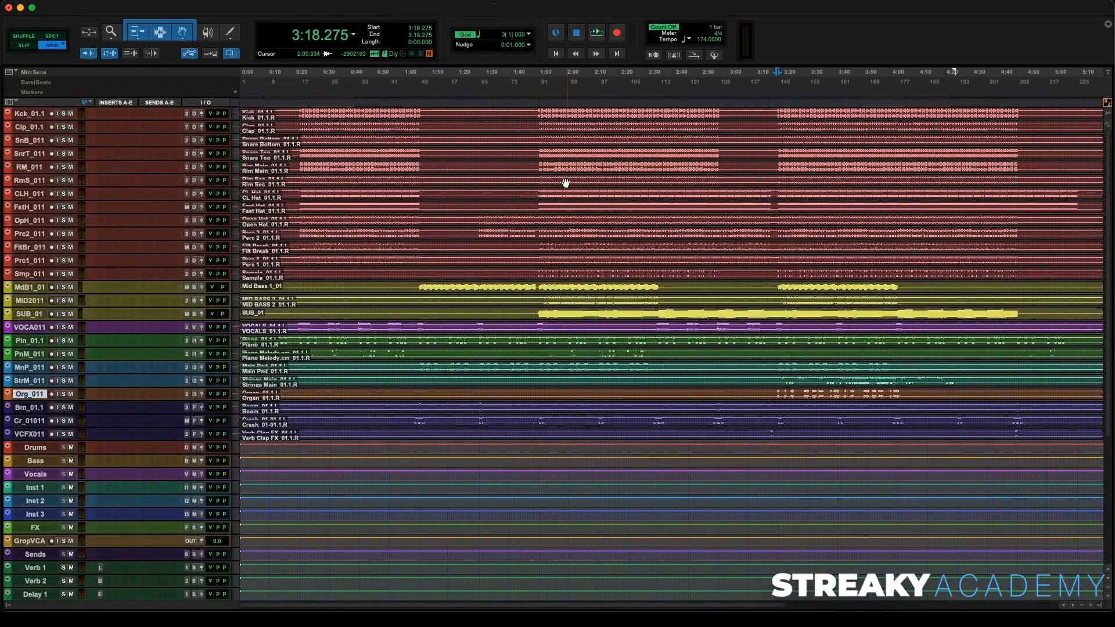
# - Play the mix with TRS Metering open and lower the Group VCA fader to about -10.5 dB
pyautogui.press('super+equal')
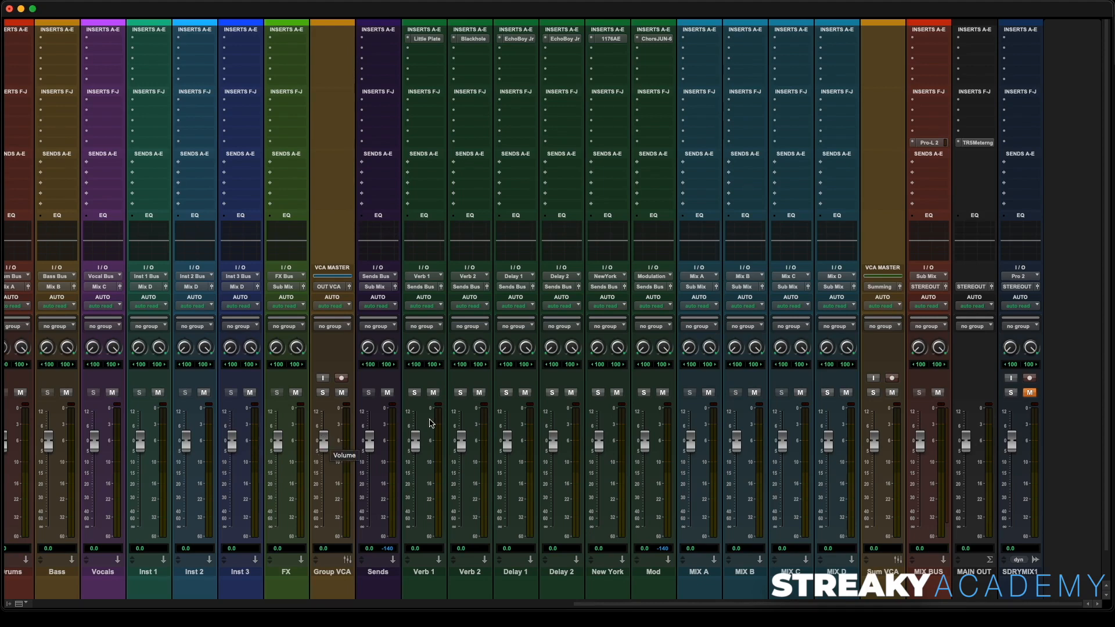
pyautogui.click(979, 143)
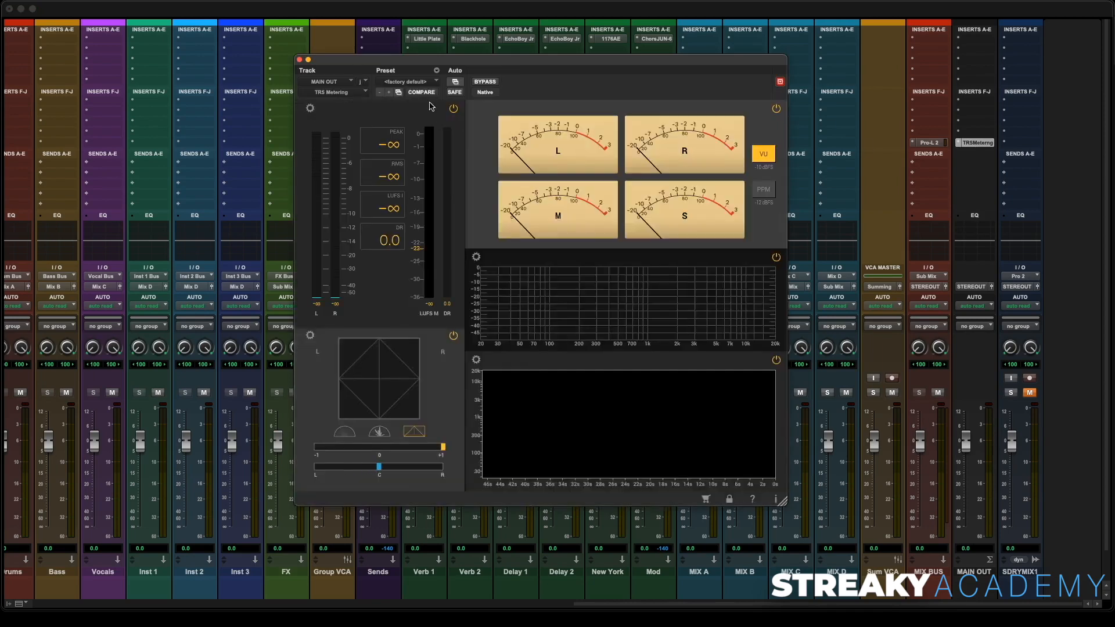
pyautogui.moveTo(422, 67); pyautogui.dragTo(567, 58)
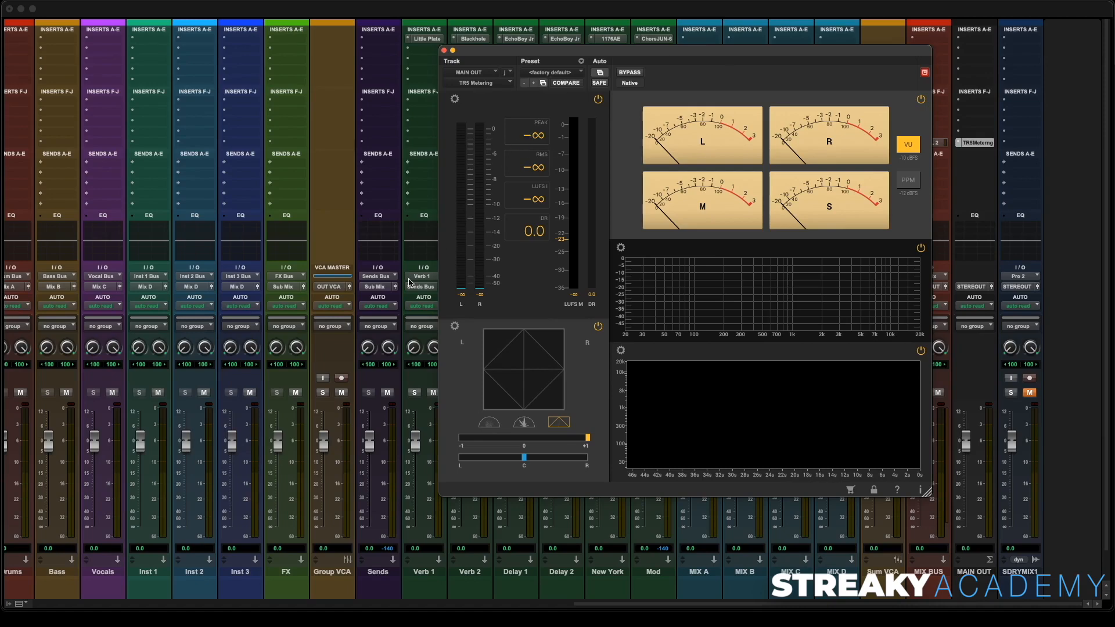
pyautogui.press('space')
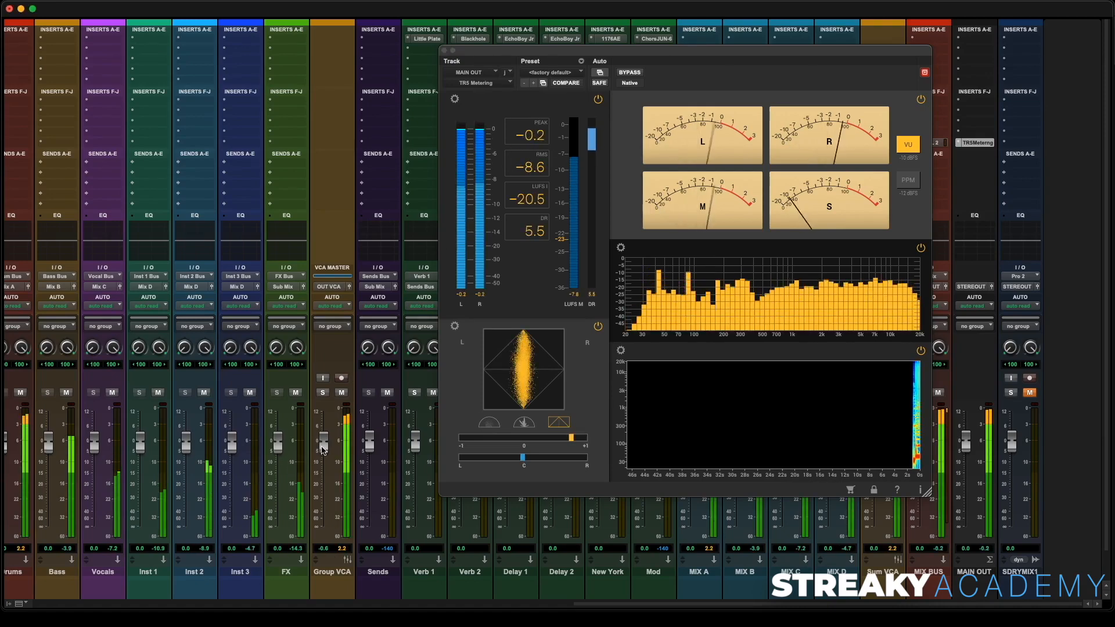
pyautogui.moveTo(322, 447); pyautogui.dragTo(323, 467)
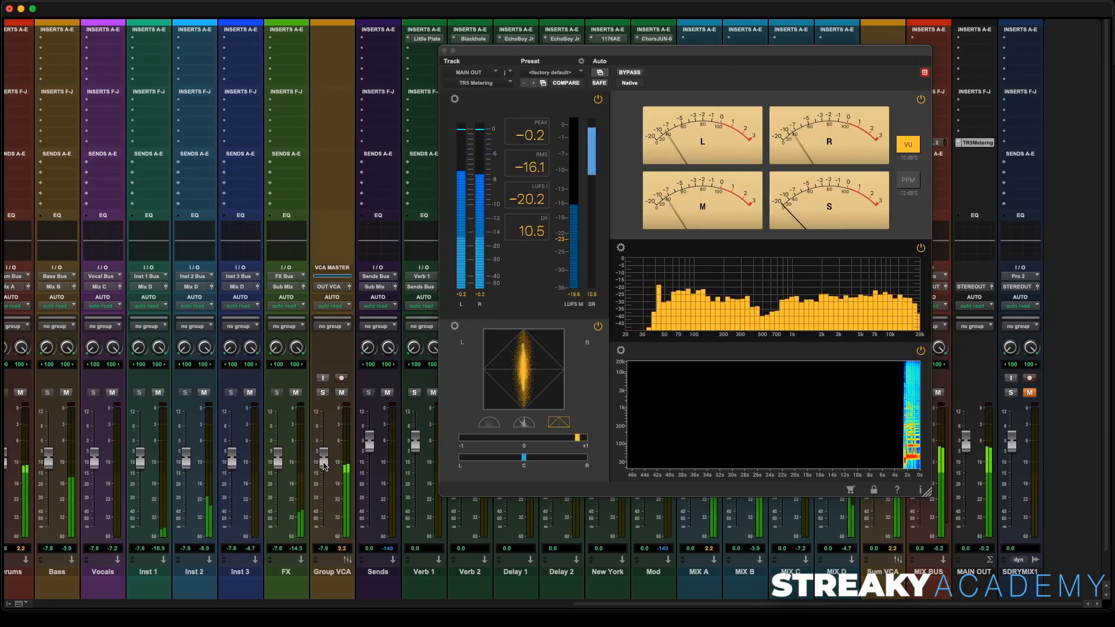
pyautogui.click(539, 140)
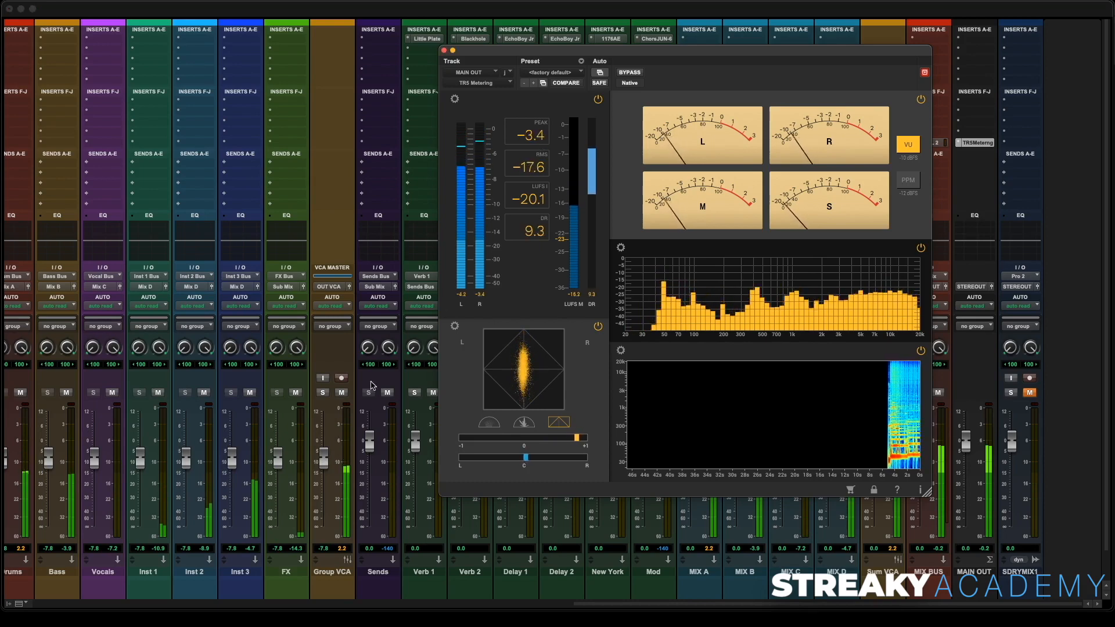
pyautogui.moveTo(329, 467); pyautogui.dragTo(325, 472)
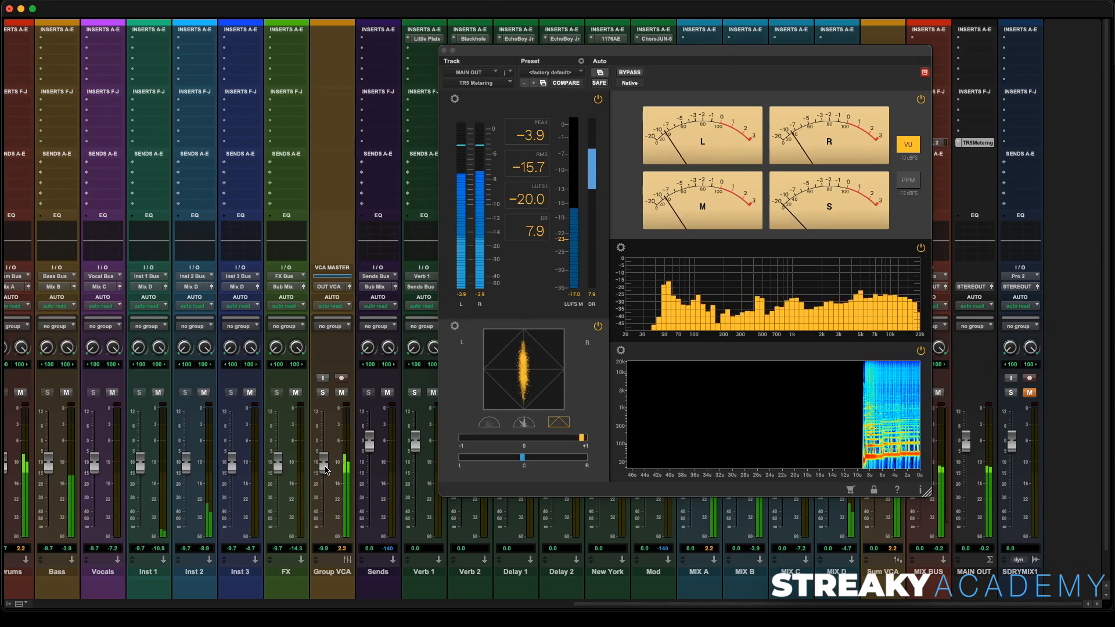
pyautogui.click(521, 137)
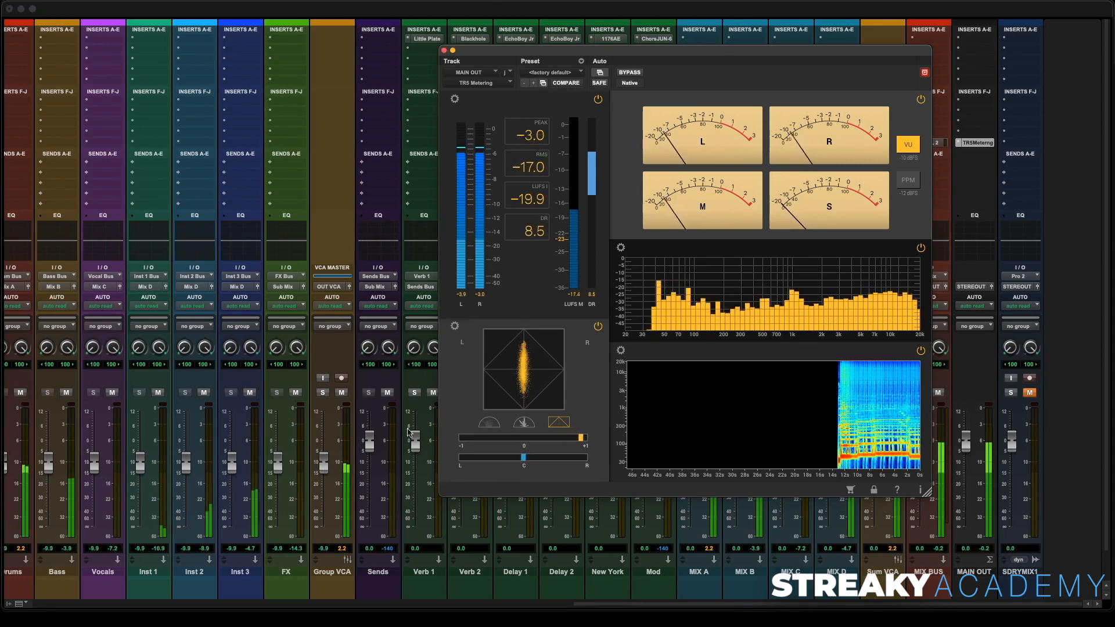
pyautogui.moveTo(326, 470); pyautogui.dragTo(325, 475)
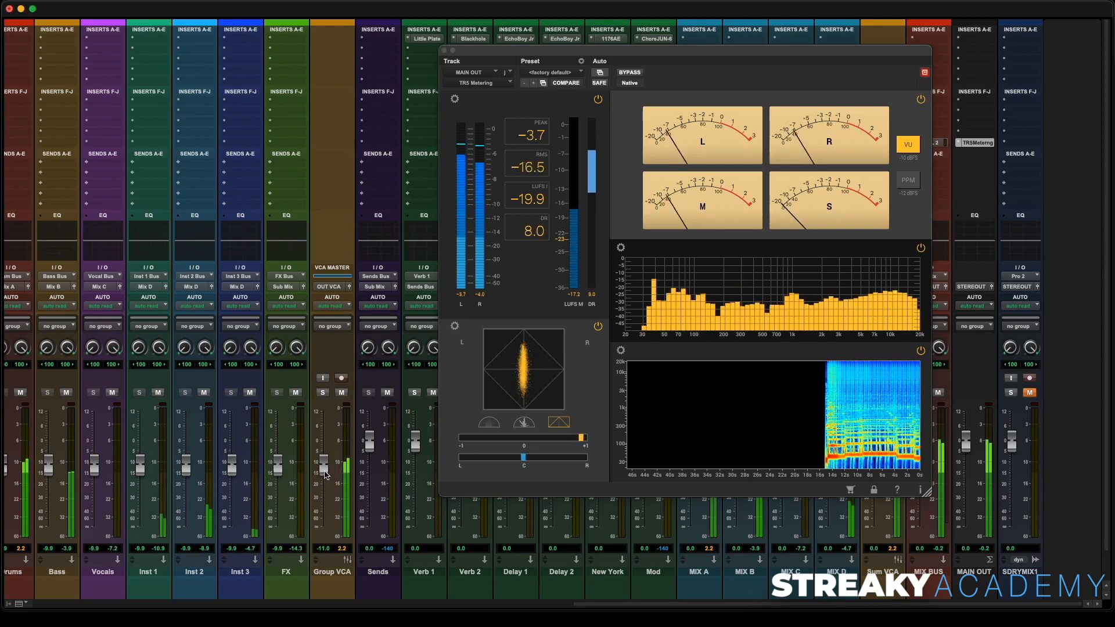
pyautogui.click(544, 122)
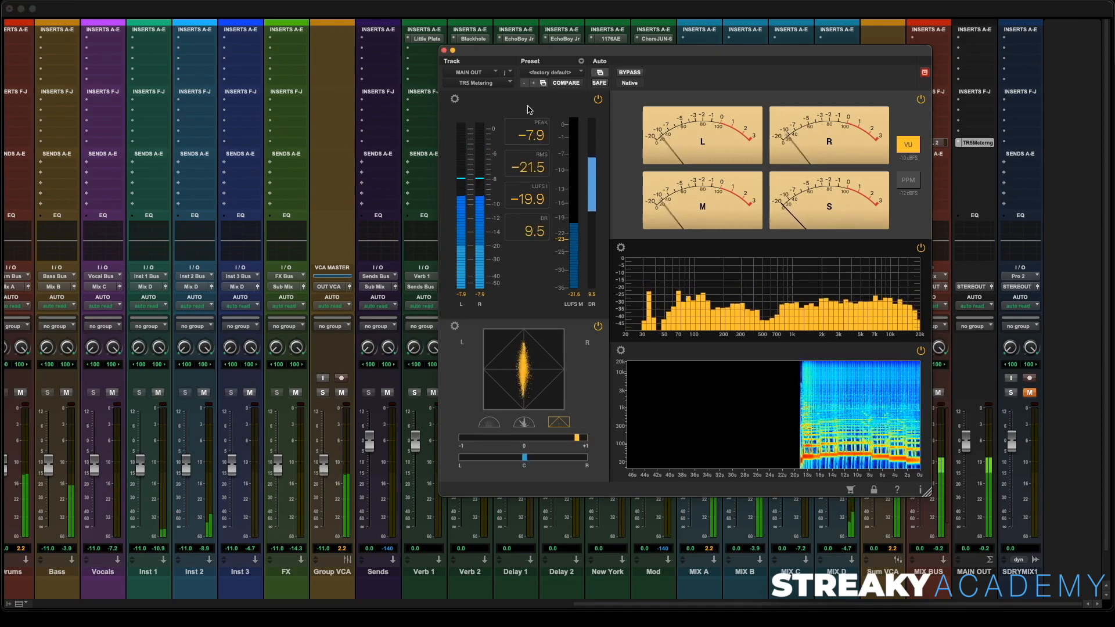
pyautogui.click(324, 468)
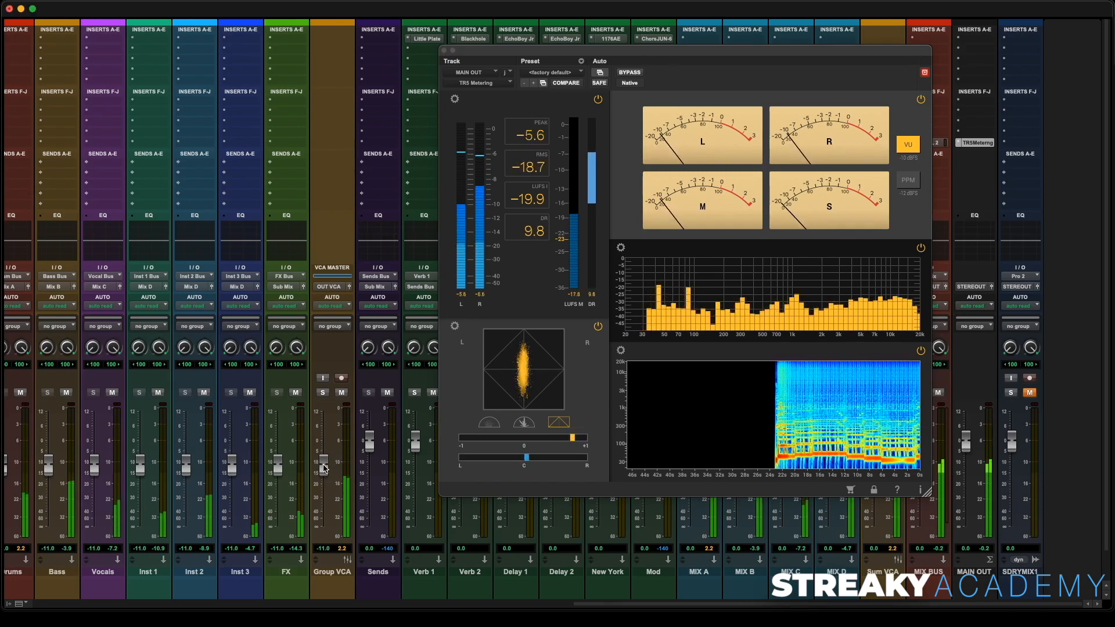
pyautogui.moveTo(323, 468); pyautogui.dragTo(327, 467)
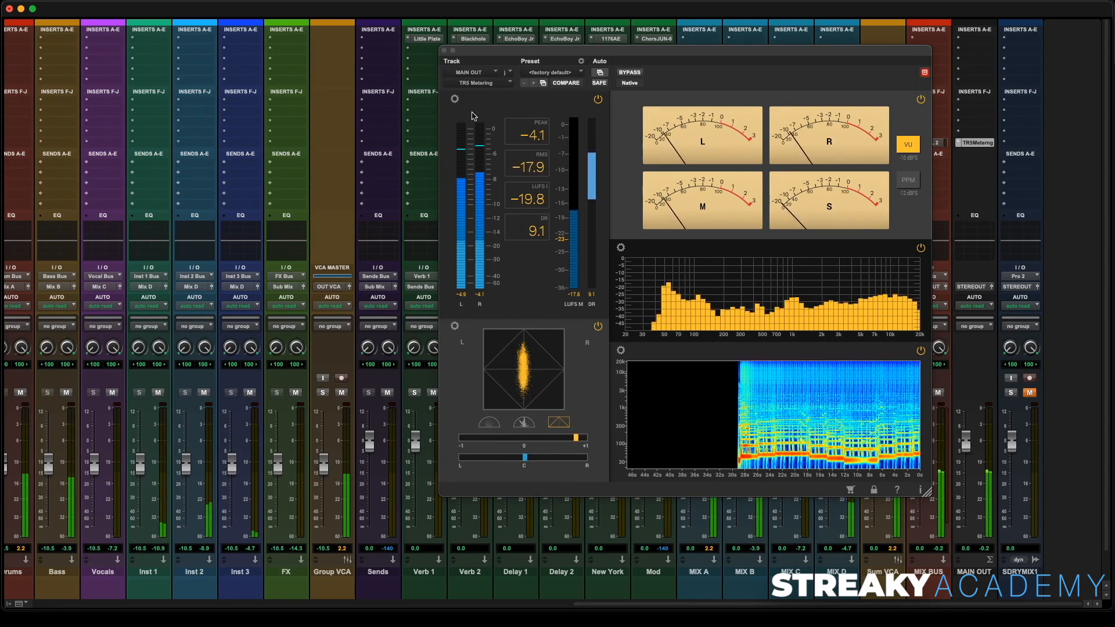
pyautogui.click(445, 51)
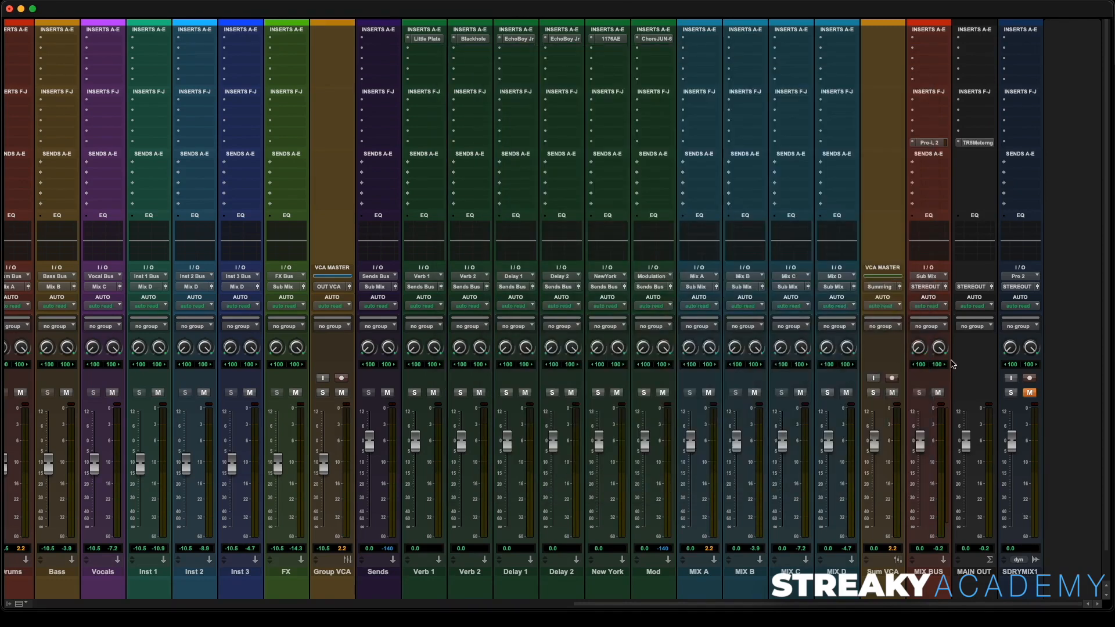
# - Compare the mix against the reference by soloing and unmuting it during playback, then mute and unsolo it
pyautogui.click(1011, 393)
pyautogui.click(1029, 393)
pyautogui.press('space')
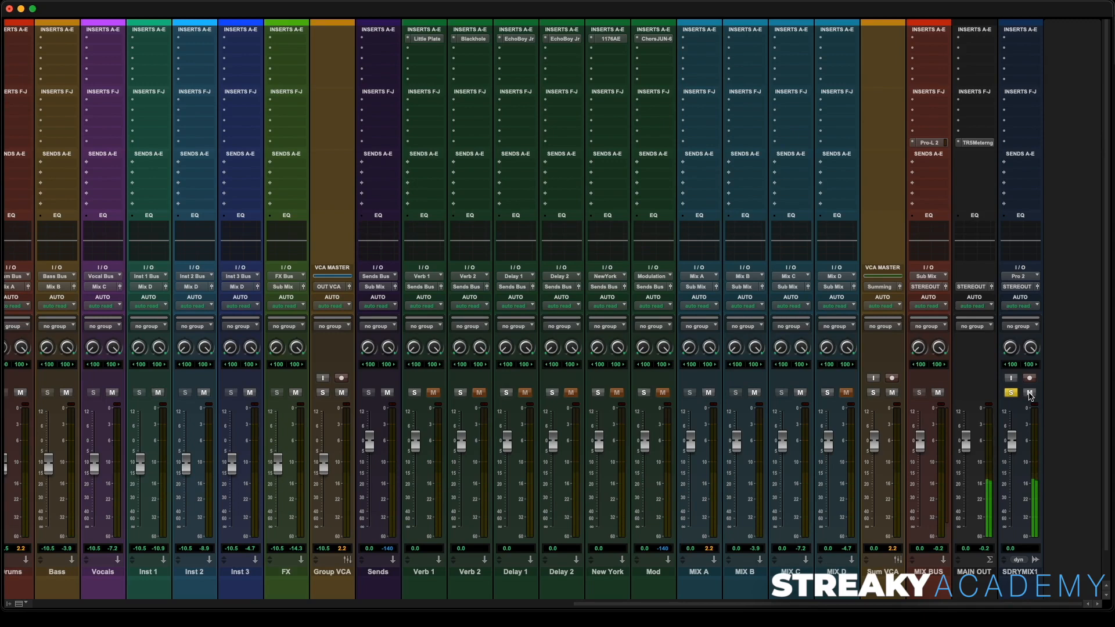
pyautogui.click(1030, 393)
pyautogui.click(1011, 393)
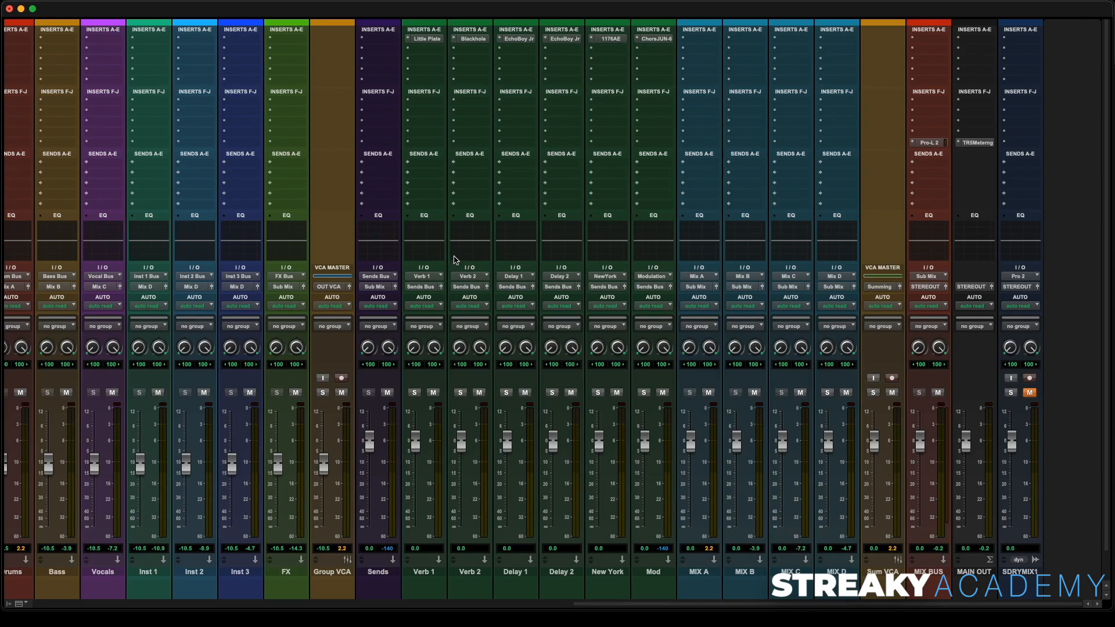
pyautogui.hscroll(-15, 61, 105)
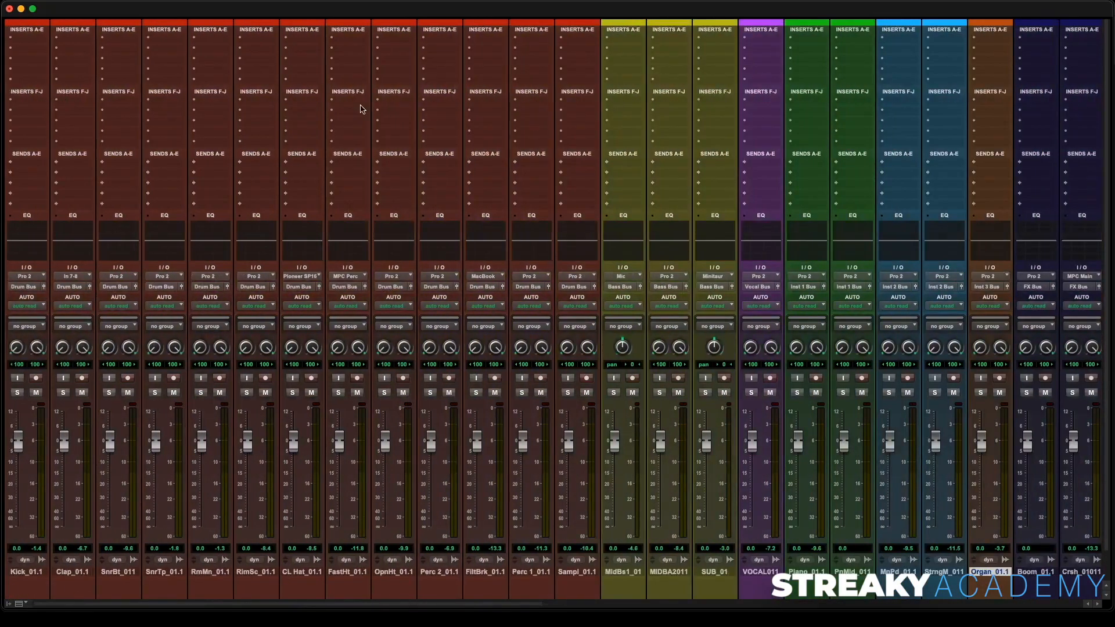
# - Enter comments on the MIX A to MIX D aux tracks: dRUMS, bASS, vOCALS and iNSTM
pyautogui.hscroll(15, 513, 128)
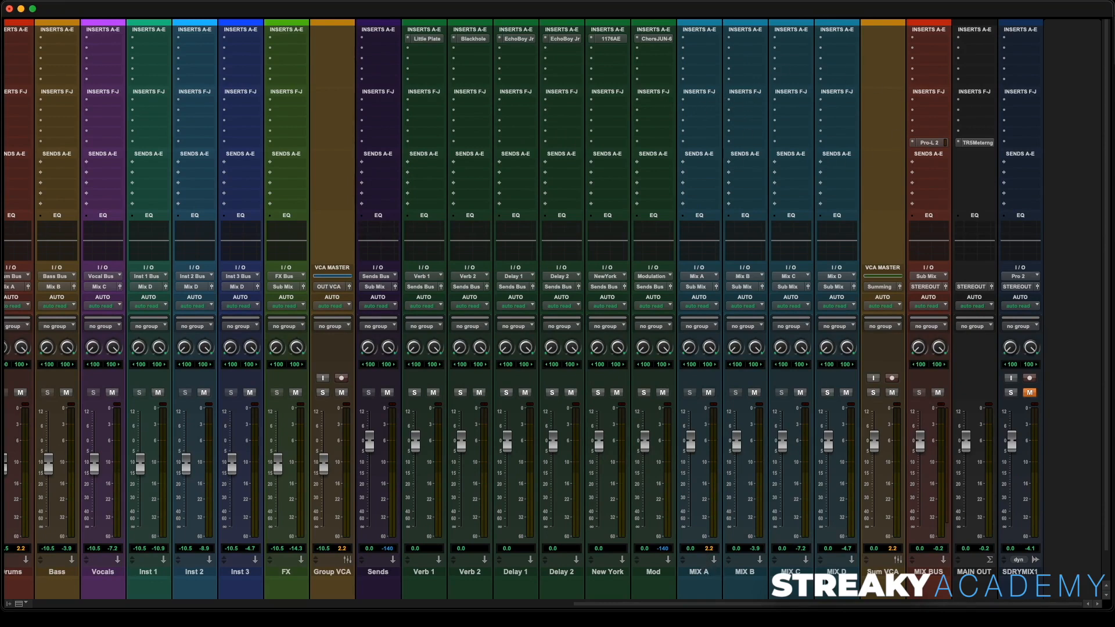
pyautogui.scroll(-2, 705, 580)
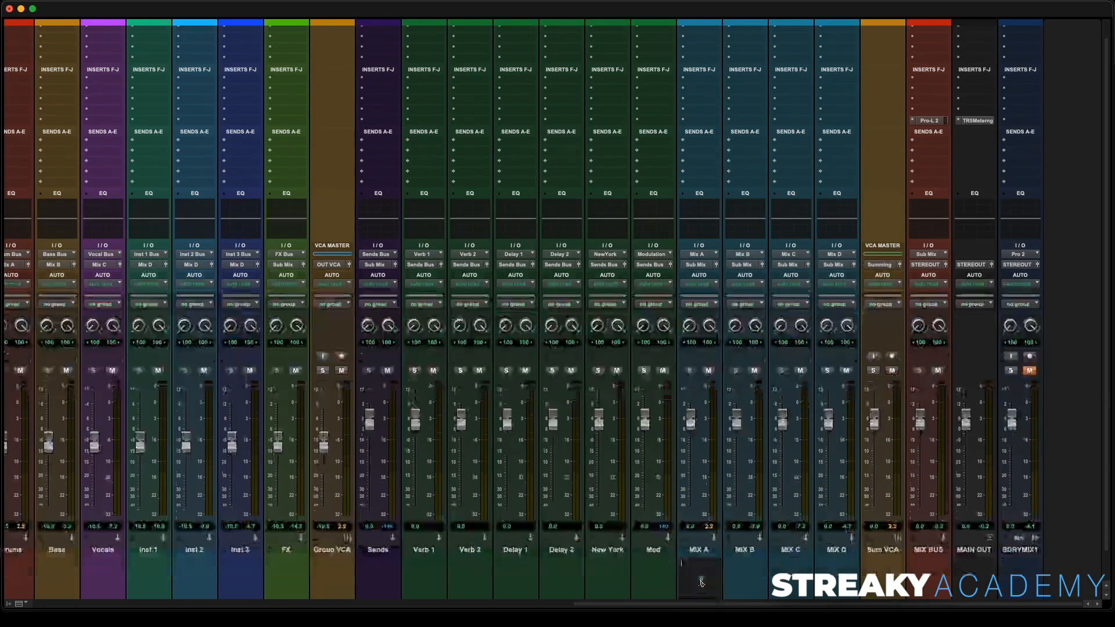
pyautogui.write('S')
pyautogui.press('Return')
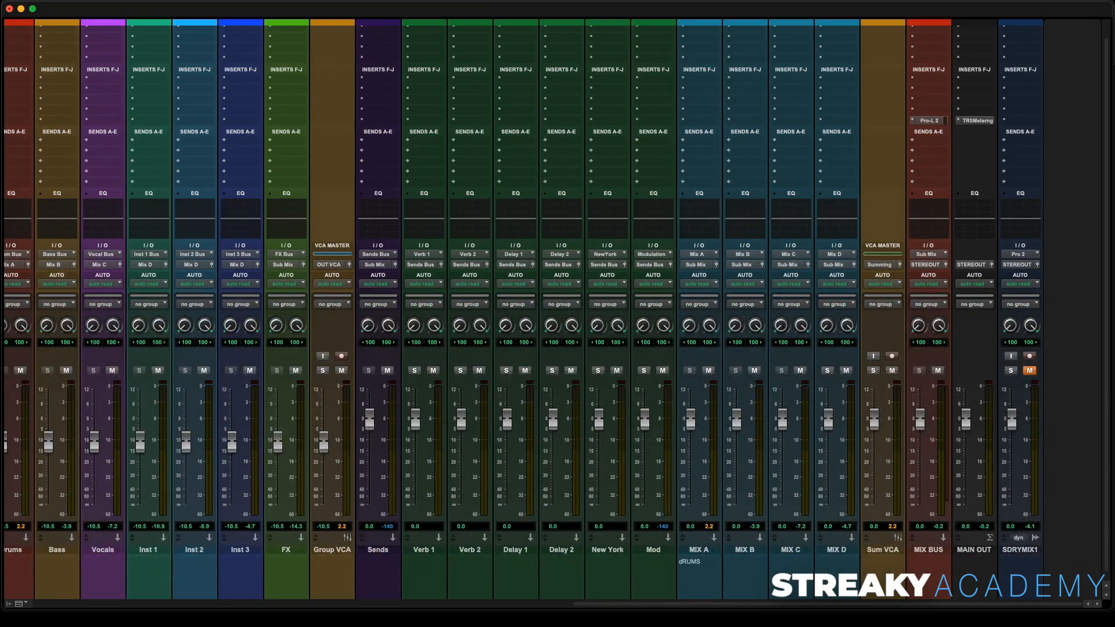
pyautogui.click(750, 572)
pyautogui.write('bASS')
pyautogui.press('Return')
pyautogui.click(796, 568)
pyautogui.write('vOCALS')
pyautogui.press('Return')
pyautogui.click(840, 569)
pyautogui.write('iNSTM')
pyautogui.press('Return')
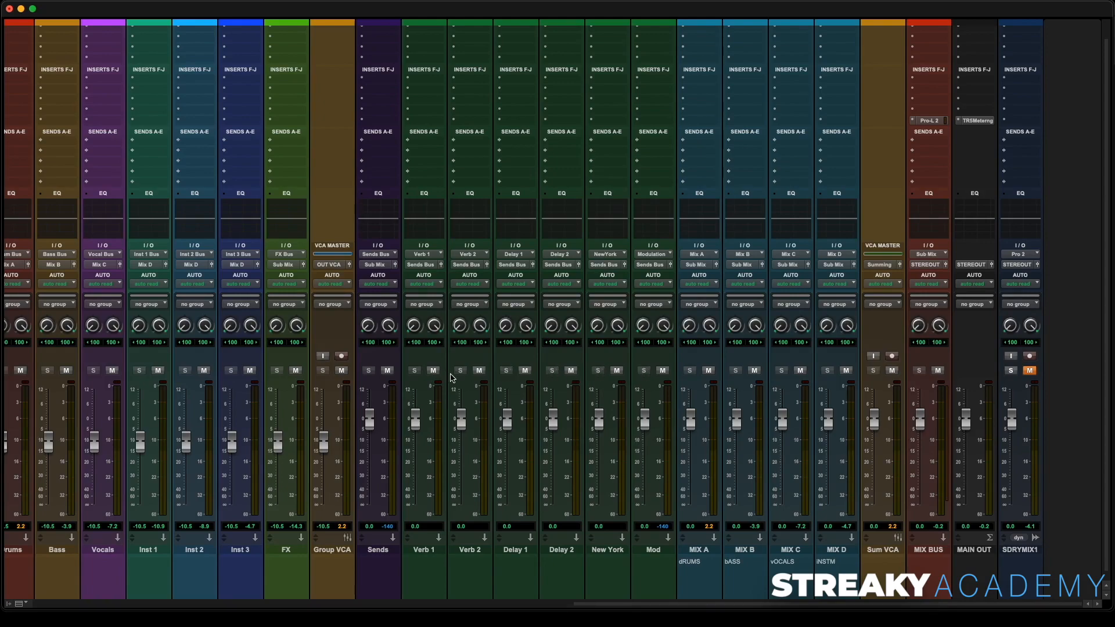
pyautogui.hscroll(-20, 452, 378)
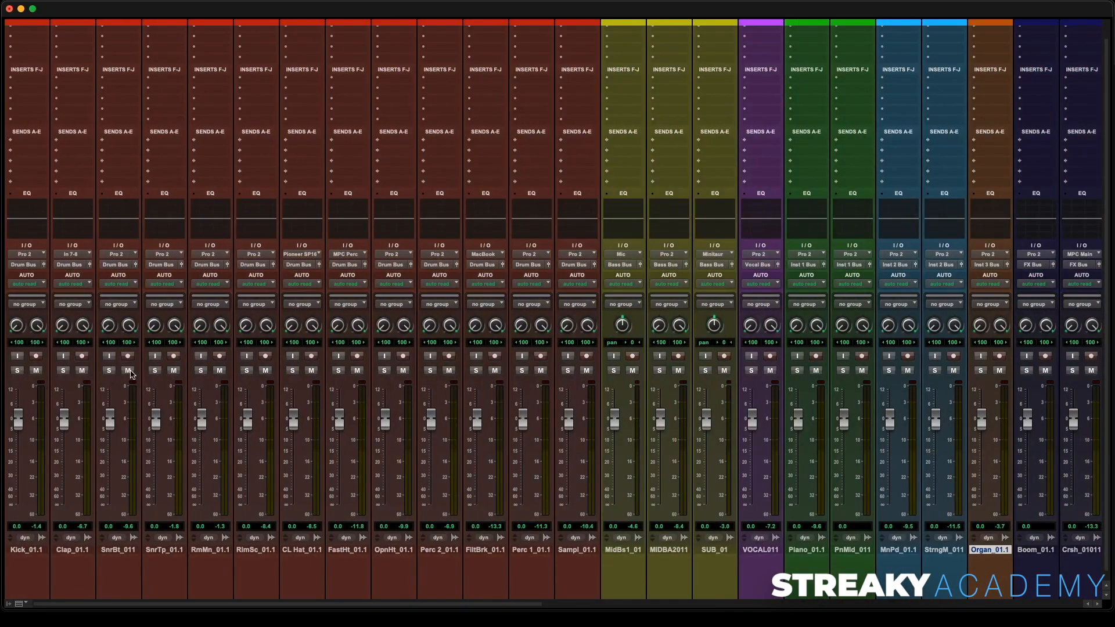
pyautogui.hscroll(15, 464, 392)
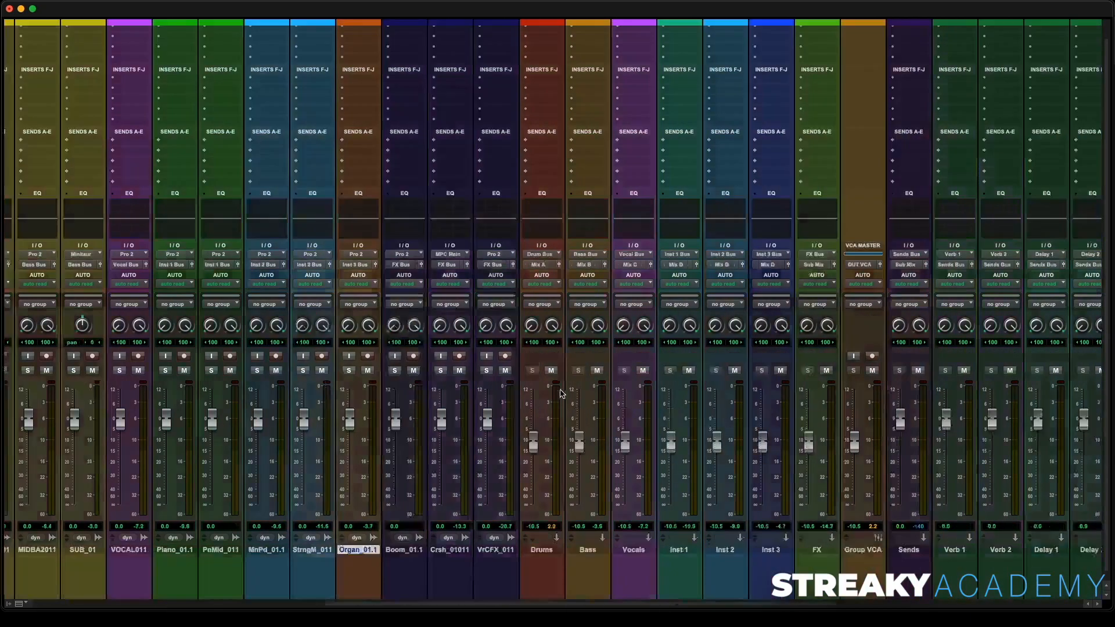
pyautogui.hscroll(10, 566, 394)
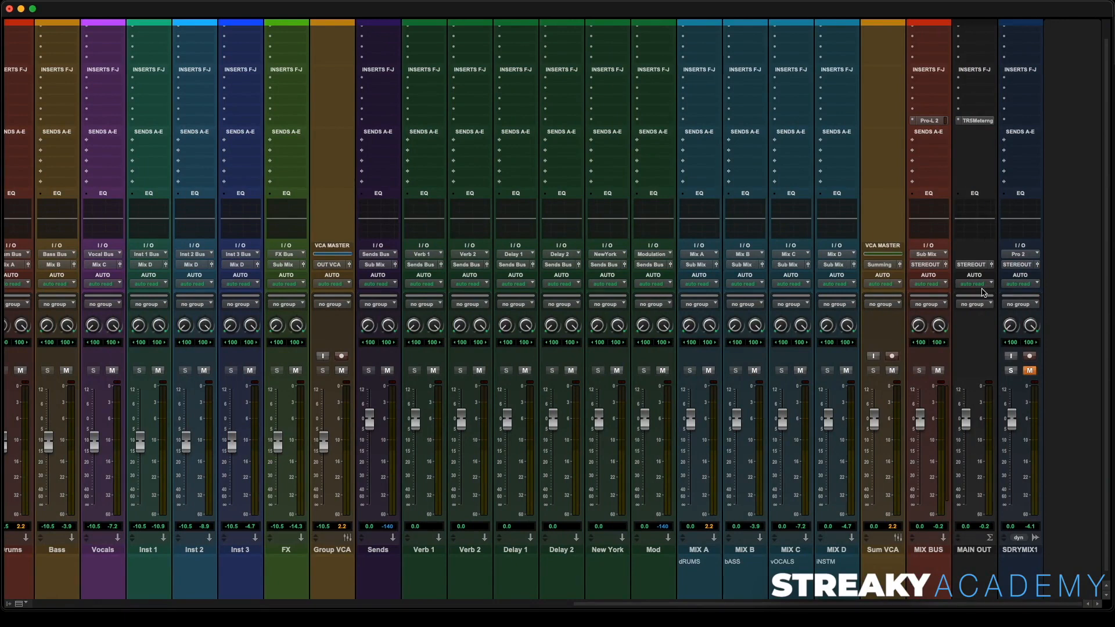
# - Mute the MIX B, MIX C and MIX D aux tracks and start playback
pyautogui.scroll(2, 983, 292)
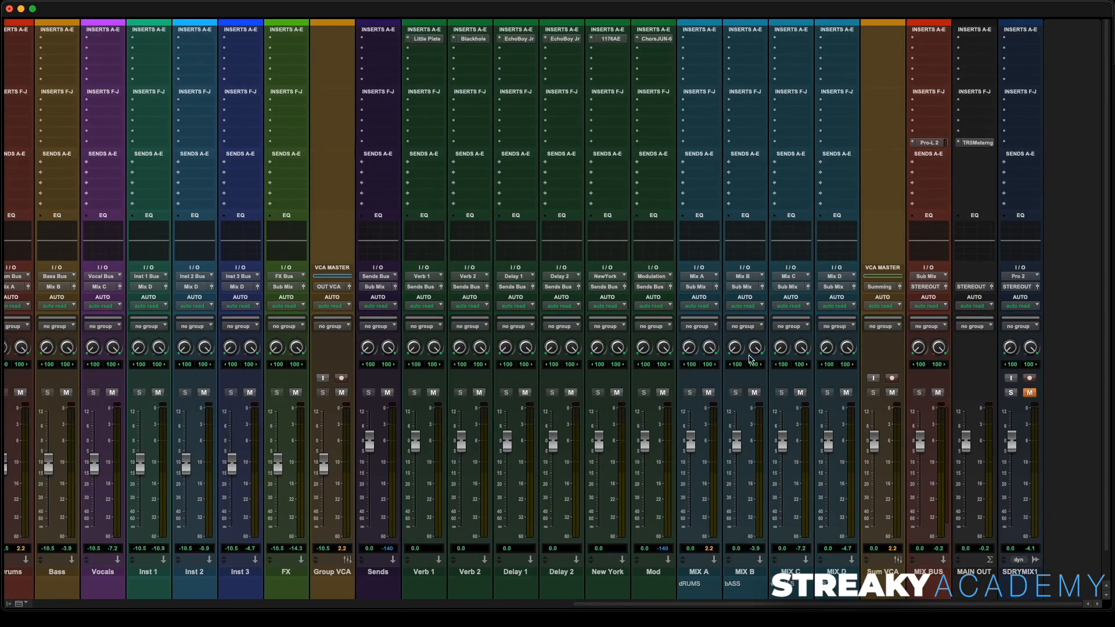
pyautogui.click(754, 392)
pyautogui.click(800, 393)
pyautogui.click(847, 393)
pyautogui.press('space')
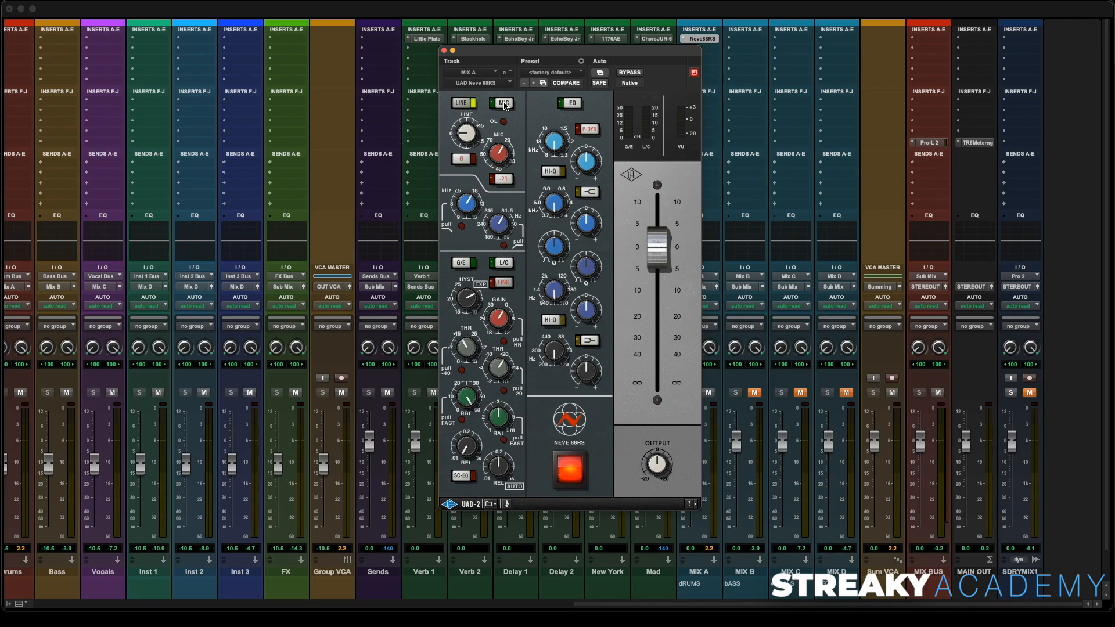
# - Compare the Neve 88RS preamp on MIX A in LINE and MIC modes, leaving it on MIC
pyautogui.click(503, 104)
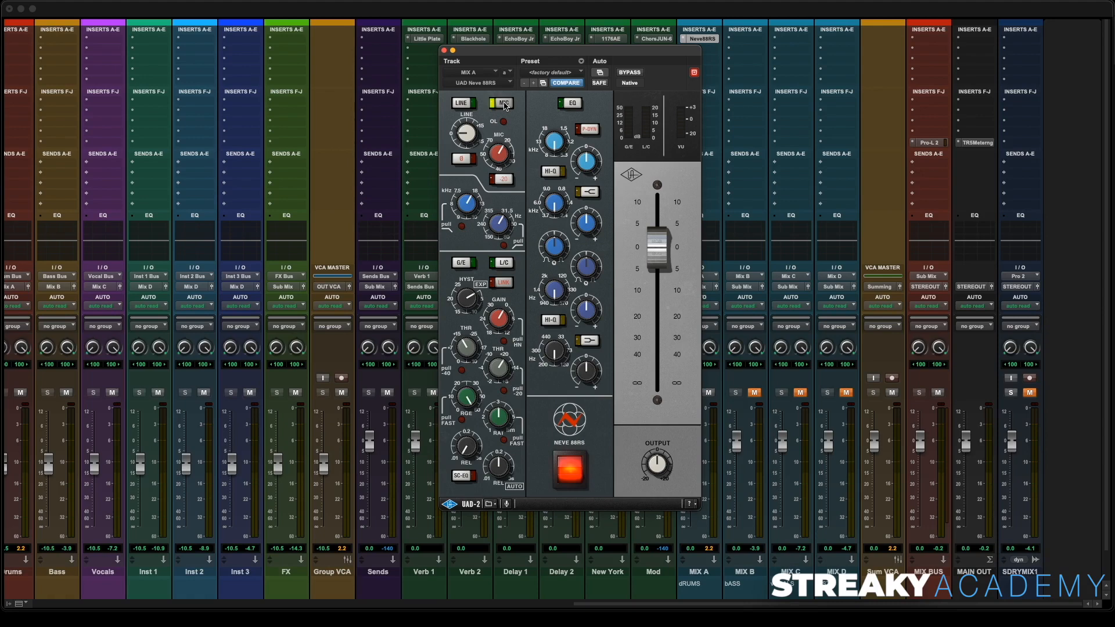
pyautogui.click(461, 103)
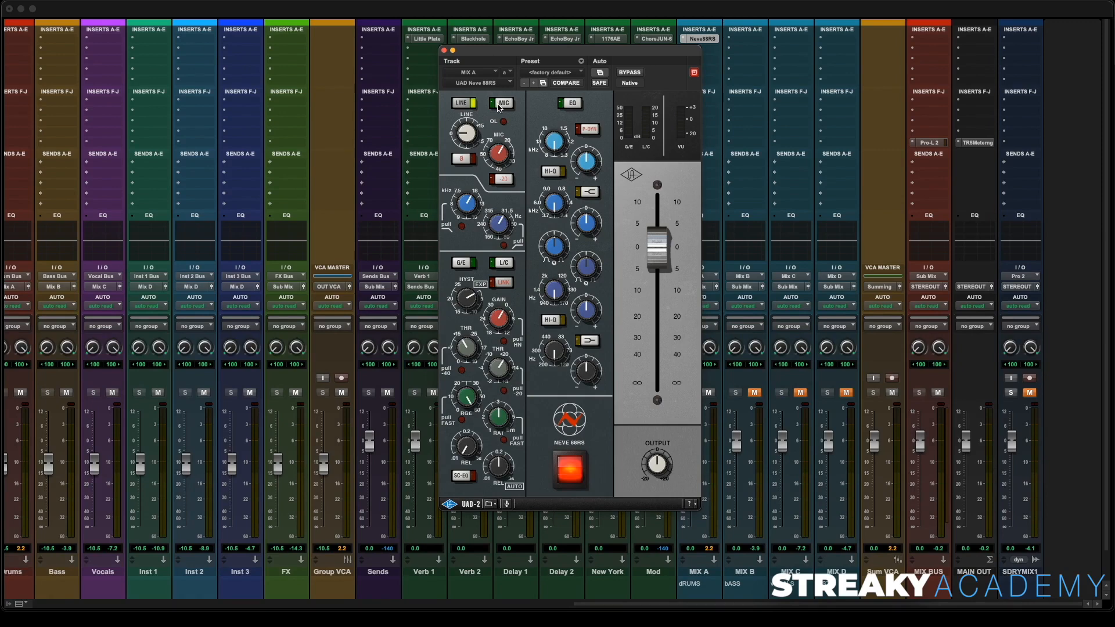
pyautogui.press('space')
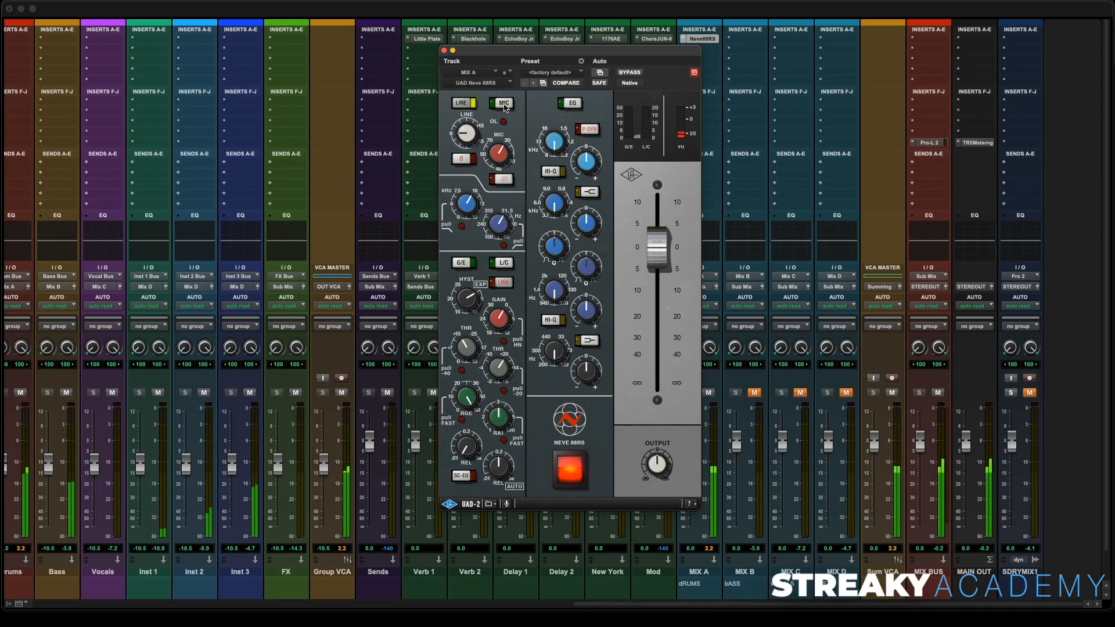
pyautogui.click(503, 104)
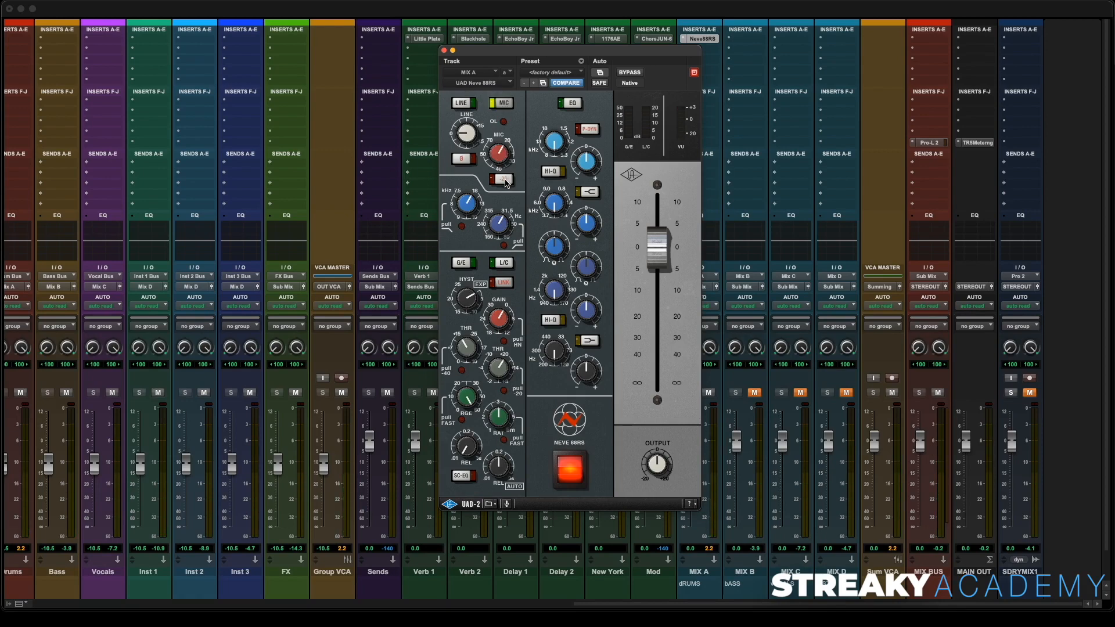
# - Toggle the Neve 88RS pad switch below the mic gain and audition the result briefly
pyautogui.click(502, 179)
pyautogui.click(511, 183)
pyautogui.press('space')
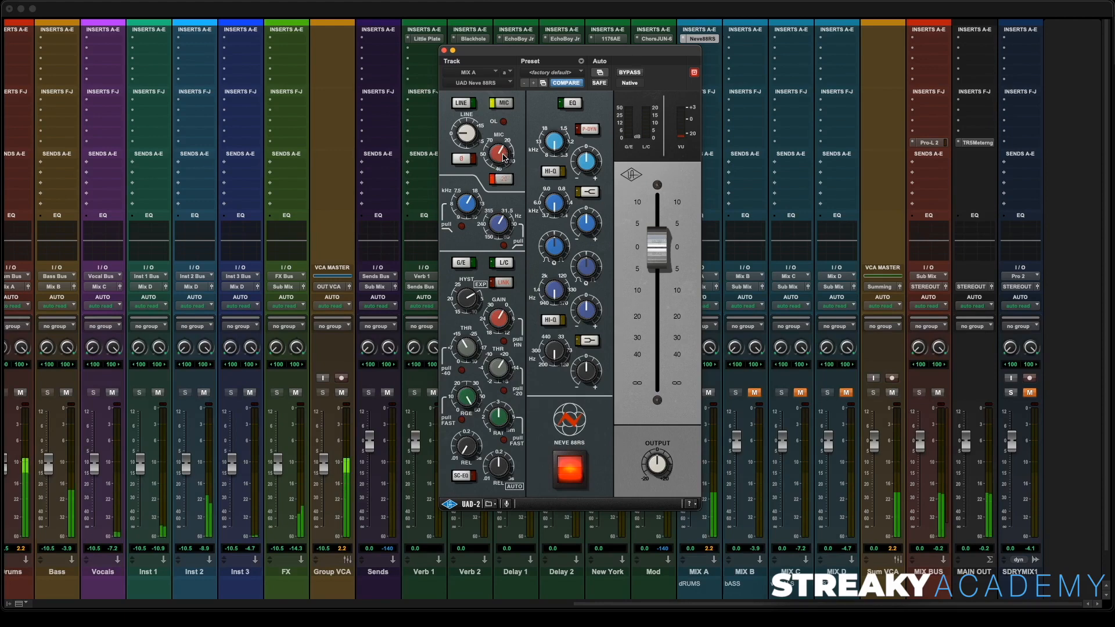
pyautogui.press('space')
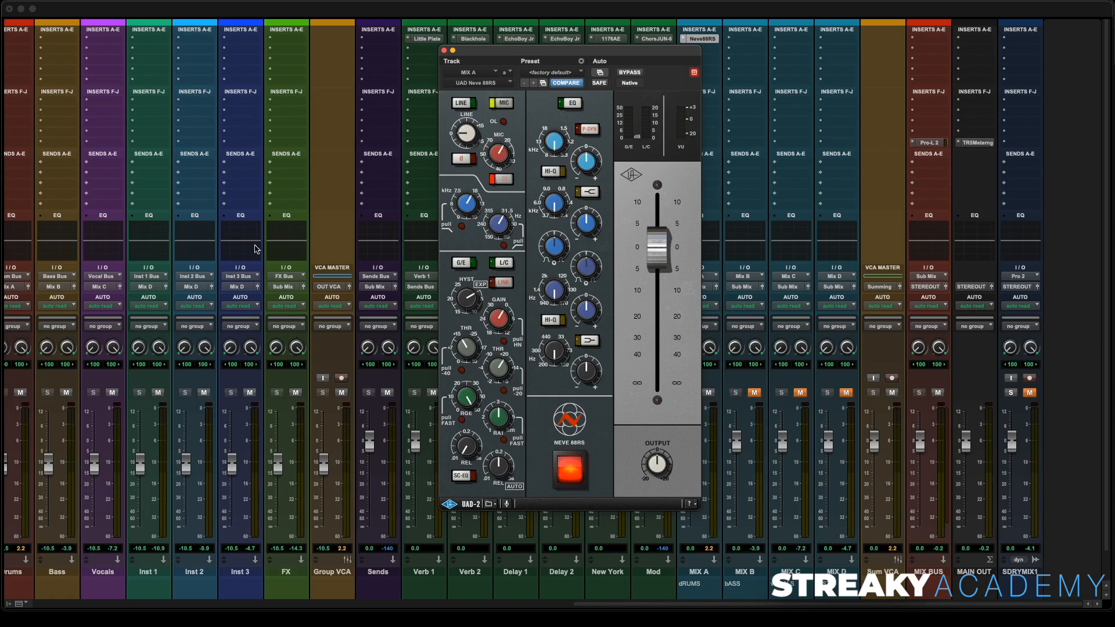
# - Mute the FX track and adjust the Neve 88RS mic gain during playback
pyautogui.click(298, 397)
pyautogui.press('space')
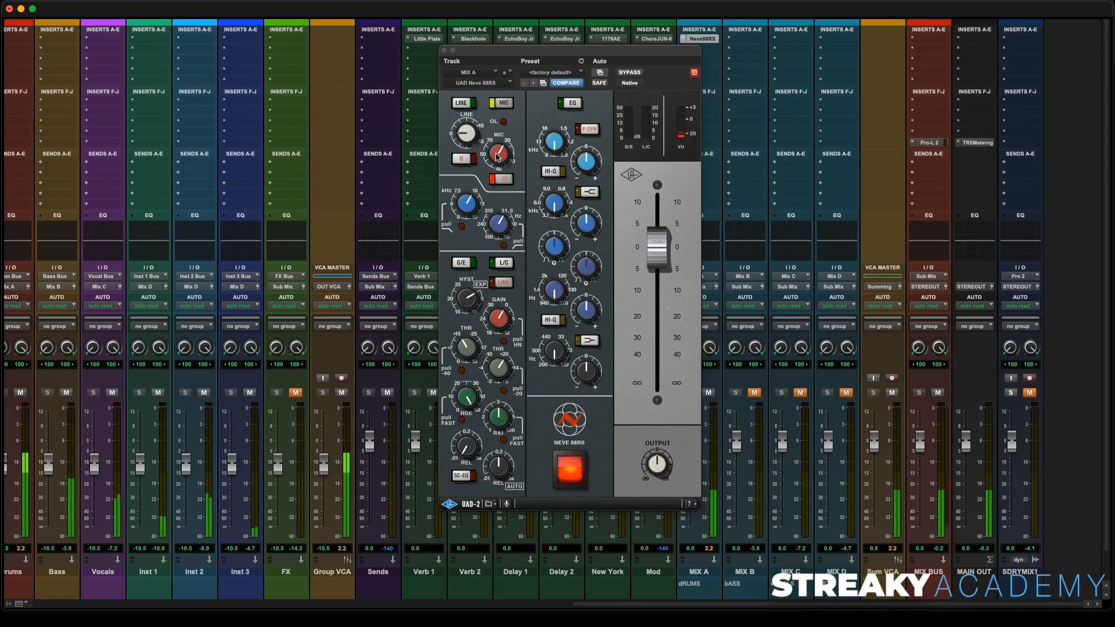
pyautogui.click(498, 155)
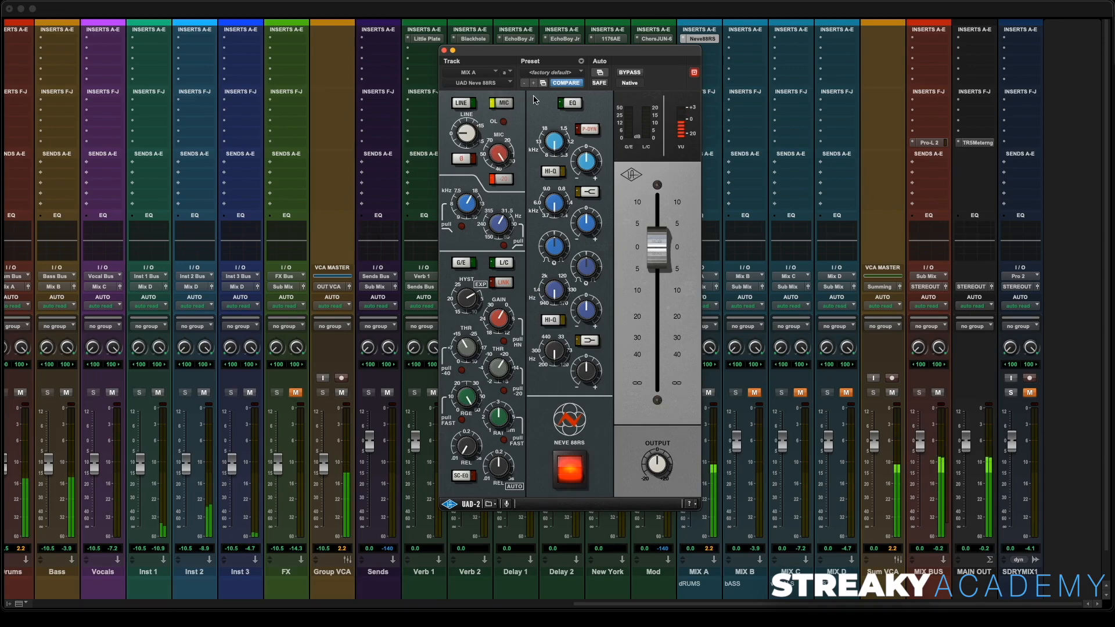
# - Switch the Neve 88RS power off and on repeatedly to compare it with the unprocessed MIX A signal
pyautogui.click(570, 469)
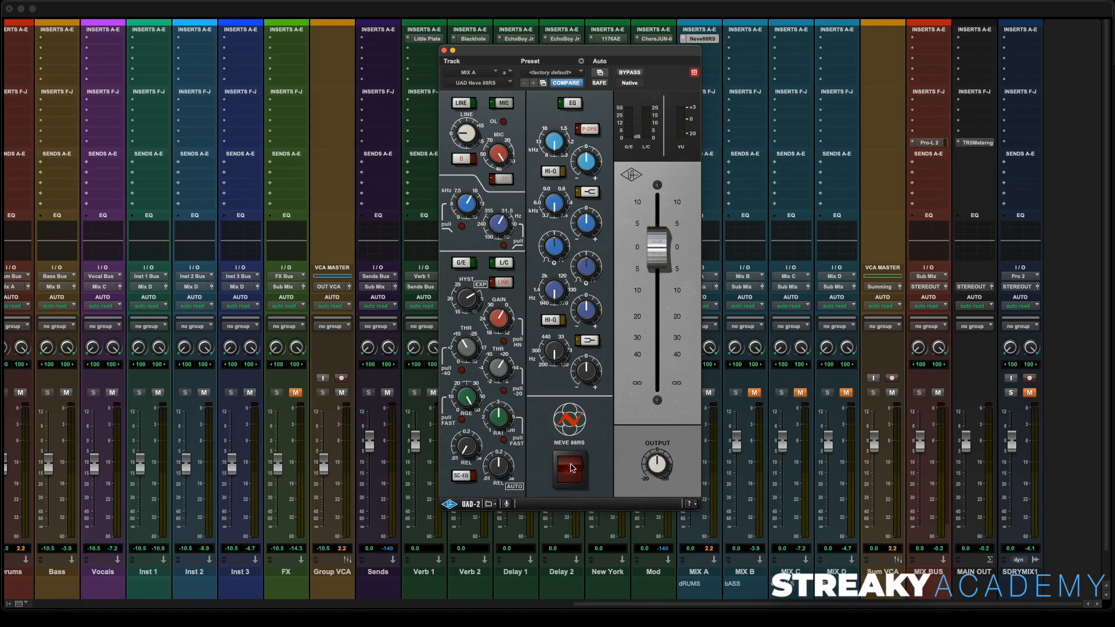
pyautogui.click(571, 468)
pyautogui.press('space')
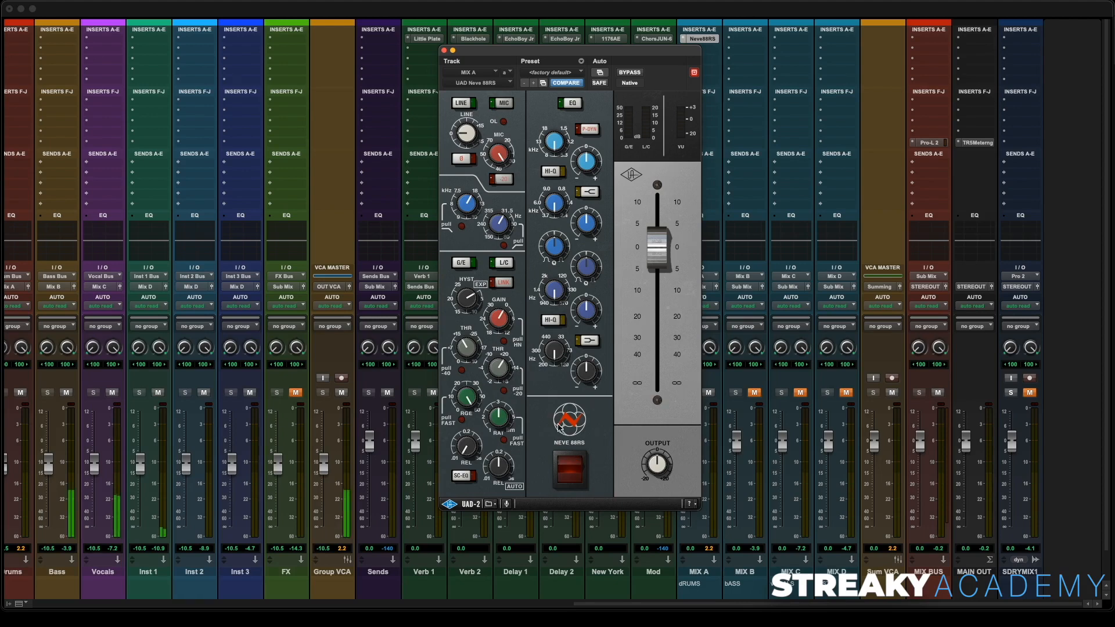
pyautogui.click(570, 464)
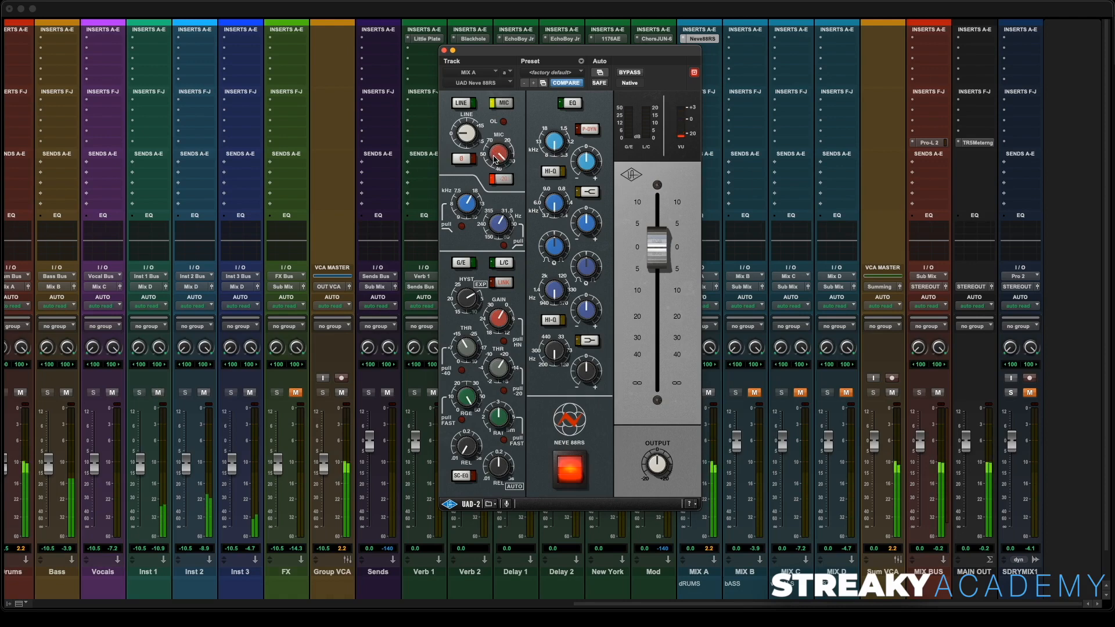
pyautogui.click(573, 481)
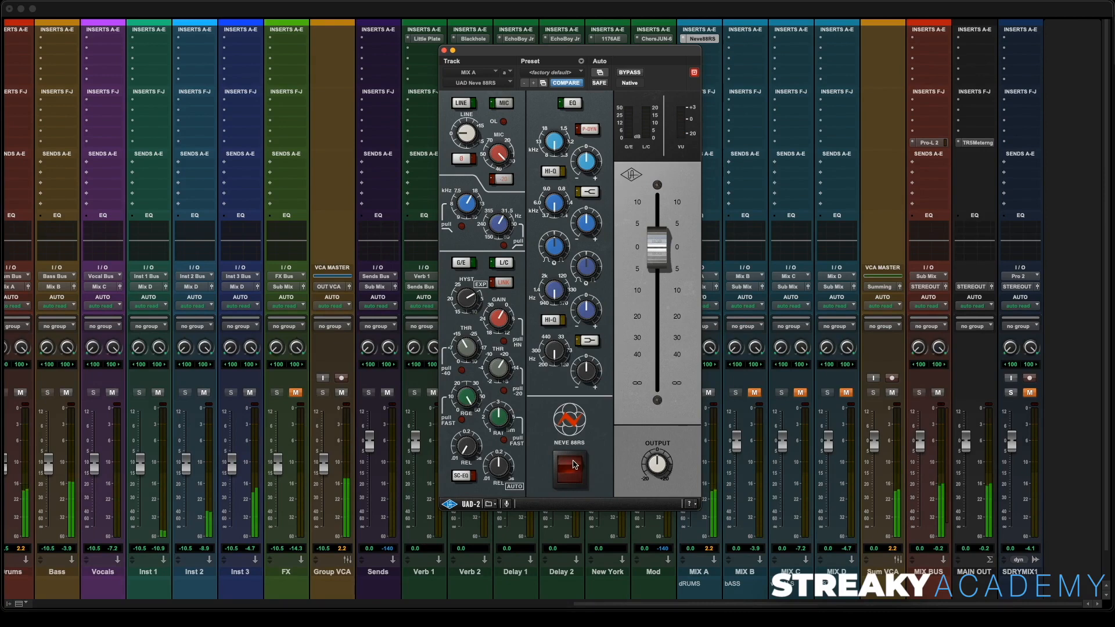
pyautogui.click(573, 465)
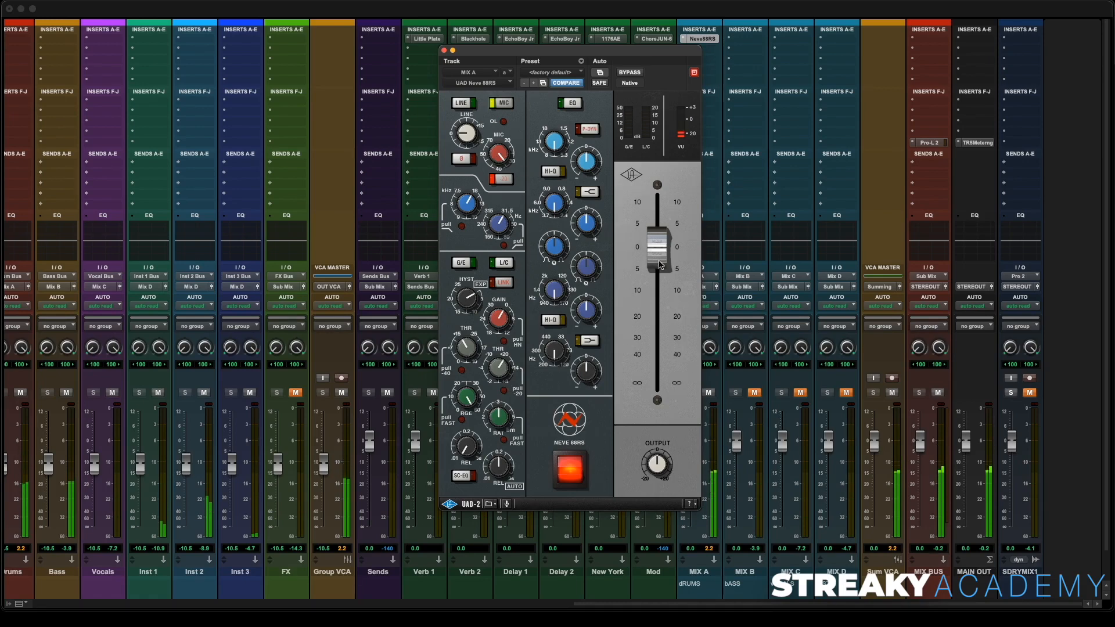
# - Fine-tune the Neve 88RS output fader to around 0
pyautogui.moveTo(660, 265); pyautogui.dragTo(661, 259)
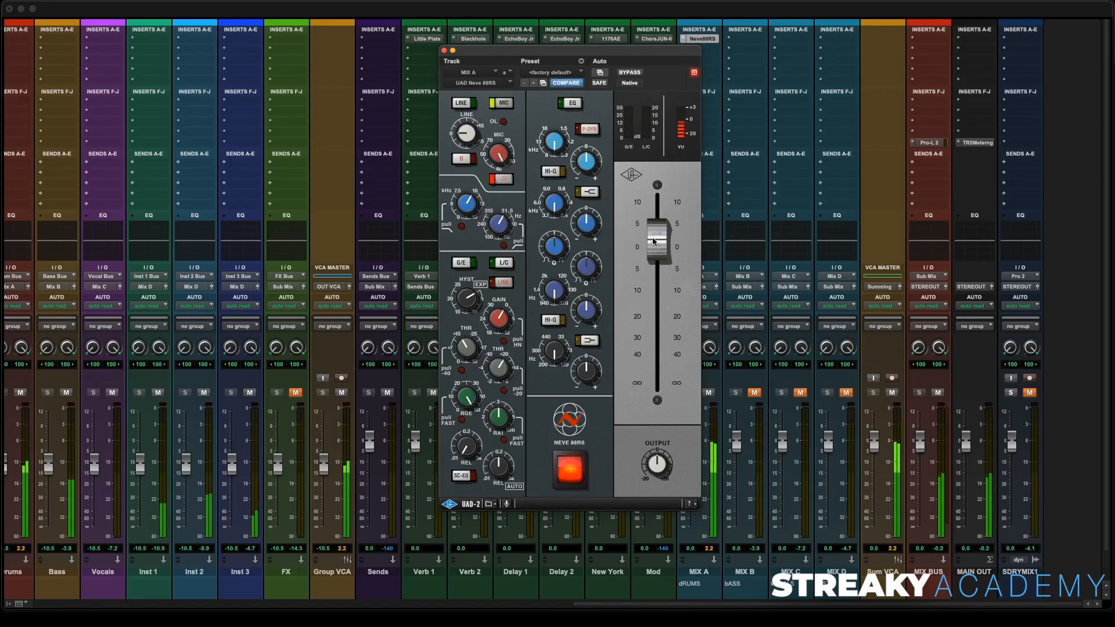
pyautogui.moveTo(658, 246); pyautogui.dragTo(658, 254)
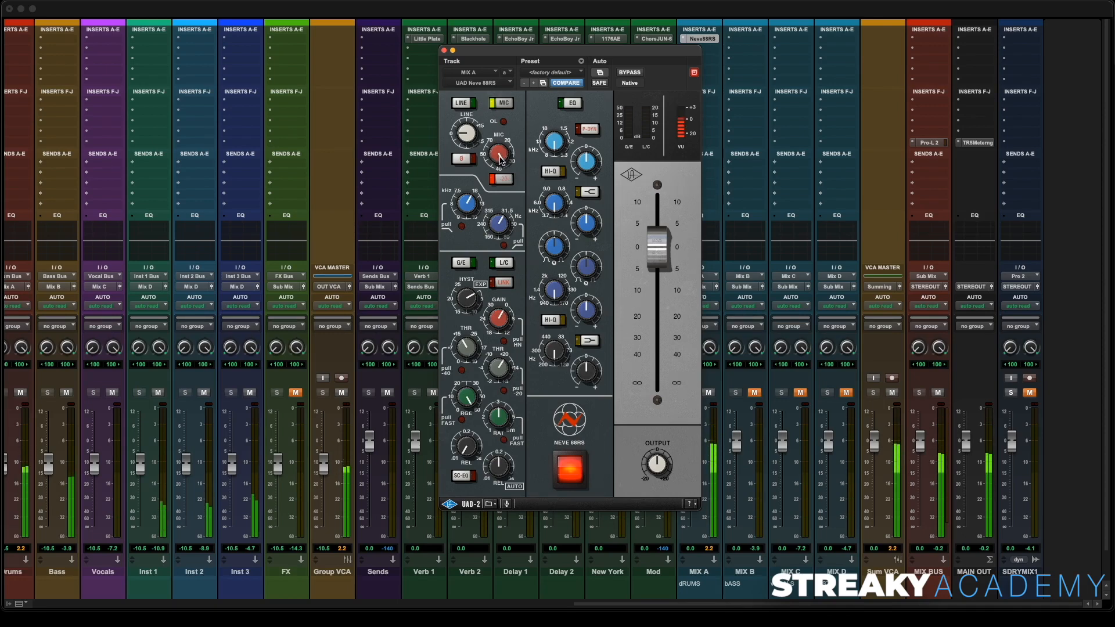
pyautogui.moveTo(660, 264); pyautogui.dragTo(660, 273)
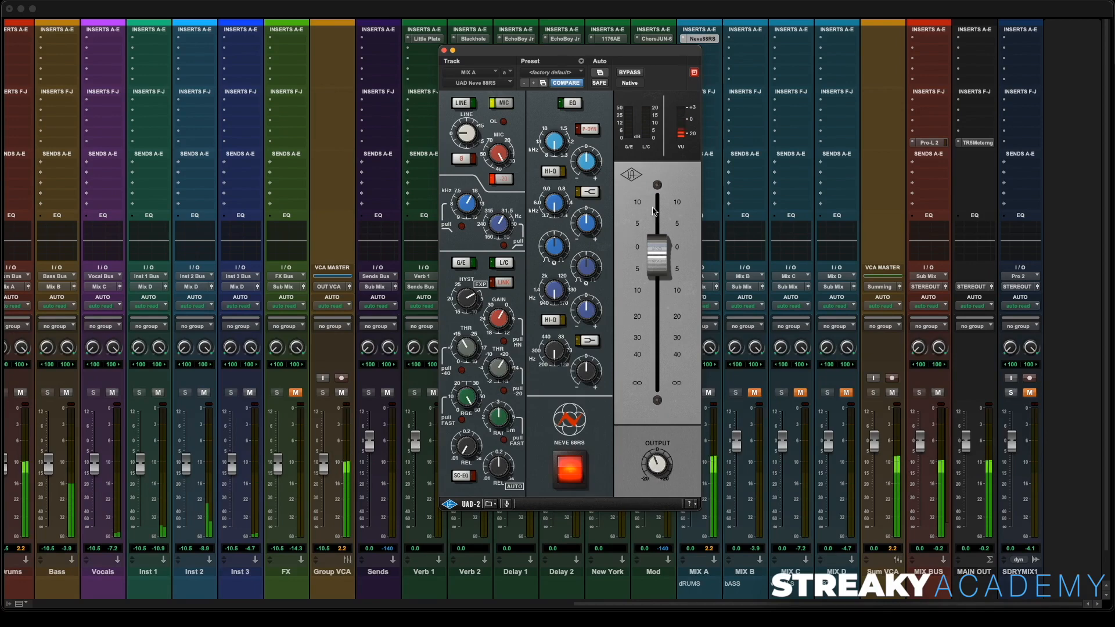
# - Recheck the Neve 88RS bypass, close the plugin and copy it onto the MIX B, MIX C and MIX D inserts
pyautogui.click(570, 470)
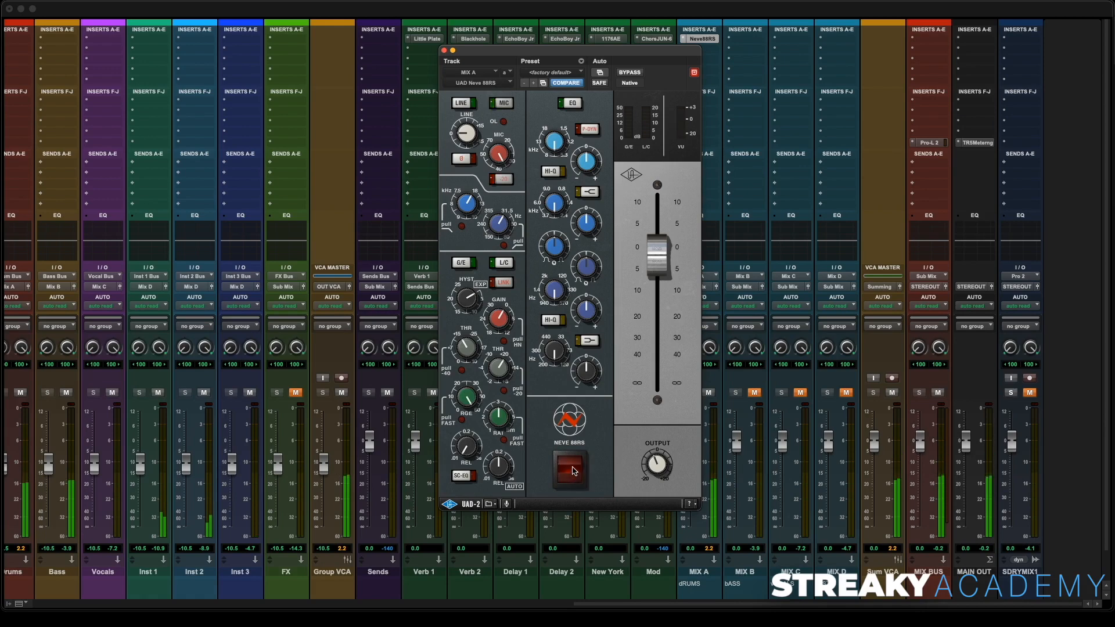
pyautogui.click(572, 469)
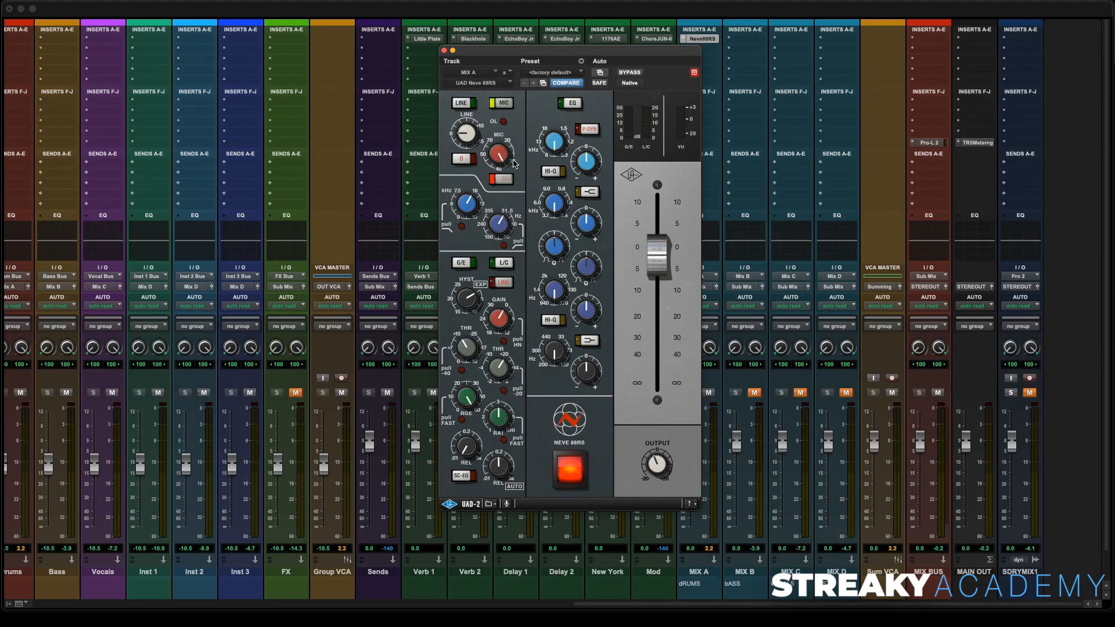
pyautogui.click(445, 51)
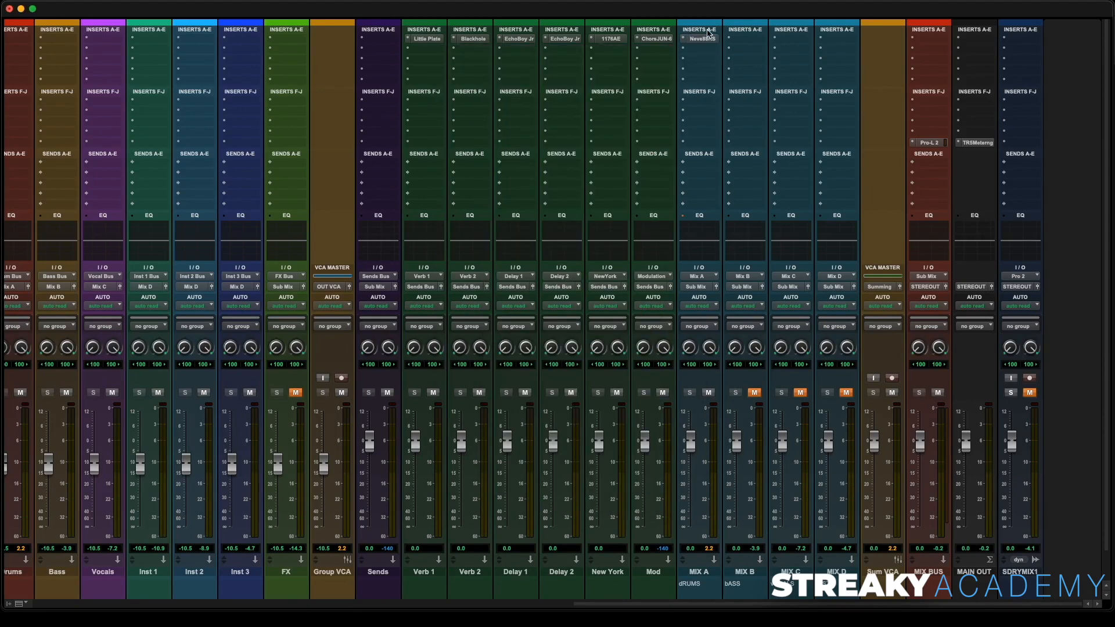
pyautogui.moveTo(704, 41); pyautogui.dragTo(794, 41)
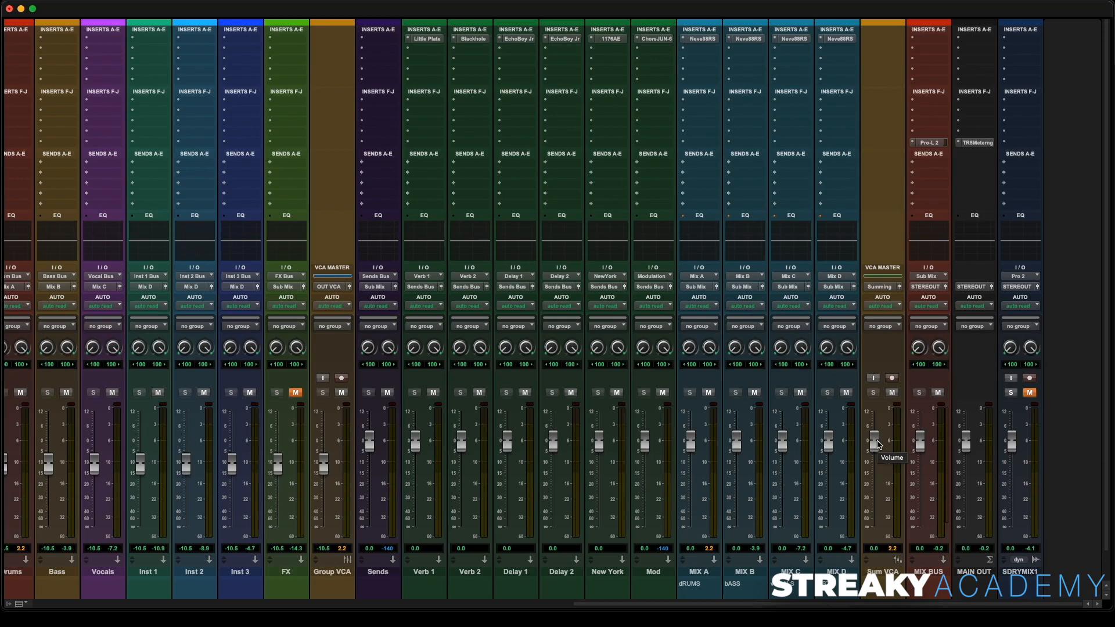
# - A/B the SDRYMIX1 reference during playback, then lower the Sum VCA fader to about -1.1 dB
pyautogui.click(1012, 393)
pyautogui.press('space')
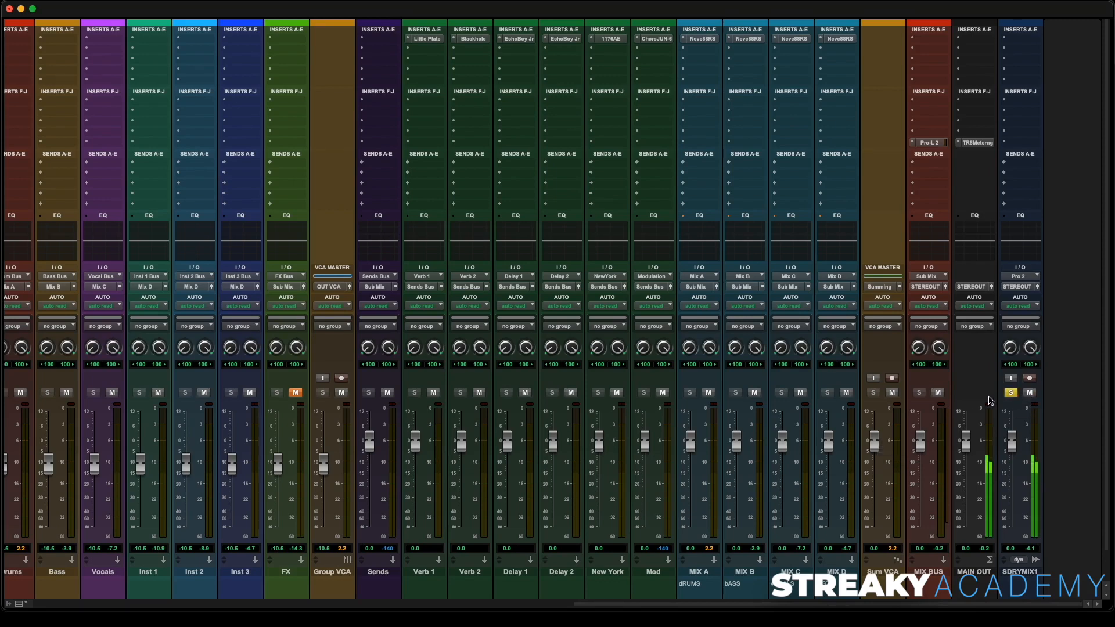
pyautogui.click(1030, 393)
pyautogui.click(1011, 393)
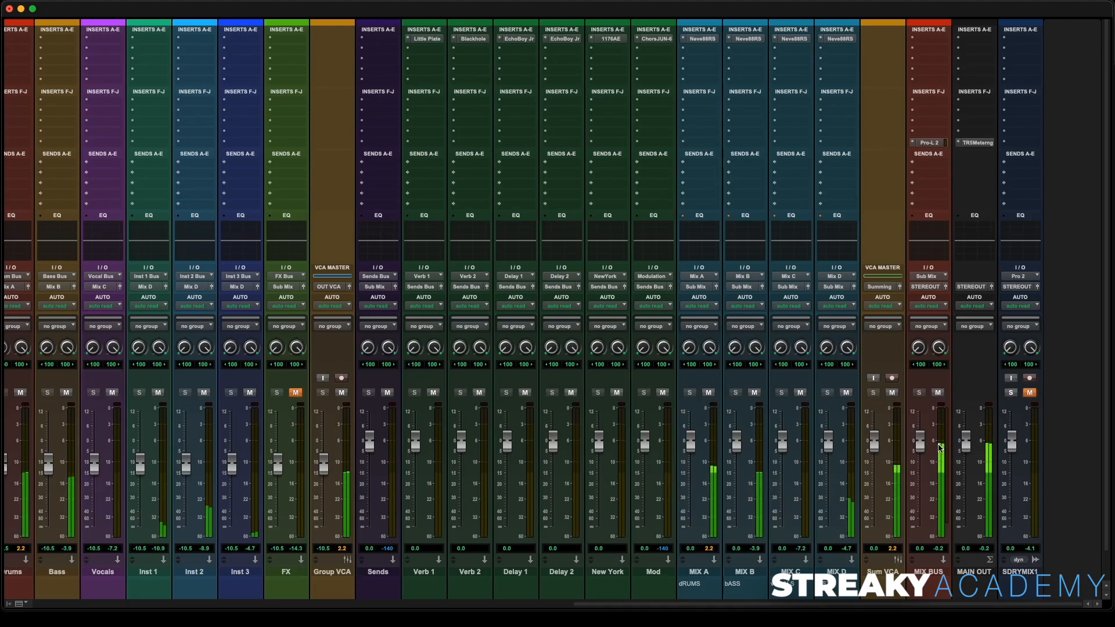
pyautogui.moveTo(874, 444); pyautogui.dragTo(874, 452)
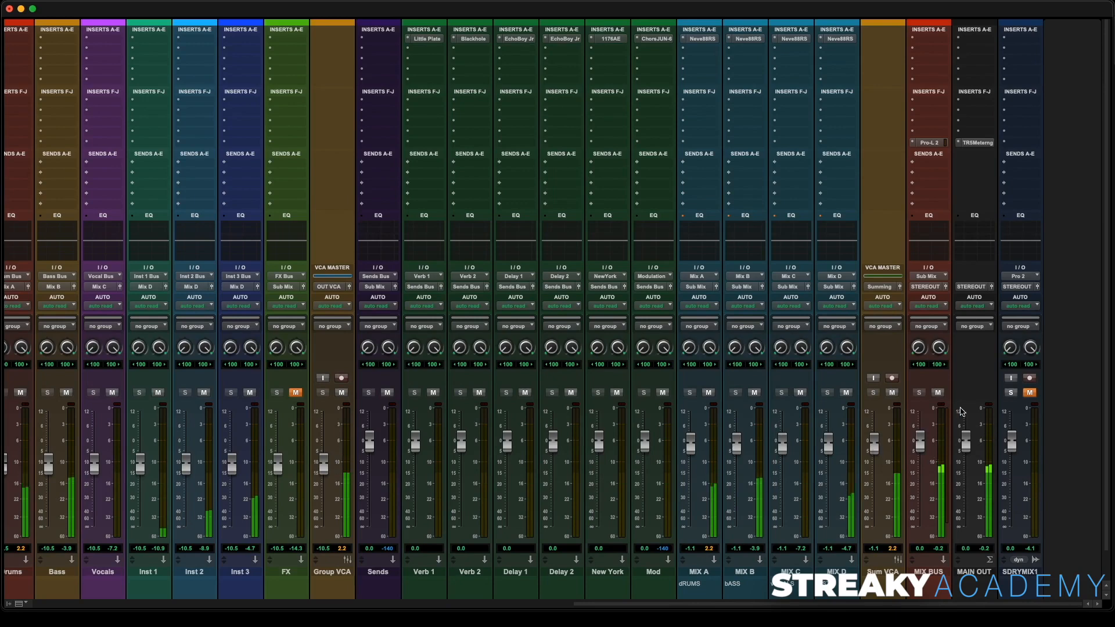
# - Solo and unmute the reference once more for comparison, restore it, and toggle the FX track's mute
pyautogui.click(1011, 393)
pyautogui.click(1029, 393)
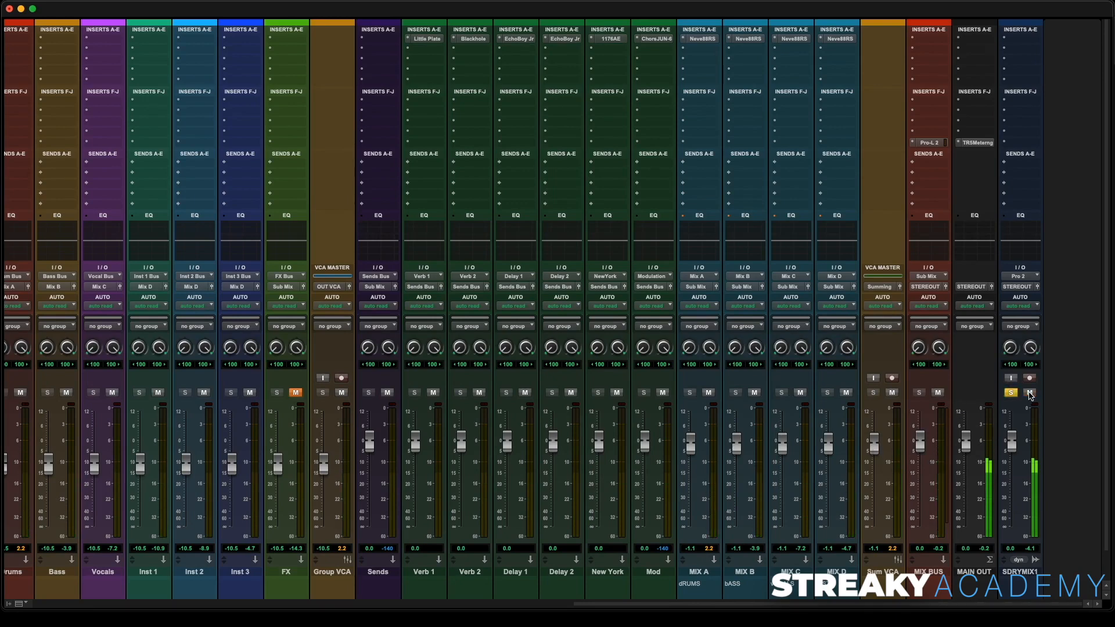
pyautogui.click(1030, 393)
pyautogui.click(1011, 392)
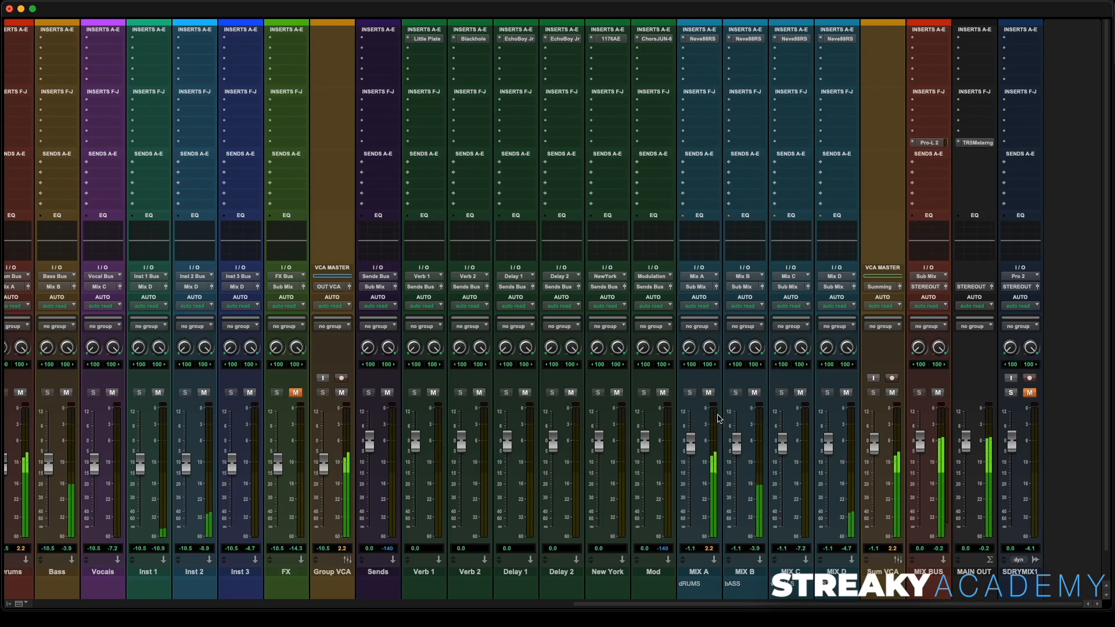
pyautogui.click(297, 394)
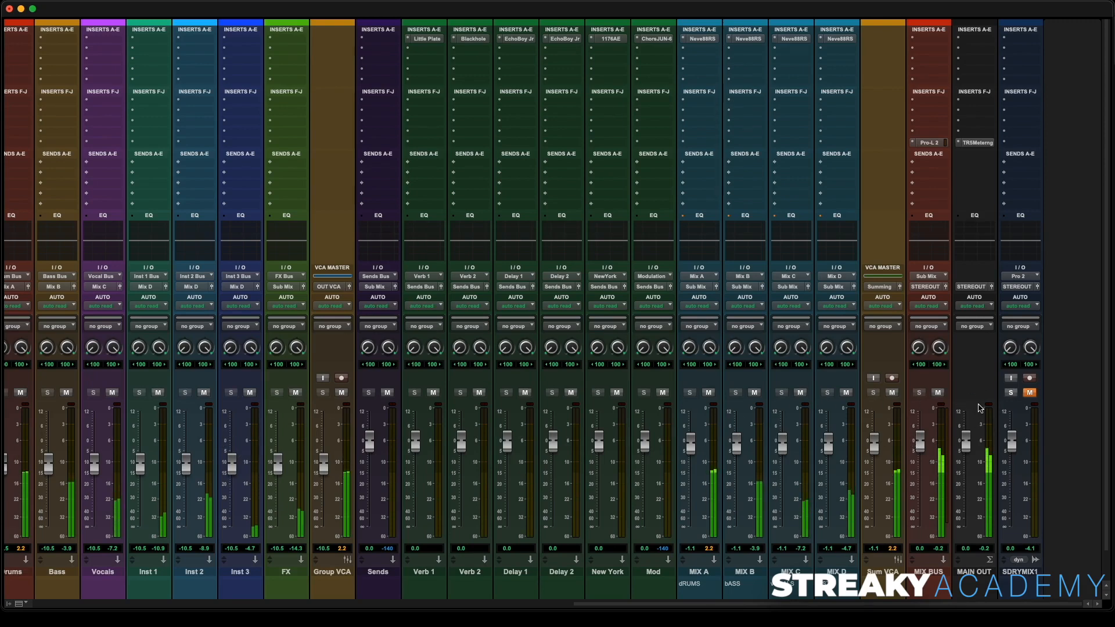
# - A/B the SDRYMIX1 reference again by soloing and unmuting it, then muting and unsoloing it
pyautogui.click(1011, 393)
pyautogui.click(1029, 393)
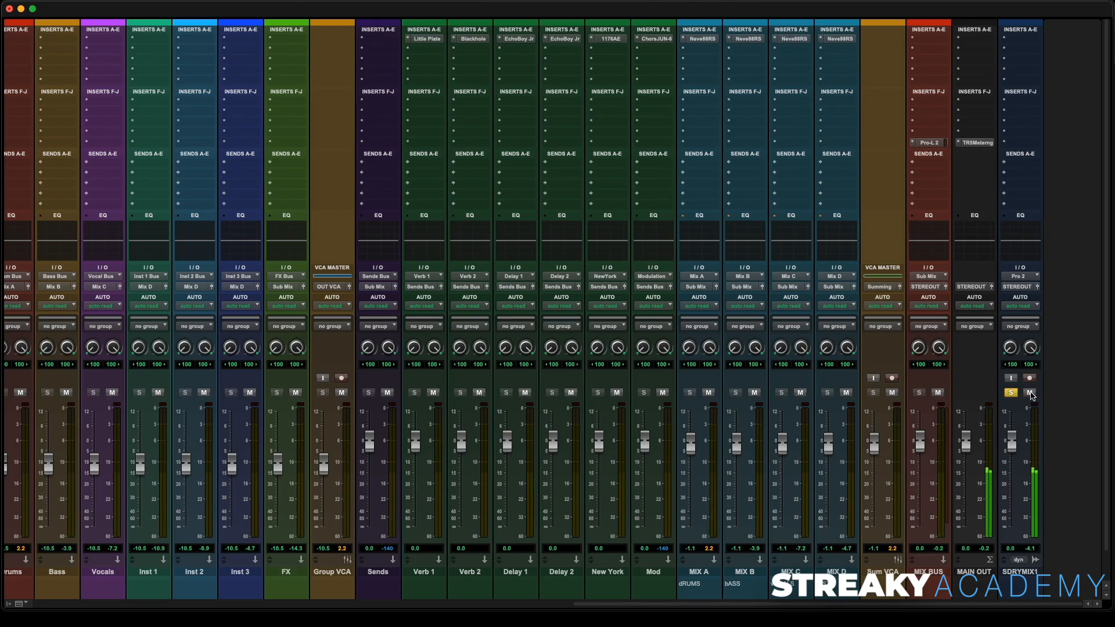
pyautogui.click(1031, 393)
pyautogui.click(1011, 393)
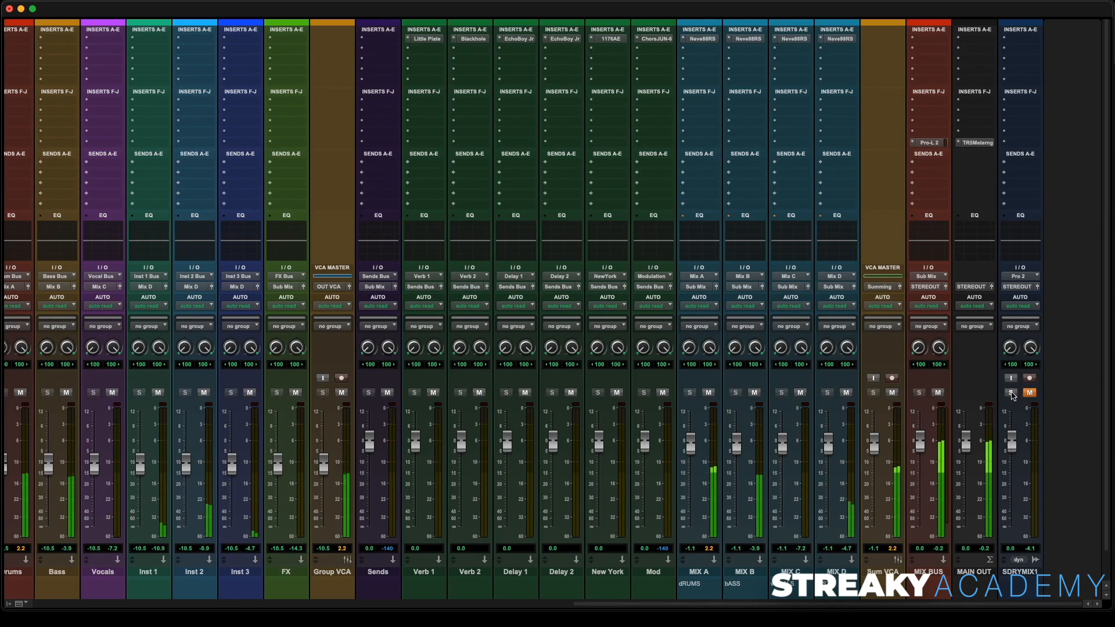
# - Stop playback and toggle the mutes on the MIX B and MIX C buses
pyautogui.press('space')
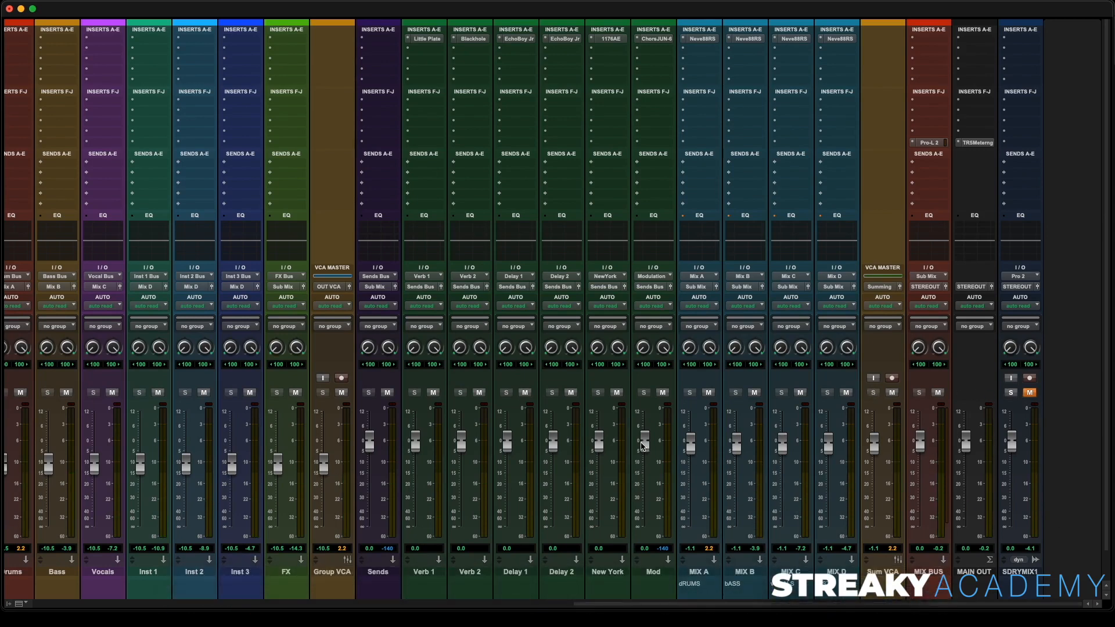
pyautogui.click(754, 393)
pyautogui.click(800, 393)
# - Start playback and lower the Sampl_01.1 fader to about -5.2 dB
pyautogui.hscroll(-10, 557, 413)
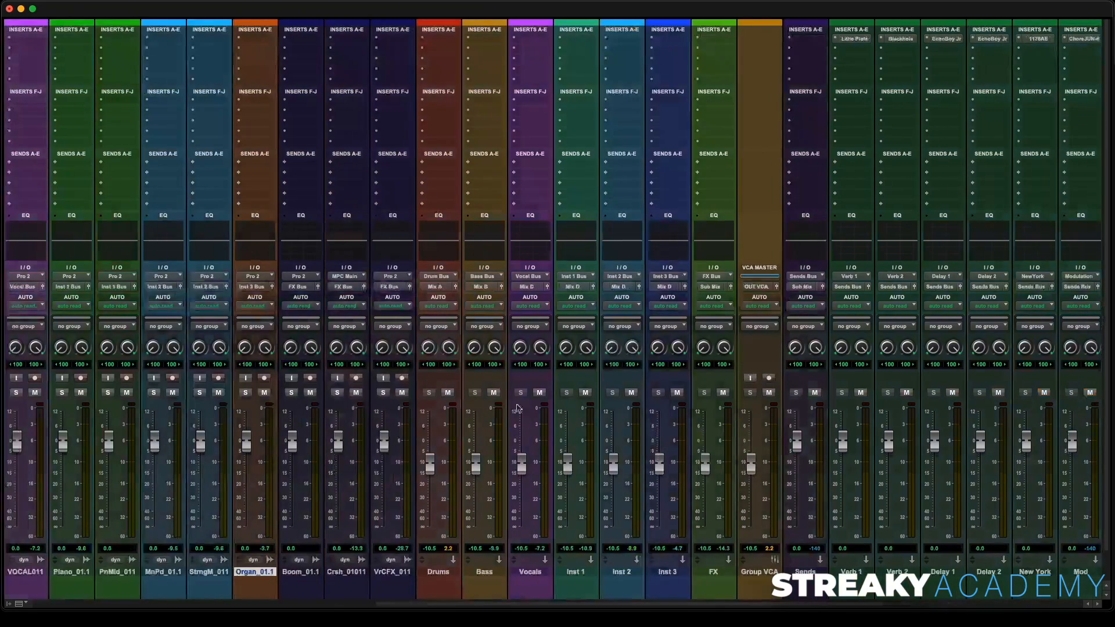
pyautogui.hscroll(-15, 319, 413)
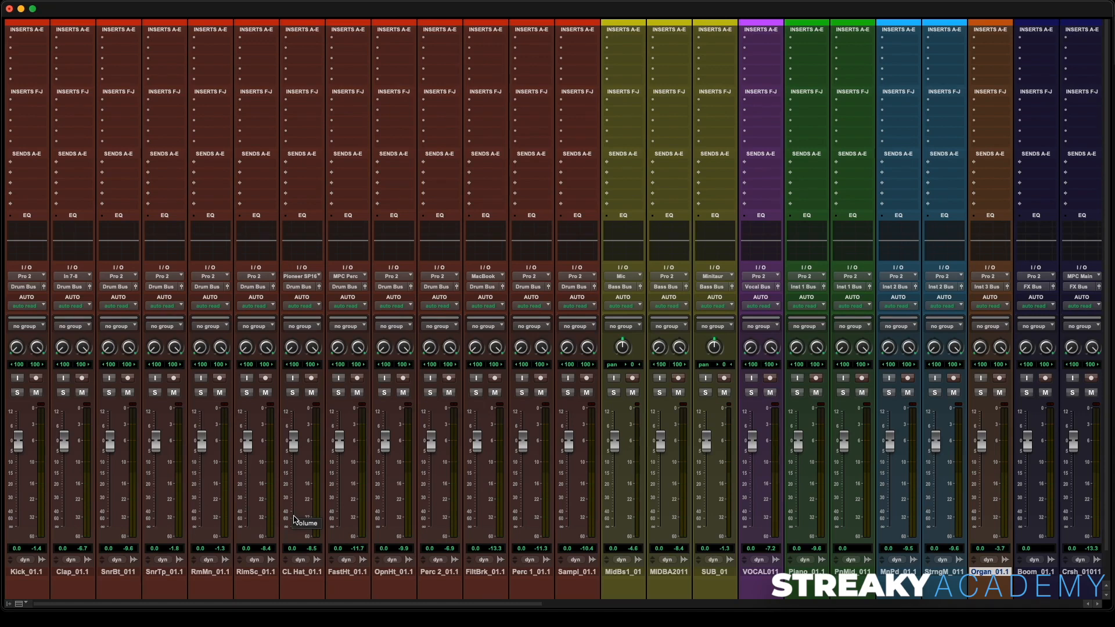
pyautogui.press('space')
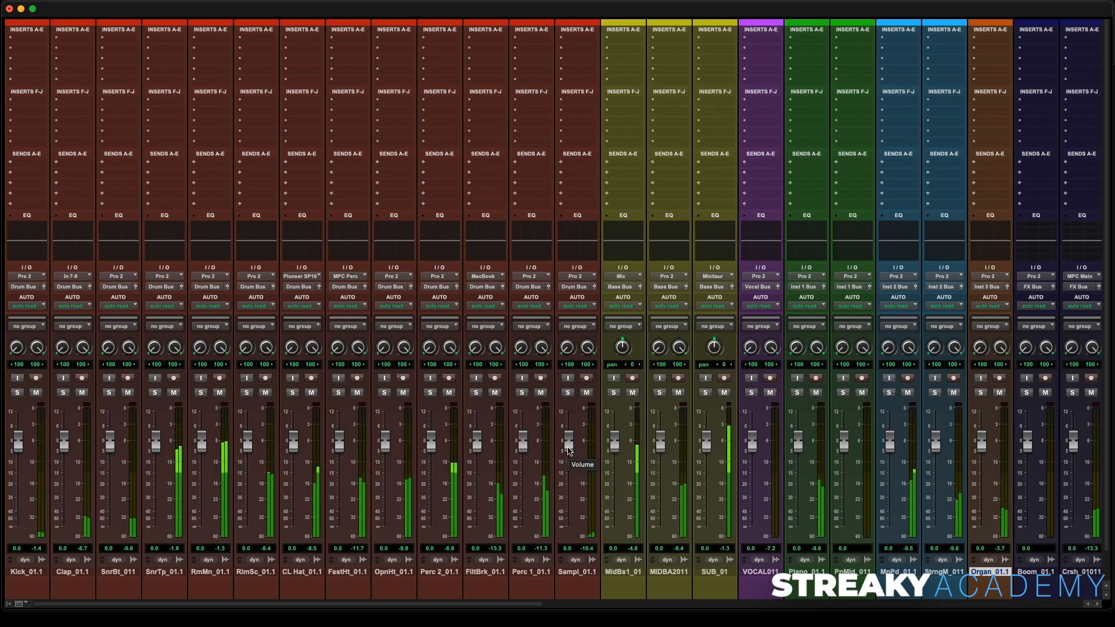
pyautogui.moveTo(569, 452); pyautogui.dragTo(569, 464)
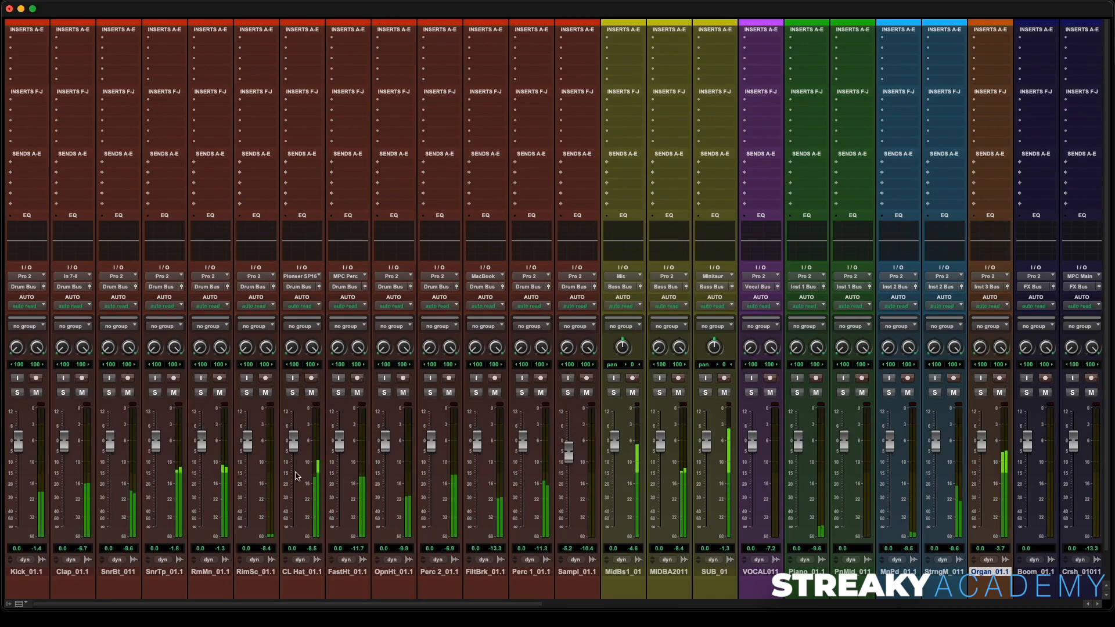
# - Lower the Drums bus fader to about -12.3 dB
pyautogui.hscroll(3, 733, 484)
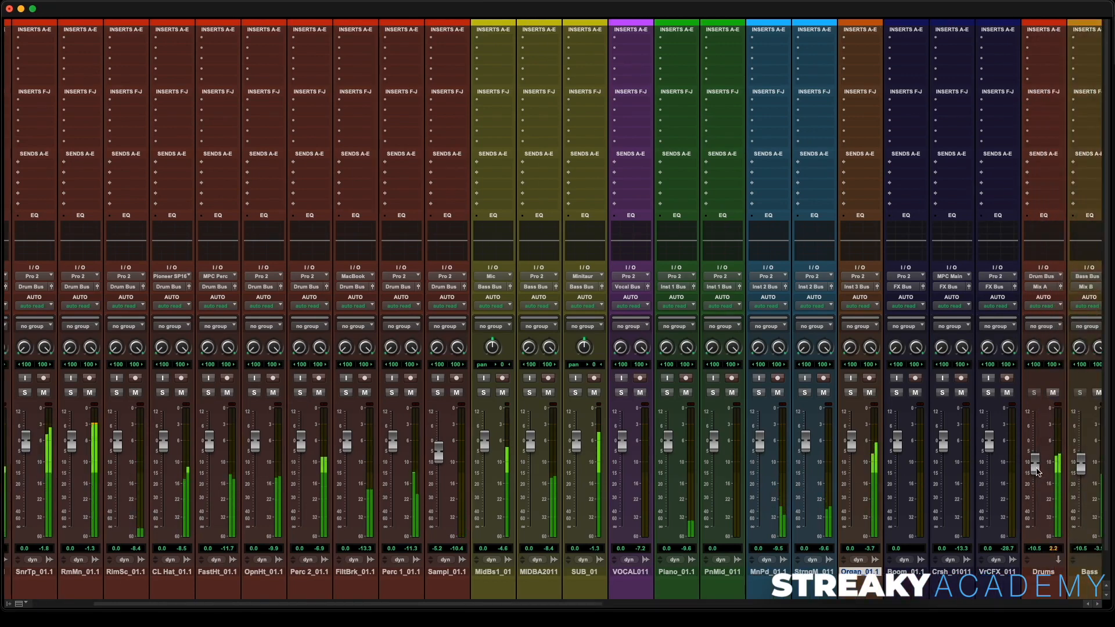
pyautogui.moveTo(1038, 471); pyautogui.dragTo(1038, 477)
# - Reset the Sampl_01.1 fader to 0 dB, restart playback, and pull it down to about -4.9 dB
pyautogui.hscroll(-1, 543, 433)
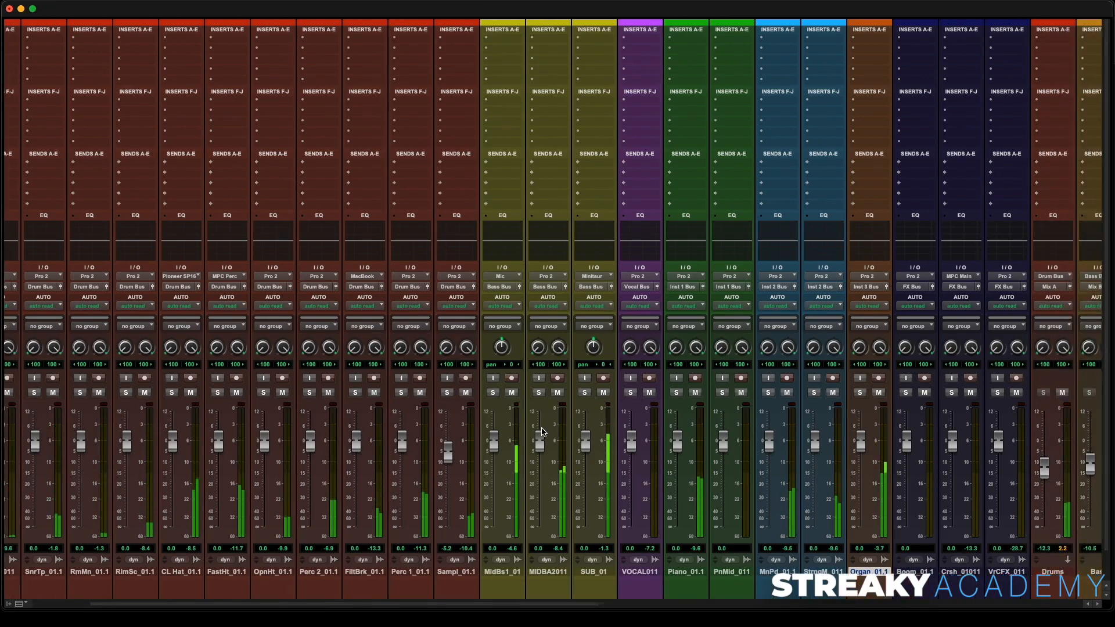
pyautogui.hscroll(-3, 543, 432)
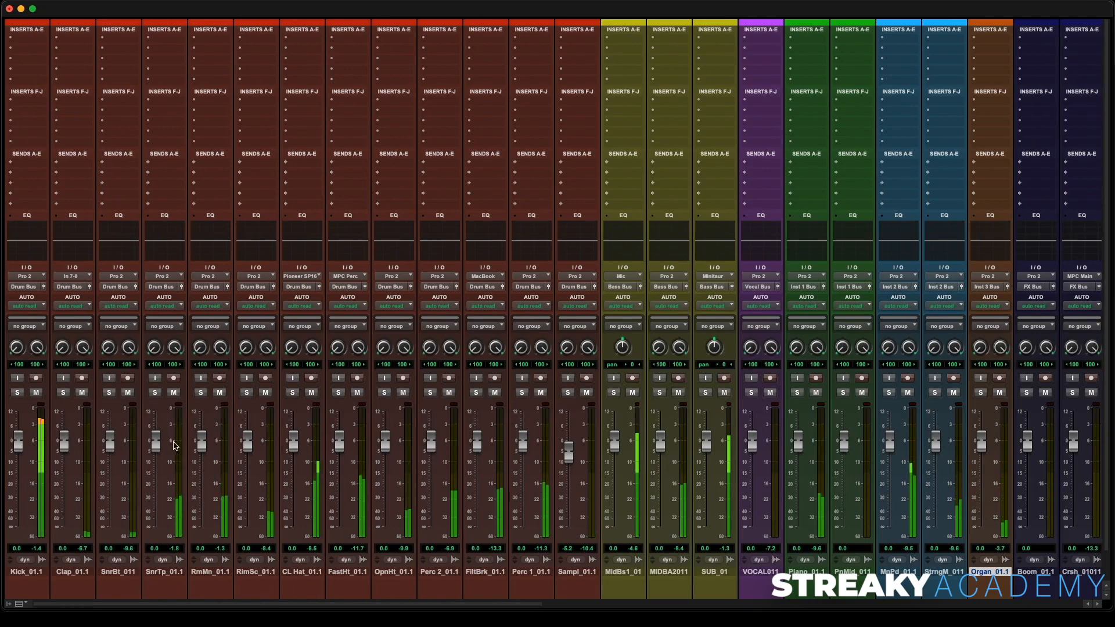
pyautogui.hscroll(4, 543, 433)
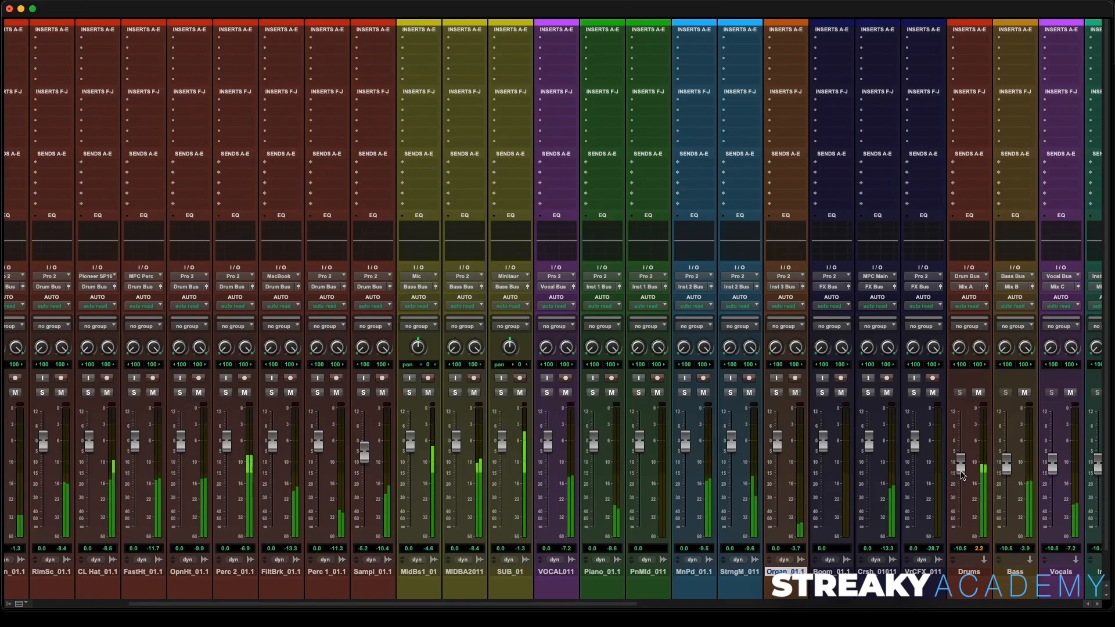
pyautogui.hscroll(-4, 306, 481)
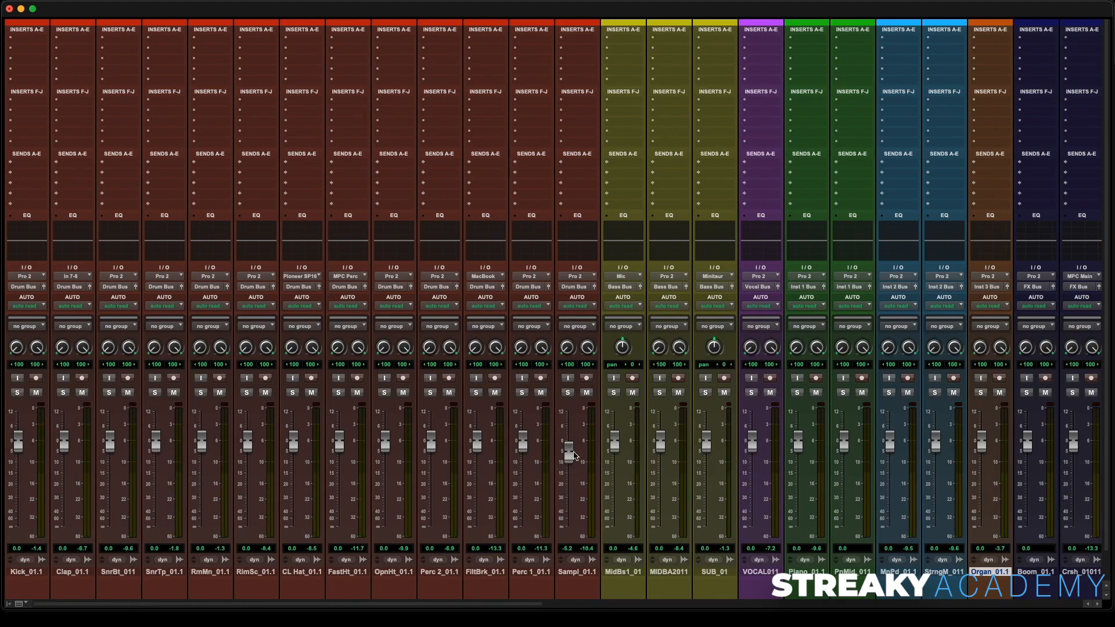
pyautogui.keyDown('alt'); pyautogui.click(572, 455); pyautogui.keyUp('alt')
pyautogui.press('space')
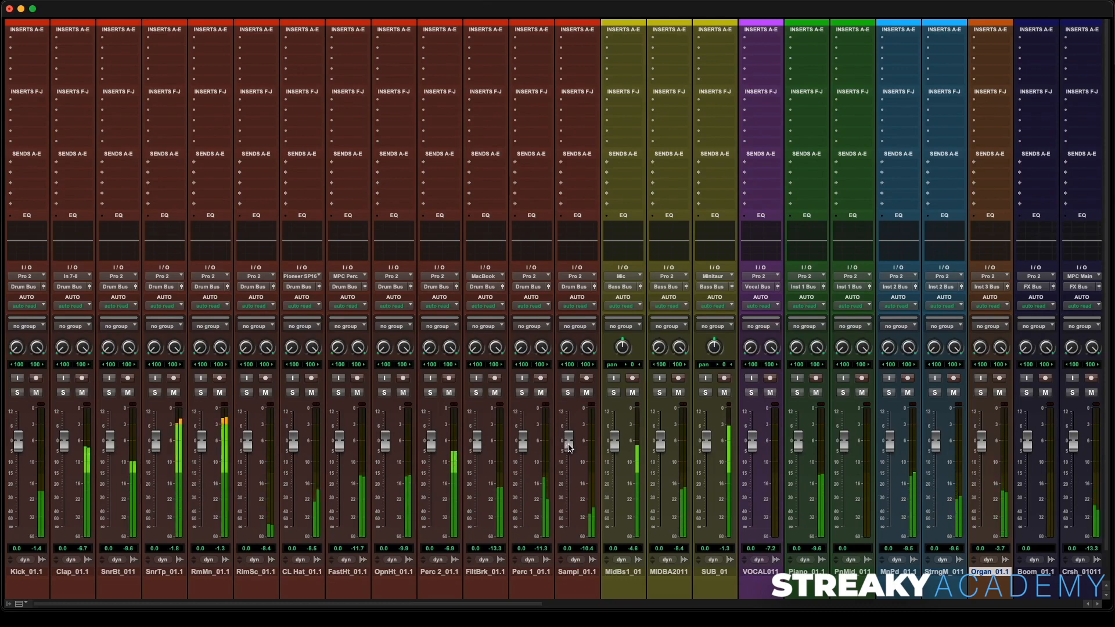
pyautogui.moveTo(569, 448); pyautogui.dragTo(570, 459)
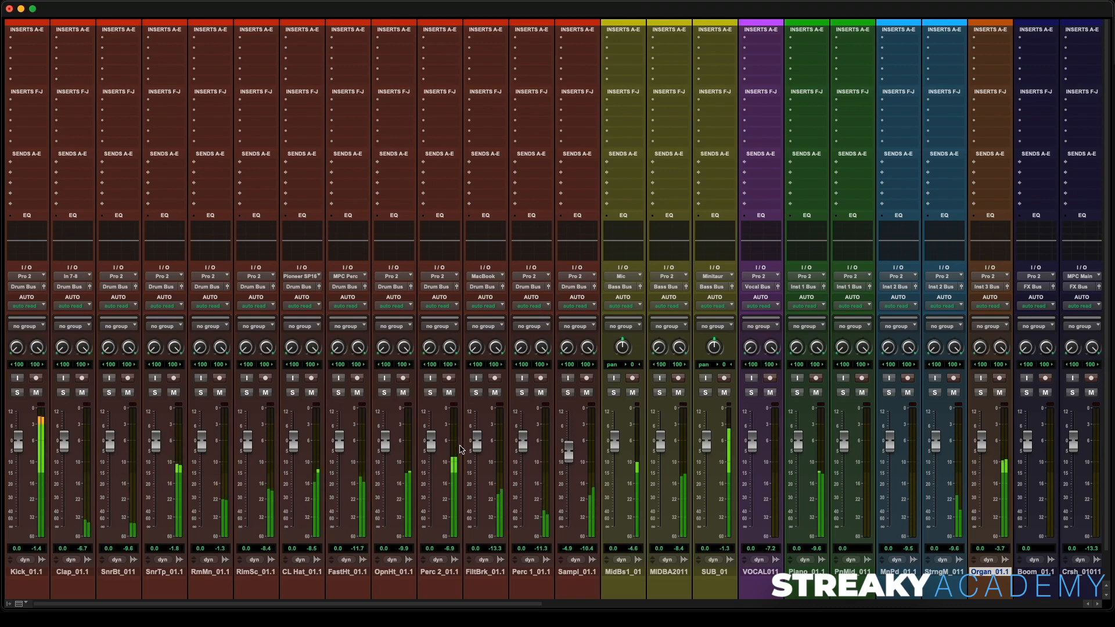
# - Raise the Perc 2_01.1, OpnHt_01.1, SnrBt_011 and RimSc_01.1 faders to about +4.0, +3.6, +5.0 and +4.3 dB
pyautogui.moveTo(432, 447); pyautogui.dragTo(432, 437)
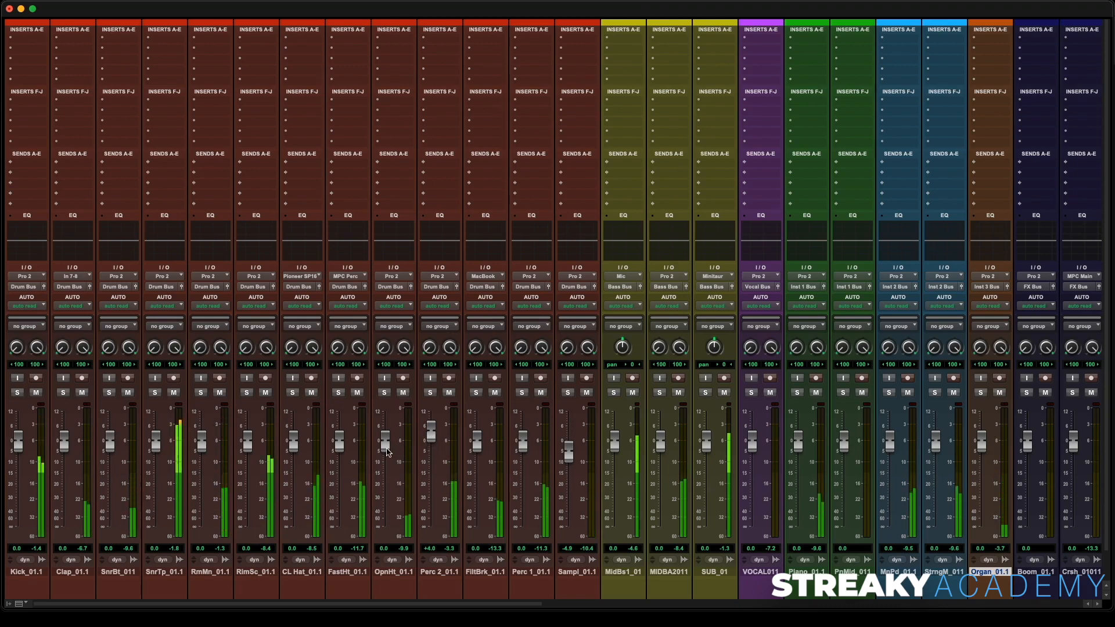
pyautogui.moveTo(387, 451); pyautogui.dragTo(386, 440)
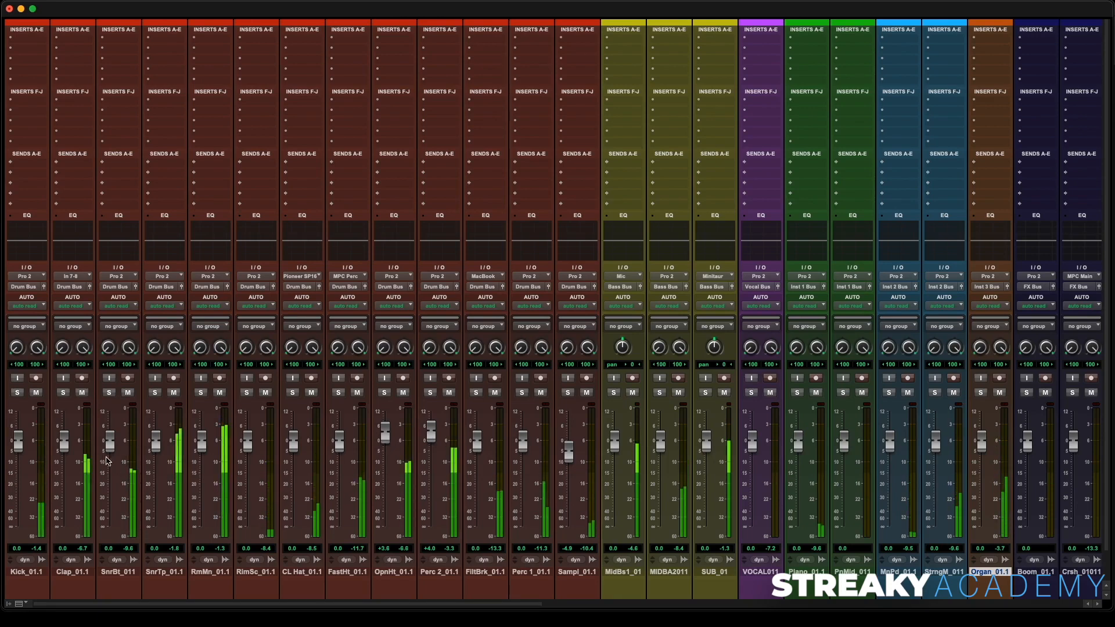
pyautogui.moveTo(108, 447); pyautogui.dragTo(108, 435)
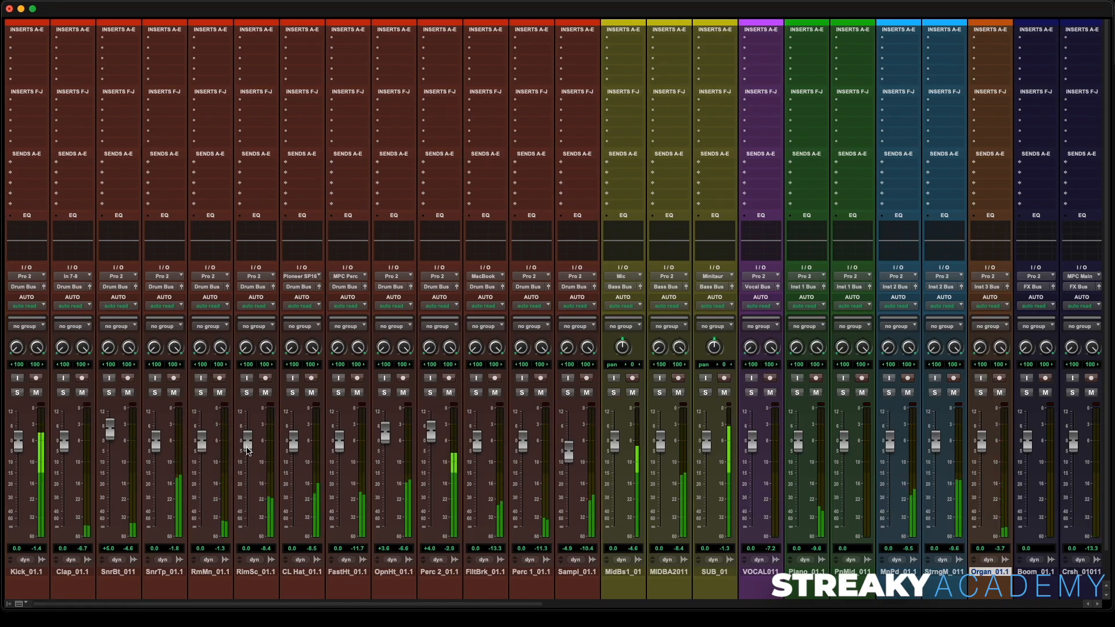
pyautogui.moveTo(247, 451); pyautogui.dragTo(246, 437)
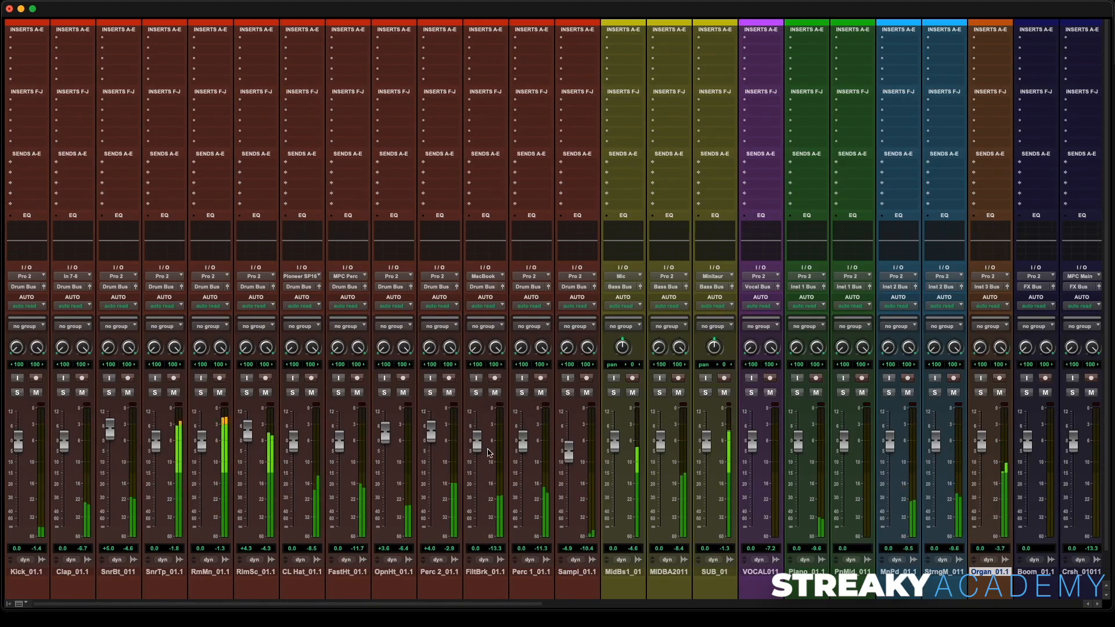
pyautogui.hscroll(10, 467, 441)
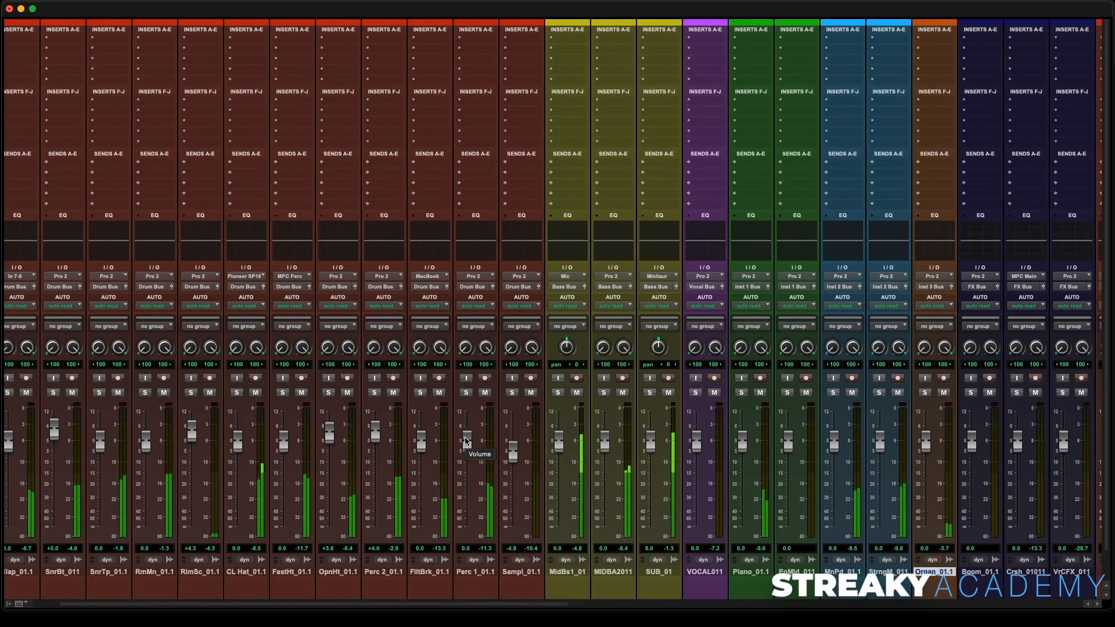
pyautogui.hscroll(5, 466, 441)
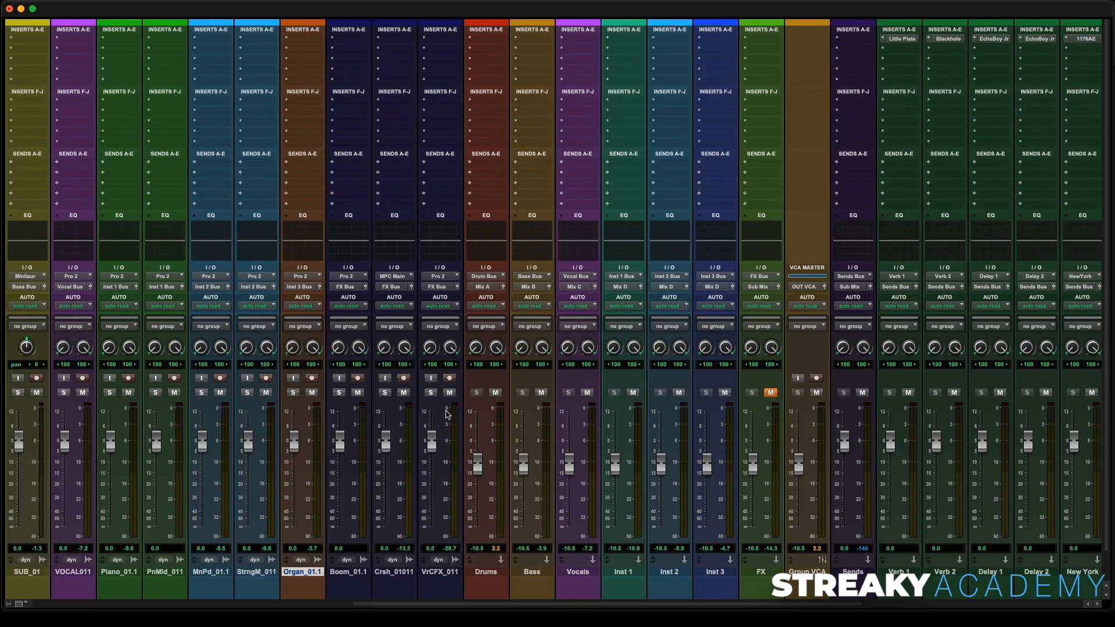
pyautogui.hscroll(-15, 447, 413)
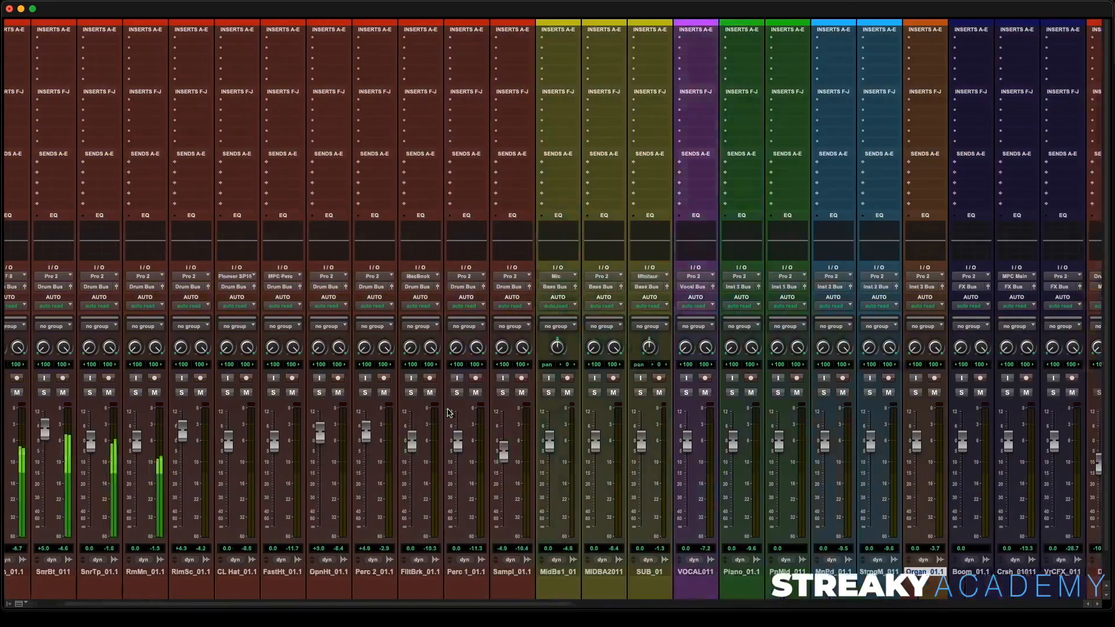
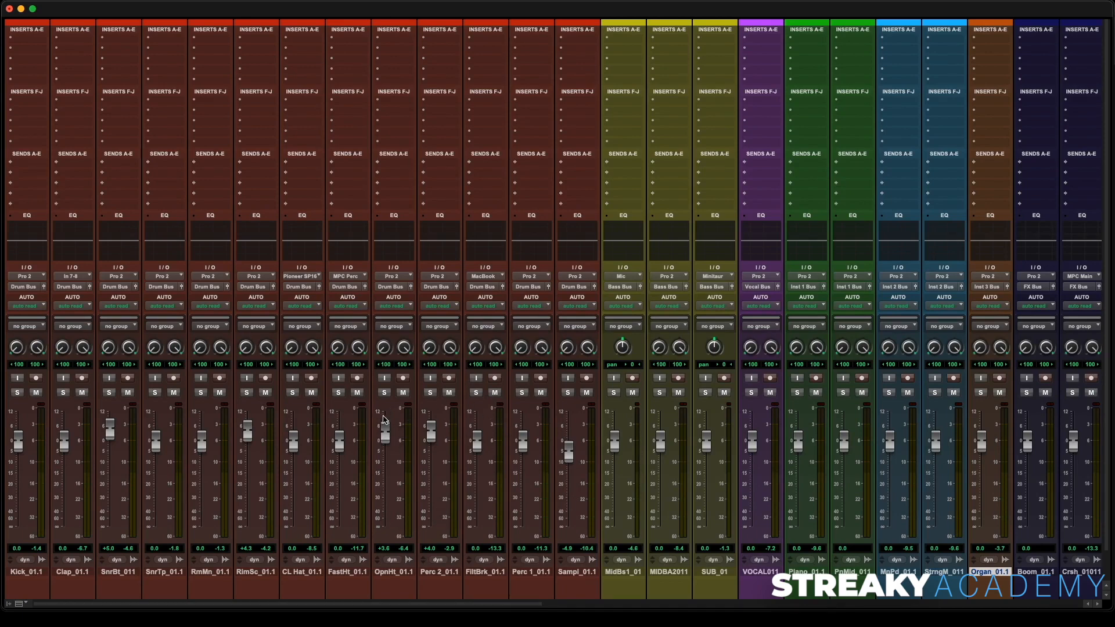
# - Start playback and narrow the CL Hat_01.1 left pan to 15 and the OpnHt_01.1 right pan to 36
pyautogui.press('space')
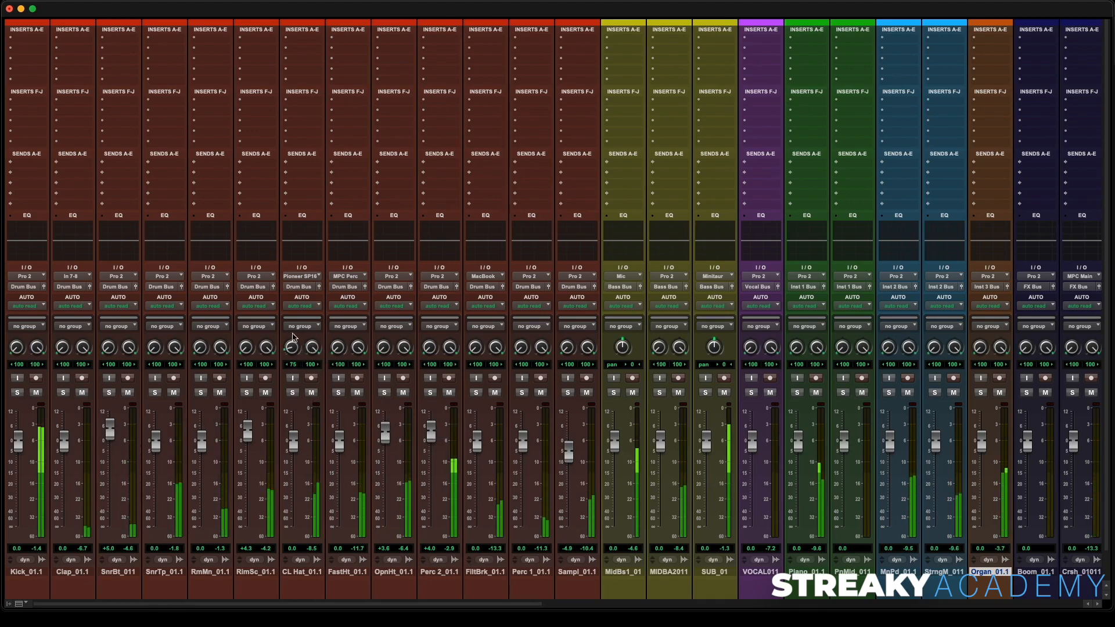
pyautogui.moveTo(296, 348); pyautogui.dragTo(301, 317)
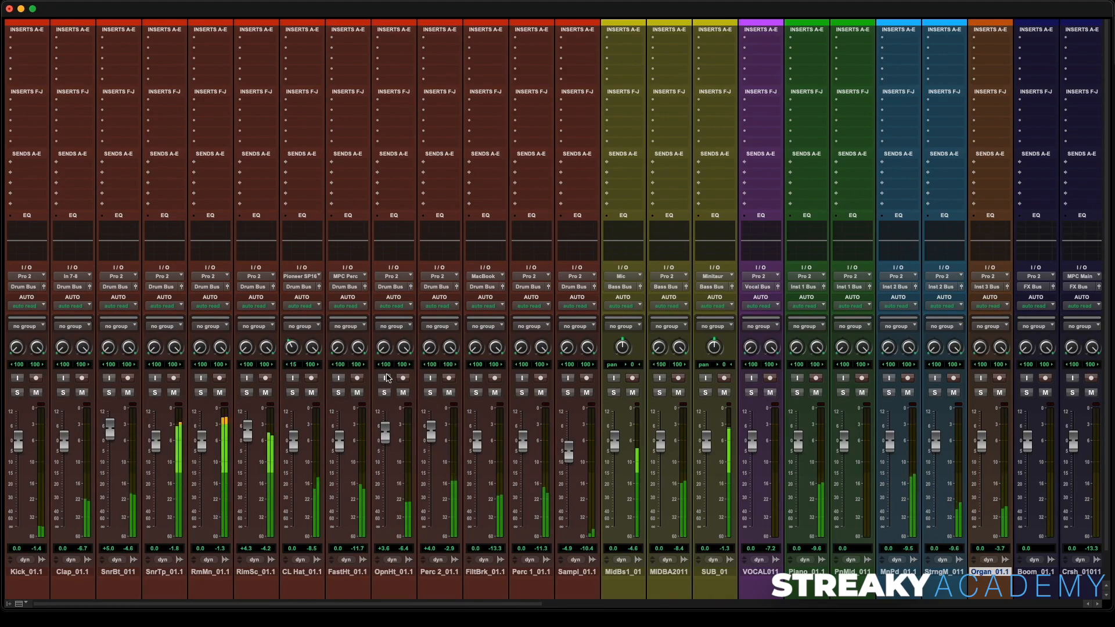
pyautogui.moveTo(403, 348); pyautogui.dragTo(401, 375)
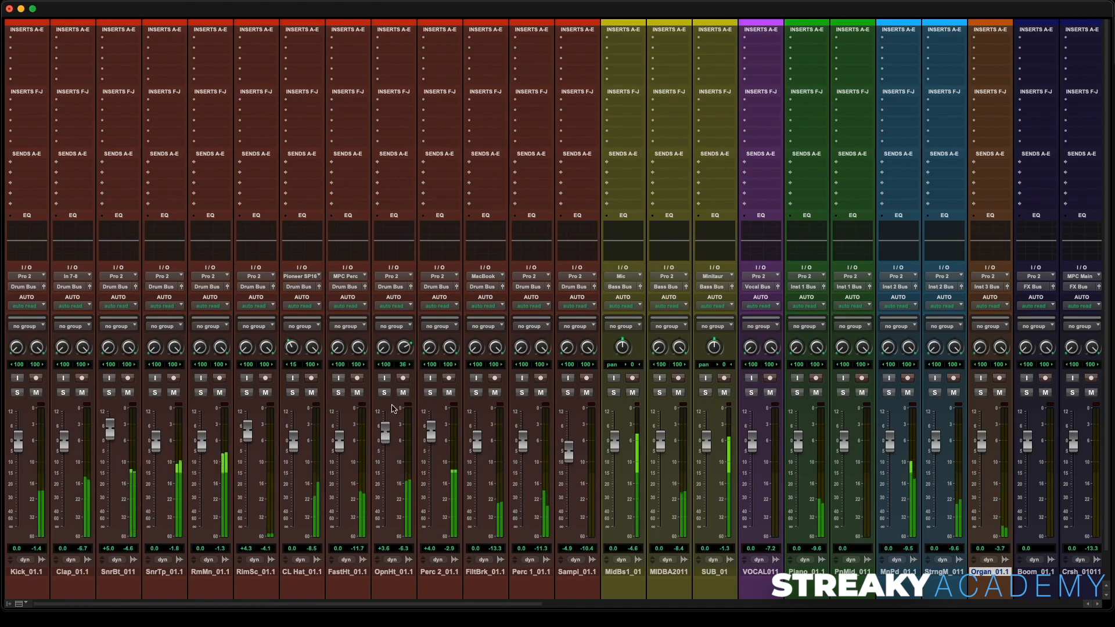
# - Lower the OpnHt_01.1 fader to about +2.0 dB and raise the FltBrk_01.1 fader to about +5.5 dB during playback
pyautogui.moveTo(385, 429); pyautogui.dragTo(386, 432)
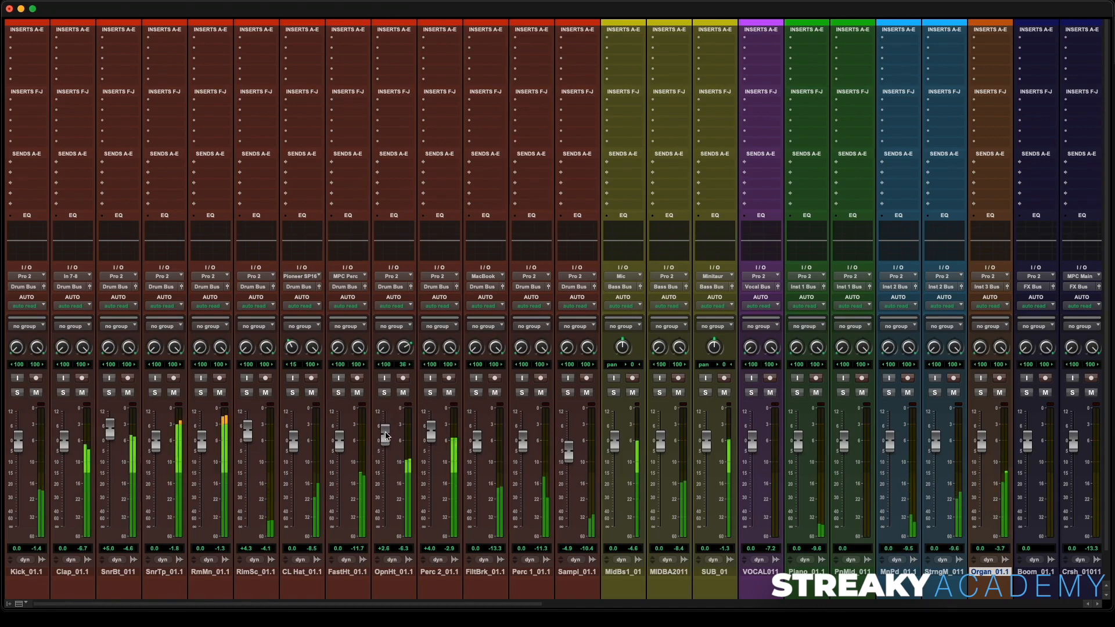
pyautogui.press('space')
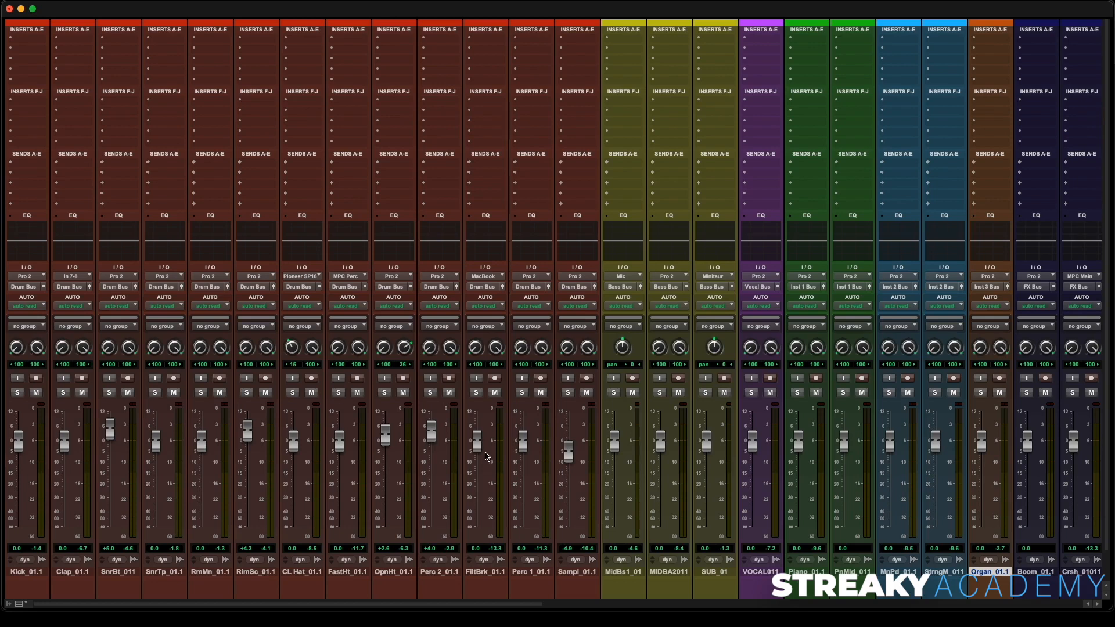
pyautogui.press('space')
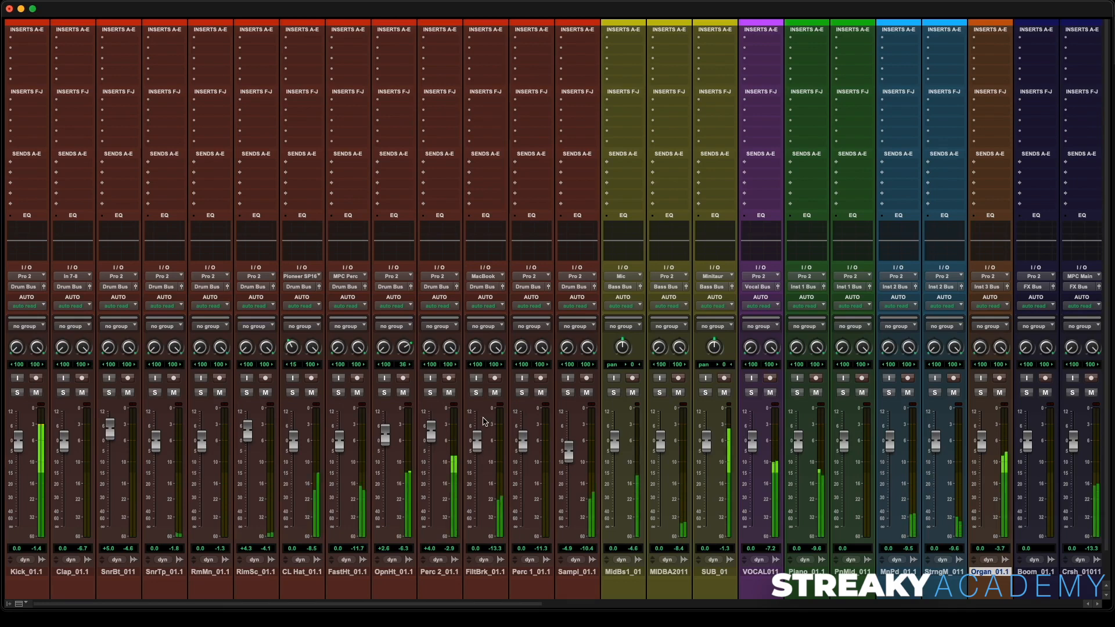
pyautogui.moveTo(479, 441); pyautogui.dragTo(480, 428)
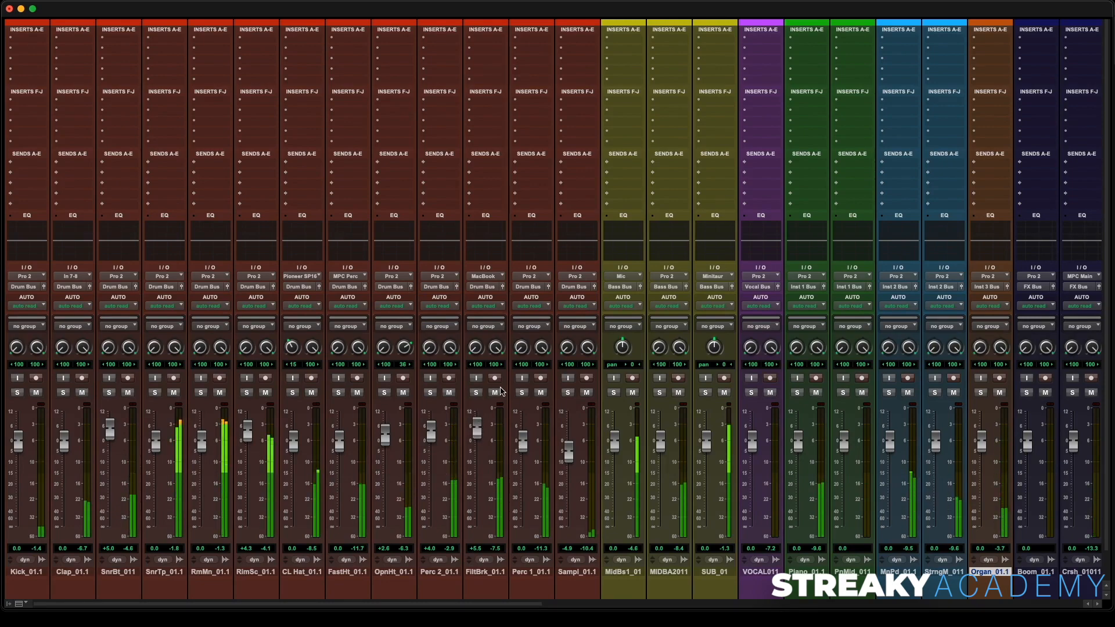
# - Unmute the MIX B bus and restart playback
pyautogui.hscroll(10, 470, 395)
pyautogui.hscroll(3, 503, 392)
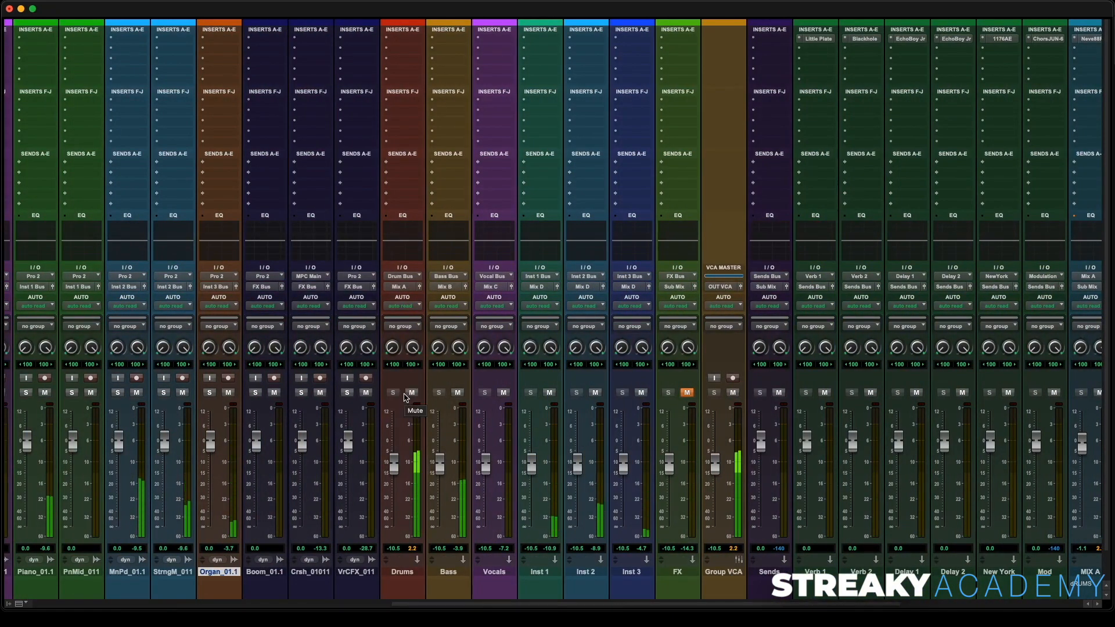
pyautogui.hscroll(4, 435, 401)
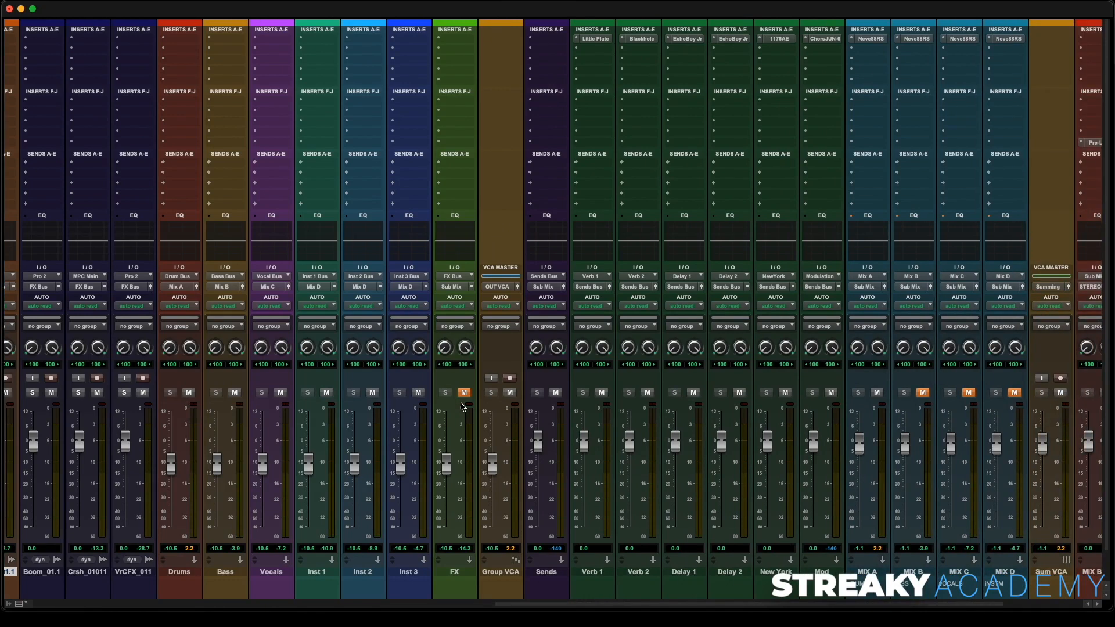
pyautogui.click(922, 394)
pyautogui.press('space')
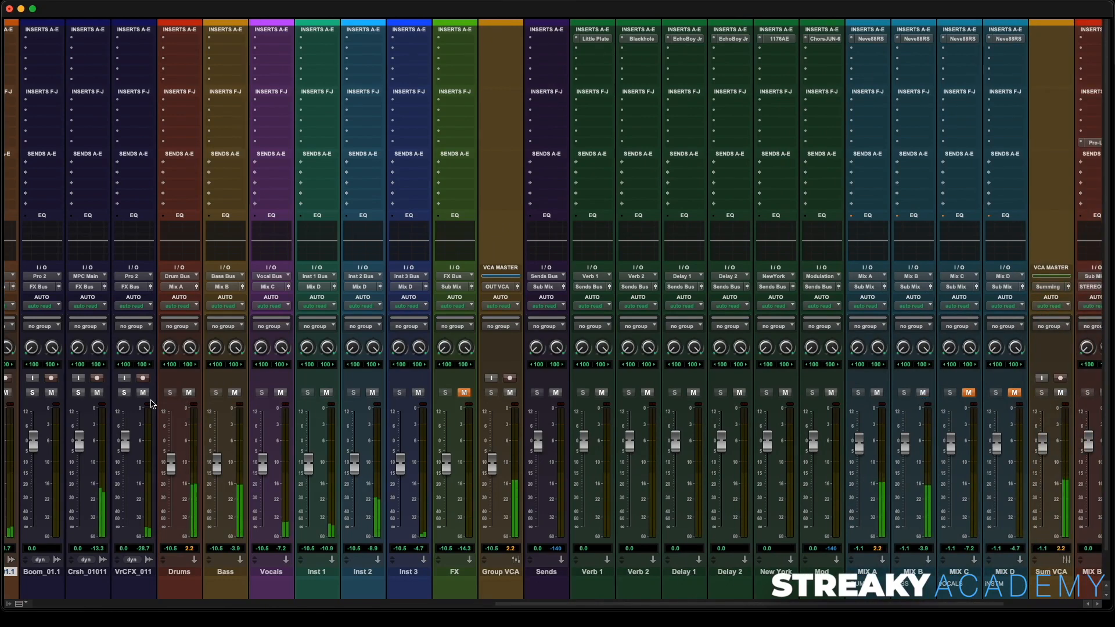
pyautogui.press('space')
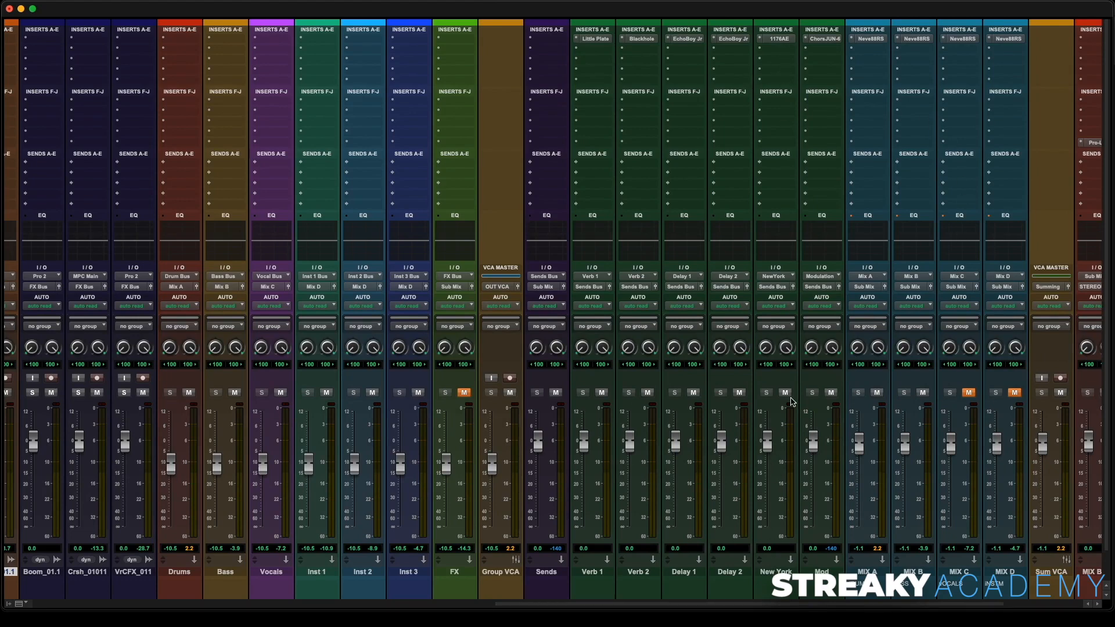
# - Open the 1176AE on the New York aux and add a Drums bus send to NewYork at about -23.1 dB
pyautogui.click(779, 40)
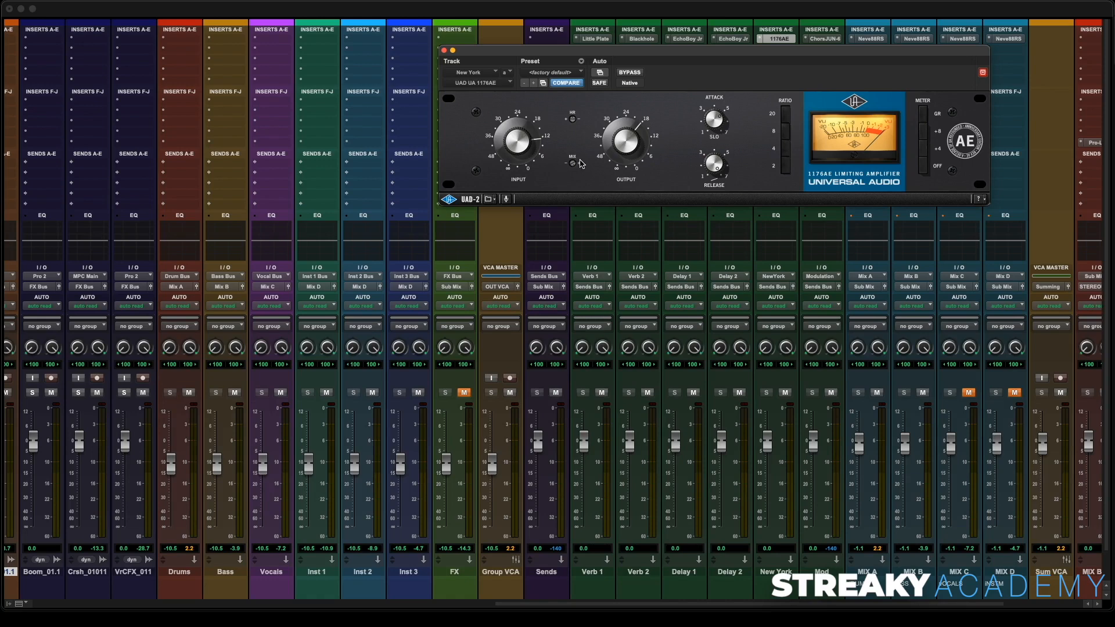
pyautogui.click(180, 167)
pyautogui.moveTo(209, 173)
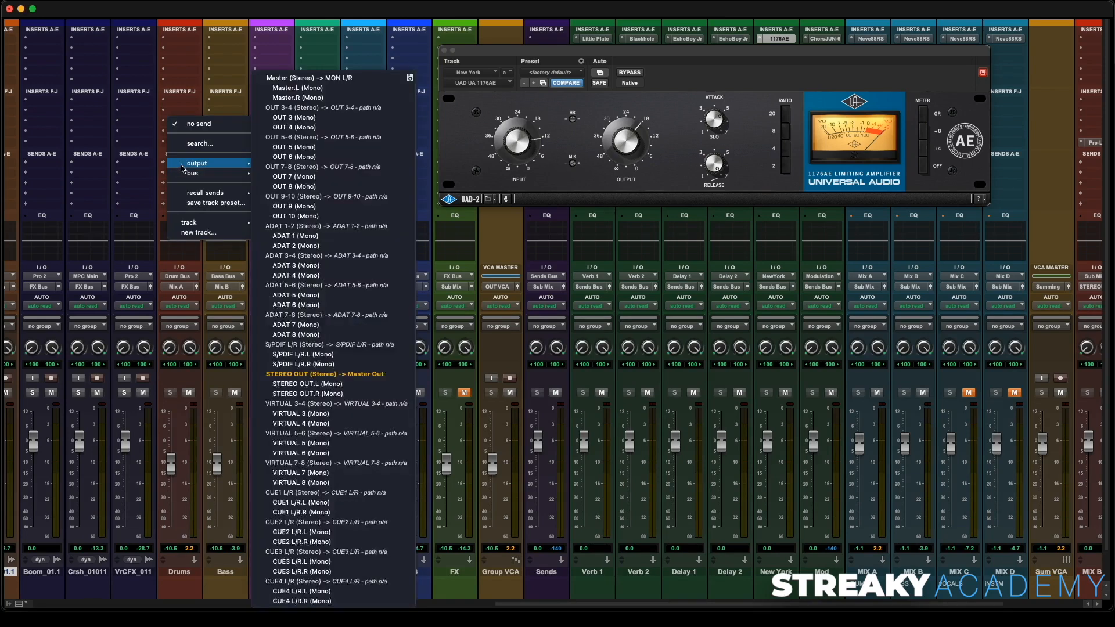
pyautogui.scroll(-1, 302, 462)
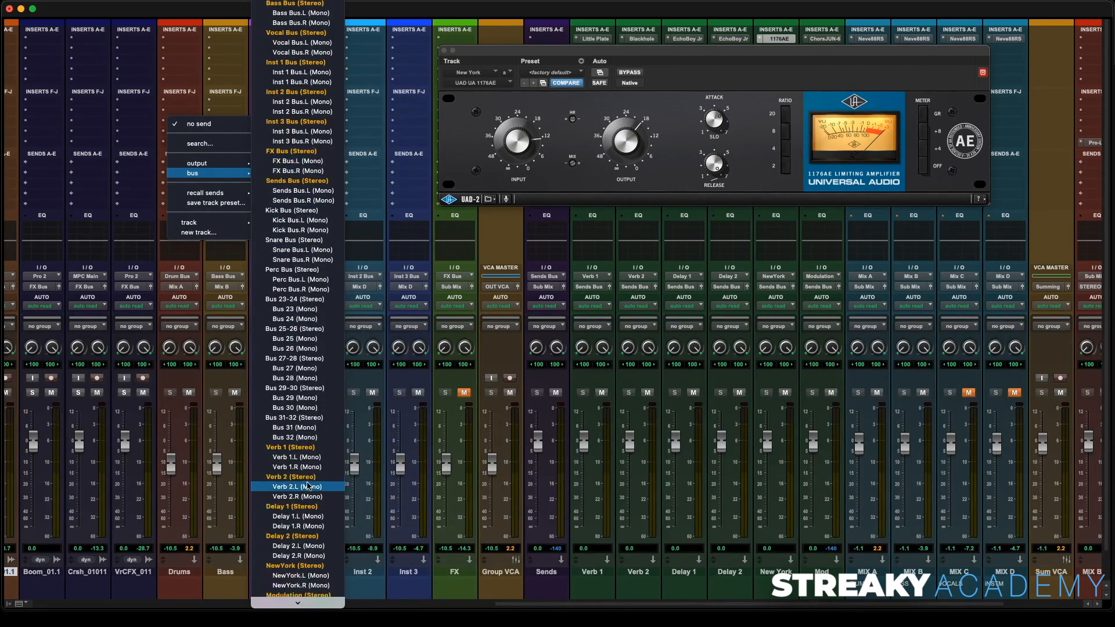
pyautogui.click(302, 489)
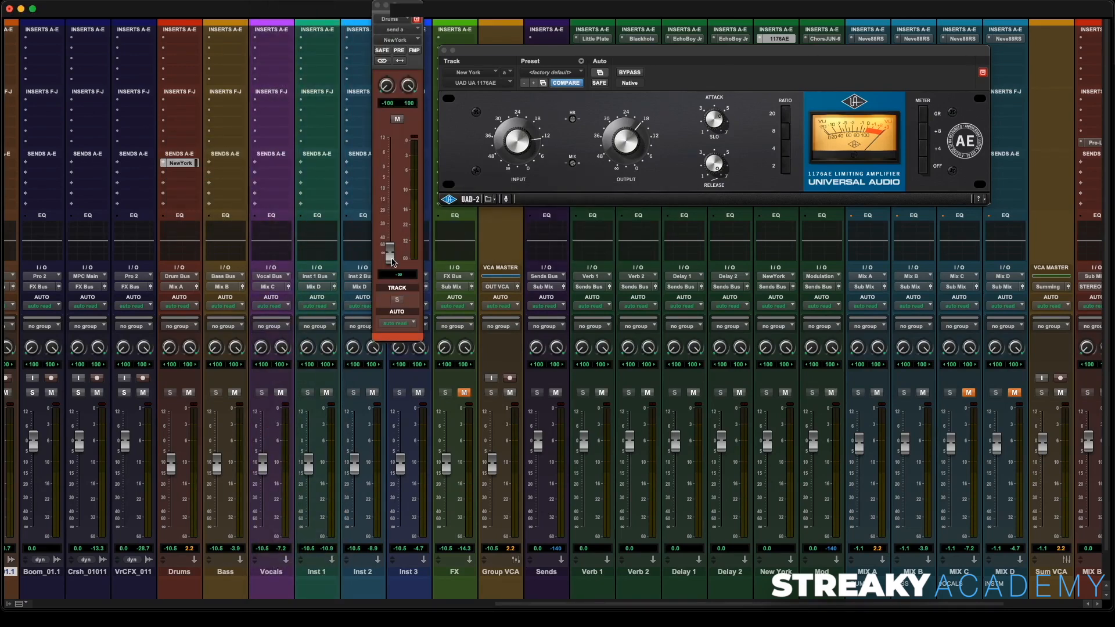
pyautogui.press('space')
pyautogui.moveTo(392, 263); pyautogui.dragTo(393, 224)
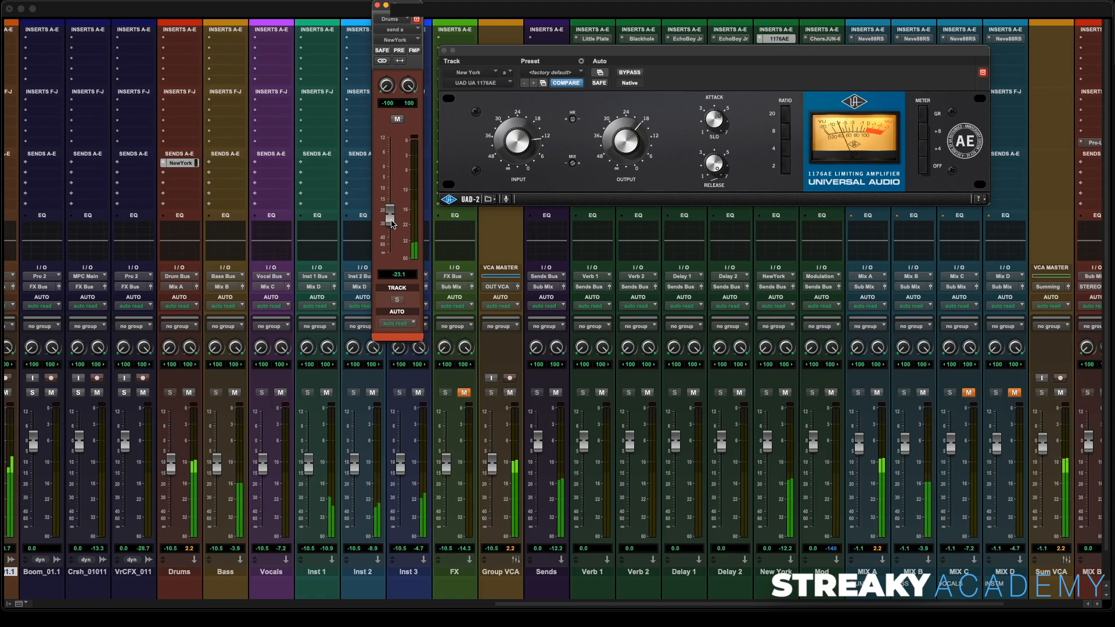
pyautogui.click(397, 119)
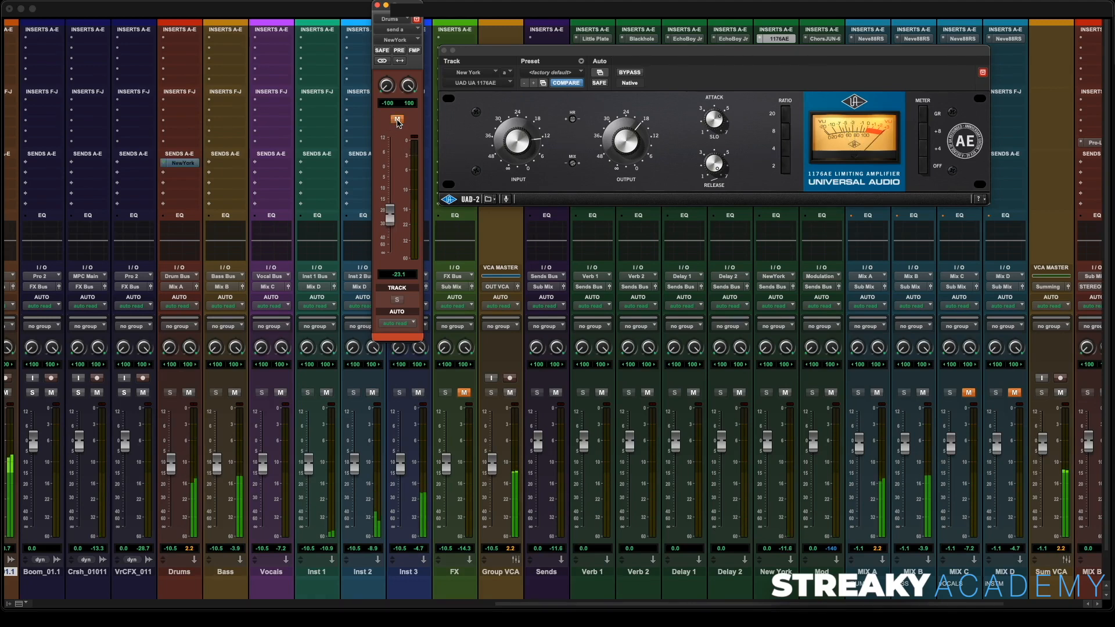
pyautogui.click(398, 120)
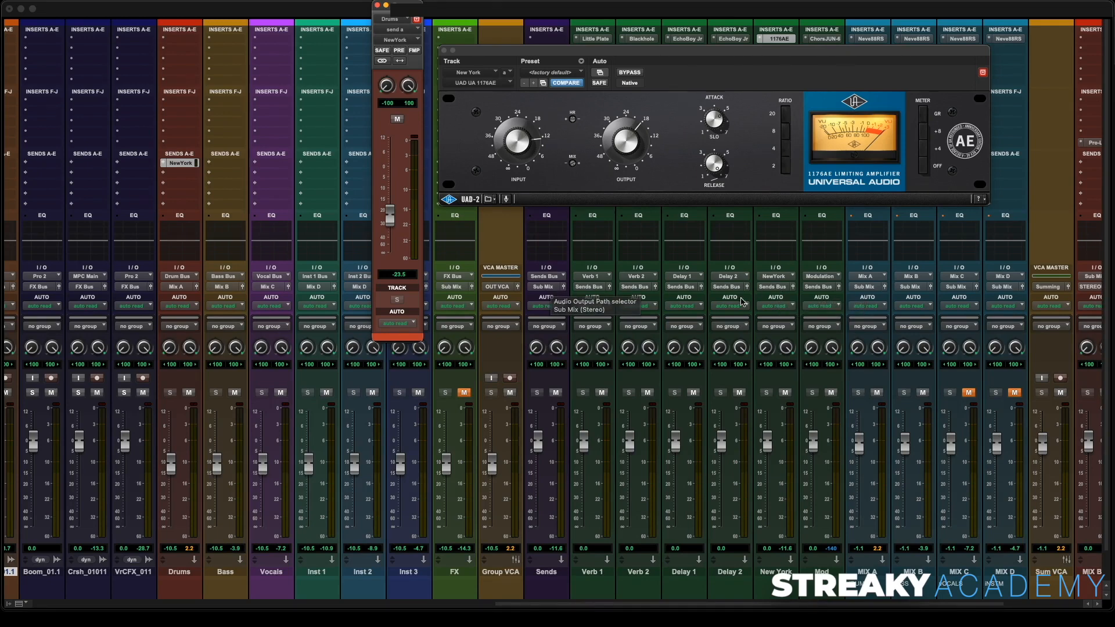
# - Route the New York aux output to Mix A
pyautogui.click(775, 287)
pyautogui.moveTo(781, 297)
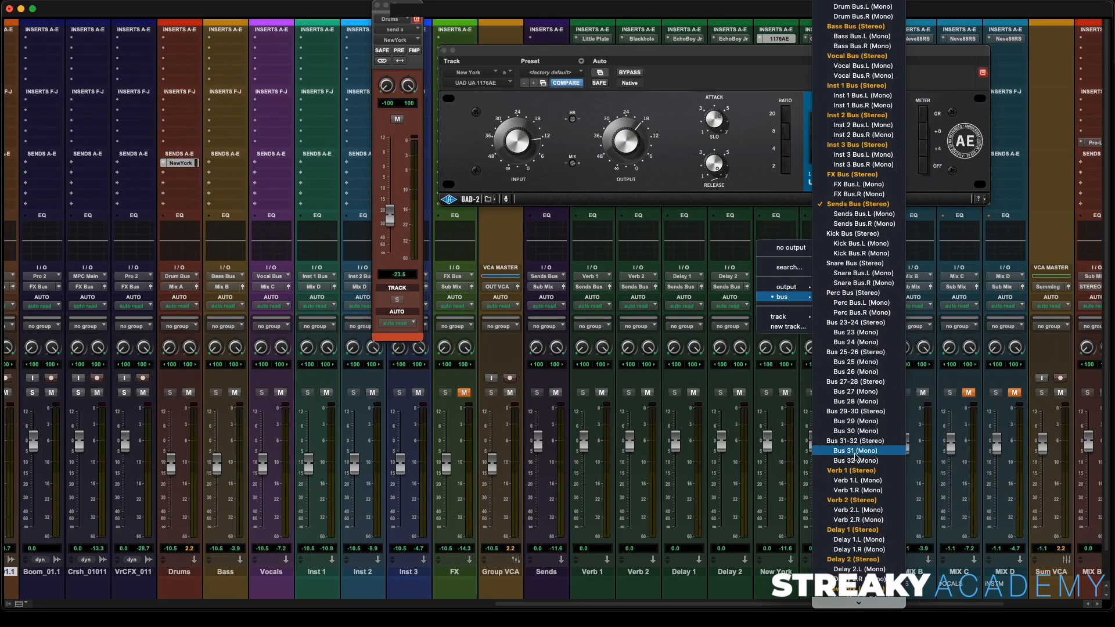
pyautogui.scroll(-15, 854, 604)
pyautogui.scroll(-10, 849, 604)
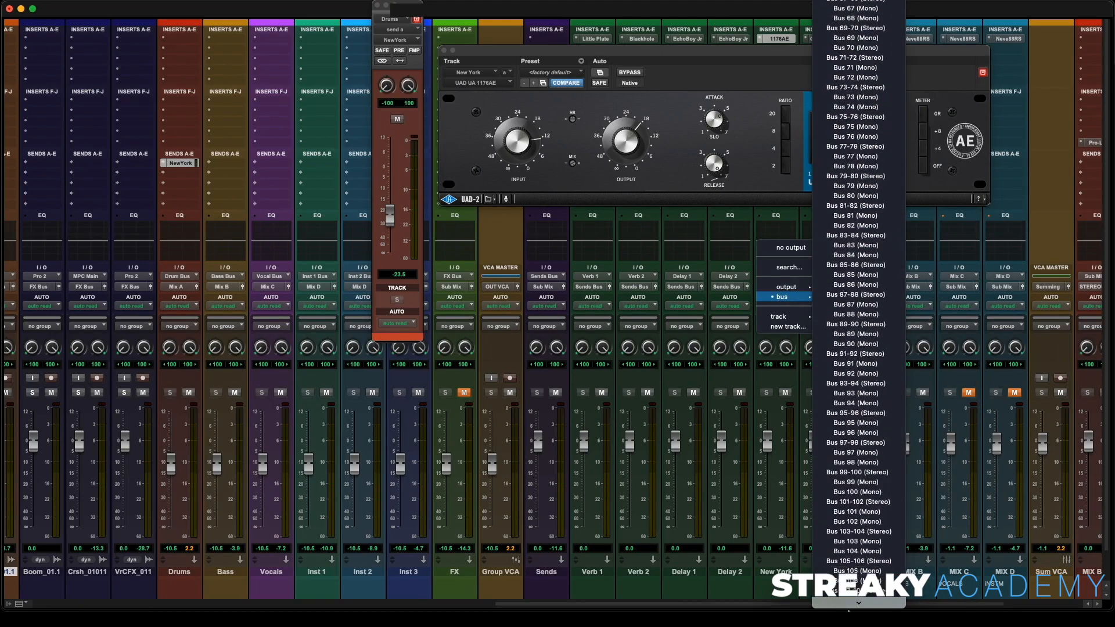
pyautogui.click(848, 463)
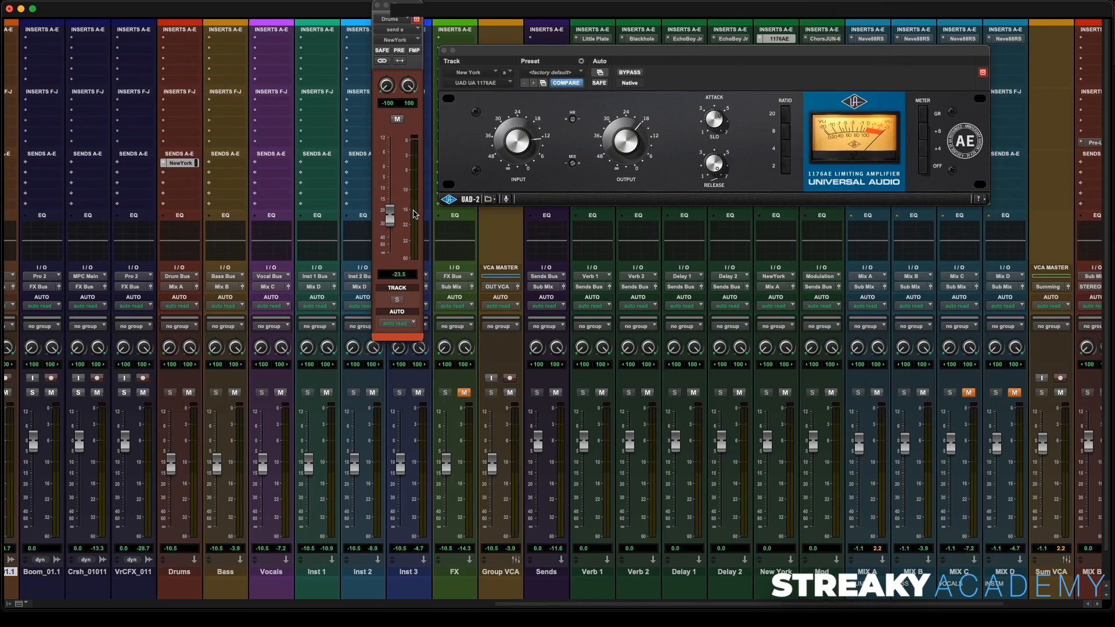
# - Close the 1176AE window and A/B the Drums-to-NewYork send by muting and unmuting it
pyautogui.hscroll(5, 647, 309)
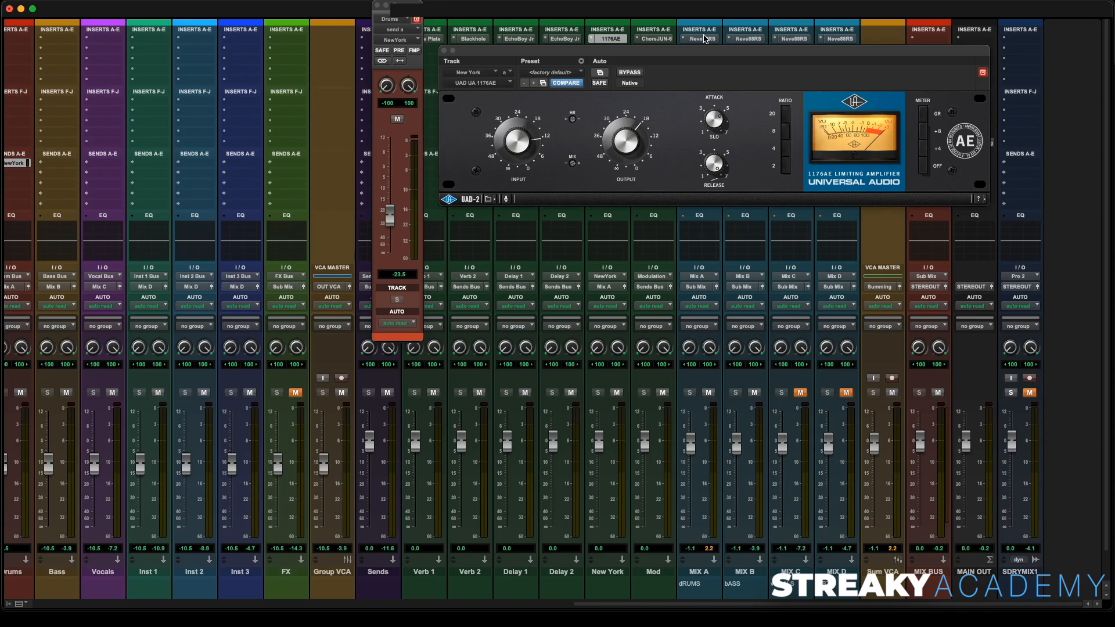
pyautogui.press('space')
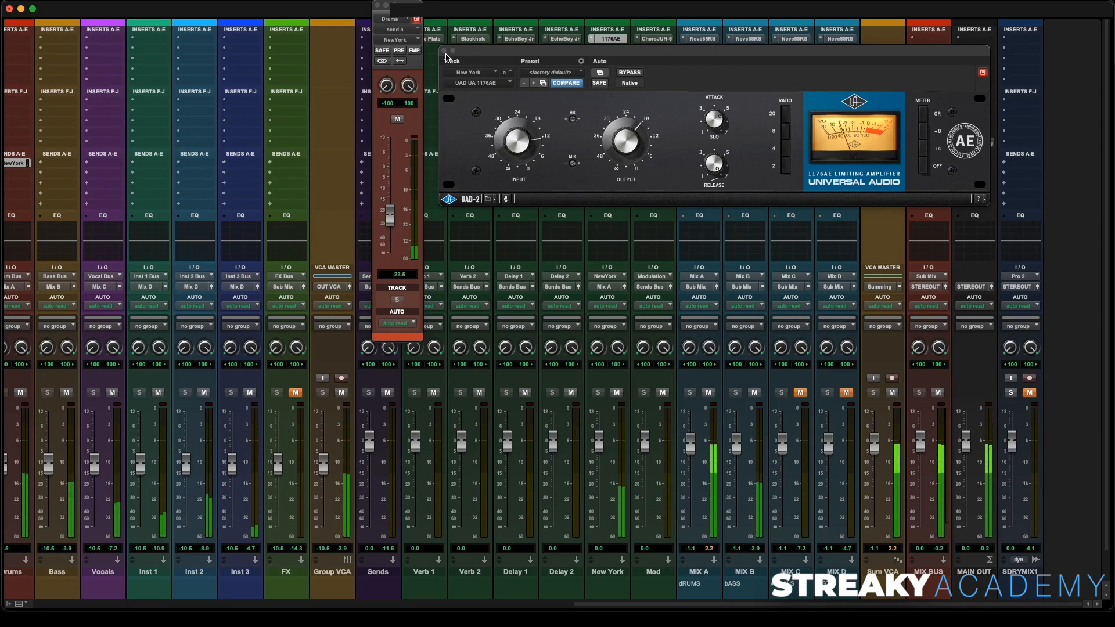
pyautogui.click(445, 51)
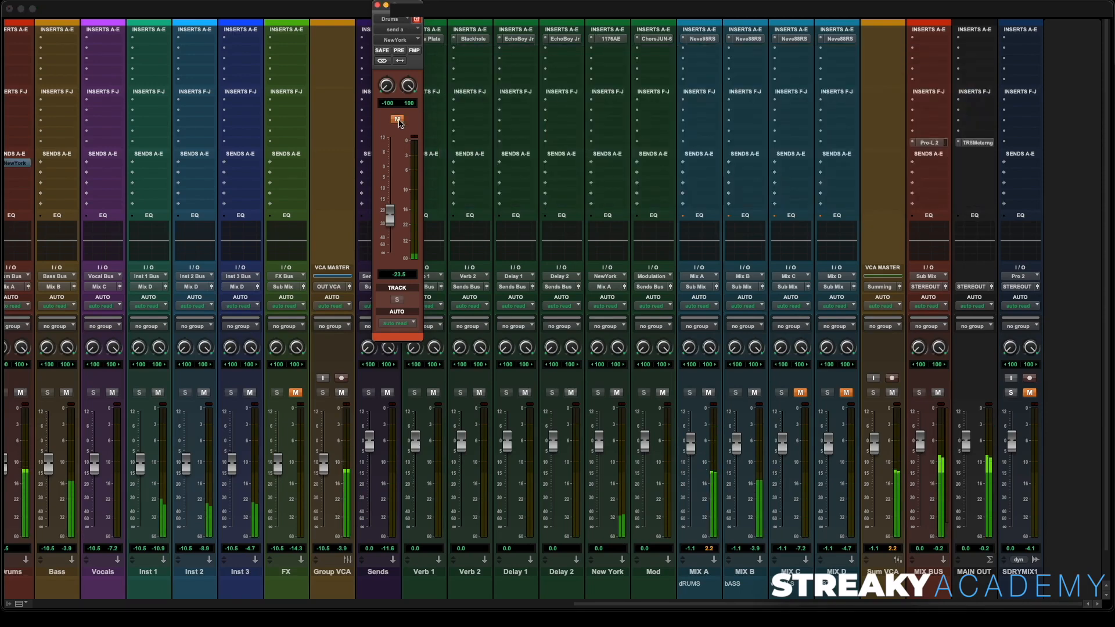
pyautogui.click(398, 120)
pyautogui.click(397, 120)
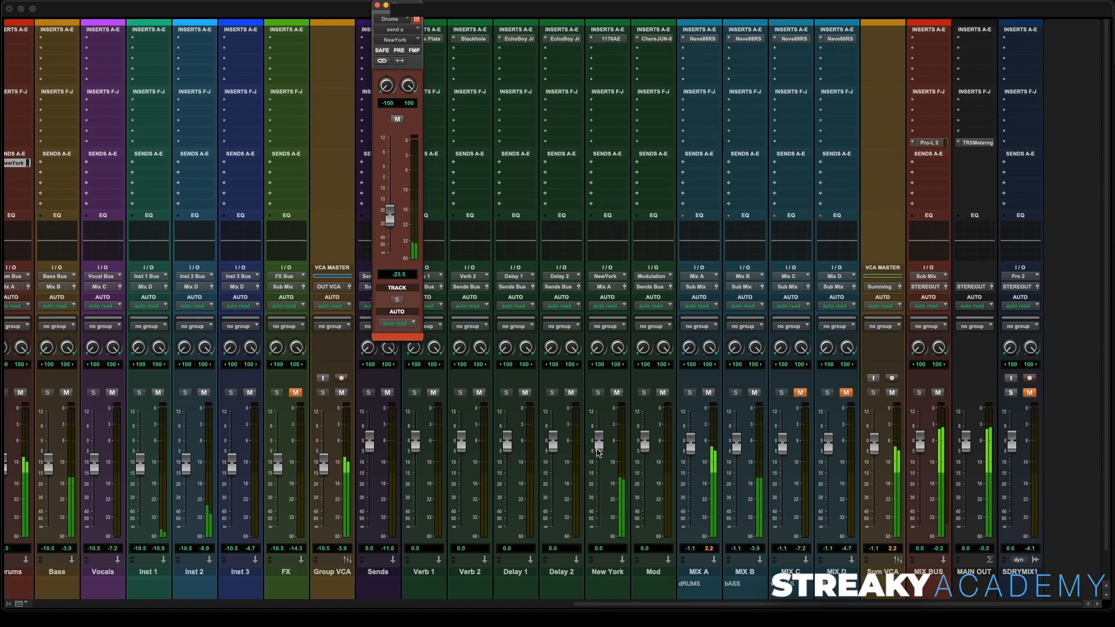
# - Lower the New York aux fader to about -7.3 dB, check it with a mute toggle, and close the send window
pyautogui.moveTo(598, 452); pyautogui.dragTo(602, 468)
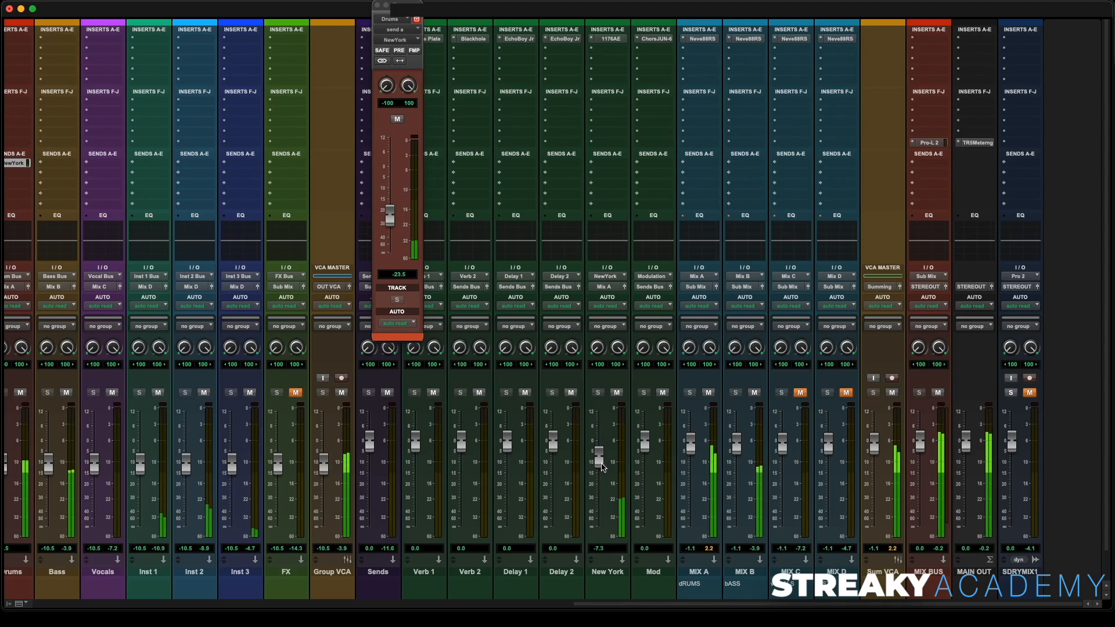
pyautogui.click(614, 394)
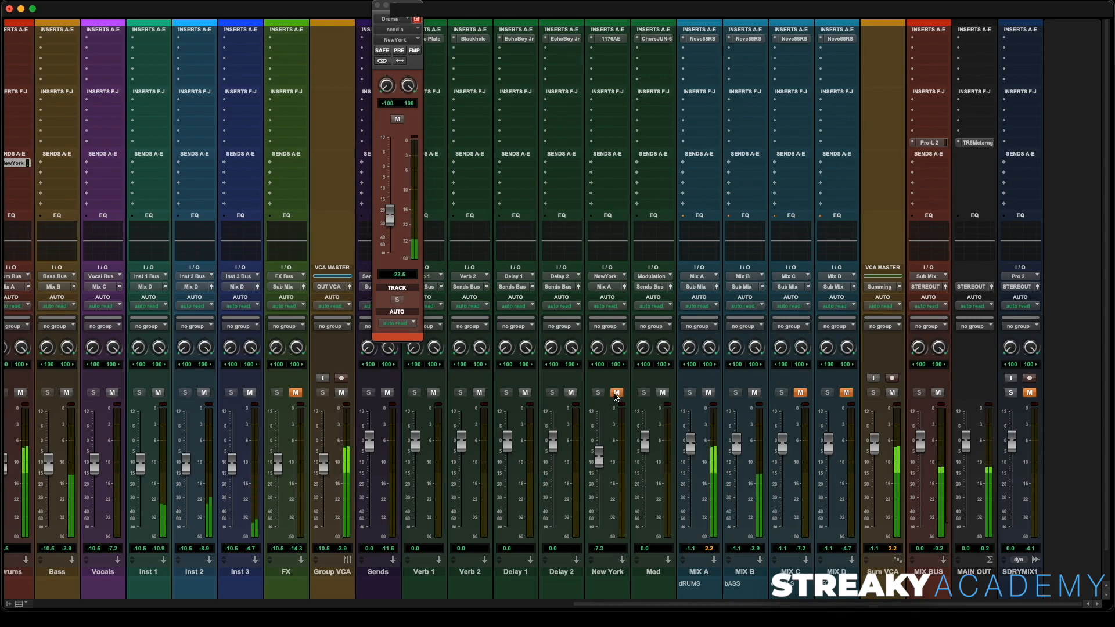
pyautogui.click(614, 394)
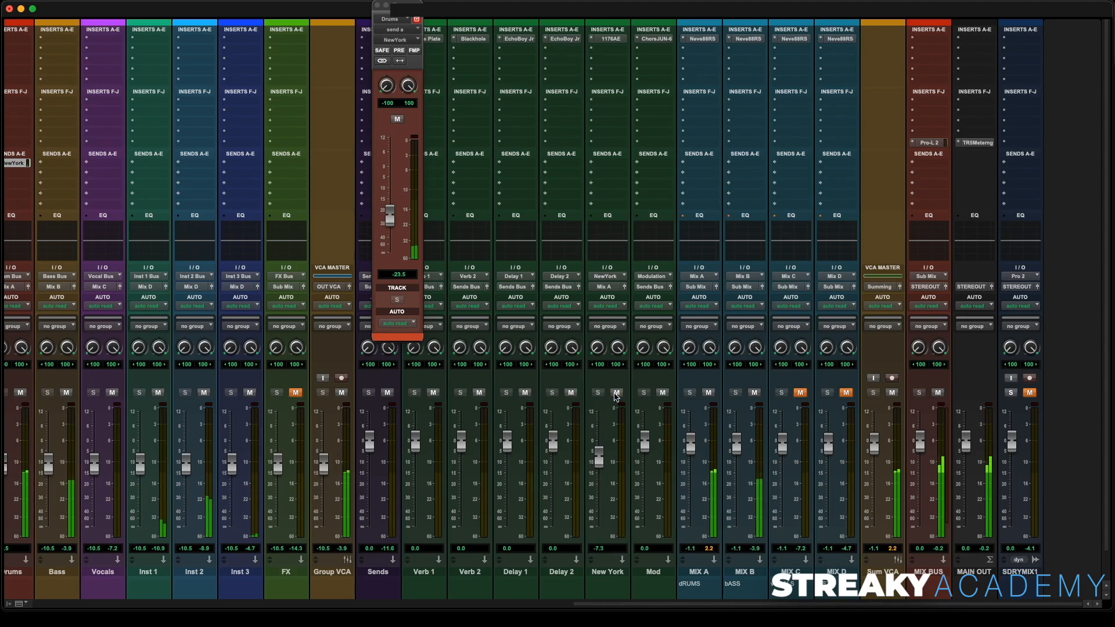
pyautogui.click(377, 5)
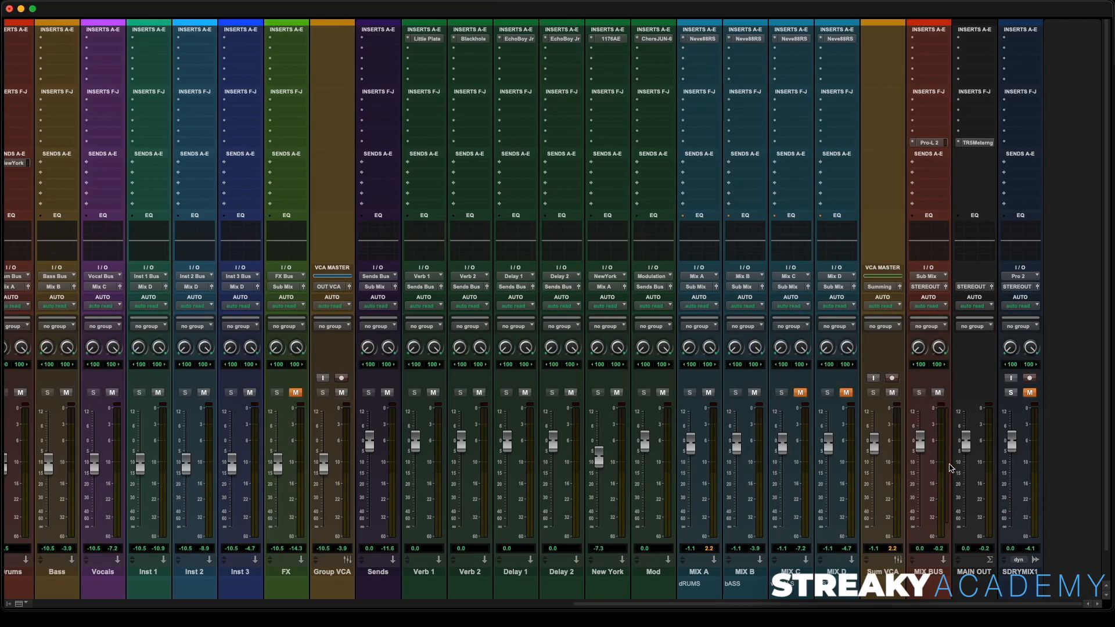
# - Unmute the MIX C and MIX D buses, start playback, and lower the Sum VCA to about -2.5 dB
pyautogui.click(800, 393)
pyautogui.click(846, 393)
pyautogui.press('space')
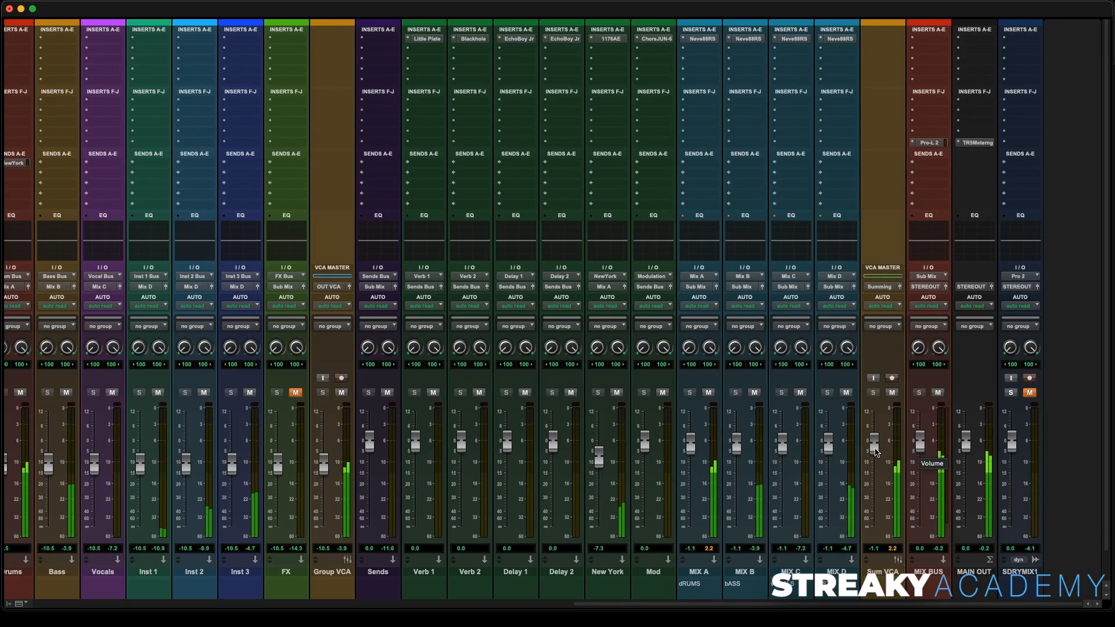
pyautogui.moveTo(876, 453); pyautogui.dragTo(872, 455)
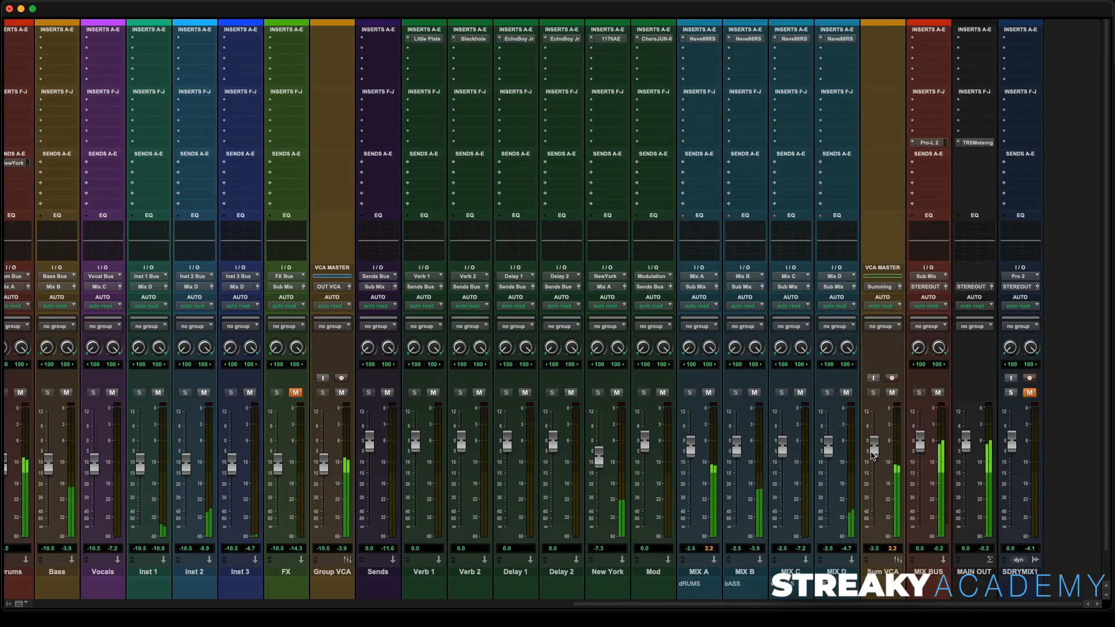
# - Briefly solo and unmute the SDRYMIX1 reference track to compare it against the mix
pyautogui.click(1012, 393)
pyautogui.click(1031, 393)
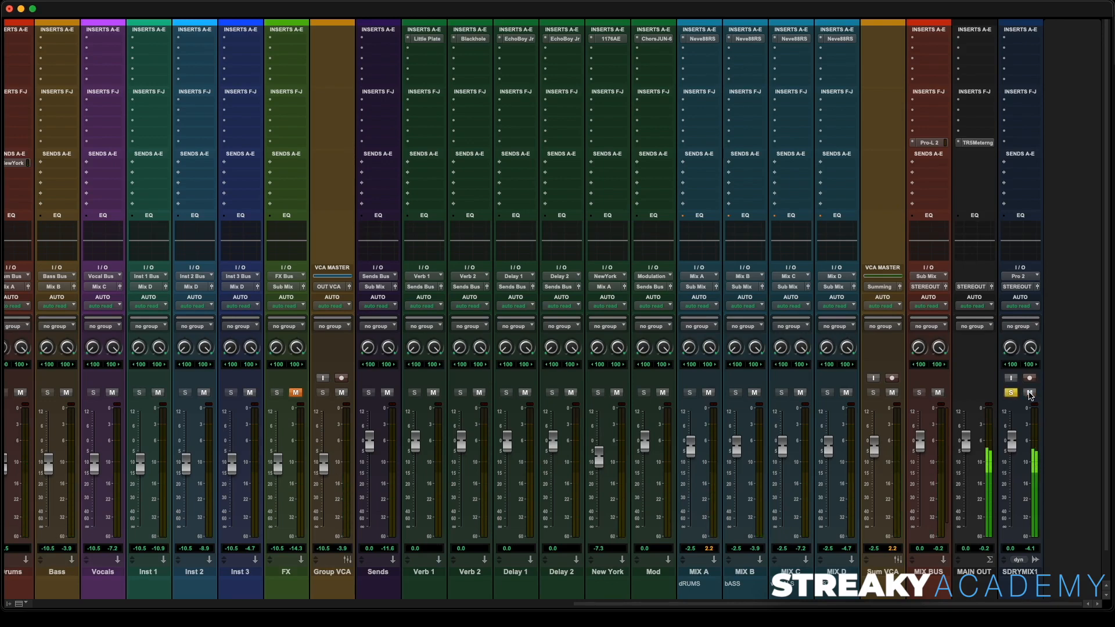
pyautogui.click(1031, 393)
pyautogui.click(1011, 393)
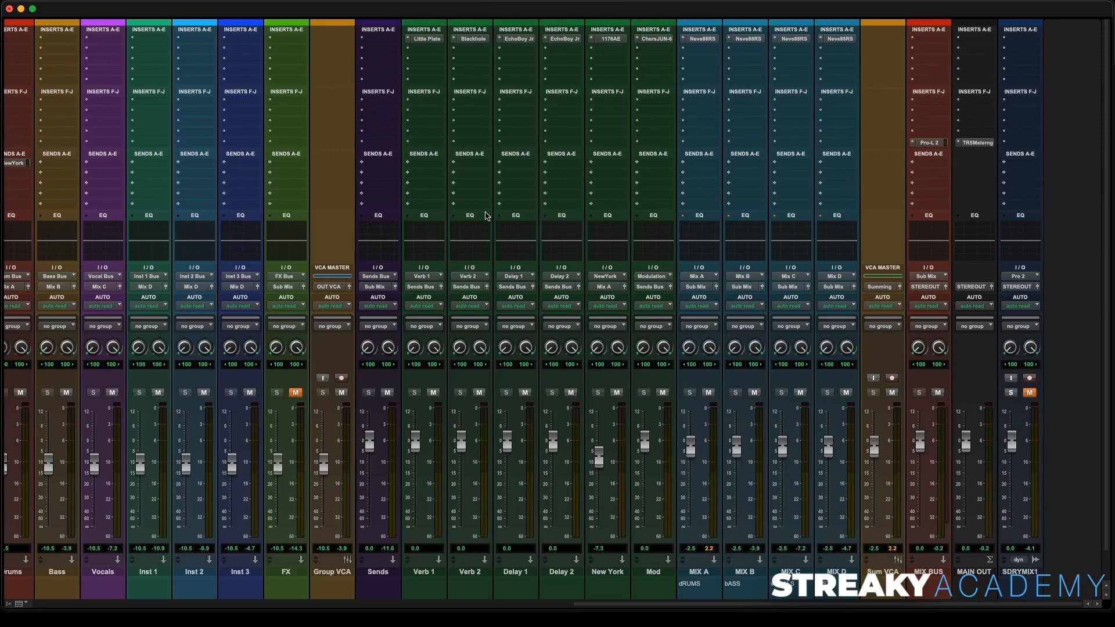
pyautogui.hscroll(-15, 486, 216)
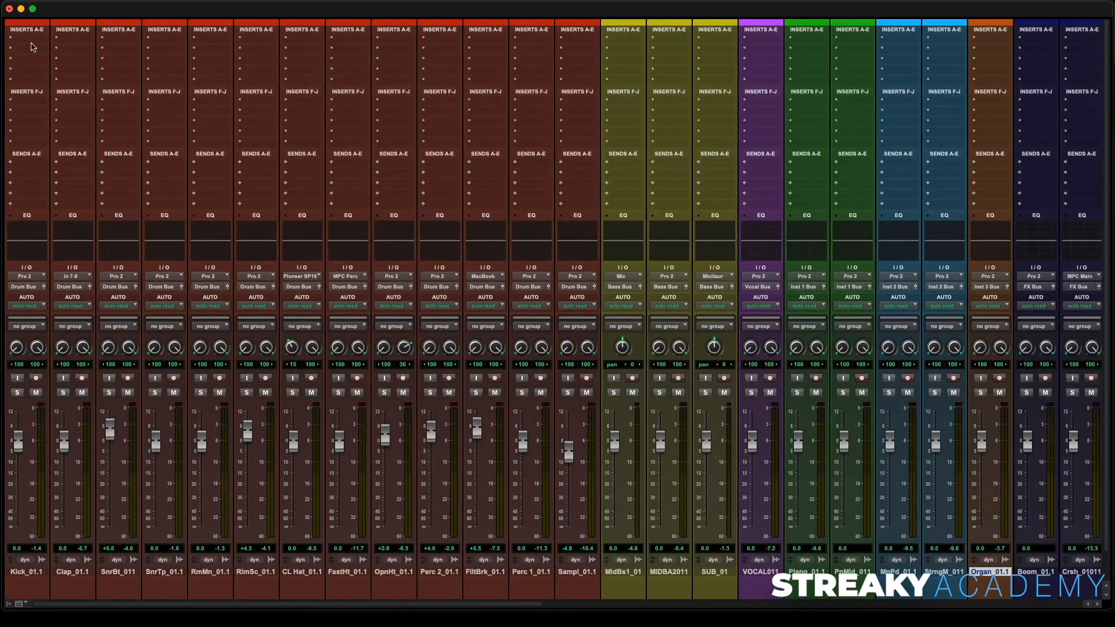
pyautogui.hscroll(5, 726, 106)
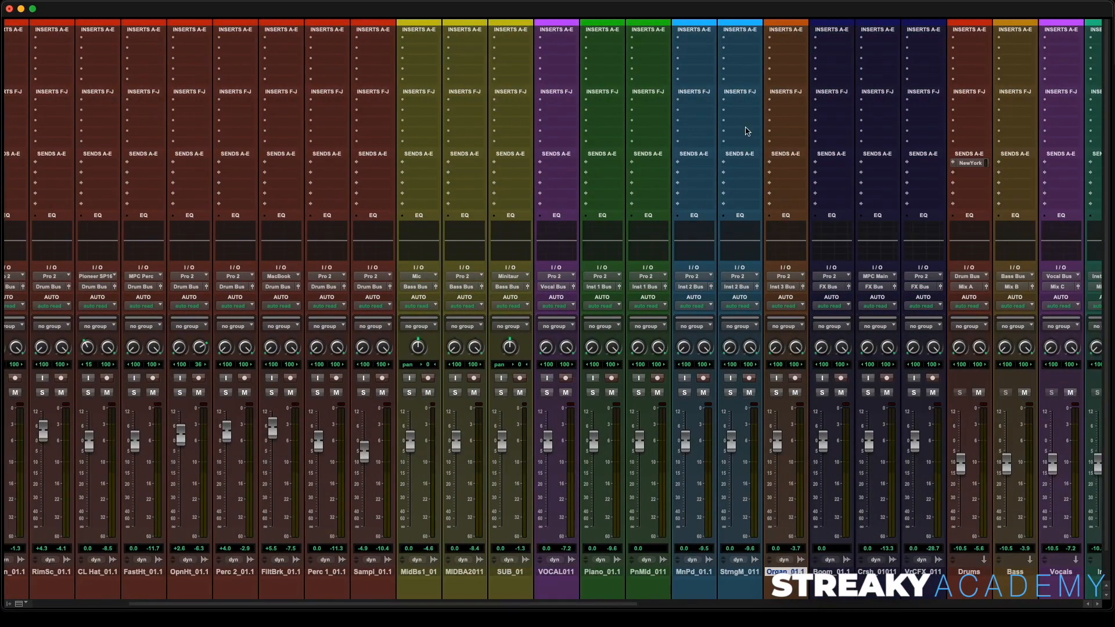
# - Insert FabFilter Pro-Q 3 on the first insert slot of the Kick_01.1 track
pyautogui.hscroll(10, 747, 131)
pyautogui.hscroll(6, 946, 61)
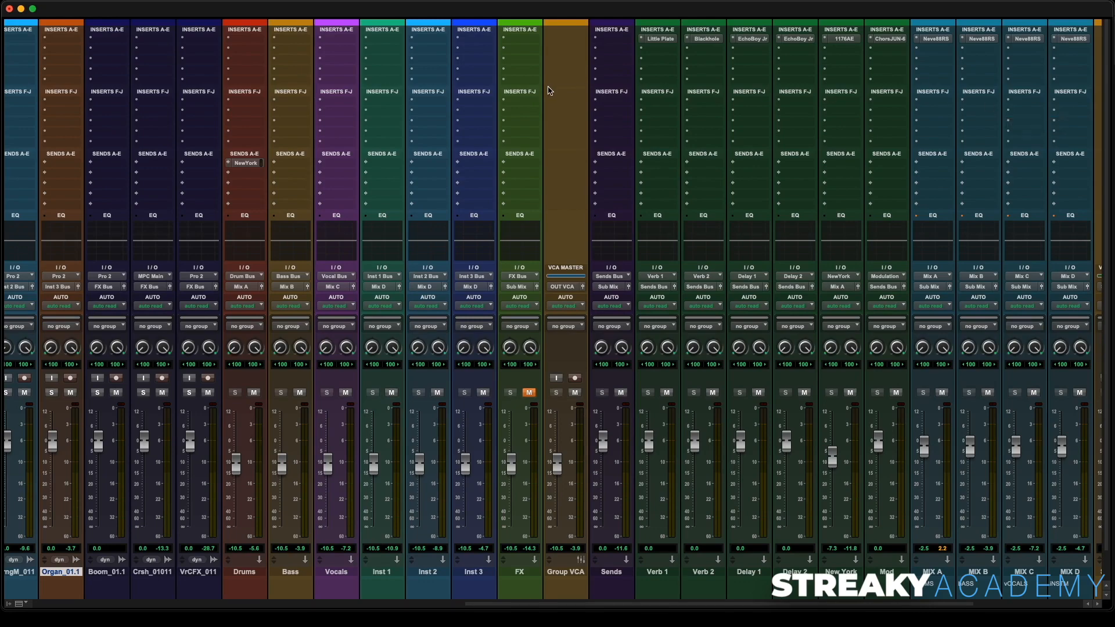
pyautogui.hscroll(-20, 549, 90)
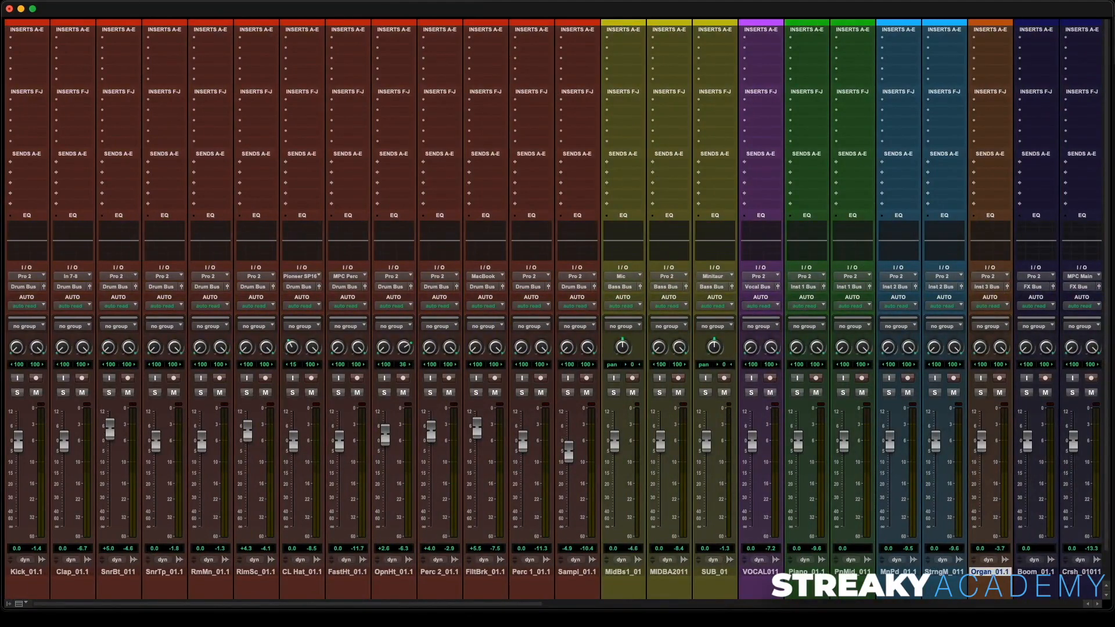
pyautogui.click(29, 41)
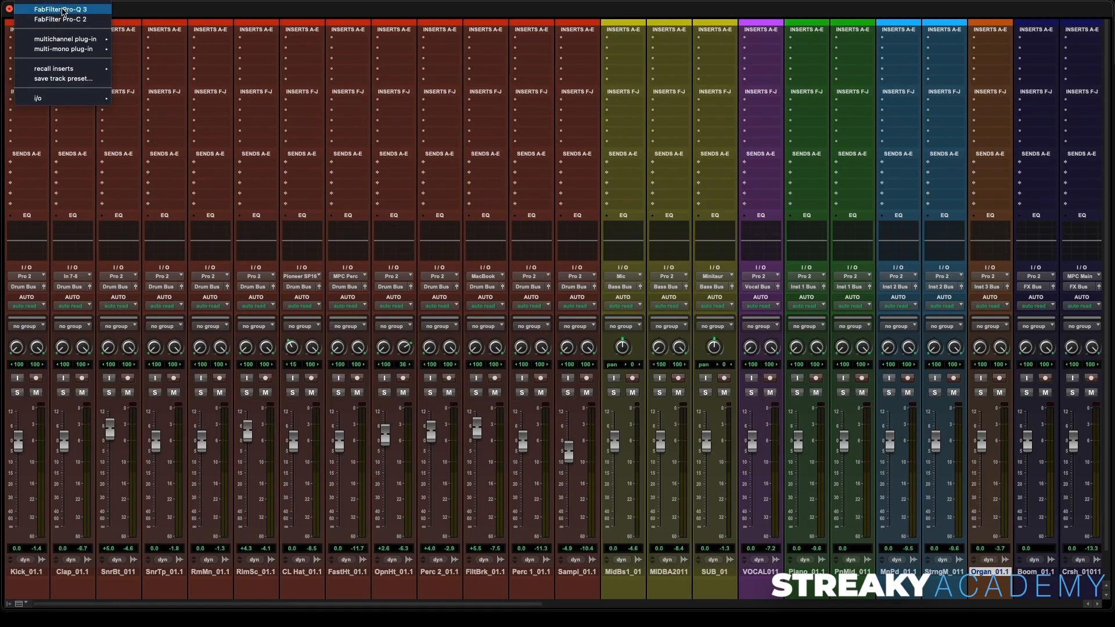
pyautogui.press('Escape')
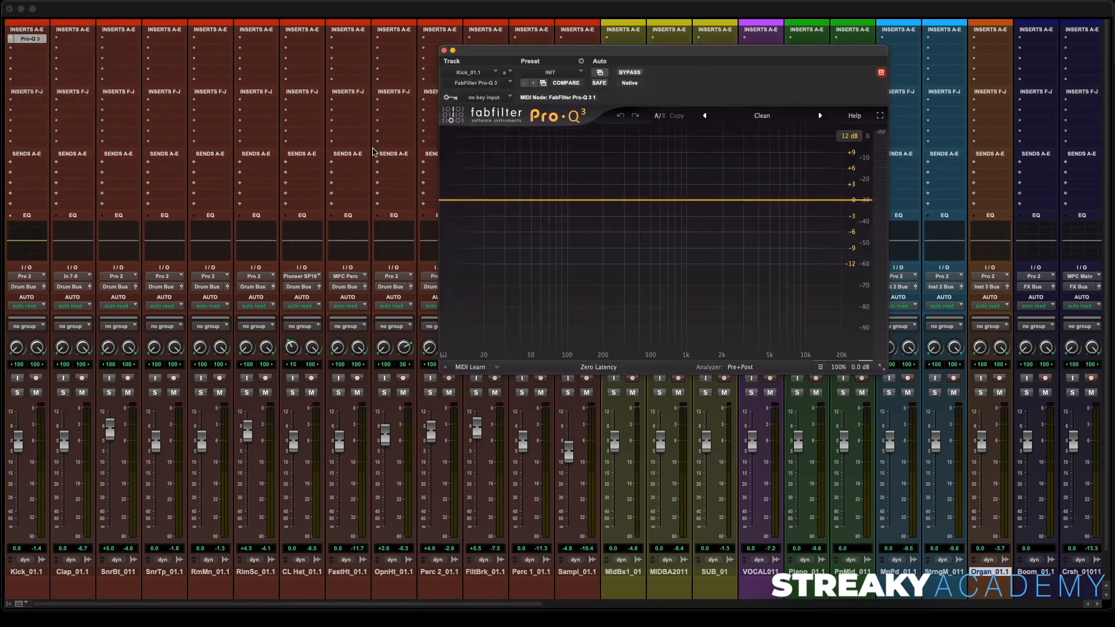
# - Solo the kick, start playback, and add a bell boost of about +2.6 dB around 58 Hz
pyautogui.click(18, 393)
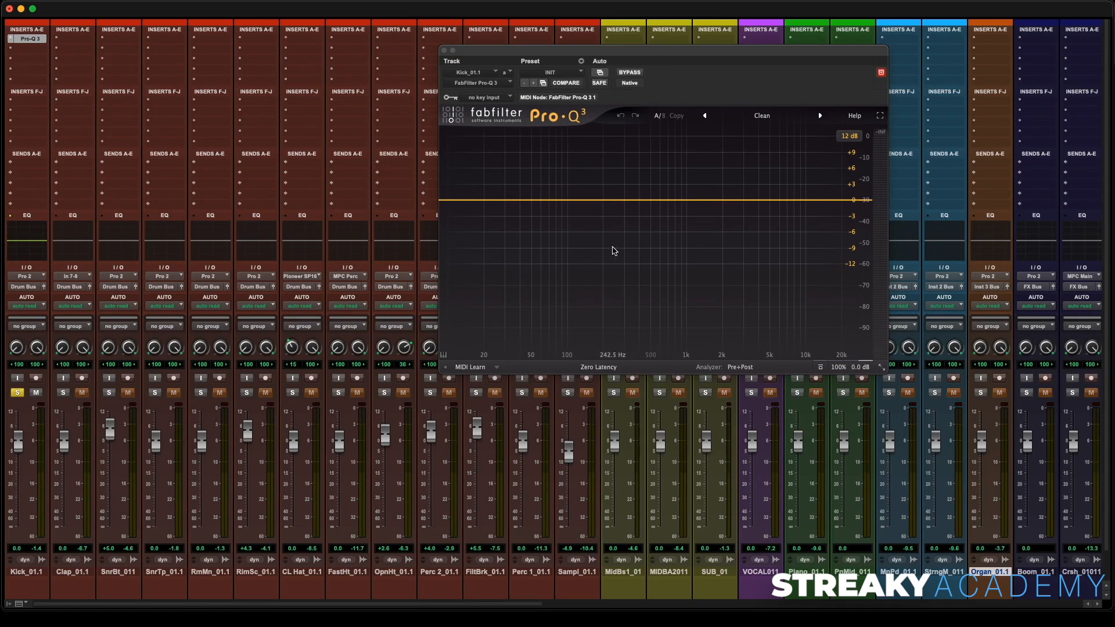
pyautogui.press('space')
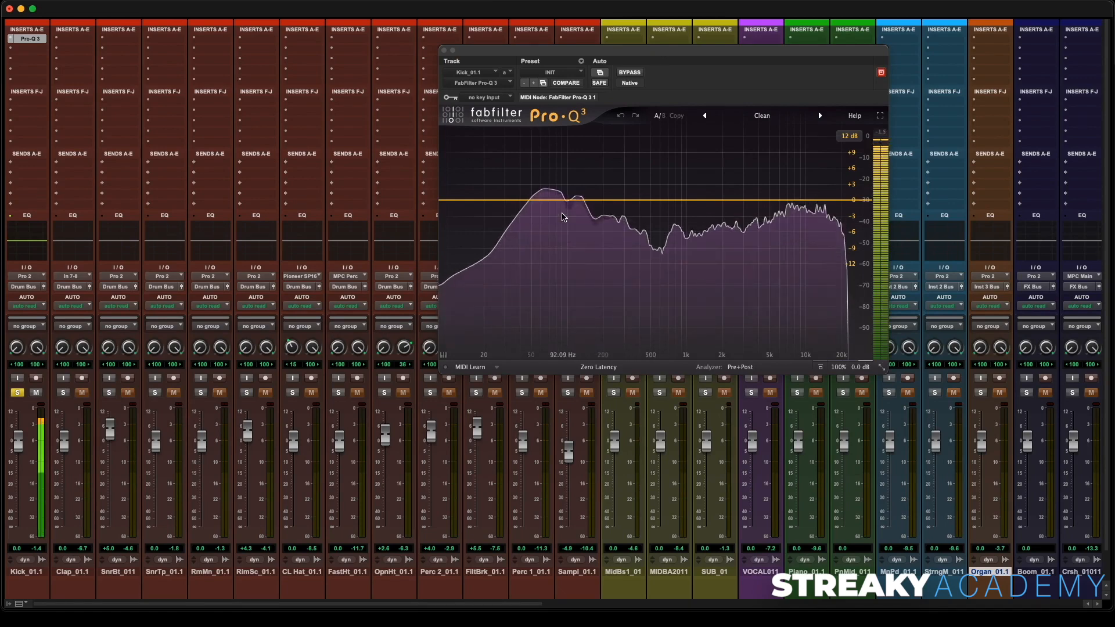
pyautogui.moveTo(562, 214)
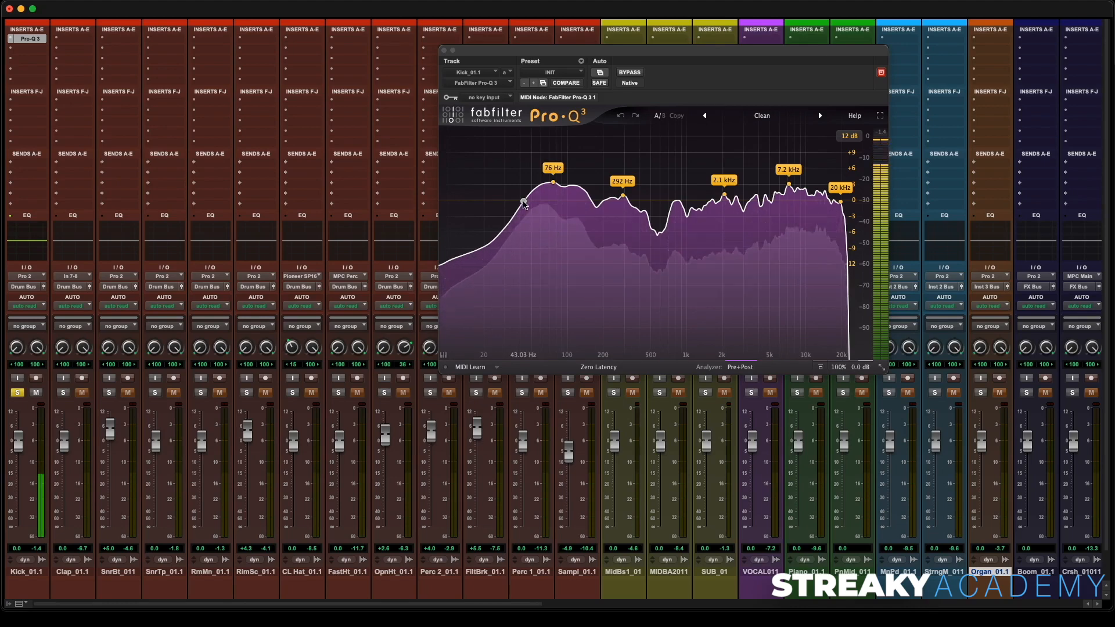
pyautogui.click(559, 198)
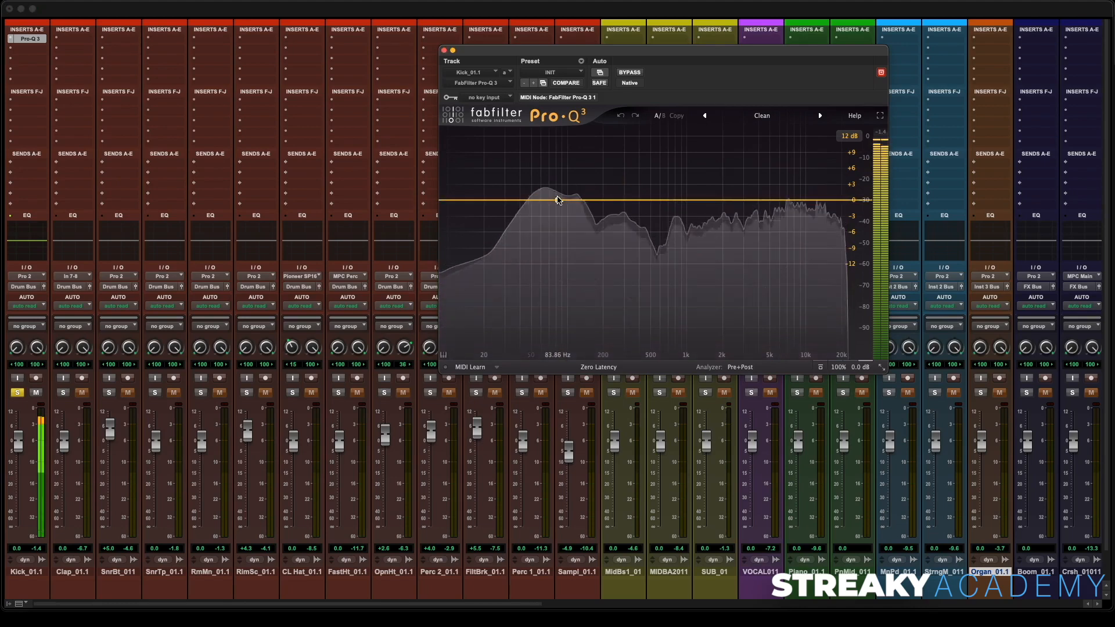
pyautogui.moveTo(559, 200); pyautogui.dragTo(538, 187)
pyautogui.moveTo(620, 312); pyautogui.dragTo(627, 284)
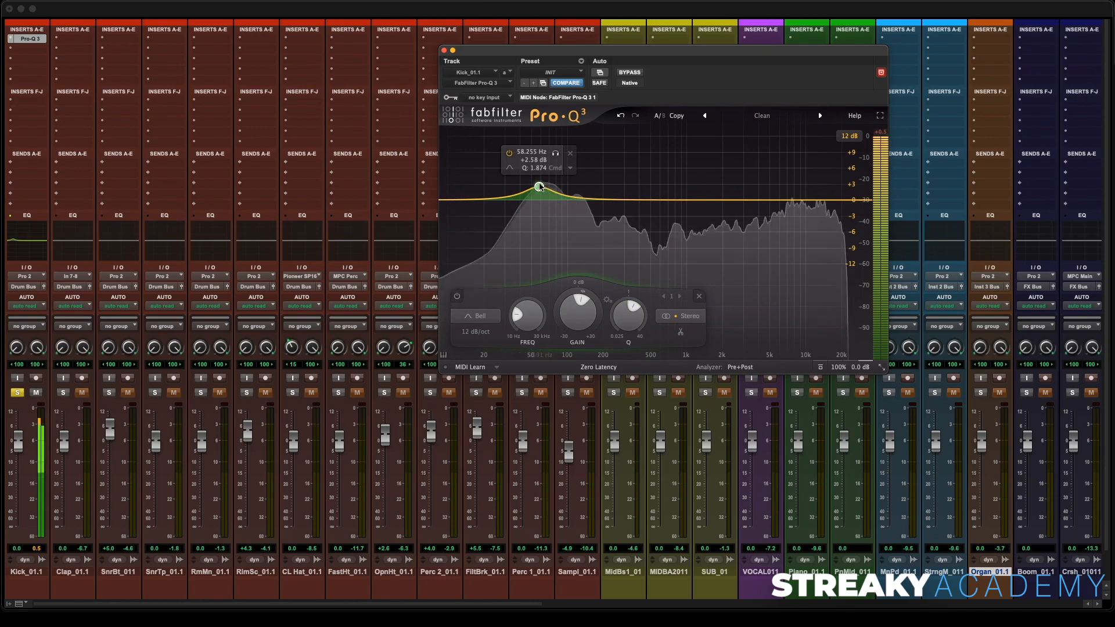
# - Add a second band as a 72 dB/oct low cut and move it just below the kick's low boost
pyautogui.moveTo(539, 187); pyautogui.dragTo(486, 216)
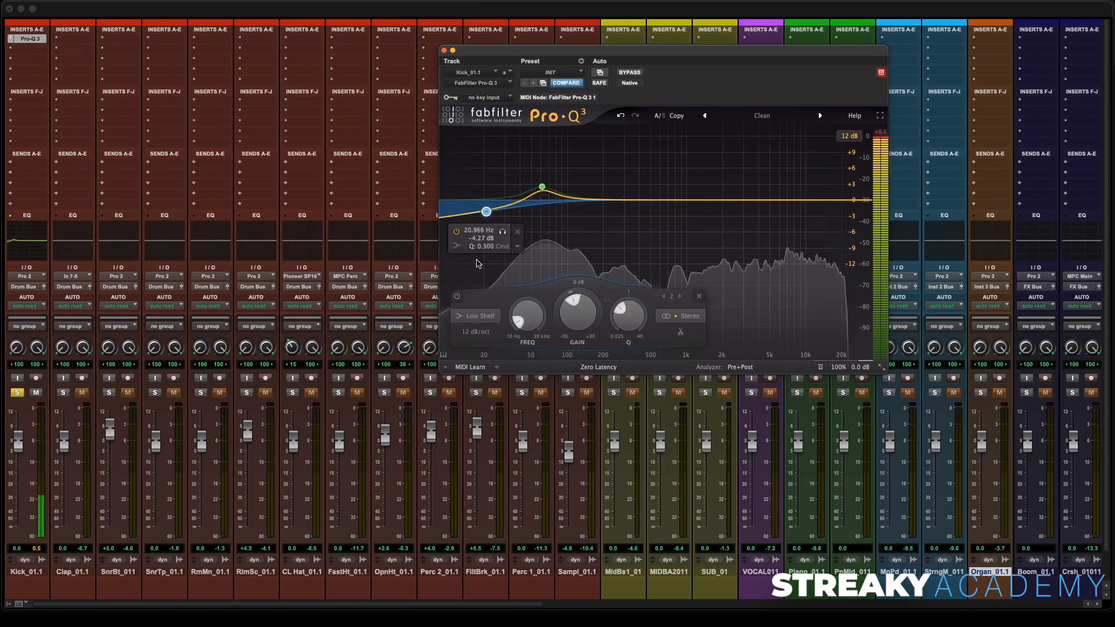
pyautogui.click(455, 246)
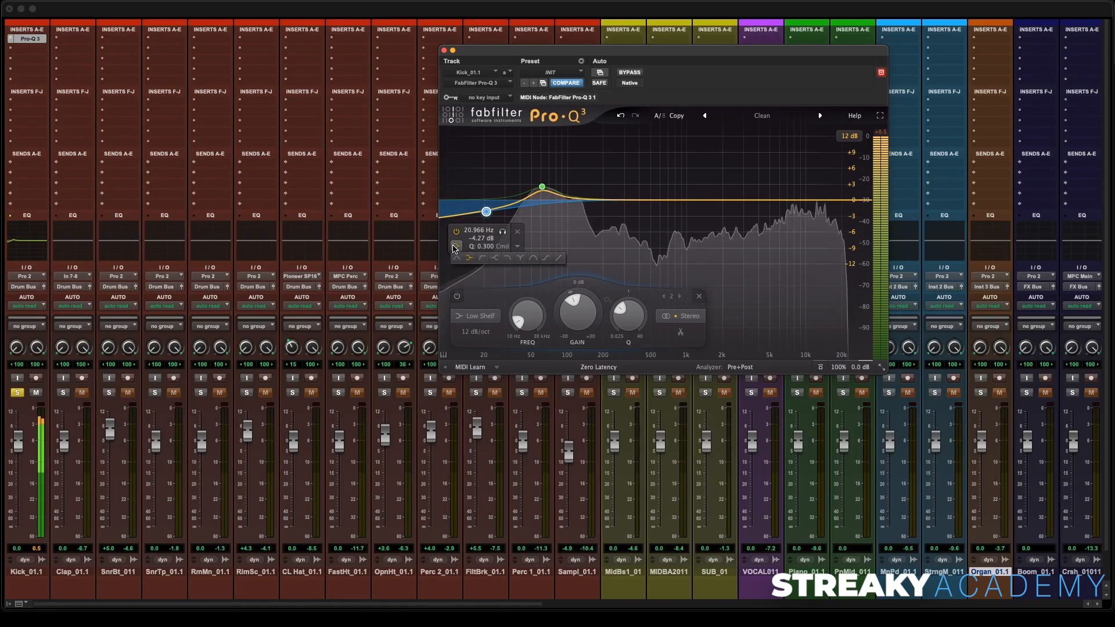
pyautogui.click(483, 258)
pyautogui.click(481, 336)
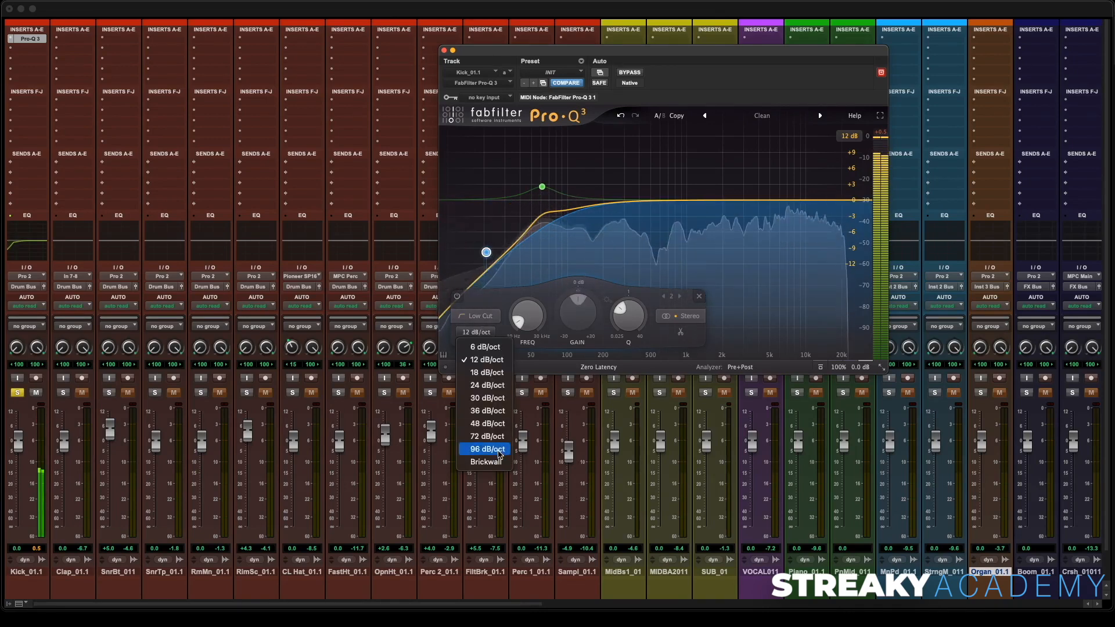
pyautogui.click(487, 436)
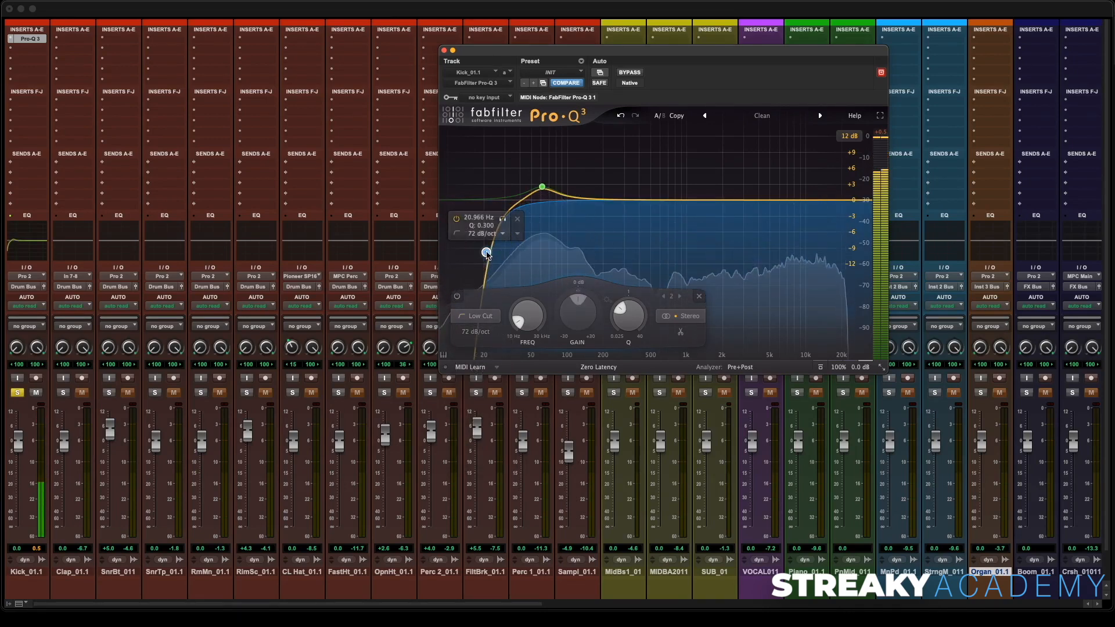
pyautogui.moveTo(481, 244); pyautogui.dragTo(504, 229)
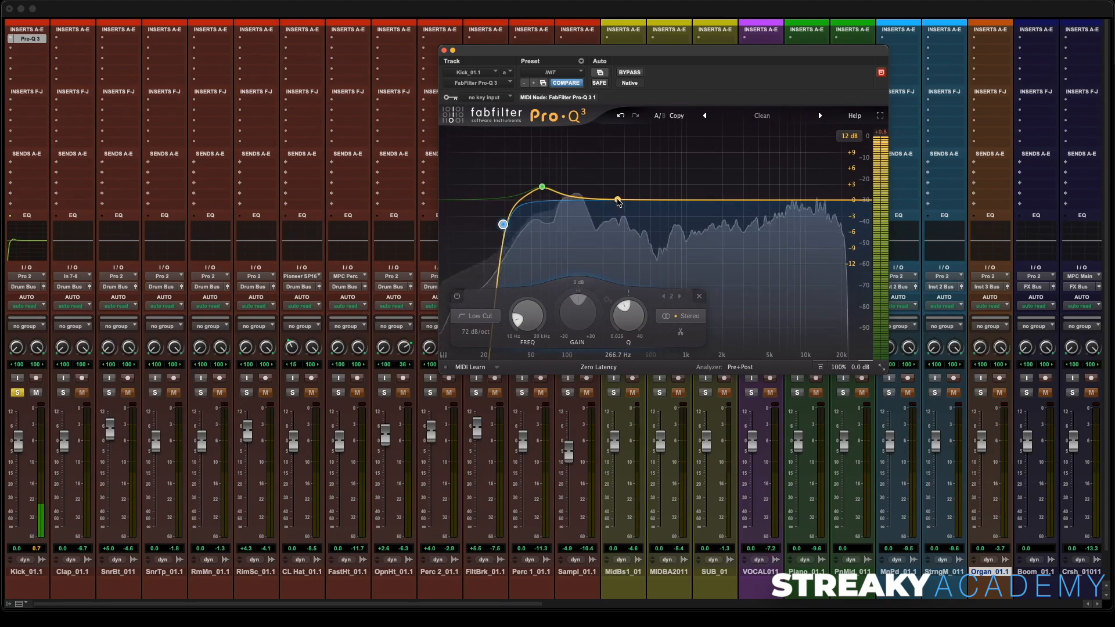
# - Add a narrow bell cut of about -3.7 dB at 266.5 Hz with a Q of about 3.8
pyautogui.moveTo(618, 202); pyautogui.dragTo(601, 219)
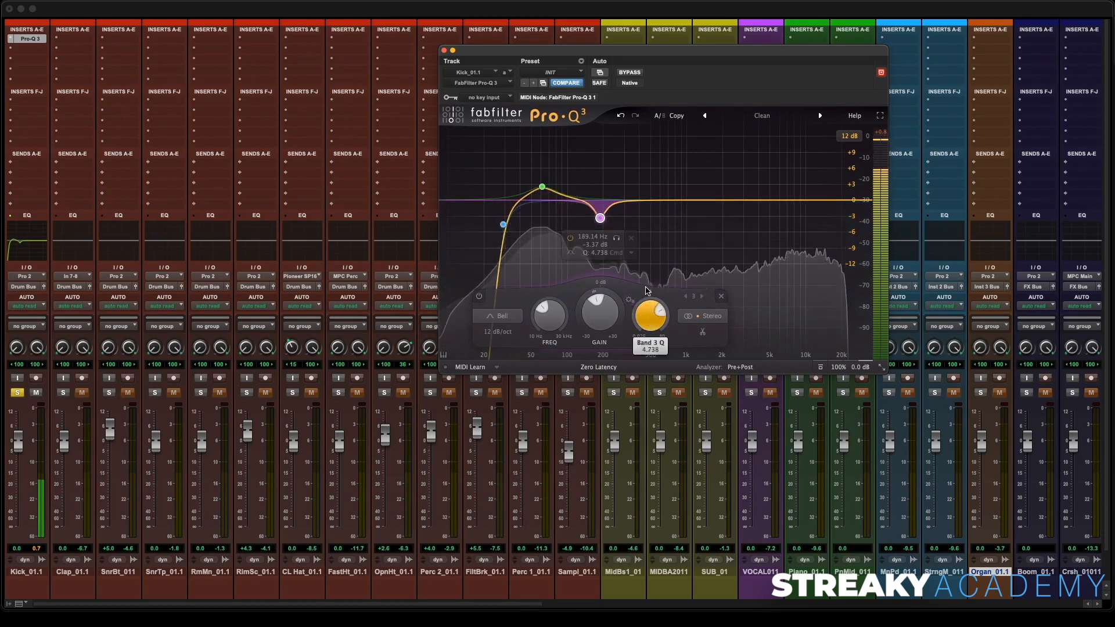
pyautogui.moveTo(613, 230)
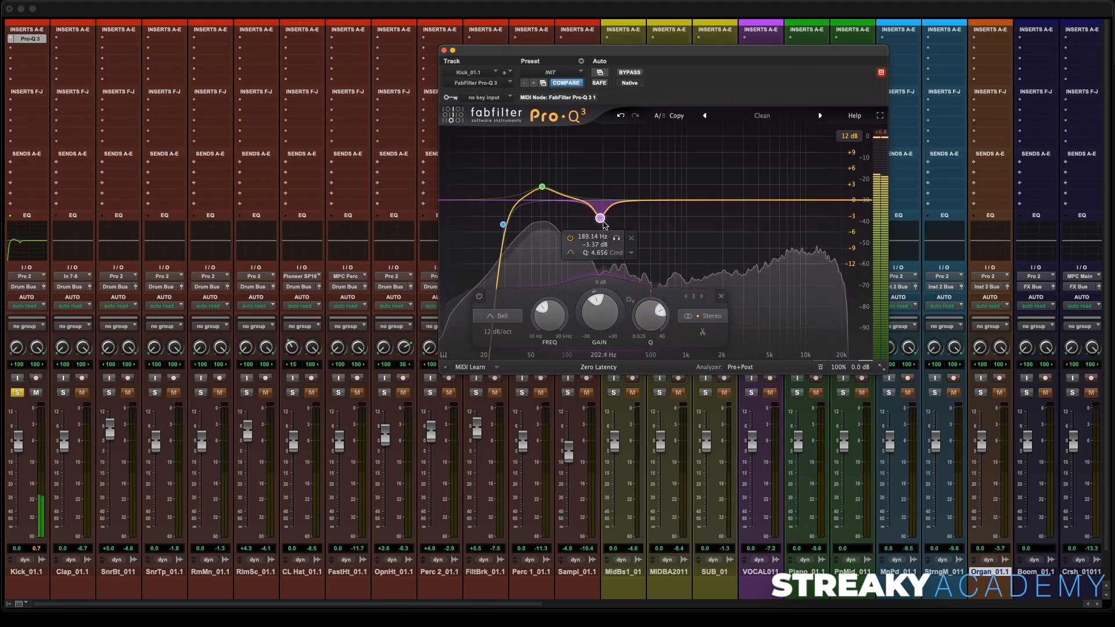
pyautogui.moveTo(604, 225)
pyautogui.mouseDown()
pyautogui.moveTo(595, 223)
pyautogui.moveTo(614, 224)
pyautogui.mouseUp()
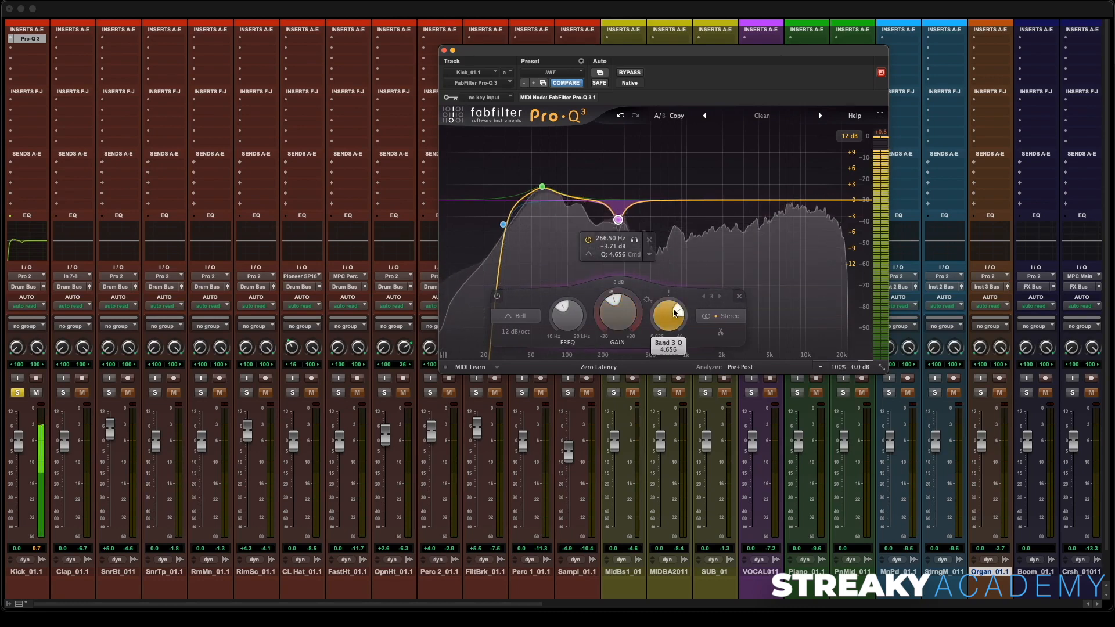
pyautogui.moveTo(659, 310); pyautogui.dragTo(659, 320)
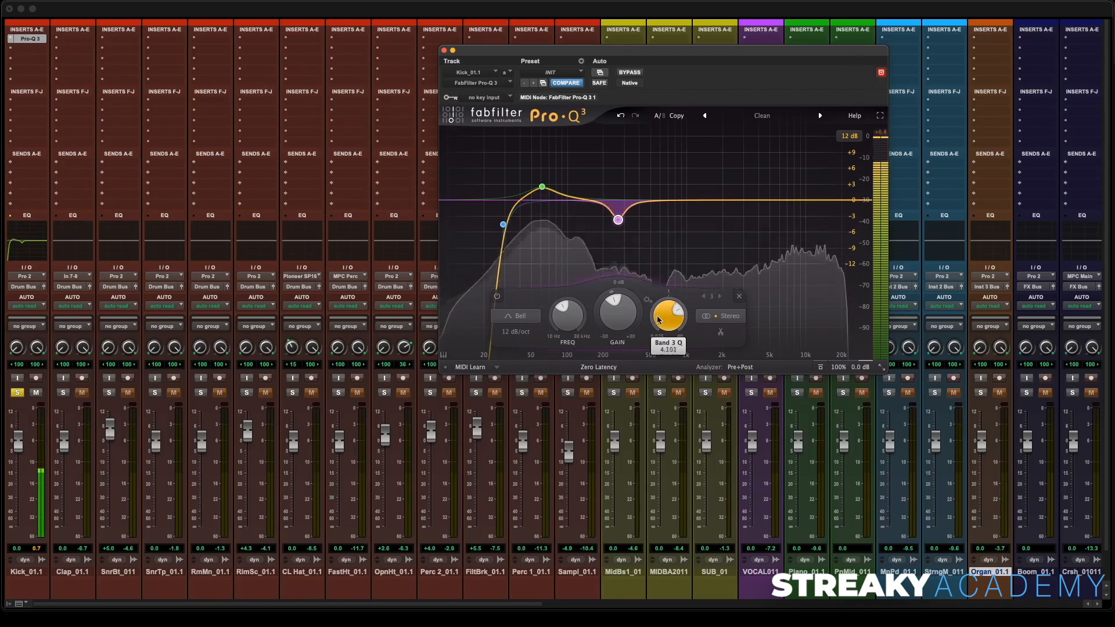
# - A/B the Pro-Q 3 by bypassing and re-enabling it, stop playback, close the plug-in, and unsolo the kick
pyautogui.click(629, 73)
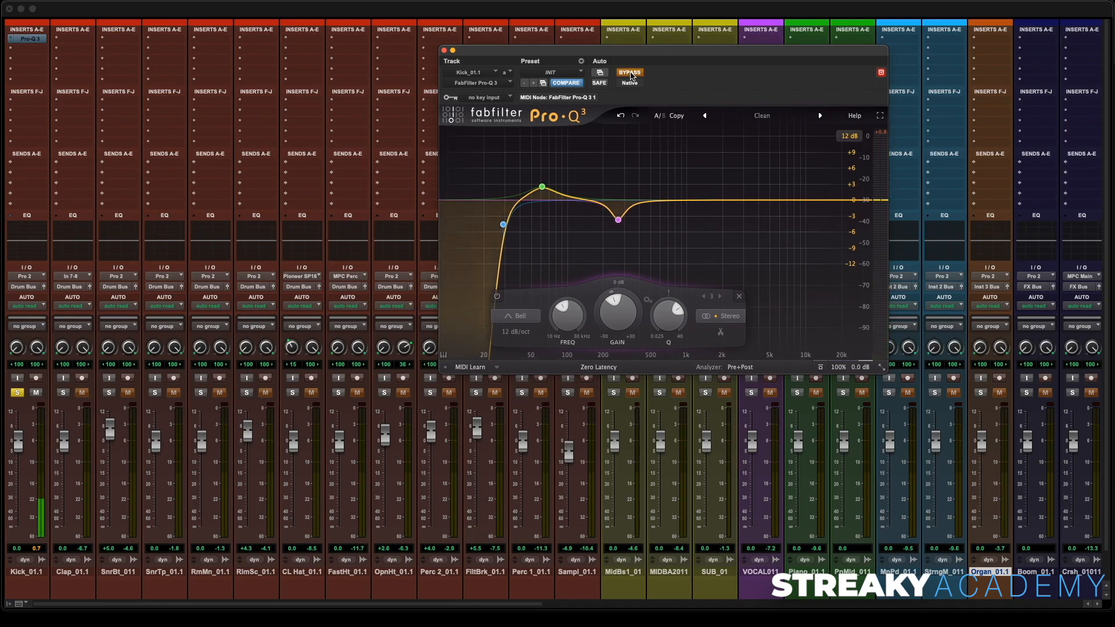
pyautogui.click(629, 73)
pyautogui.press('space')
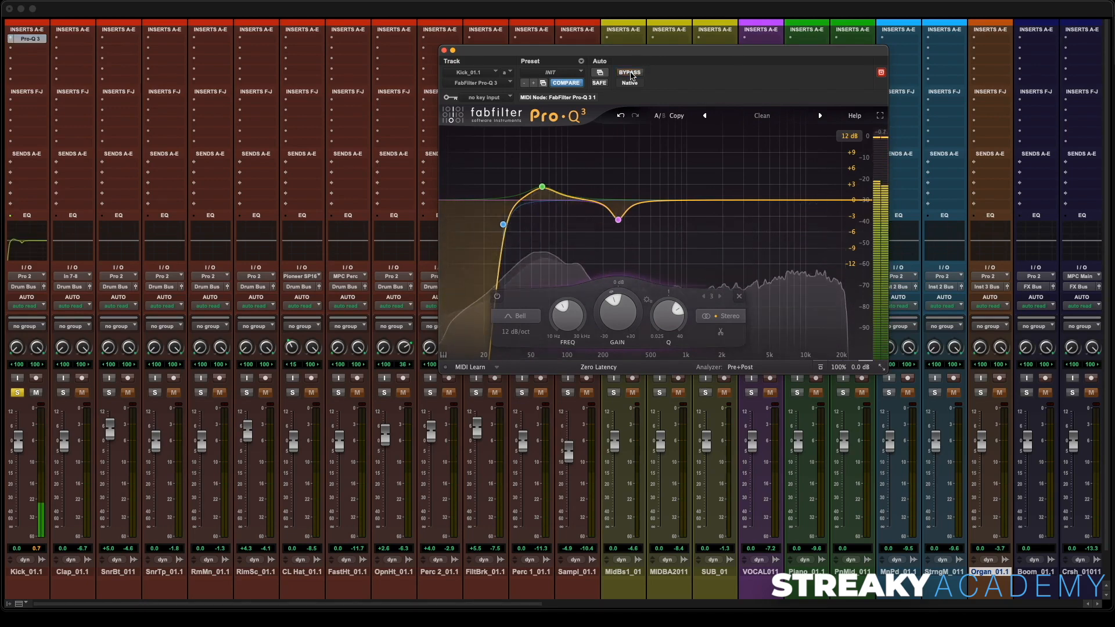
pyautogui.click(444, 50)
pyautogui.click(17, 392)
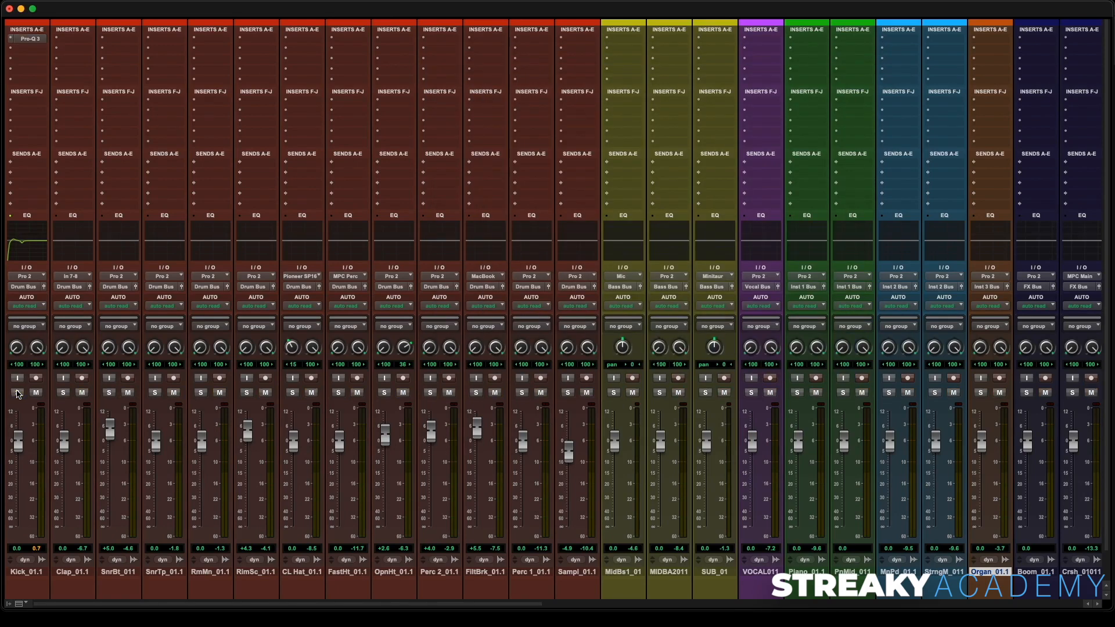
# - Play the mix and toggle the kick's Pro-Q 3 insert off and back on to compare
pyautogui.press('space')
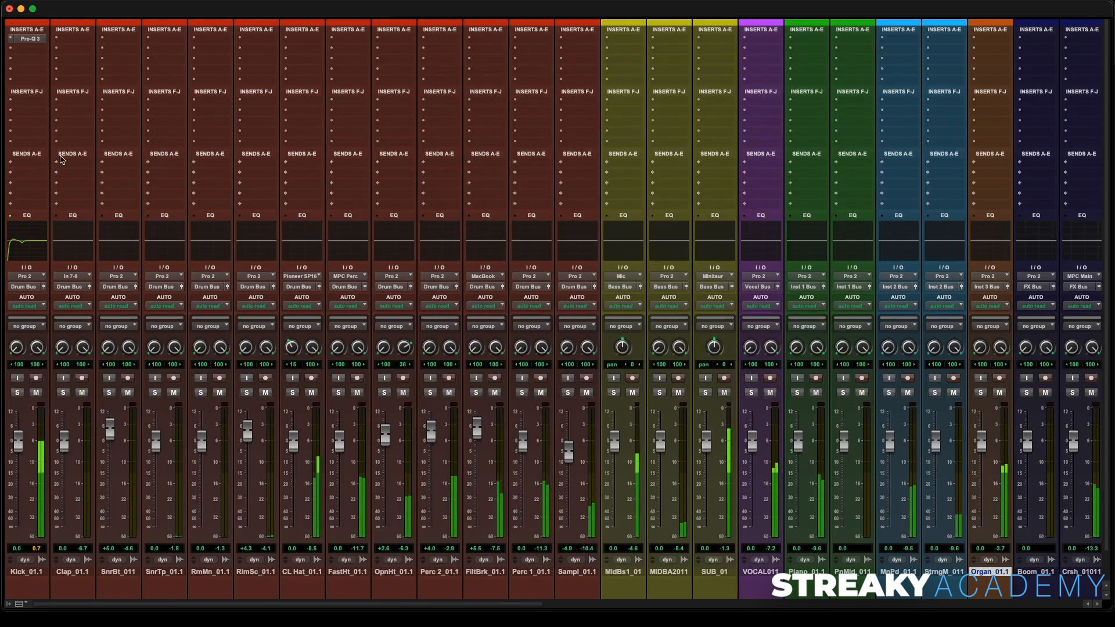
pyautogui.click(35, 40)
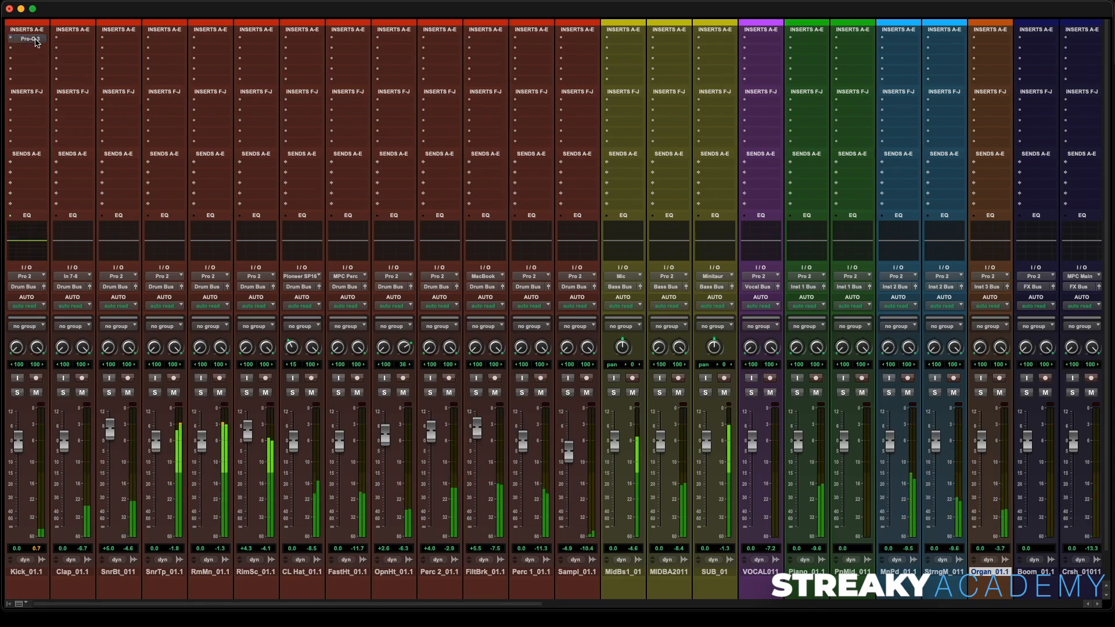
pyautogui.keyDown('super'); pyautogui.click(36, 39); pyautogui.keyUp('super')
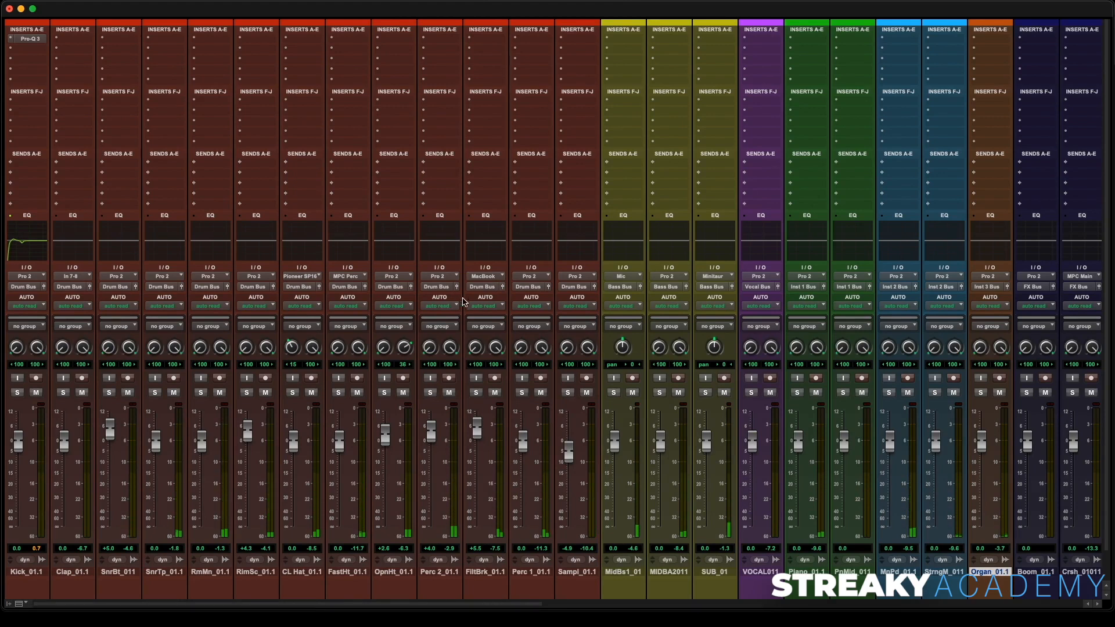
# - Solo the MidBs1_01 track and open, then close, the Chorus JUN-6 plug-in on the Mod aux
pyautogui.hscroll(2, 459, 301)
pyautogui.hscroll(6, 472, 301)
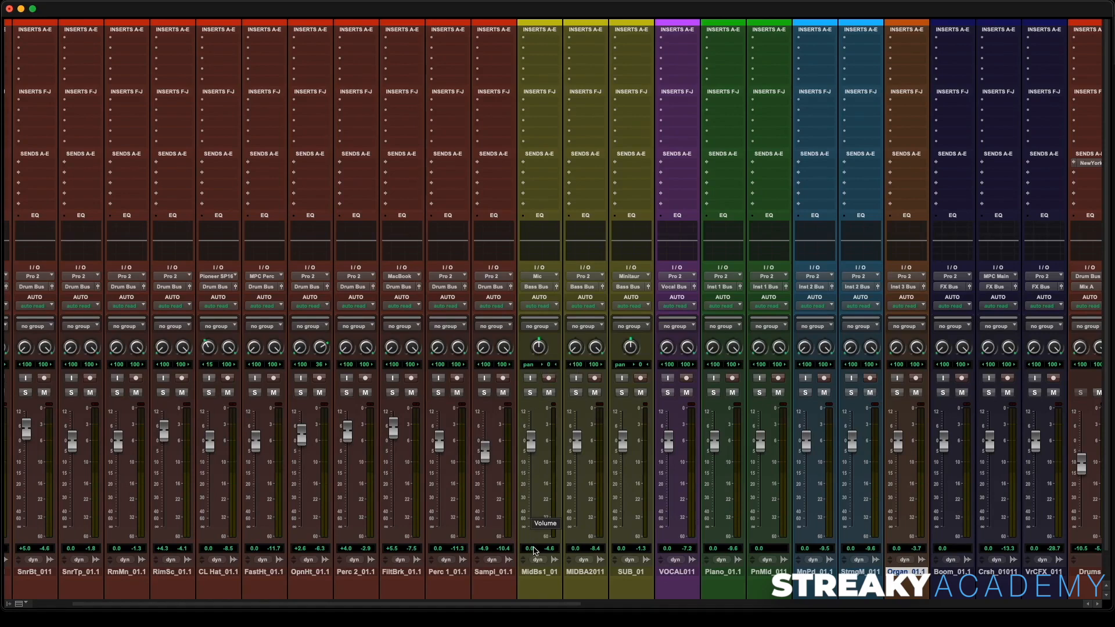
pyautogui.click(530, 393)
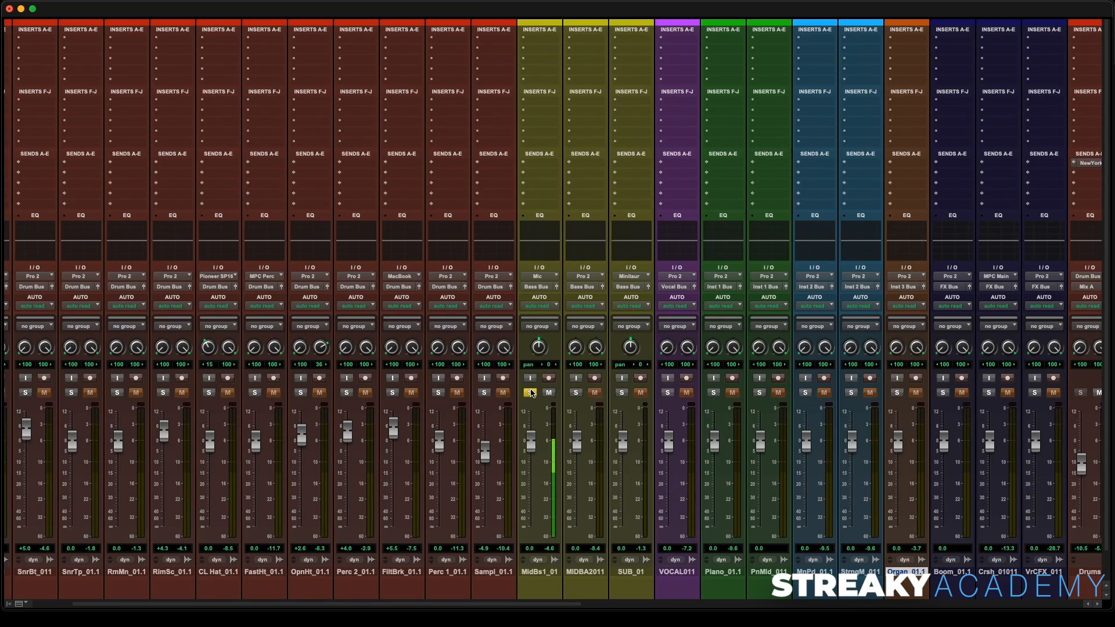
pyautogui.hscroll(3, 532, 393)
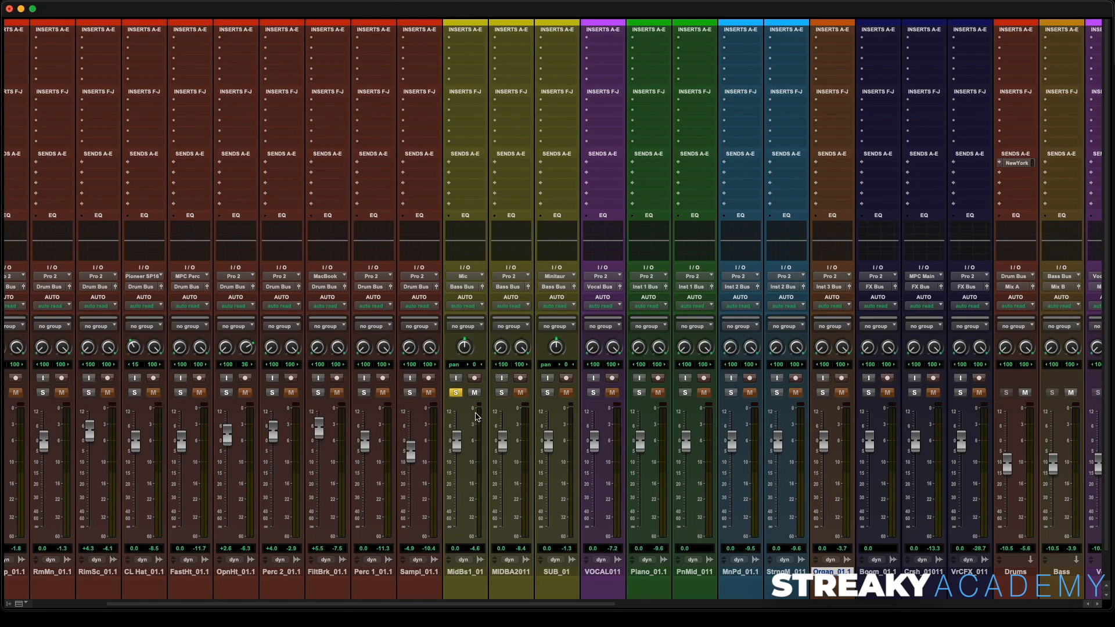
pyautogui.hscroll(5, 476, 417)
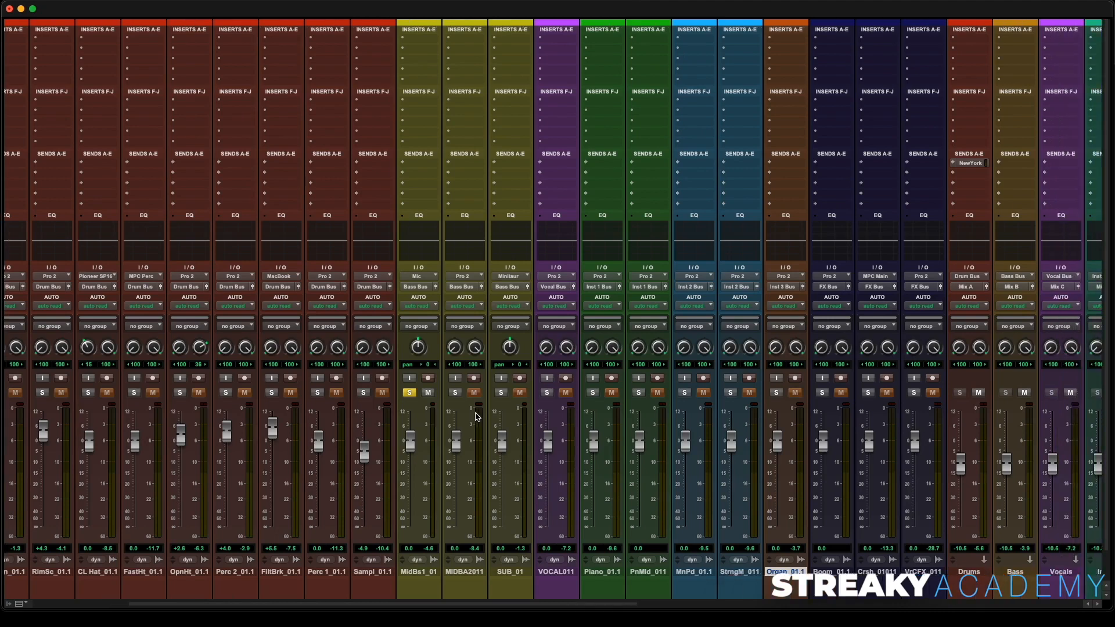
pyautogui.hscroll(3, 476, 417)
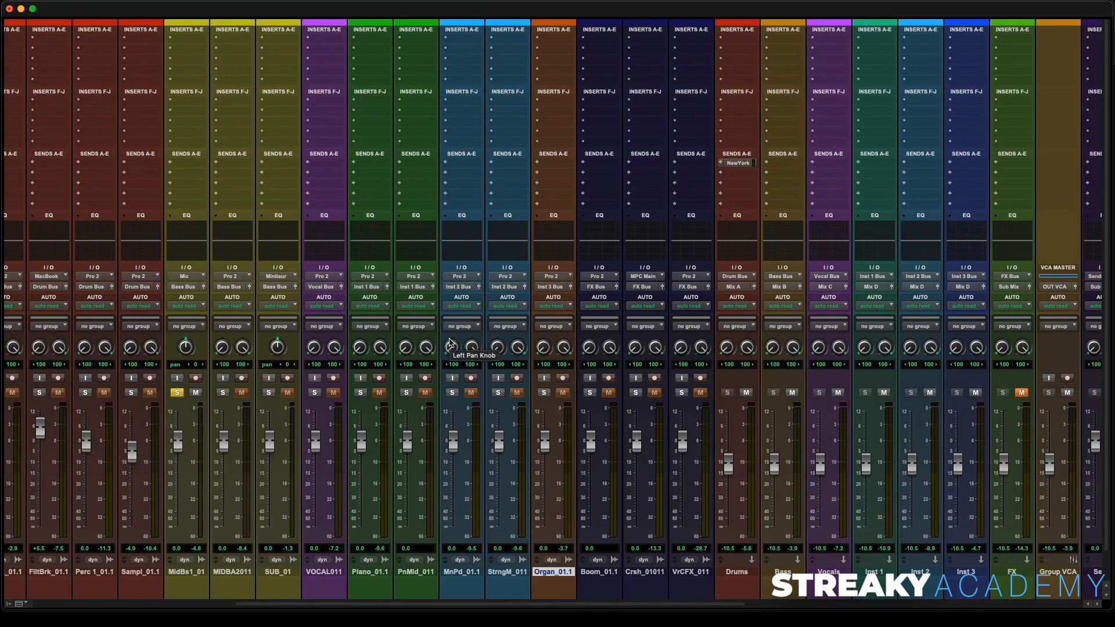
pyautogui.hscroll(15, 449, 343)
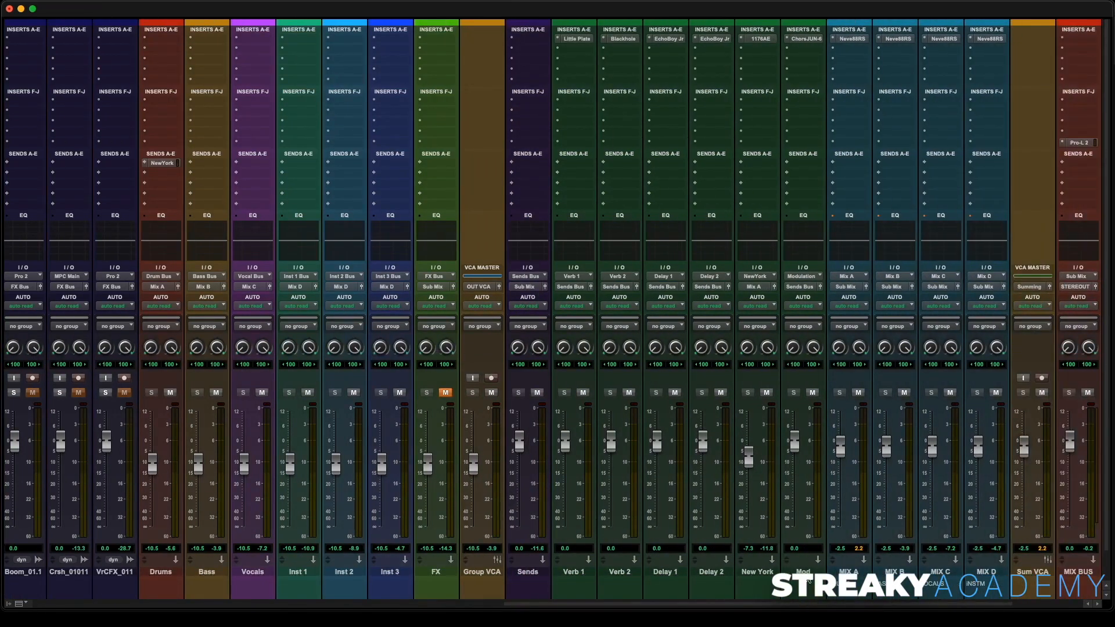
pyautogui.click(807, 574)
pyautogui.click(807, 39)
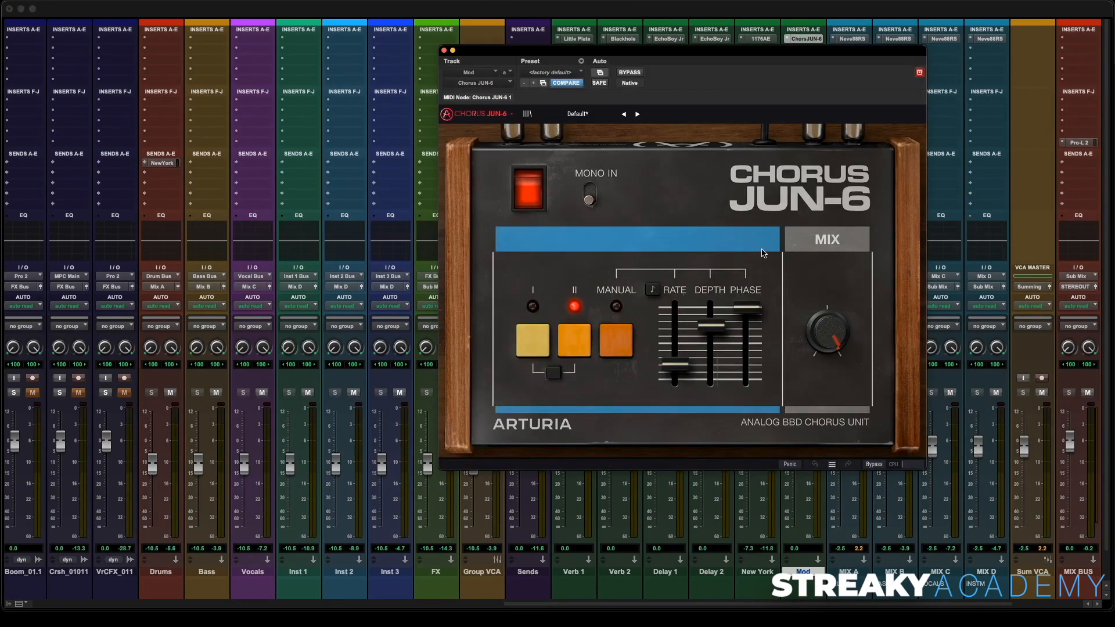
pyautogui.click(444, 52)
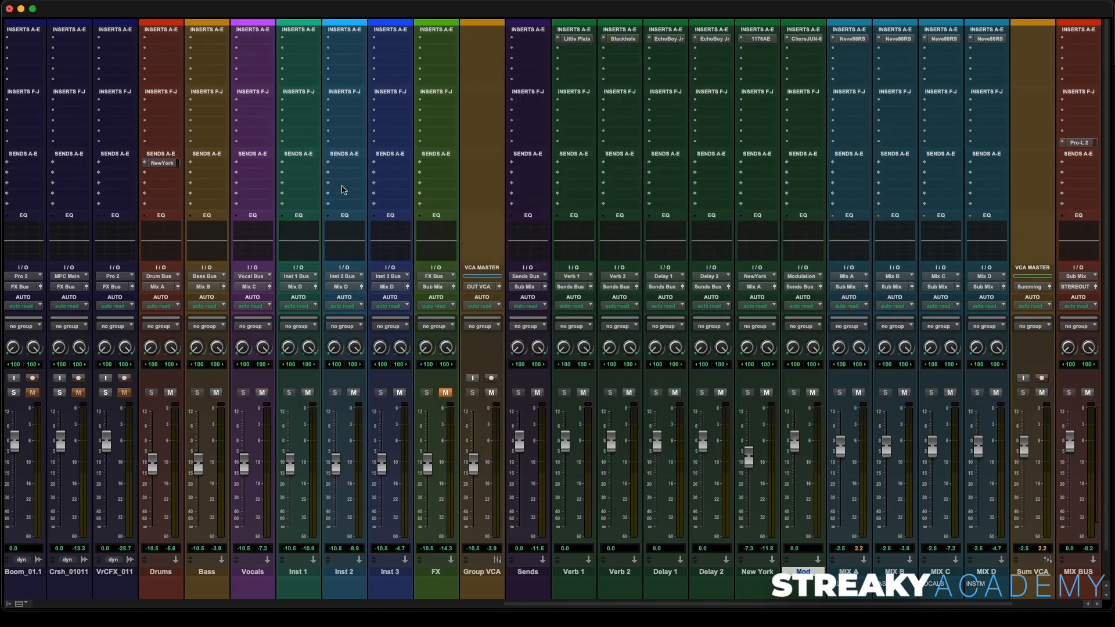
# - Add a send from the MidBs1_01 track to the Modulation stereo bus
pyautogui.hscroll(-10, 344, 187)
pyautogui.hscroll(-6, 343, 187)
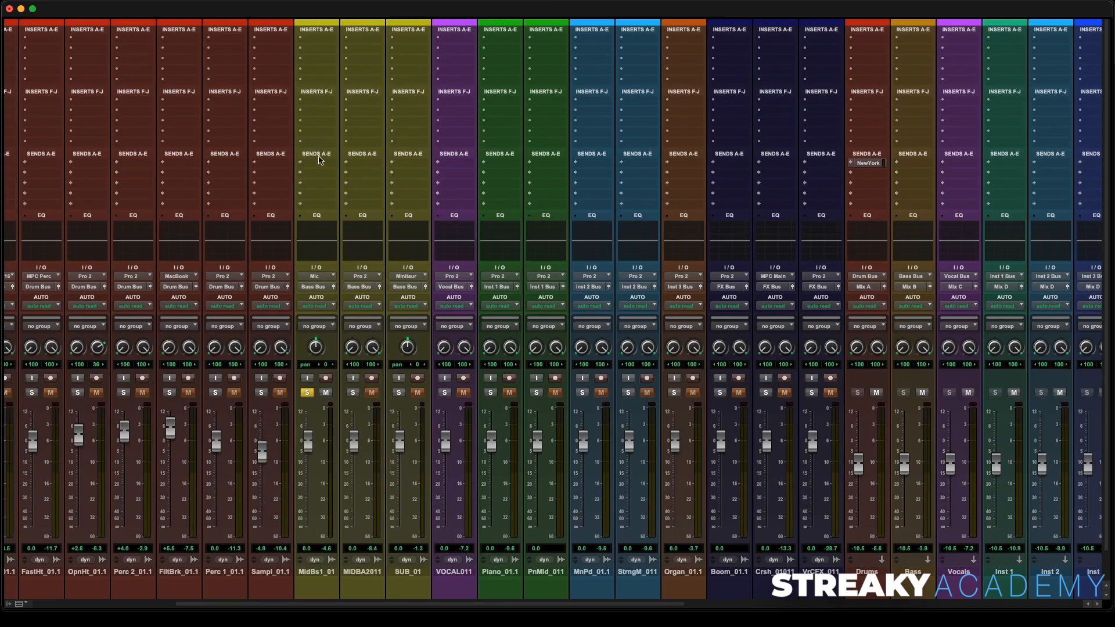
pyautogui.click(319, 160)
pyautogui.moveTo(338, 174)
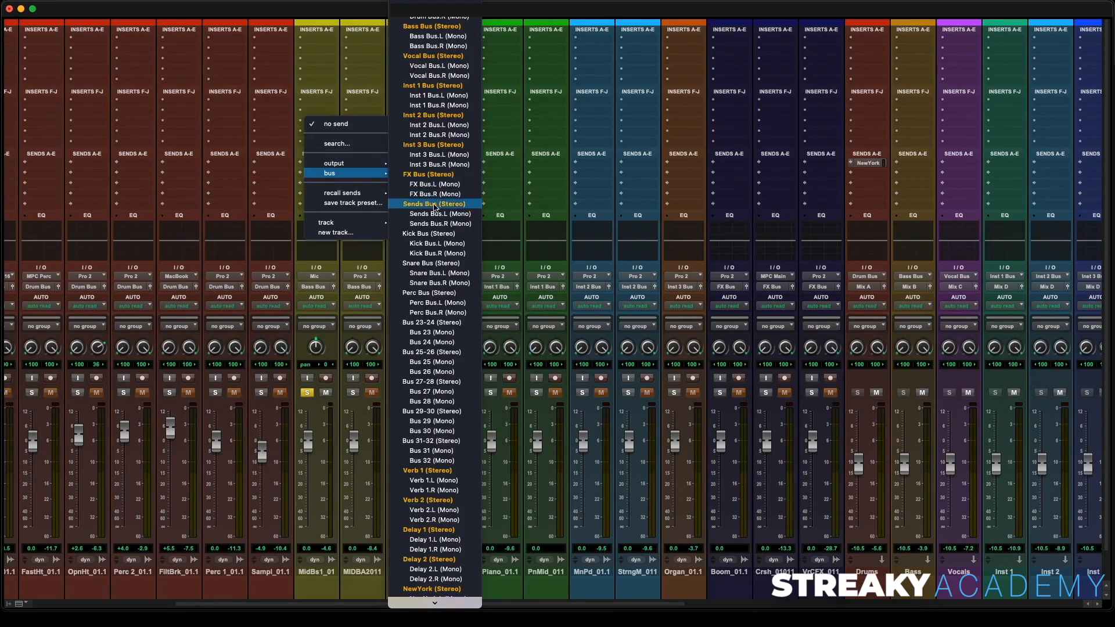
pyautogui.scroll(-6, 435, 207)
pyautogui.click(446, 433)
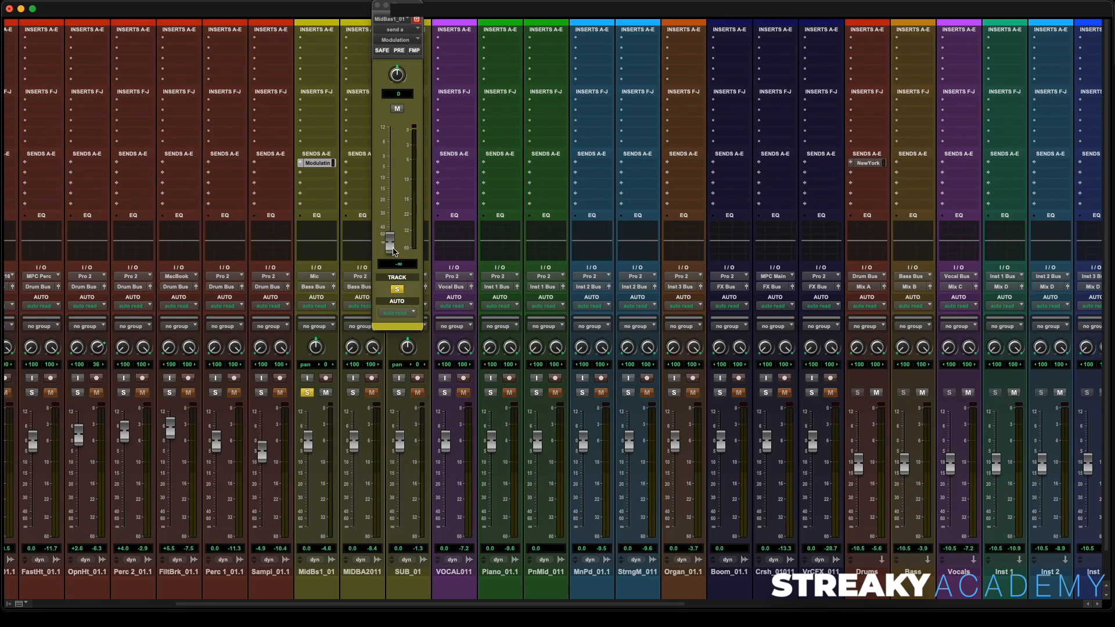
# - Set the MidBs1_01 Modulation send level to about -13.4 dB, muting and unmuting the send to compare
pyautogui.moveTo(393, 250); pyautogui.dragTo(395, 194)
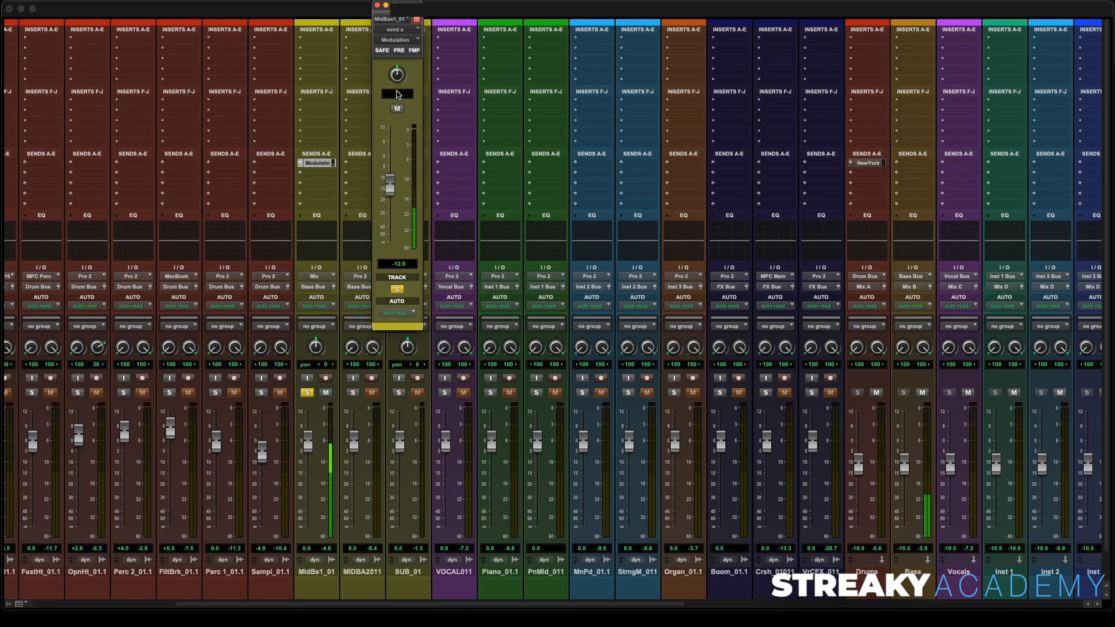
pyautogui.click(397, 110)
pyautogui.click(397, 110)
pyautogui.moveTo(390, 187); pyautogui.dragTo(390, 192)
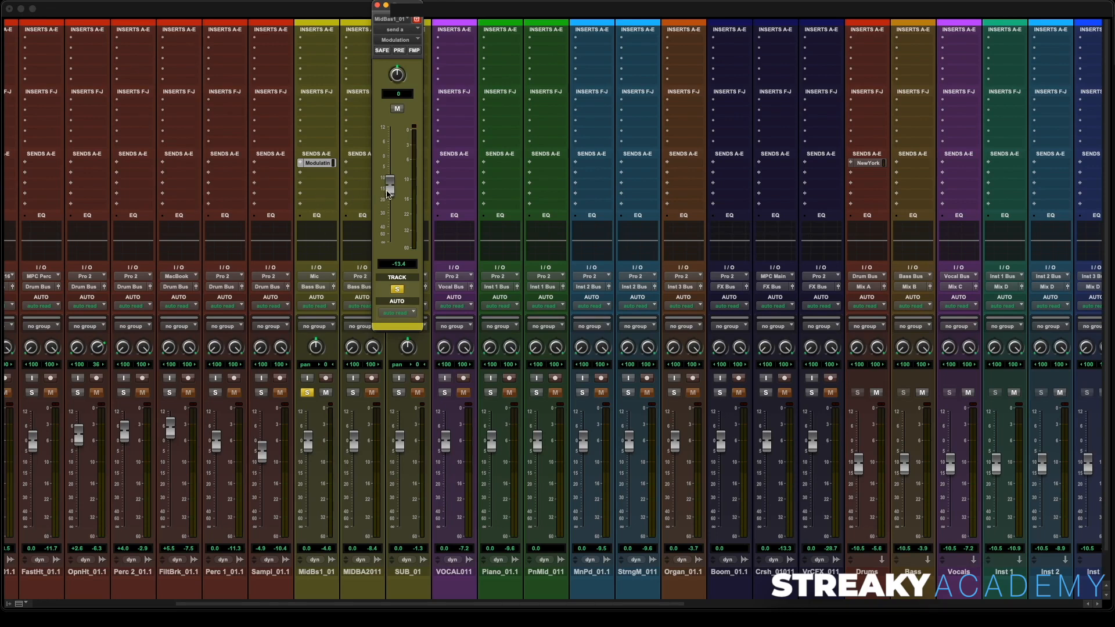
# - Solo the MIDBA2011 and SUB_01 tracks, A/B the Modulation send by muting and unmuting it, then close the send and unsolo SUB_01
pyautogui.click(347, 393)
pyautogui.click(399, 393)
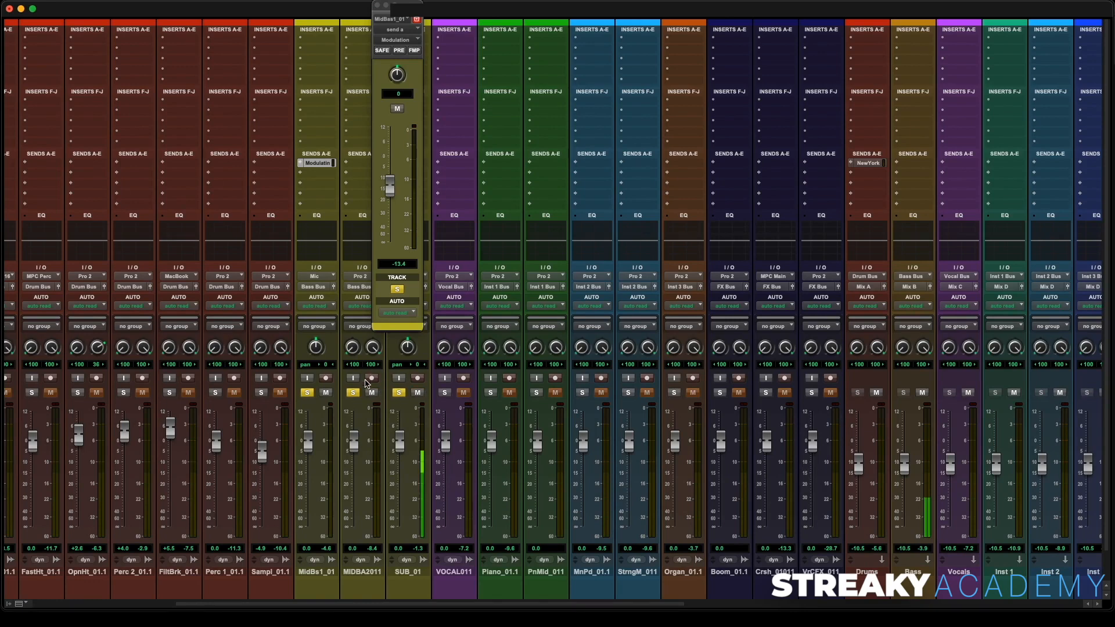
pyautogui.click(397, 109)
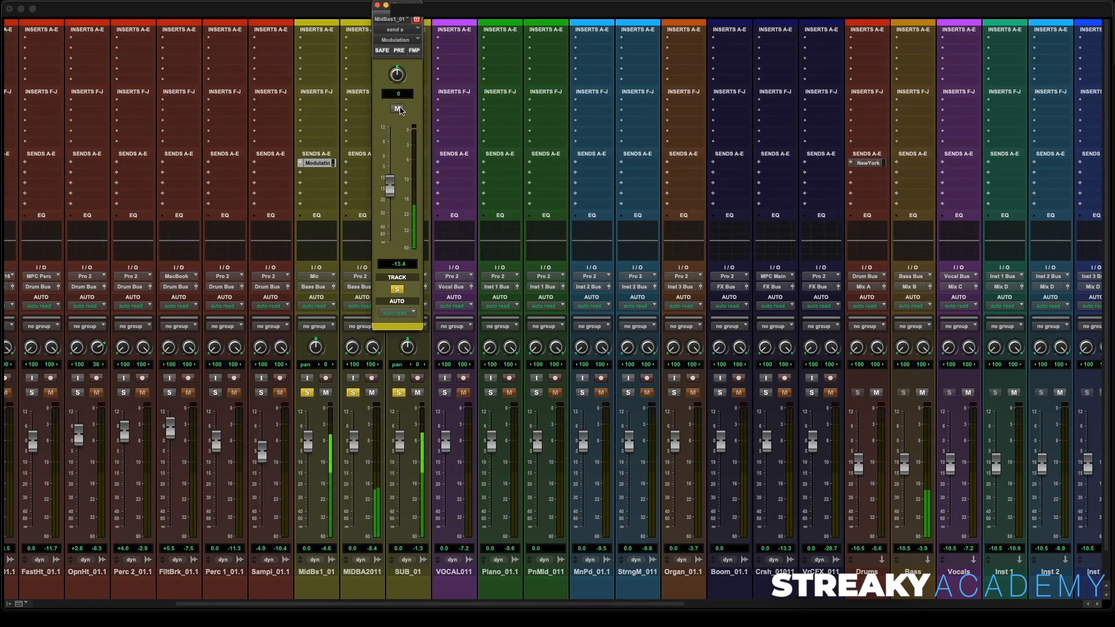
pyautogui.click(398, 108)
pyautogui.click(378, 5)
pyautogui.click(398, 394)
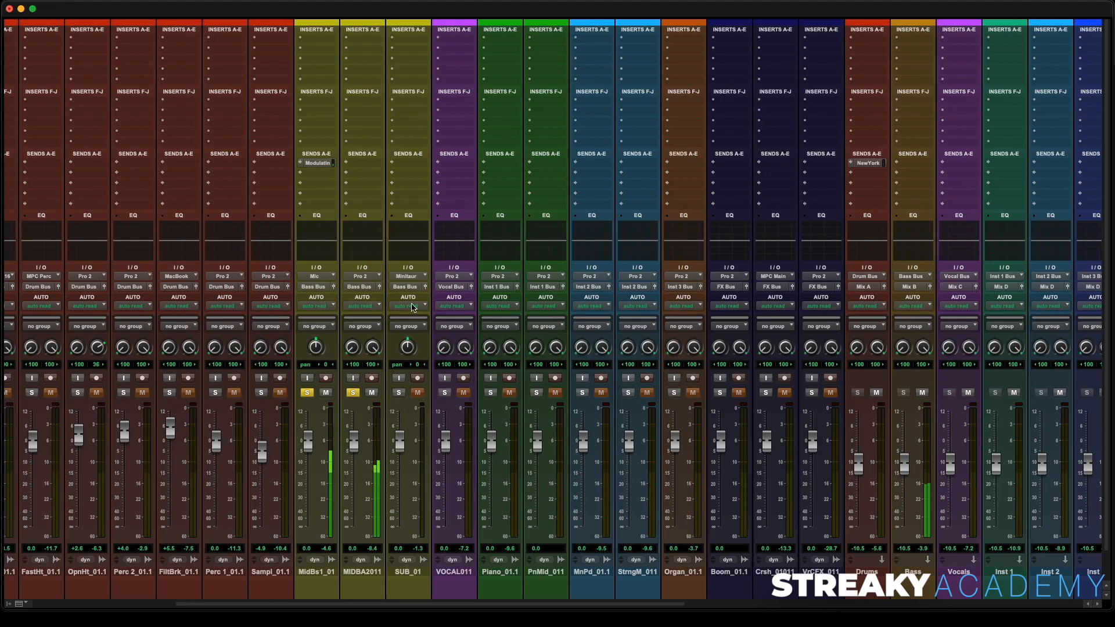
# - Insert a Channel Strip (mono) on MidBs1_01 and set its high-pass filter to about 70 Hz
pyautogui.click(324, 41)
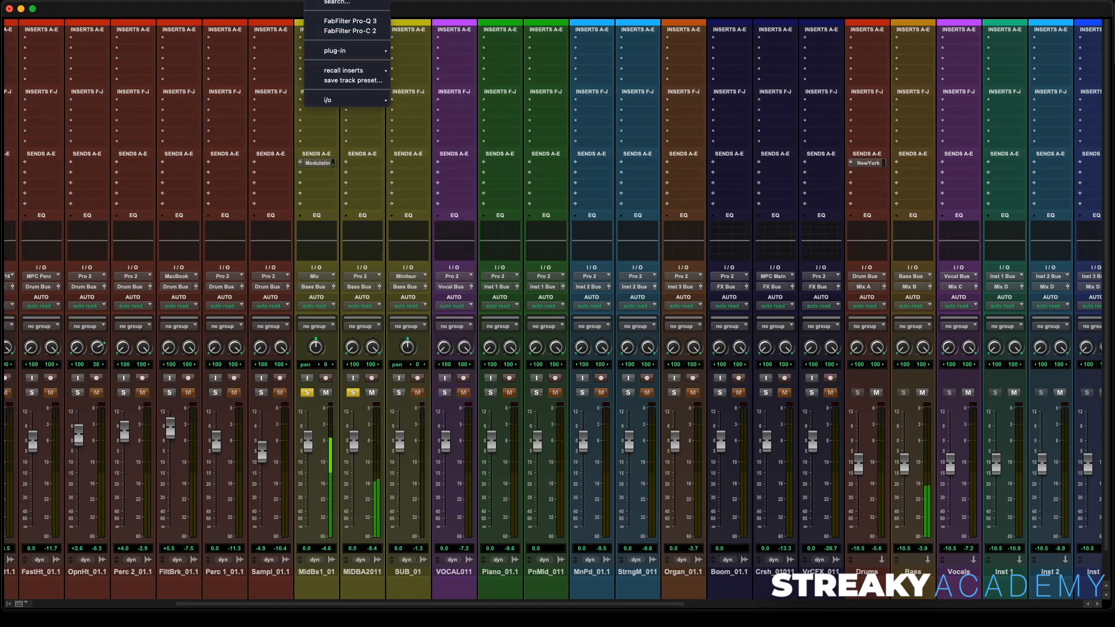
pyautogui.click(350, 17)
pyautogui.write('chan')
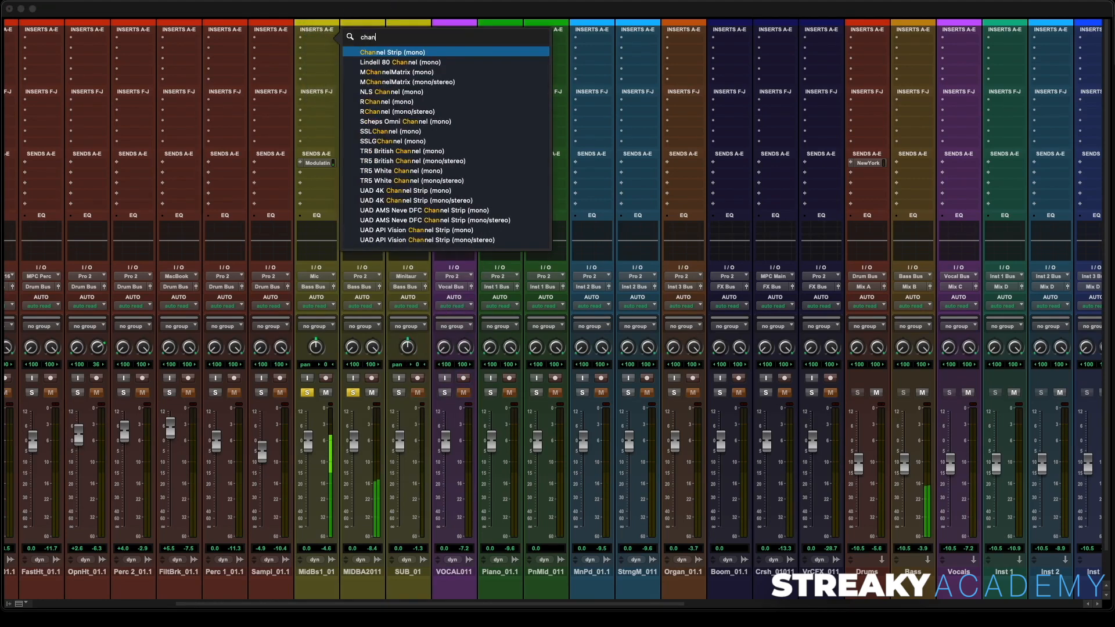
pyautogui.click(374, 57)
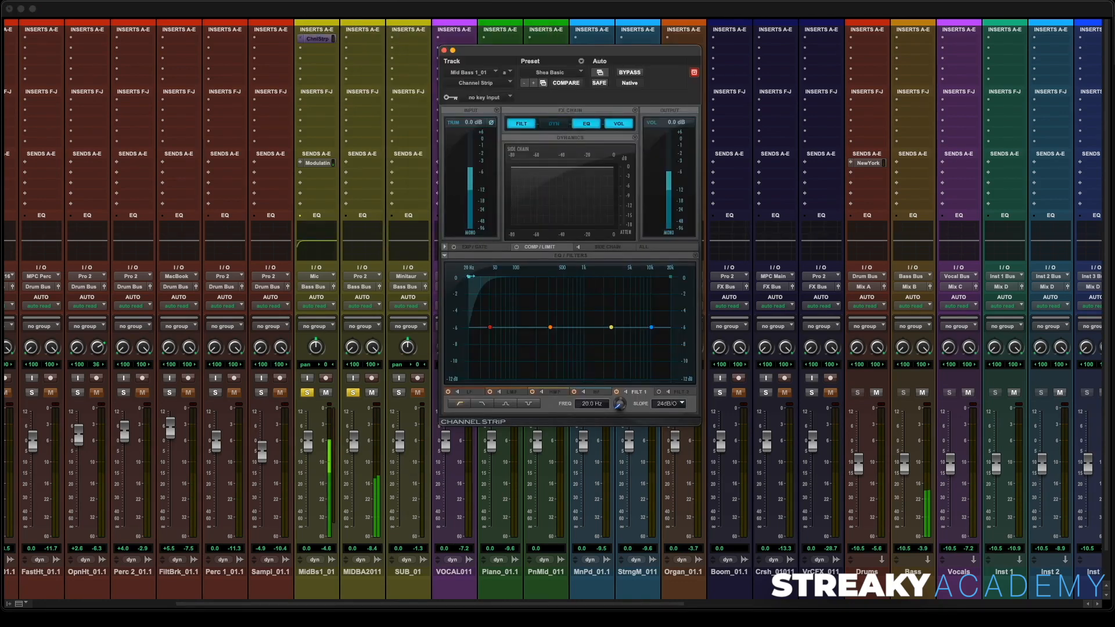
pyautogui.moveTo(470, 277); pyautogui.dragTo(505, 281)
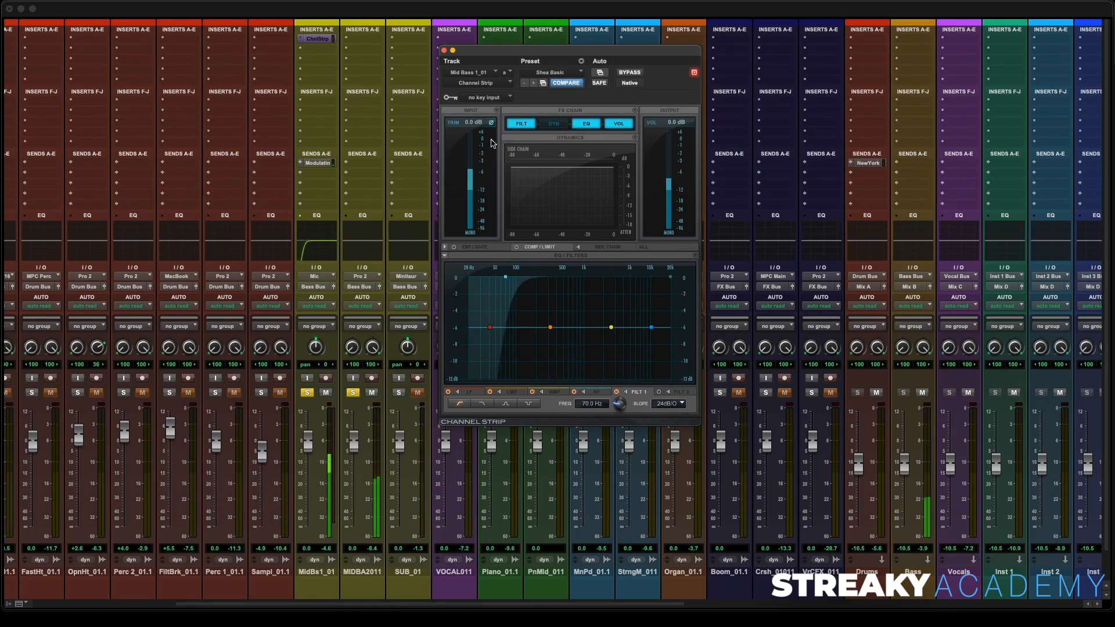
pyautogui.click(444, 51)
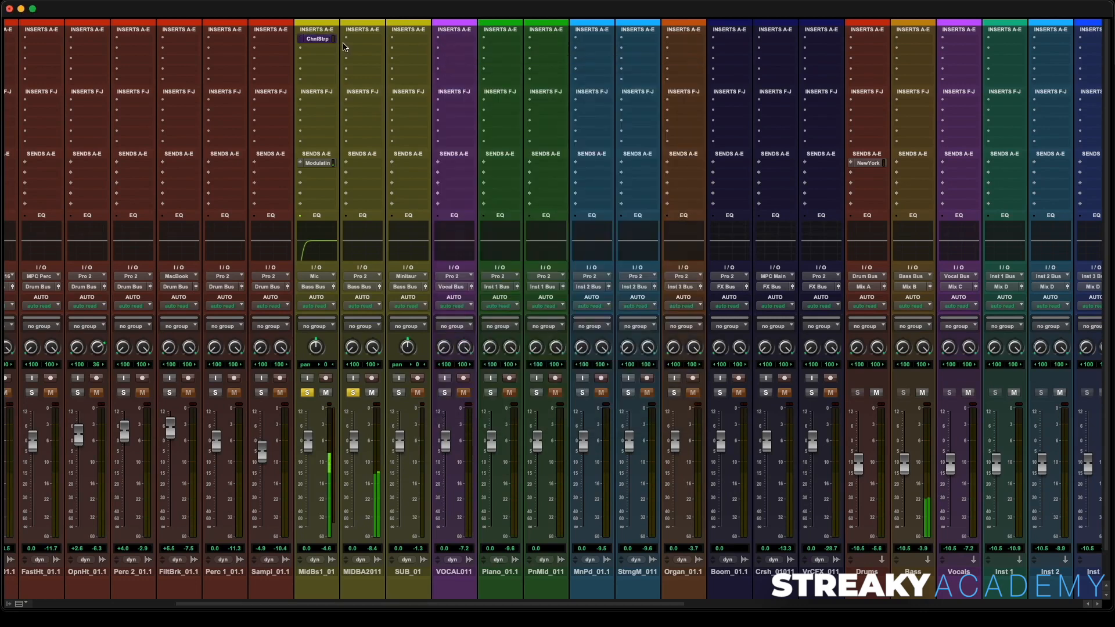
# - Copy the Channel Strip insert from MidBs1_01 to the MIDBA2011 track and unsolo MidBs1_01
pyautogui.moveTo(324, 43); pyautogui.dragTo(369, 44)
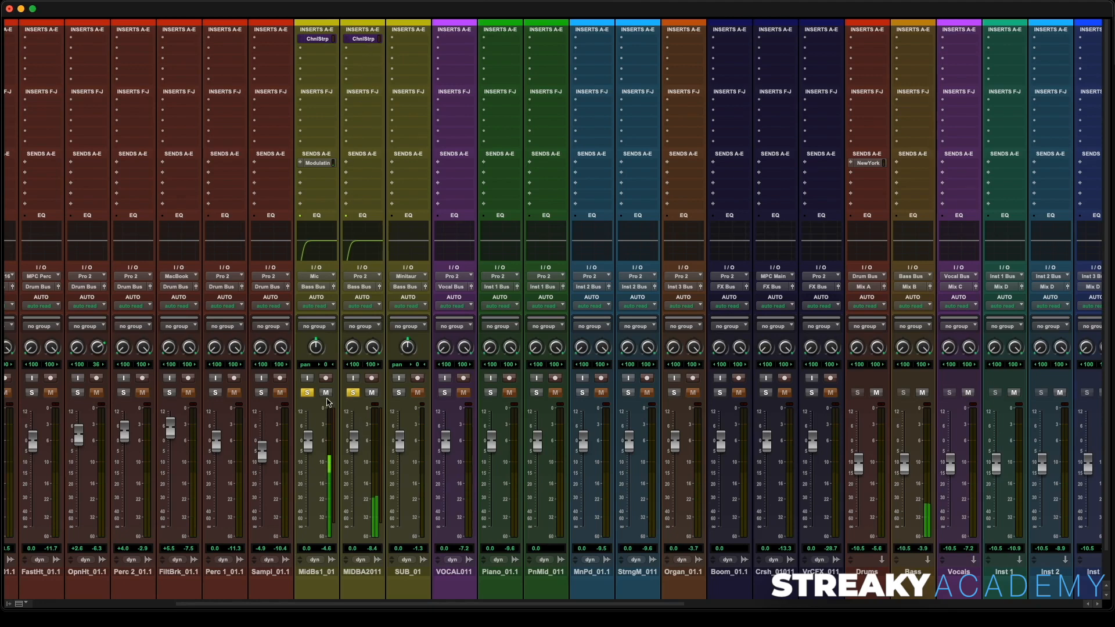
pyautogui.click(306, 392)
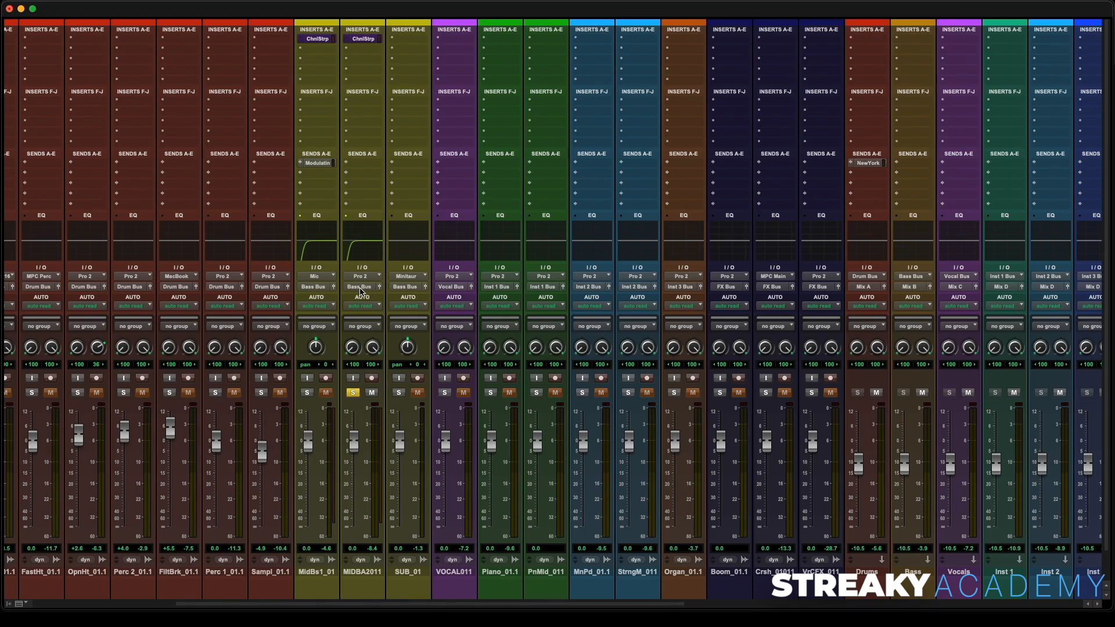
# - Open and close the Little Plate reverb on the Verb 1 aux to check its settings
pyautogui.hscroll(10, 364, 286)
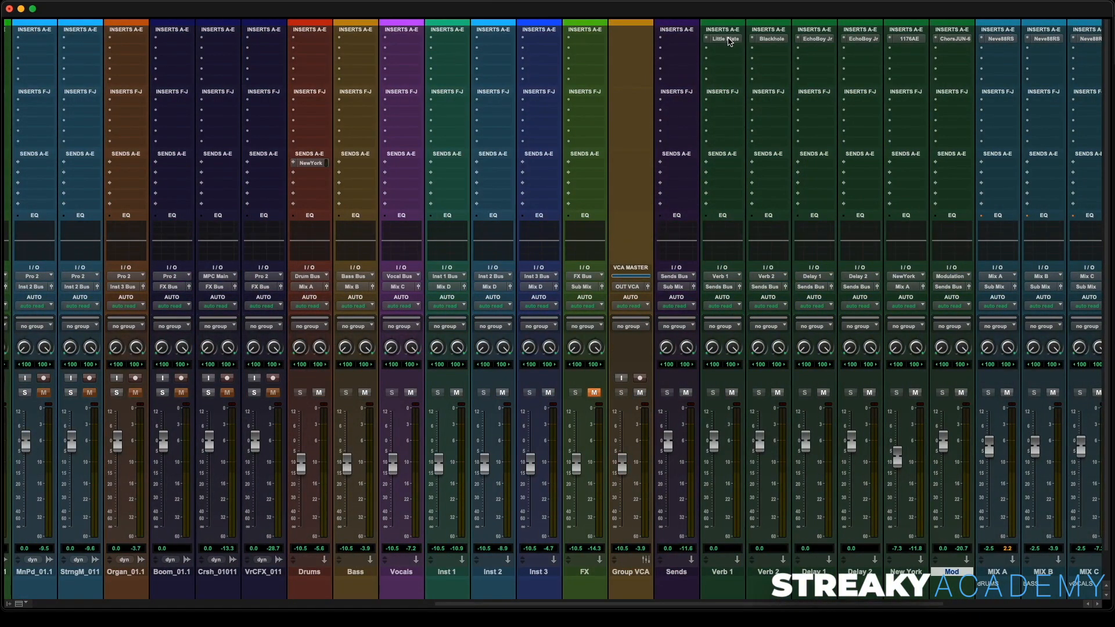
pyautogui.click(726, 39)
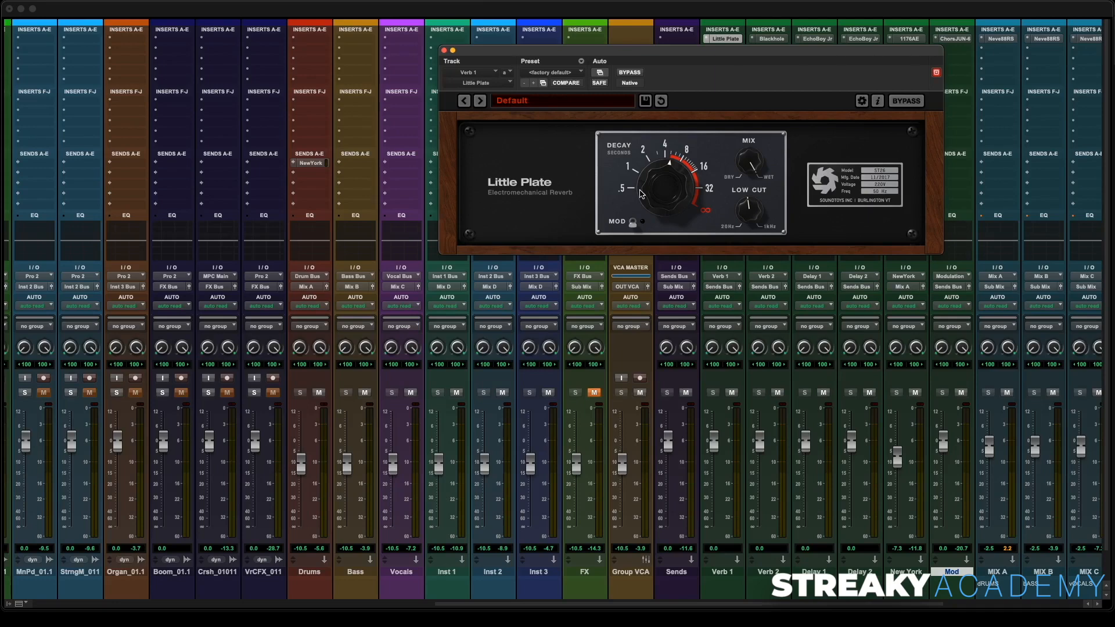
pyautogui.click(451, 51)
pyautogui.hscroll(-10, 430, 104)
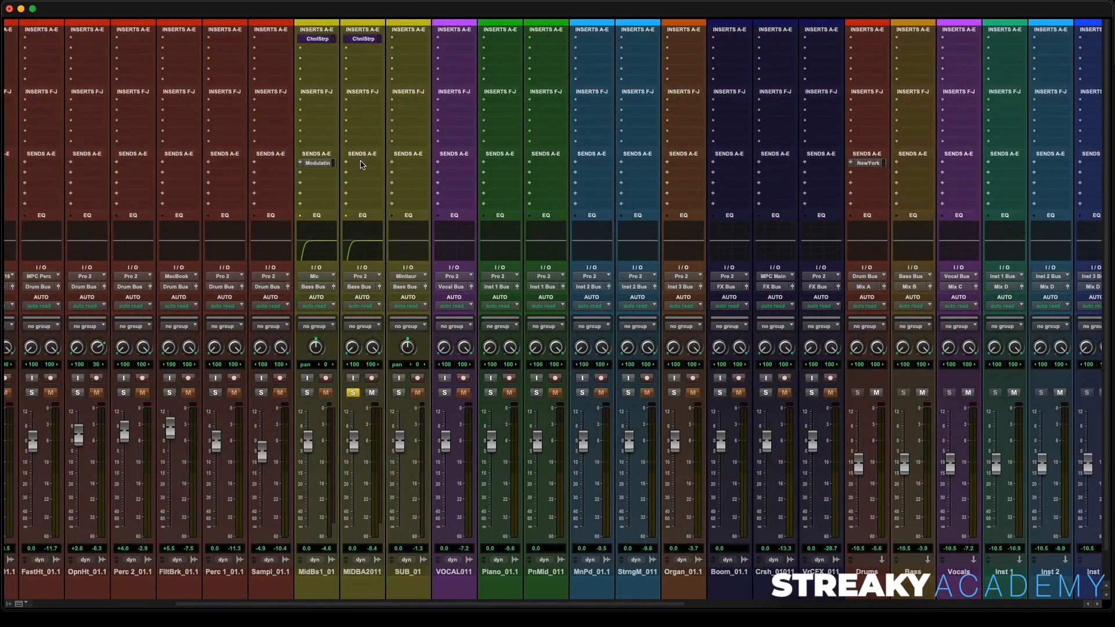
# - Add a send from MIDBA2011 to the Verb 1 (Stereo) bus and set its level to about -15.8 dB
pyautogui.click(360, 166)
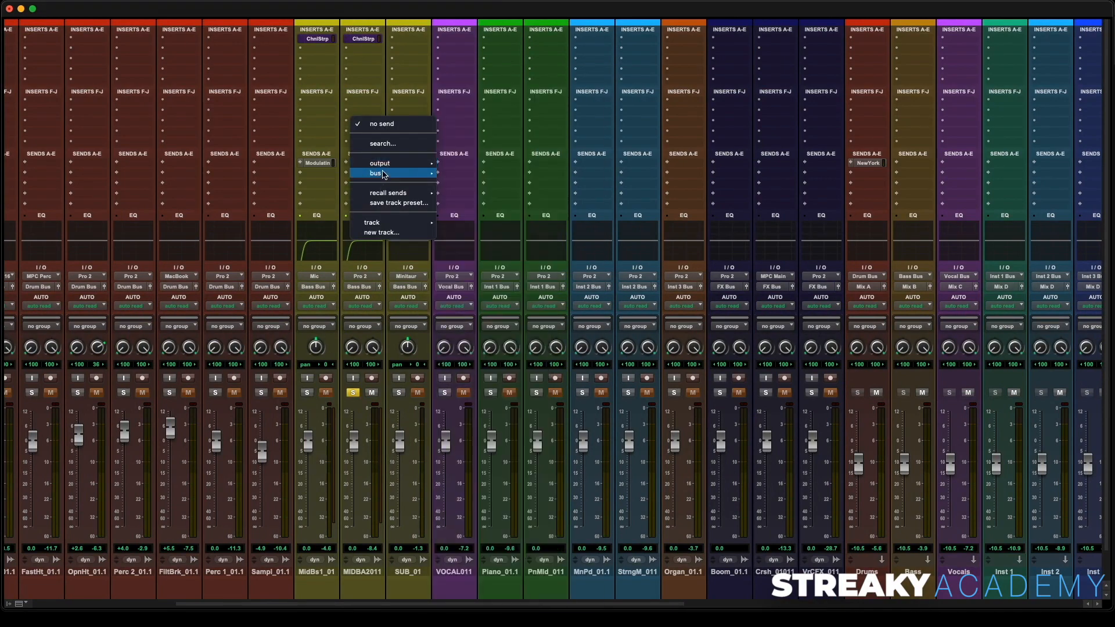
pyautogui.moveTo(395, 173)
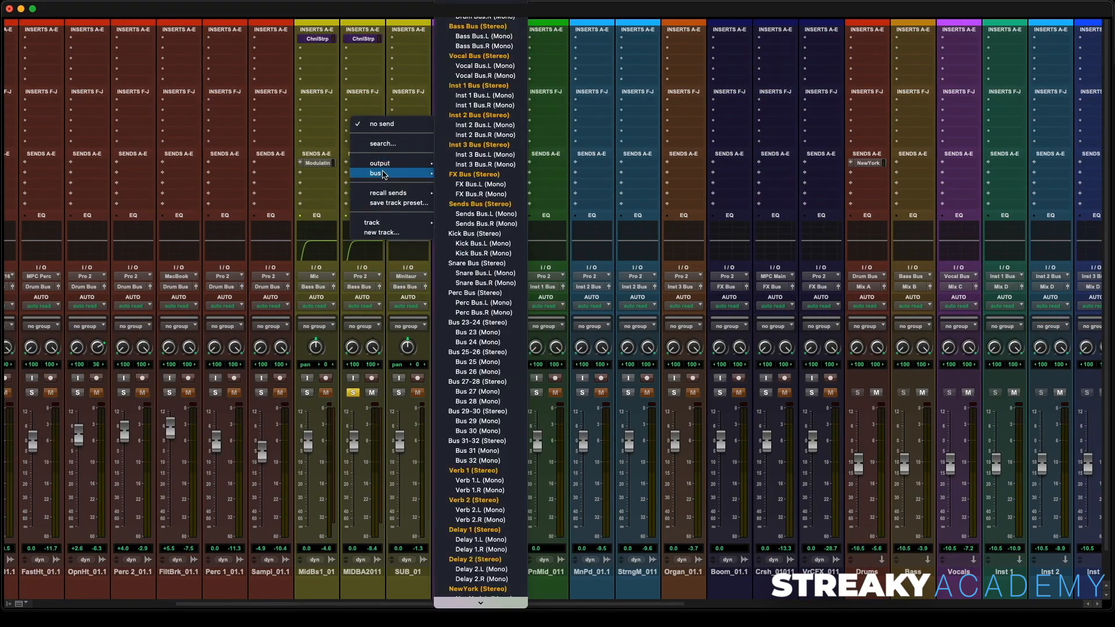
pyautogui.click(456, 471)
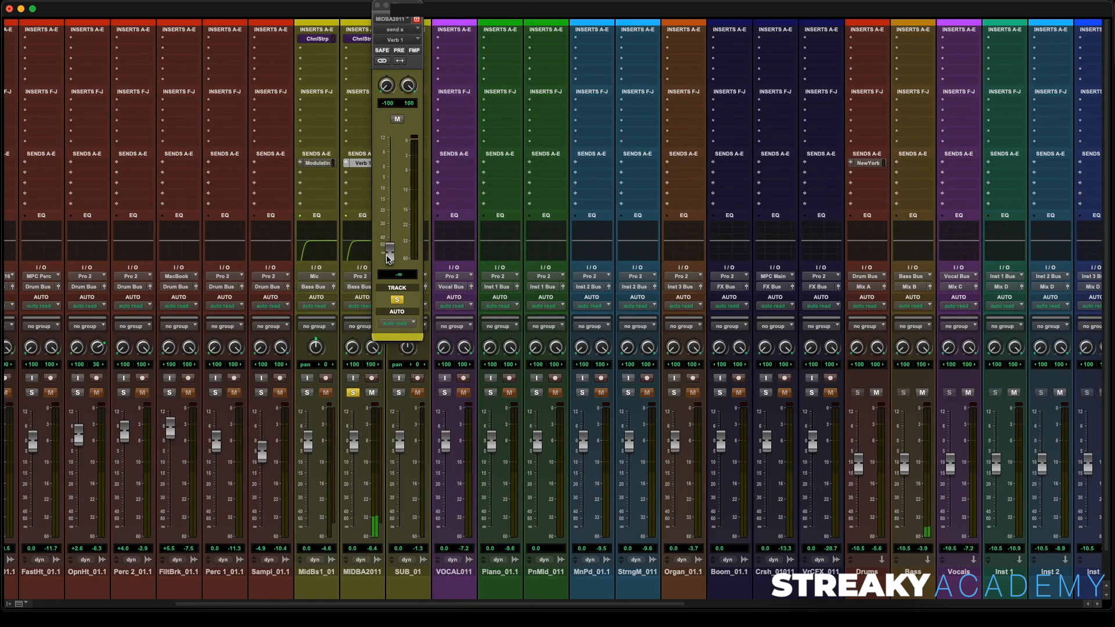
pyautogui.moveTo(389, 258); pyautogui.dragTo(392, 216)
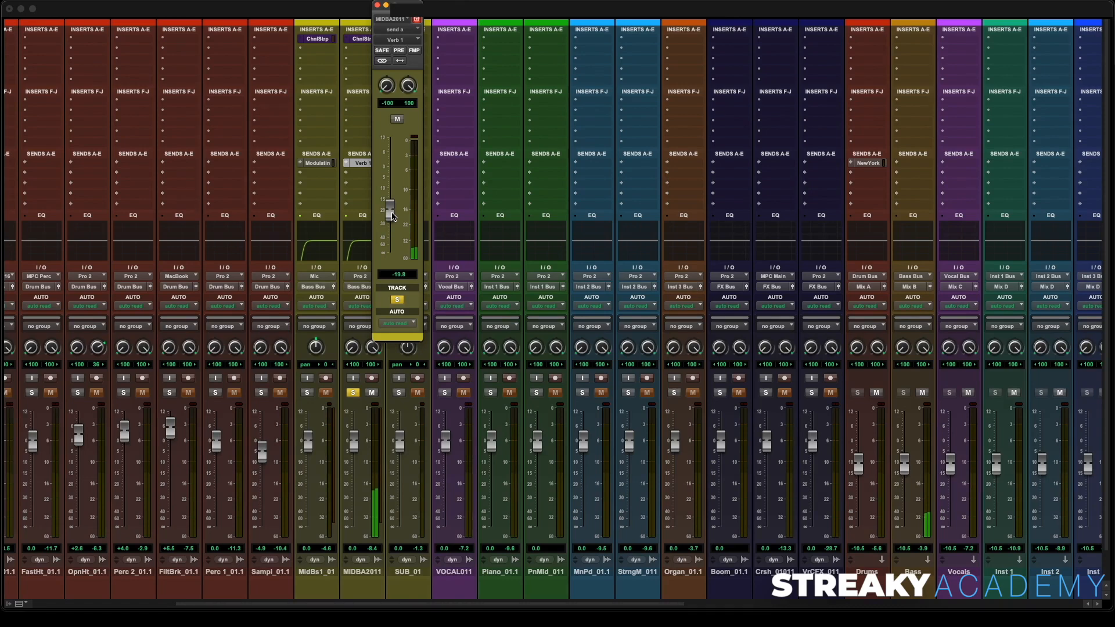
pyautogui.moveTo(392, 216); pyautogui.dragTo(398, 207)
# - Raise the Low Cut on the Verb 1 Little Plate reverb, then close the plug-in and send windows
pyautogui.hscroll(15, 668, 208)
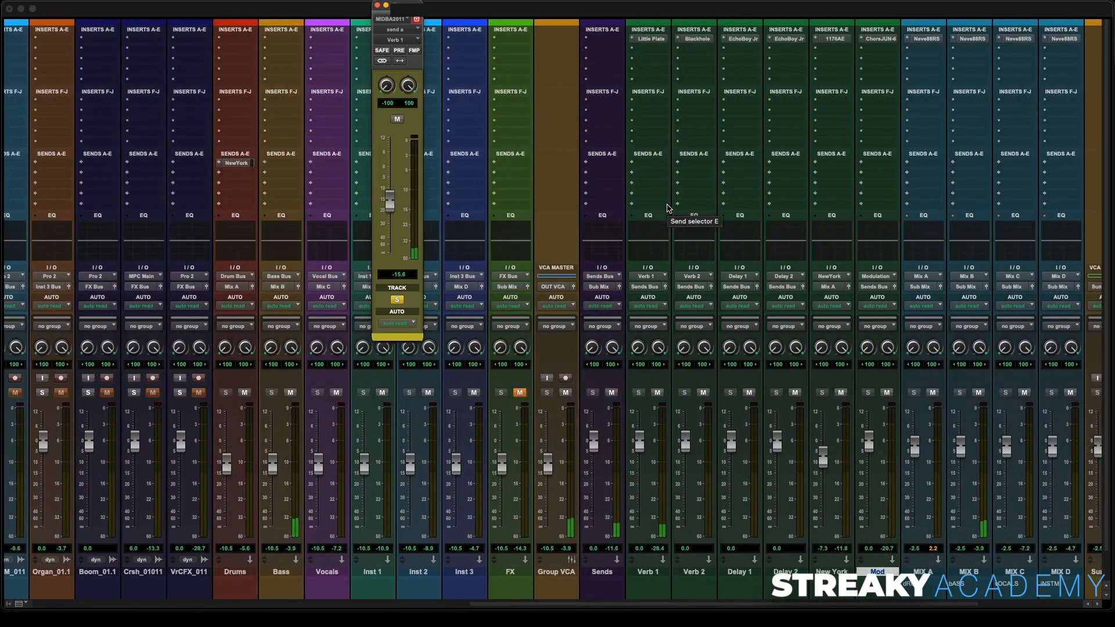
pyautogui.click(651, 39)
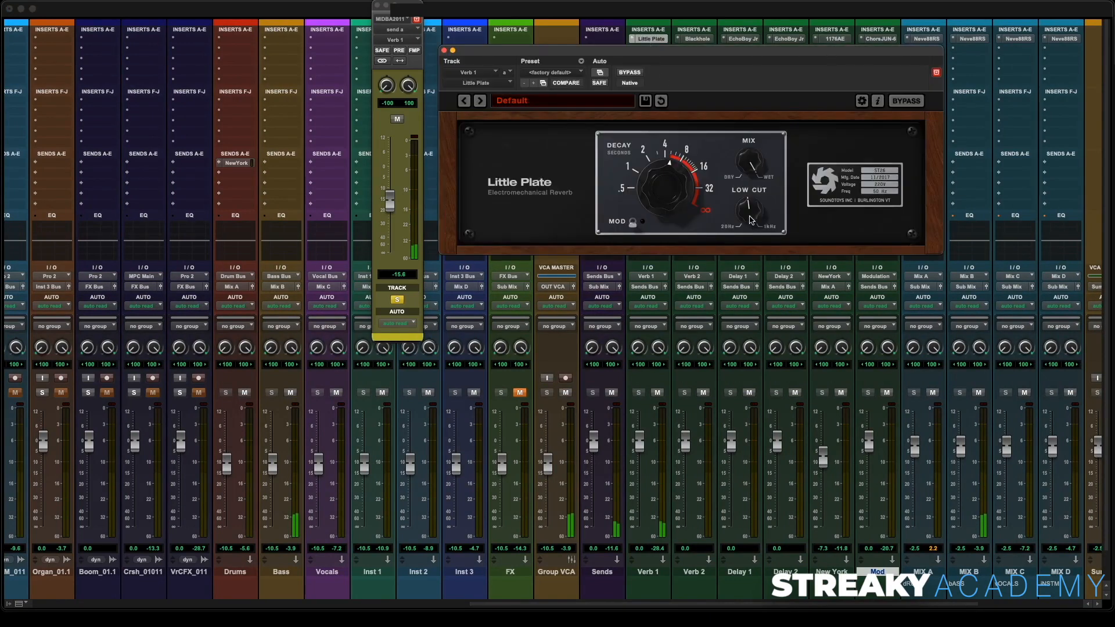
pyautogui.moveTo(751, 219); pyautogui.dragTo(753, 204)
pyautogui.click(443, 51)
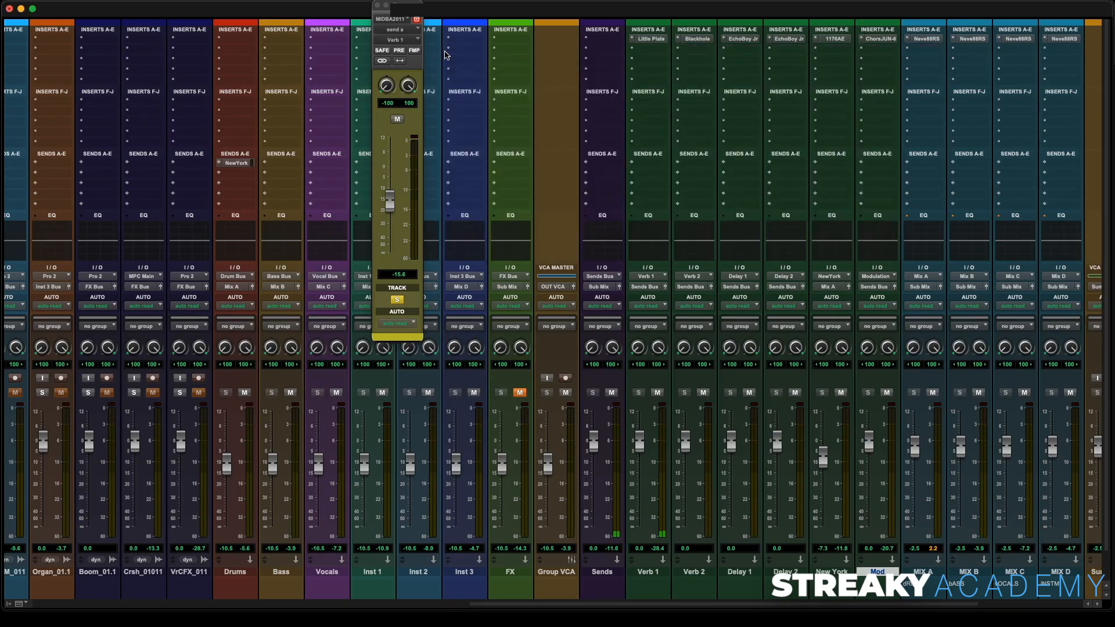
pyautogui.click(377, 5)
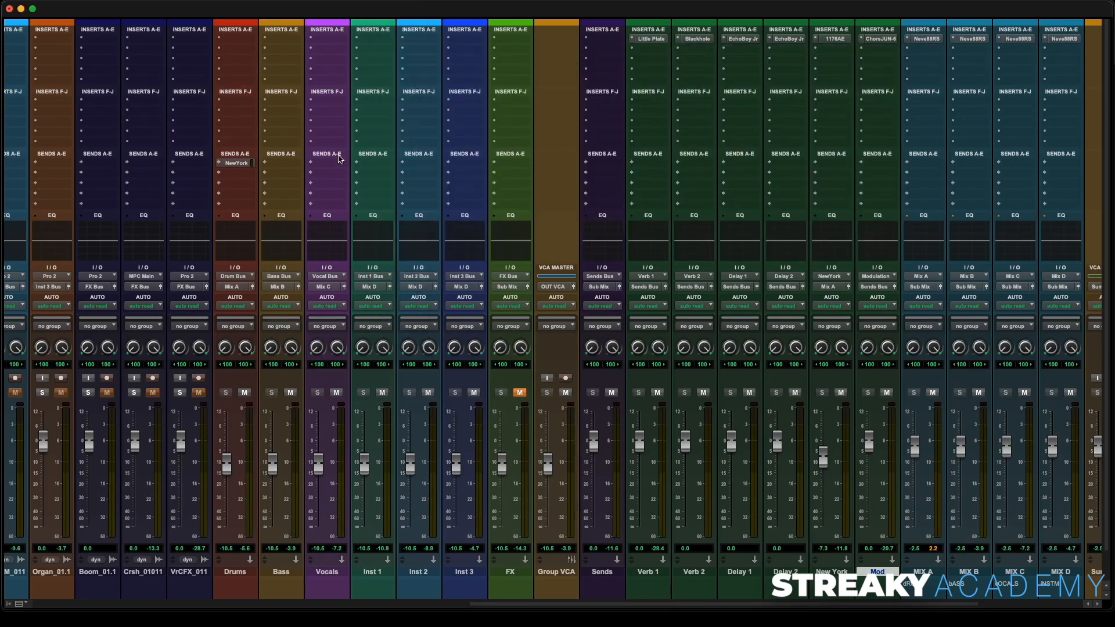
# - Unsolo MIDBA2011 and start playback of the full mix
pyautogui.hscroll(-10, 263, 384)
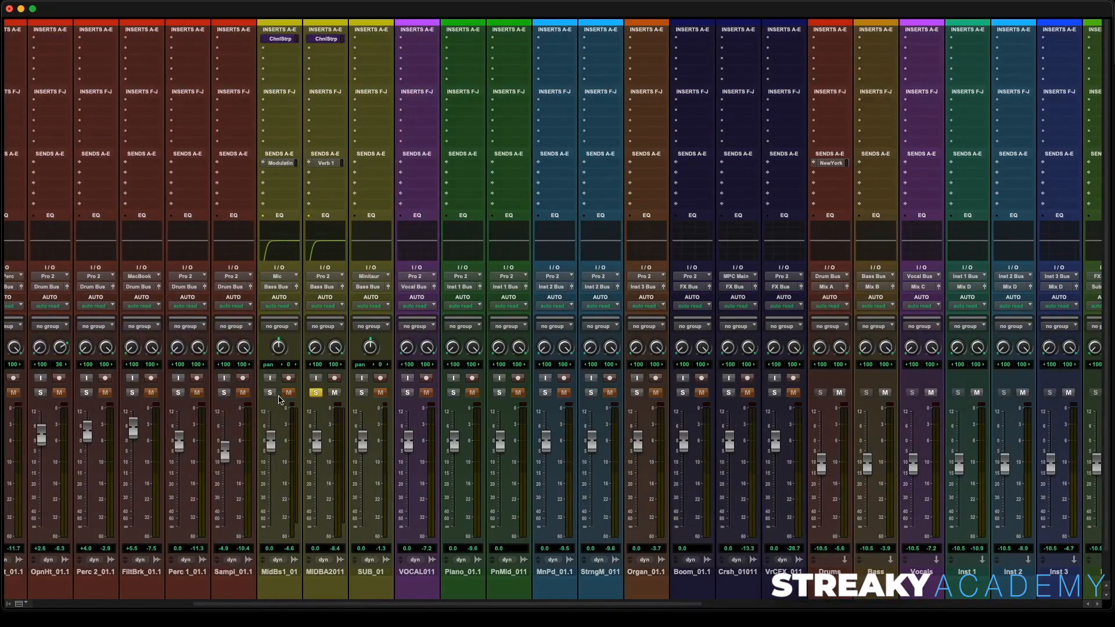
pyautogui.click(316, 393)
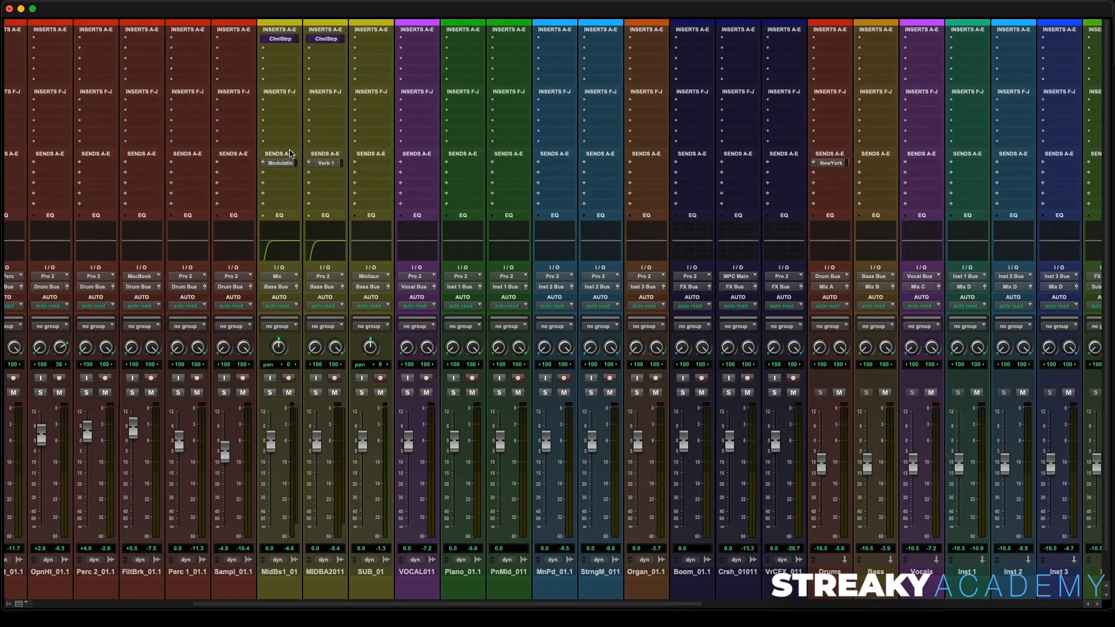
pyautogui.press('space')
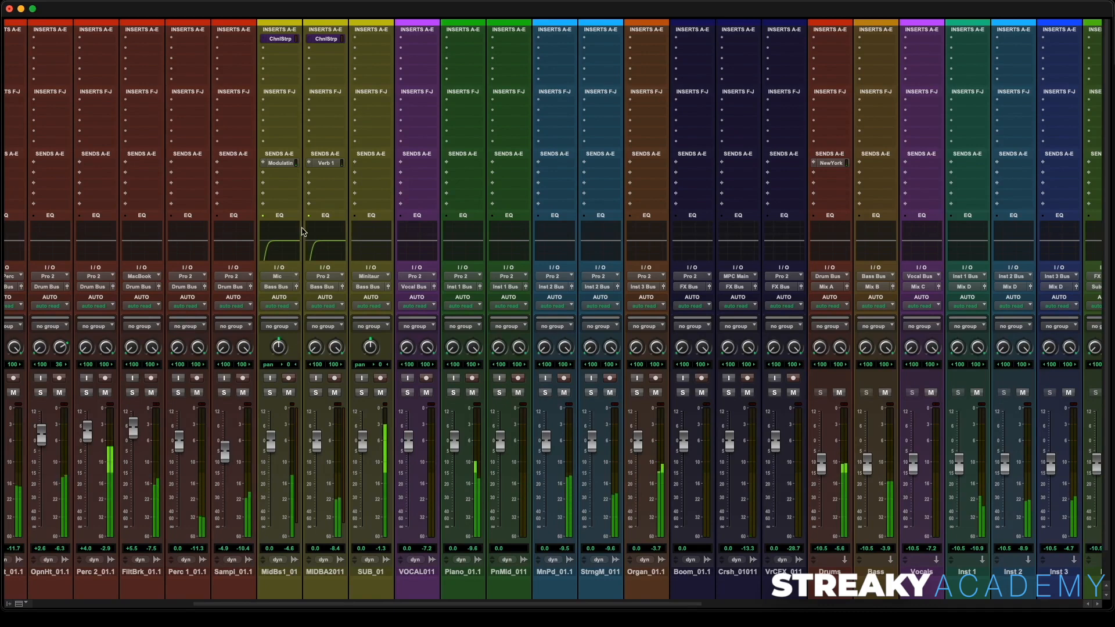
# - Toggle the Modulation and Verb 1 sends on the bass tracks off and back on to compare
pyautogui.keyDown('super'); pyautogui.click(286, 164); pyautogui.keyUp('super')
pyautogui.keyDown('super'); pyautogui.click(325, 162); pyautogui.keyUp('super')
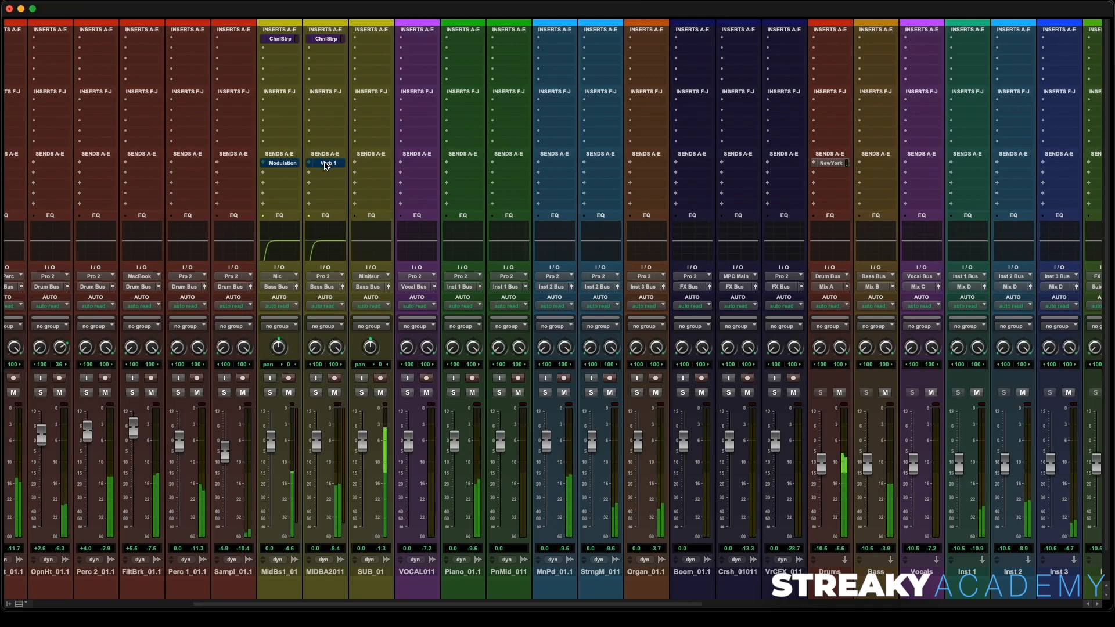
pyautogui.keyDown('super'); pyautogui.click(325, 163); pyautogui.keyUp('super')
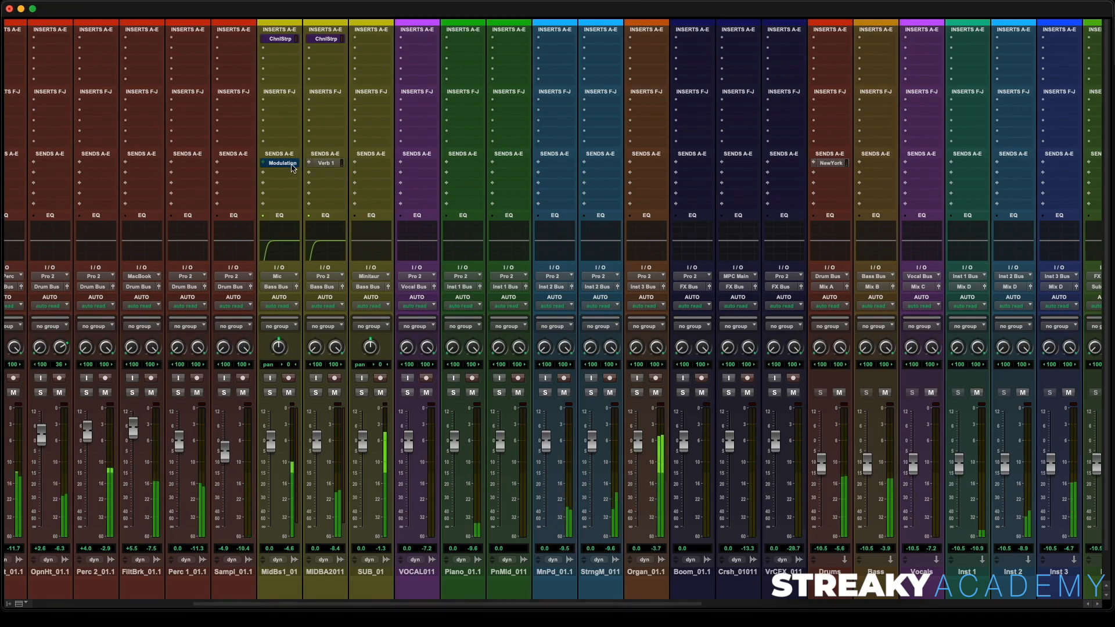
pyautogui.keyDown('super'); pyautogui.click(292, 165); pyautogui.keyUp('super')
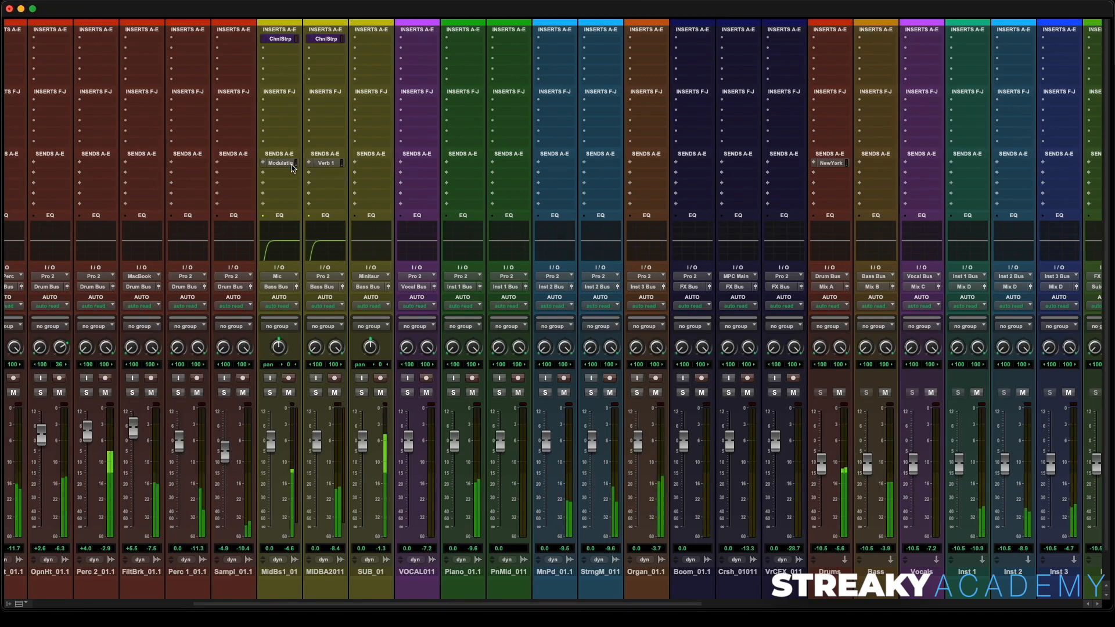
# - Solo and unmute the SDRYMIX1 reference track to compare it with the mix, then mute it again
pyautogui.hscroll(10, 469, 302)
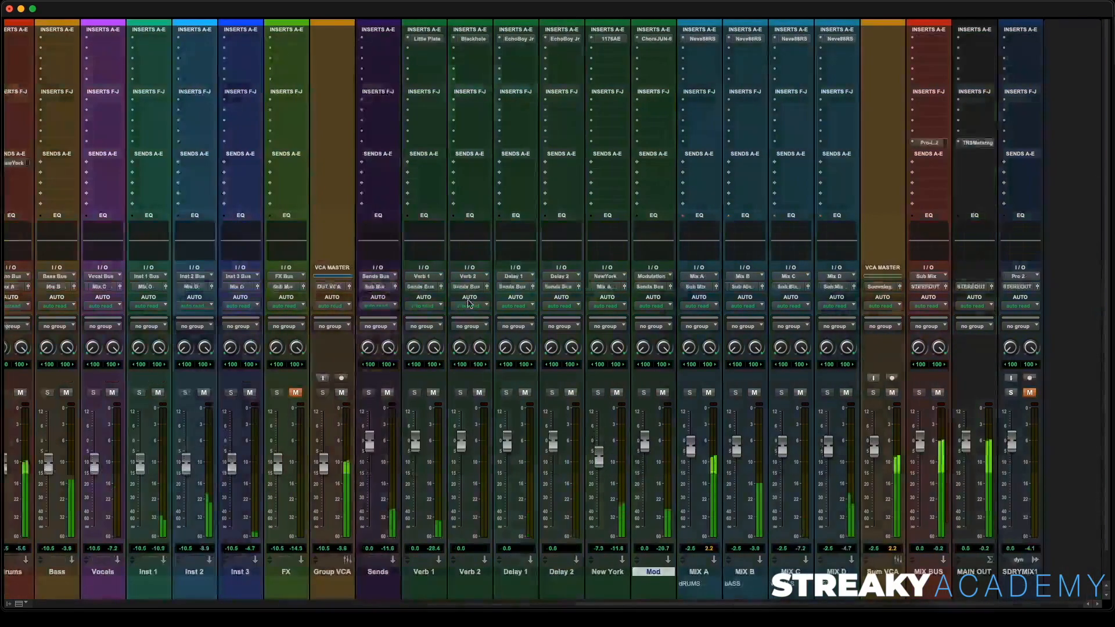
pyautogui.click(1011, 393)
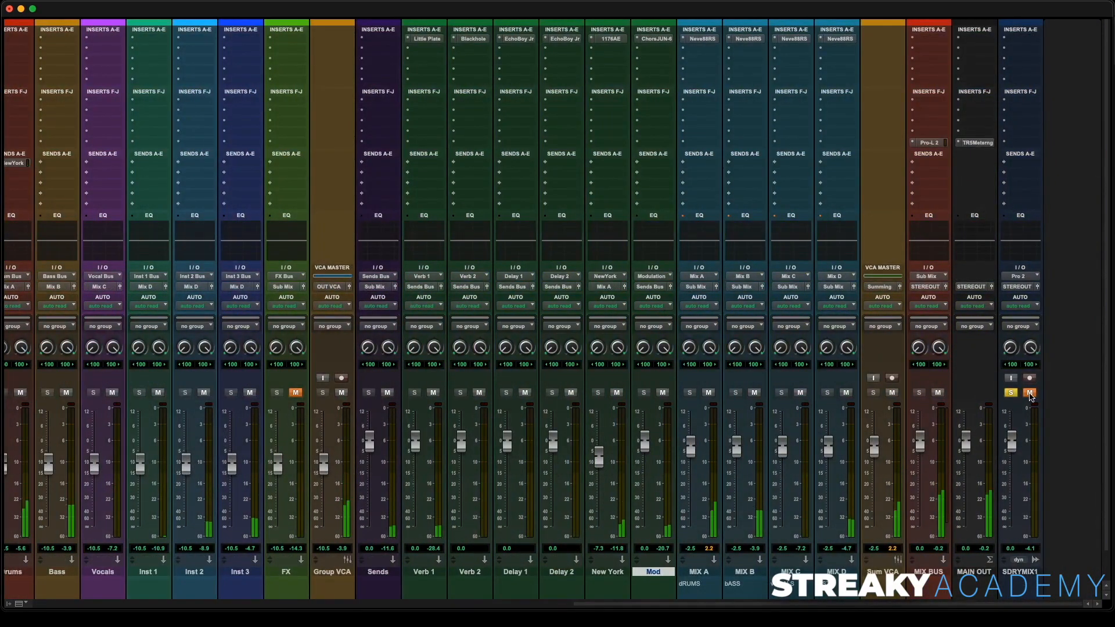
pyautogui.click(1029, 393)
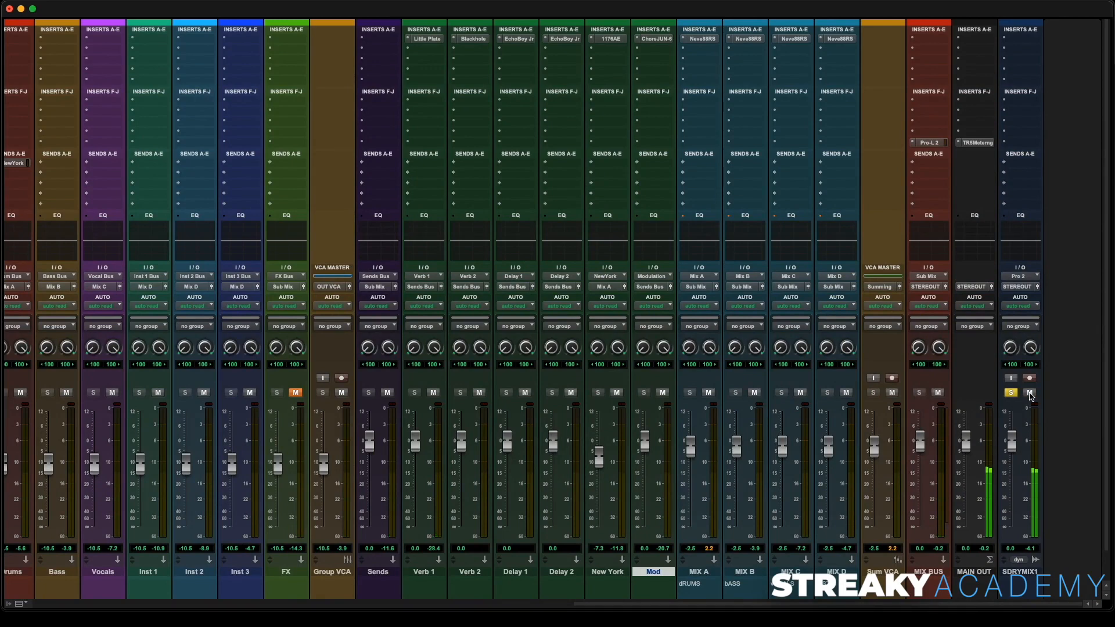
pyautogui.click(1030, 393)
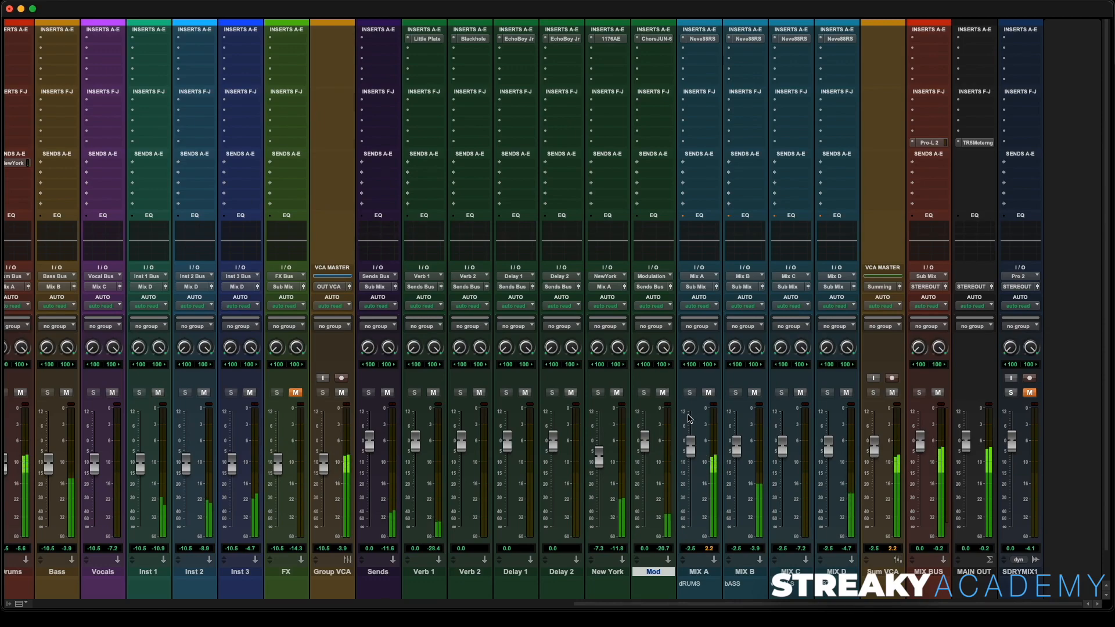
pyautogui.hscroll(-15, 689, 418)
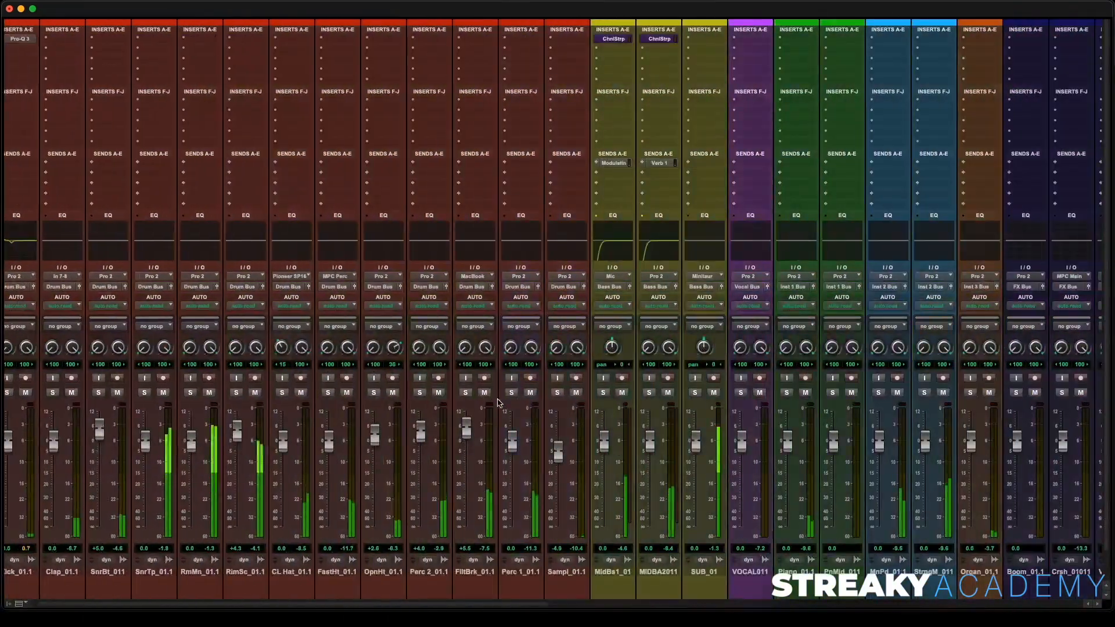
pyautogui.hscroll(2, 581, 400)
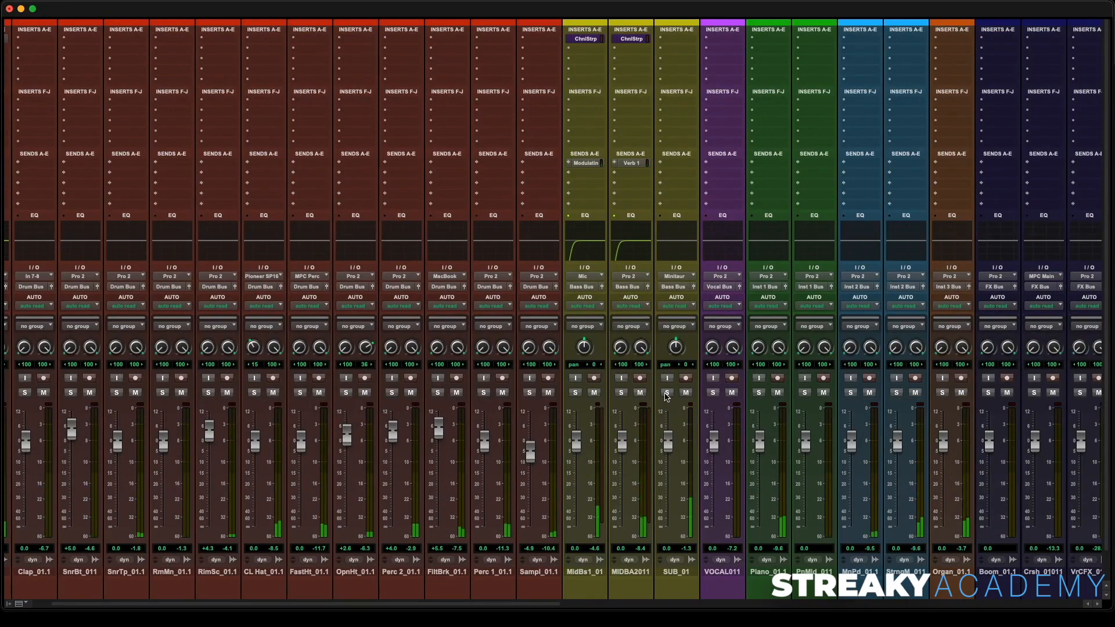
# - Mute the MIX C mix bus and start playback of the mix
pyautogui.click(667, 393)
pyautogui.click(666, 394)
pyautogui.hscroll(10, 754, 400)
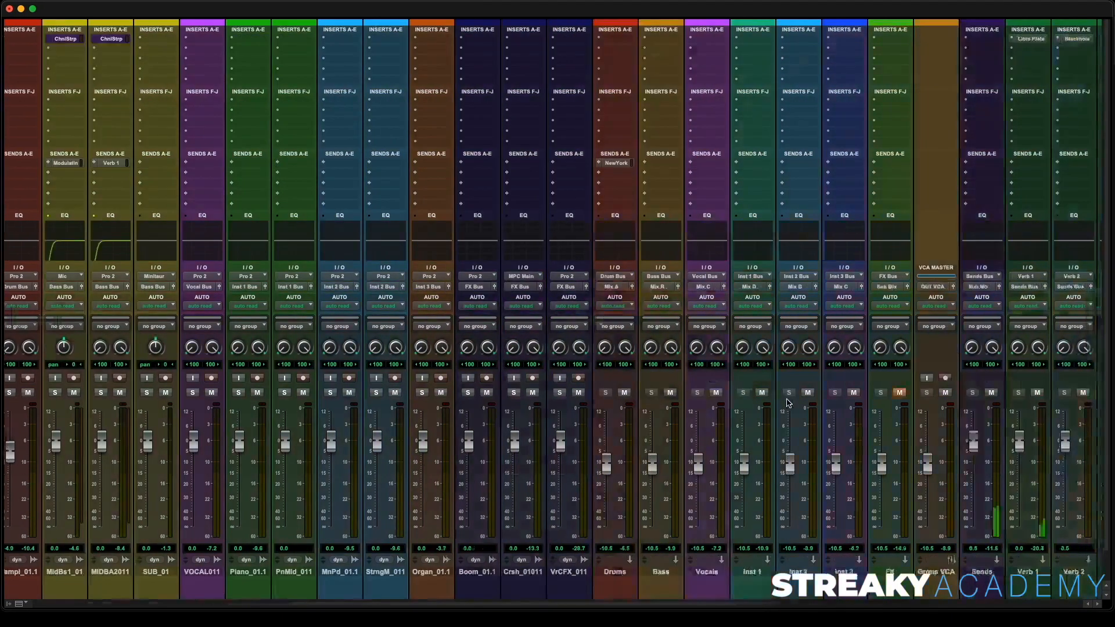
pyautogui.hscroll(12, 772, 400)
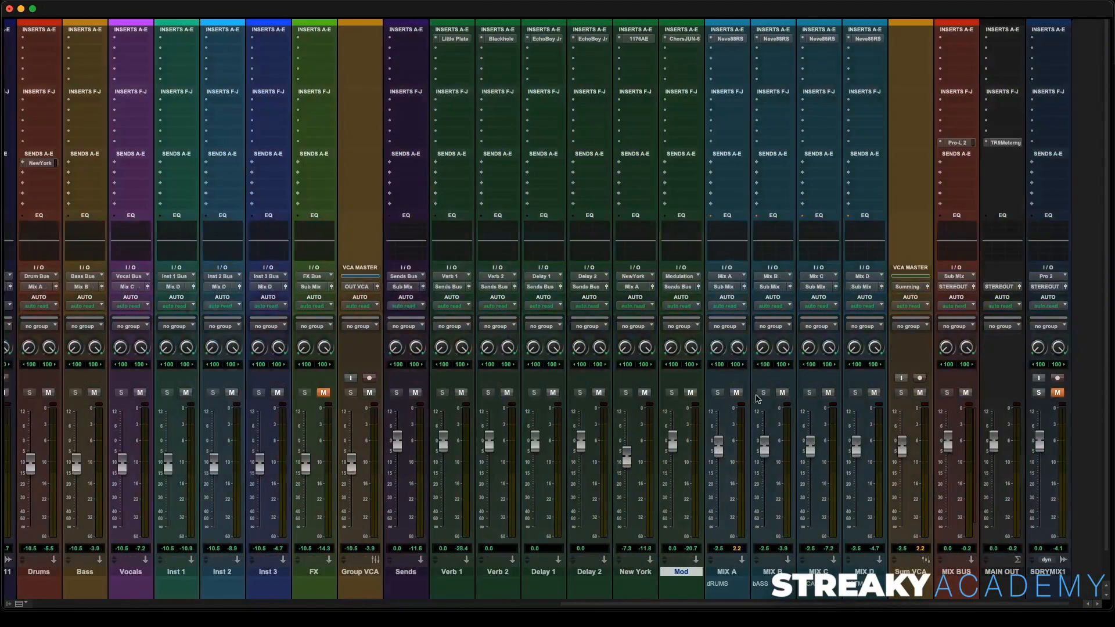
pyautogui.click(828, 393)
pyautogui.hscroll(-15, 783, 396)
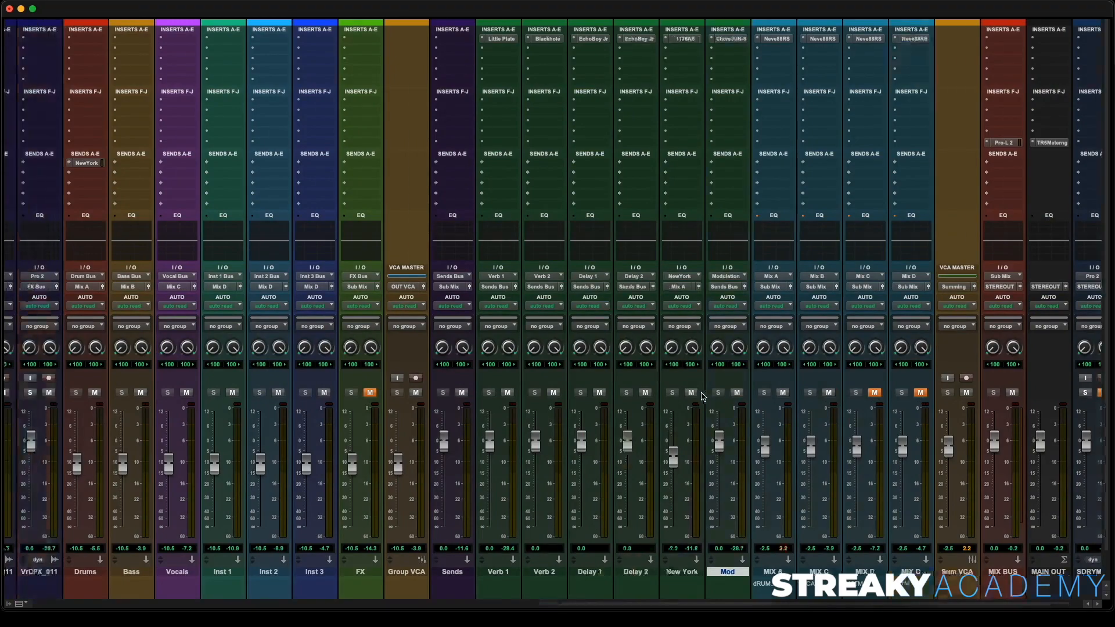
pyautogui.hscroll(-5, 609, 395)
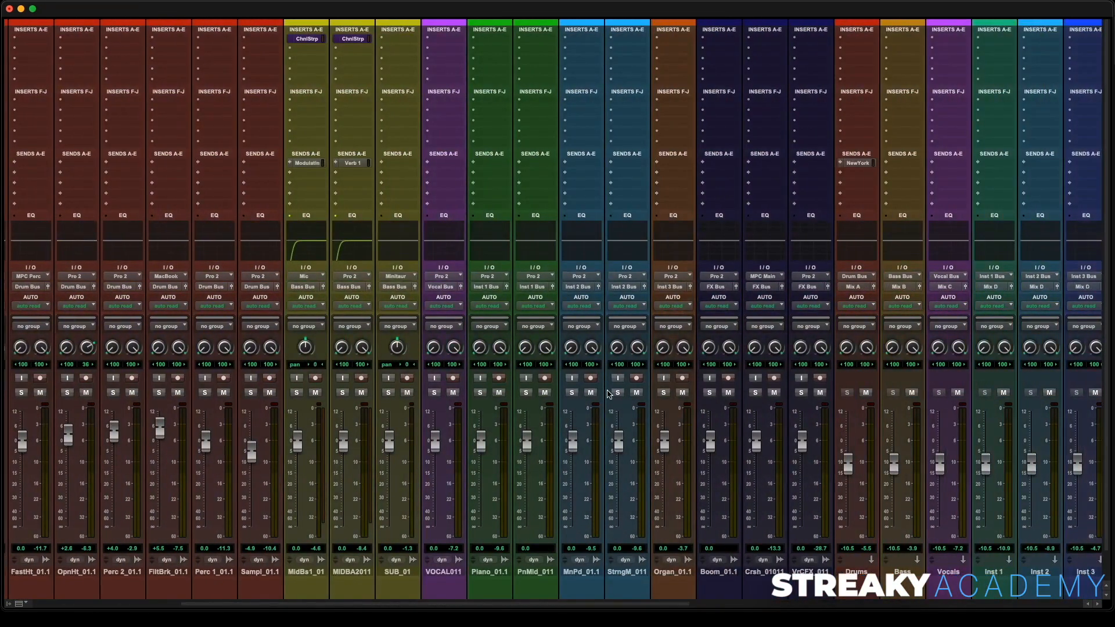
pyautogui.press('space')
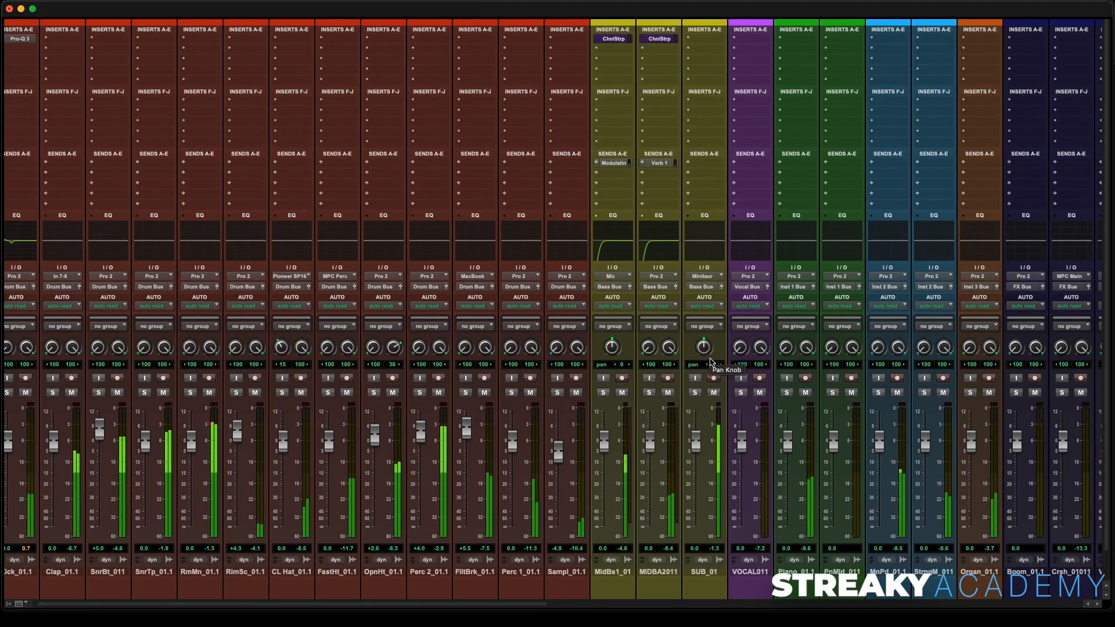
# - Solo SUB_01 and insert a Pro Limiter (mono) on its first insert slot
pyautogui.click(695, 392)
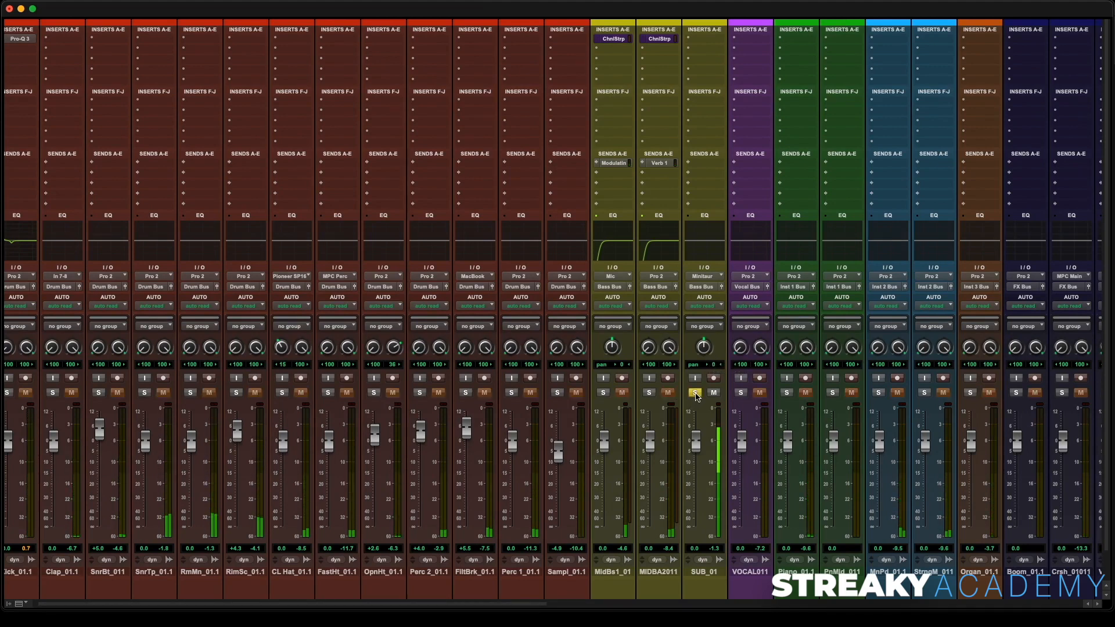
pyautogui.hscroll(3, 711, 366)
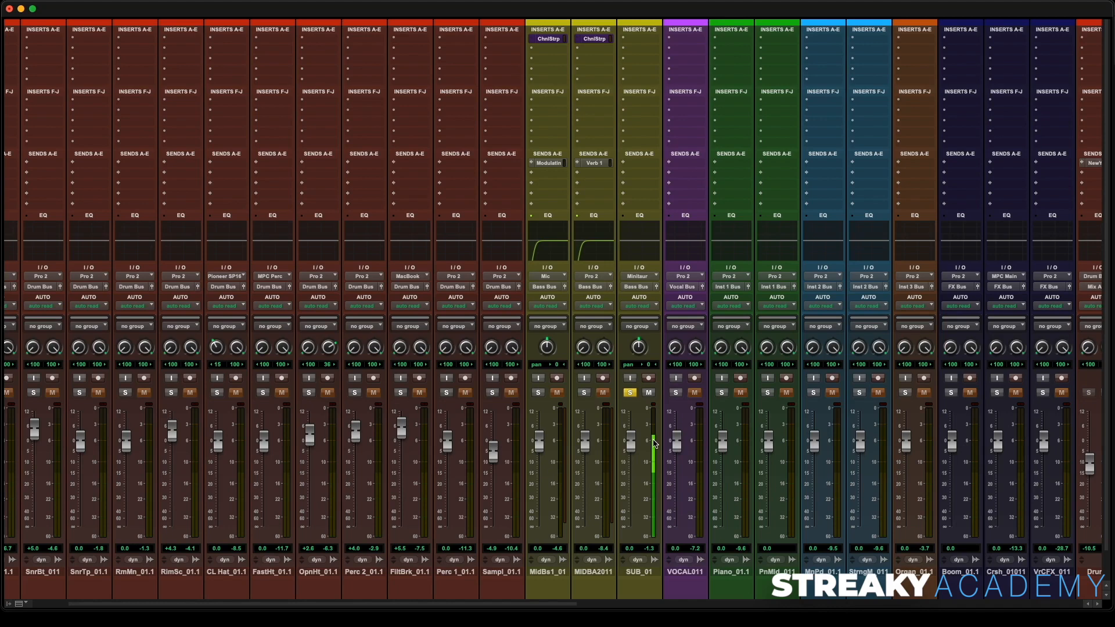
pyautogui.click(643, 42)
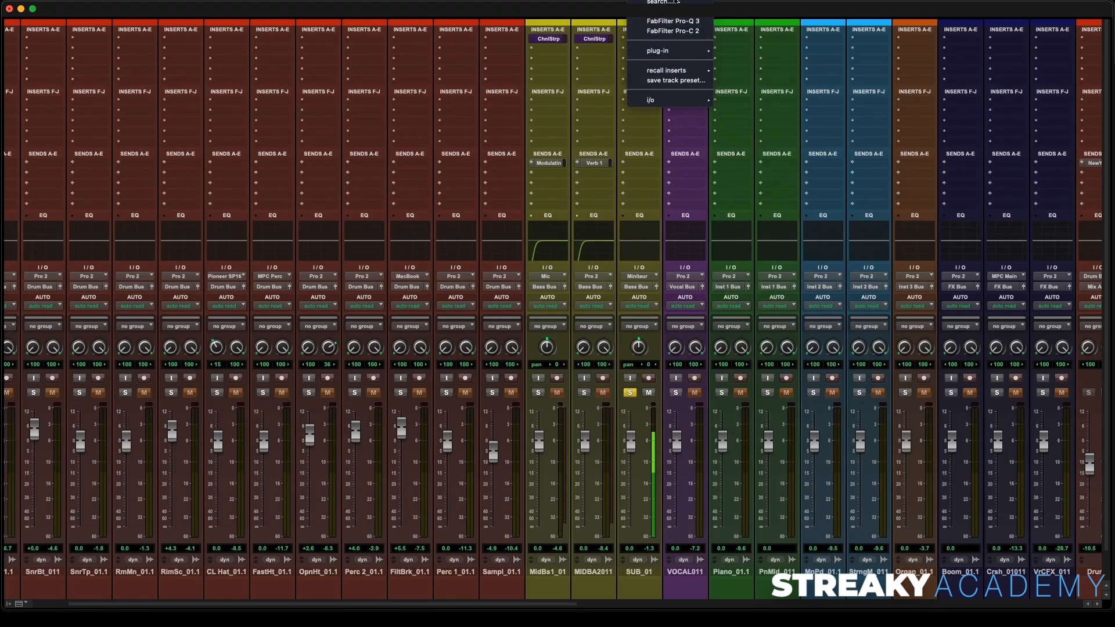
pyautogui.click(676, 18)
pyautogui.write('pro')
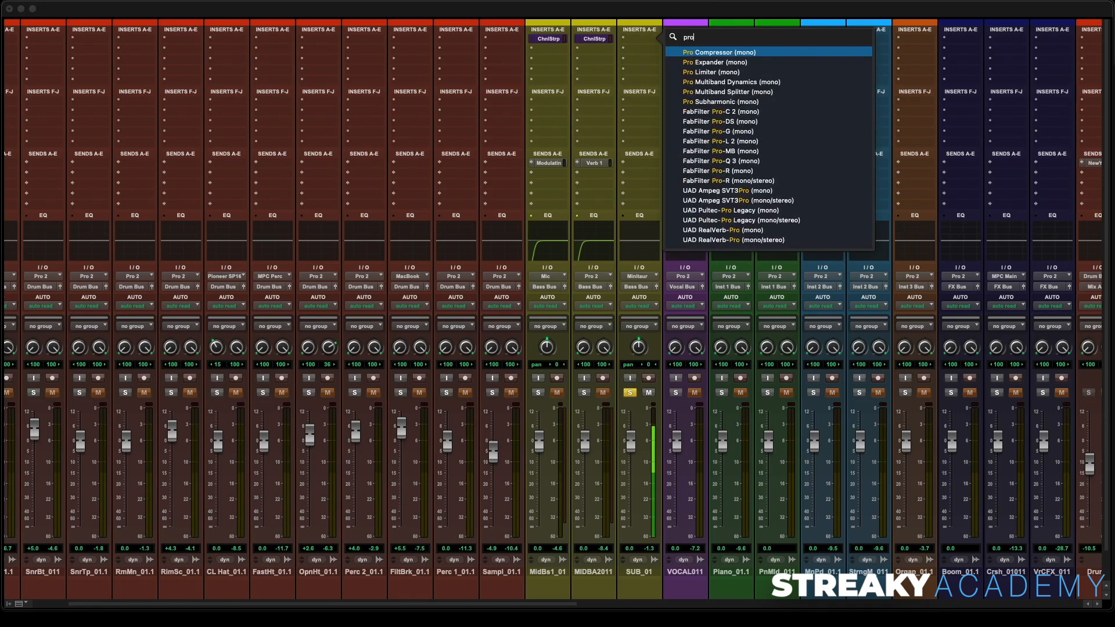
pyautogui.click(738, 73)
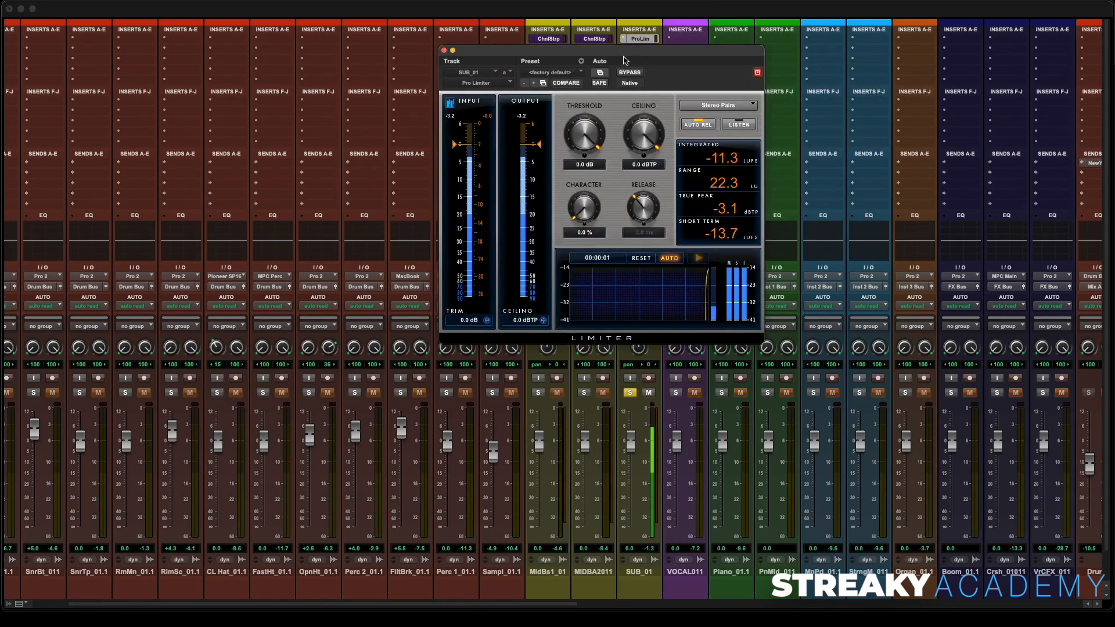
# - Set the Pro Limiter threshold to -6.0 dB, character to 41.5% and ceiling to -2.7 dBTP
pyautogui.moveTo(626, 56); pyautogui.dragTo(383, 75)
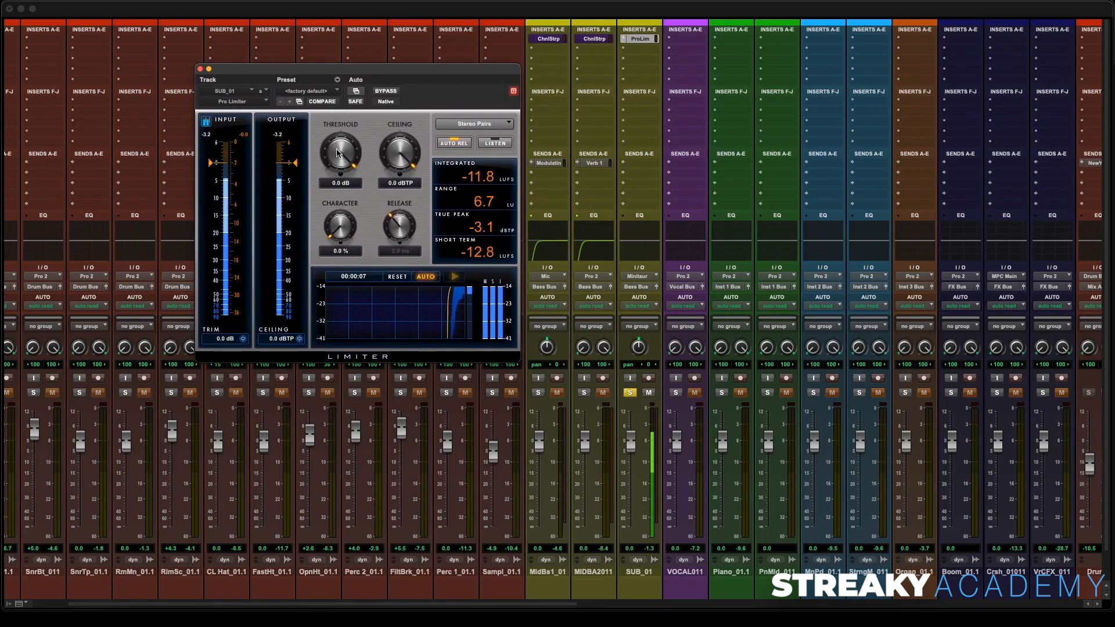
pyautogui.moveTo(338, 154); pyautogui.dragTo(343, 228)
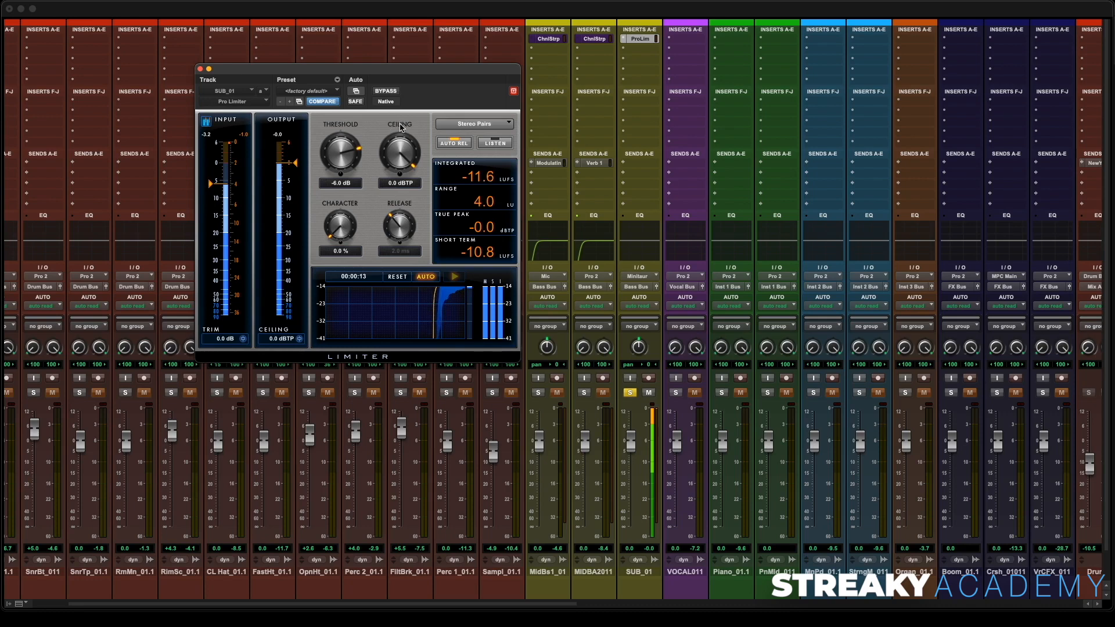
pyautogui.moveTo(395, 154); pyautogui.dragTo(400, 168)
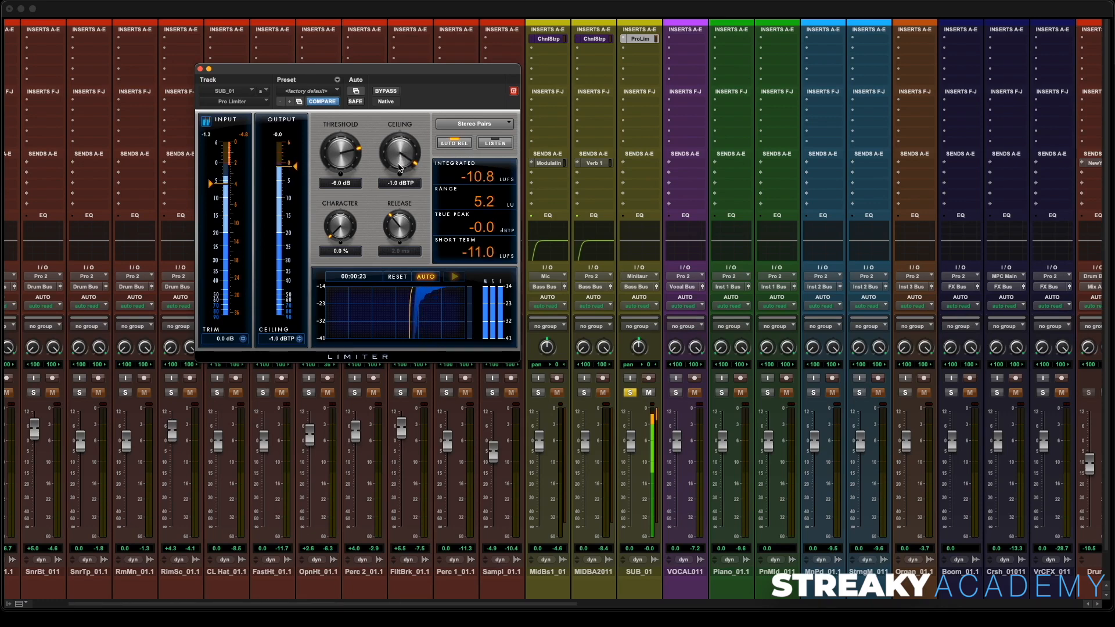
pyautogui.moveTo(340, 238); pyautogui.dragTo(346, 198)
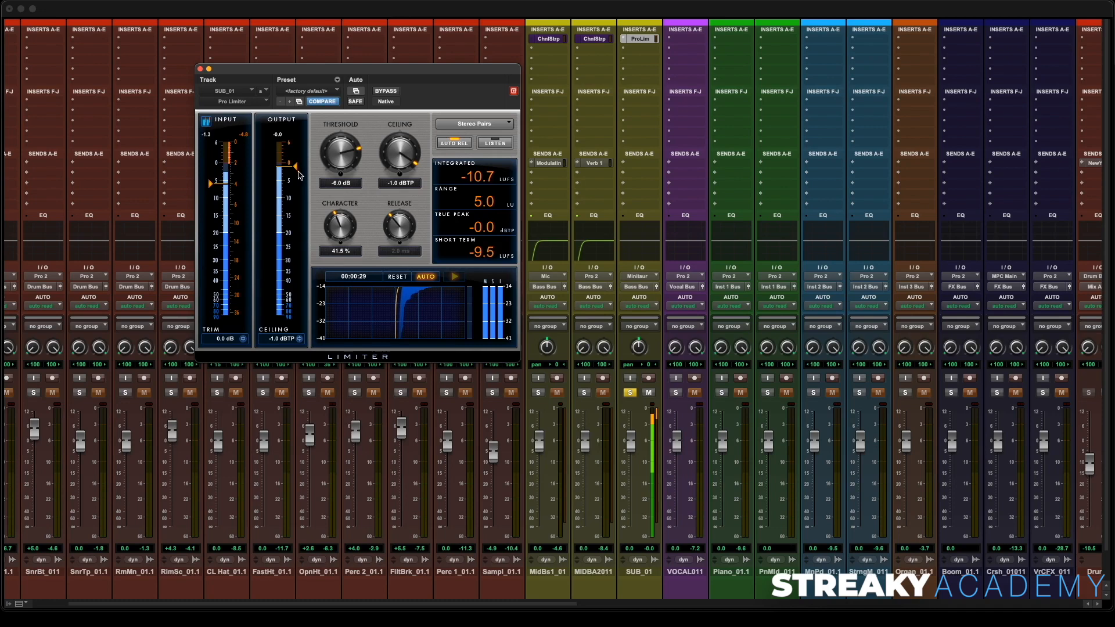
pyautogui.moveTo(297, 168); pyautogui.dragTo(296, 174)
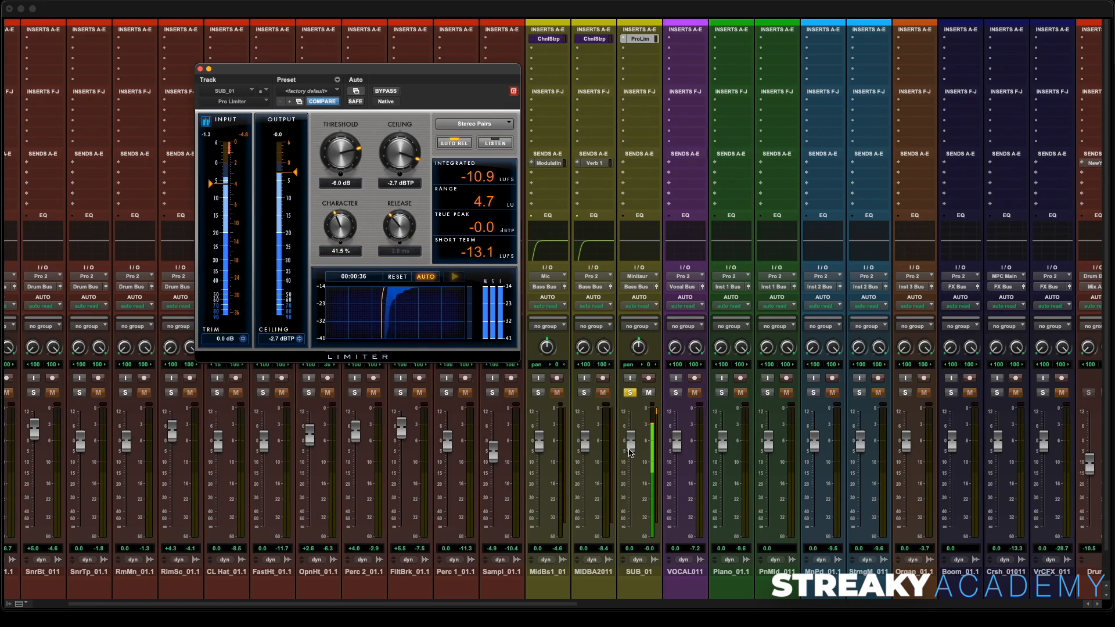
# - Set SUB_01's fader to -1.7 dB and solo MidBs1_01 and MIDBA2011 alongside it during playback
pyautogui.moveTo(627, 455); pyautogui.dragTo(632, 455)
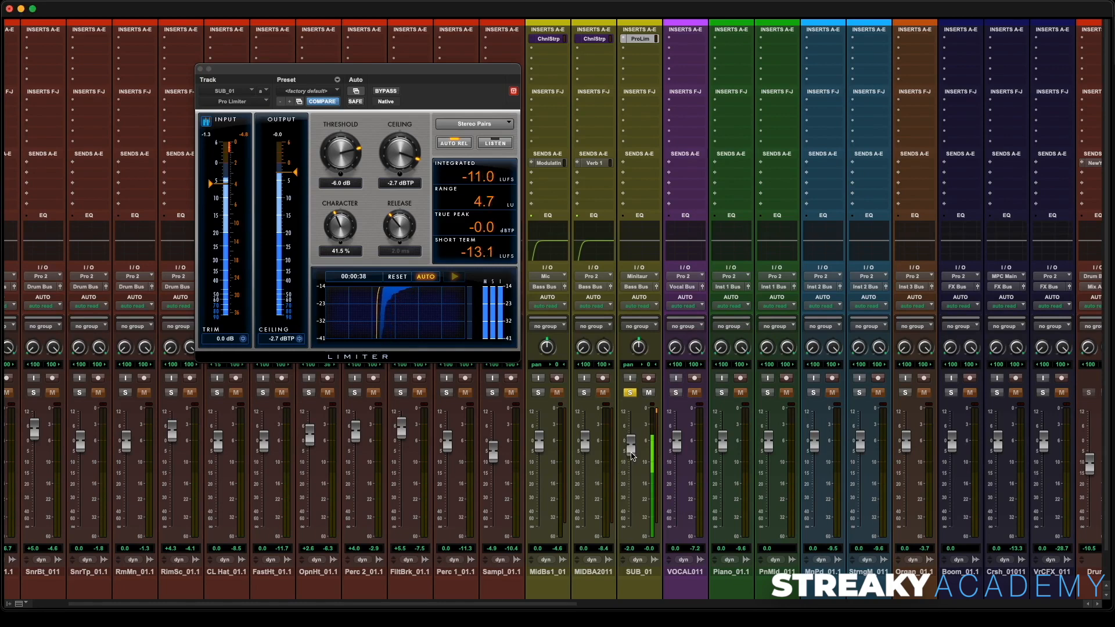
pyautogui.click(584, 393)
pyautogui.click(540, 393)
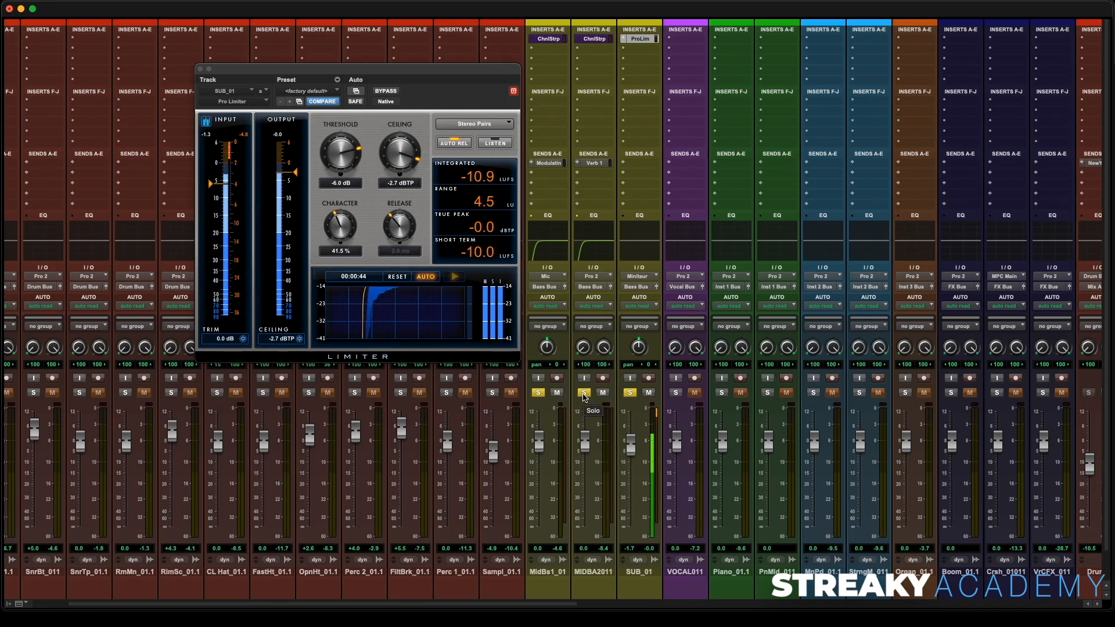
pyautogui.press('space')
pyautogui.press('space')
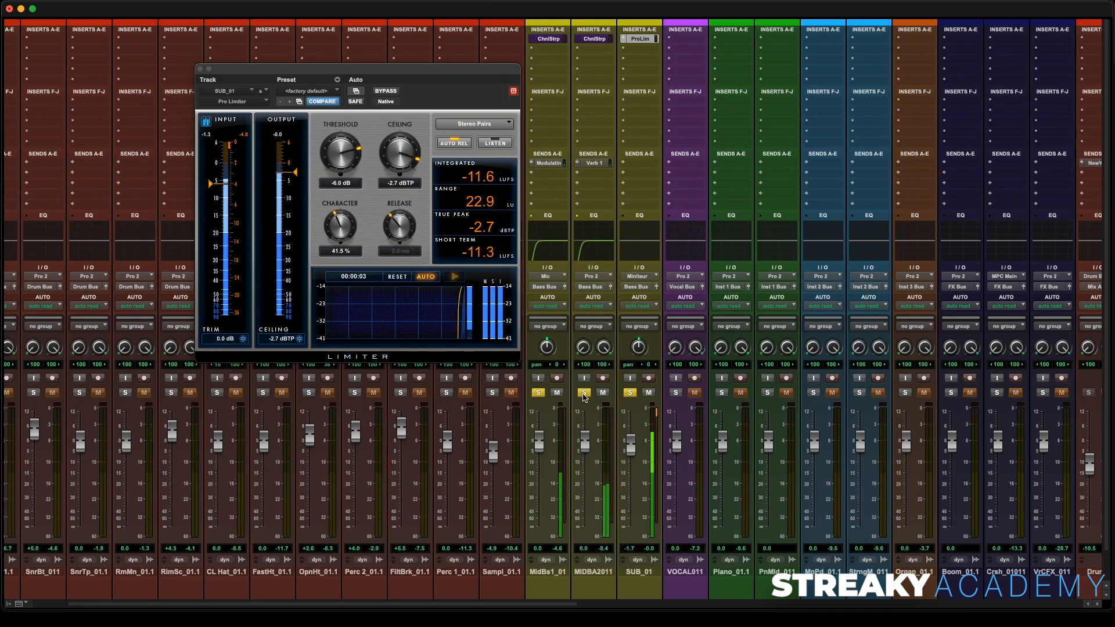
# - Toggle the Pro Limiter bypass on and off to compare, then close the plug-in and stop playback
pyautogui.click(393, 92)
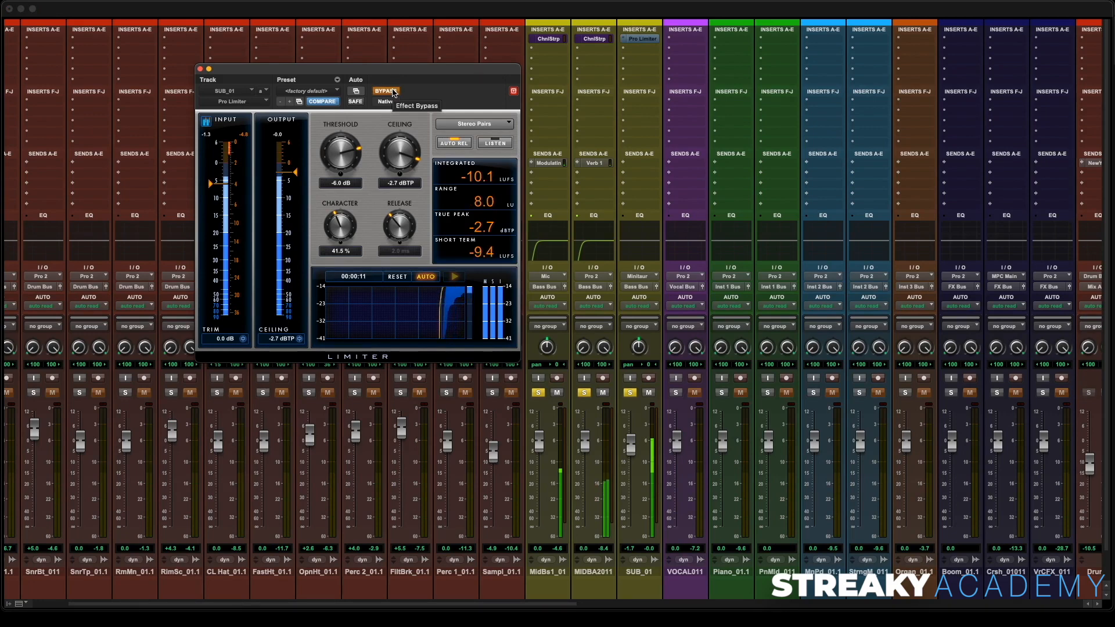
pyautogui.click(393, 92)
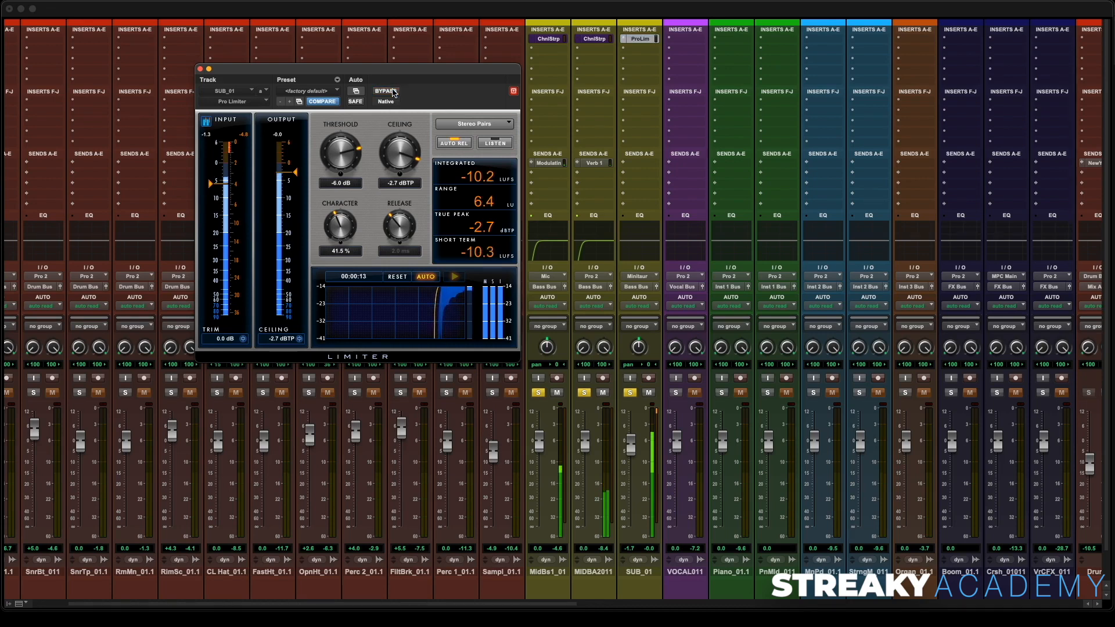
pyautogui.click(201, 69)
pyautogui.press('space')
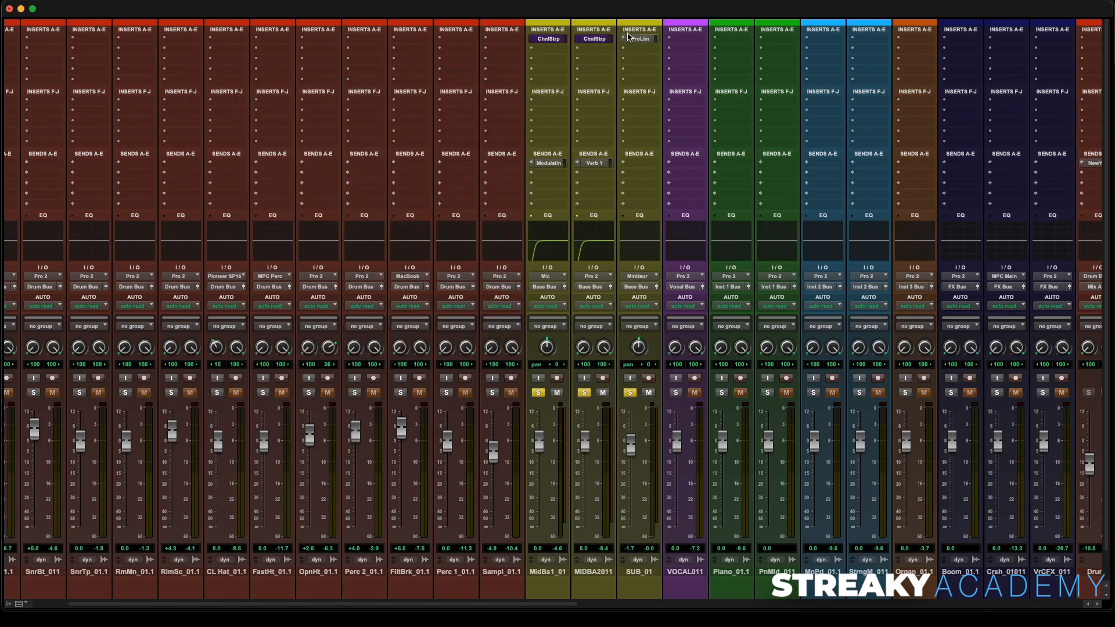
# - Move the Pro Limiter to SUB_01's second insert and add a Channel Strip (mono) in the first slot
pyautogui.moveTo(638, 40); pyautogui.dragTo(637, 49)
pyautogui.moveTo(593, 40); pyautogui.dragTo(640, 42)
pyautogui.click(648, 253)
pyautogui.click(634, 44)
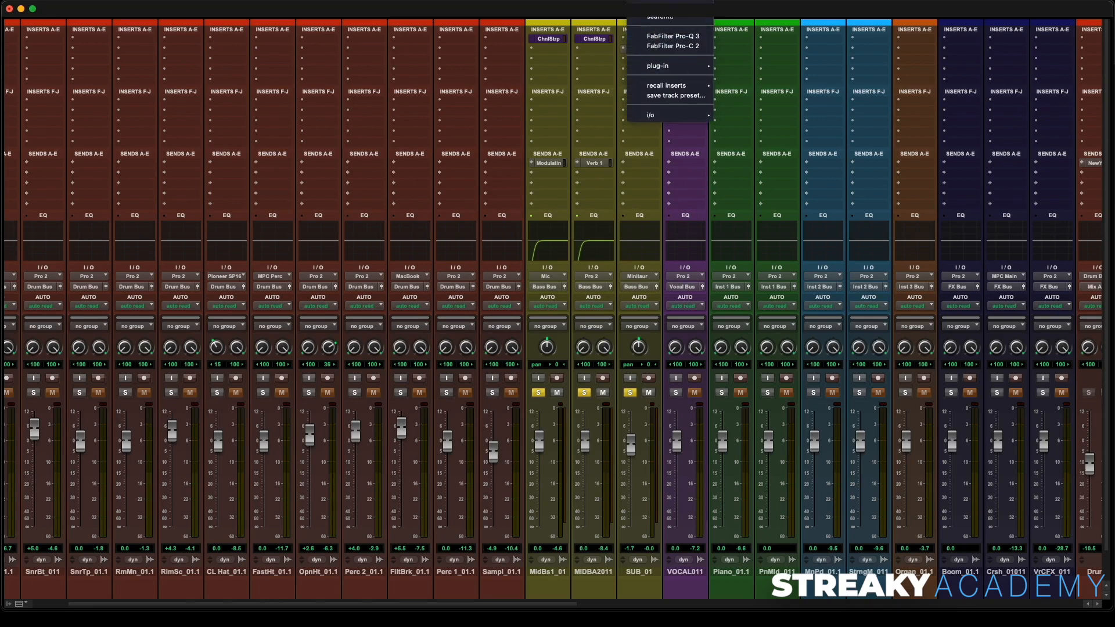
pyautogui.click(667, 18)
pyautogui.write('chan')
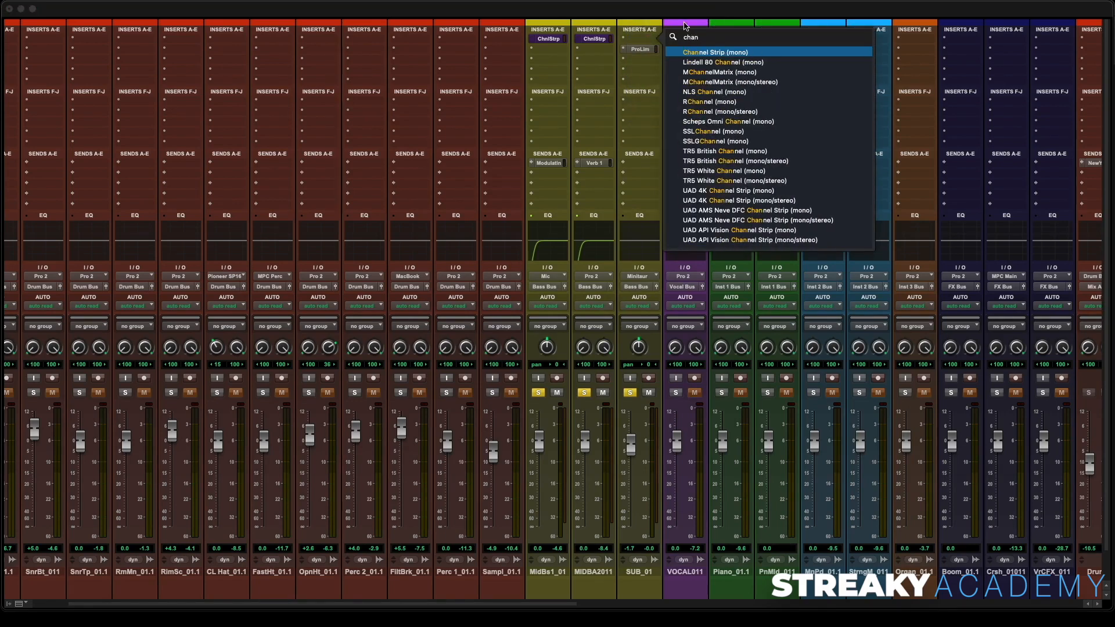
pyautogui.click(730, 52)
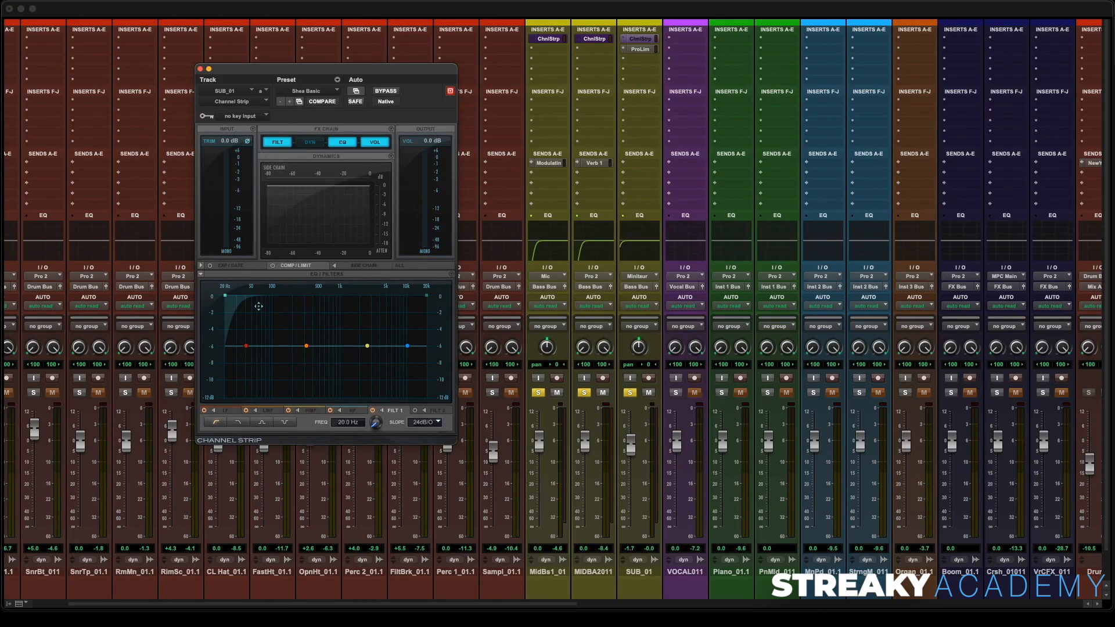
# - Boost the low band of SUB_01's Channel Strip EQ and add a low-pass filter at 2.1 kHz
pyautogui.moveTo(246, 346); pyautogui.dragTo(253, 330)
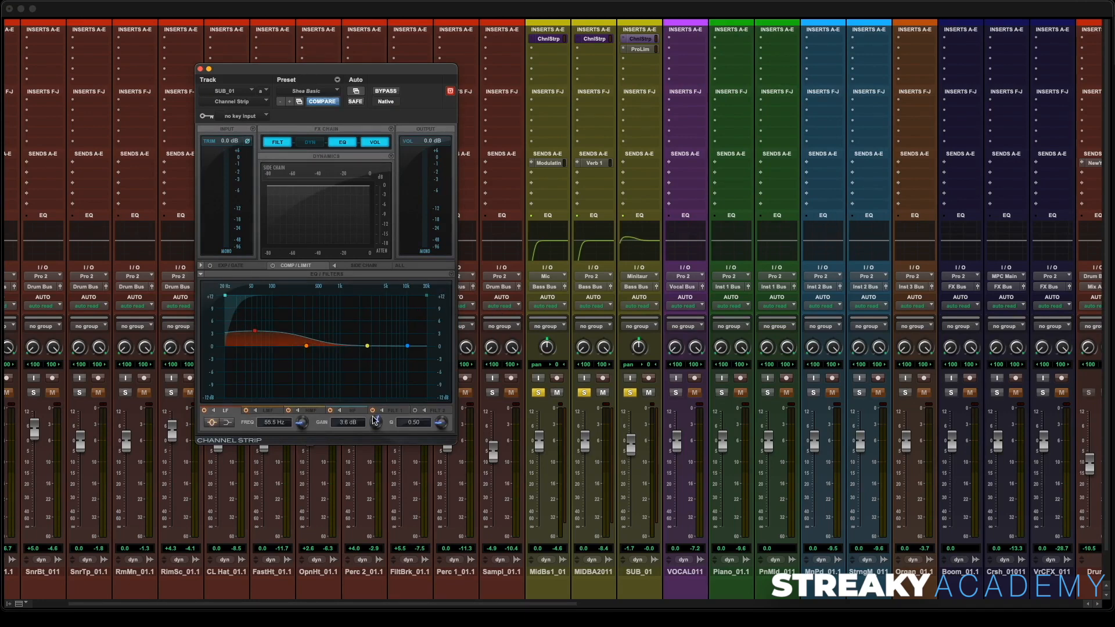
pyautogui.moveTo(438, 426); pyautogui.dragTo(433, 397)
pyautogui.moveTo(427, 297); pyautogui.dragTo(359, 296)
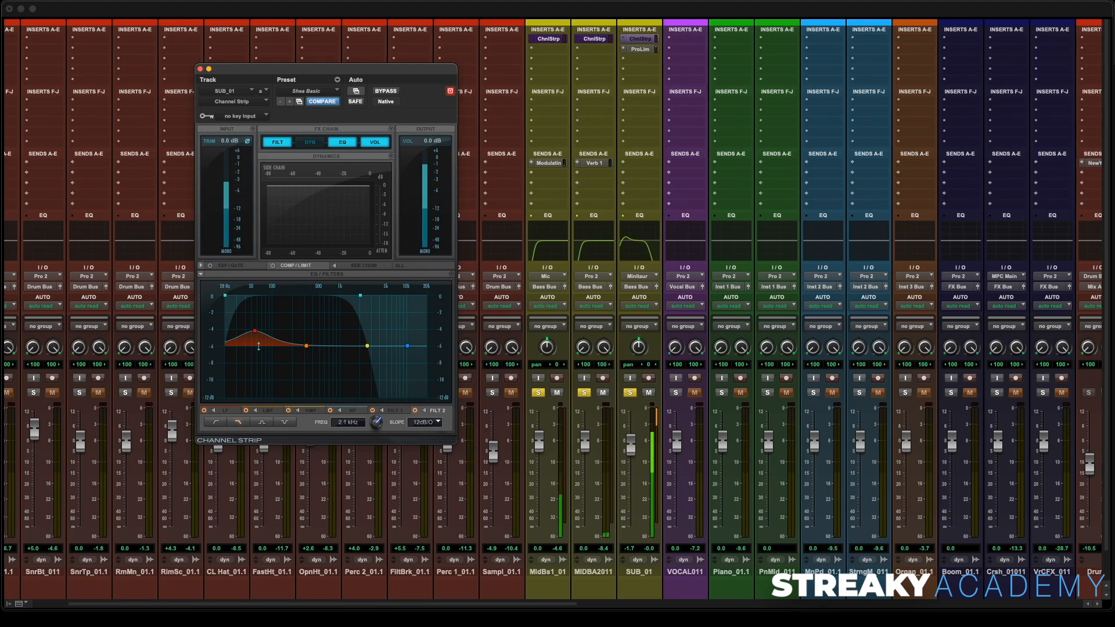
# - Set the low band to 90.3 Hz, 2.6 dB gain and Q 2.22, then close the Channel Strip
pyautogui.click(253, 332)
pyautogui.moveTo(253, 332); pyautogui.dragTo(251, 335)
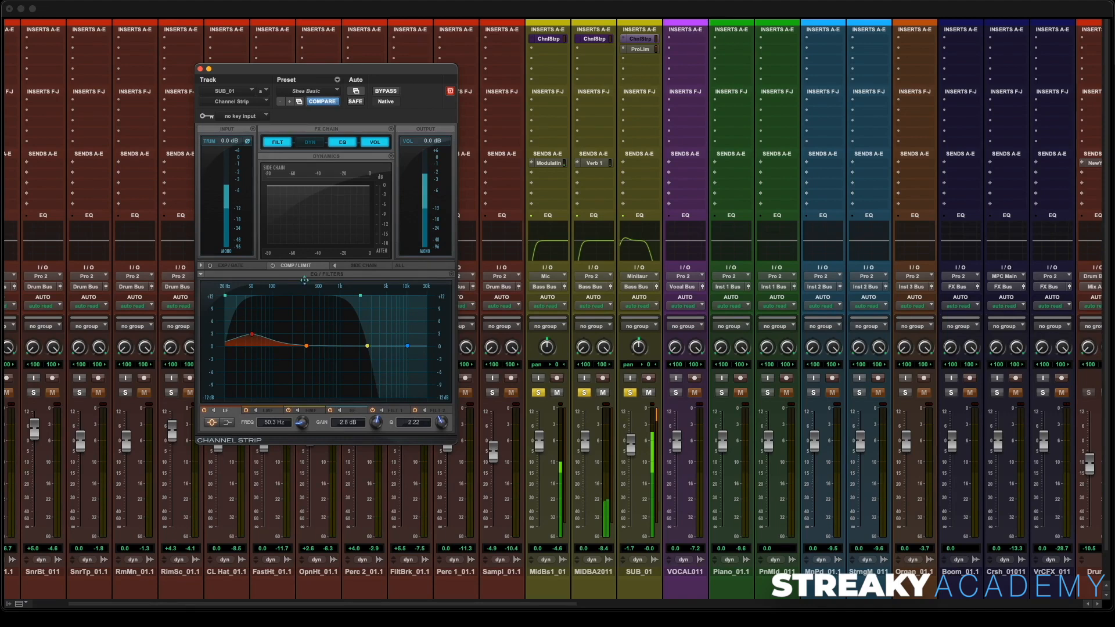
pyautogui.click(200, 69)
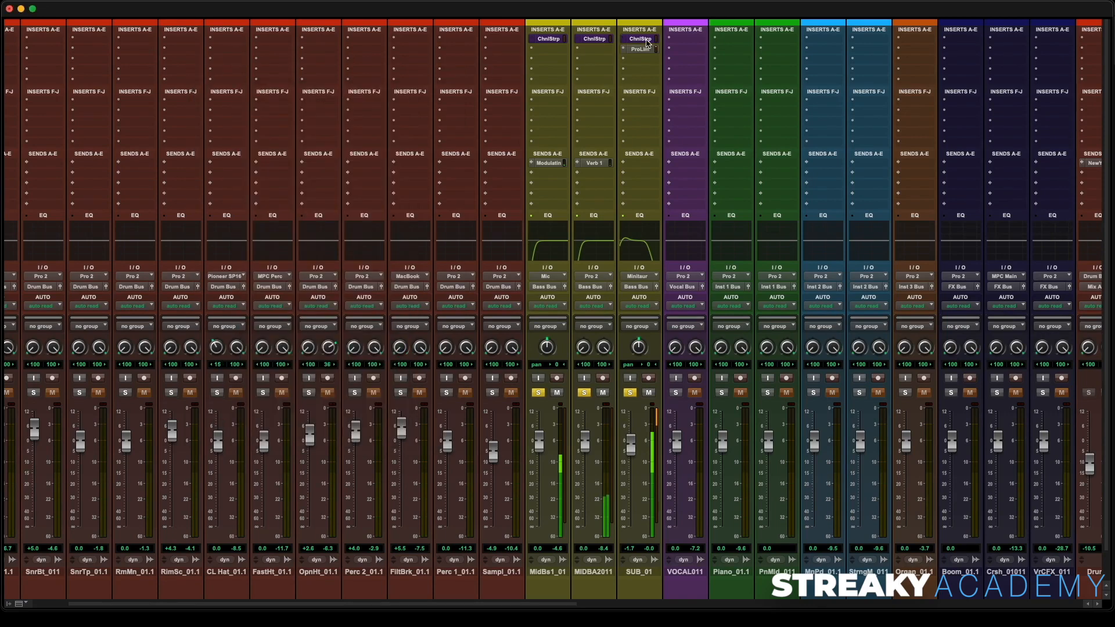
# - Toggle the bypass of SUB_01's Channel Strip and Pro Limiter on and off to compare
pyautogui.keyDown('super'); pyautogui.click(641, 39); pyautogui.keyUp('super')
pyautogui.keyDown('super'); pyautogui.click(645, 49); pyautogui.keyUp('super')
pyautogui.keyDown('ctrl'); pyautogui.keyDown('super'); pyautogui.click(645, 49); pyautogui.keyUp('super'); pyautogui.keyUp('ctrl')
pyautogui.keyDown('super'); pyautogui.click(641, 39); pyautogui.keyUp('super')
# - Unsolo SUB_01, MIDBA2011 and MidBs1_01, then play back and stop the full mix
pyautogui.click(630, 392)
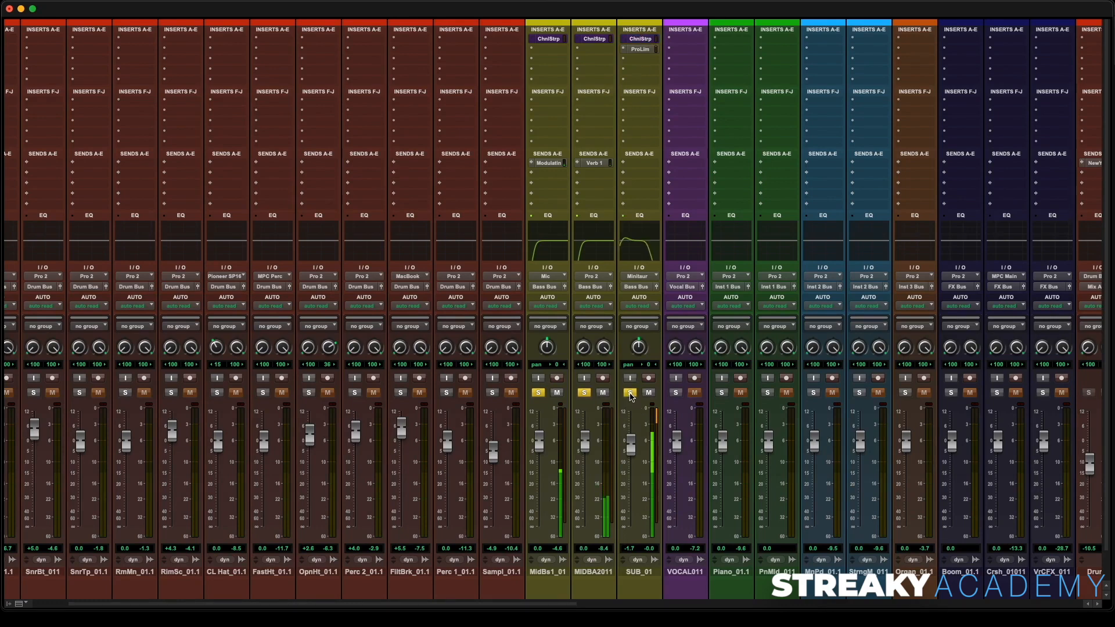
pyautogui.click(584, 393)
pyautogui.click(537, 394)
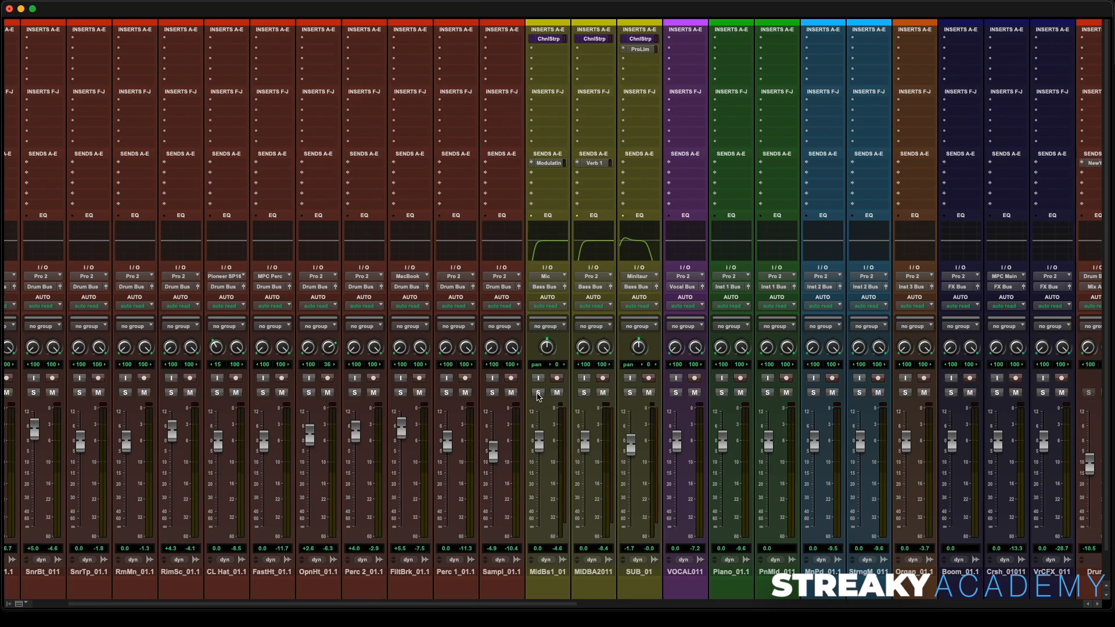
pyautogui.hscroll(-3, 475, 393)
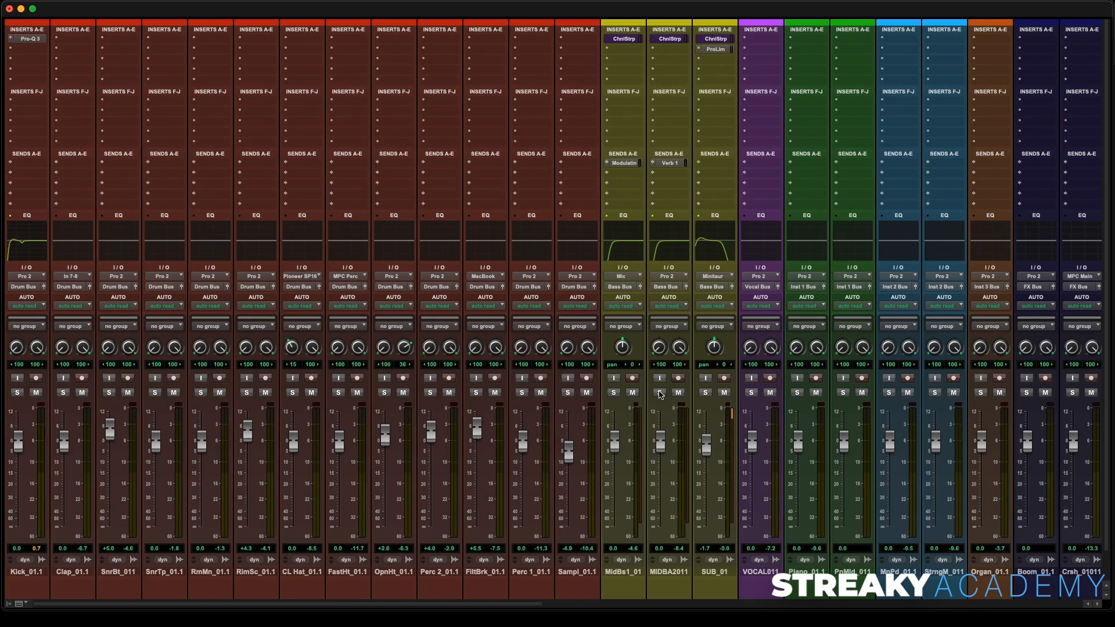
pyautogui.press('space')
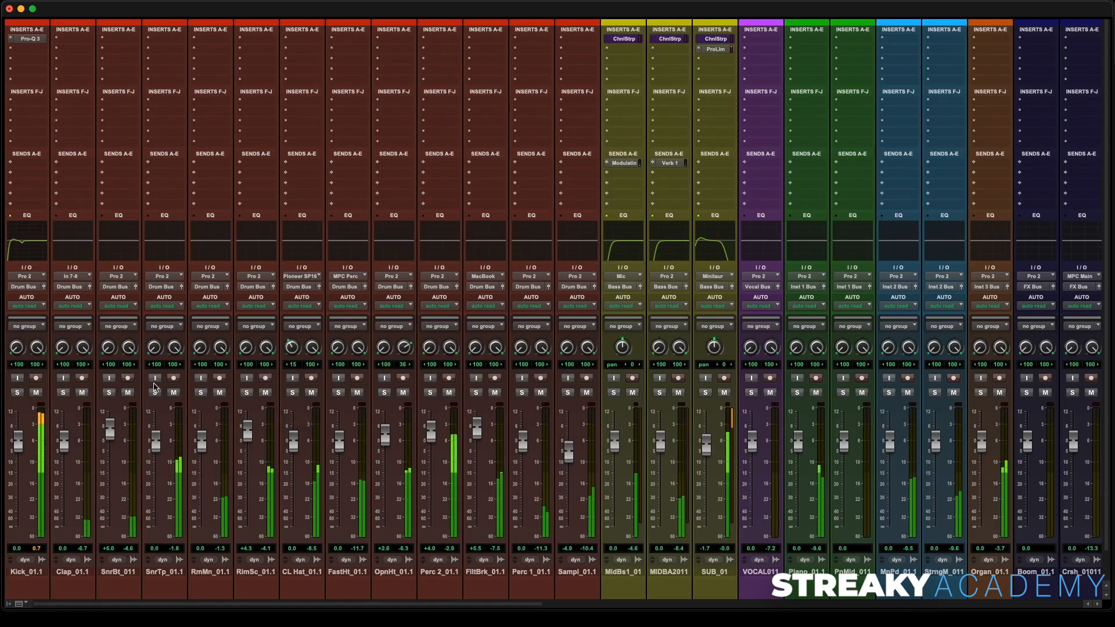
pyautogui.press('space')
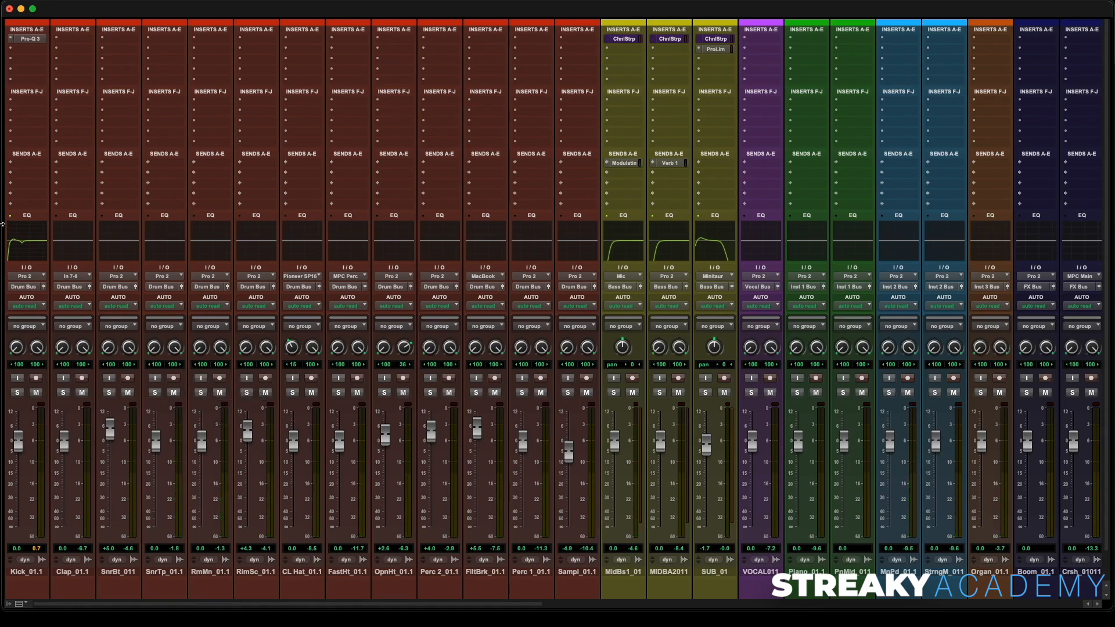
# - Add a send from Kick_01.1 to Bus 31-32
pyautogui.click(32, 167)
pyautogui.moveTo(55, 174)
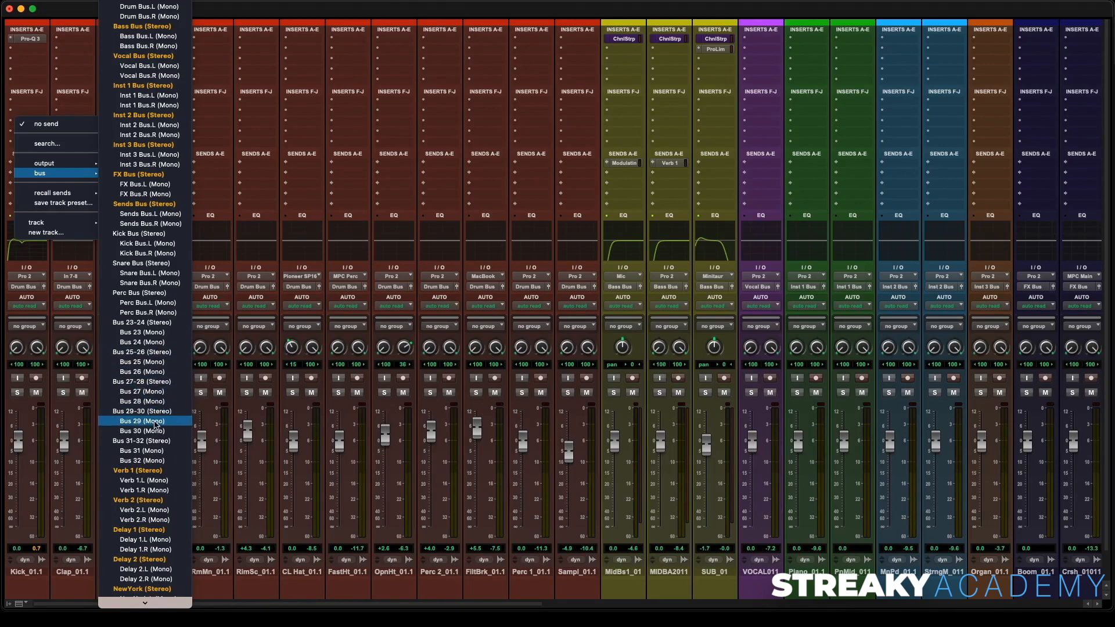
pyautogui.click(156, 442)
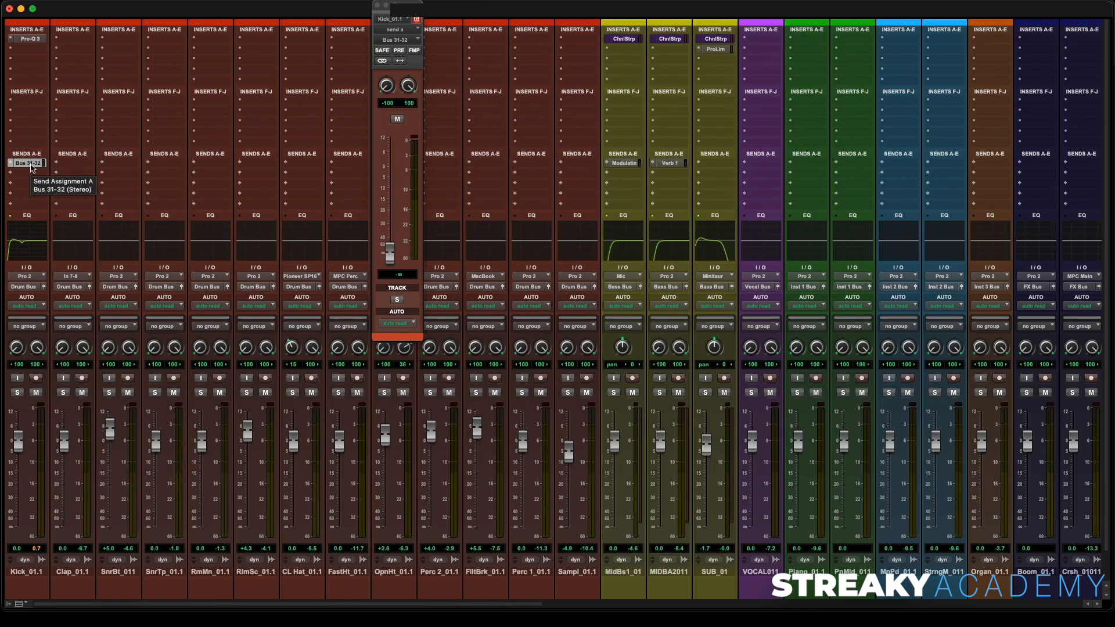
# - Rename the Bus 31-32 path on Kick_01.1's send as SIDECHAIN
pyautogui.rightClick(30, 167)
pyautogui.click(68, 208)
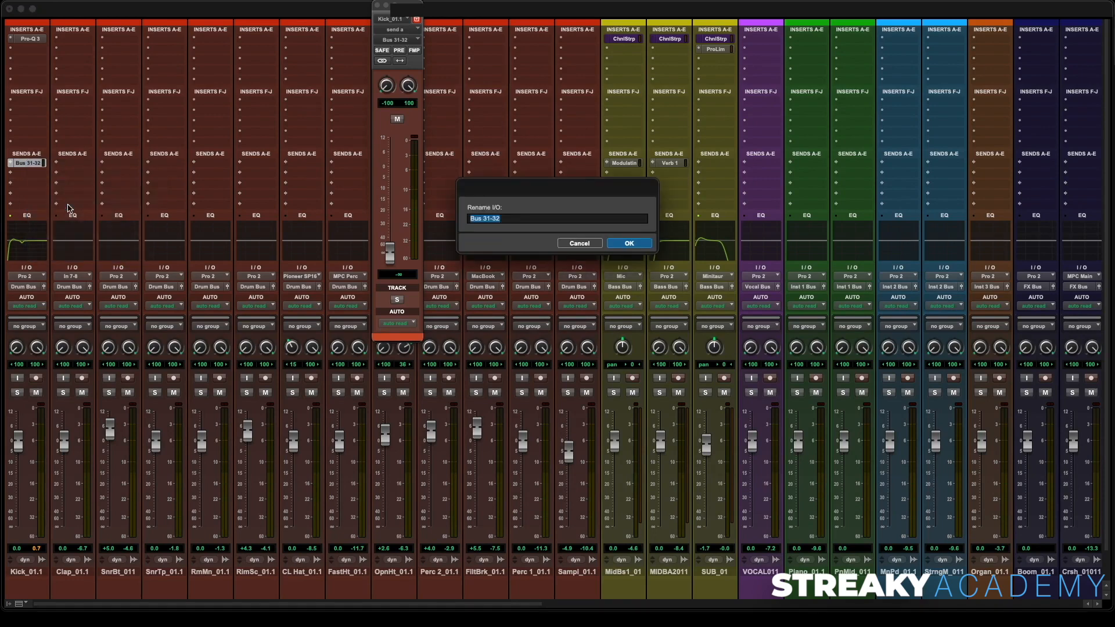
pyautogui.write('Sl')
pyautogui.press('Return')
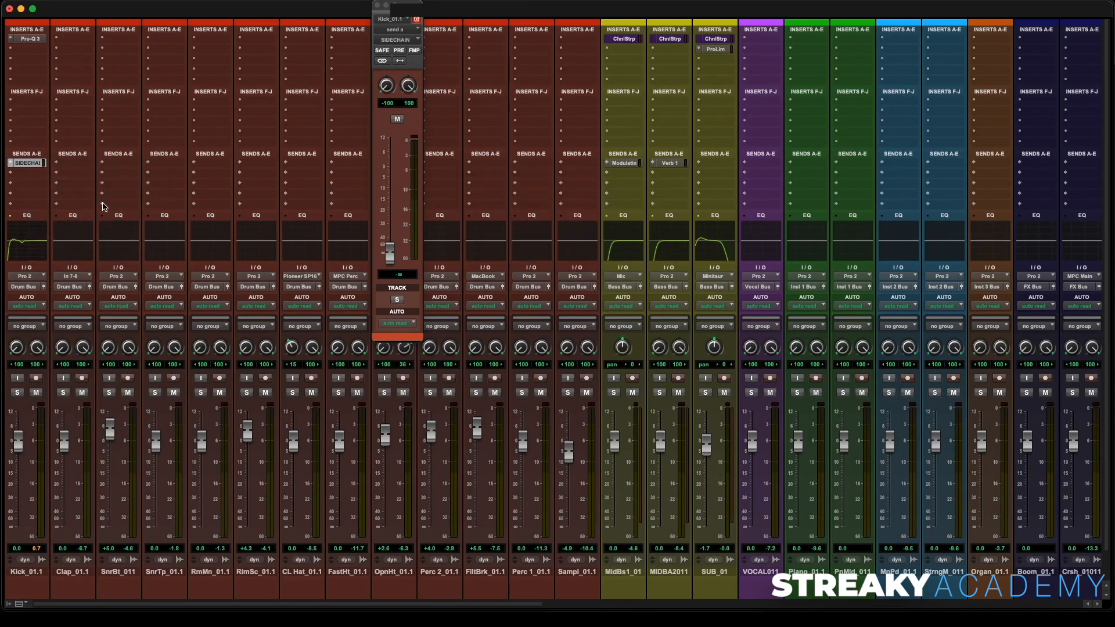
# - Set the Kick_01.1 SIDECHAIN send level to 0.0 dB, play back briefly, and close the send window
pyautogui.keyDown('alt'); pyautogui.click(394, 256); pyautogui.keyUp('alt')
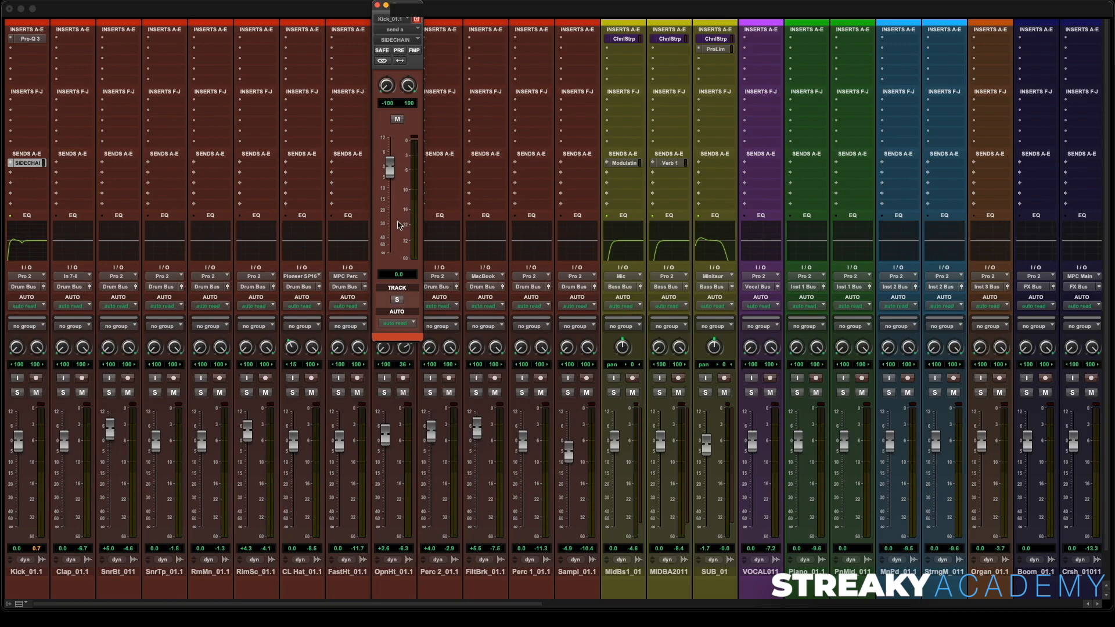
pyautogui.press('space')
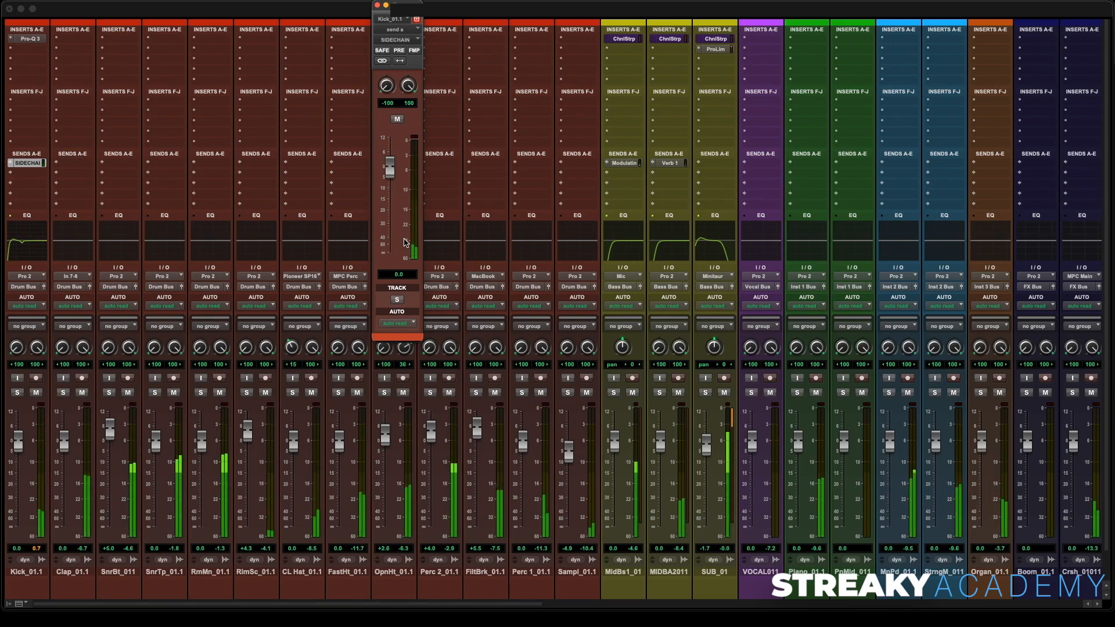
pyautogui.click(377, 5)
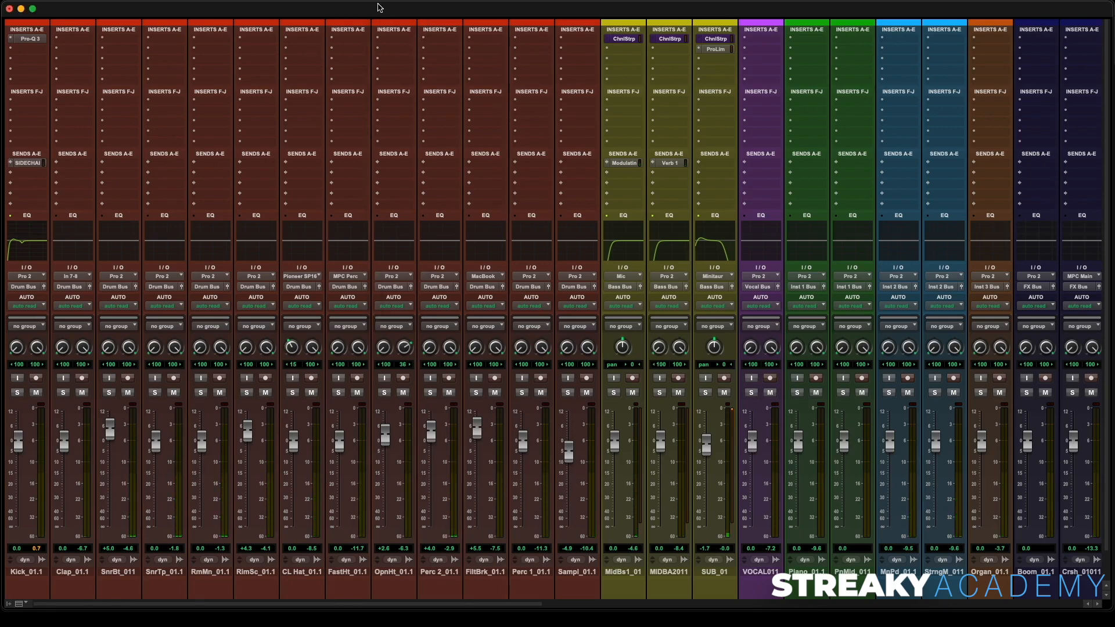
# - Insert FabFilter Pro-C 2 on the Bass bus track
pyautogui.hscroll(10, 691, 259)
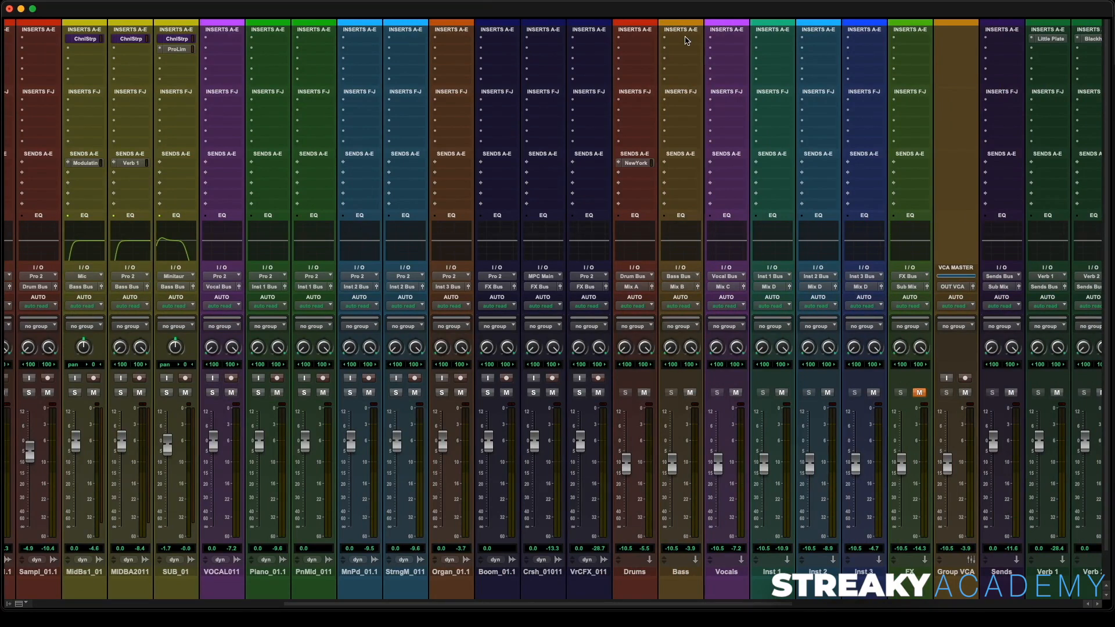
pyautogui.click(687, 41)
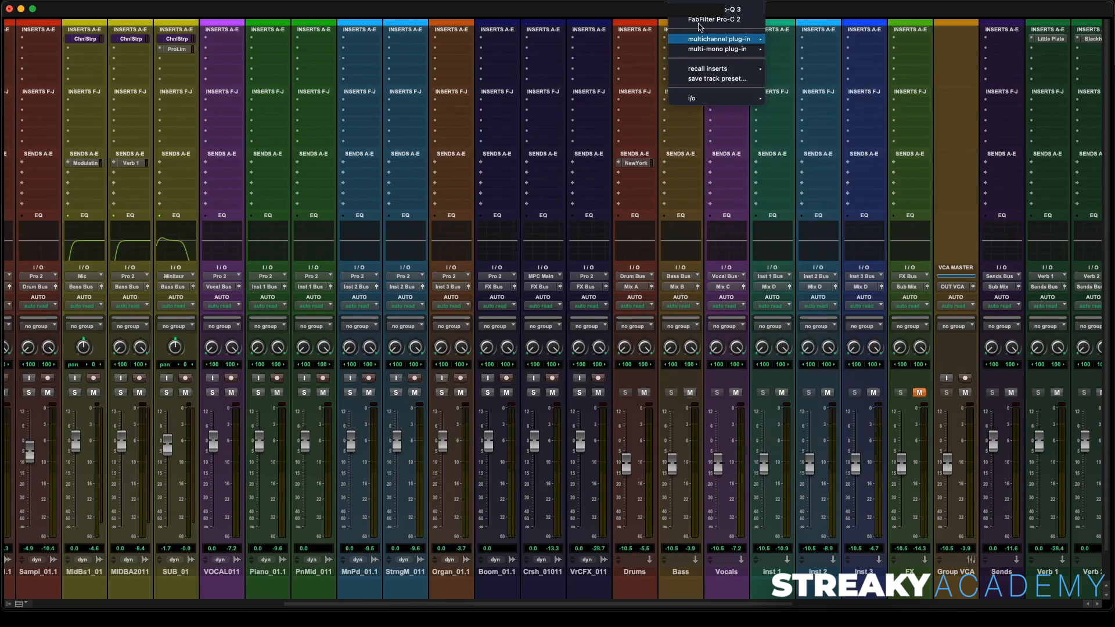
pyautogui.click(720, 23)
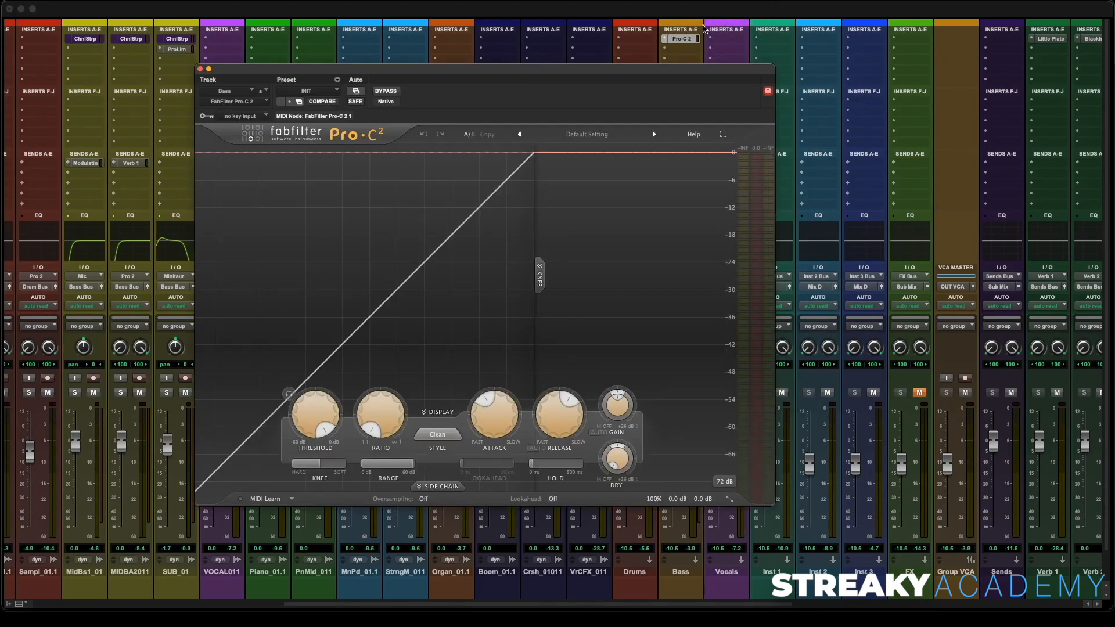
# - Open the Pro-C 2 side chain panel and set its key input to the SIDECHAIN.L bus
pyautogui.click(441, 486)
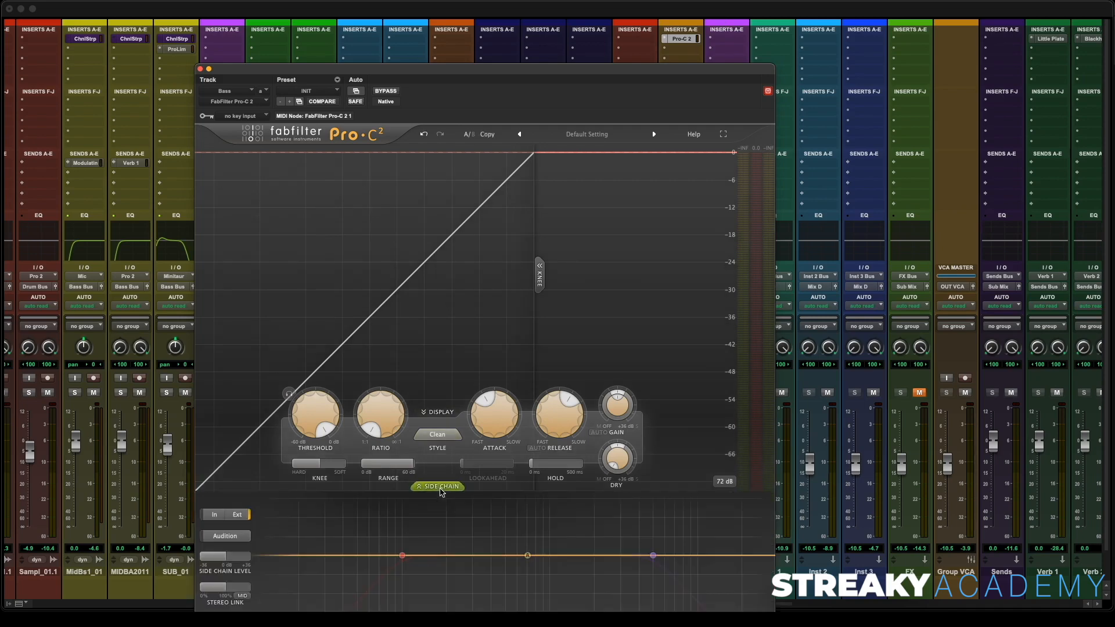
pyautogui.moveTo(463, 91); pyautogui.dragTo(483, 36)
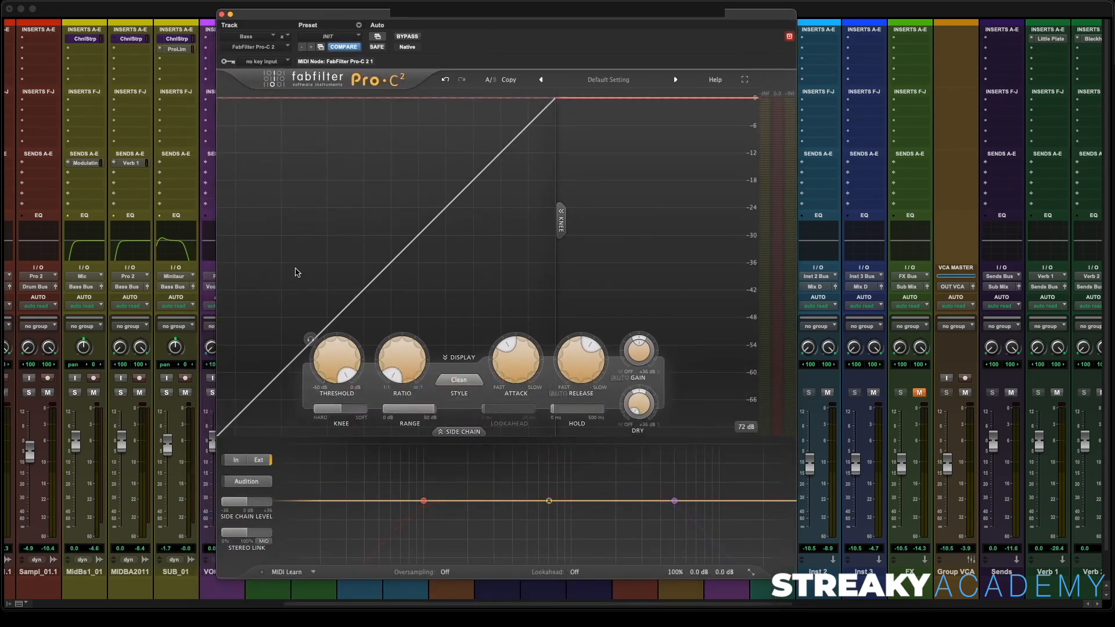
pyautogui.click(269, 62)
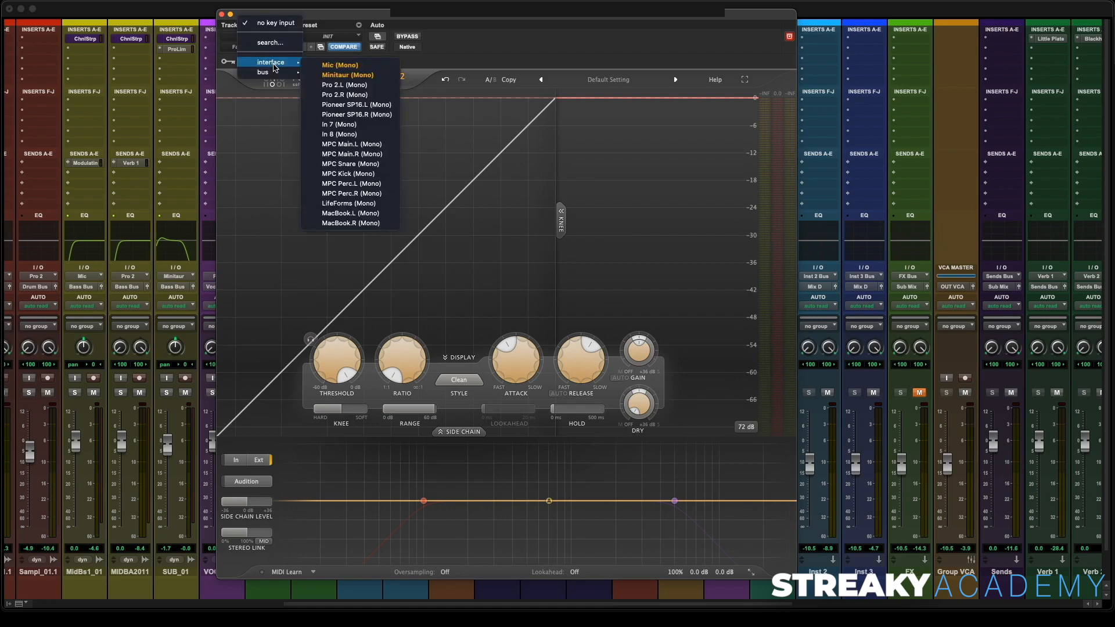
pyautogui.moveTo(275, 70)
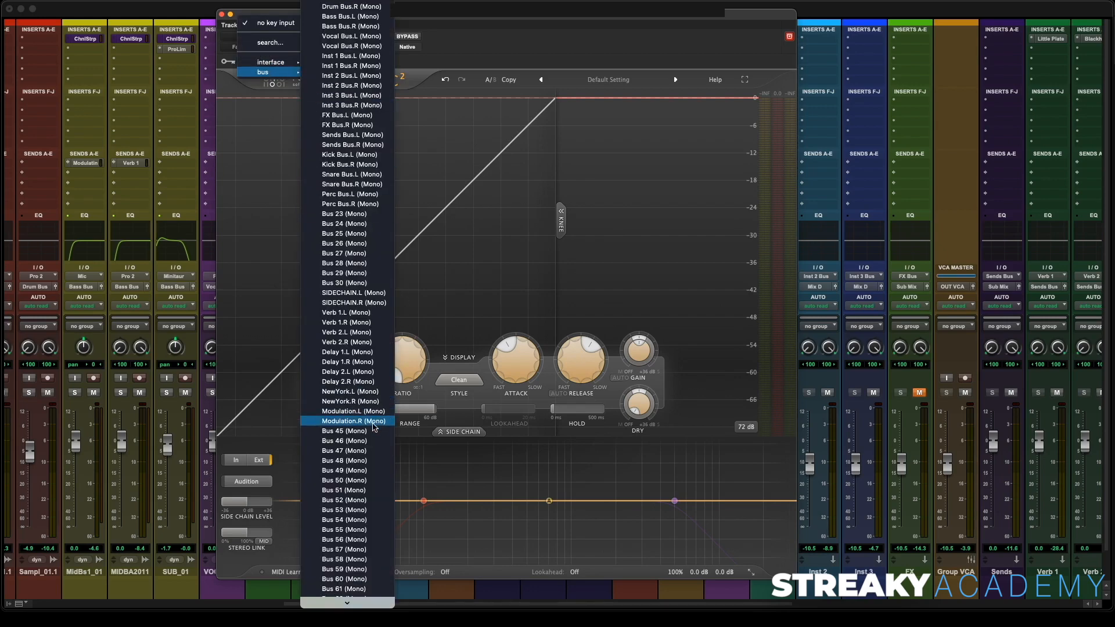
pyautogui.click(372, 293)
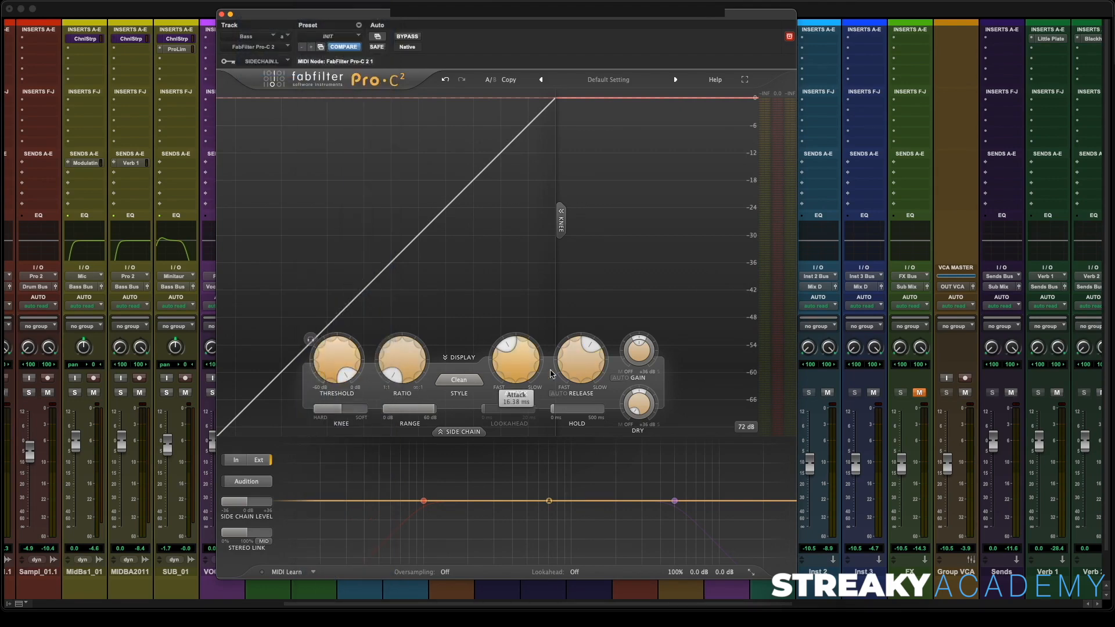
# - Play back and adjust the Pro-C 2 ratio, attack, release (about 50.7 ms) and wet gain
pyautogui.moveTo(313, 379)
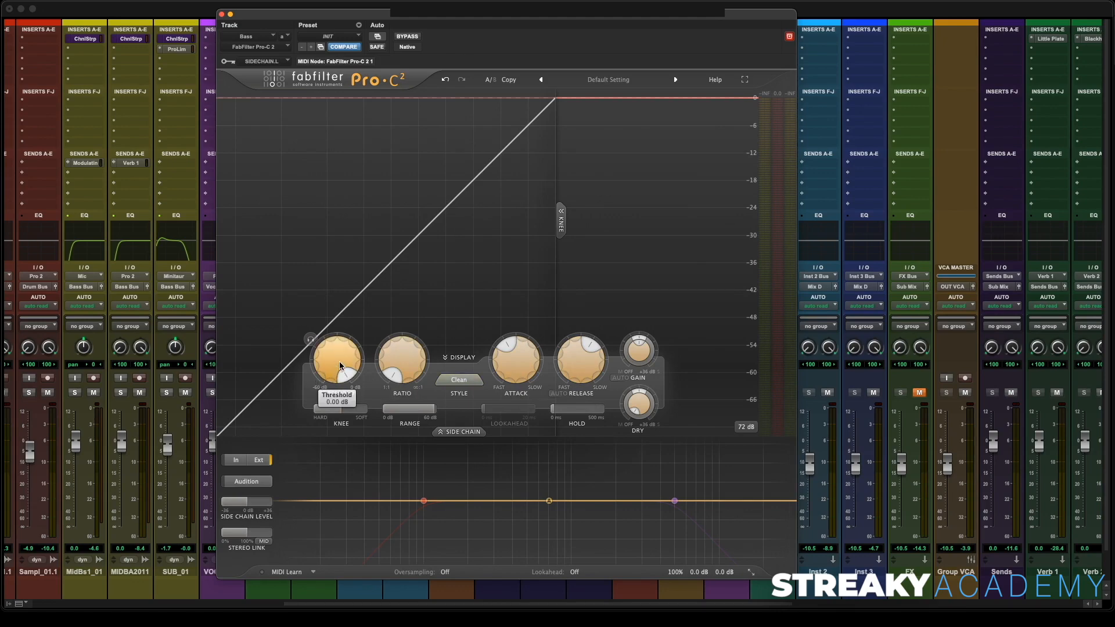
pyautogui.press('space')
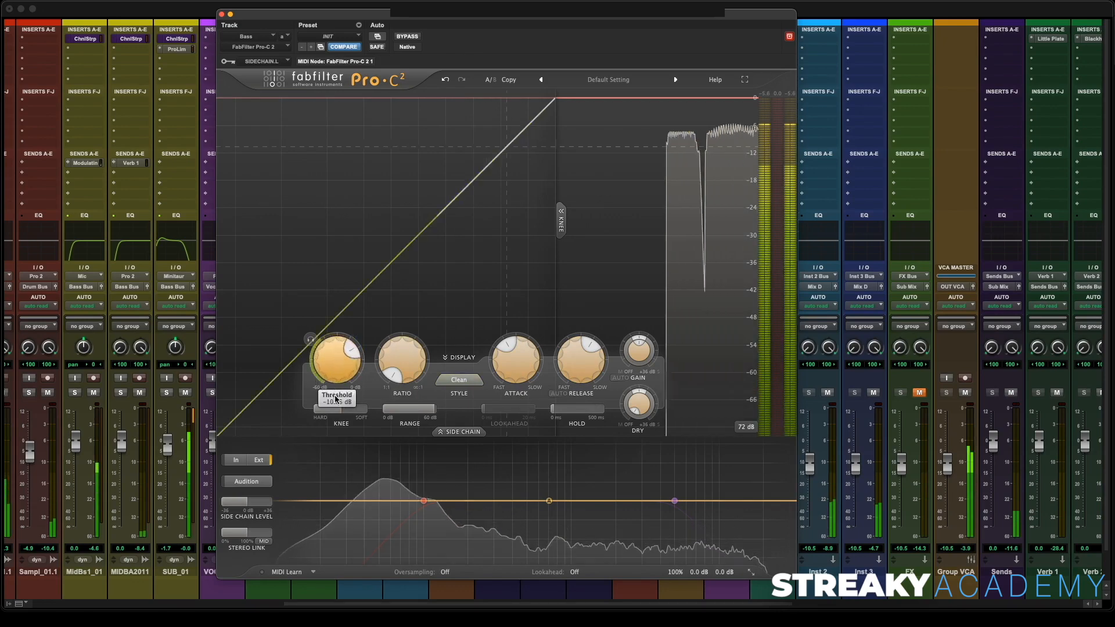
pyautogui.moveTo(381, 365); pyautogui.dragTo(403, 320)
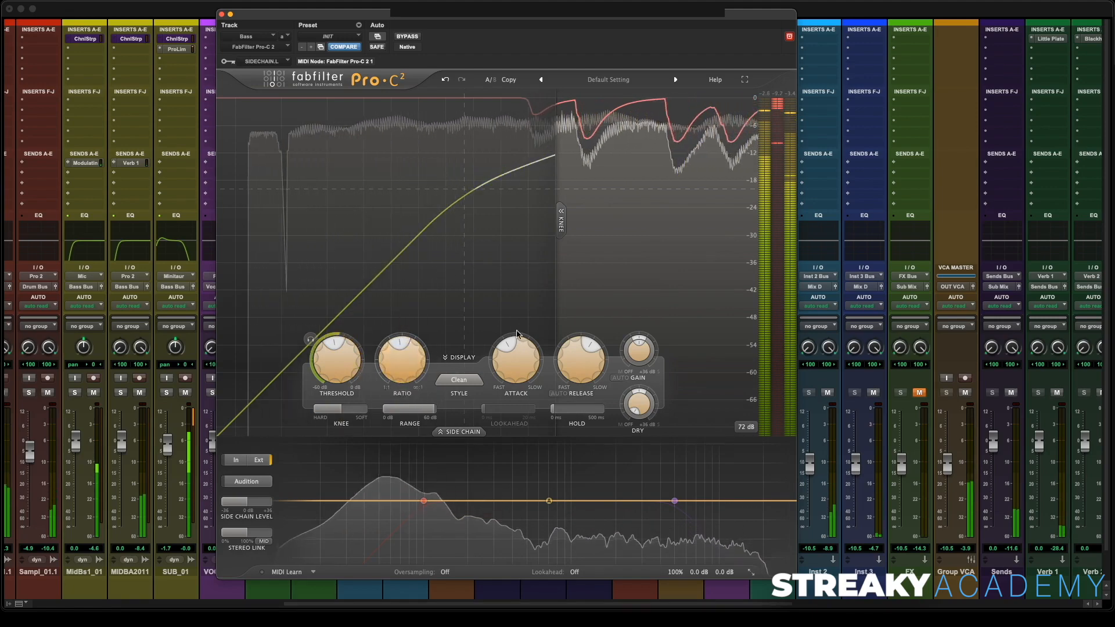
pyautogui.moveTo(514, 367); pyautogui.dragTo(511, 389)
pyautogui.moveTo(578, 385); pyautogui.dragTo(571, 399)
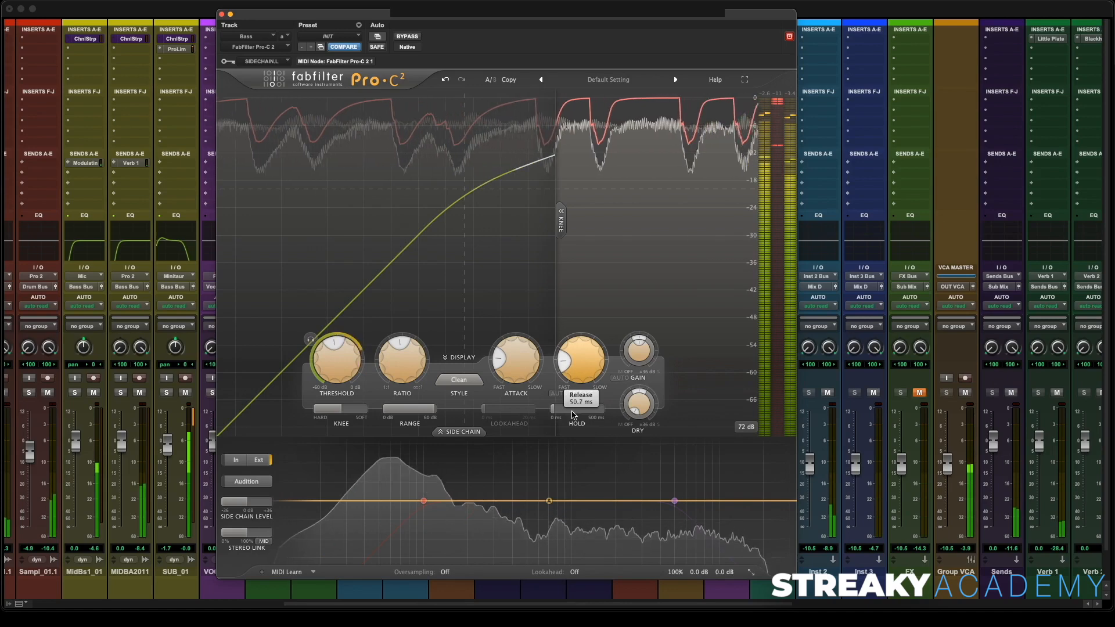
pyautogui.moveTo(636, 358)
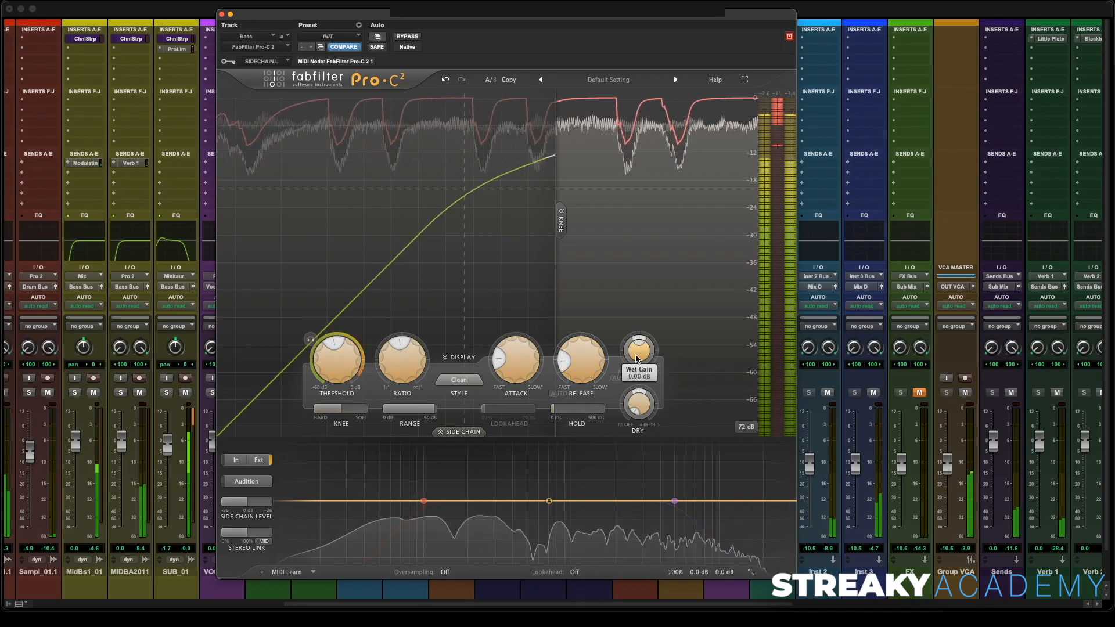
pyautogui.moveTo(639, 332); pyautogui.dragTo(639, 329)
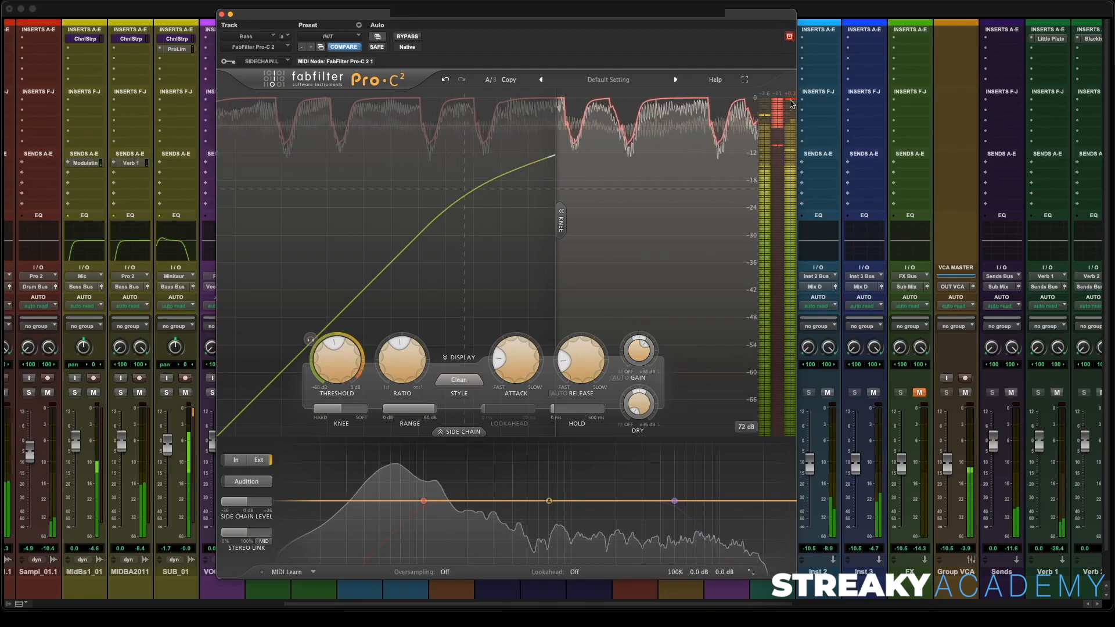
# - Toggle the Pro-C 2 bypass on and off to compare the ducking
pyautogui.moveTo(666, 21)
pyautogui.mouseDown()
pyautogui.moveTo(425, 36)
pyautogui.moveTo(664, 33)
pyautogui.mouseUp()
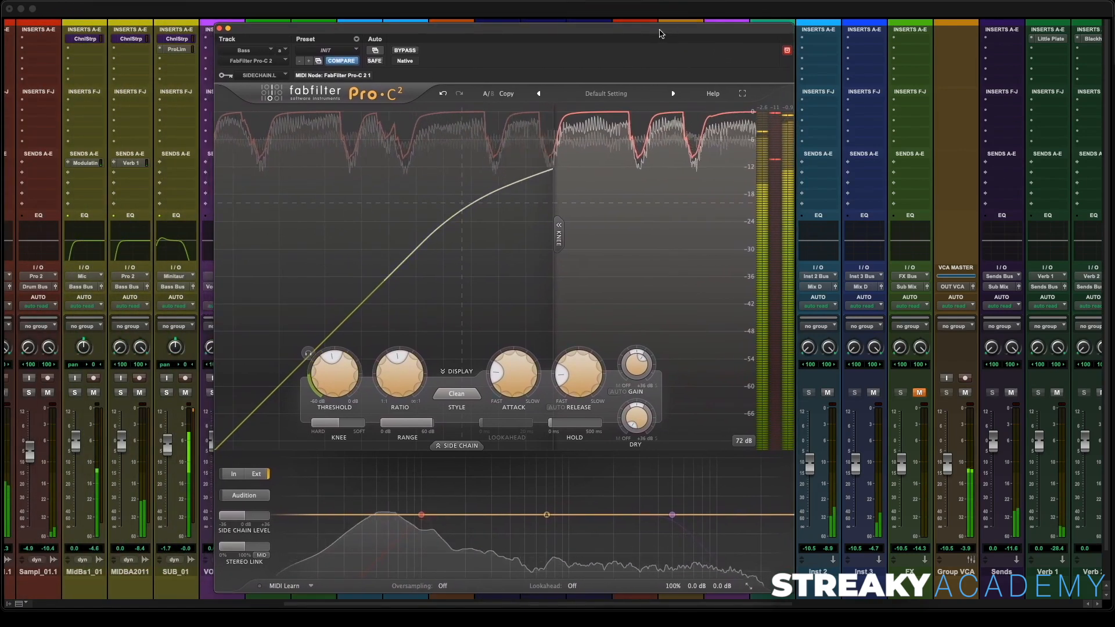
pyautogui.click(405, 50)
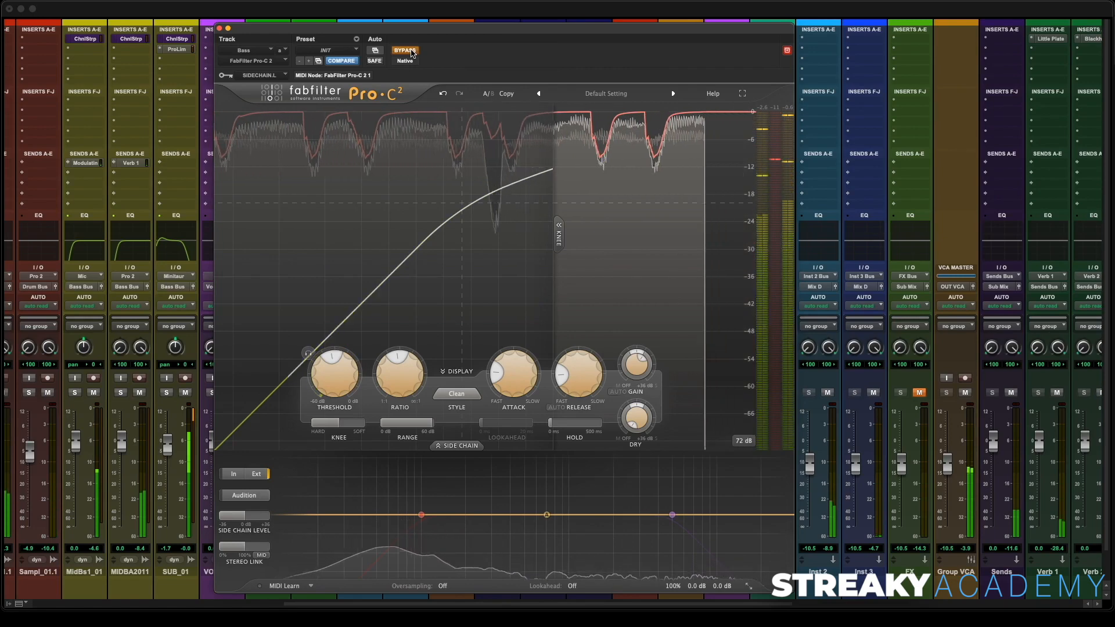
pyautogui.click(405, 51)
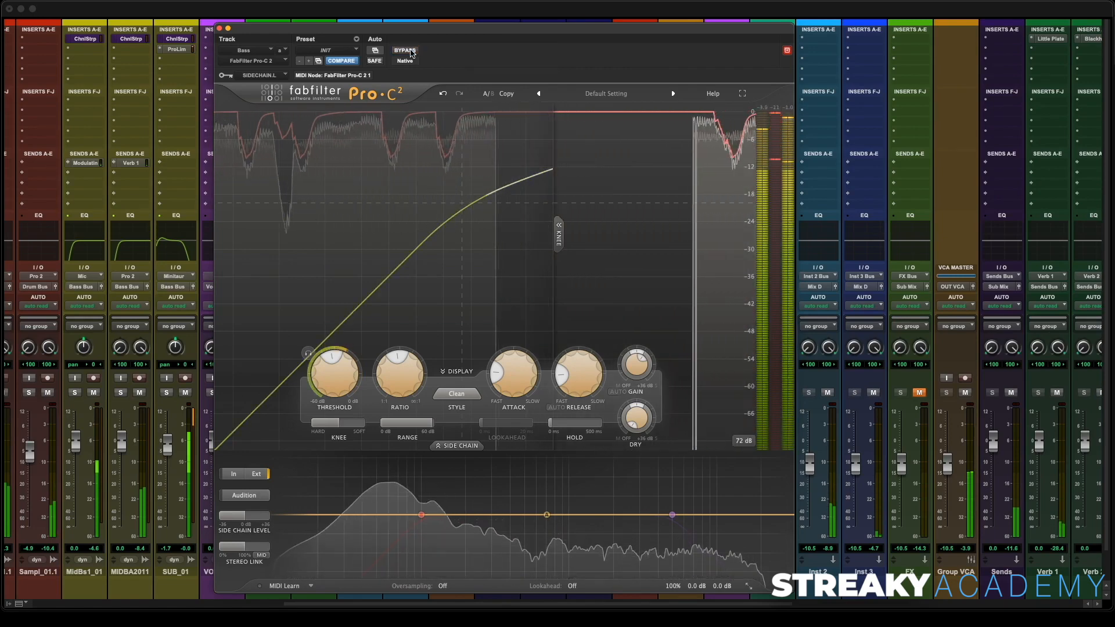
# - Enable the side-chain high-pass and low-pass filters and narrow them into a band around the kick's low end
pyautogui.moveTo(381, 383)
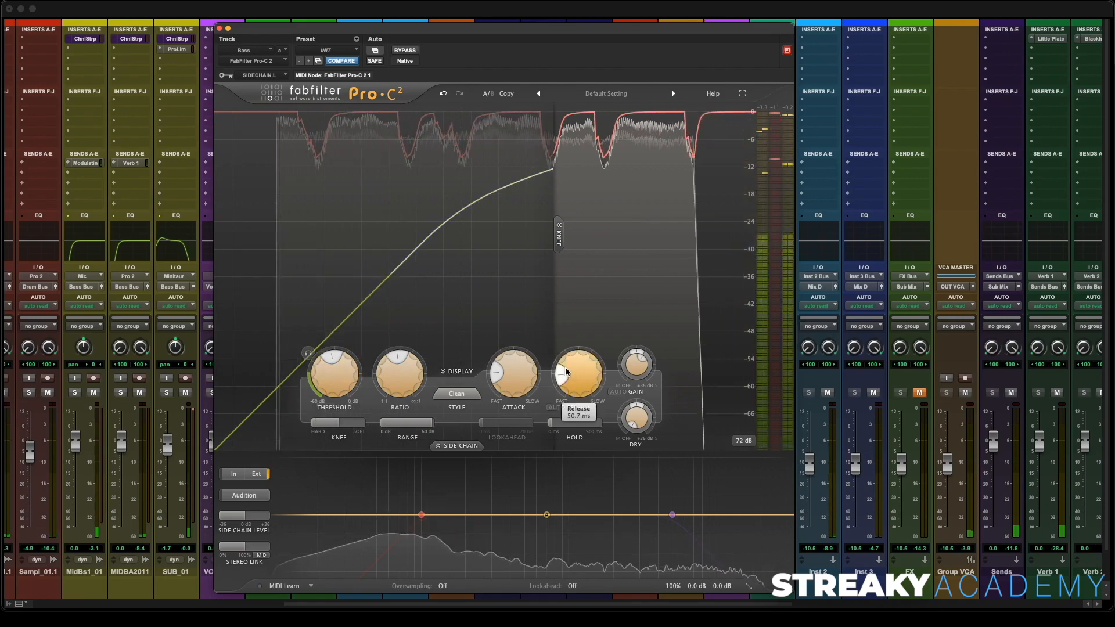
pyautogui.moveTo(430, 525)
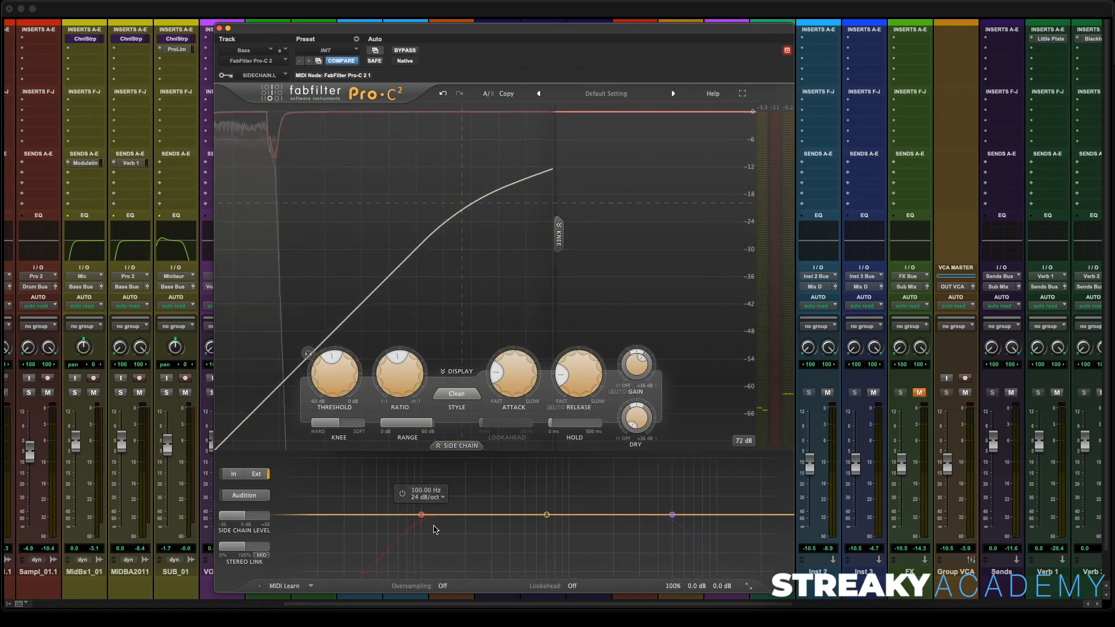
pyautogui.click(402, 494)
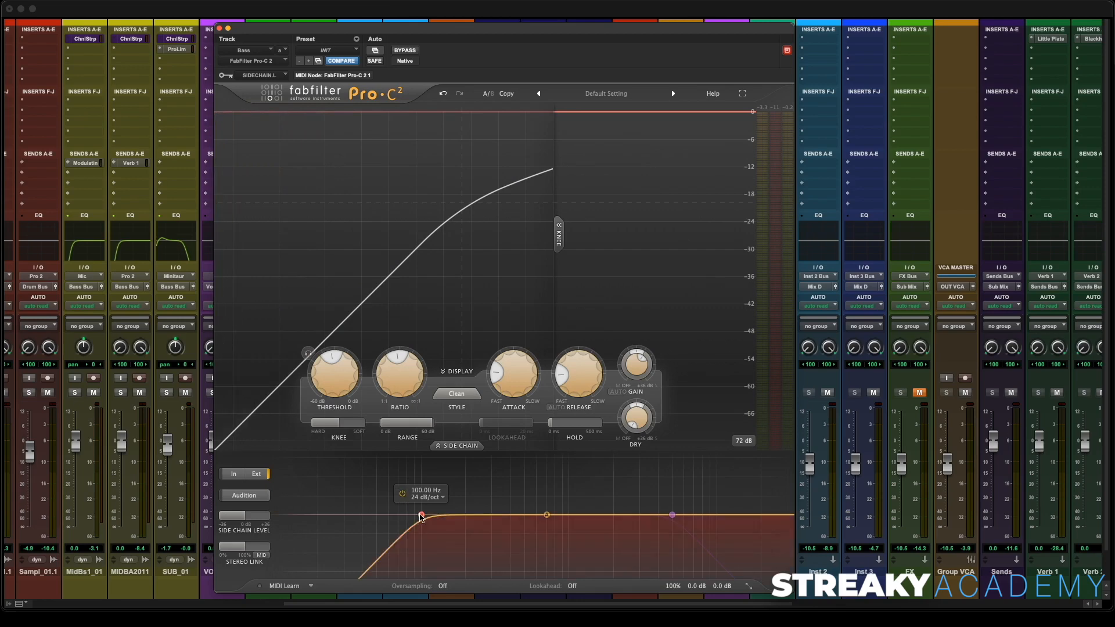
pyautogui.moveTo(422, 517); pyautogui.dragTo(369, 515)
pyautogui.click(653, 494)
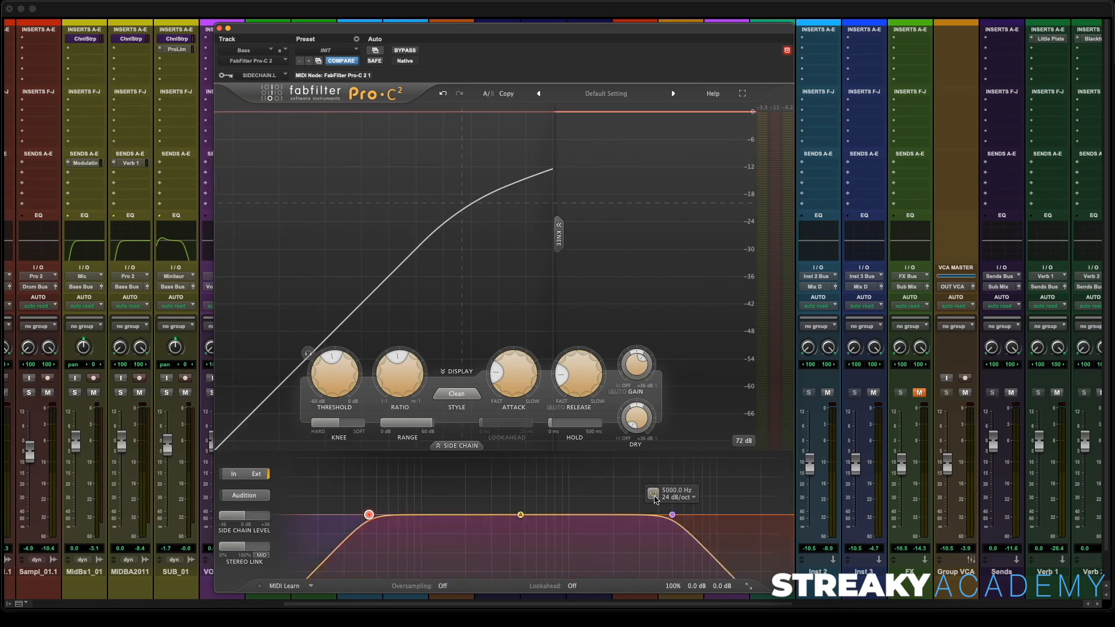
pyautogui.moveTo(673, 515); pyautogui.dragTo(413, 525)
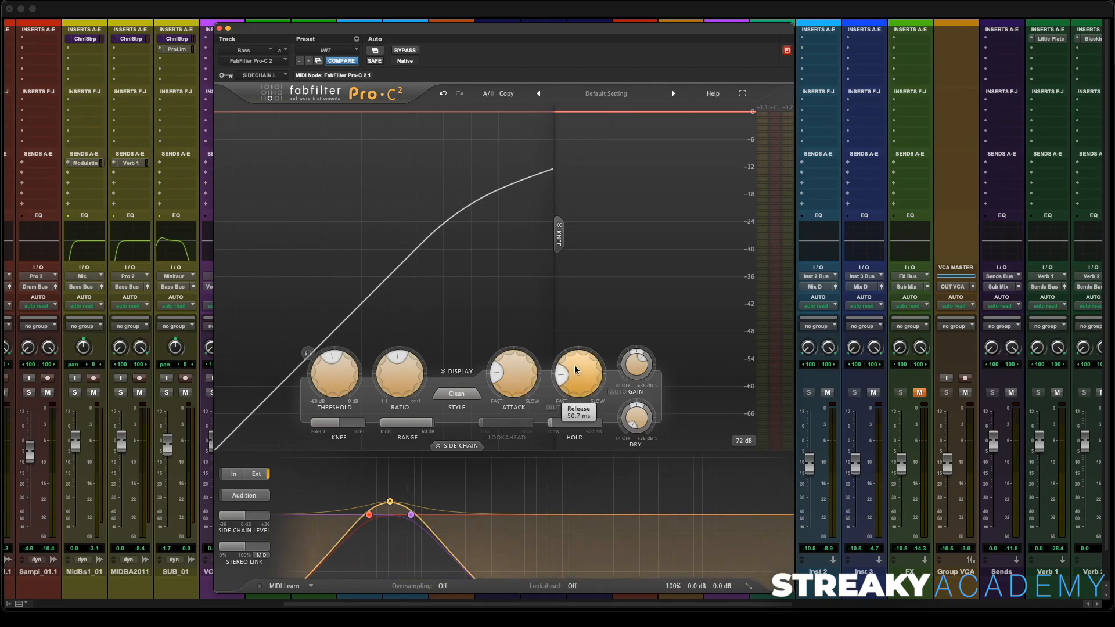
# - Play back, fine-tune the side-chain low-pass filter and the threshold, then close the Pro-C 2 window
pyautogui.press('space')
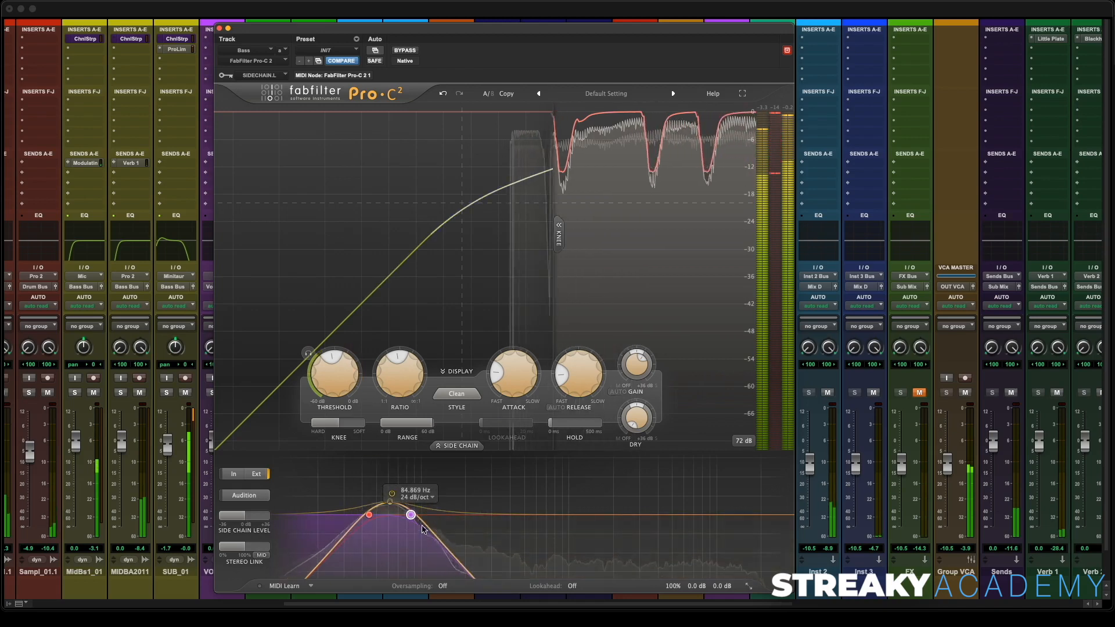
pyautogui.moveTo(410, 516)
pyautogui.mouseDown()
pyautogui.moveTo(708, 518)
pyautogui.moveTo(399, 522)
pyautogui.moveTo(407, 530)
pyautogui.mouseUp()
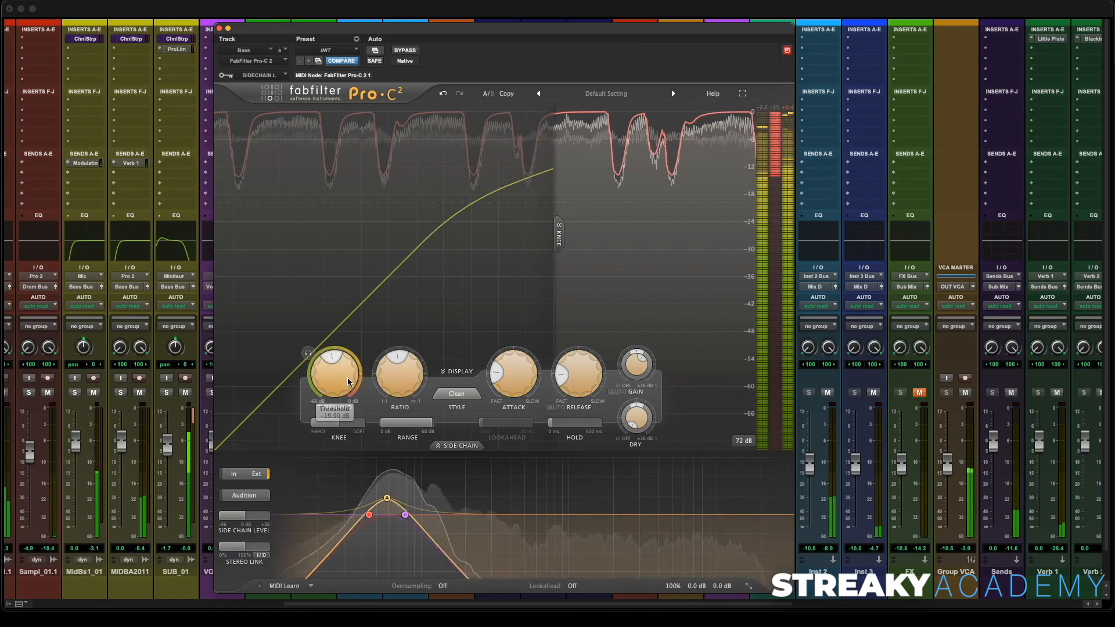
pyautogui.moveTo(337, 374)
pyautogui.mouseDown()
pyautogui.moveTo(333, 385)
pyautogui.moveTo(342, 363)
pyautogui.mouseUp()
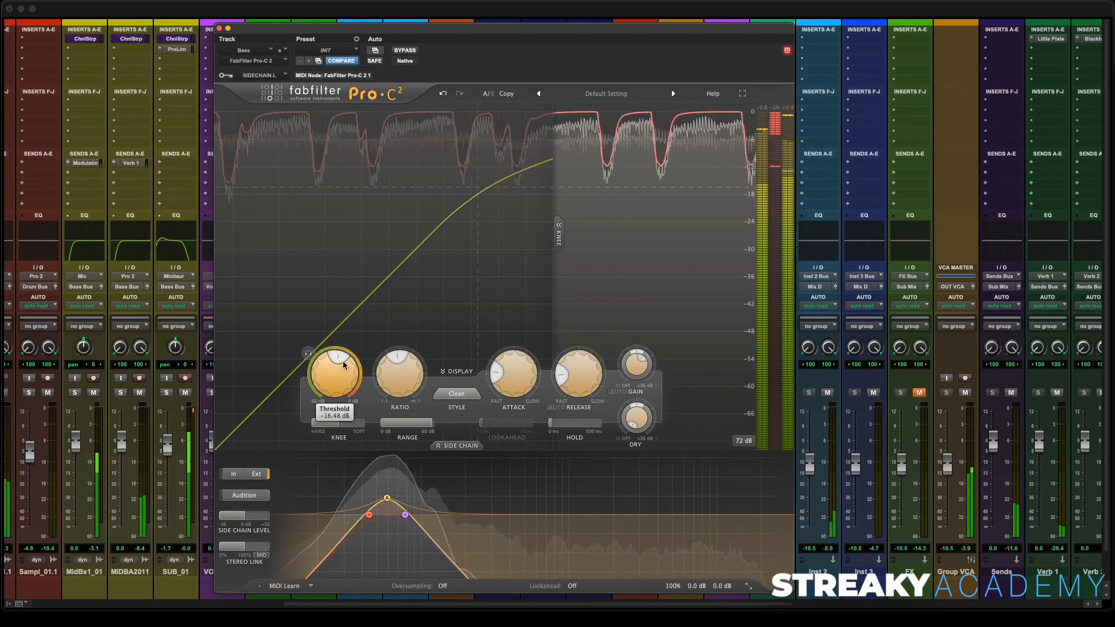
pyautogui.click(221, 29)
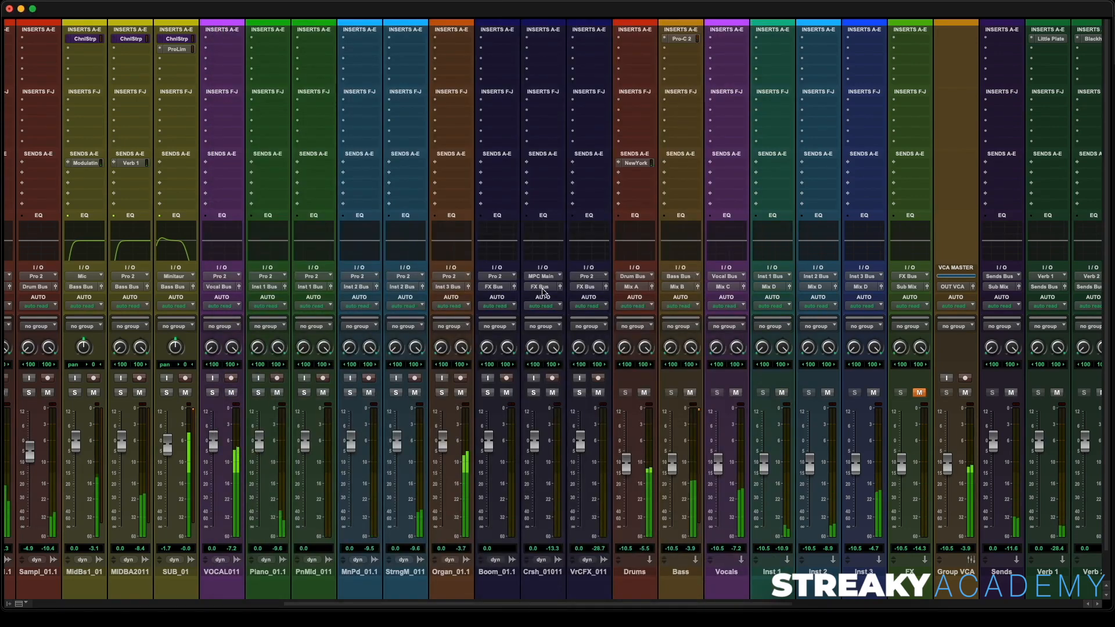
# - Unmute the FX, MIX C and MIX D tracks
pyautogui.hscroll(2, 686, 303)
pyautogui.hscroll(3, 685, 303)
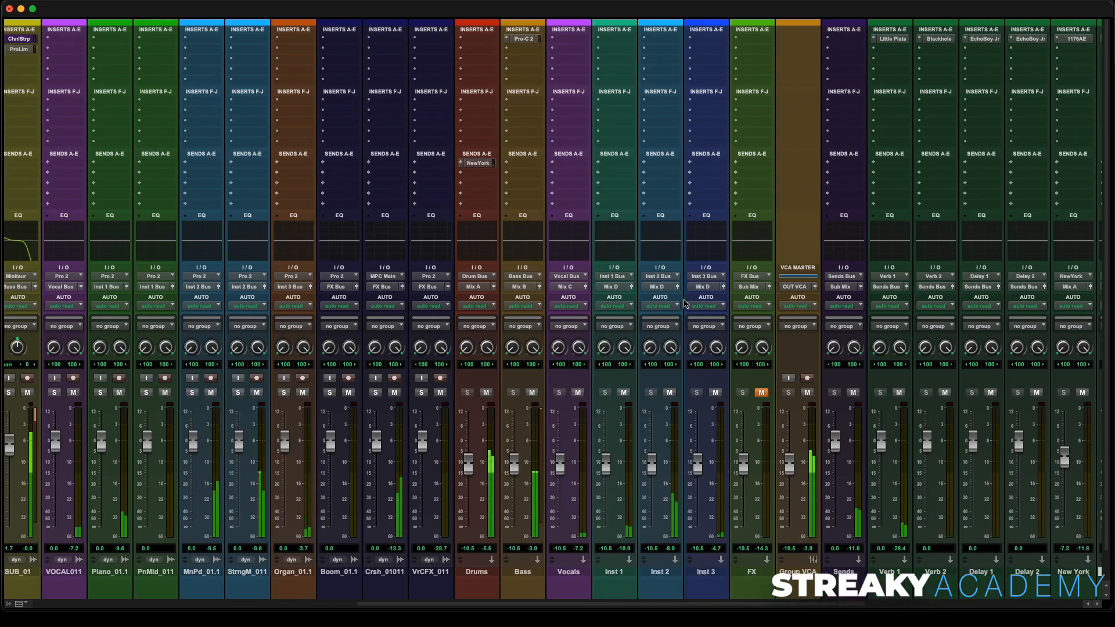
pyautogui.hscroll(10, 479, 467)
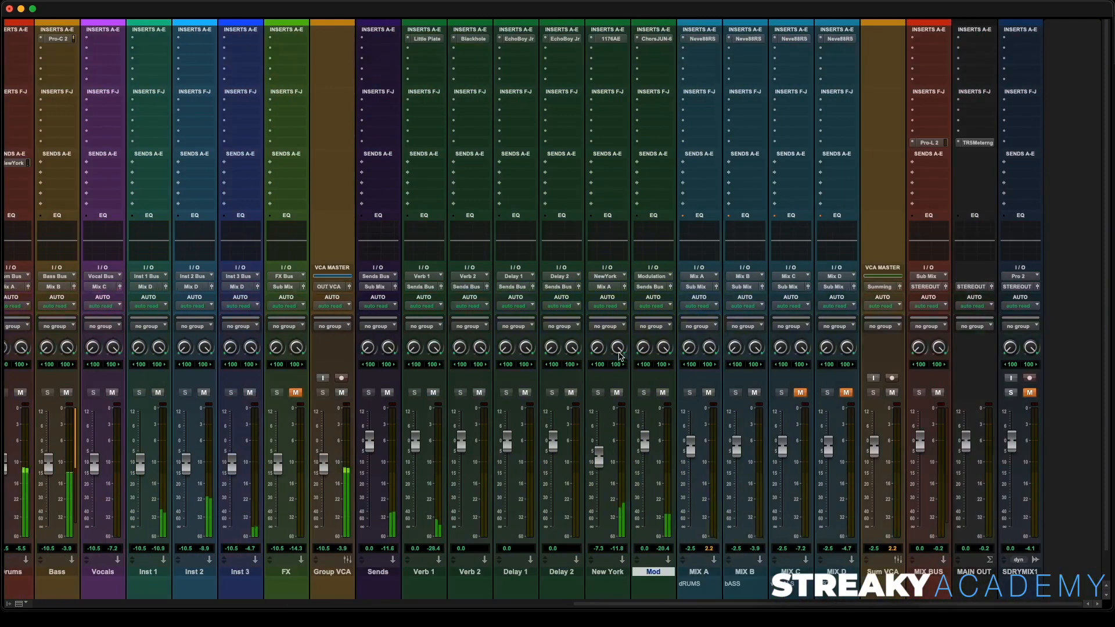
pyautogui.click(296, 393)
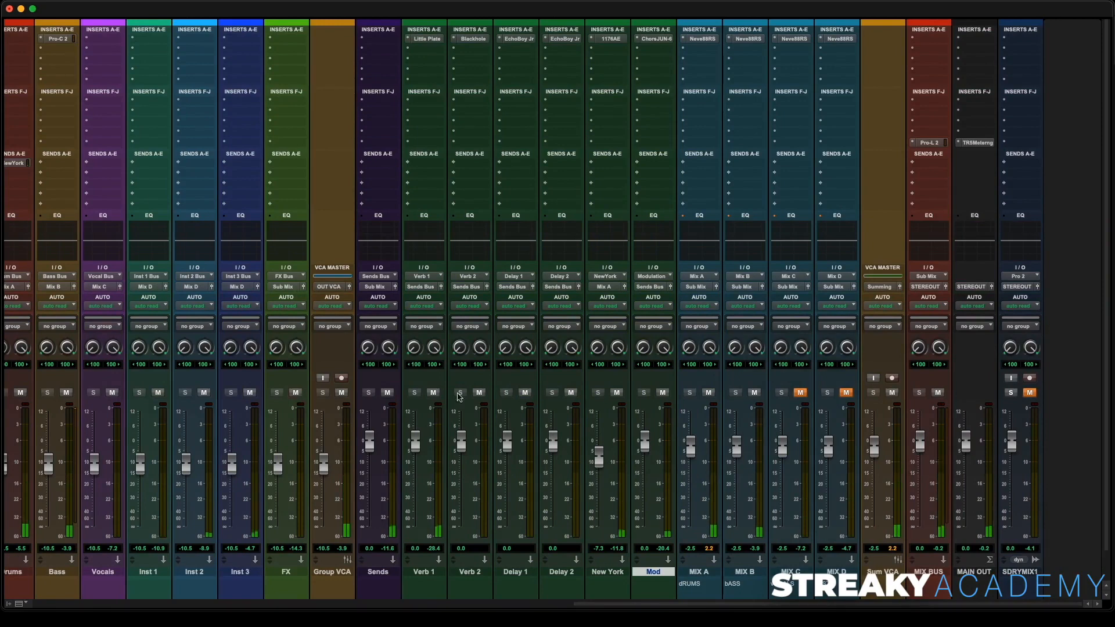
pyautogui.click(845, 393)
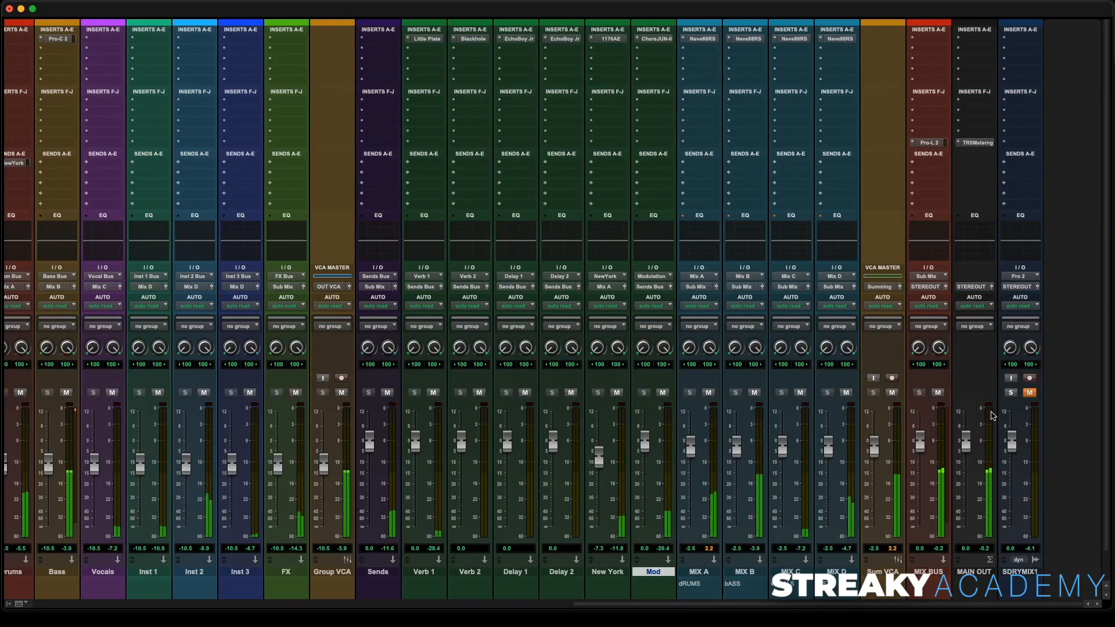
pyautogui.click(1012, 393)
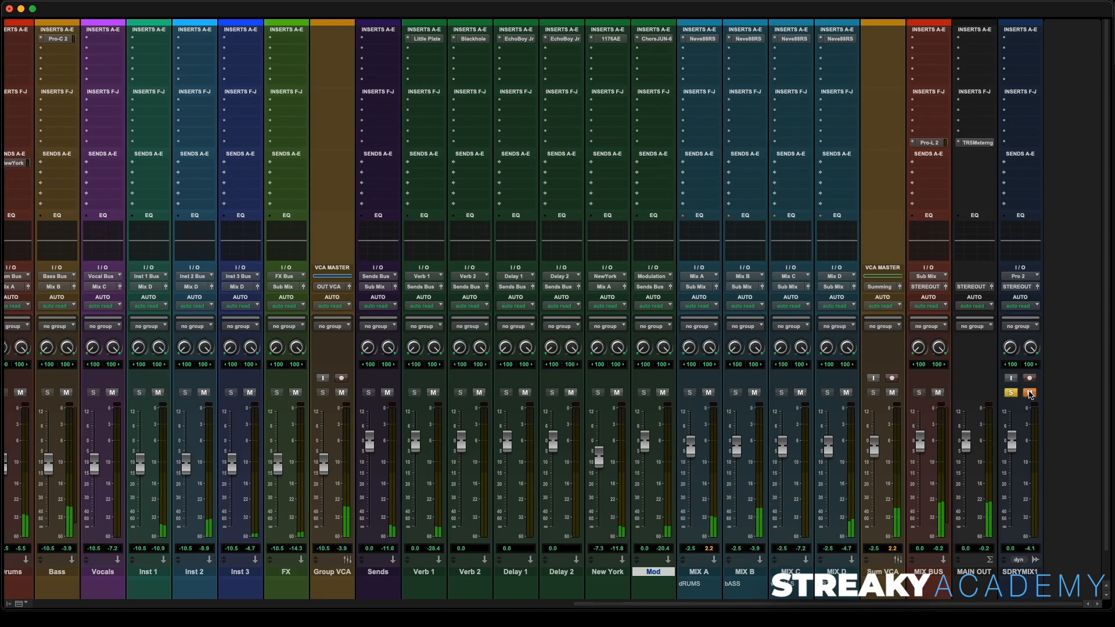
pyautogui.click(1029, 393)
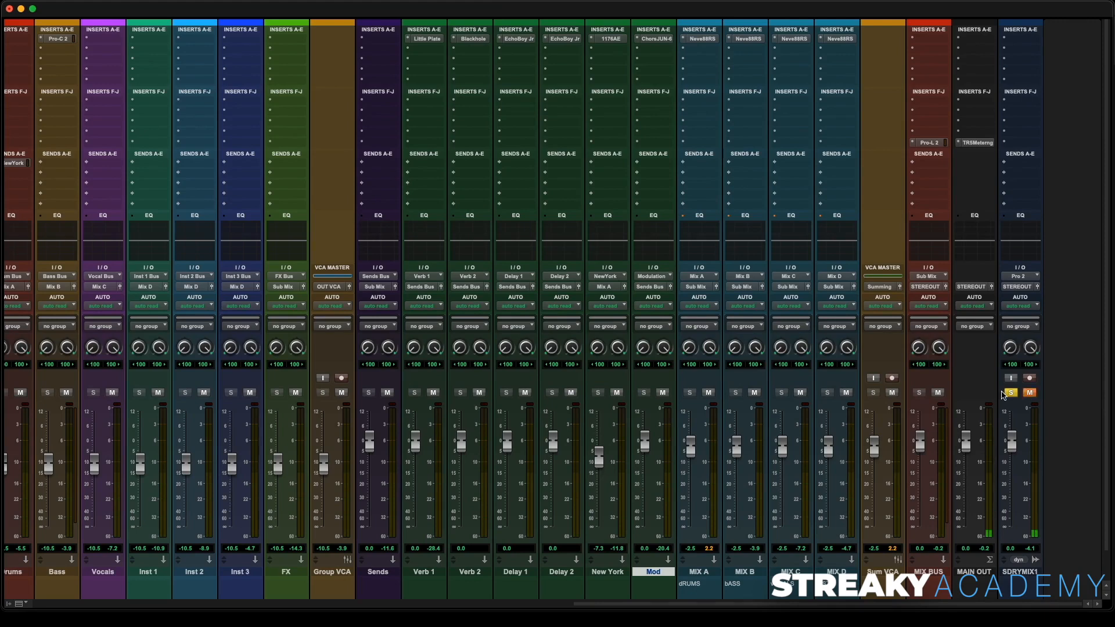
pyautogui.click(1010, 393)
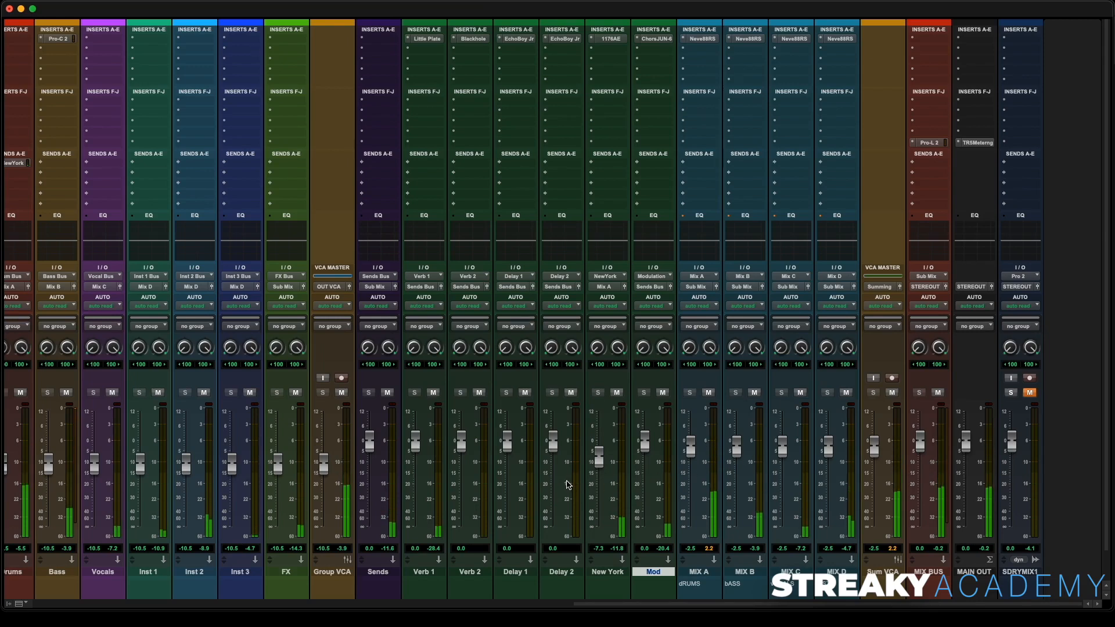
# - Solo the VOCAL011 track in the mixer and switch to the Edit window
pyautogui.hscroll(-15, 241, 414)
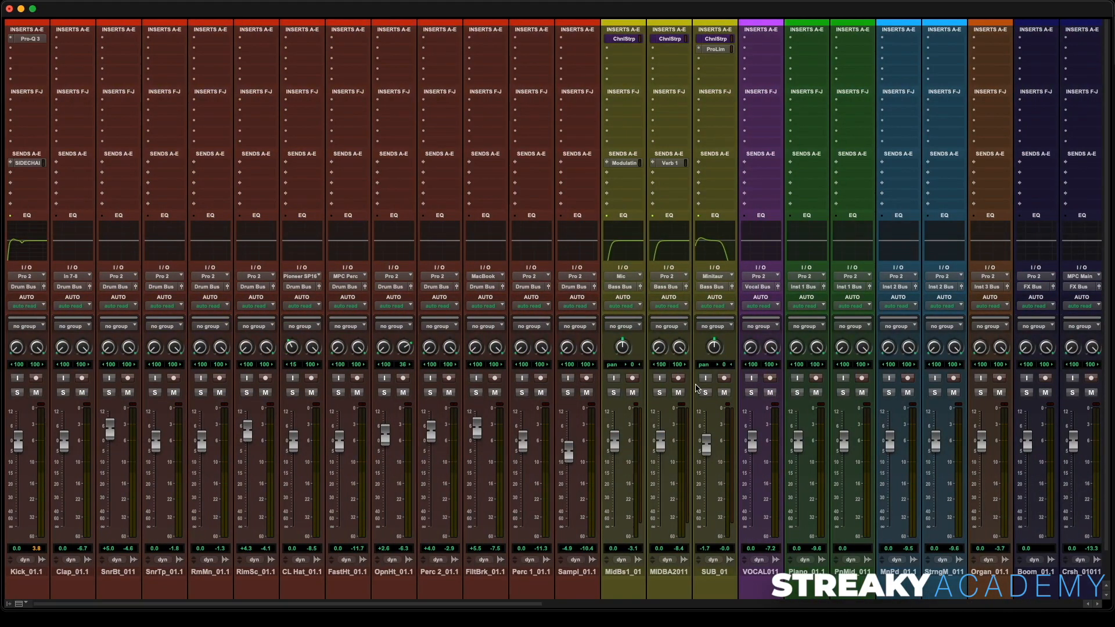
pyautogui.hscroll(10, 696, 388)
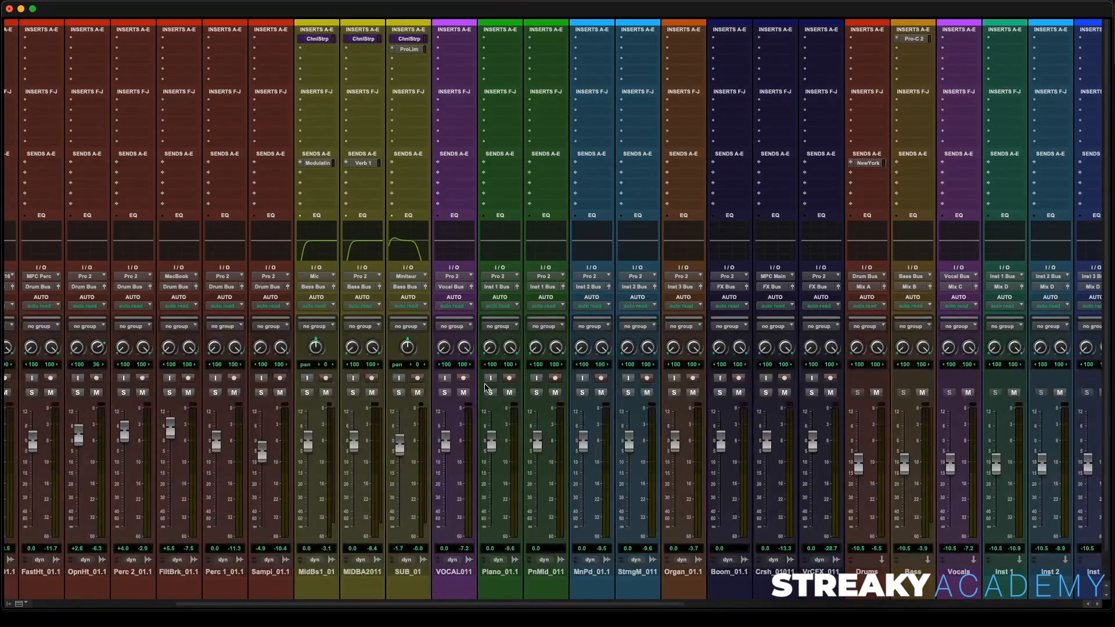
pyautogui.click(446, 394)
pyautogui.press('super+equal')
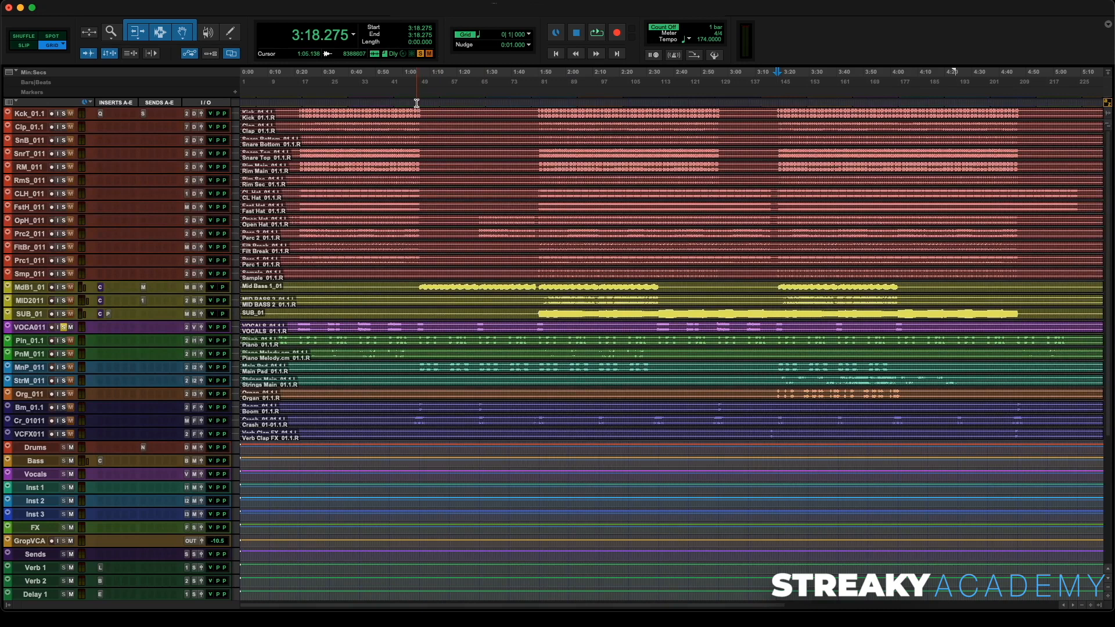
# - Set the playback position to about 0:20 and enlarge the VOCALS_01.1 track's height
pyautogui.click(300, 102)
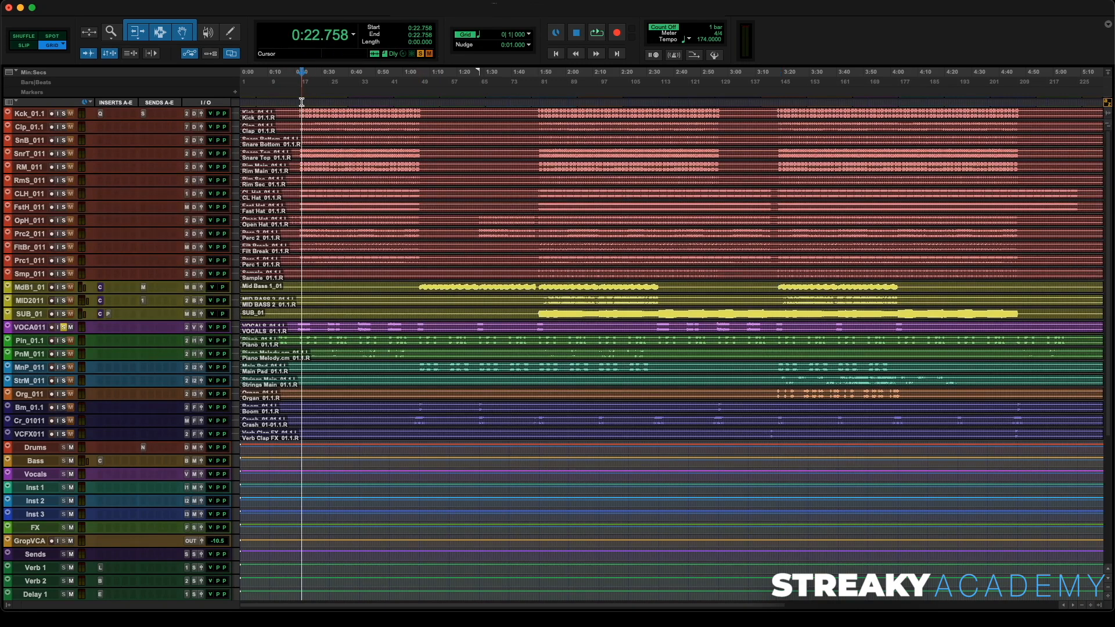
pyautogui.click(298, 102)
pyautogui.click(297, 102)
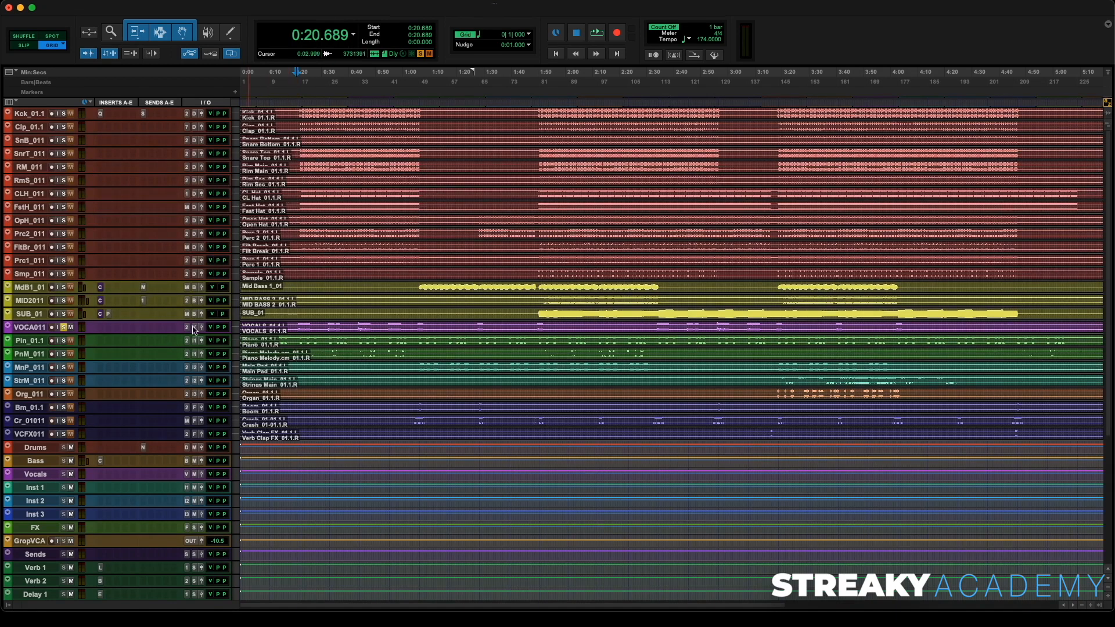
pyautogui.moveTo(194, 345); pyautogui.dragTo(204, 399)
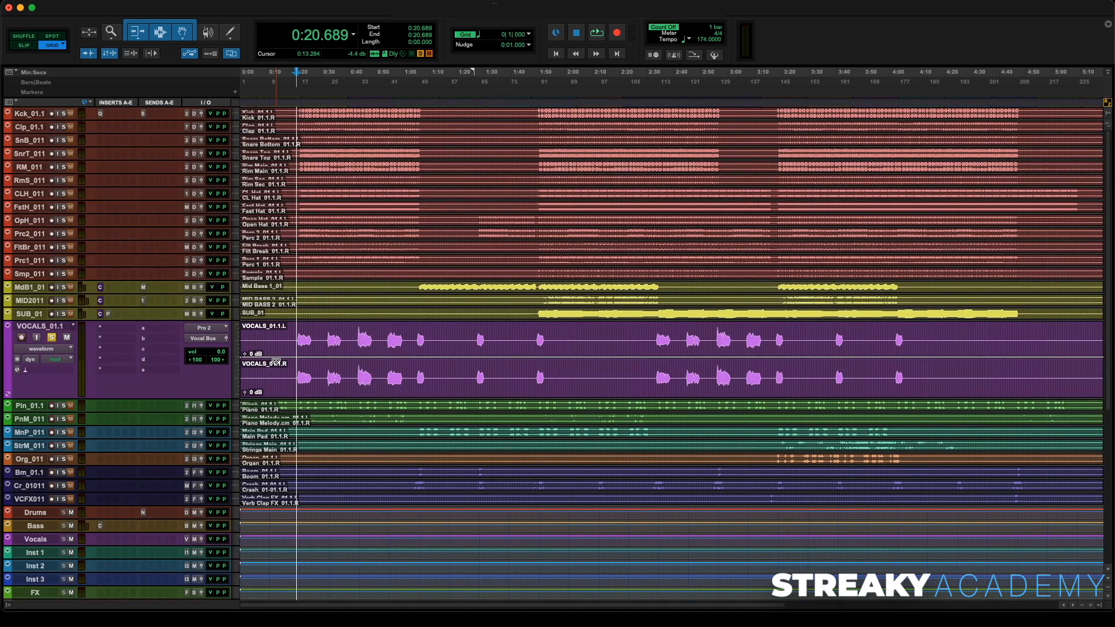
# - Audition the vocal, then move the Vocals aux track up directly beneath VOCALS_01.1
pyautogui.press('space')
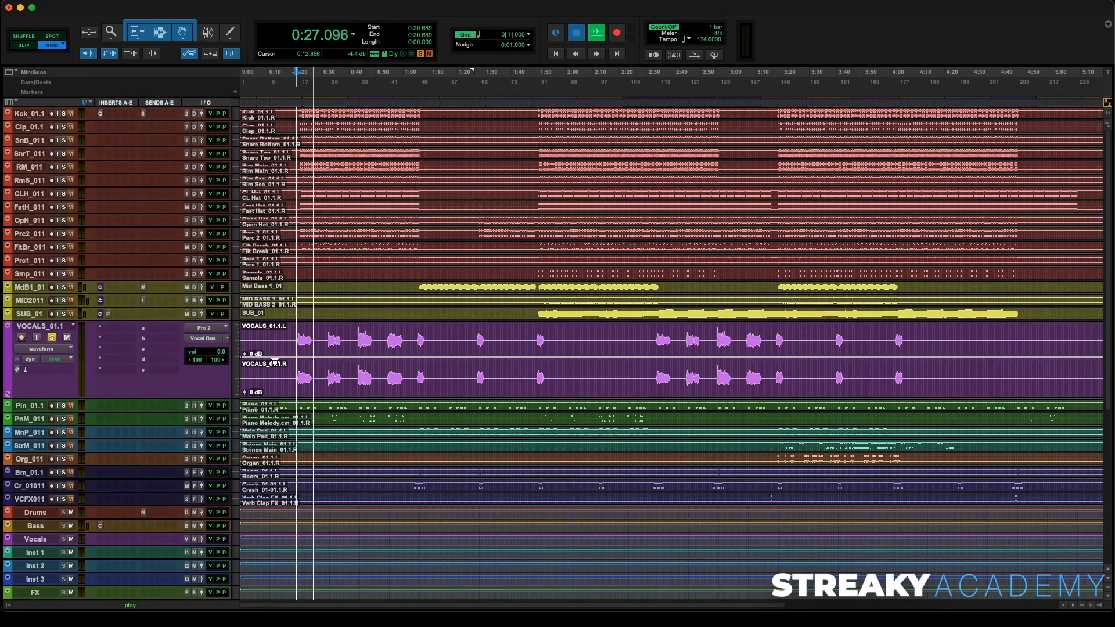
pyautogui.press('space')
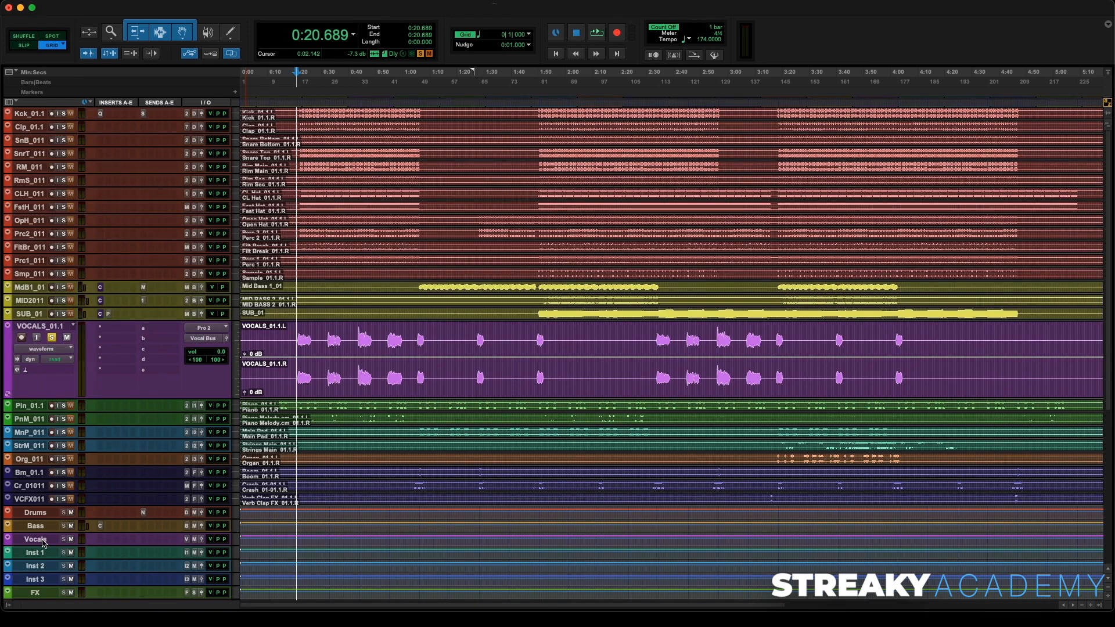
pyautogui.moveTo(44, 543); pyautogui.dragTo(39, 466)
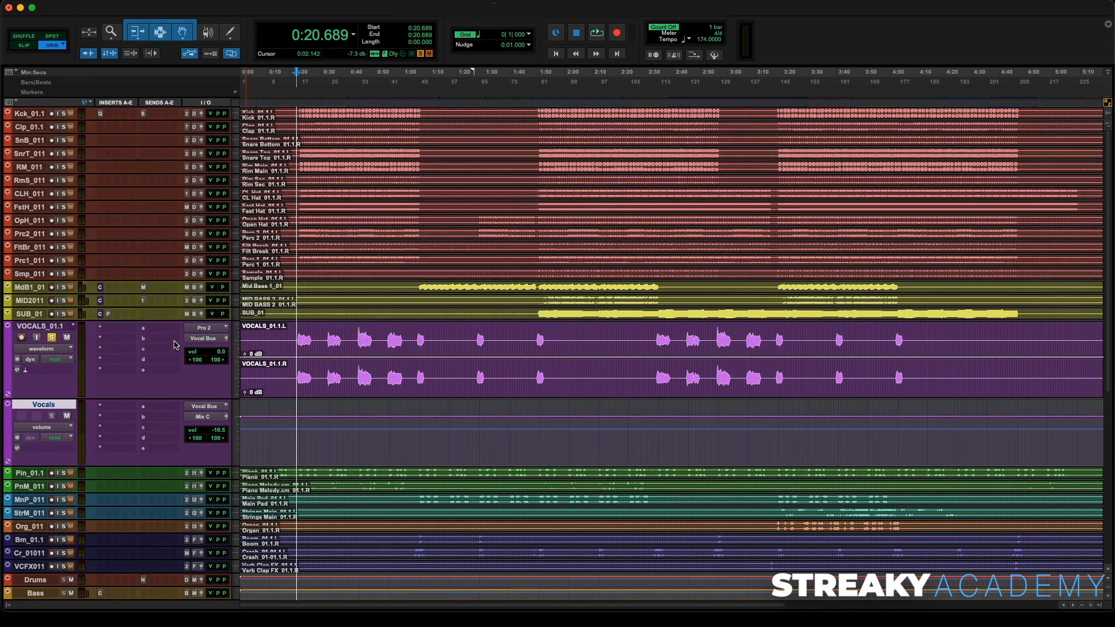
# - Insert FabFilter Pro-Q 3 on the VOCALS_01.1 track and start playback
pyautogui.click(125, 331)
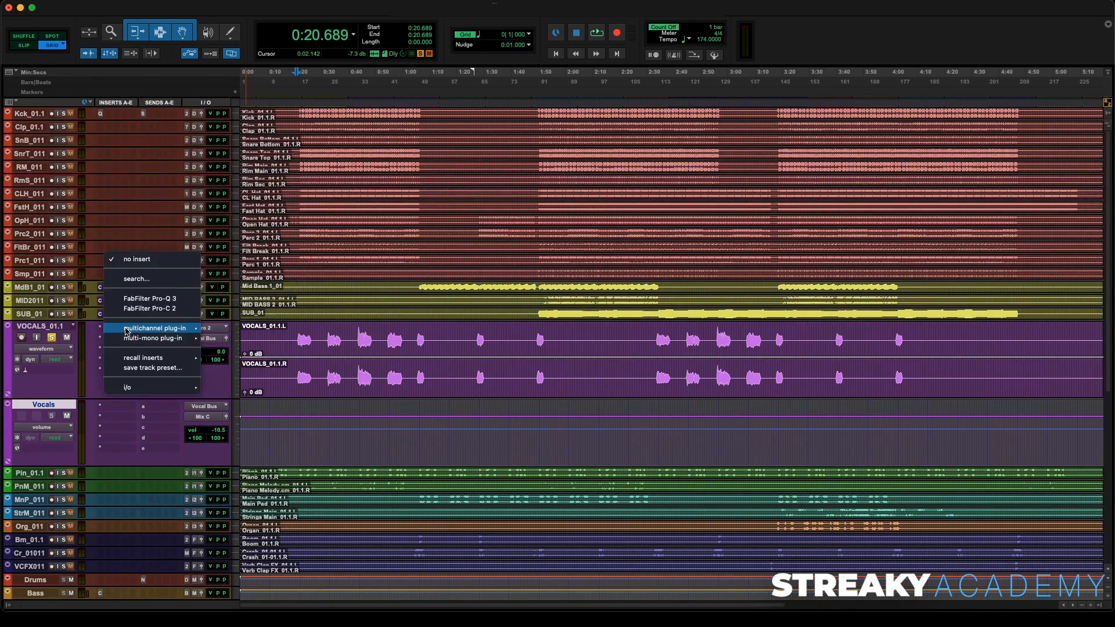
pyautogui.click(159, 299)
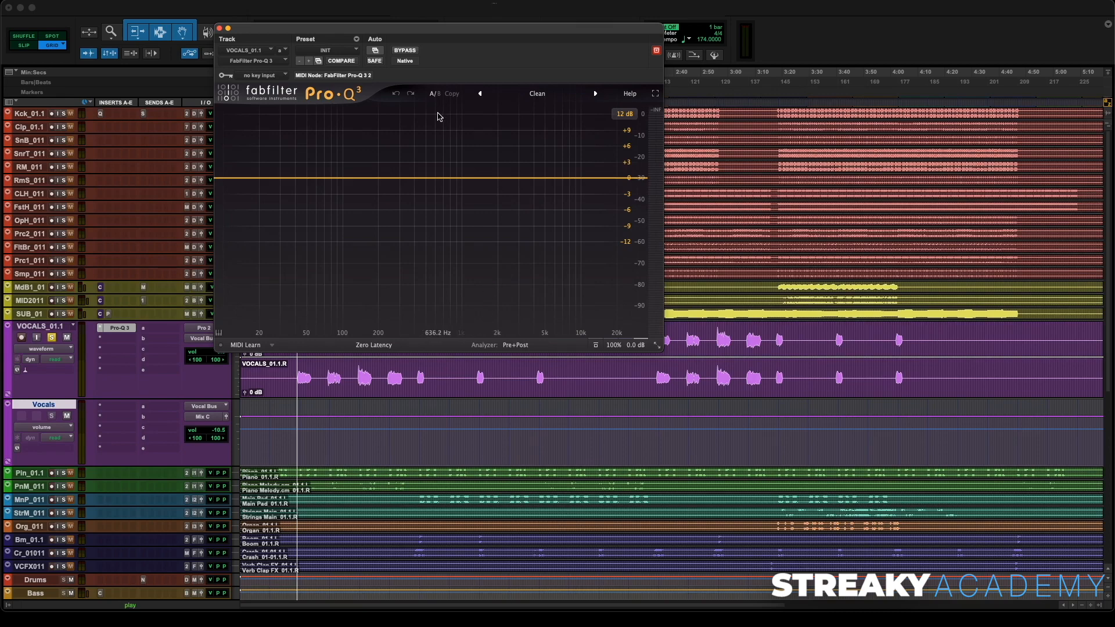
pyautogui.press('space')
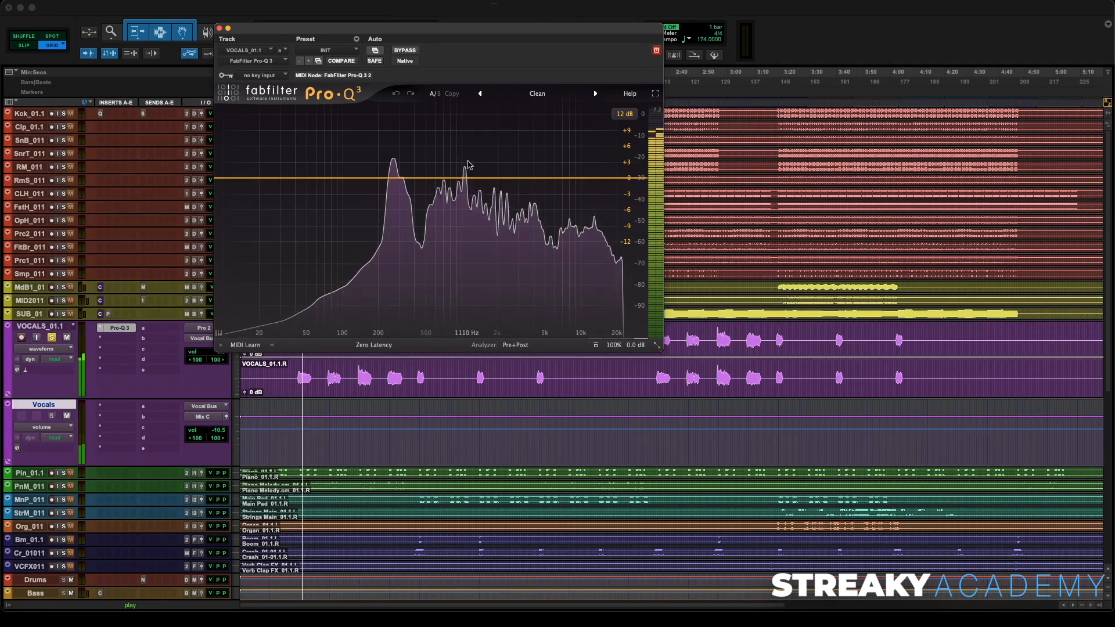
# - Add a bell boost of about +2.4 dB near 5 kHz and compare it against bypass
pyautogui.moveTo(469, 168); pyautogui.dragTo(544, 166)
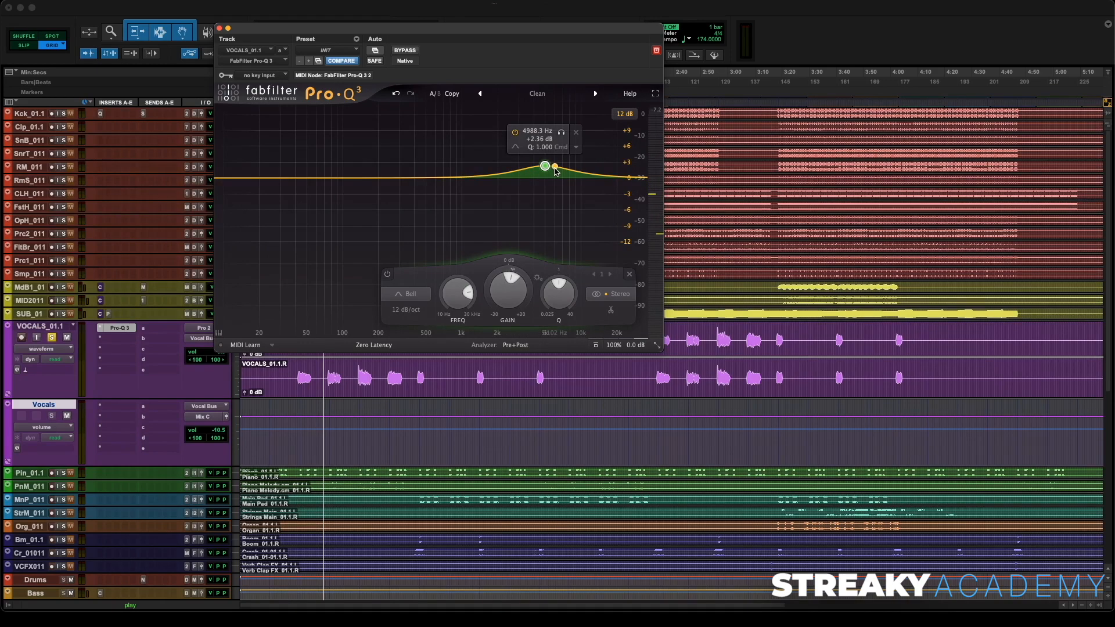
pyautogui.click(411, 52)
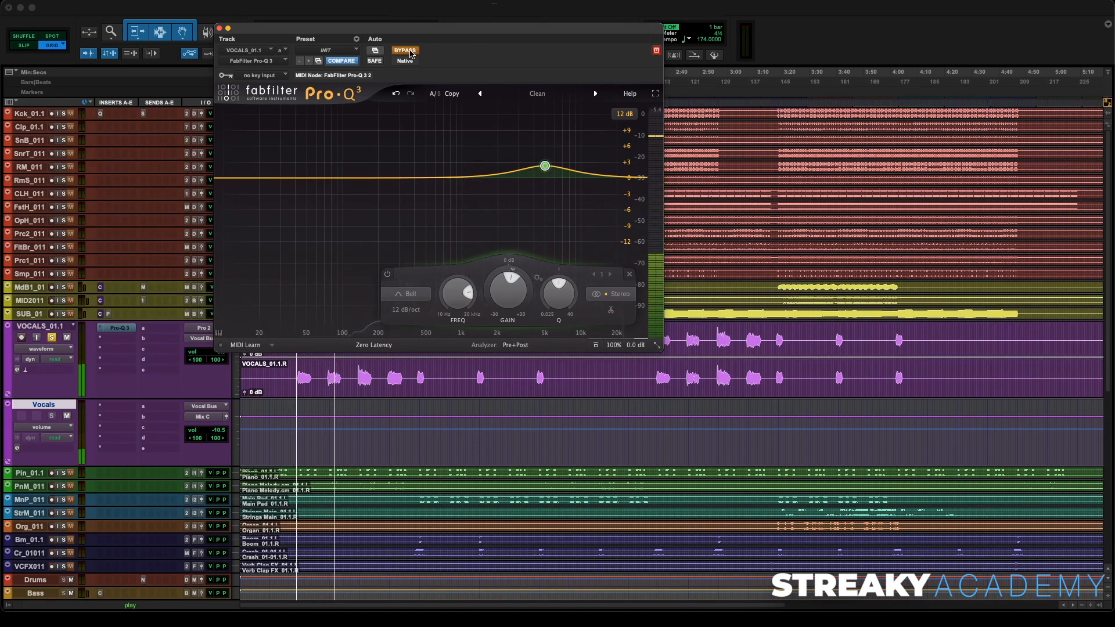
pyautogui.click(411, 52)
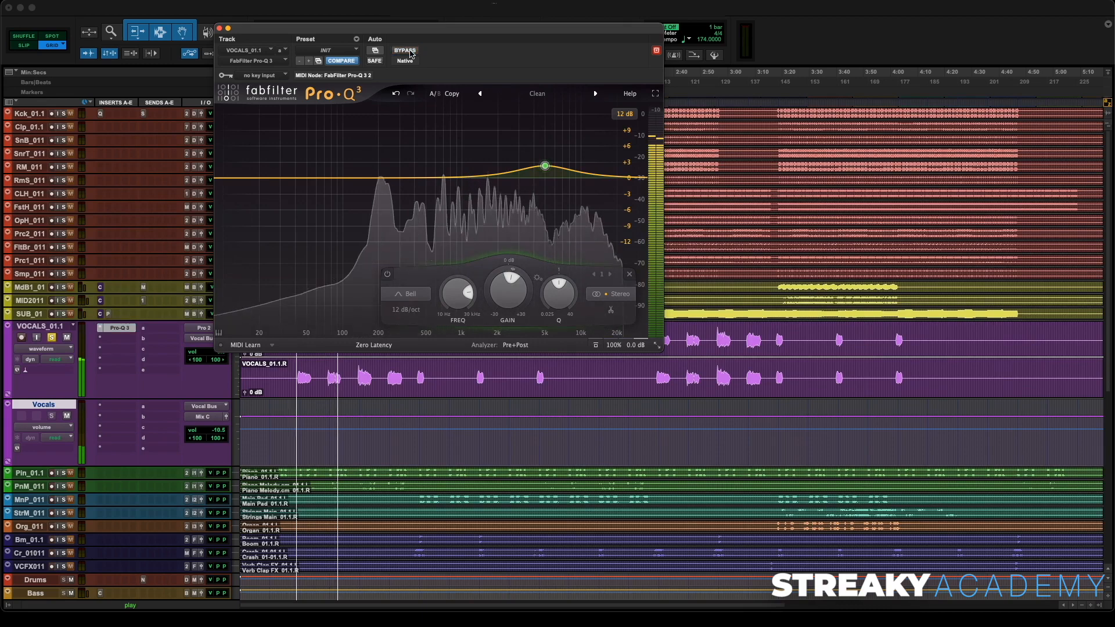
# - Add a high shelf boost of about 3 dB near 16 kHz and compare it against bypass
pyautogui.doubleClick(605, 168)
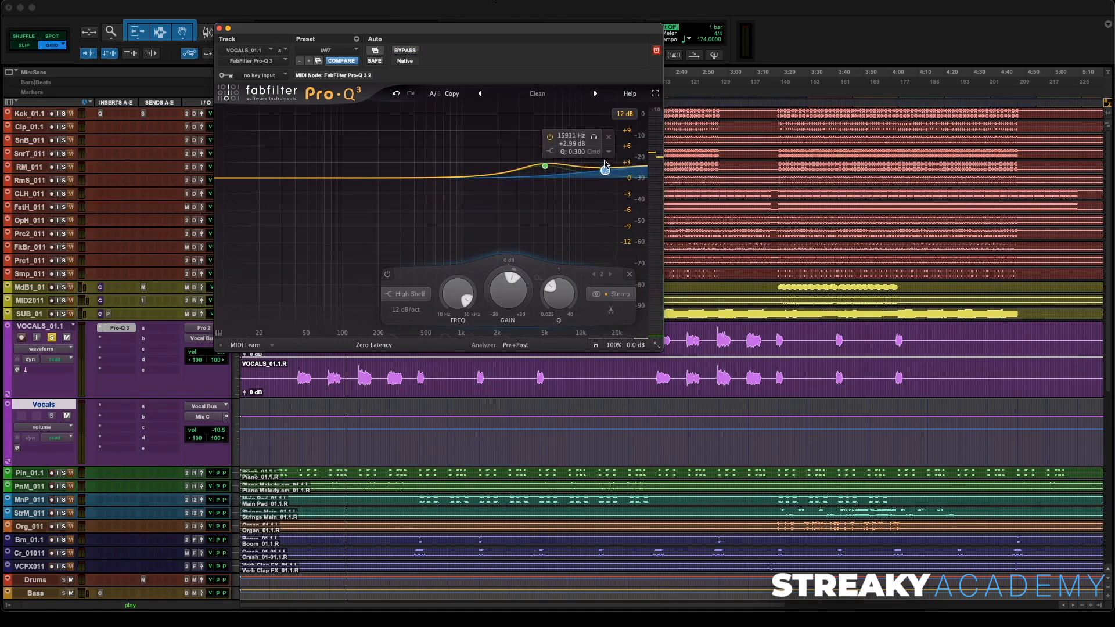
pyautogui.moveTo(604, 161); pyautogui.dragTo(592, 156)
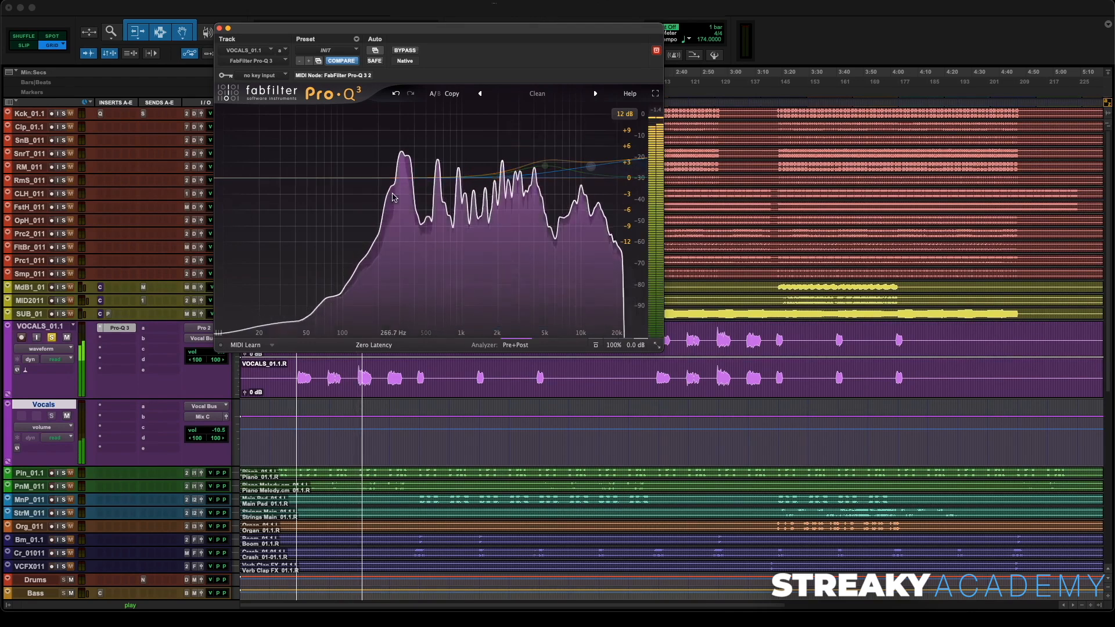
pyautogui.click(405, 51)
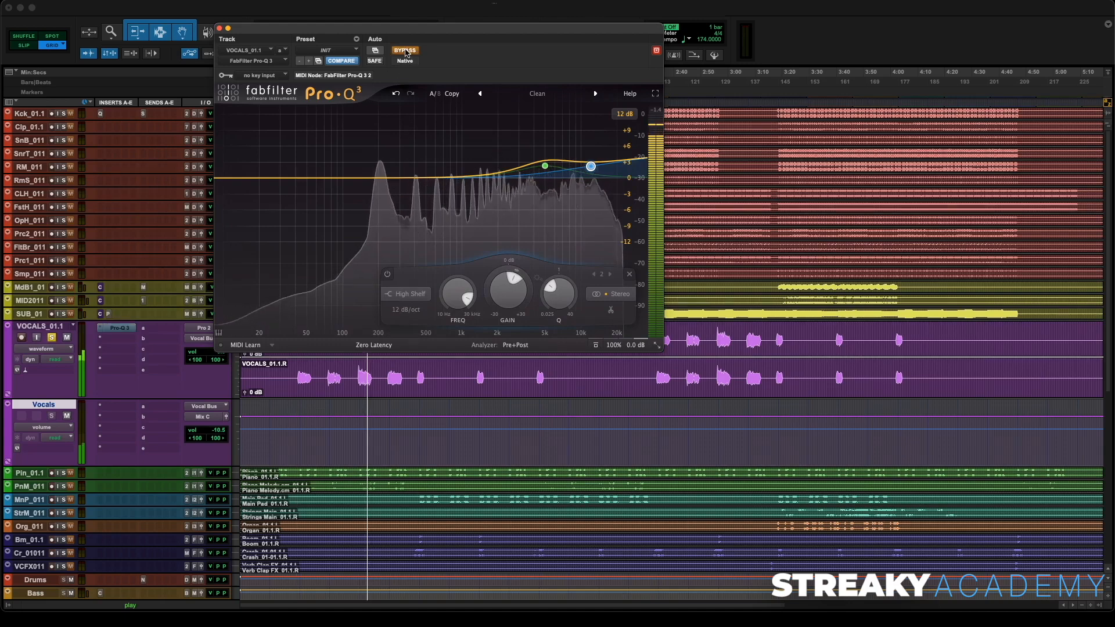
pyautogui.click(405, 51)
pyautogui.moveTo(592, 169)
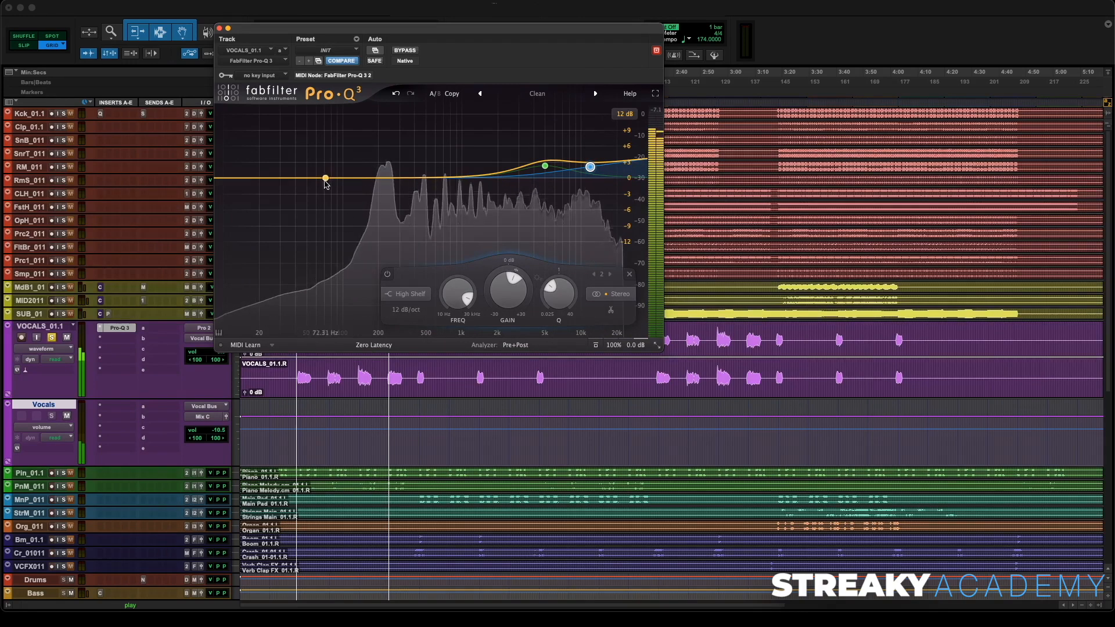
# - Add a 48 dB/oct low cut band around 150 Hz, then stop playback and close the Pro-Q 3 window
pyautogui.moveTo(303, 178); pyautogui.dragTo(305, 210)
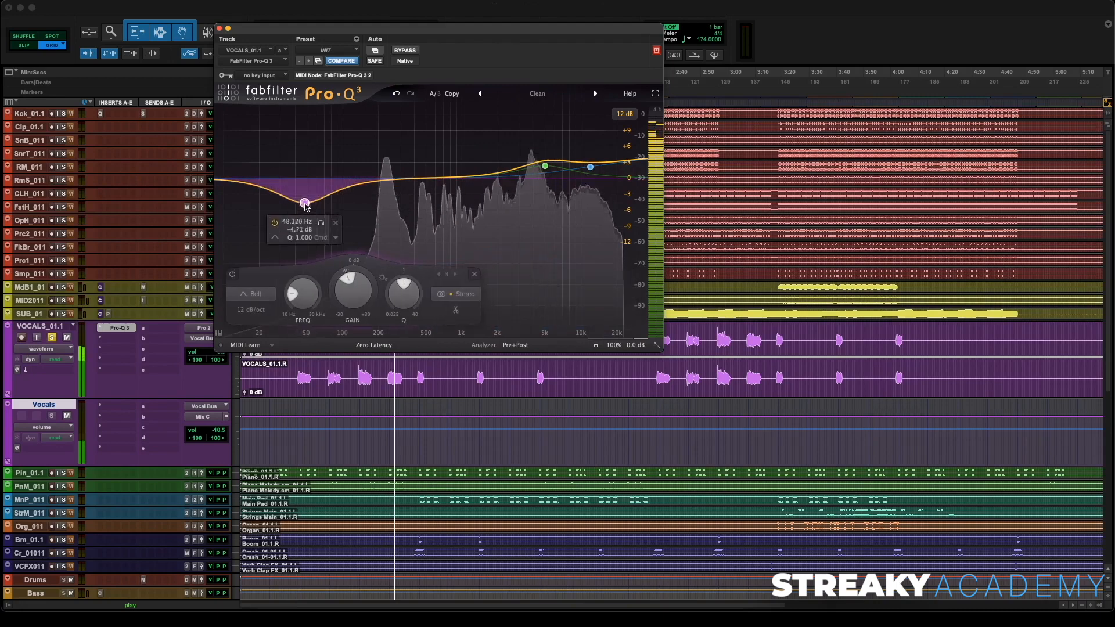
pyautogui.click(261, 296)
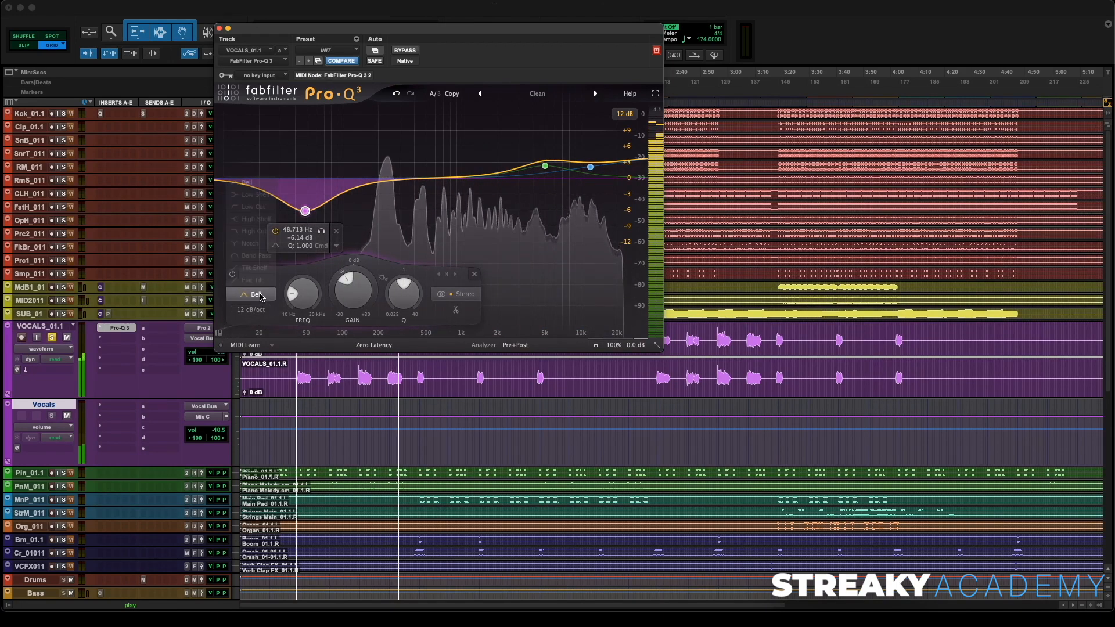
pyautogui.click(253, 207)
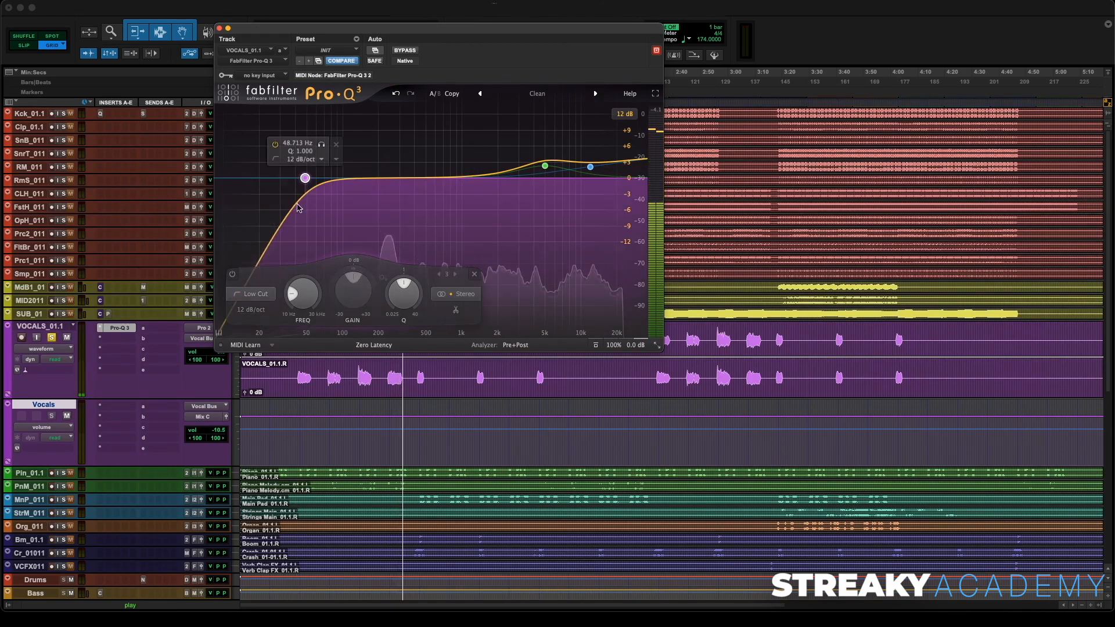
pyautogui.click(251, 310)
pyautogui.click(303, 215)
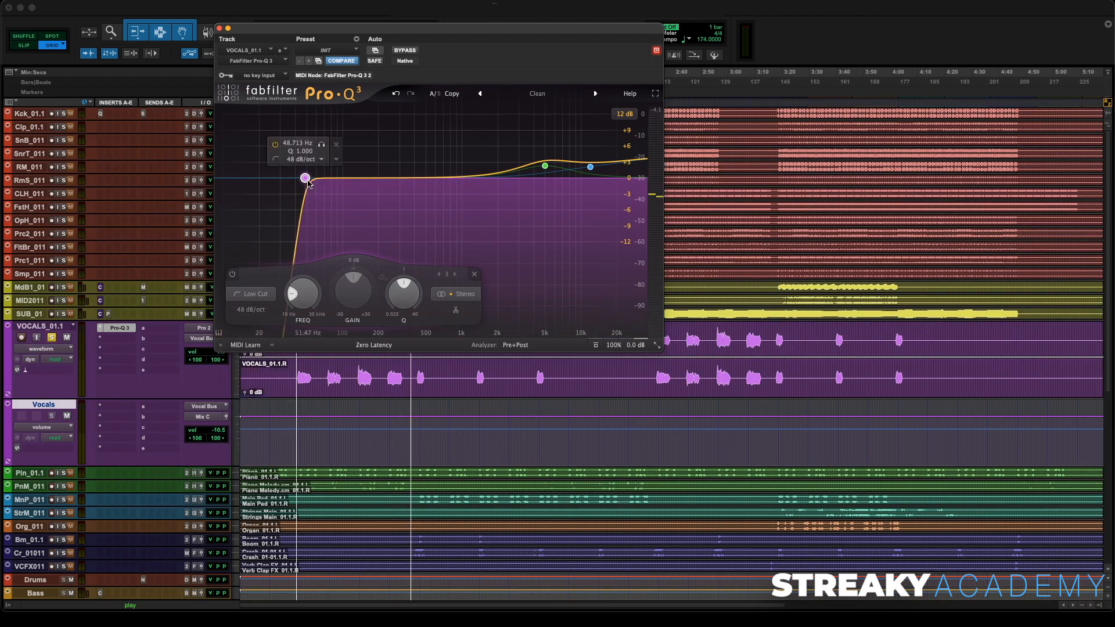
pyautogui.moveTo(306, 178); pyautogui.dragTo(364, 181)
pyautogui.press('space')
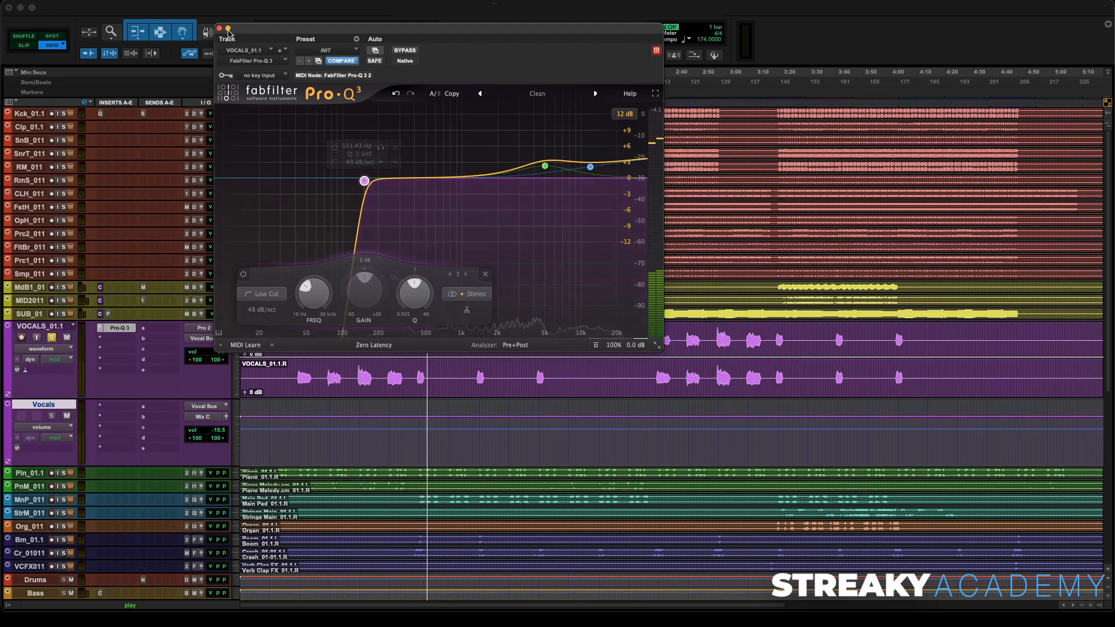
pyautogui.click(220, 28)
pyautogui.press('space')
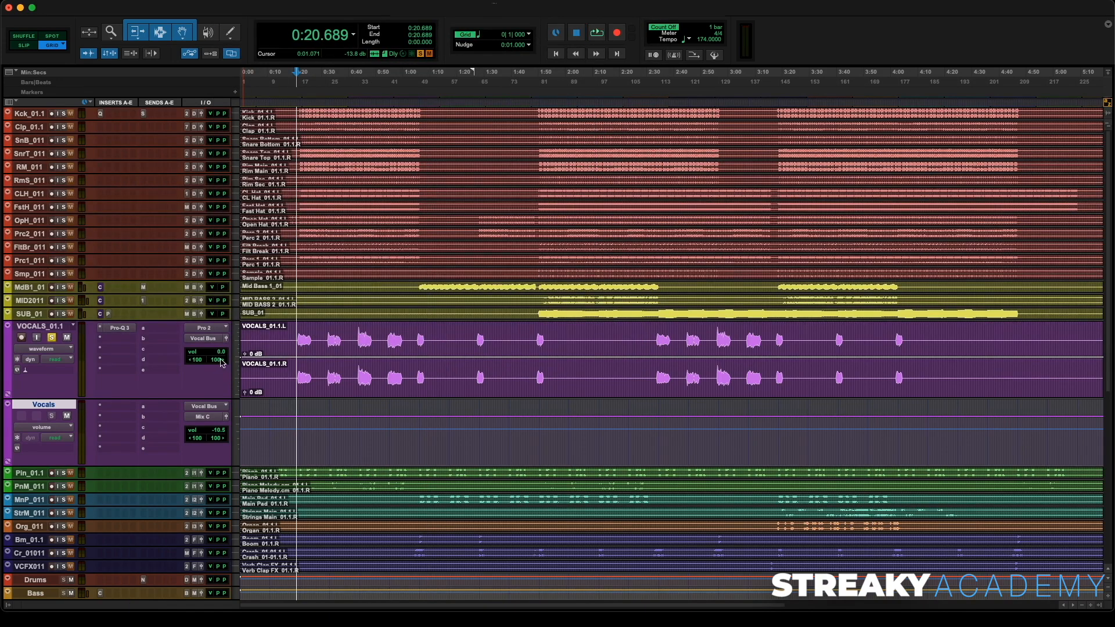
# - Create a send from the Vocals aux track to the Verb 1 bus and raise its level to about -20.8 dB
pyautogui.click(166, 411)
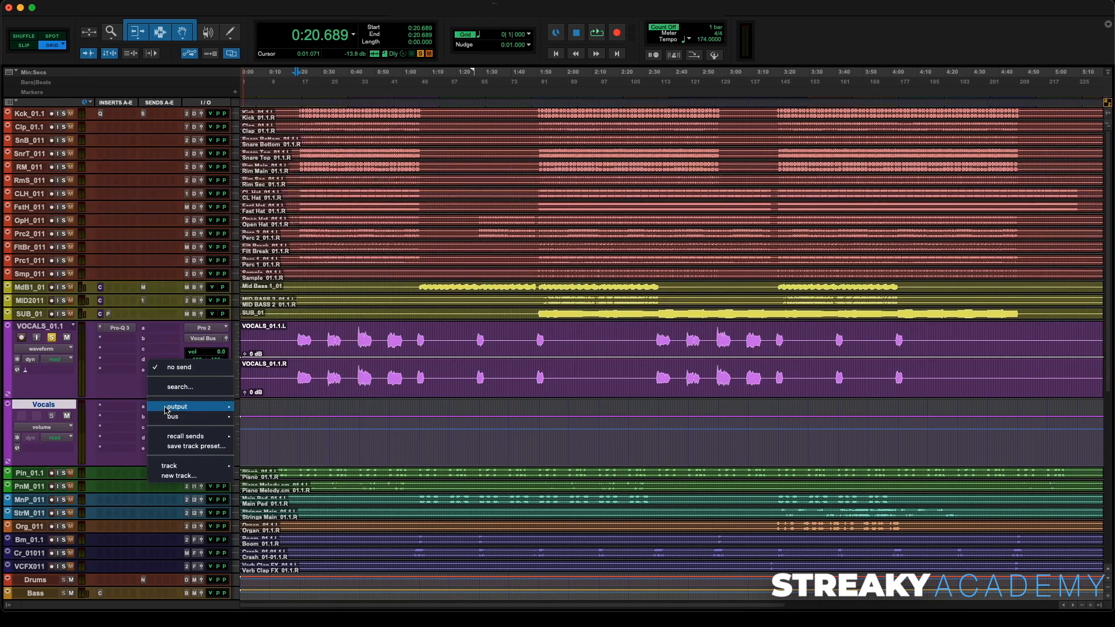
pyautogui.moveTo(173, 417)
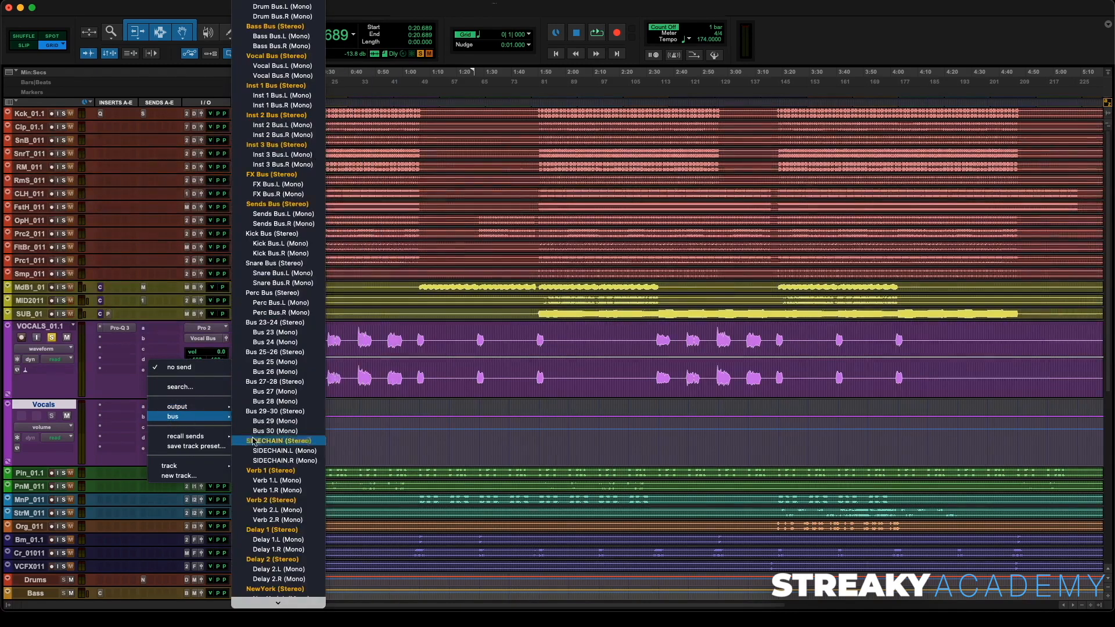
pyautogui.click(278, 471)
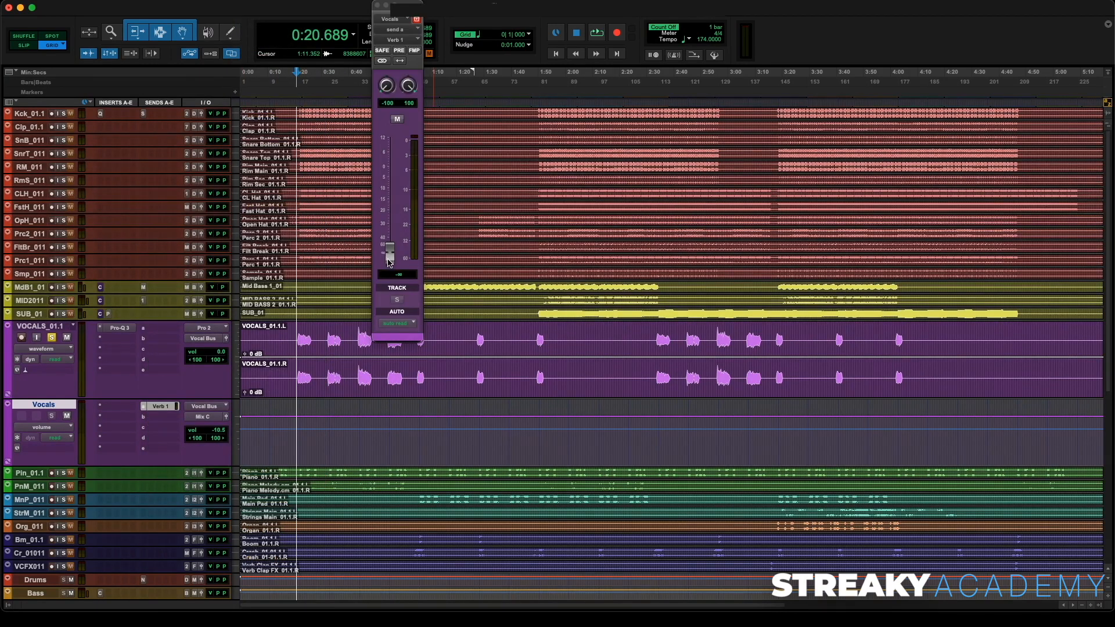
pyautogui.press('space')
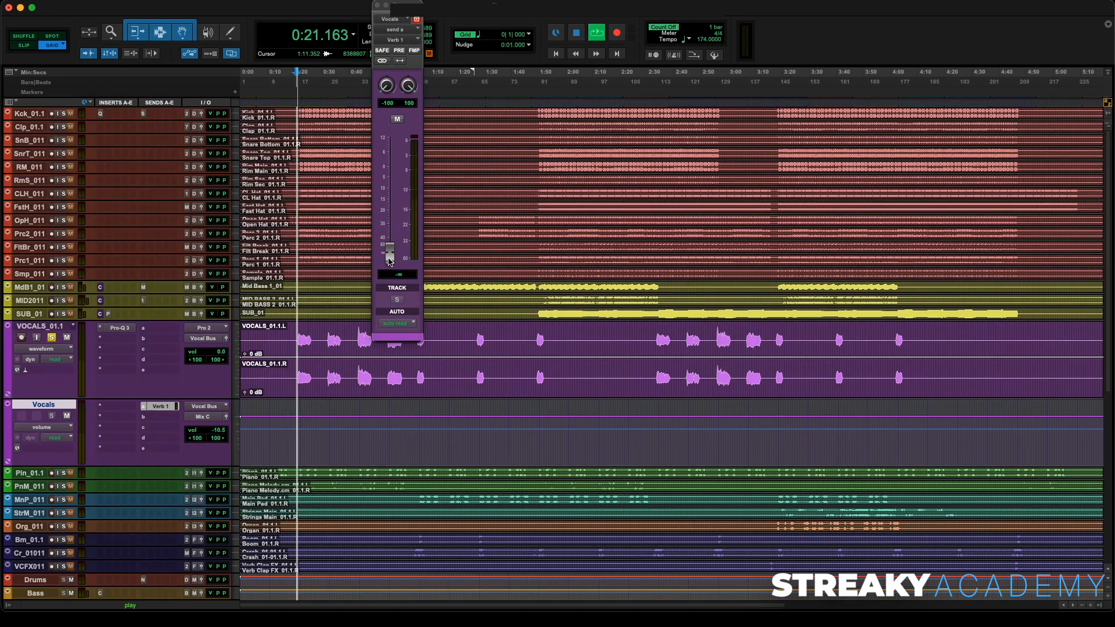
pyautogui.moveTo(389, 260); pyautogui.dragTo(398, 220)
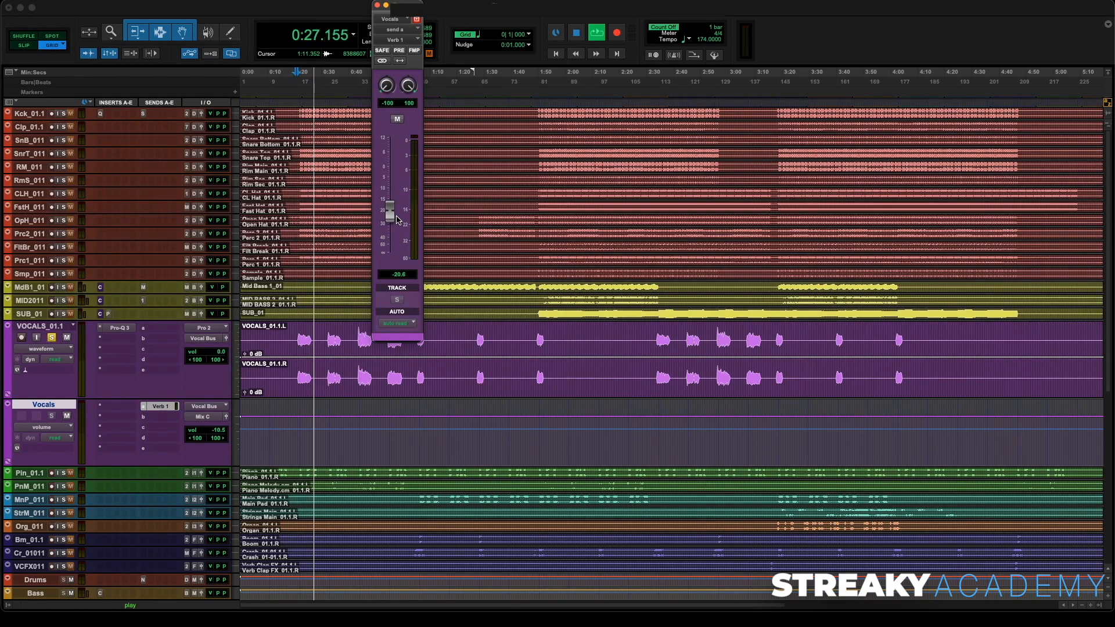
# - Unsolo the VOCALS_01.1 track and fine-tune the Verb 1 send to about -19.3 dB
pyautogui.click(51, 337)
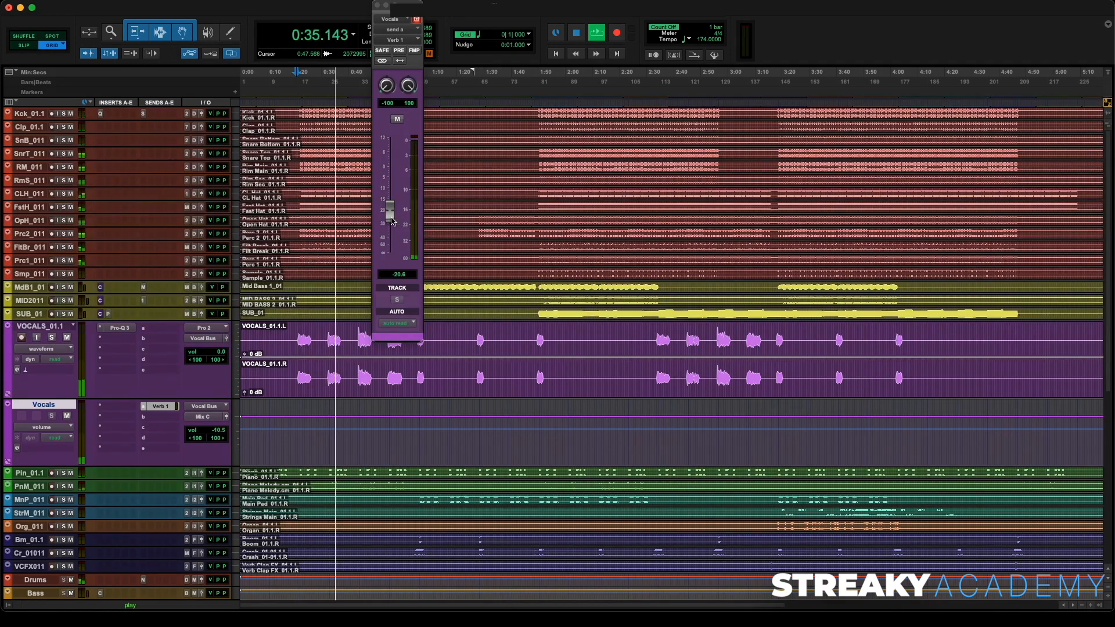
pyautogui.moveTo(393, 221); pyautogui.dragTo(393, 219)
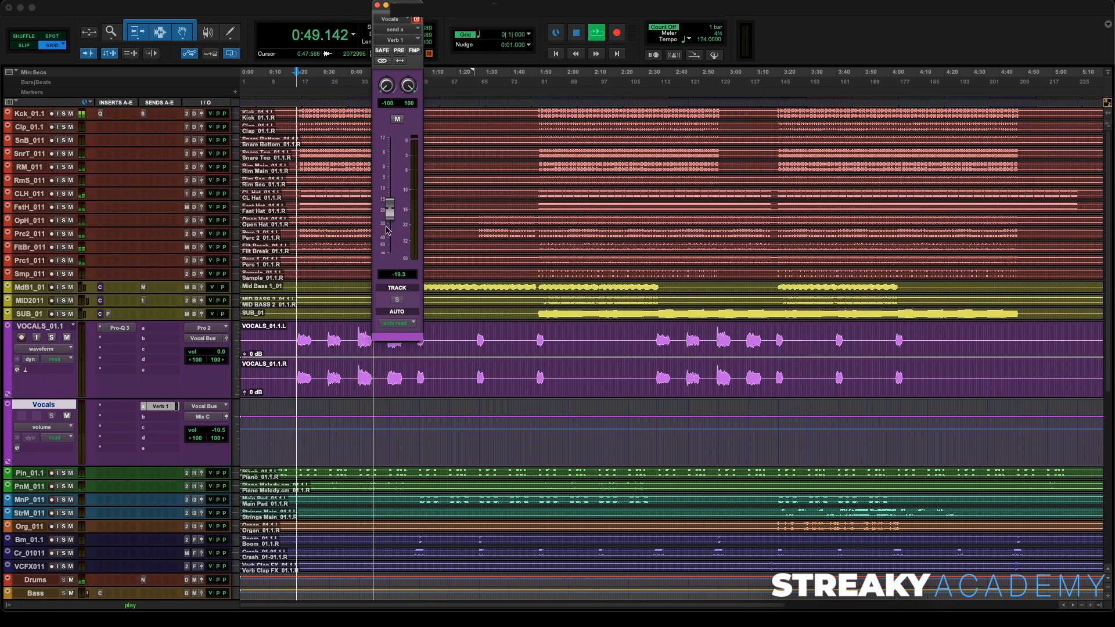
pyautogui.press('space')
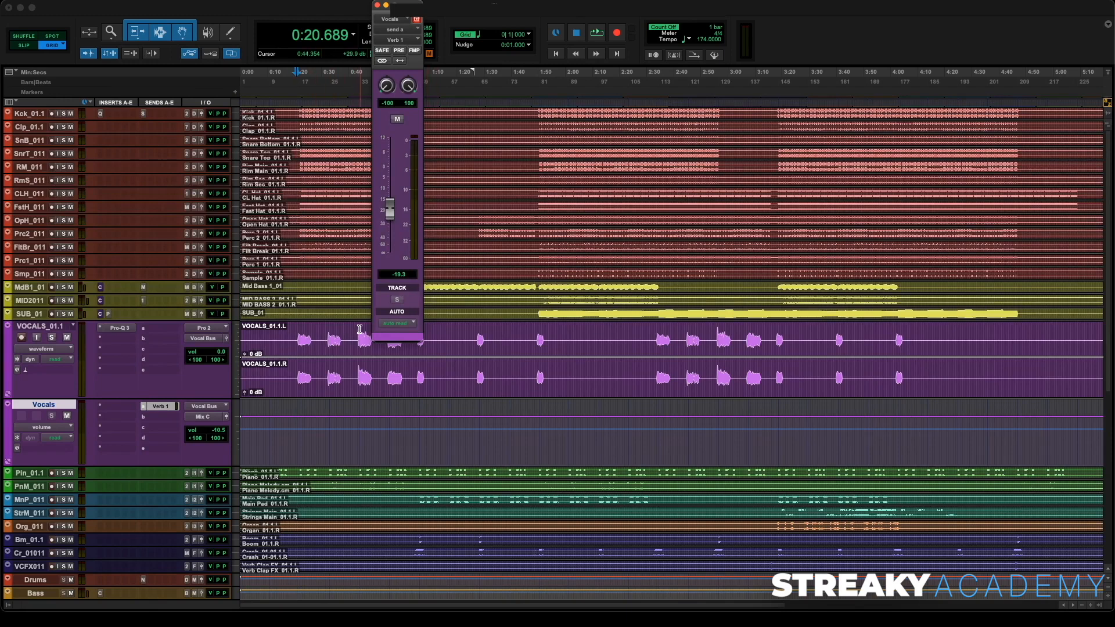
# - Open the EchoBoy Jr. plug-ins on the Delay 1 and Delay 2 tracks to inspect their settings
pyautogui.press('super+equal')
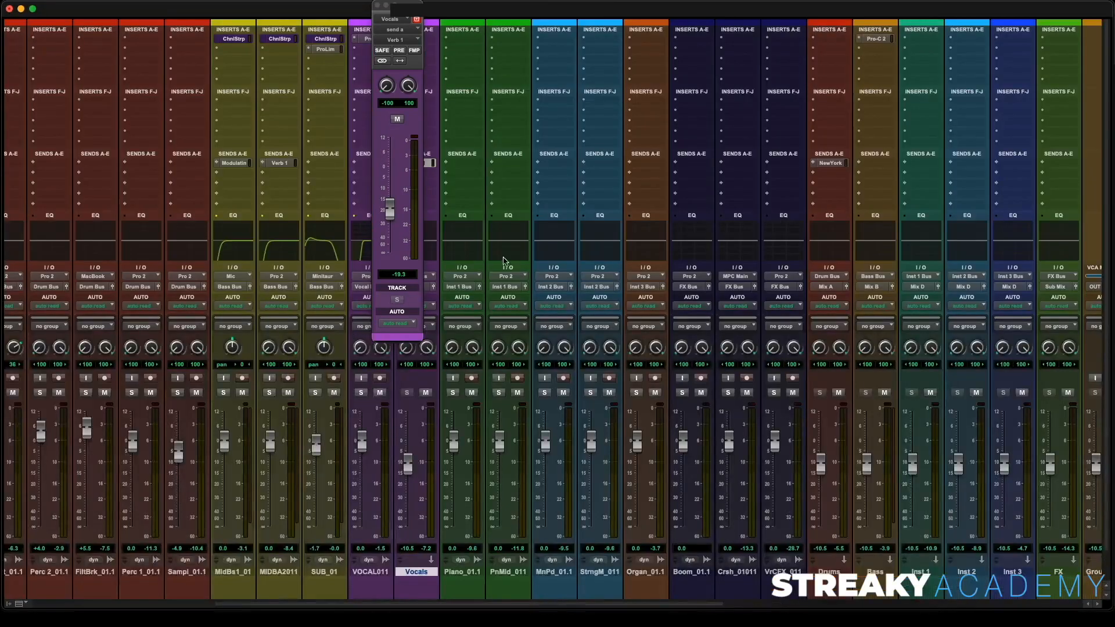
pyautogui.hscroll(10, 911, 121)
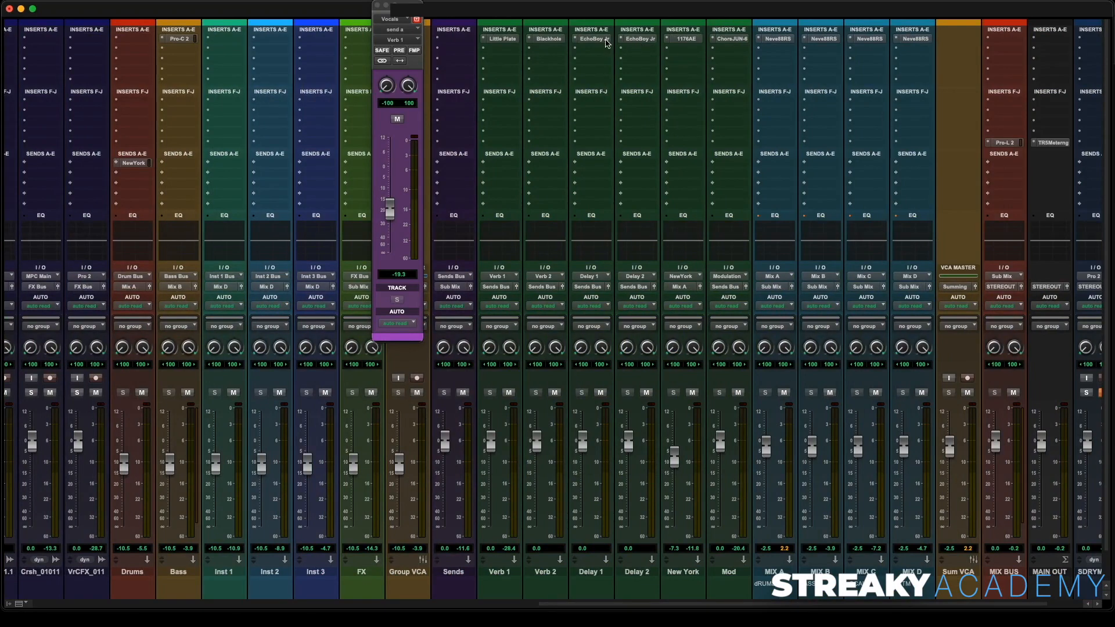
pyautogui.click(604, 40)
pyautogui.click(219, 28)
pyautogui.click(640, 39)
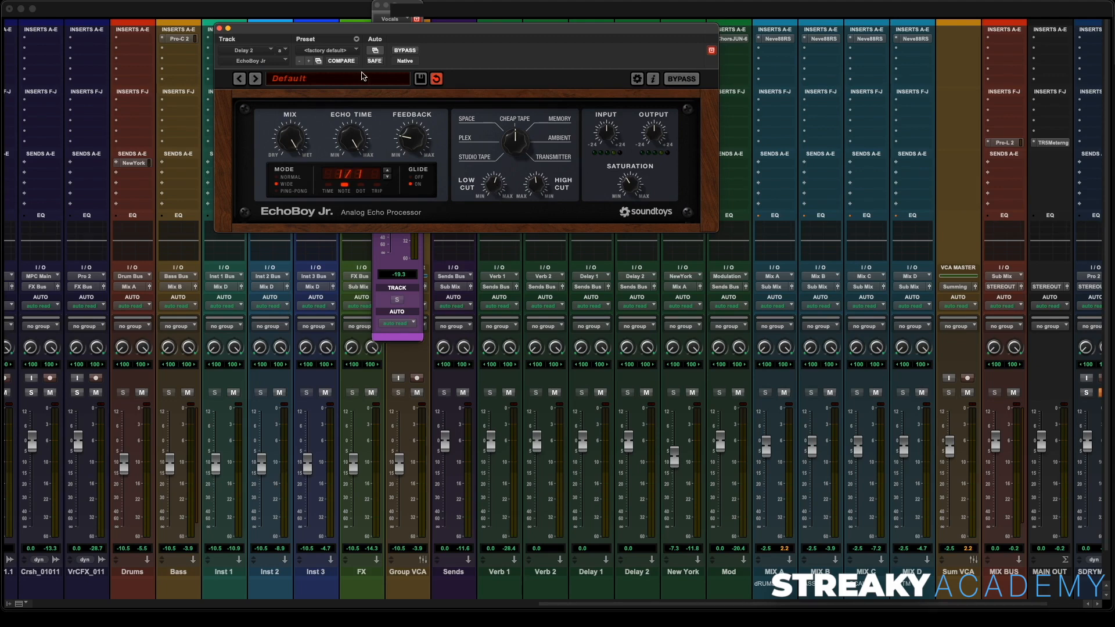
# - Create a send from the Vocals aux track to the Delay 2 bus and set its level to about -15.8 dB
pyautogui.click(219, 28)
pyautogui.hscroll(-5, 234, 236)
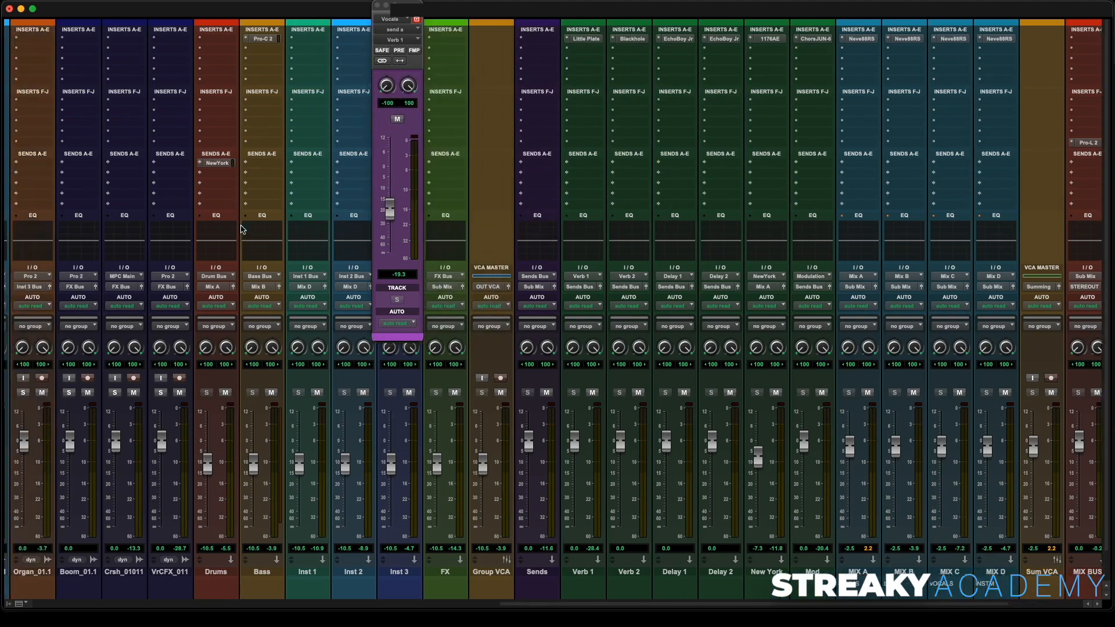
pyautogui.hscroll(-20, 243, 229)
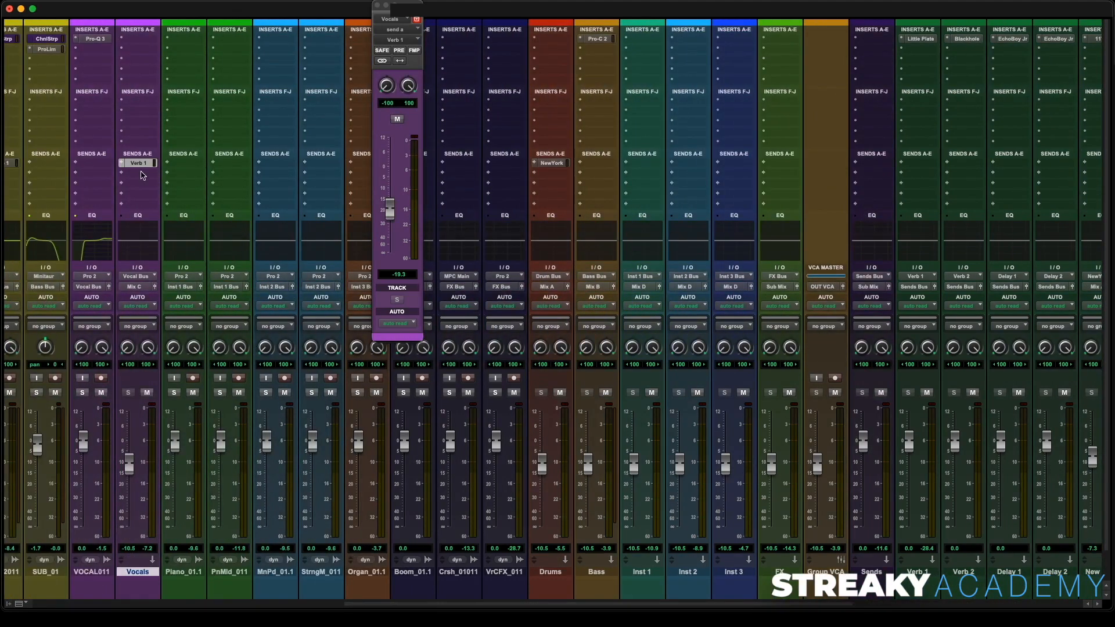
pyautogui.click(141, 173)
pyautogui.moveTo(152, 183)
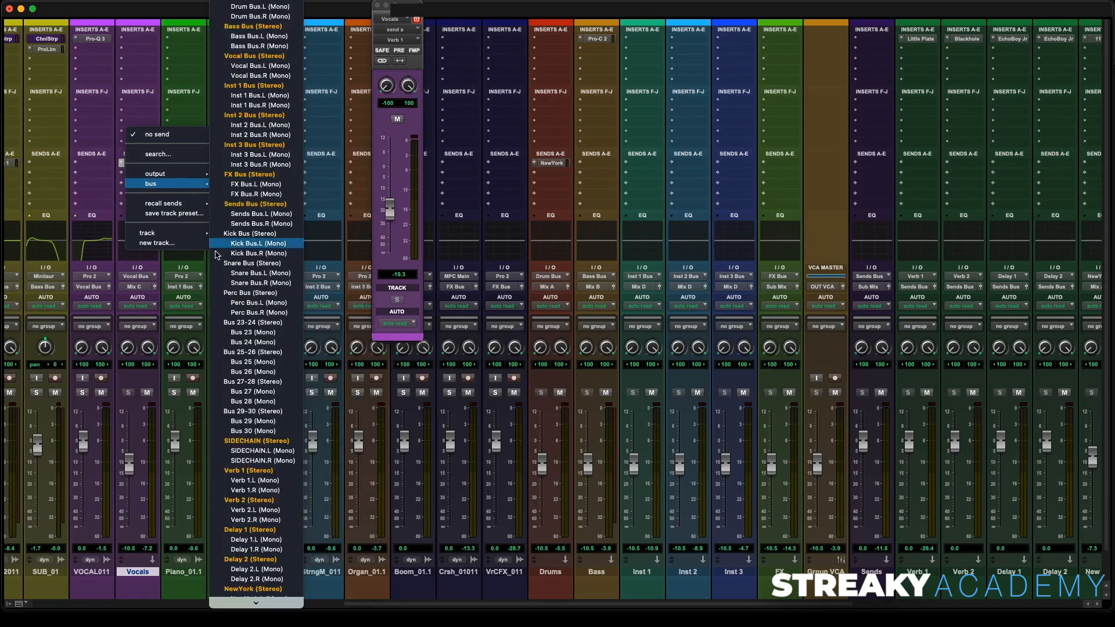
pyautogui.click(250, 559)
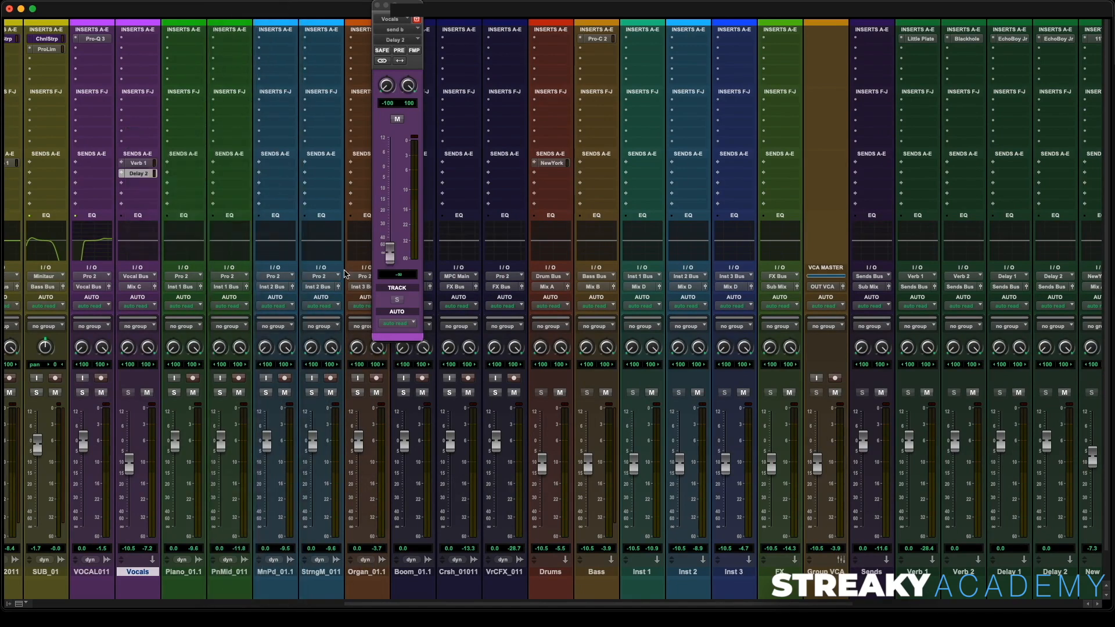
pyautogui.moveTo(400, 257); pyautogui.dragTo(401, 212)
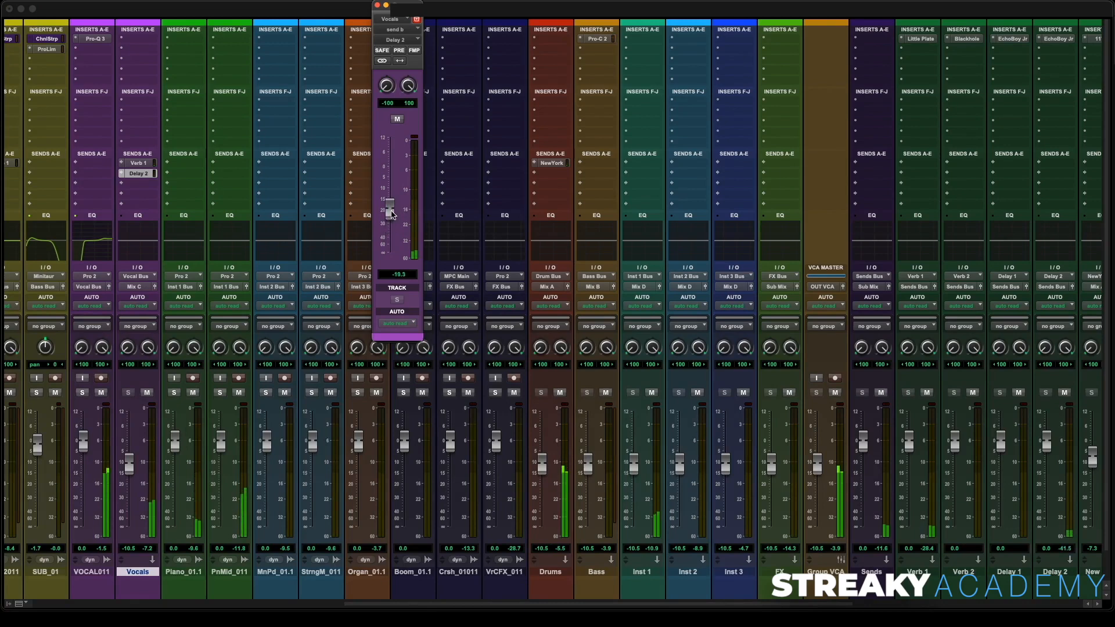
pyautogui.moveTo(392, 214); pyautogui.dragTo(395, 206)
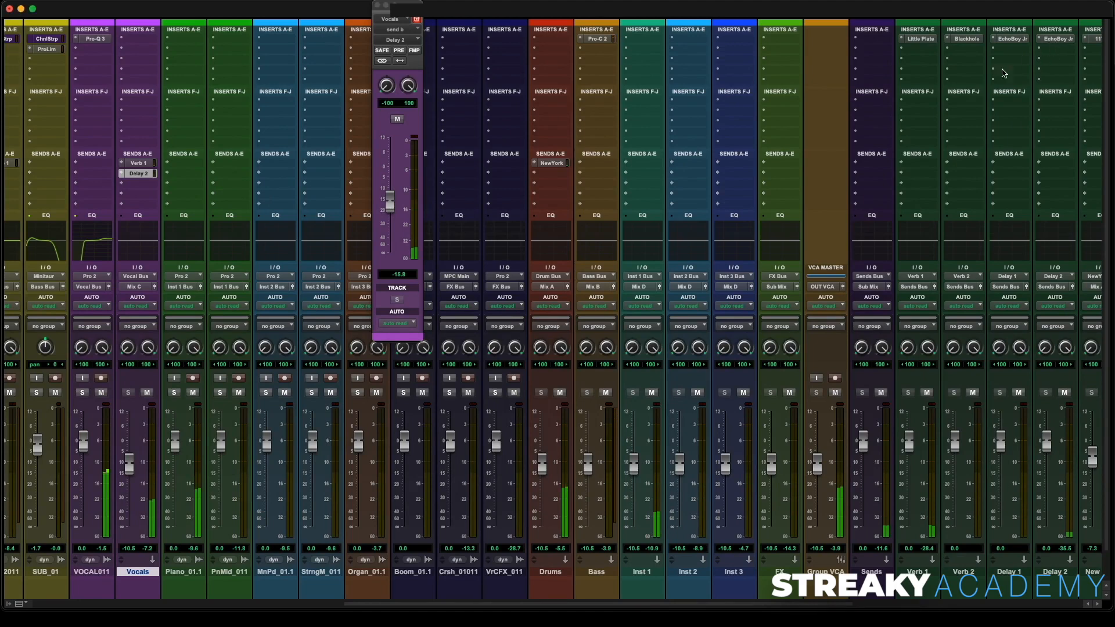
# - Open the EchoBoy Jr. plug-in on the Delay 2 track to check its settings, then close it and the send window
pyautogui.click(1058, 38)
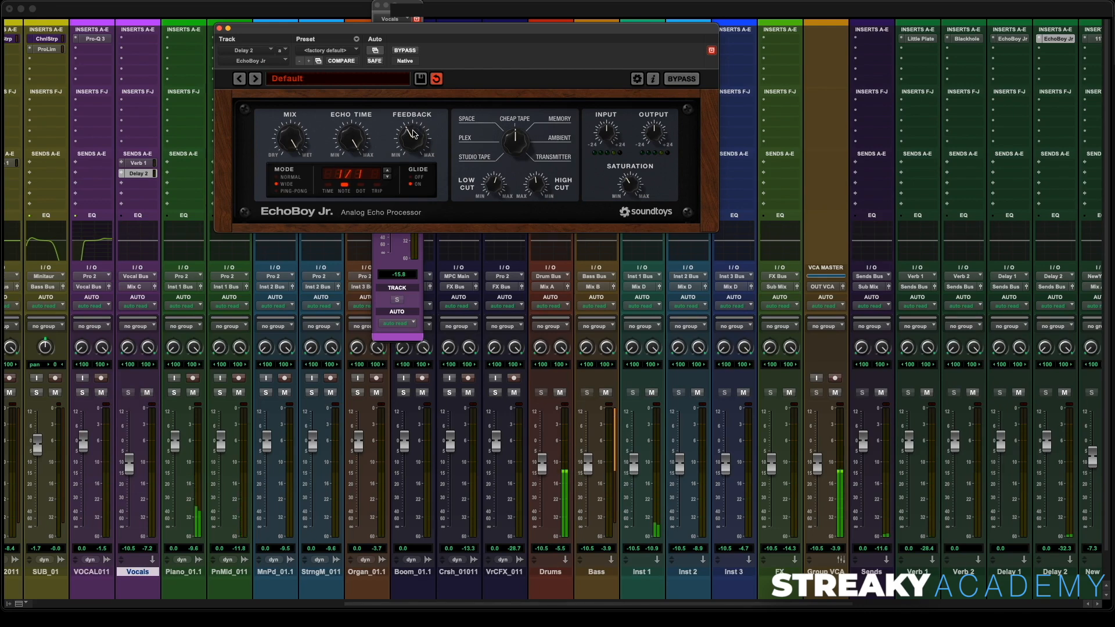
pyautogui.click(219, 28)
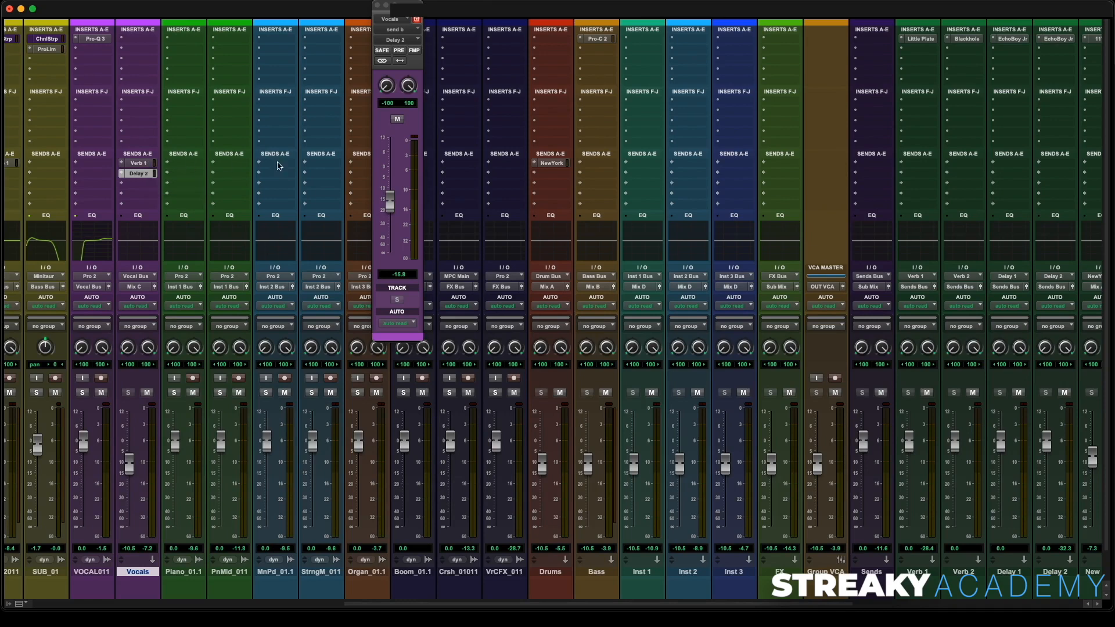
pyautogui.click(377, 6)
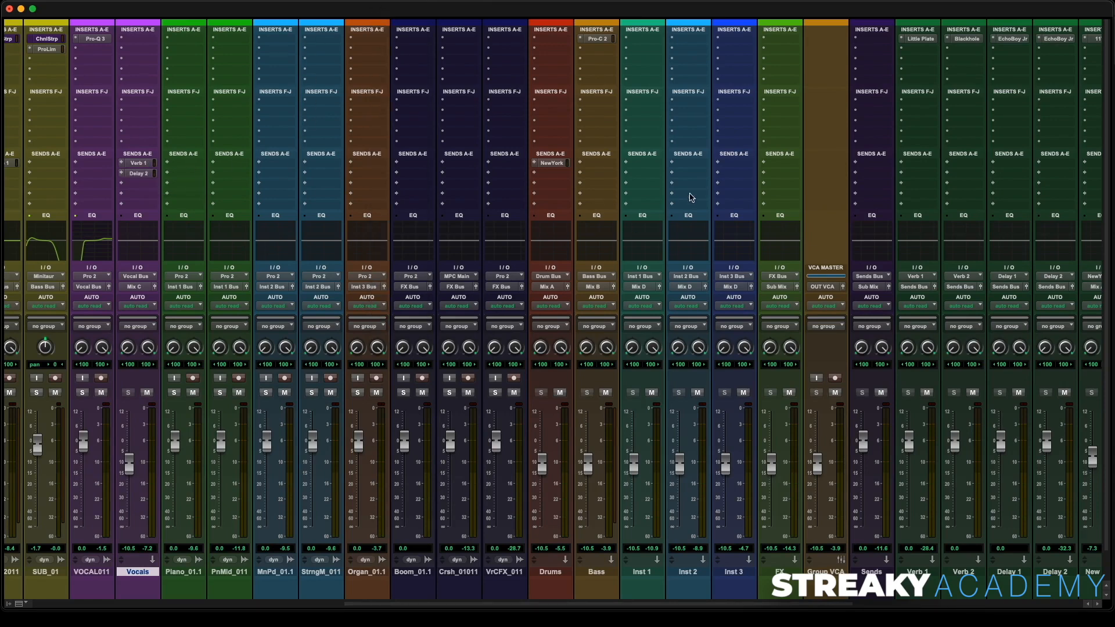
# - Open the Blackhole plug-in on the Verb 2 track to inspect its settings
pyautogui.hscroll(10, 725, 185)
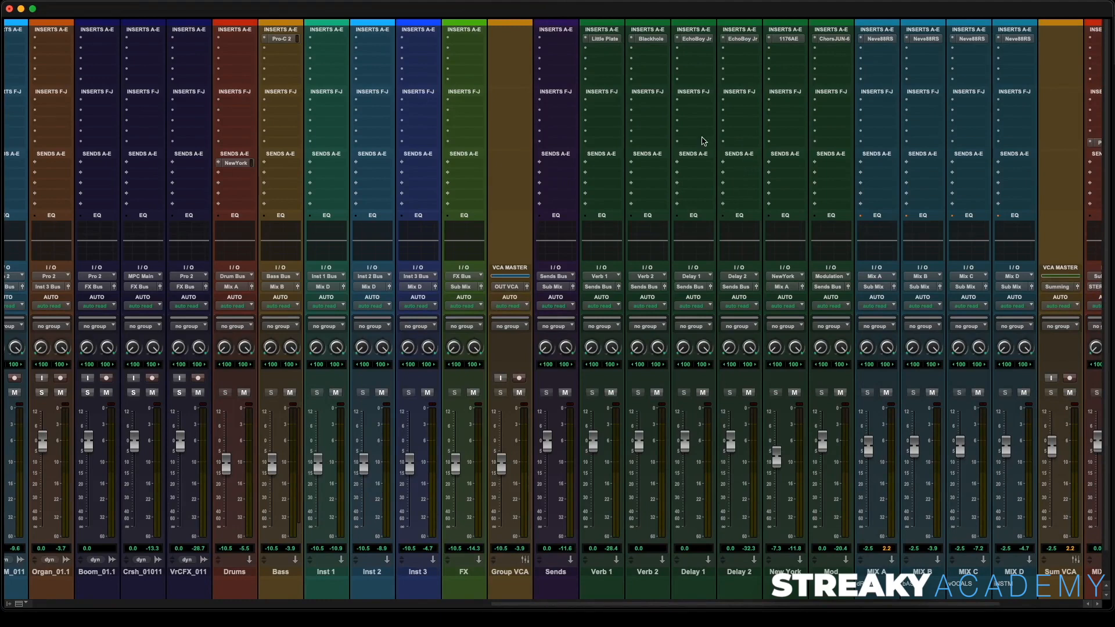
pyautogui.click(651, 39)
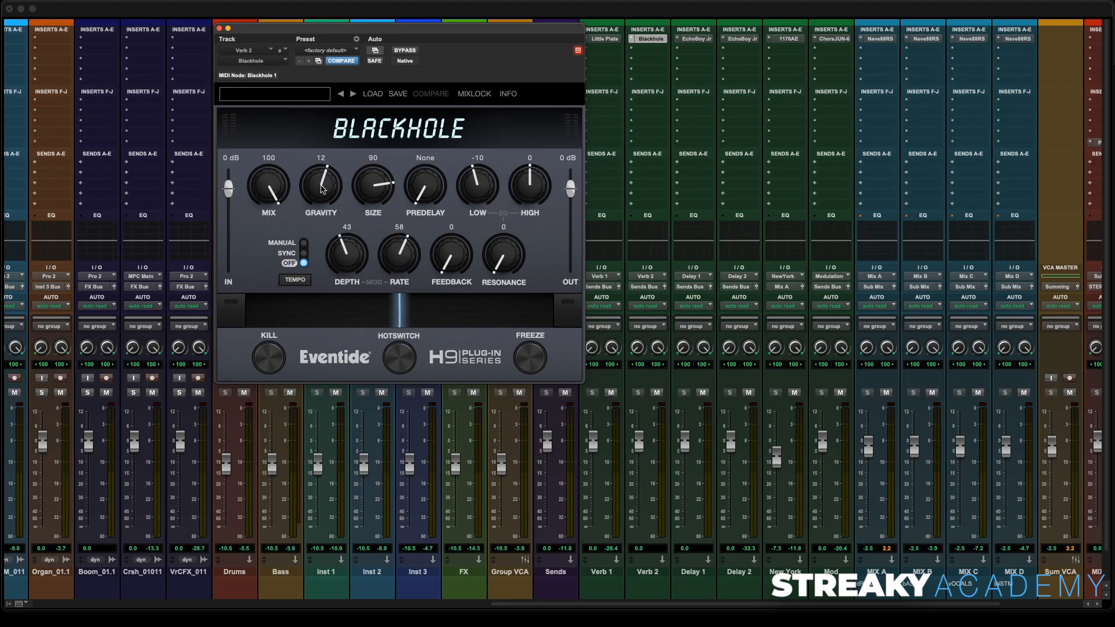
pyautogui.click(220, 29)
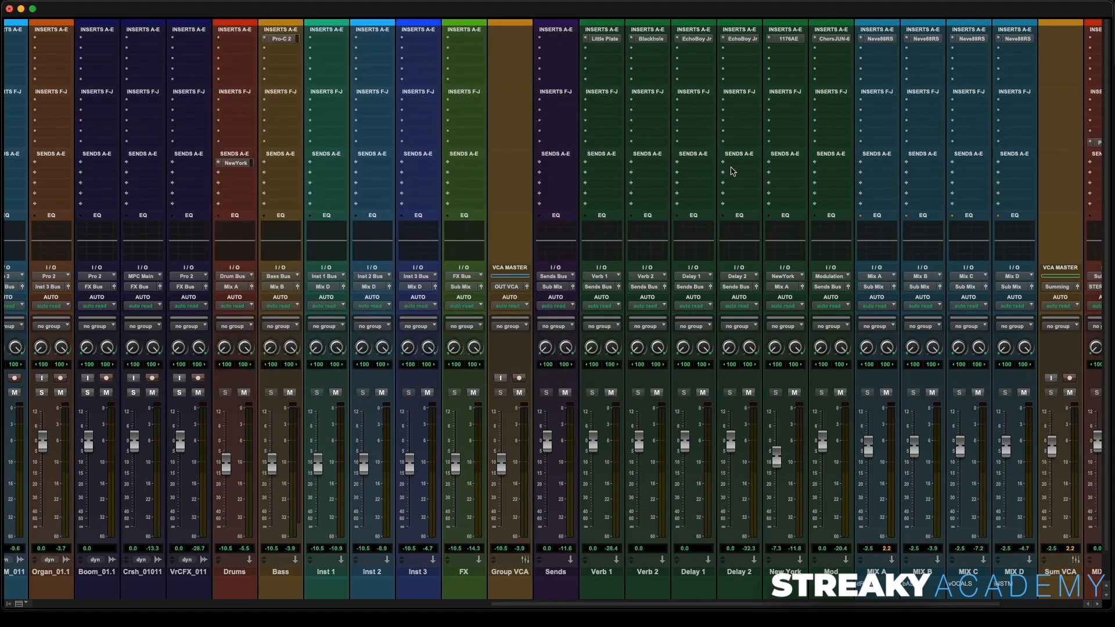
# - Create a send from the Delay 2 track to the Verb 2 bus and set its level to 0.0 dB
pyautogui.click(733, 172)
pyautogui.moveTo(755, 174)
pyautogui.scroll(-5, 890, 481)
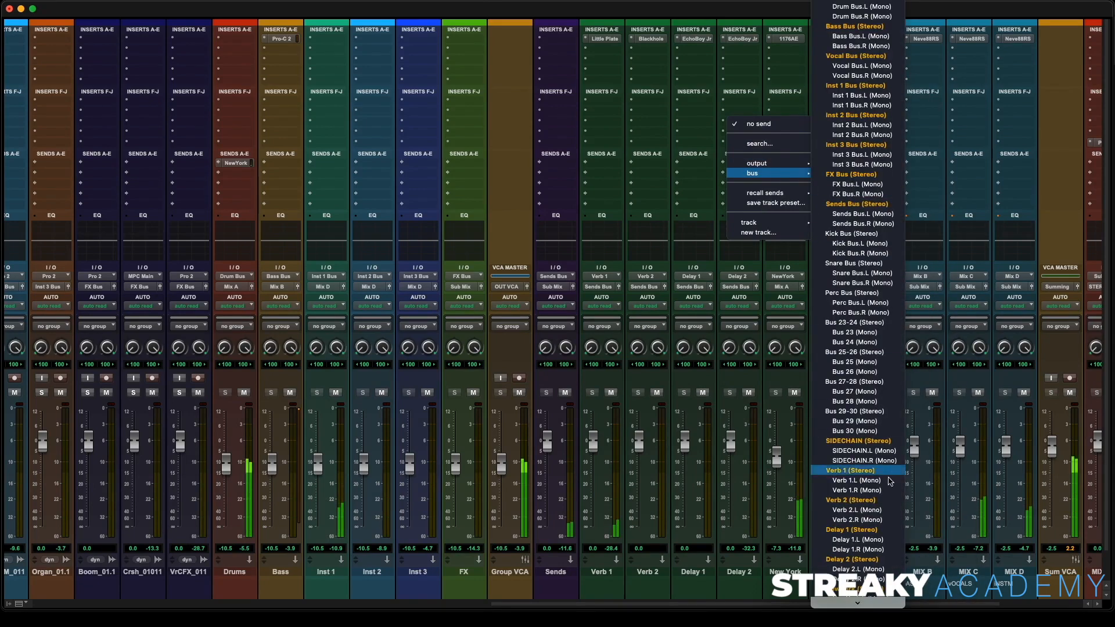
pyautogui.click(882, 500)
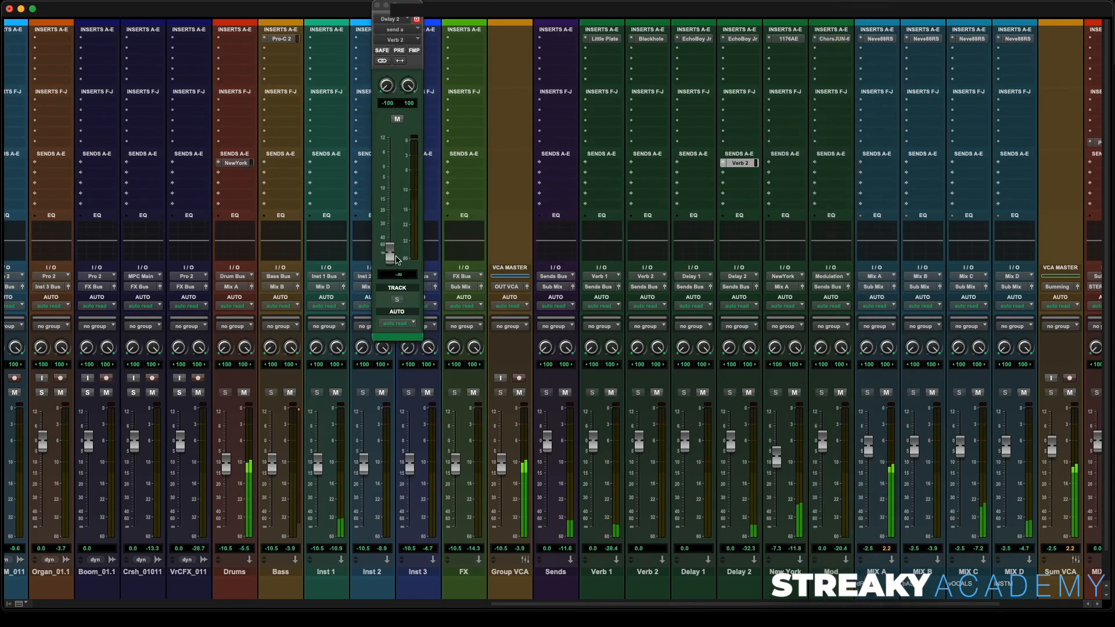
pyautogui.moveTo(396, 259); pyautogui.dragTo(393, 169)
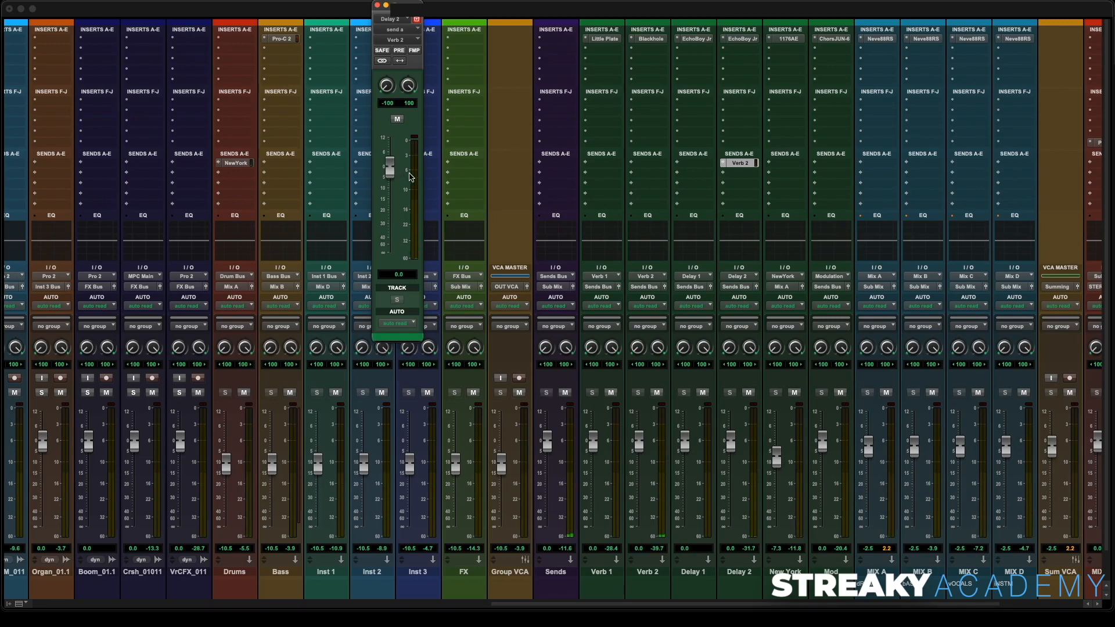
pyautogui.click(378, 5)
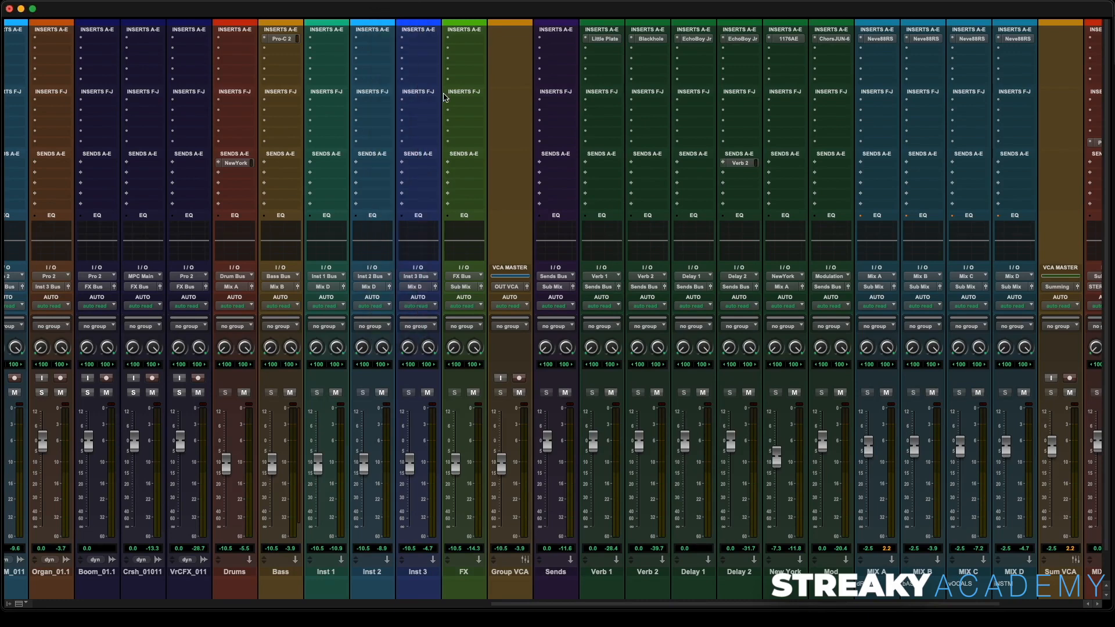
# - Insert a Channel Strip plug-in on the Verb 2 track and band-limit it with a low cut and a 3.0 kHz high cut
pyautogui.click(696, 52)
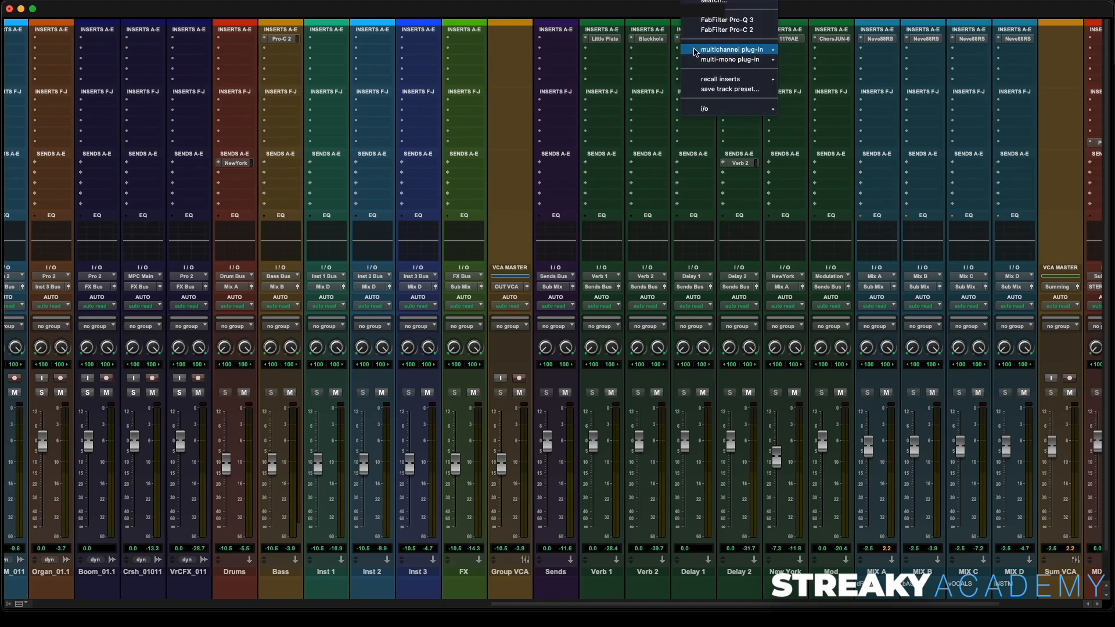
pyautogui.click(651, 52)
pyautogui.click(651, 52)
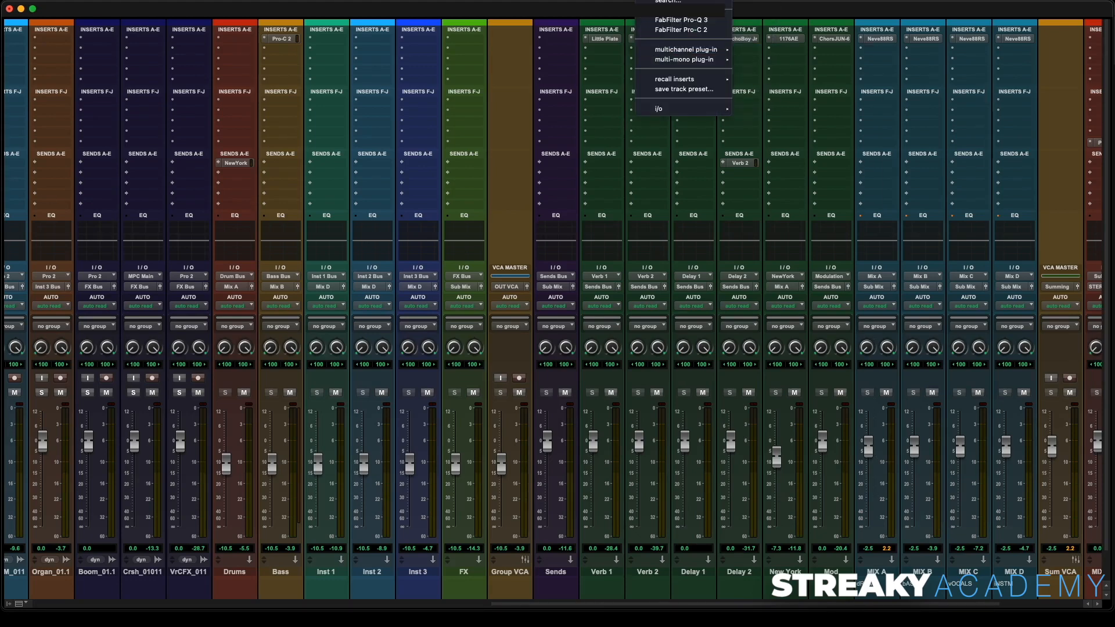
pyautogui.click(668, 1)
pyautogui.write('chan')
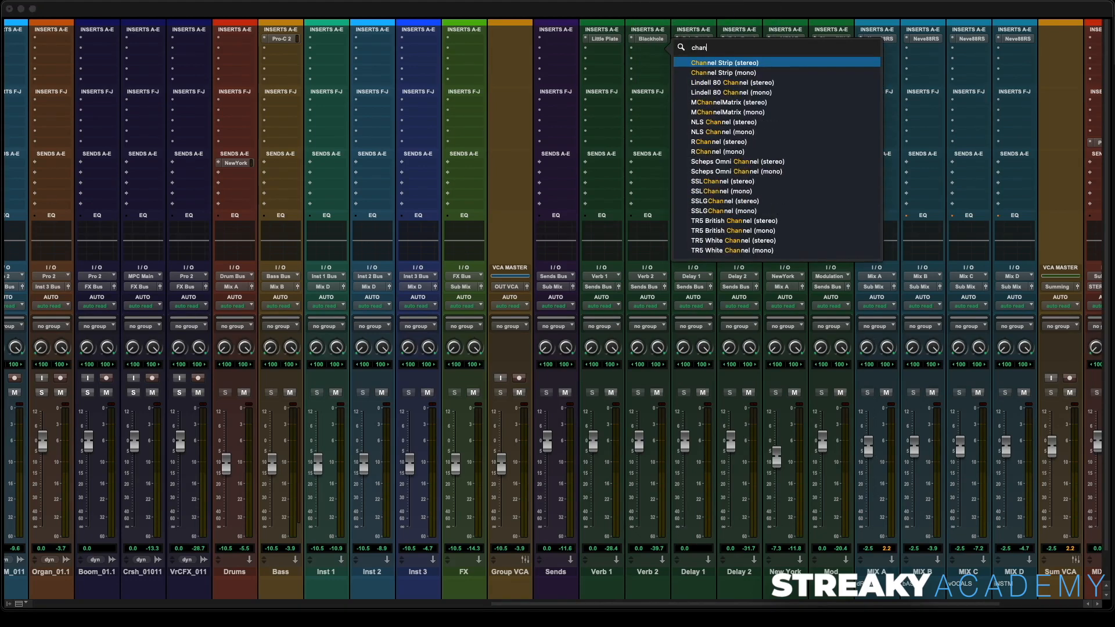
pyautogui.press('Return')
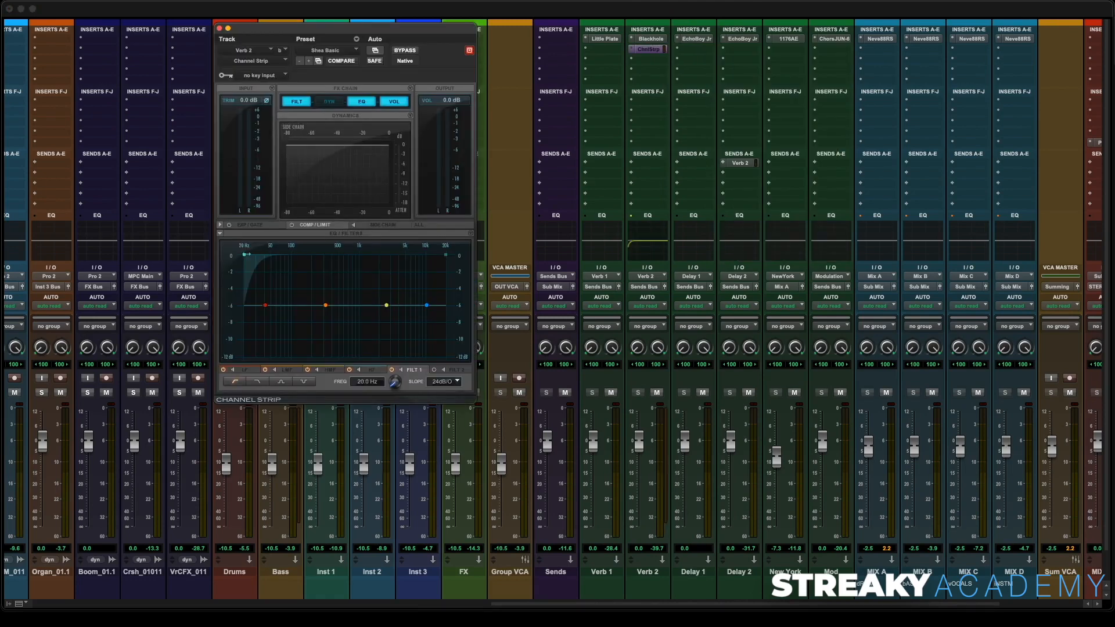
pyautogui.moveTo(246, 254); pyautogui.dragTo(290, 255)
pyautogui.moveTo(443, 253); pyautogui.dragTo(389, 255)
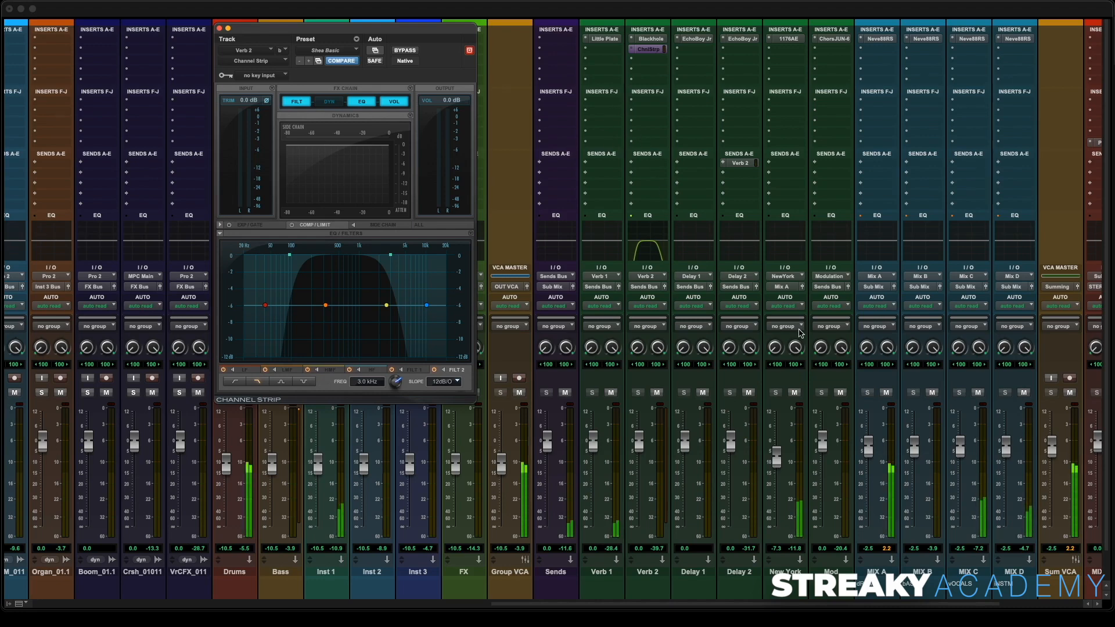
# - Toggle the mutes on the MIX A to MIX D submix tracks to audition the effect returns
pyautogui.hscroll(5, 645, 343)
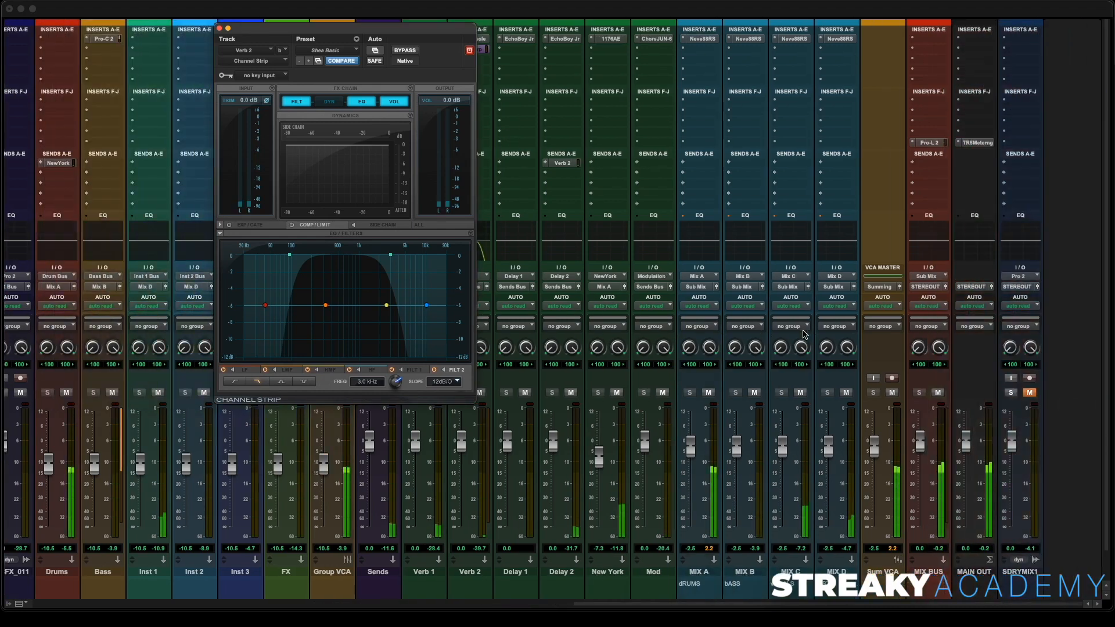
pyautogui.click(754, 392)
pyautogui.click(801, 393)
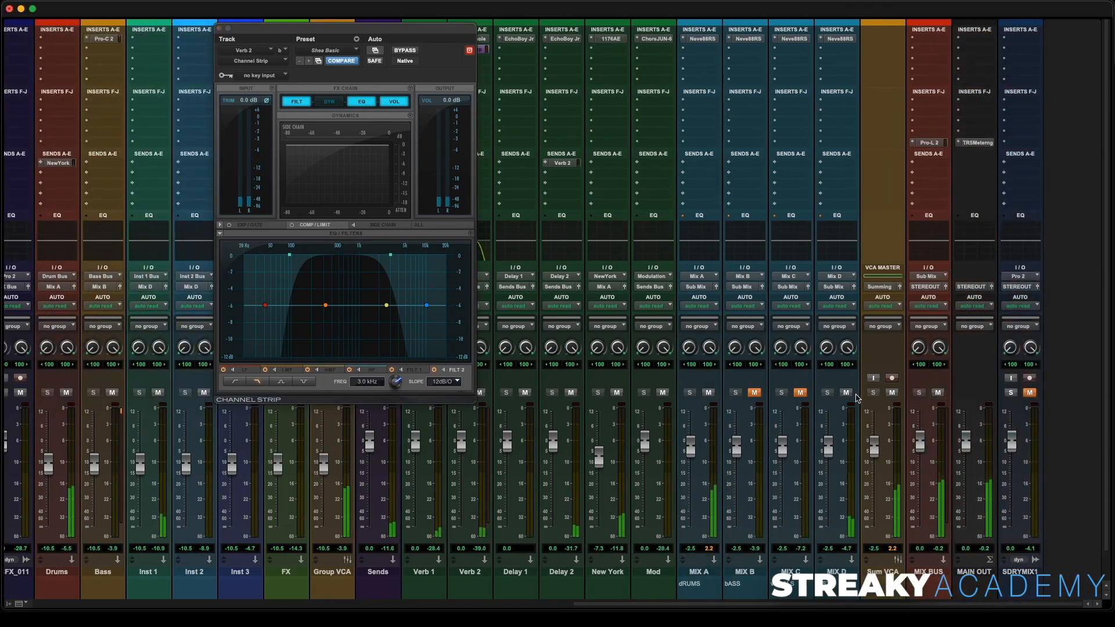
pyautogui.click(846, 393)
pyautogui.click(750, 393)
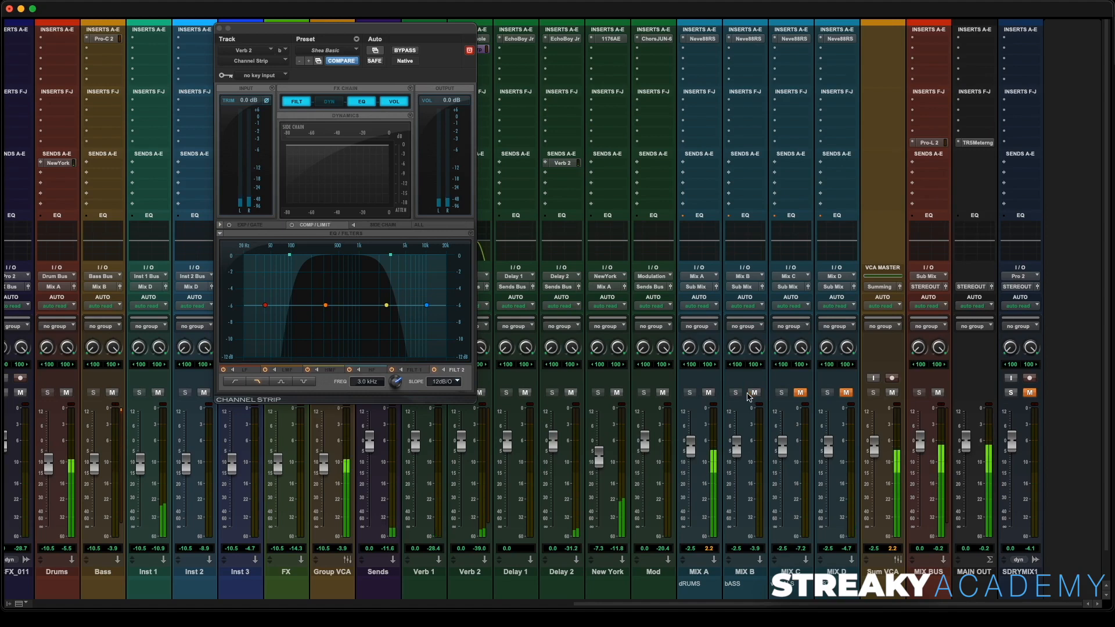
pyautogui.click(708, 393)
pyautogui.click(800, 393)
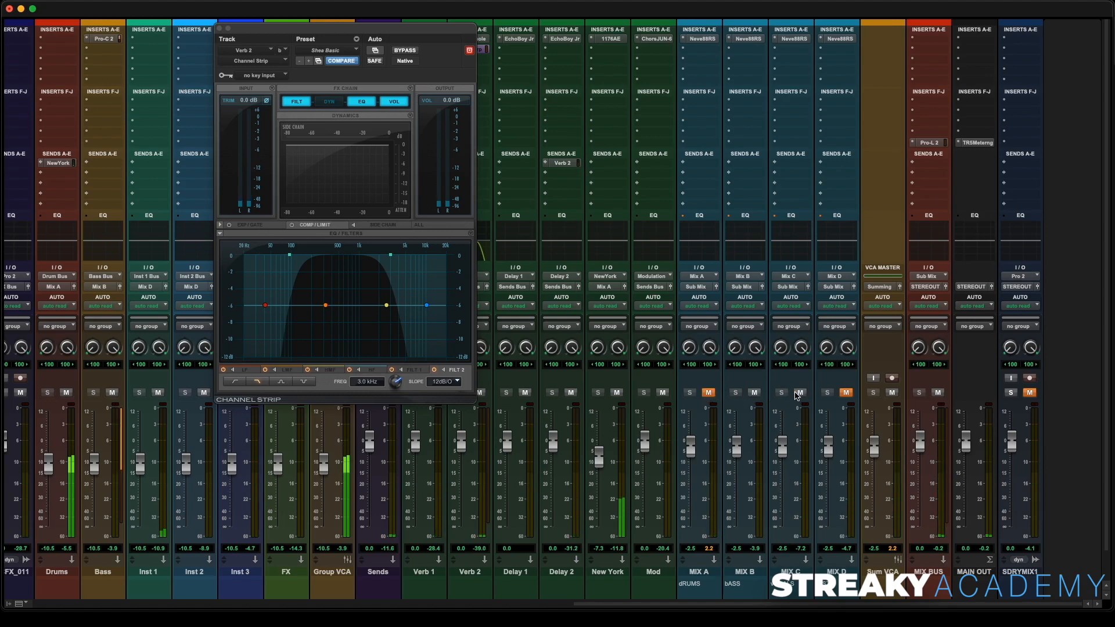
pyautogui.click(754, 393)
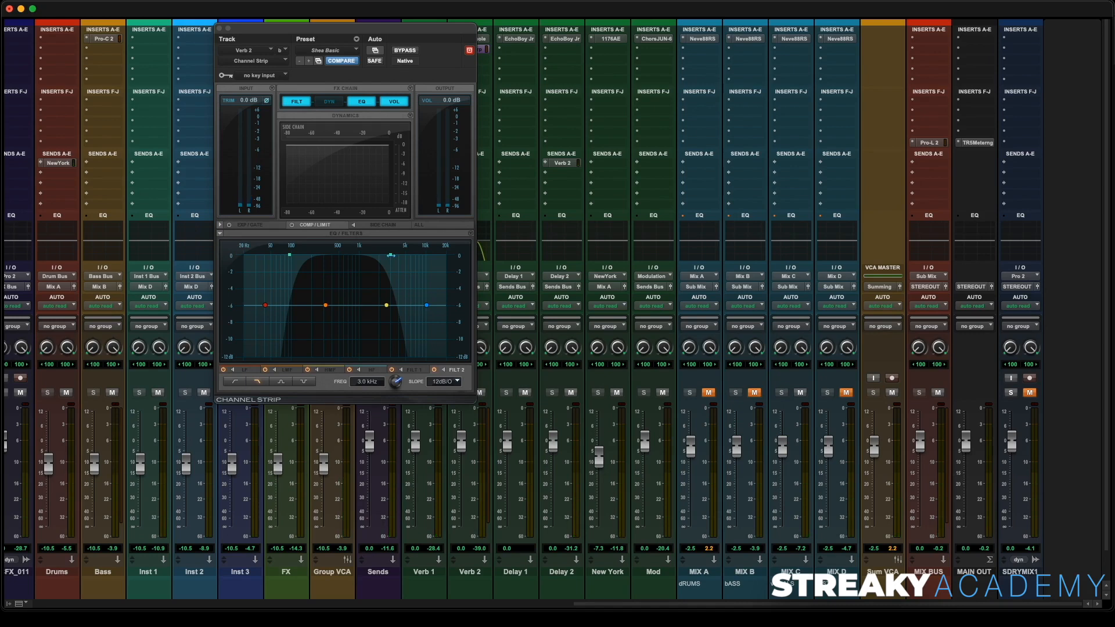
# - Switch to the Edit window, zoom in, and show the Vocals track's Delay 2 send mute automation lane
pyautogui.click(221, 28)
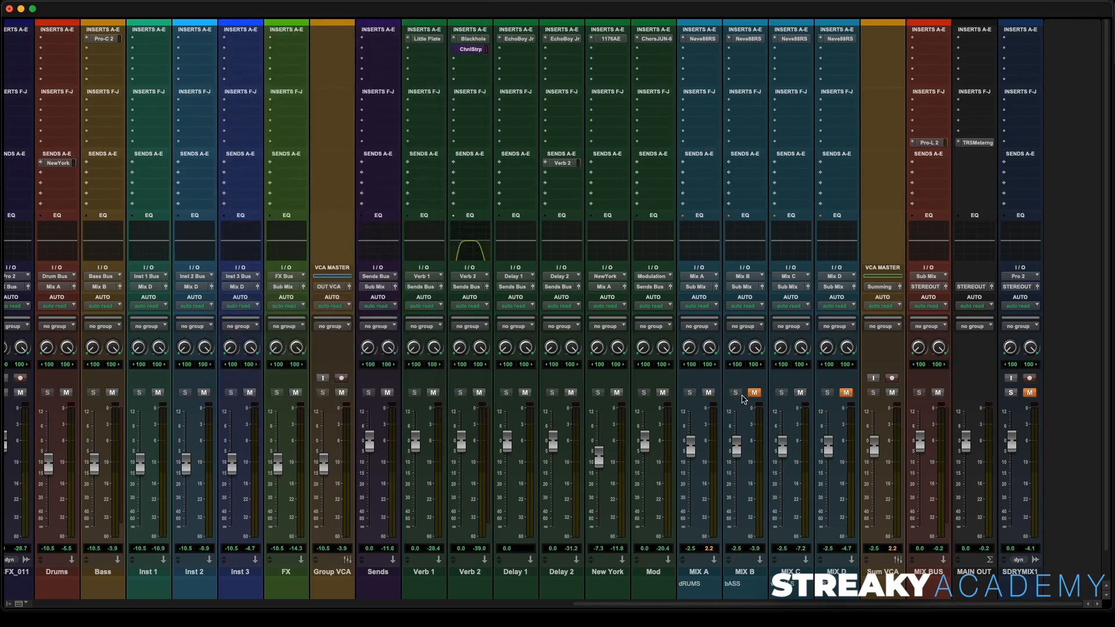
pyautogui.press('super+equal')
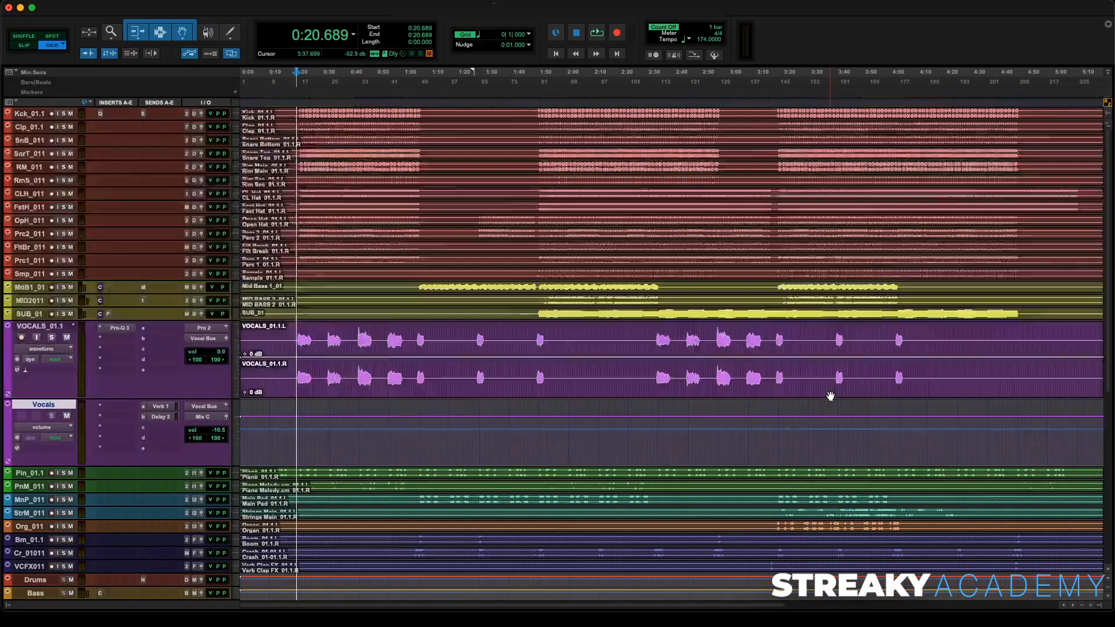
pyautogui.click(305, 345)
pyautogui.press('super+bracketright')
pyautogui.press('super+bracketright')
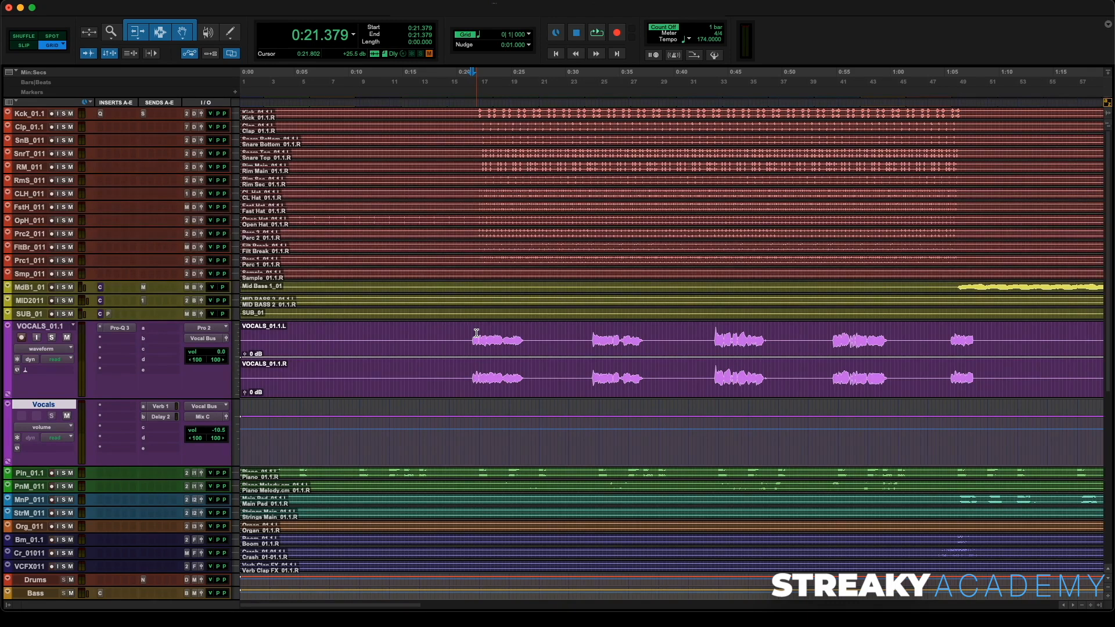
pyautogui.click(7, 462)
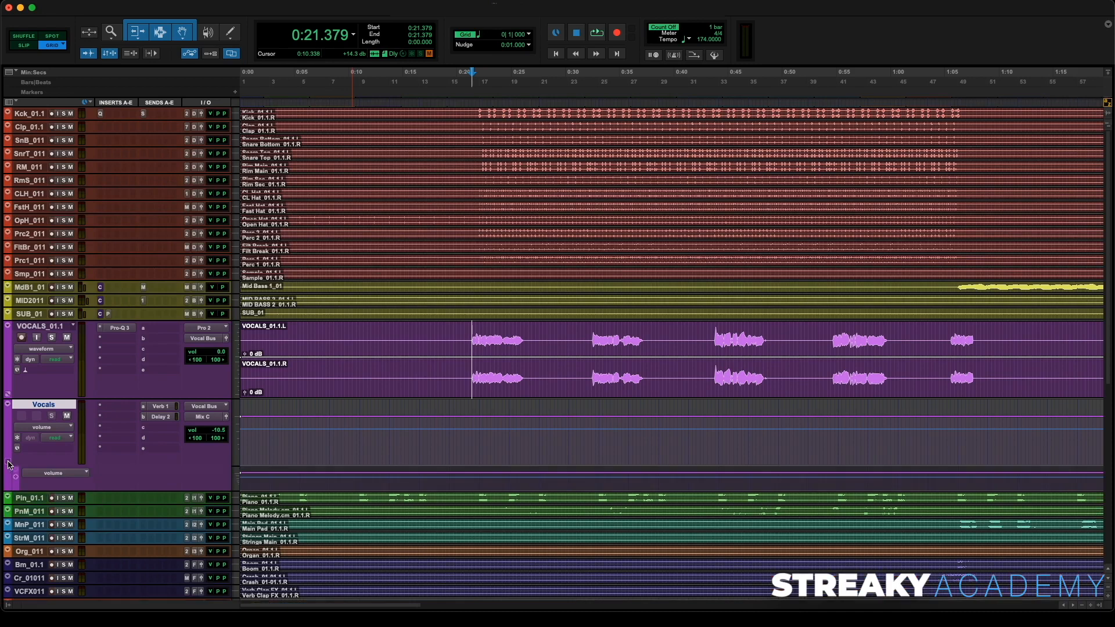
pyautogui.click(53, 473)
pyautogui.moveTo(91, 515)
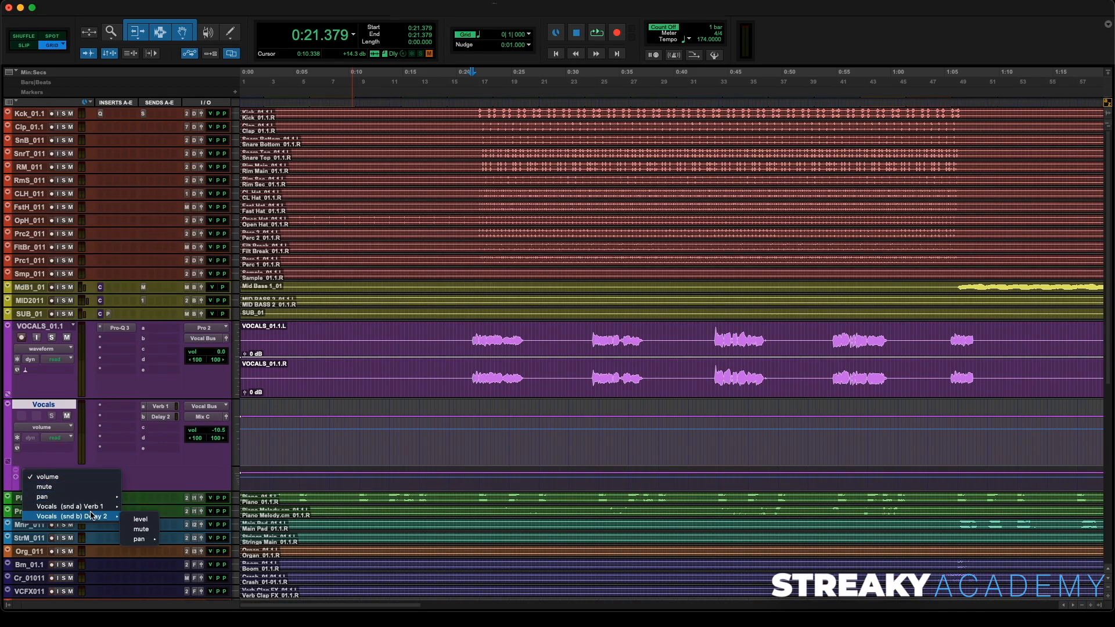
pyautogui.click(142, 529)
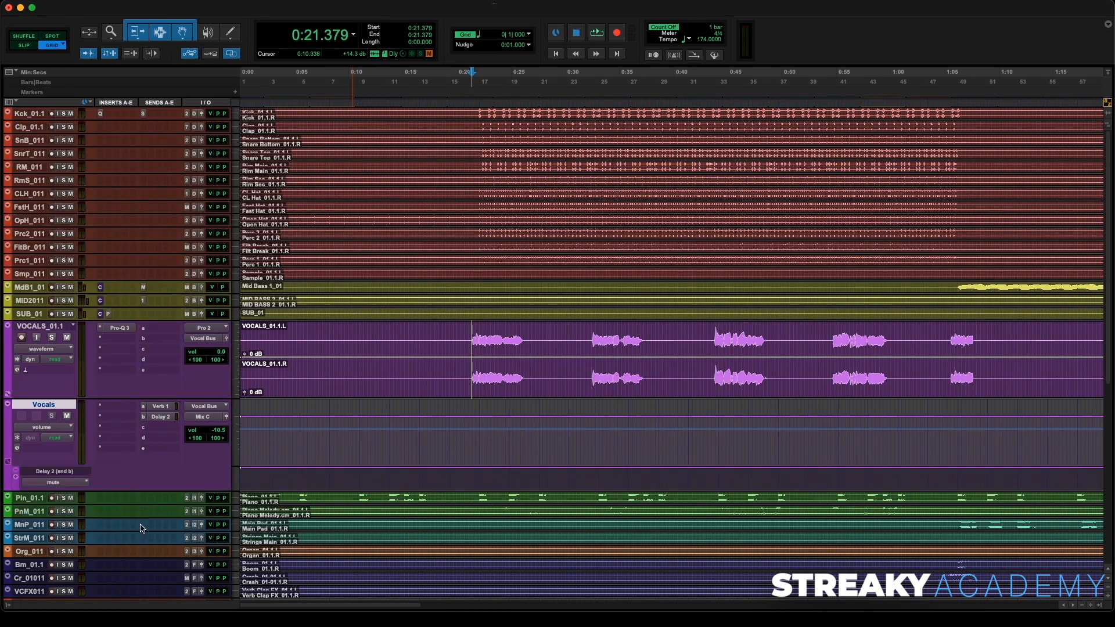
# - Draw a mute block on the Vocals track's Delay 2 send mute lane over the first vocal phrase around 0:21 and play it back
pyautogui.click(449, 475)
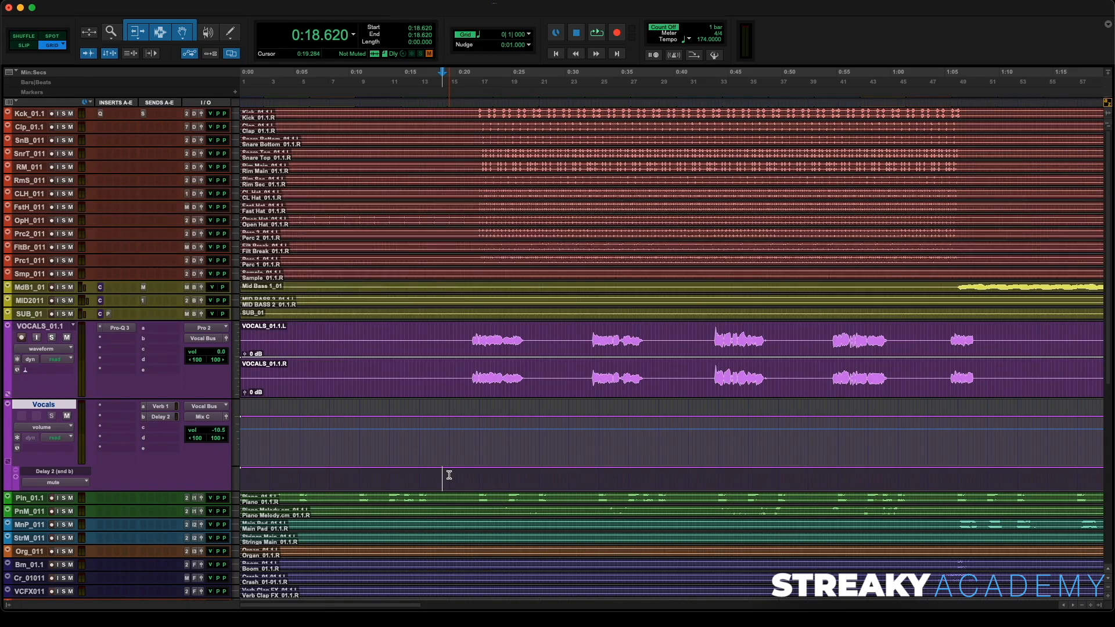
pyautogui.scroll(8, 449, 475)
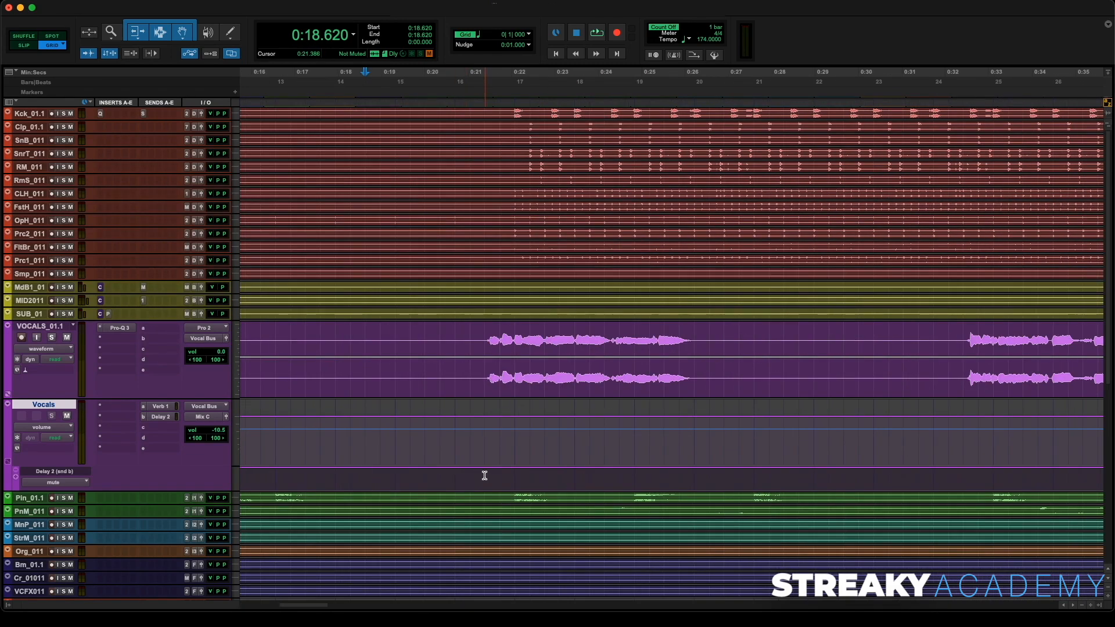
pyautogui.moveTo(485, 475); pyautogui.dragTo(570, 493)
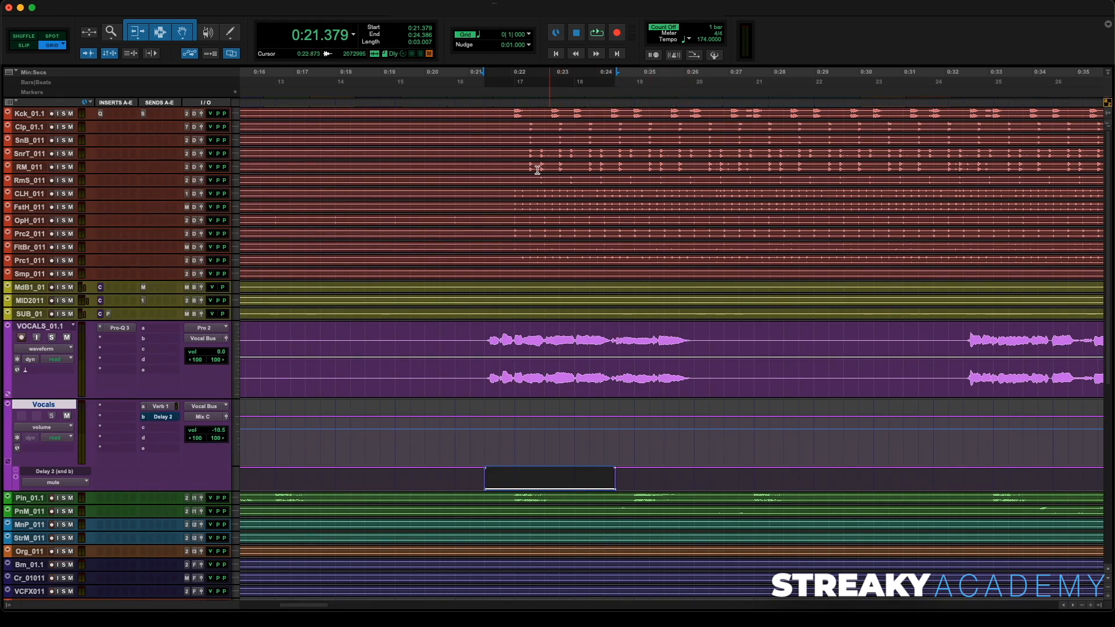
pyautogui.click(475, 99)
pyautogui.press('space')
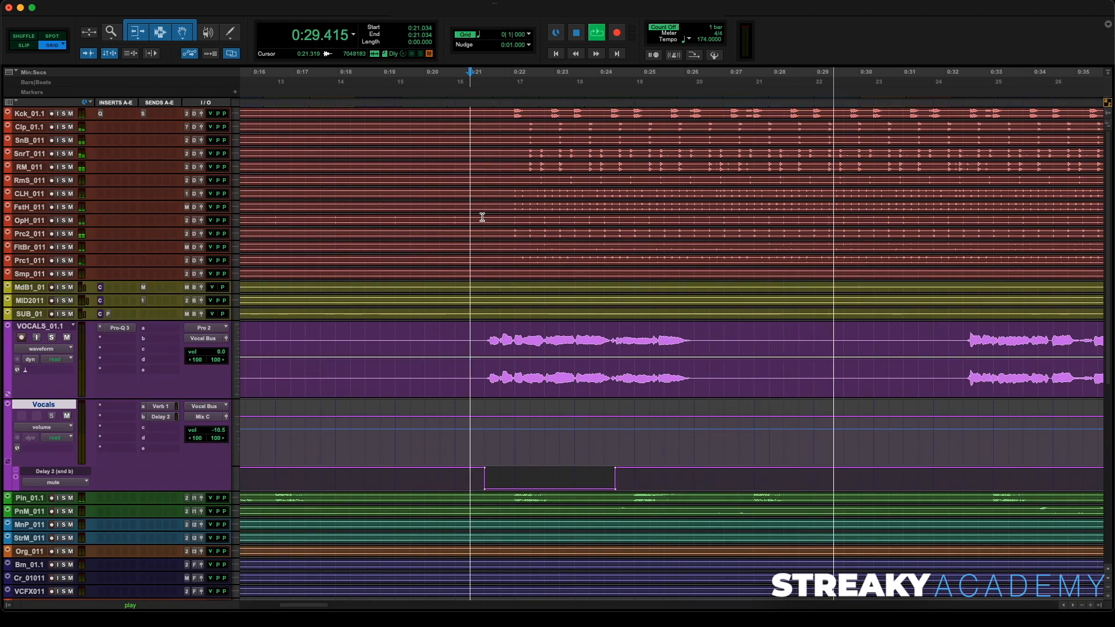
pyautogui.press('space')
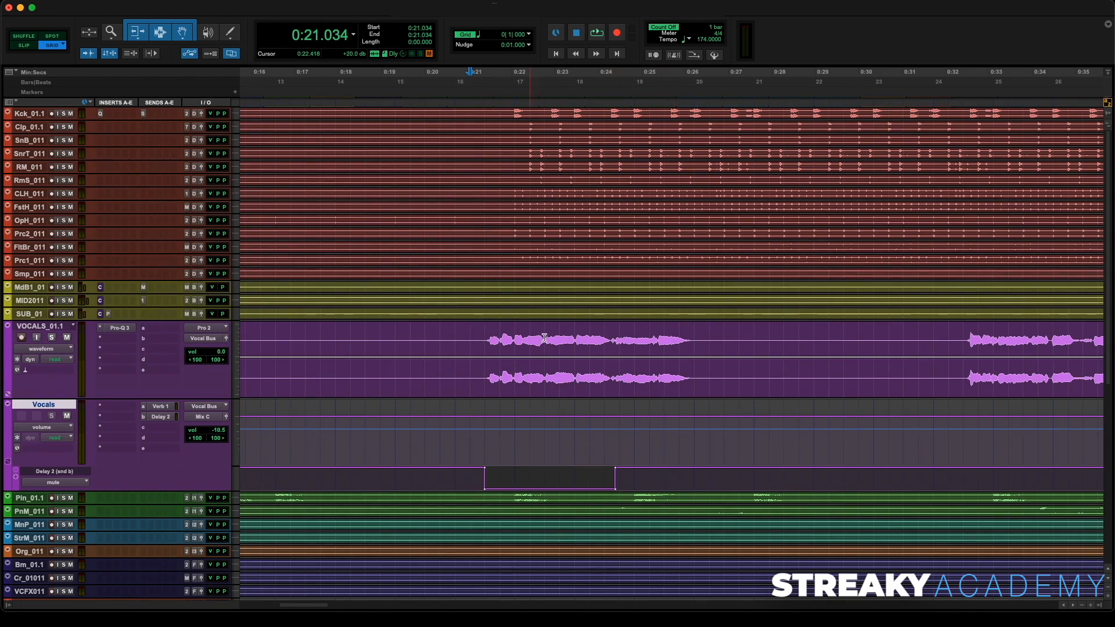
# - Draw a second Delay 2 send mute block over the next vocal phrase around 0:32 and audition it
pyautogui.hscroll(10, 544, 338)
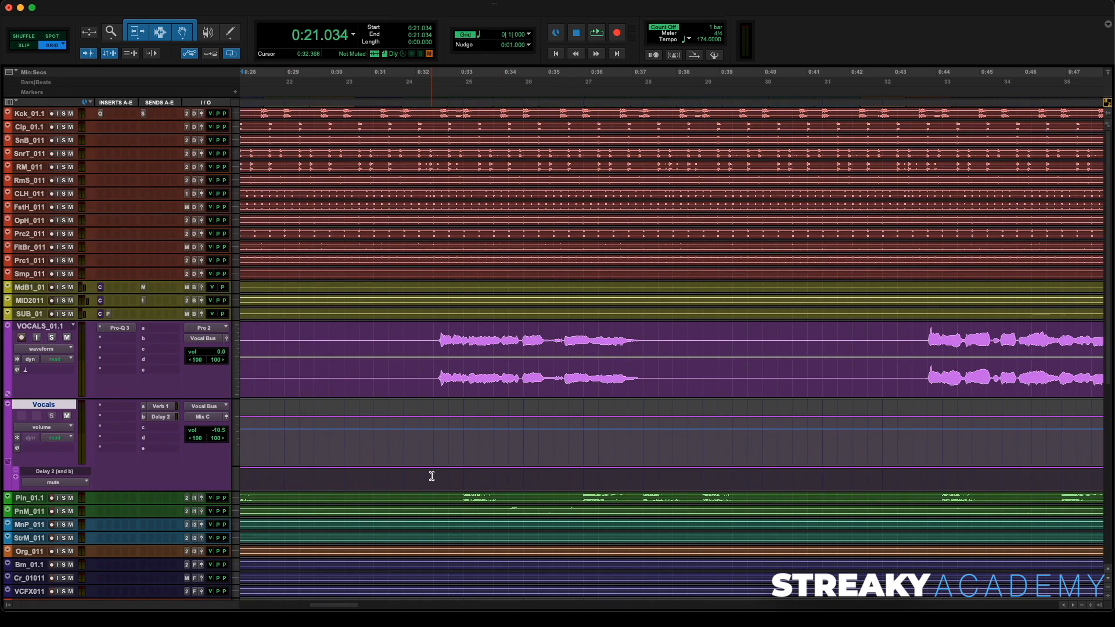
pyautogui.moveTo(432, 476); pyautogui.dragTo(546, 476)
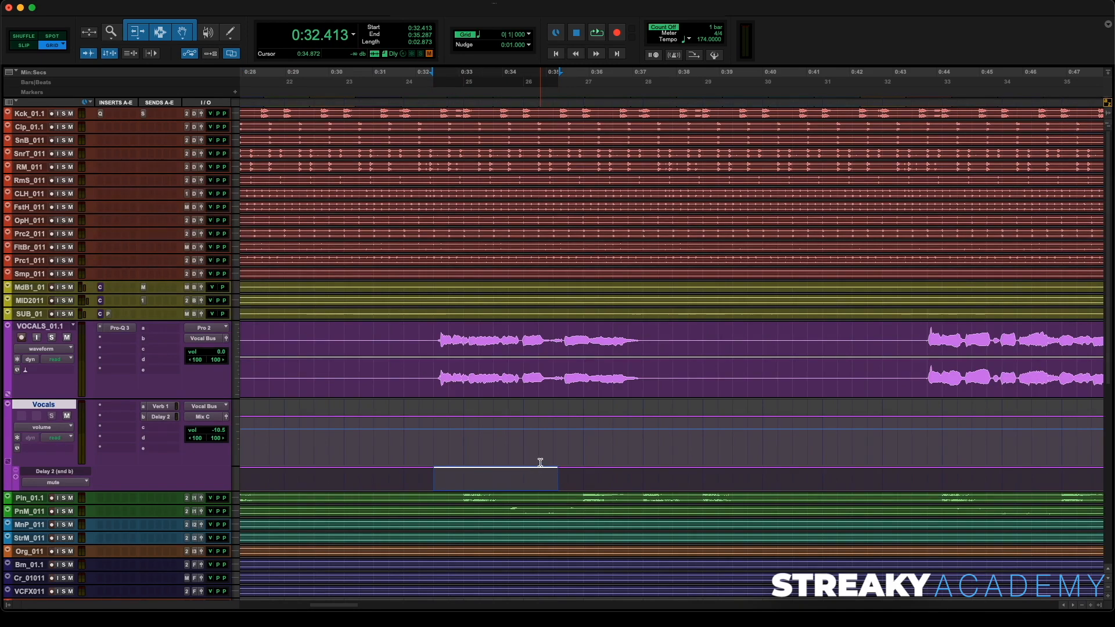
pyautogui.click(540, 469)
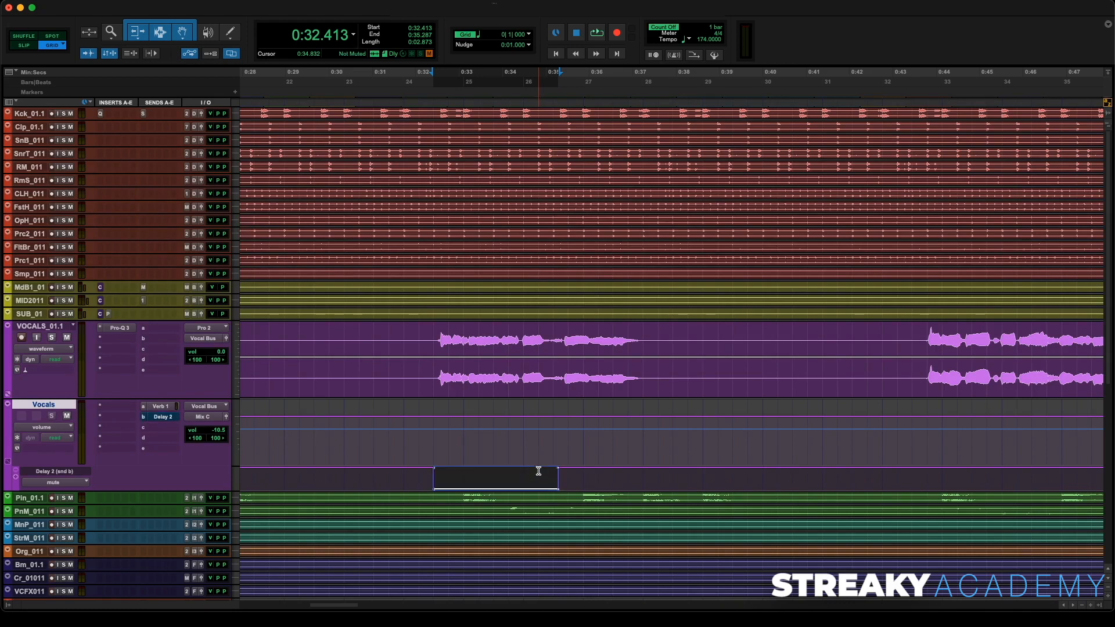
pyautogui.click(420, 76)
pyautogui.press('space')
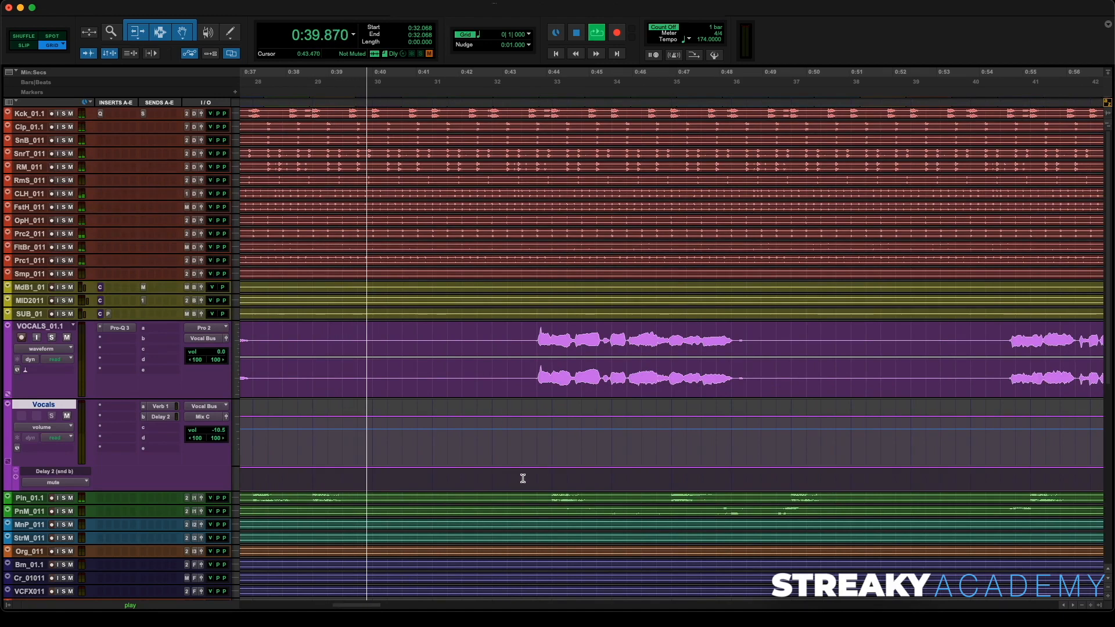
# - Draw a third Delay 2 send mute block around 0:43 and trim its end back slightly before auditioning
pyautogui.moveTo(522, 475); pyautogui.dragTo(623, 493)
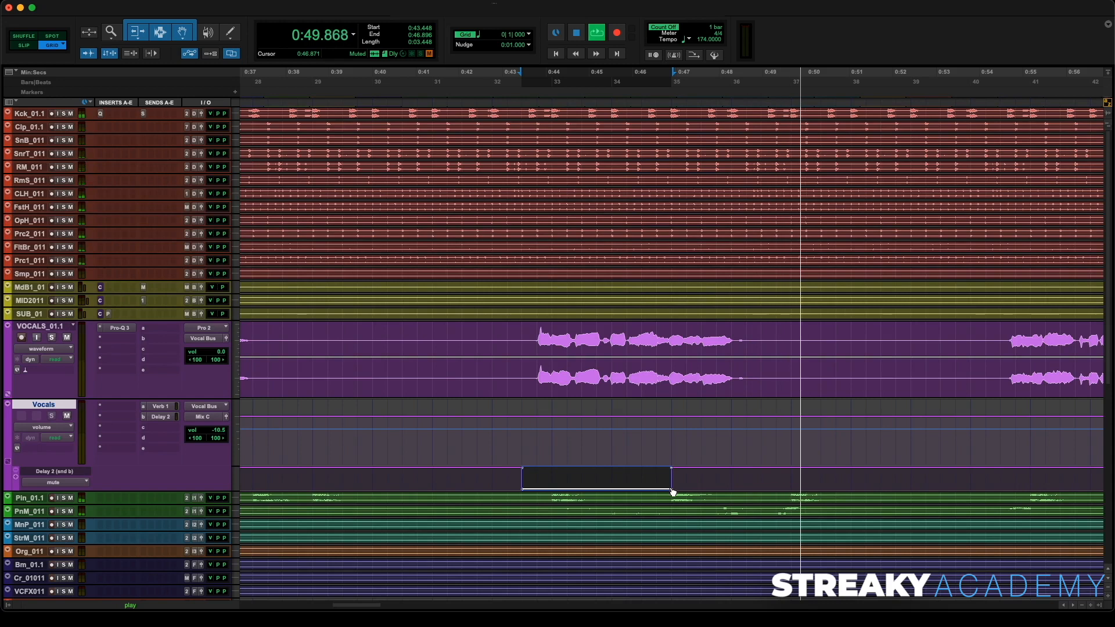
pyautogui.press('space')
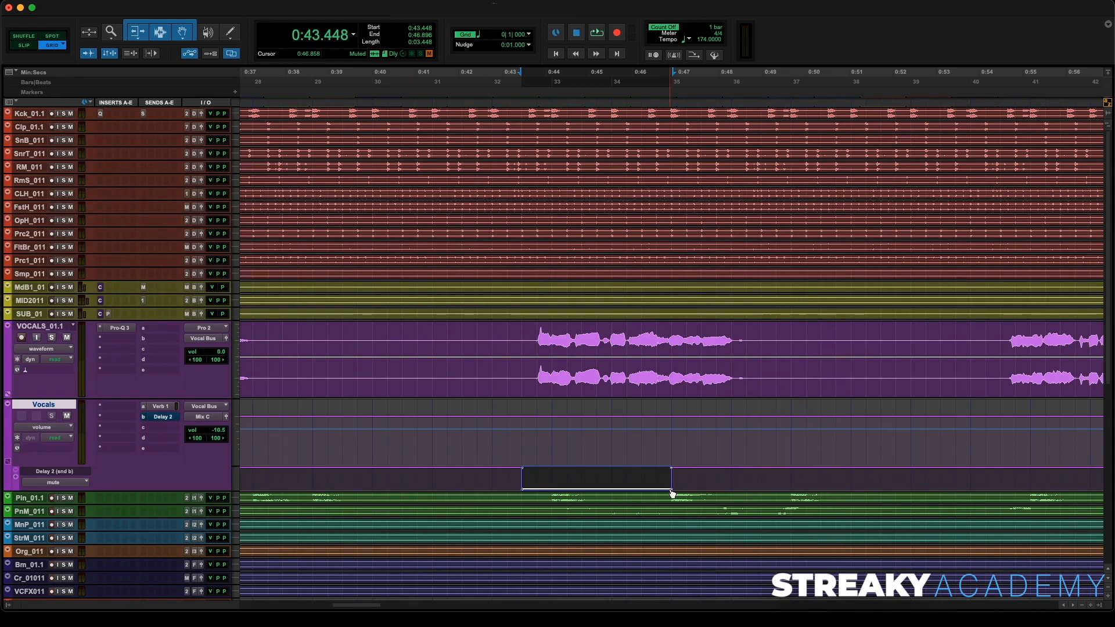
pyautogui.click(656, 488)
pyautogui.doubleClick(656, 488)
pyautogui.moveTo(673, 471); pyautogui.dragTo(656, 471)
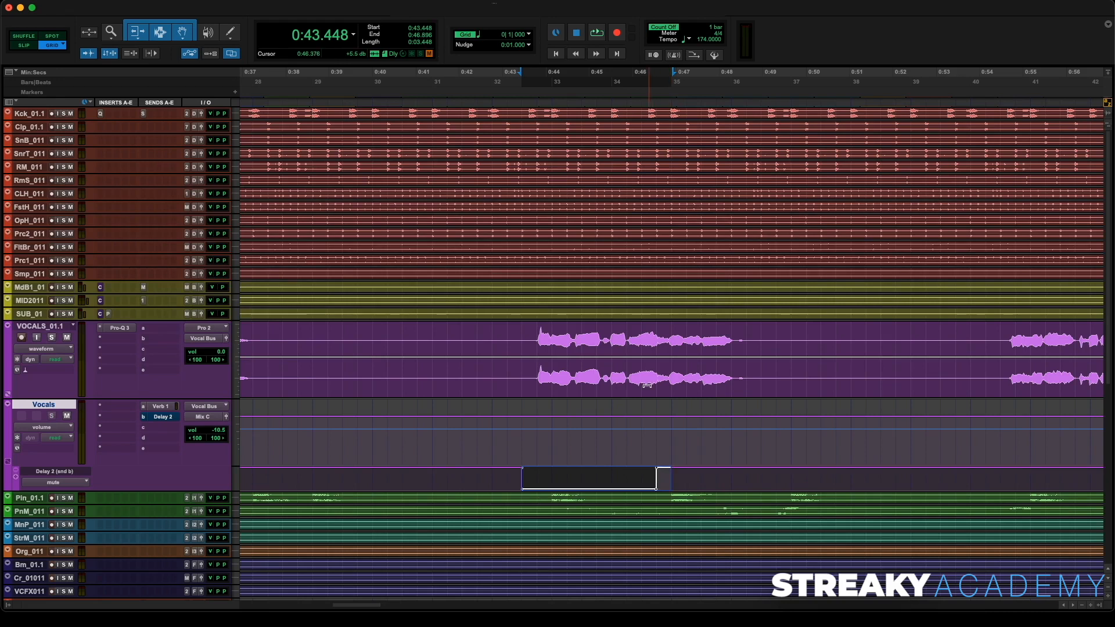
pyautogui.click(613, 96)
pyautogui.press('space')
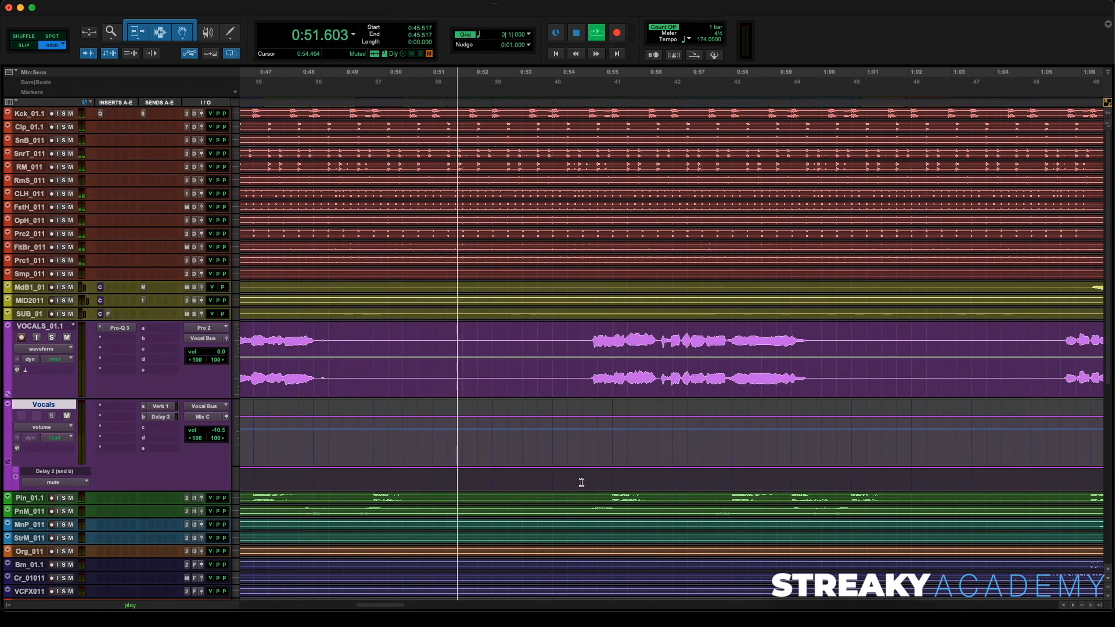
# - Draw a fourth Delay 2 send mute block around 0:54, trim its end, and audition the mute pattern
pyautogui.moveTo(583, 481); pyautogui.dragTo(700, 503)
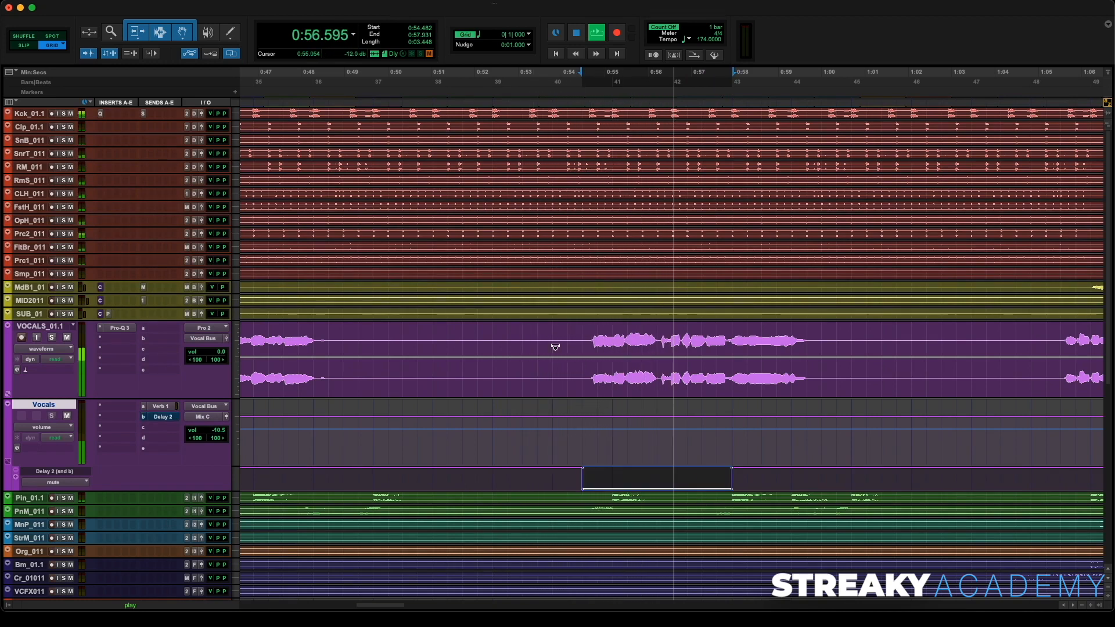
pyautogui.click(567, 116)
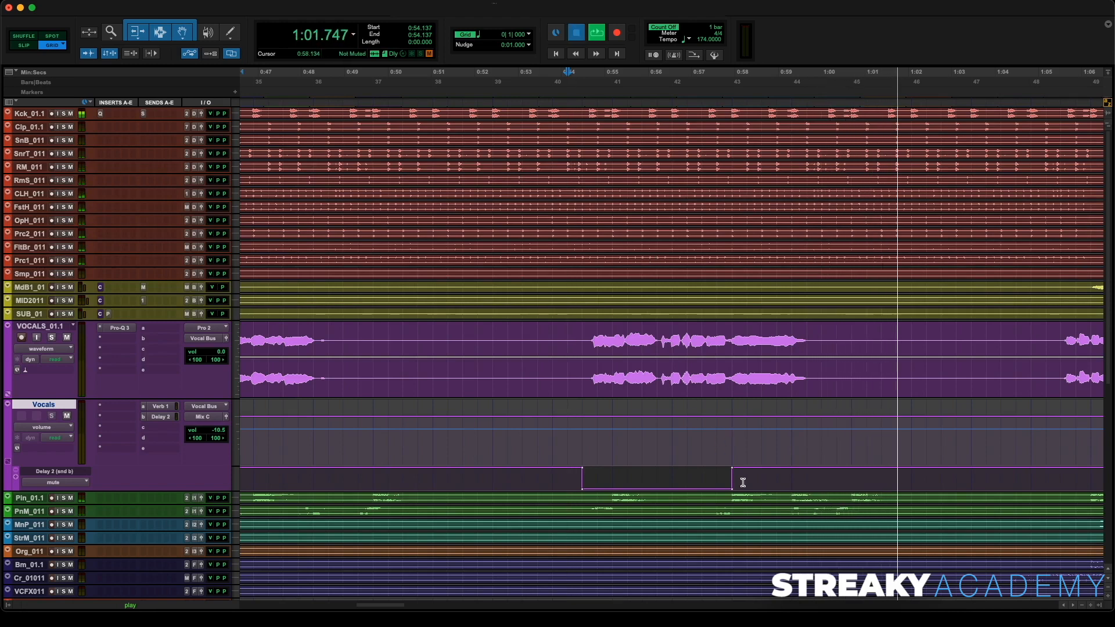
pyautogui.press('space')
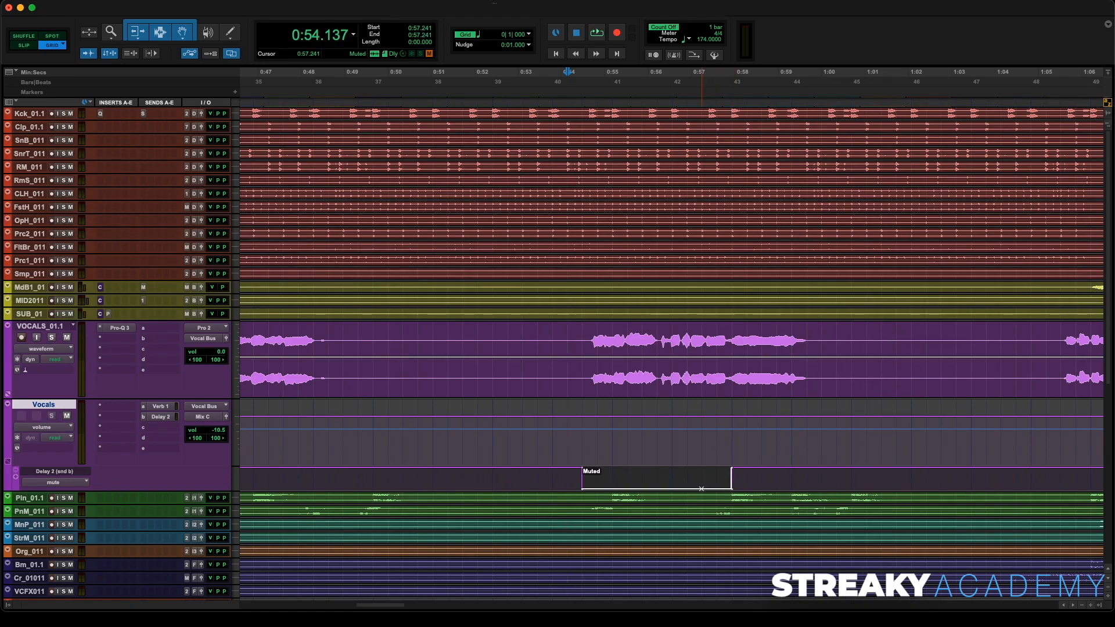
pyautogui.moveTo(735, 472); pyautogui.dragTo(702, 468)
pyautogui.click(671, 104)
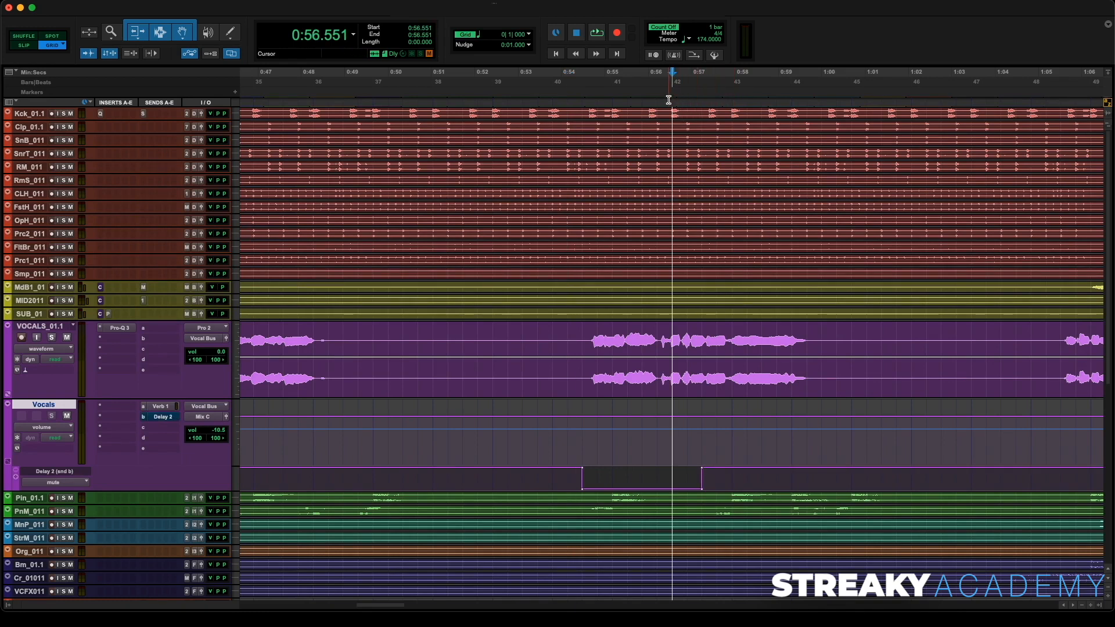
pyautogui.press('space')
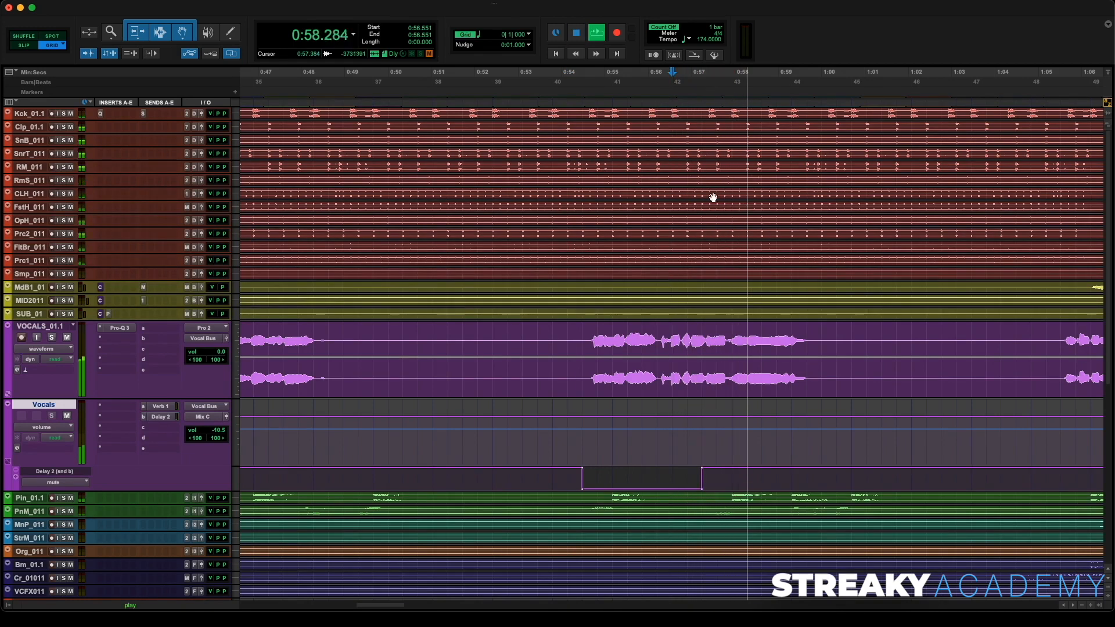
pyautogui.press('super+bracketleft')
pyautogui.press('super+bracketleft')
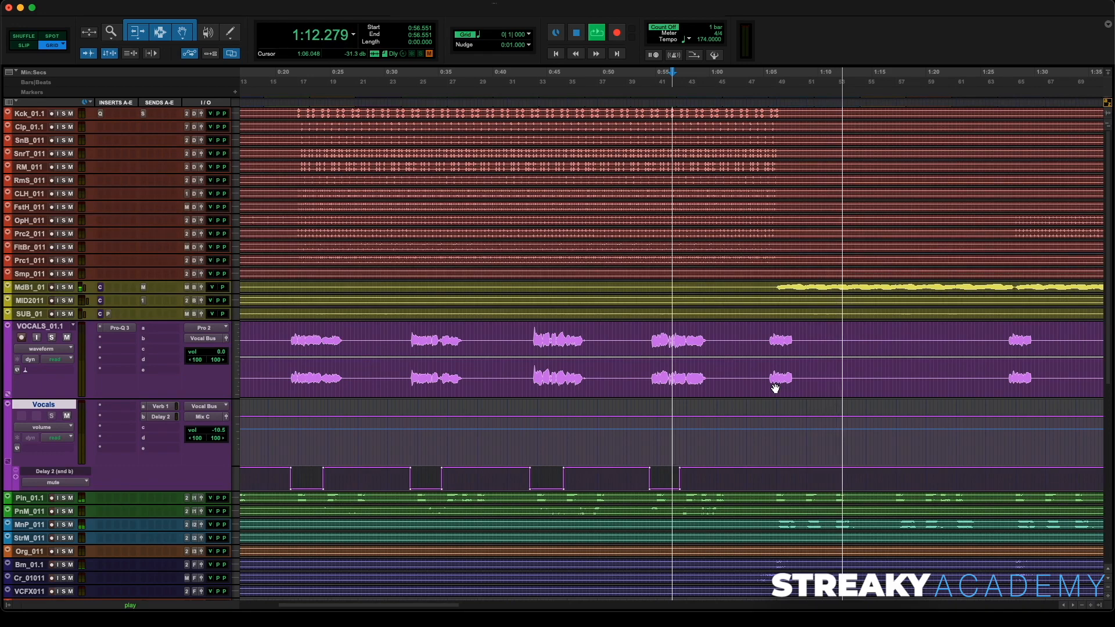
pyautogui.press('space')
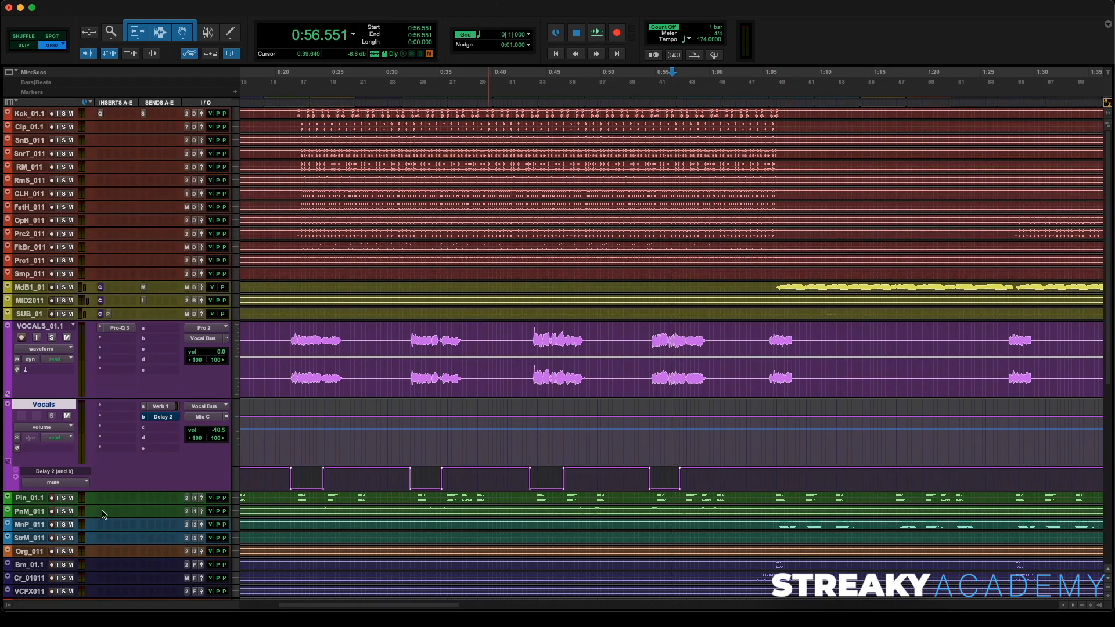
# - Add a second automation lane on the Vocals track showing the Delay 2 send level and enlarge it
pyautogui.click(17, 478)
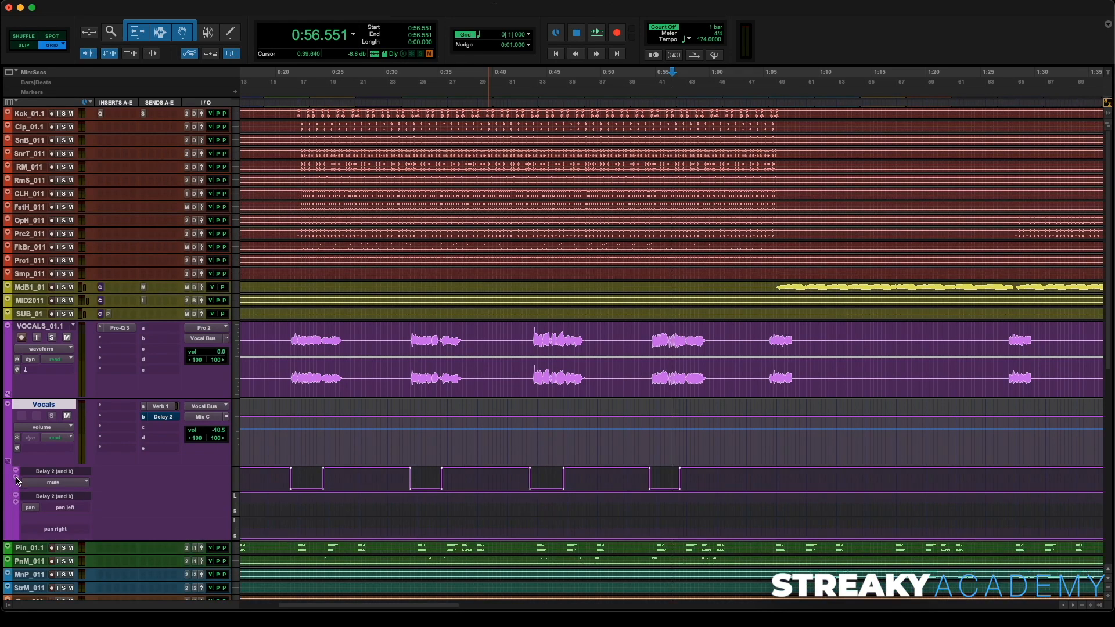
pyautogui.click(28, 511)
pyautogui.moveTo(28, 512)
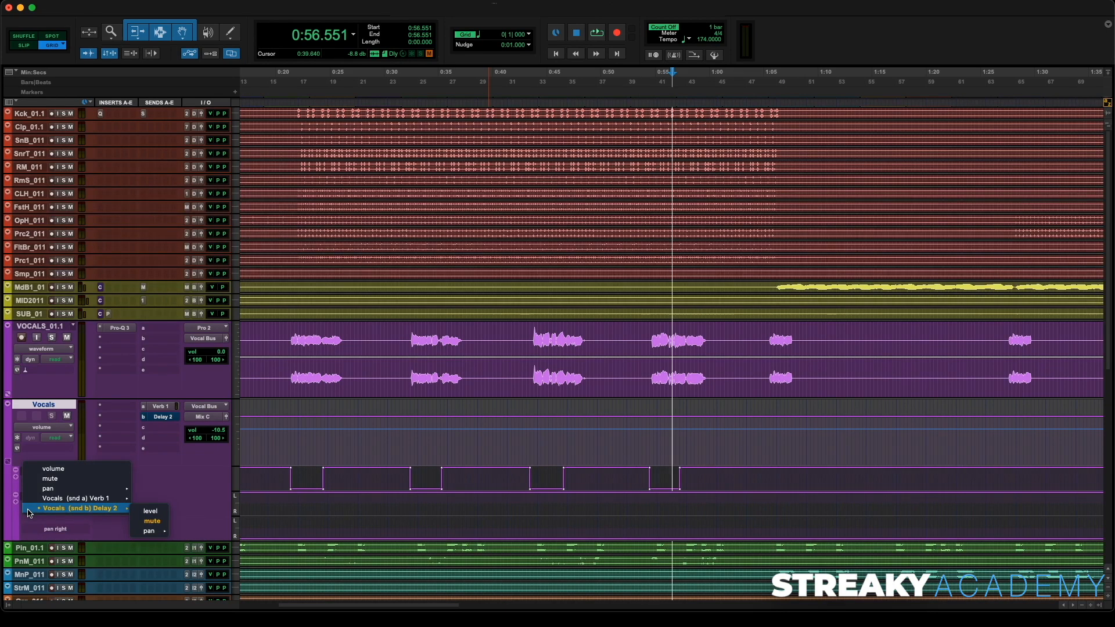
pyautogui.click(151, 512)
pyautogui.moveTo(179, 516); pyautogui.dragTo(193, 559)
pyautogui.scroll(-3, 612, 391)
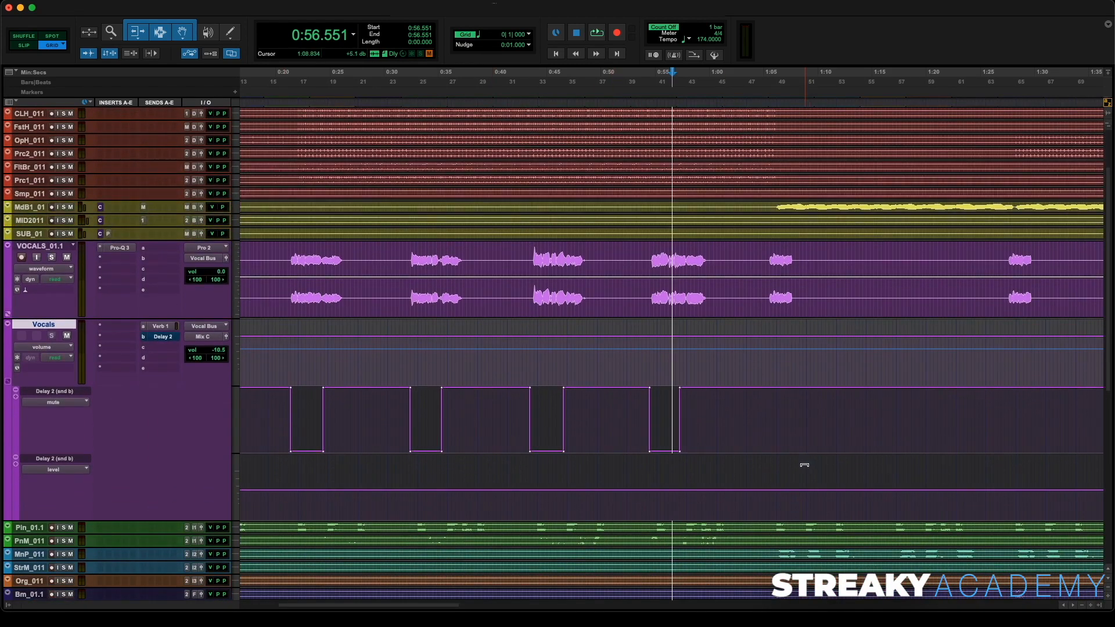
# - Add breakpoints on the Delay 2 send level lane around 1:06 and raise the first one to create a ramped delay throw
pyautogui.moveTo(779, 494); pyautogui.dragTo(790, 497)
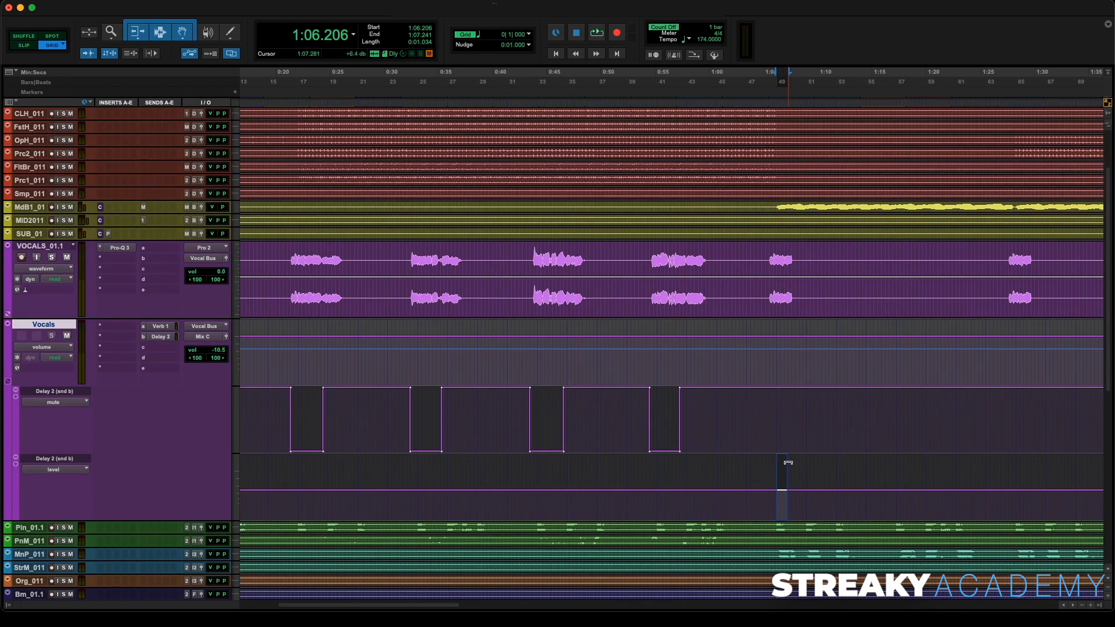
pyautogui.click(787, 495)
pyautogui.press('t')
pyautogui.press('t')
pyautogui.press('t')
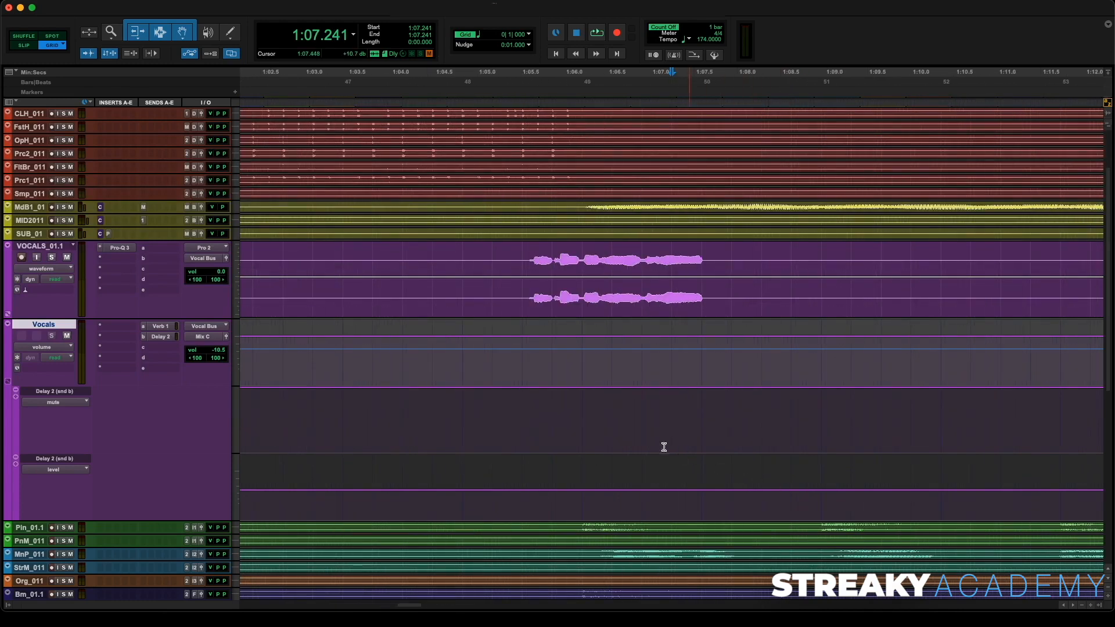
pyautogui.click(523, 467)
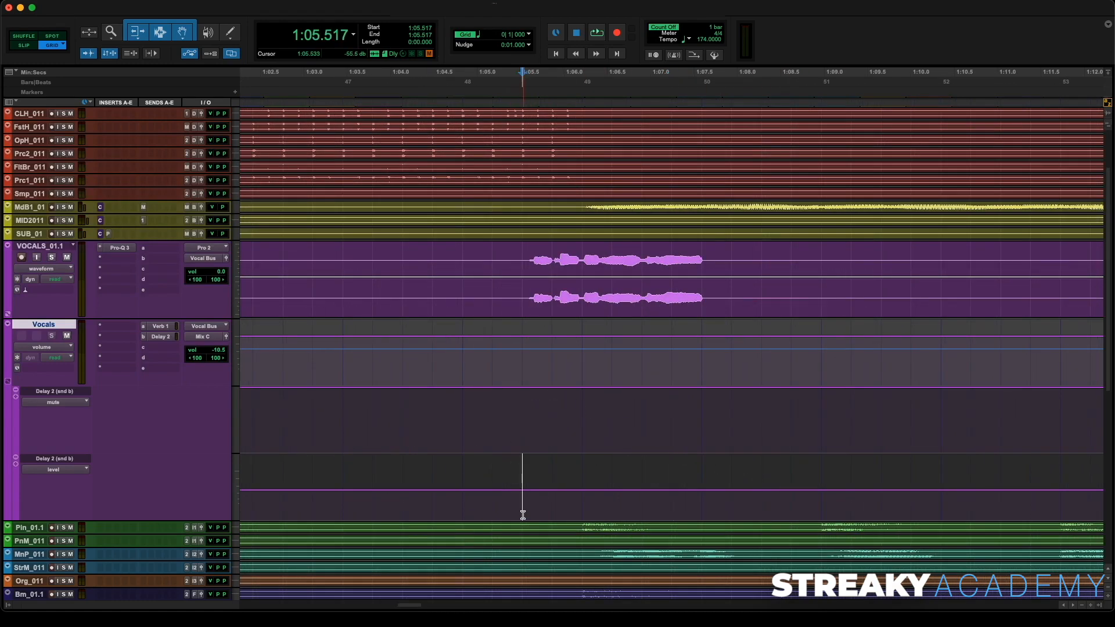
pyautogui.press('space')
pyautogui.press('space')
pyautogui.moveTo(583, 482); pyautogui.dragTo(719, 485)
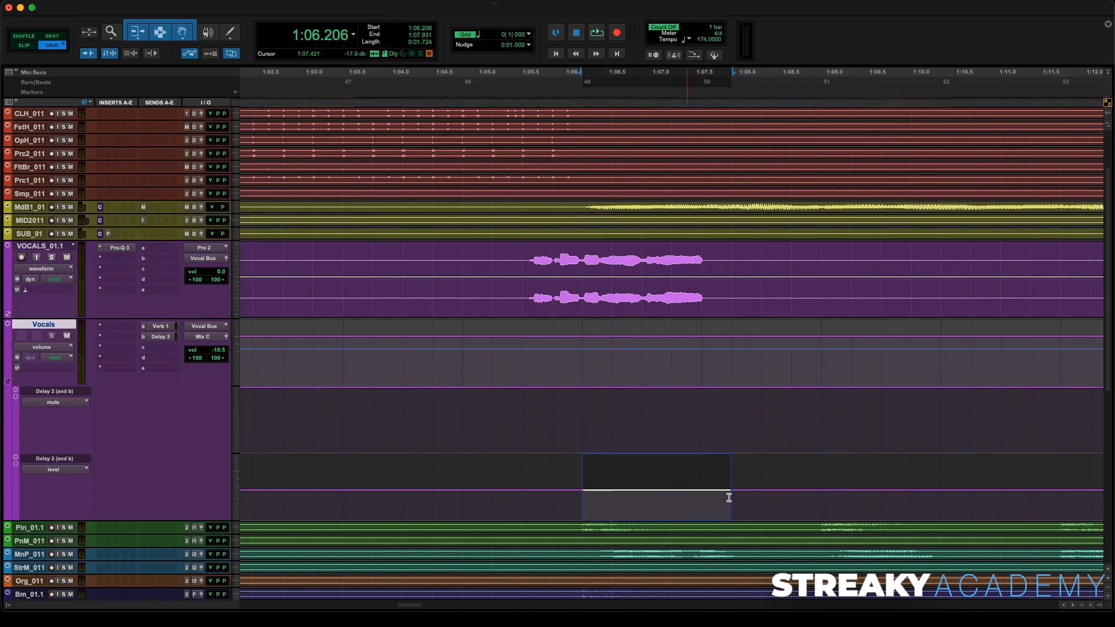
pyautogui.click(935, 481)
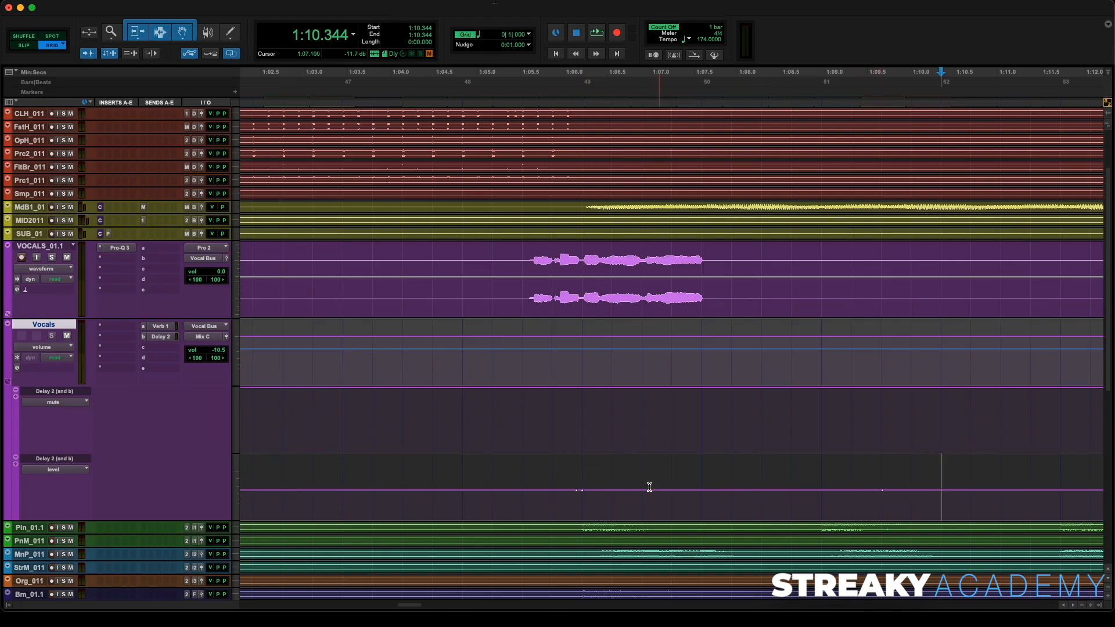
pyautogui.moveTo(582, 490); pyautogui.dragTo(581, 475)
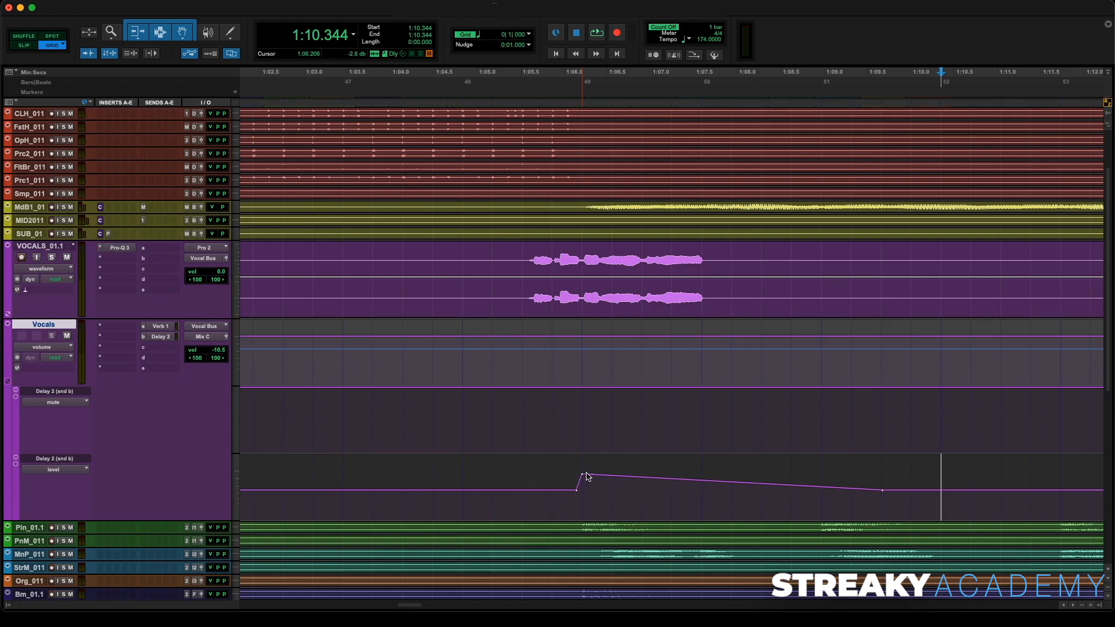
# - Play back the delay throw and slightly adjust the raised Delay 2 send level breakpoint
pyautogui.click(521, 86)
pyautogui.press('space')
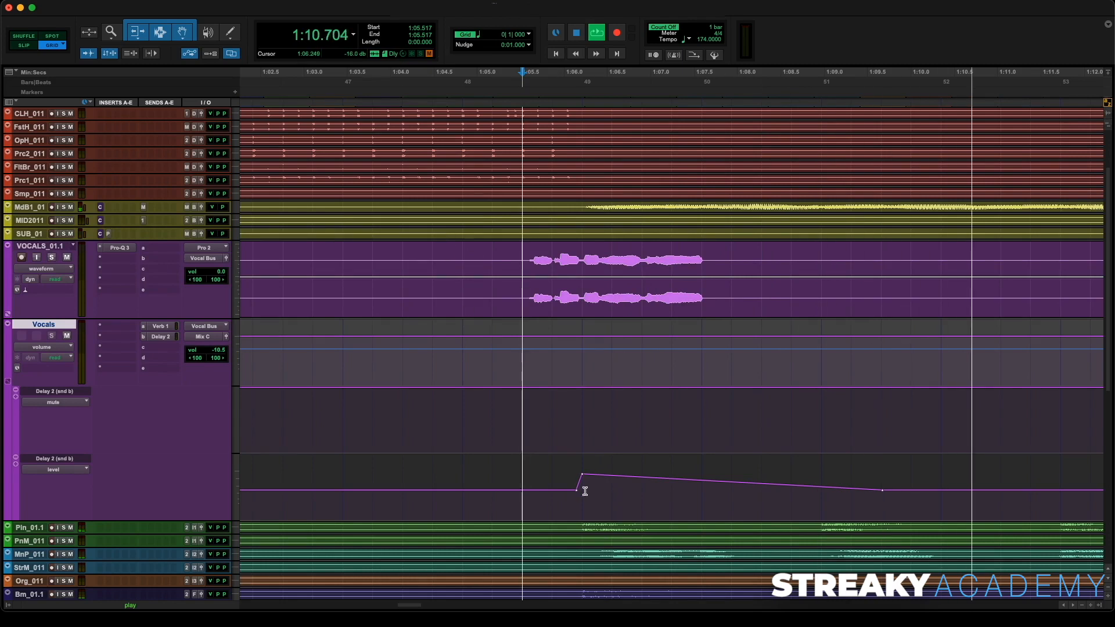
pyautogui.moveTo(583, 476); pyautogui.dragTo(583, 478)
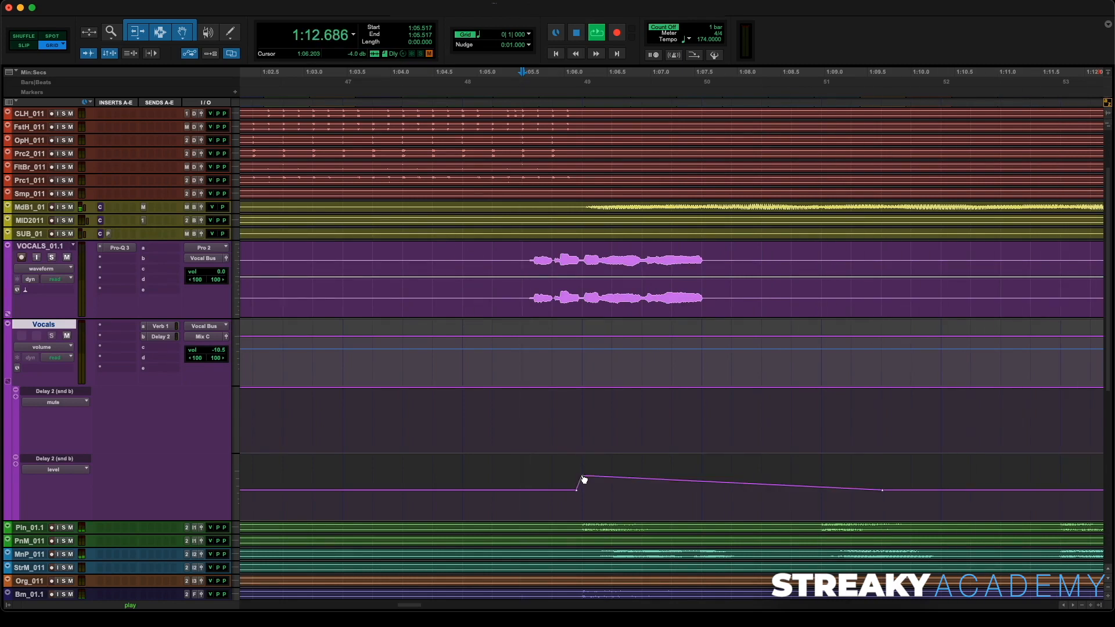
pyautogui.press('r')
pyautogui.press('r')
pyautogui.press('r')
pyautogui.hscroll(2, 531, 445)
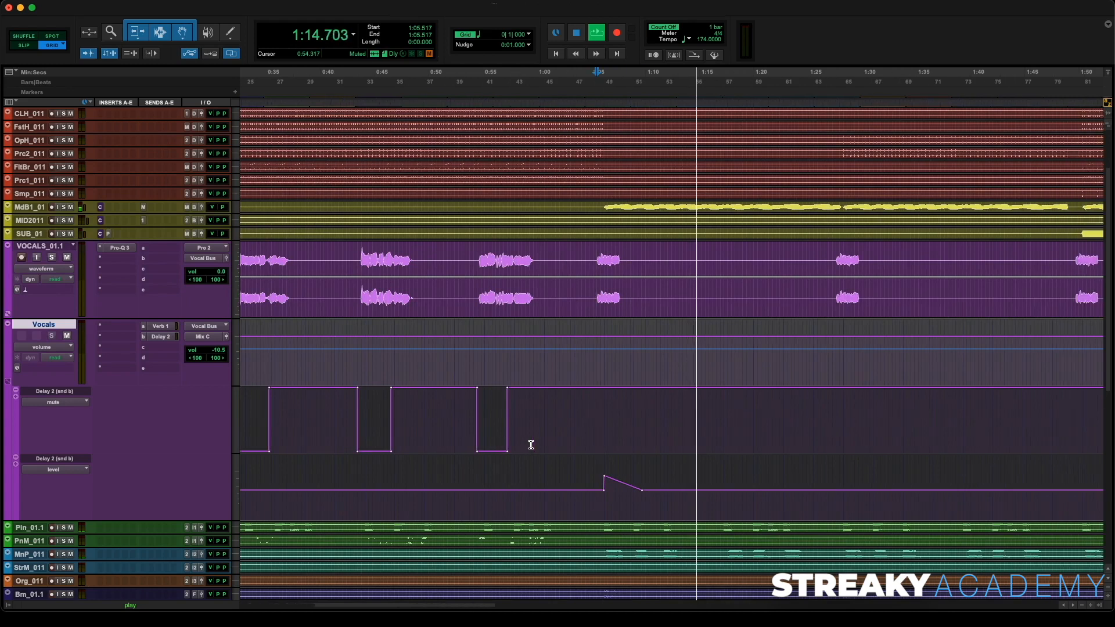
pyautogui.press('space')
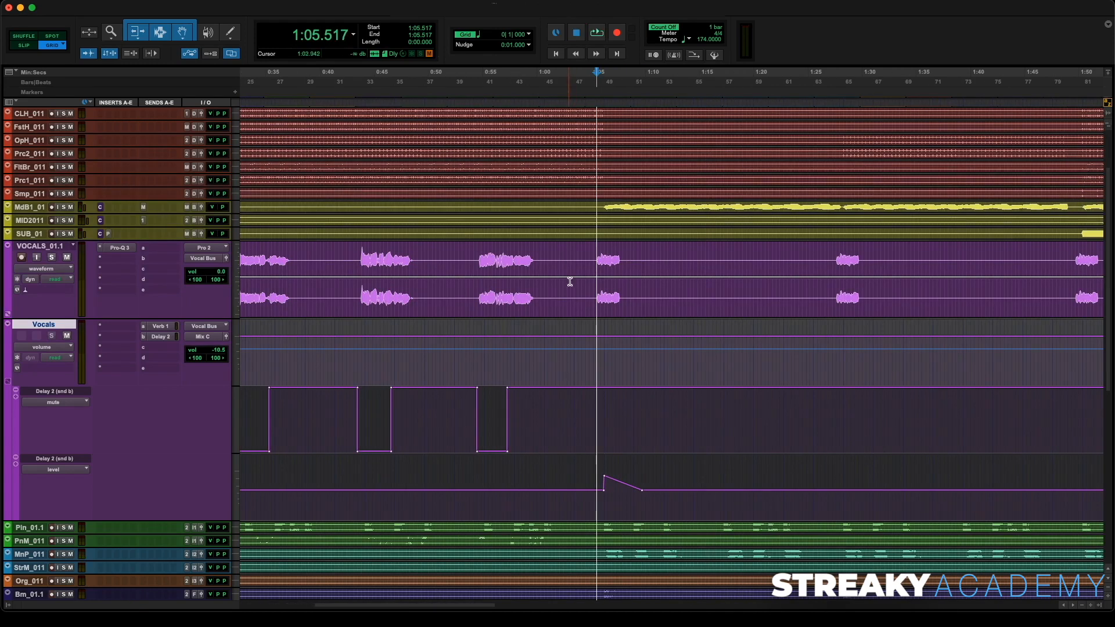
# - Set the grid value to 1 bar
pyautogui.click(480, 36)
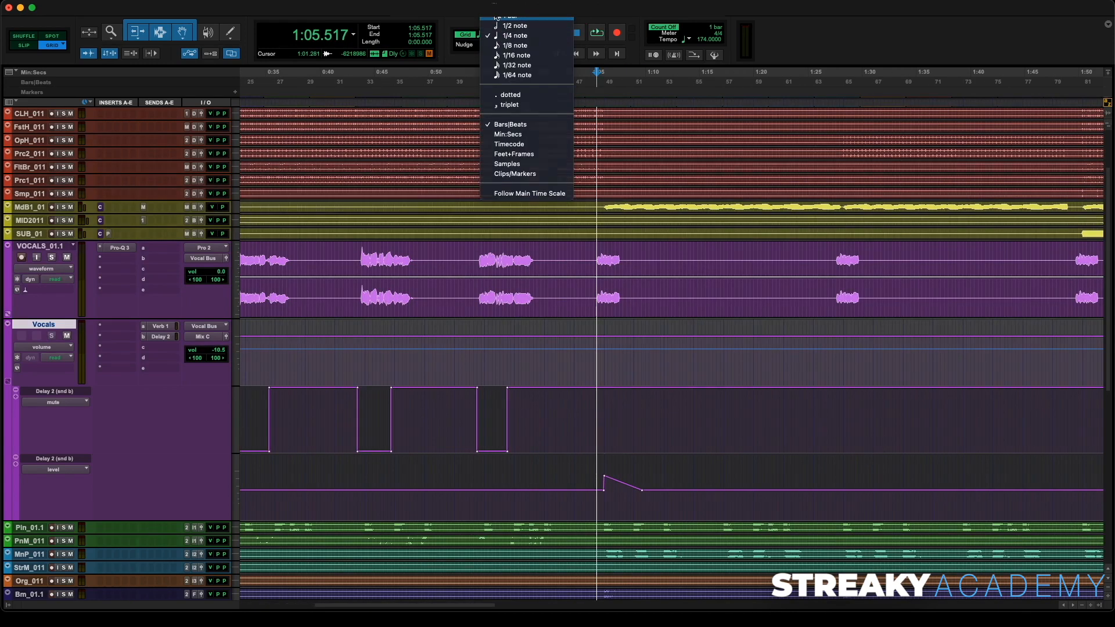
pyautogui.click(497, 16)
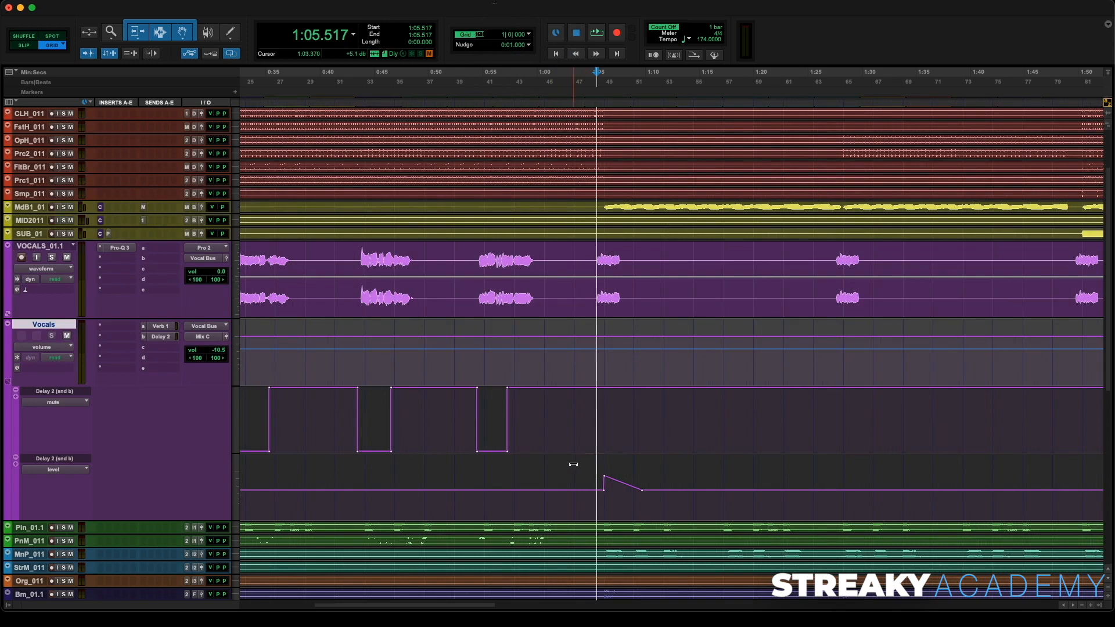
# - Copy the Delay 2 send throw and paste it on the same lane at about 1:25 and 1:47
pyautogui.moveTo(572, 497); pyautogui.dragTo(662, 506)
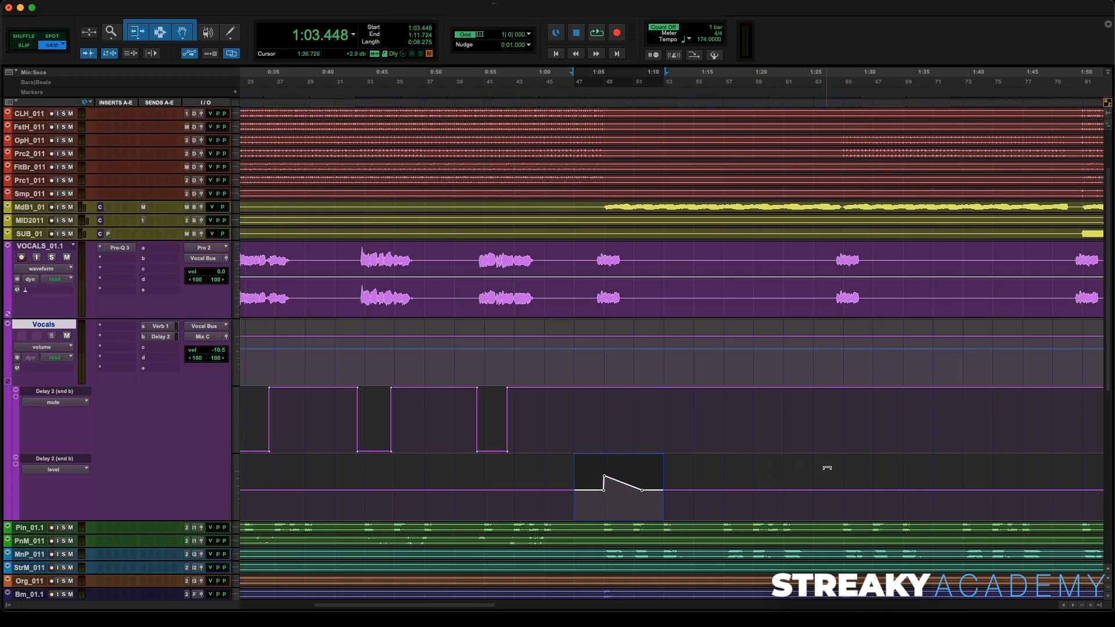
pyautogui.click(811, 503)
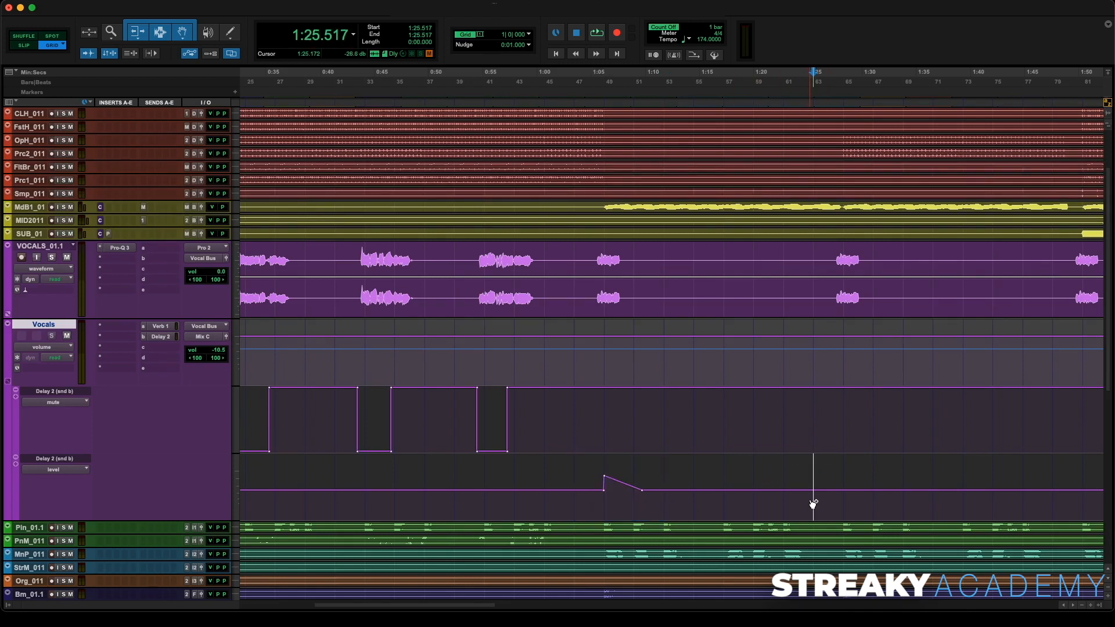
pyautogui.press('super+v')
pyautogui.hscroll(10, 808, 492)
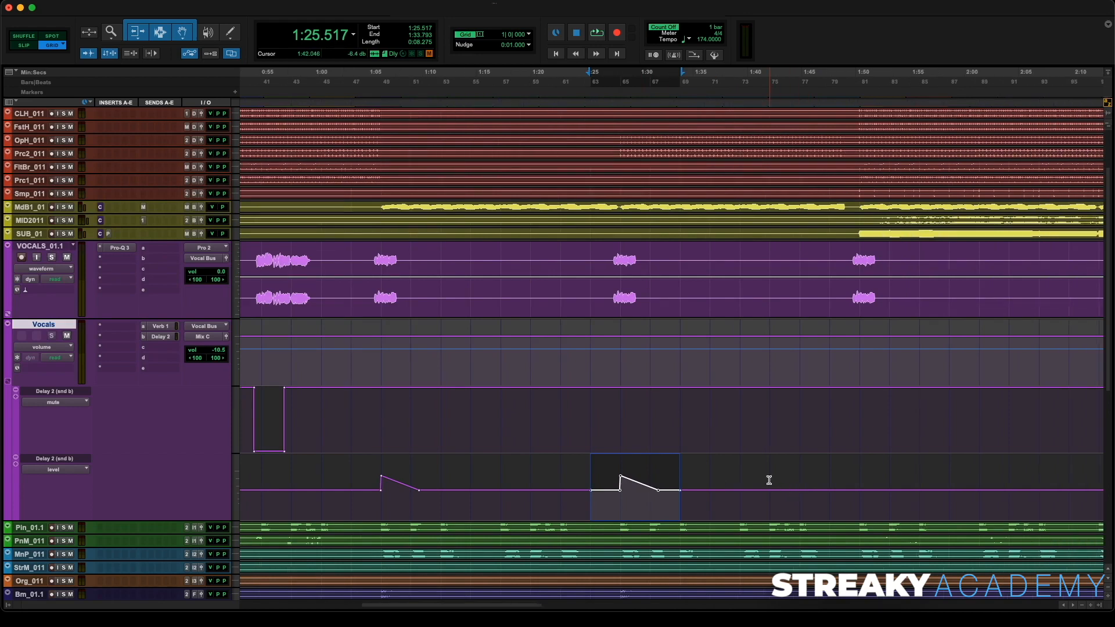
pyautogui.click(777, 506)
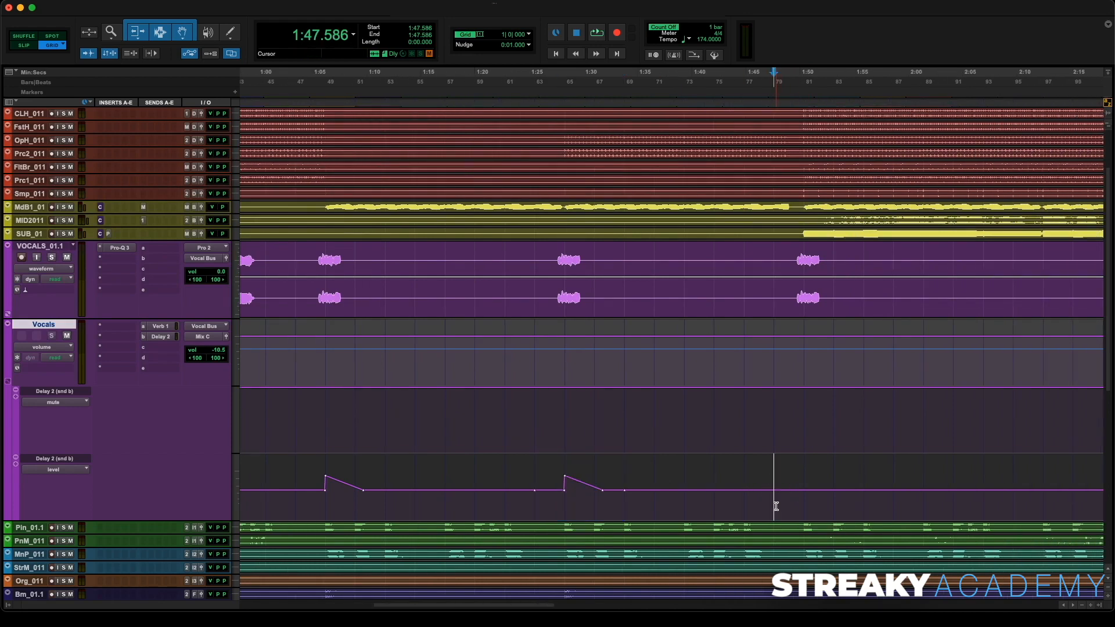
pyautogui.press('super+v')
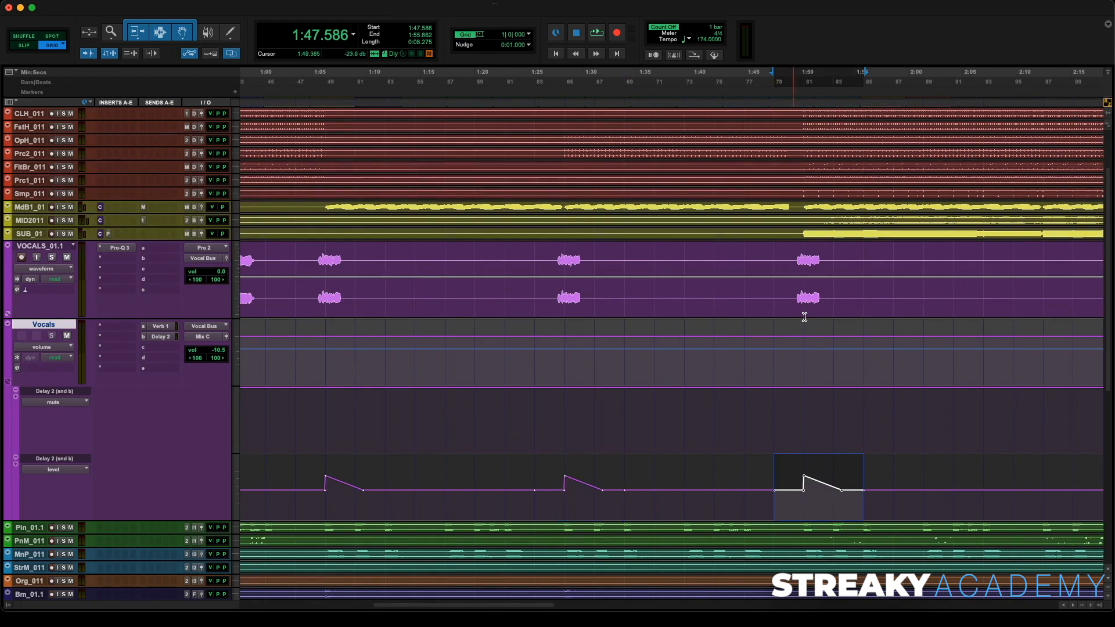
# - Play back the repeated delay throws and nudge the first throw's raised breakpoint slightly
pyautogui.click(775, 102)
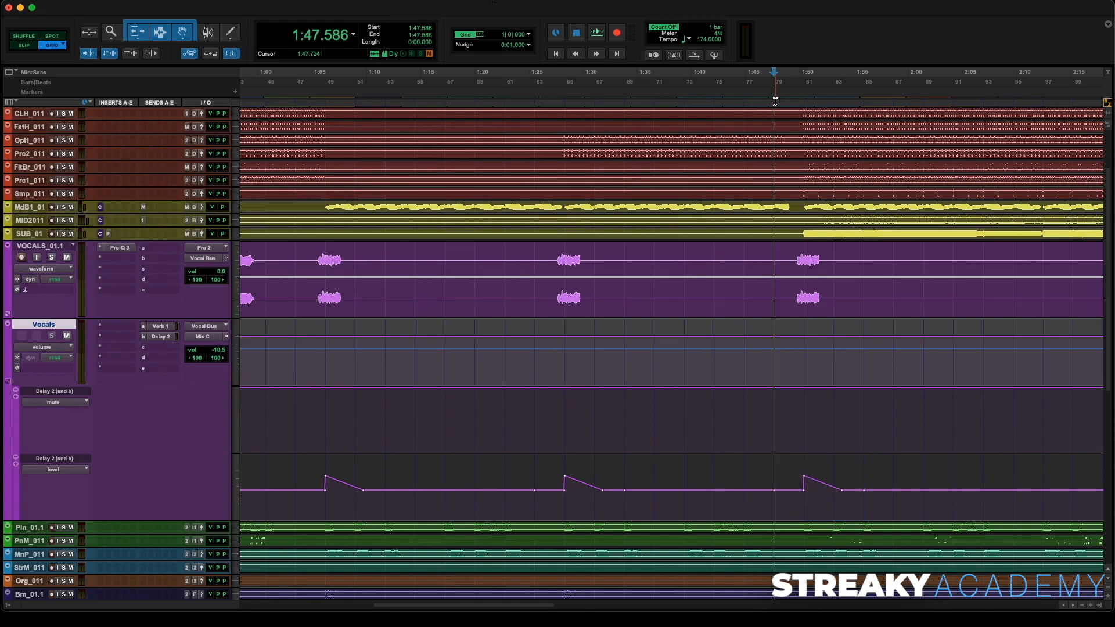
pyautogui.press('space')
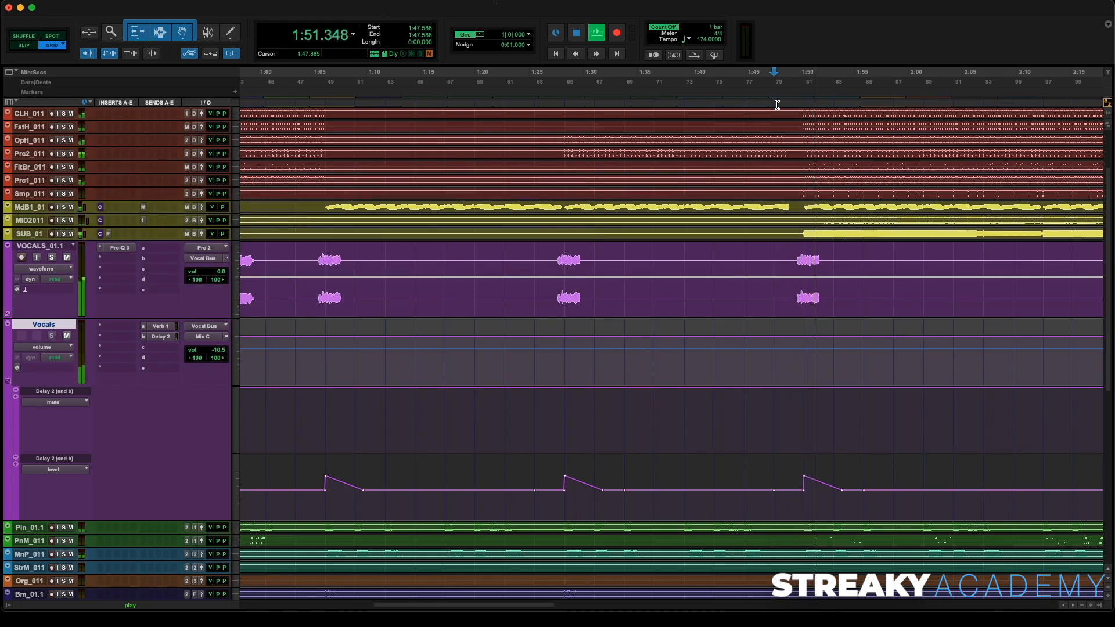
pyautogui.press('r')
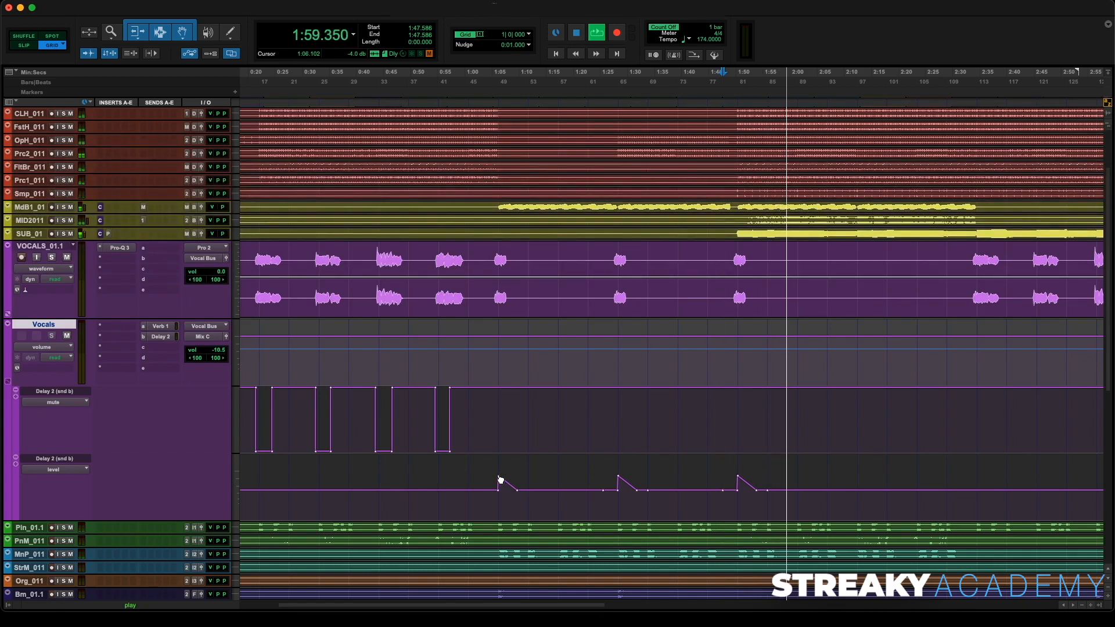
pyautogui.moveTo(501, 480)
pyautogui.mouseDown()
pyautogui.moveTo(500, 457)
pyautogui.moveTo(498, 477)
pyautogui.mouseUp()
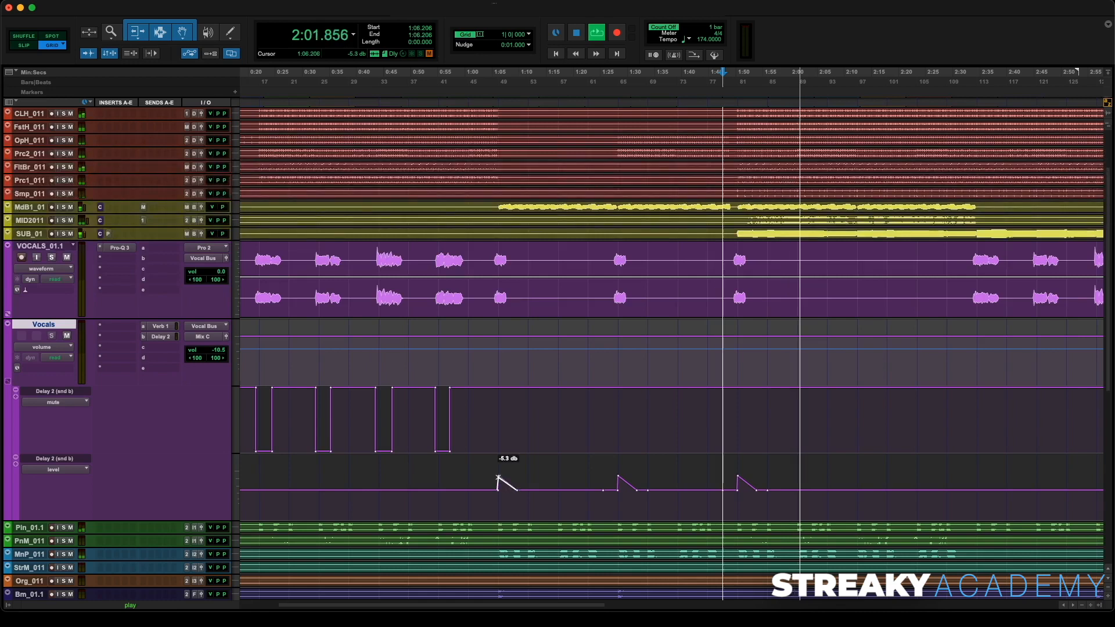
pyautogui.click(617, 477)
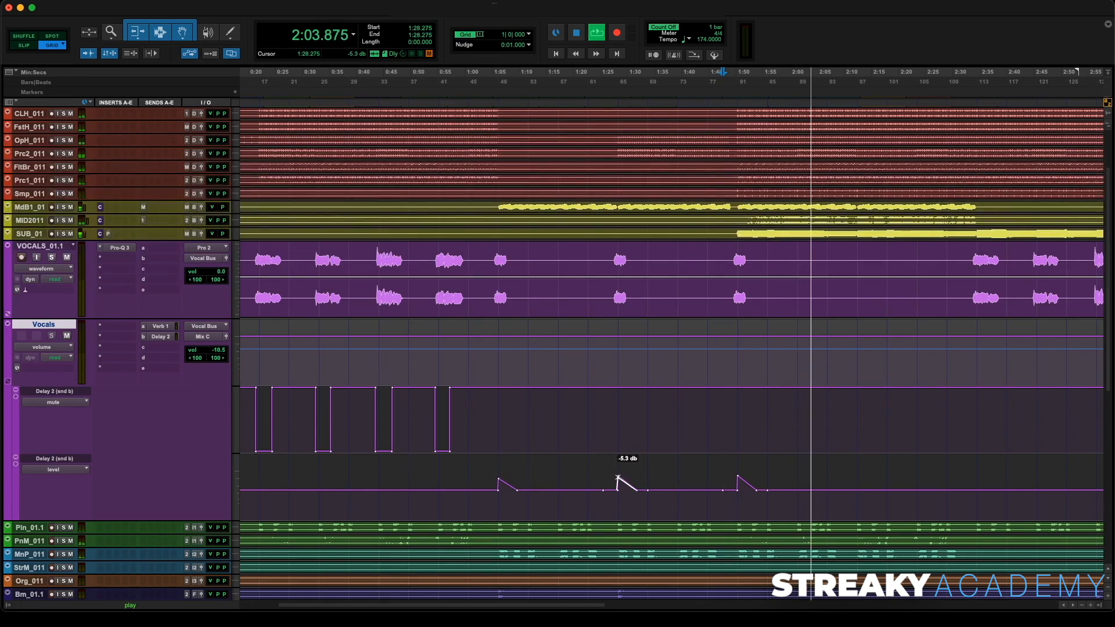
pyautogui.click(739, 477)
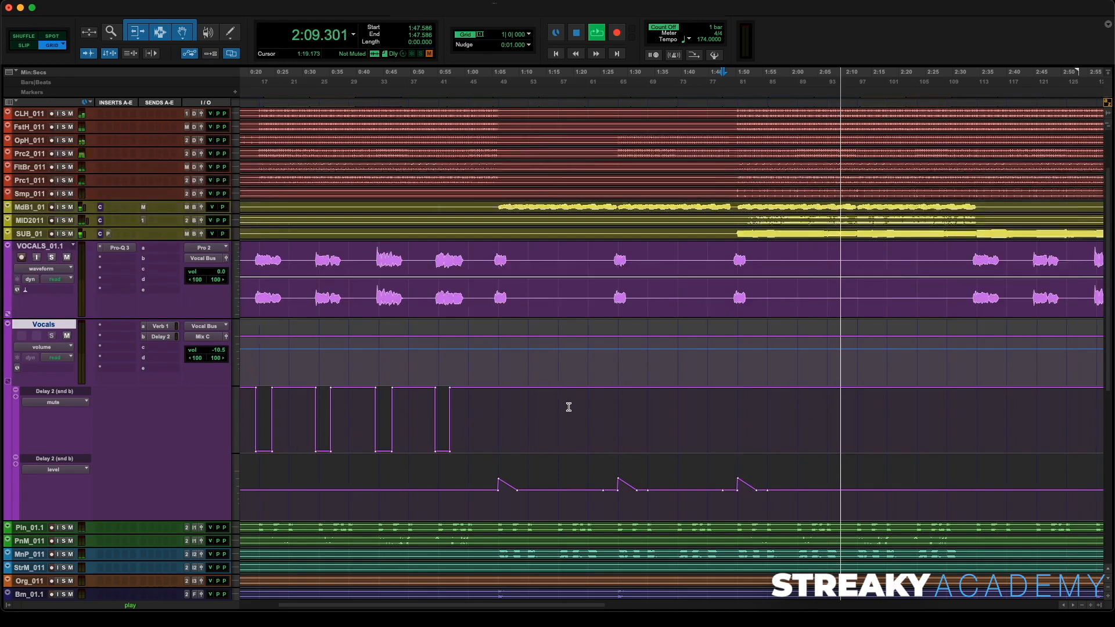
pyautogui.press('r')
pyautogui.press('space')
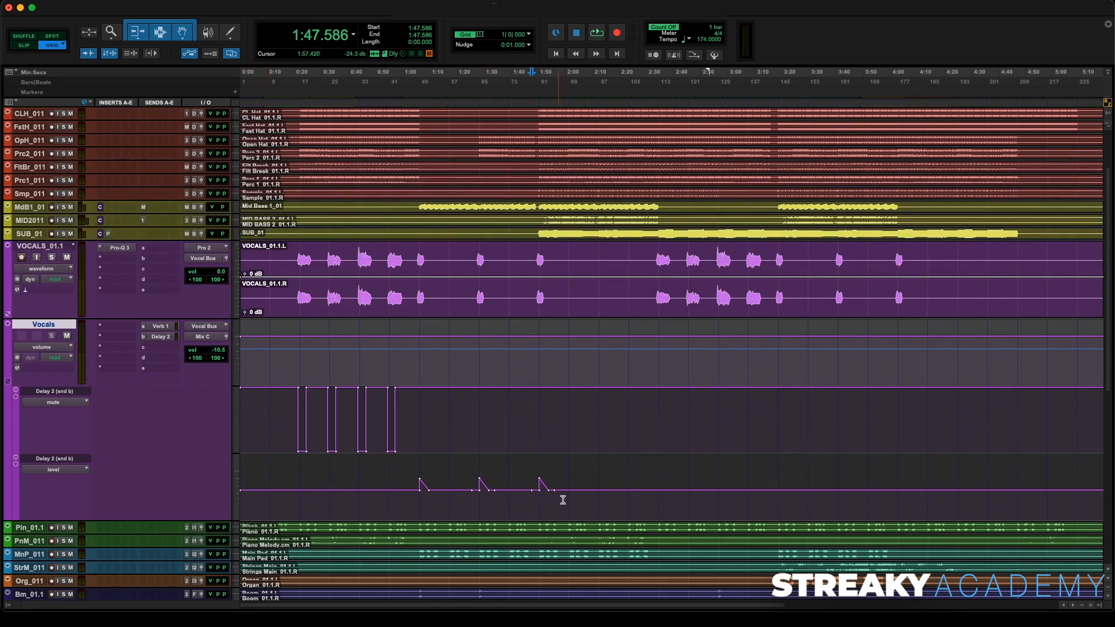
# - Copy the Delay 3 send mute pattern and paste it on the mute lane at about 2:23
pyautogui.moveTo(266, 420); pyautogui.dragTo(422, 423)
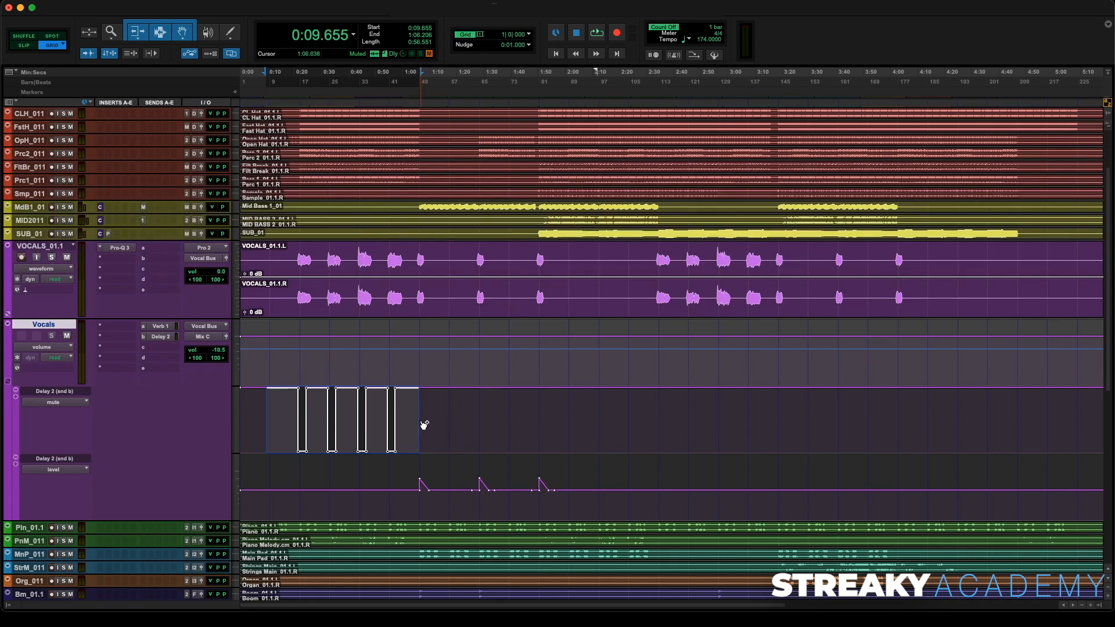
pyautogui.moveTo(272, 419); pyautogui.dragTo(421, 423)
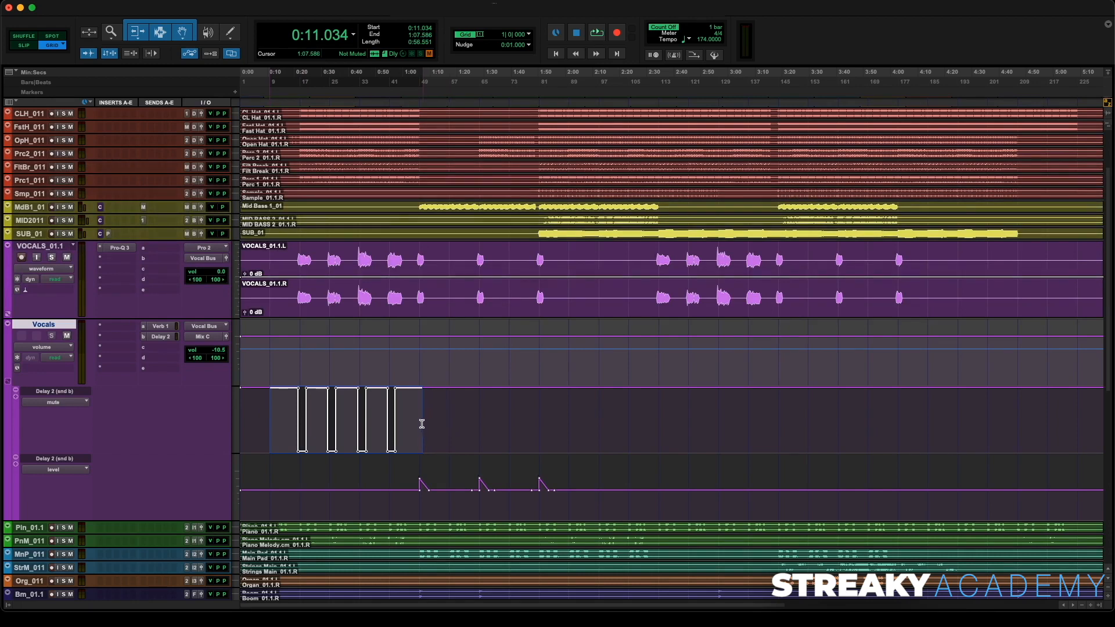
pyautogui.click(627, 419)
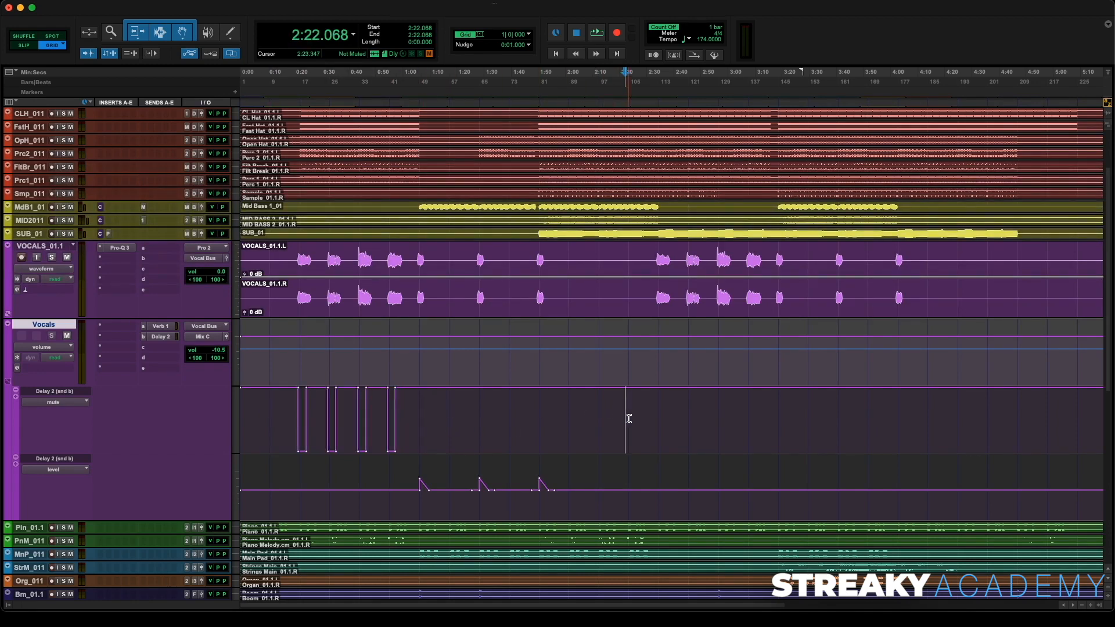
pyautogui.click(629, 419)
pyautogui.press('super+v')
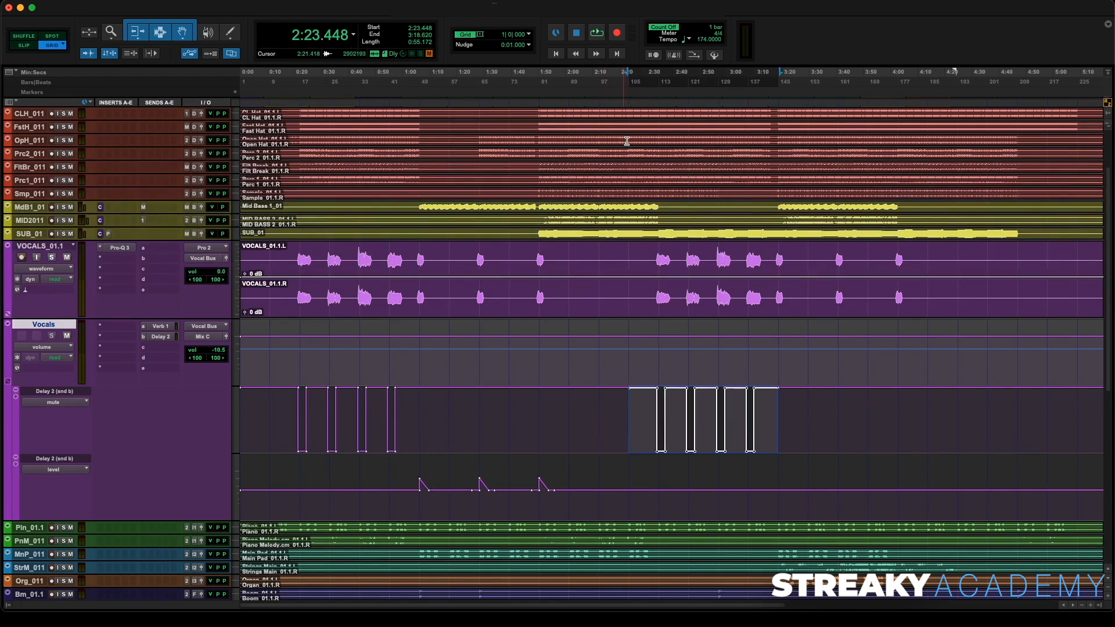
# - Copy the three Delay 2 send throws and paste them on the level lane at about 3:29
pyautogui.click(652, 103)
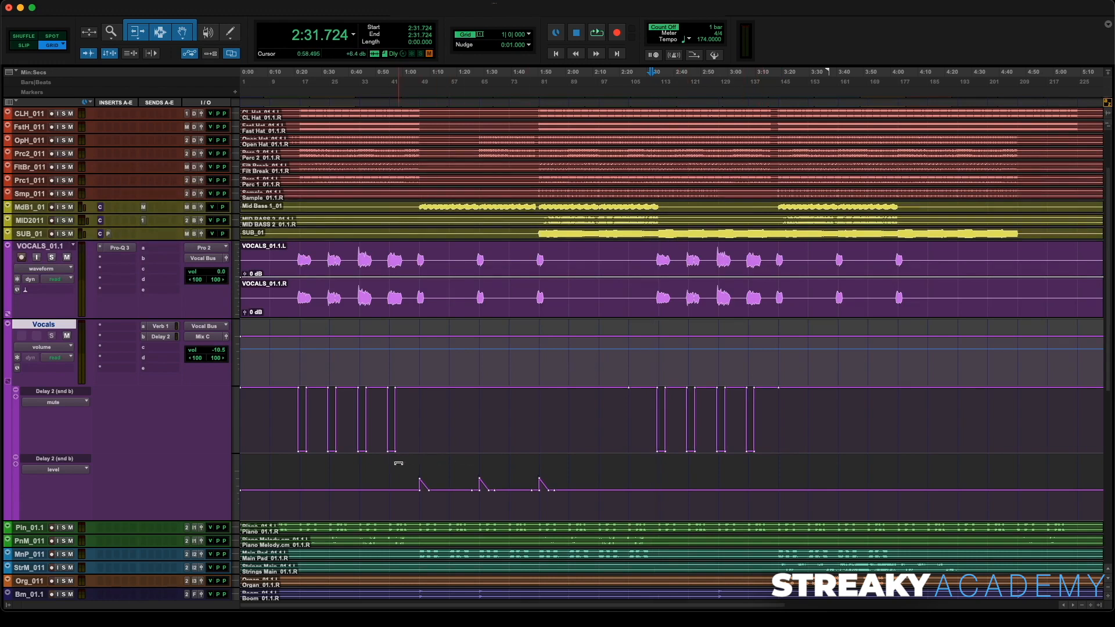
pyautogui.moveTo(390, 495); pyautogui.dragTo(566, 506)
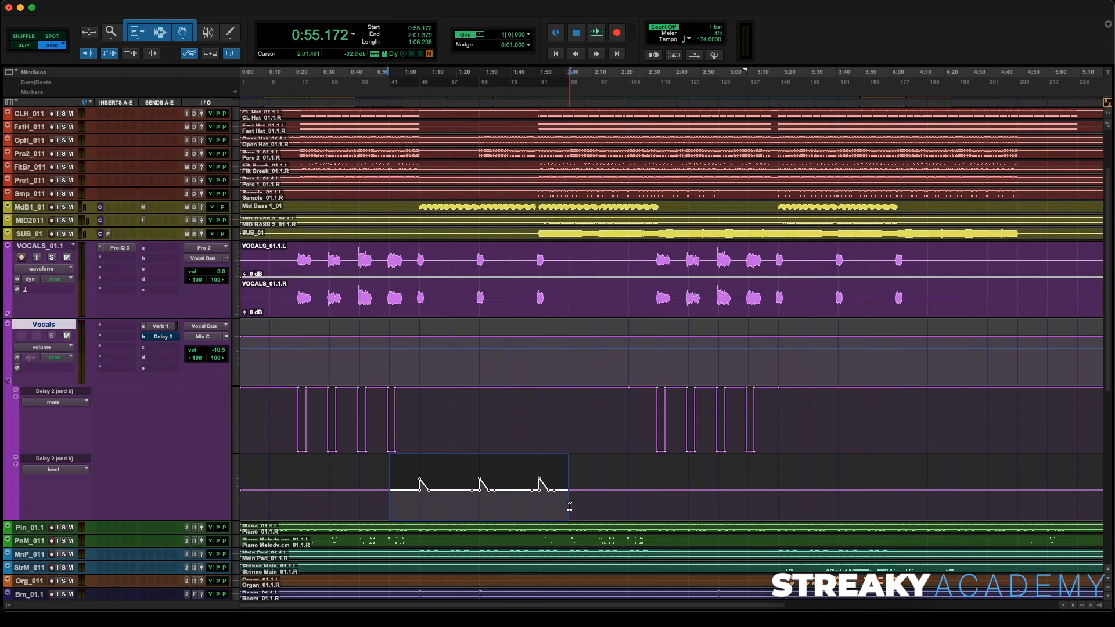
pyautogui.click(807, 503)
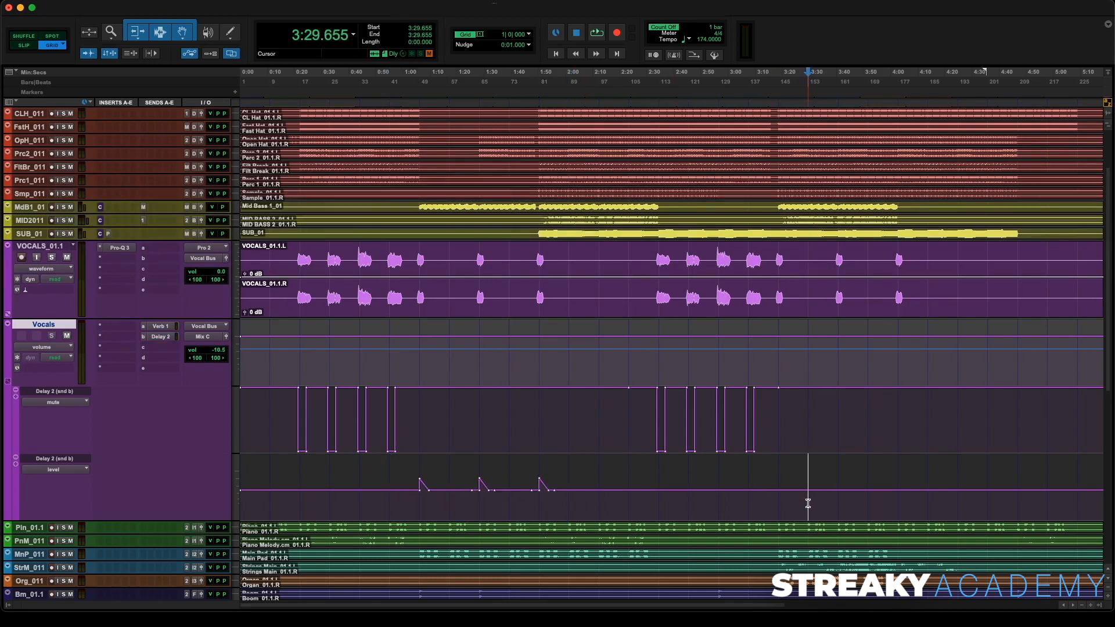
pyautogui.press('super+v')
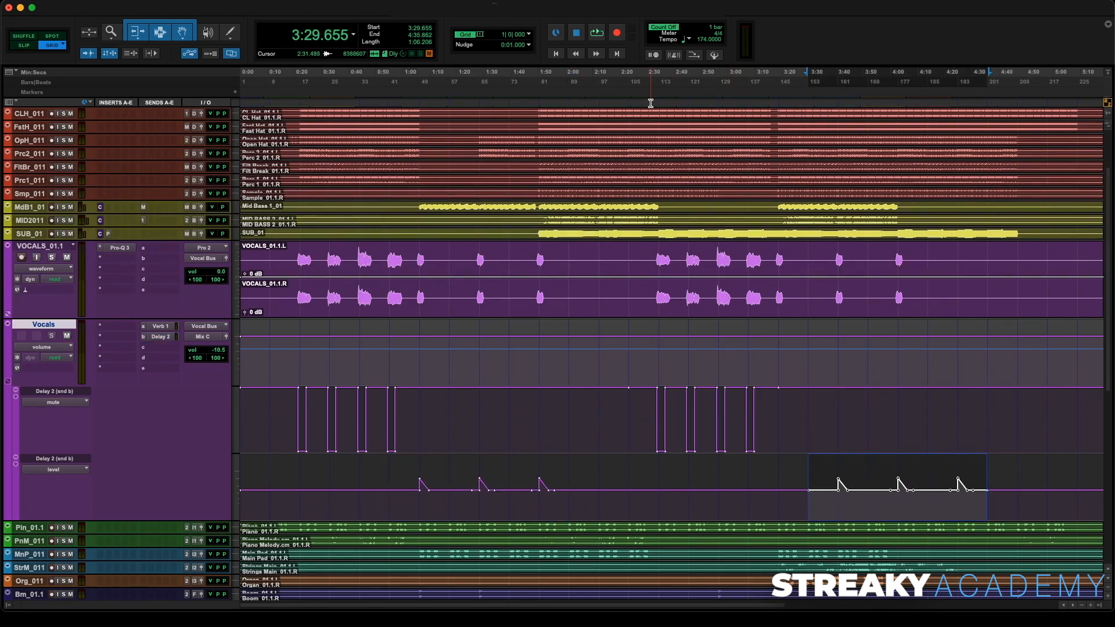
# - Play back the song from about 2:31 to hear the pasted send automation
pyautogui.click(651, 182)
pyautogui.press('space')
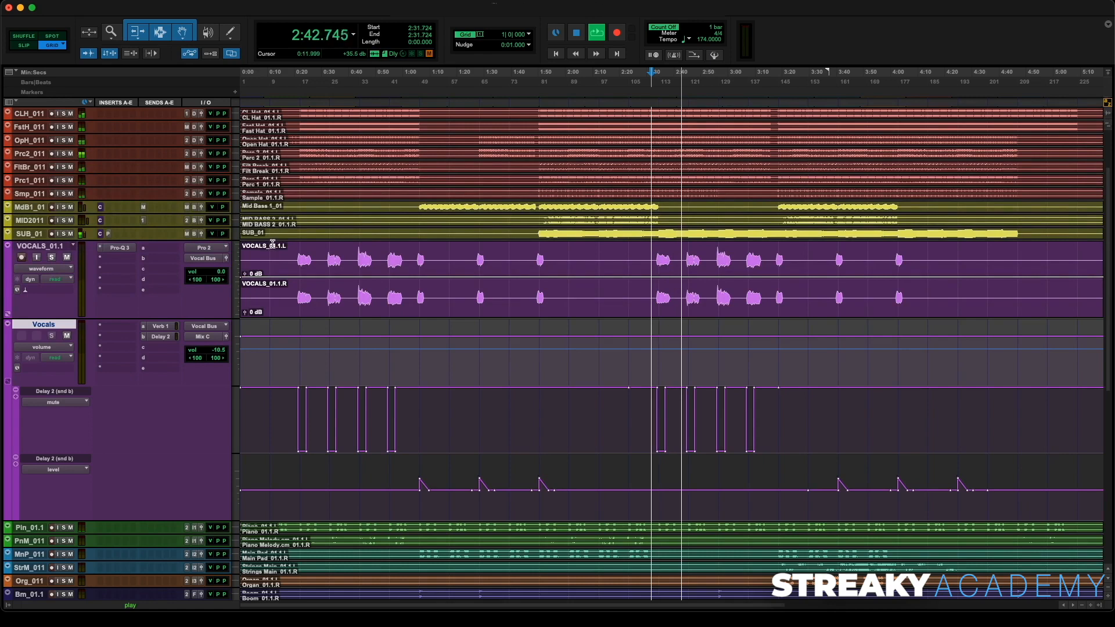
pyautogui.press('space')
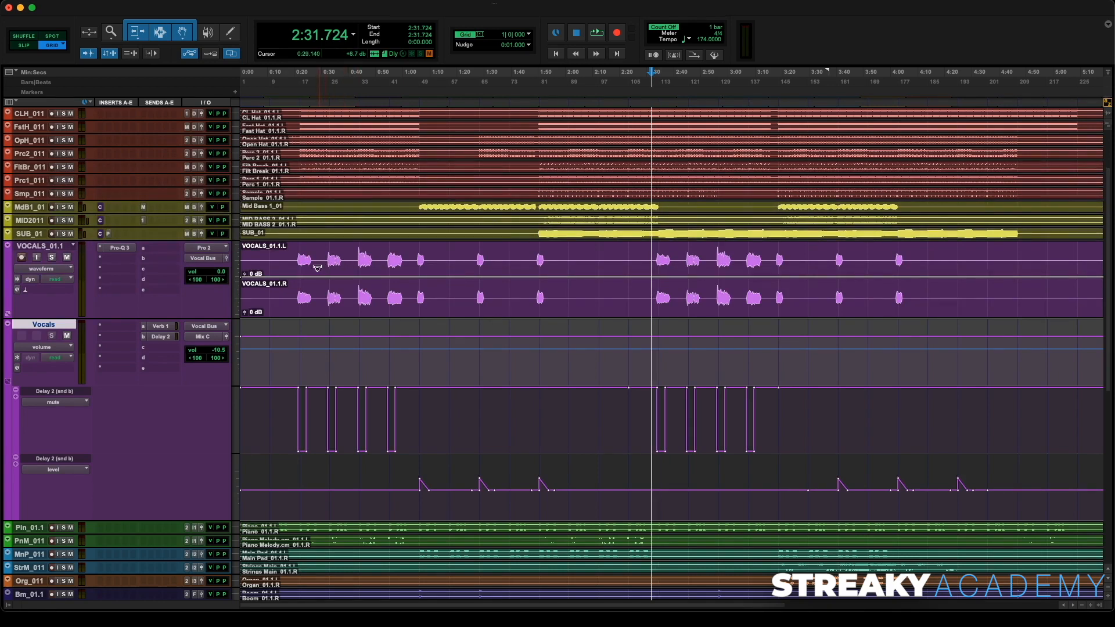
pyautogui.click(117, 329)
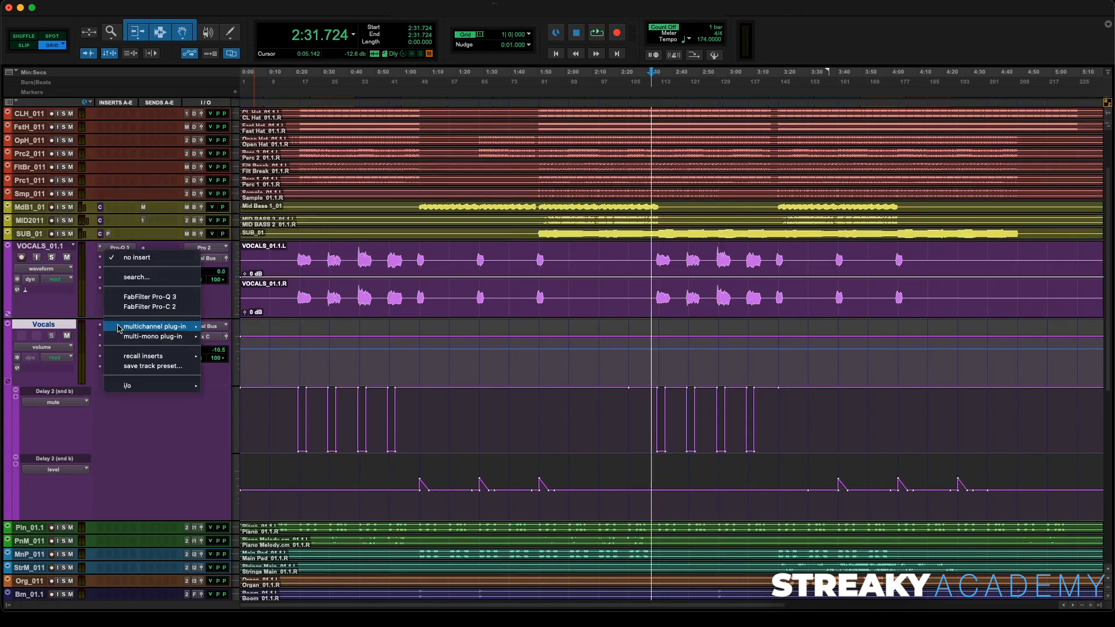
pyautogui.click(136, 277)
pyautogui.write('la')
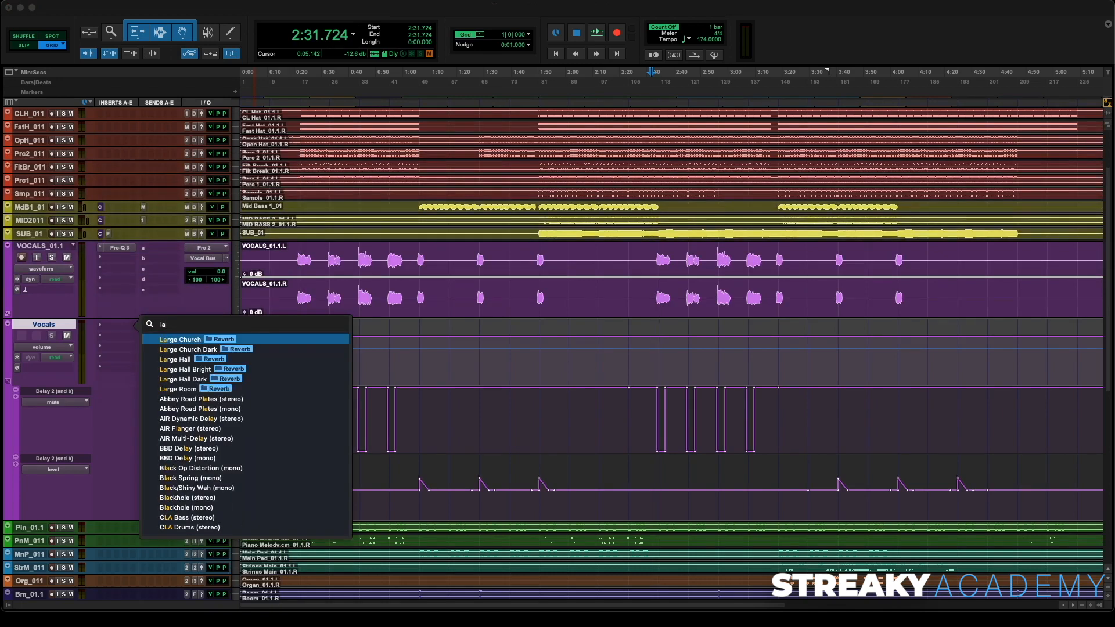
pyautogui.press('BackSpace')
pyautogui.press('BackSpace')
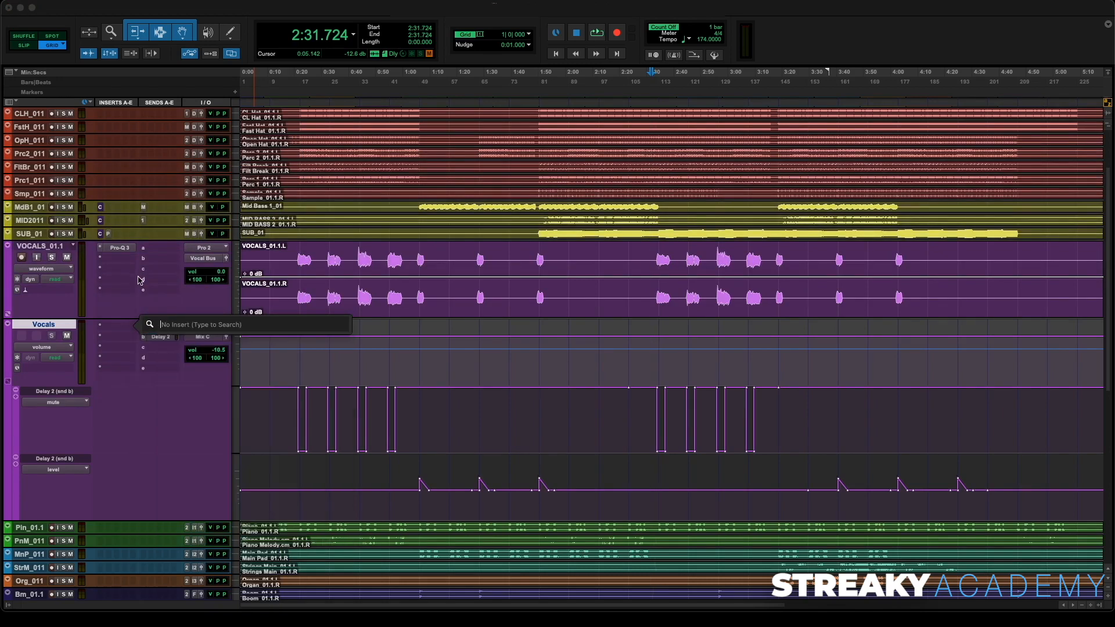
pyautogui.press('Escape')
# - Insert the UAD Teletronix LA-2 (stereo) plug-in on the Vocals track's first insert slot
pyautogui.click(115, 326)
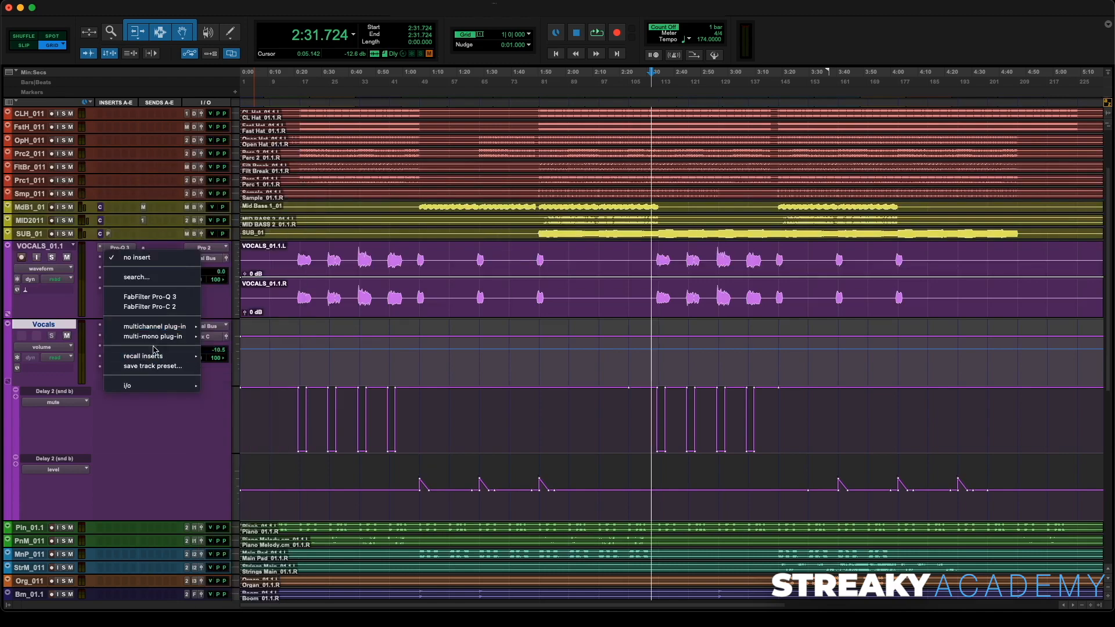
pyautogui.moveTo(198, 332)
pyautogui.moveTo(250, 542)
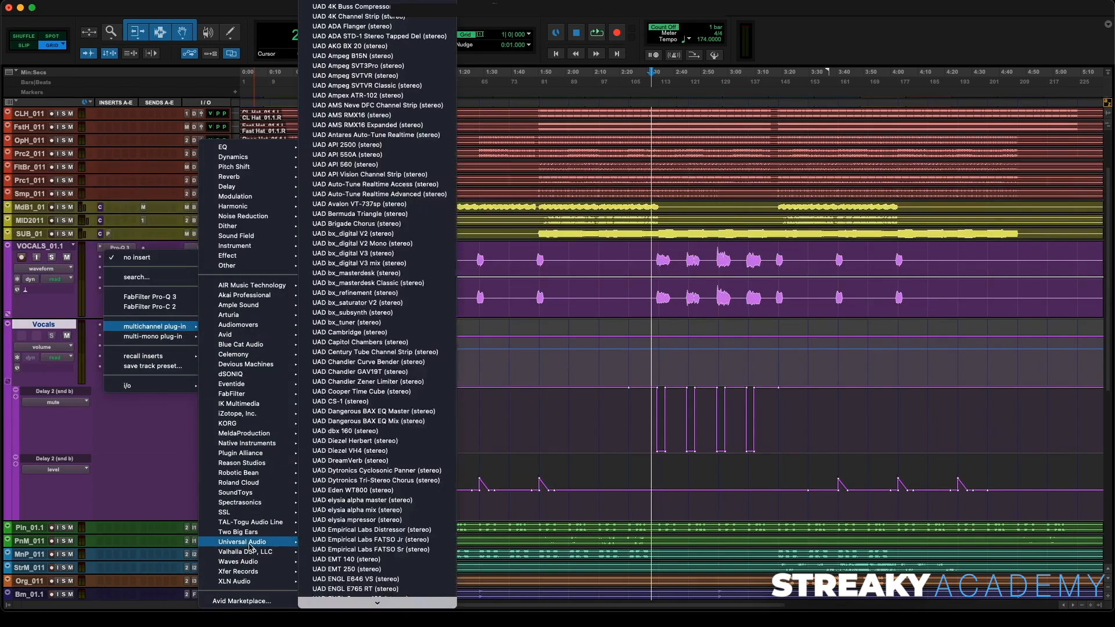
pyautogui.scroll(-10, 314, 546)
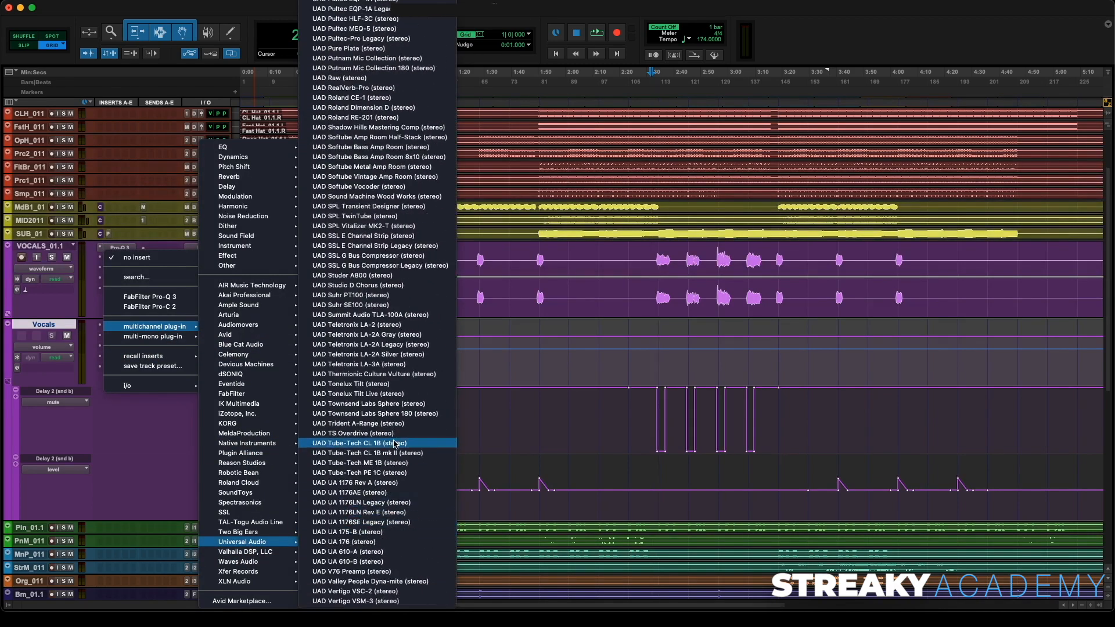
pyautogui.click(401, 326)
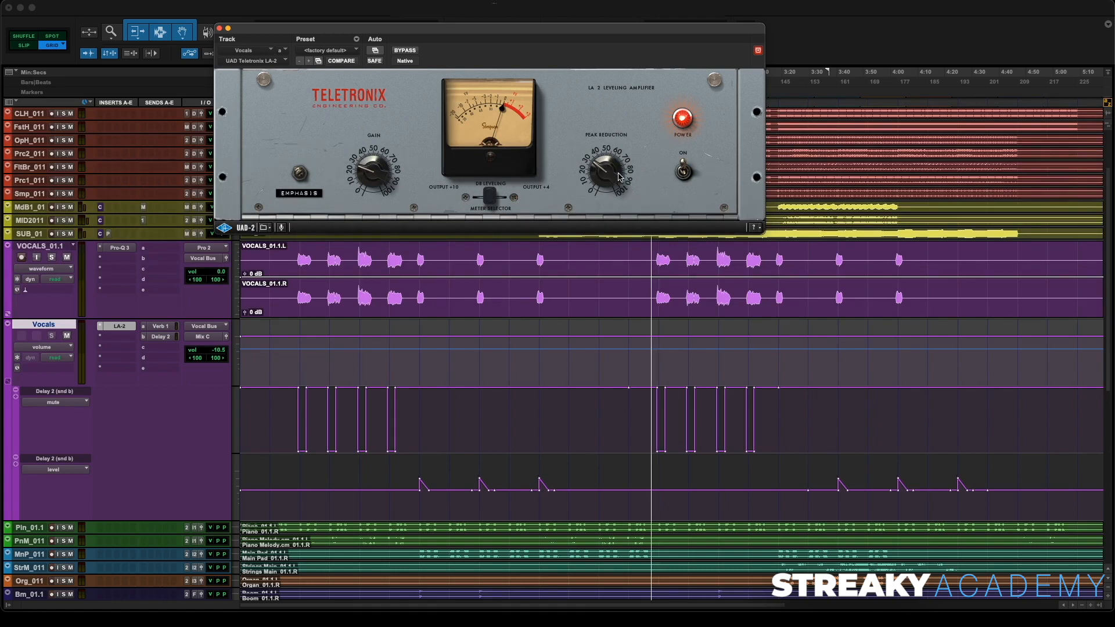
# - During playback, raise the LA-2 peak reduction slightly, compare it with bypass on and off, and close the plug-in
pyautogui.press('space')
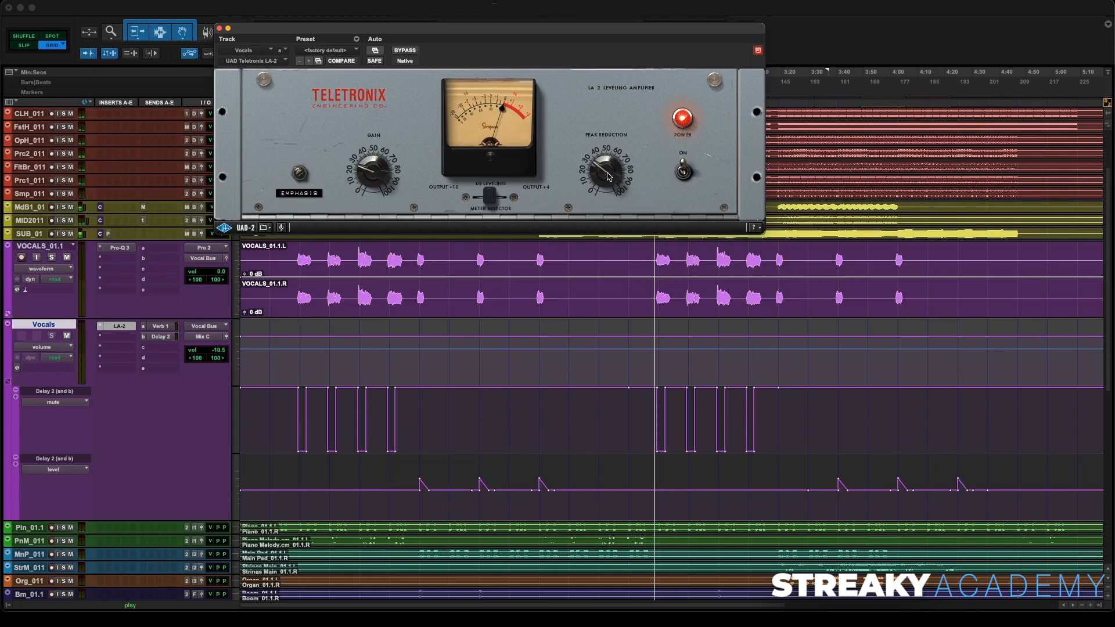
pyautogui.moveTo(608, 175); pyautogui.dragTo(608, 162)
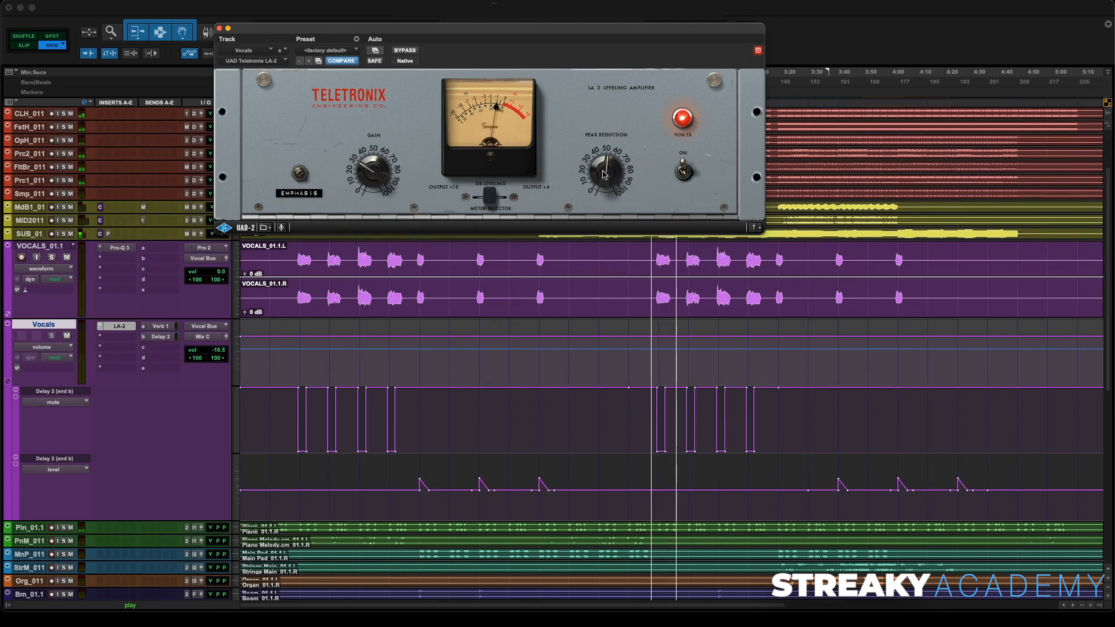
pyautogui.click(405, 51)
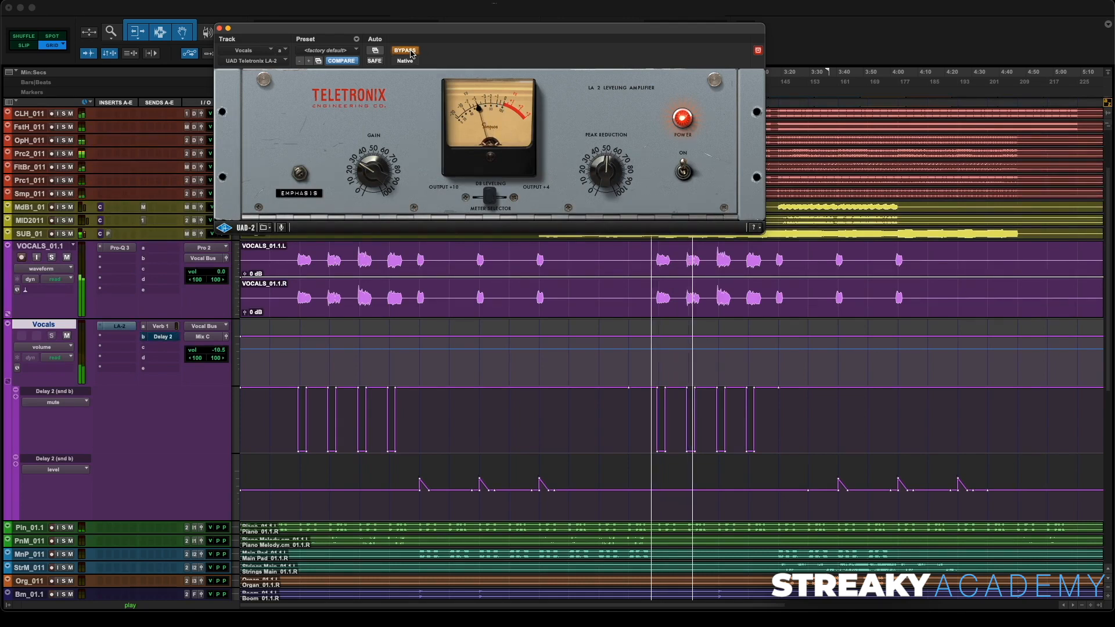
pyautogui.click(404, 50)
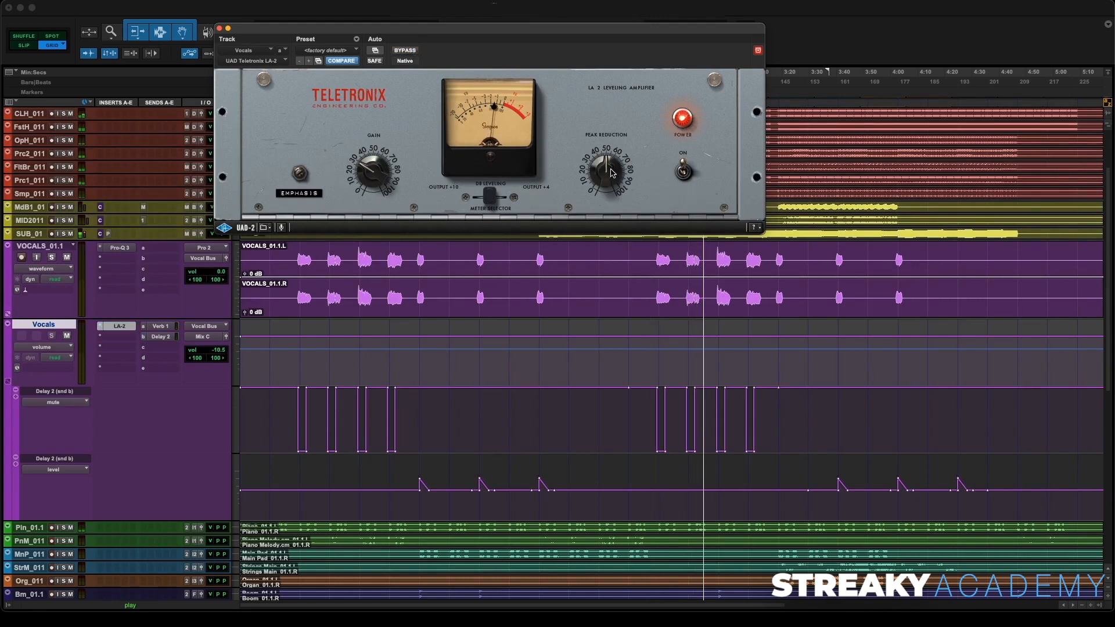
pyautogui.click(219, 28)
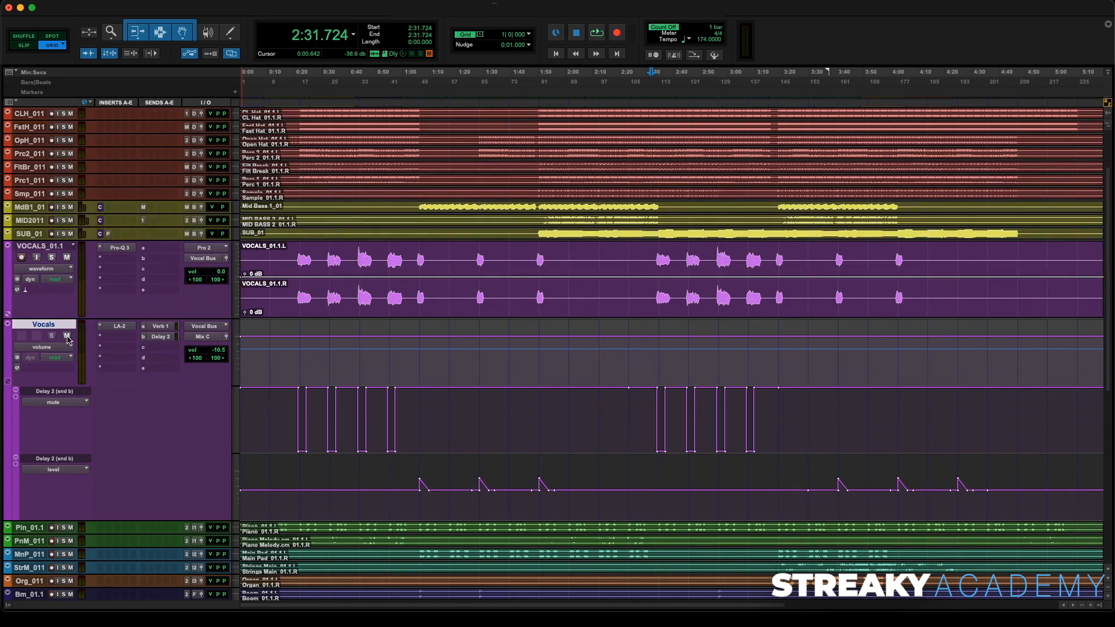
# - Hide the automation lanes of the Vocals track
pyautogui.click(9, 383)
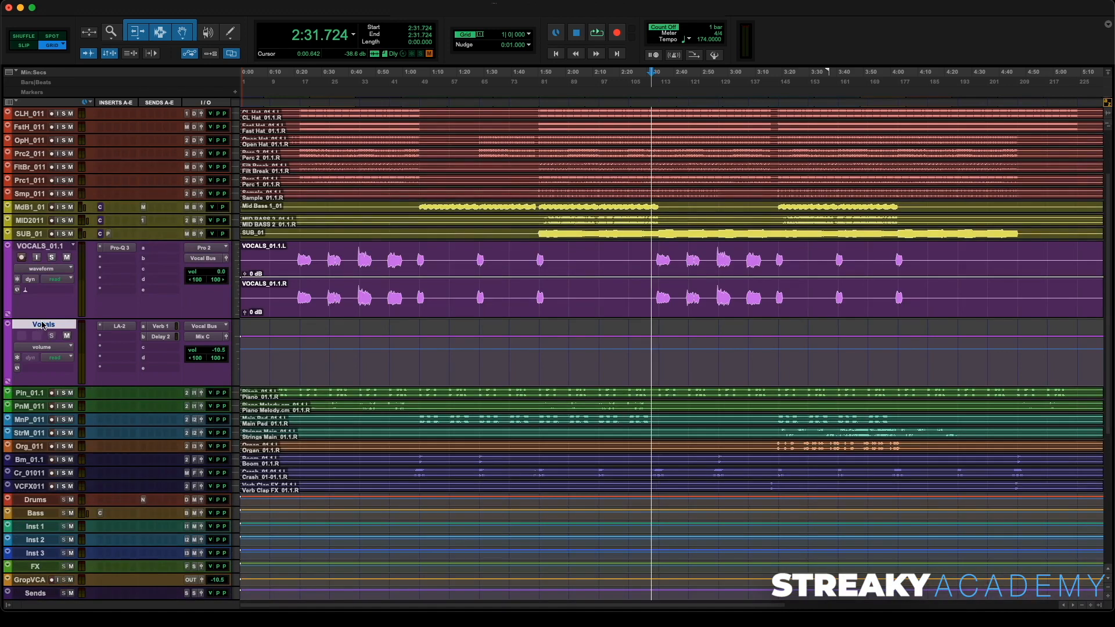
# - Move the Vocals aux track down to sit with the other aux tracks, just below Bass
pyautogui.moveTo(41, 329); pyautogui.dragTo(43, 525)
pyautogui.keyDown('alt'); pyautogui.click(47, 452); pyautogui.keyUp('alt')
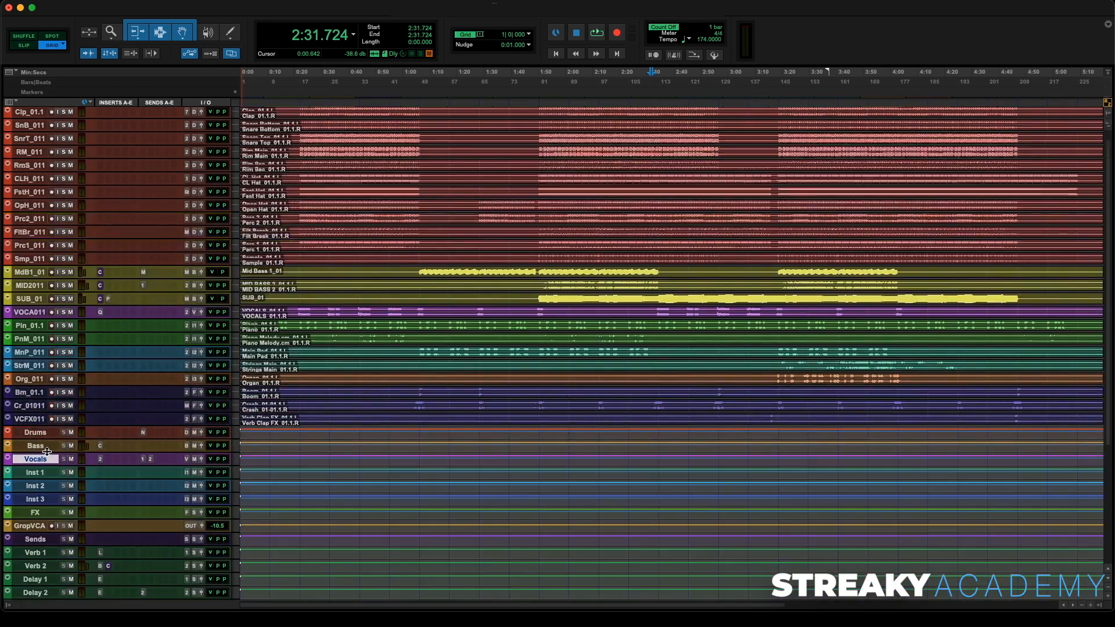
# - Zoom out the whole session and start playback from about 1:47
pyautogui.press('r')
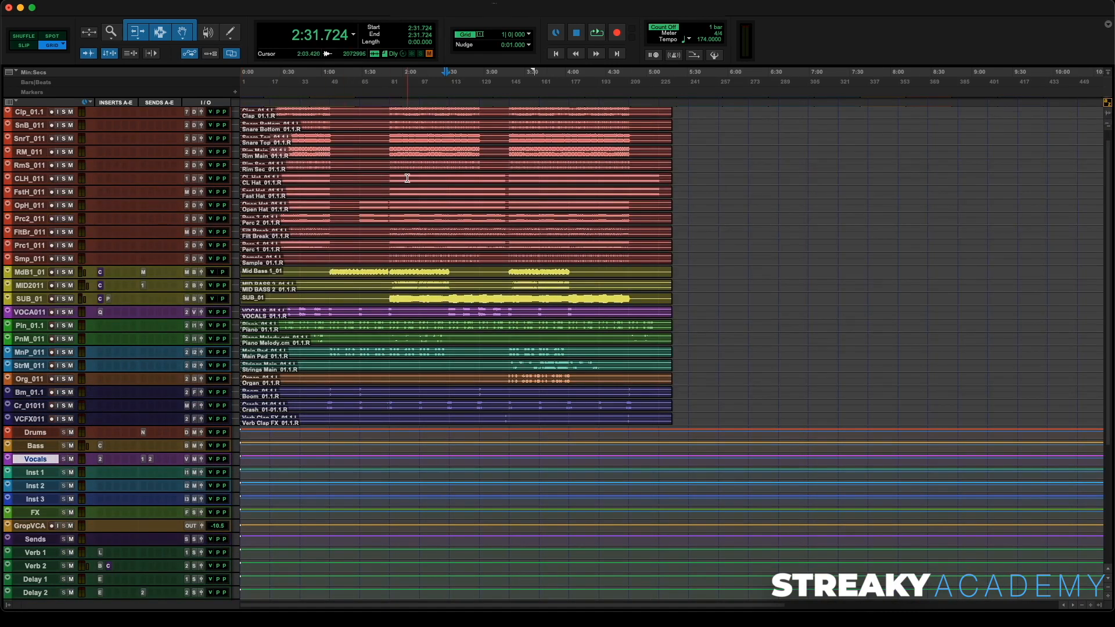
pyautogui.click(385, 104)
pyautogui.press('space')
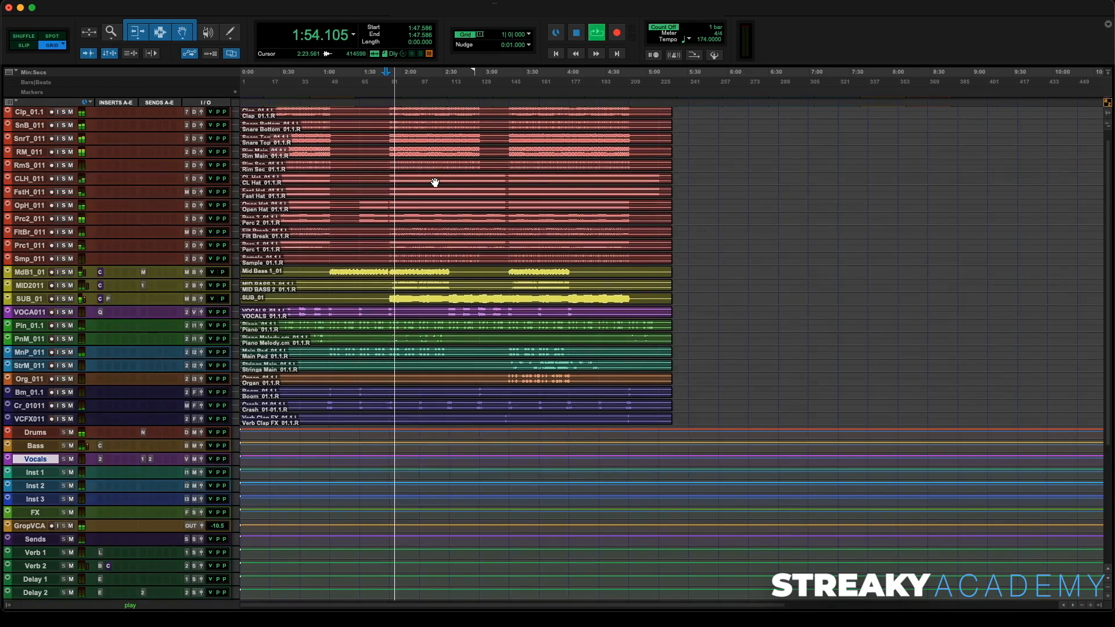
# - In the mixer, solo and unmute the SDRYMIX reference track to compare, then mute it and clear its solo again
pyautogui.press('super+equal')
pyautogui.click(1011, 392)
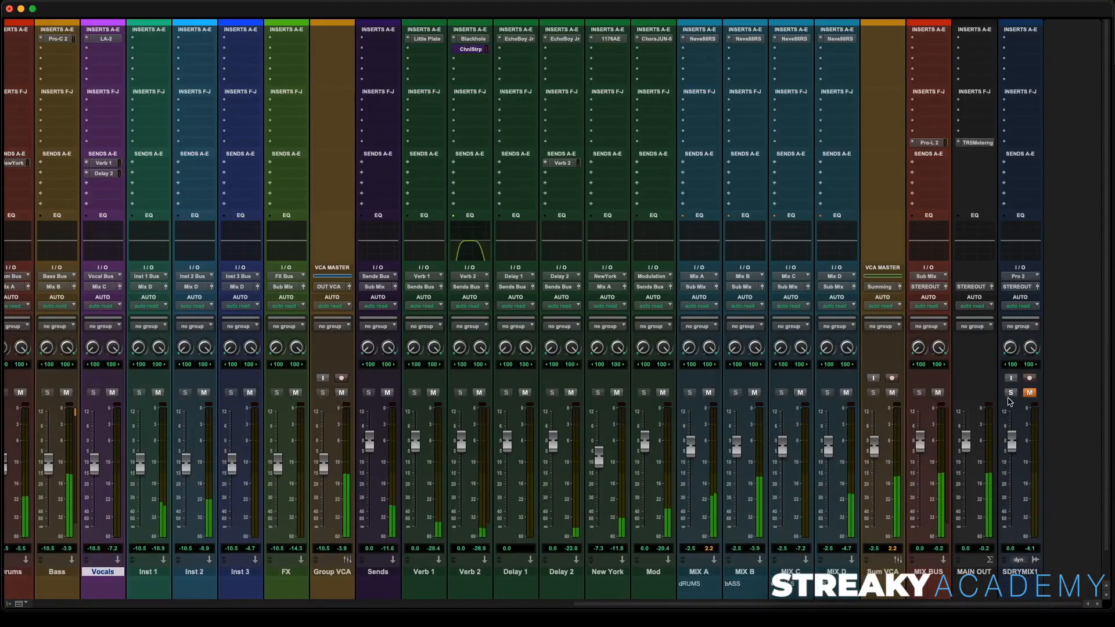
pyautogui.click(1030, 392)
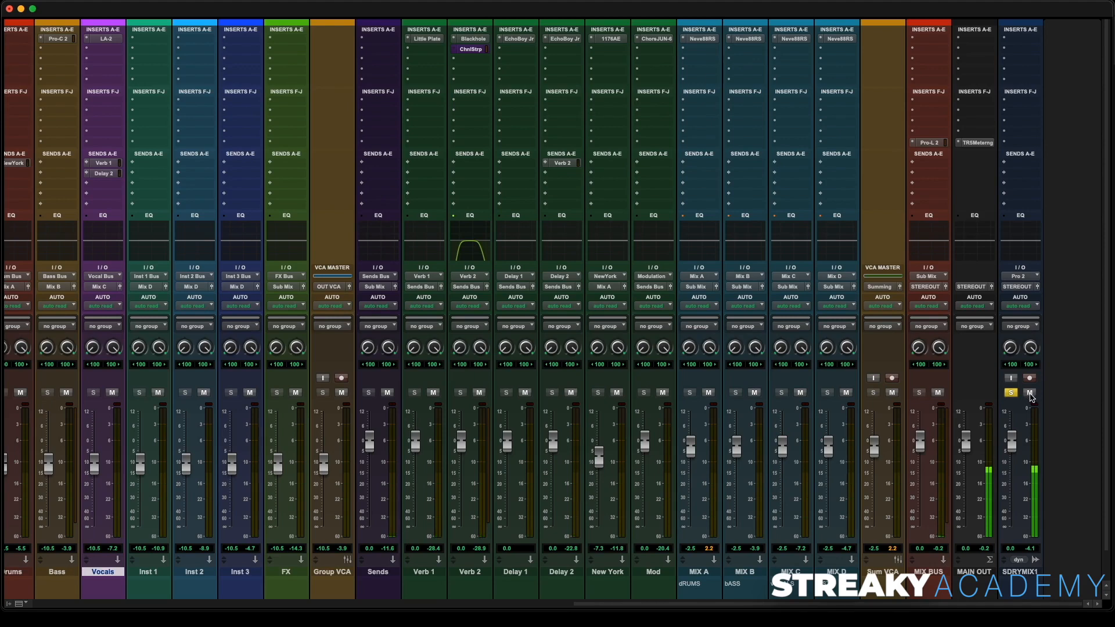
pyautogui.click(1030, 392)
pyautogui.click(1011, 393)
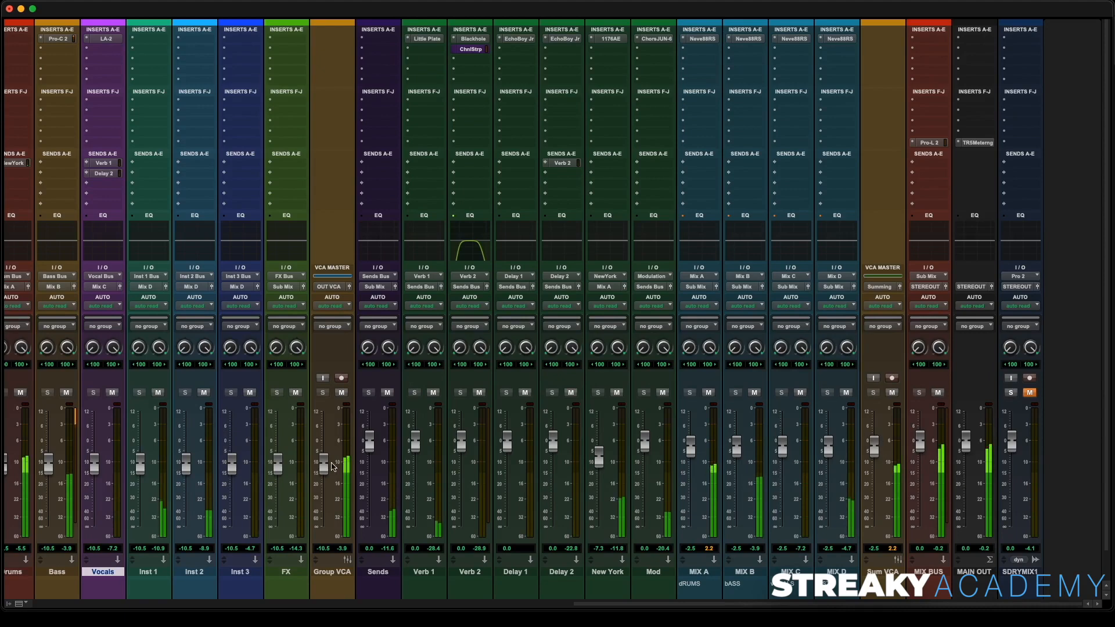
# - Raise the Inst 1 bus fader to about -3.8 dB
pyautogui.hscroll(-3, 338, 457)
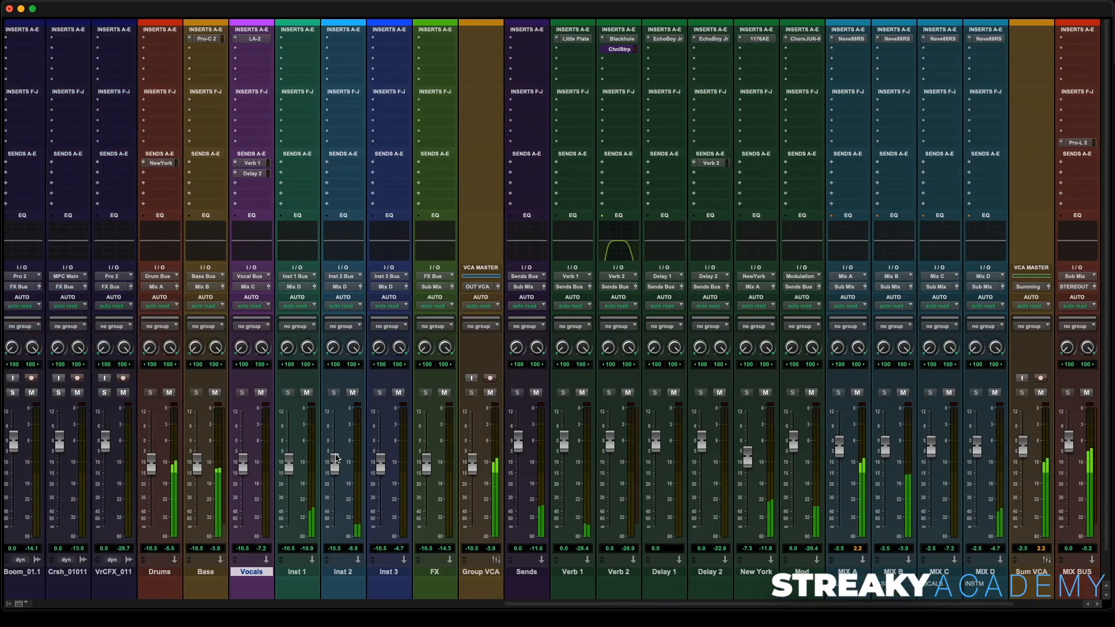
pyautogui.hscroll(-1, 289, 461)
pyautogui.hscroll(-1, 289, 462)
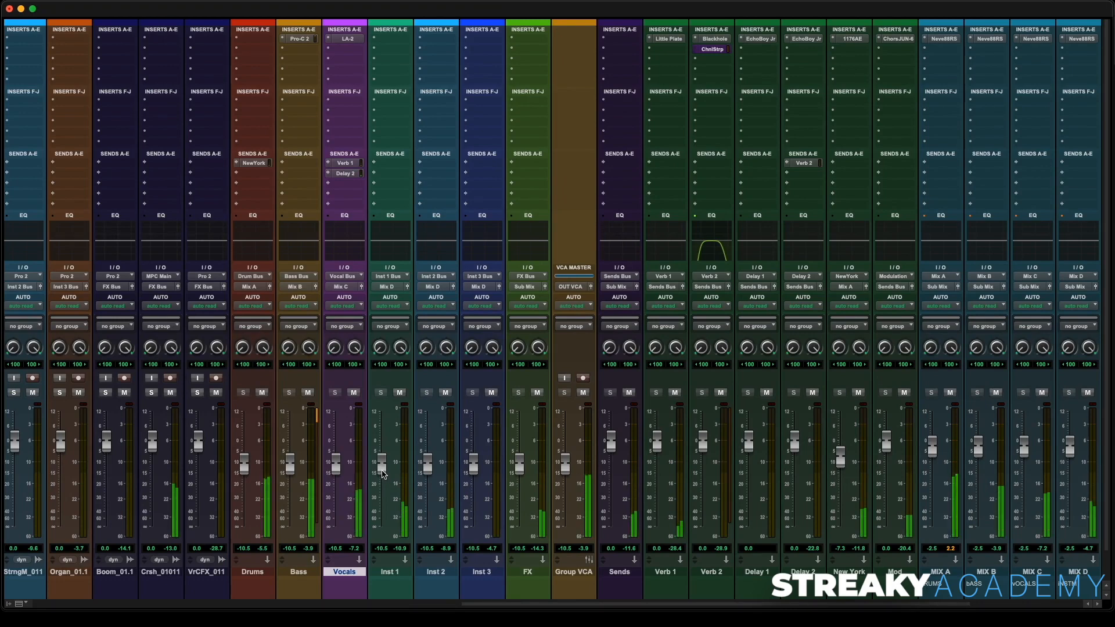
pyautogui.moveTo(382, 474); pyautogui.dragTo(382, 459)
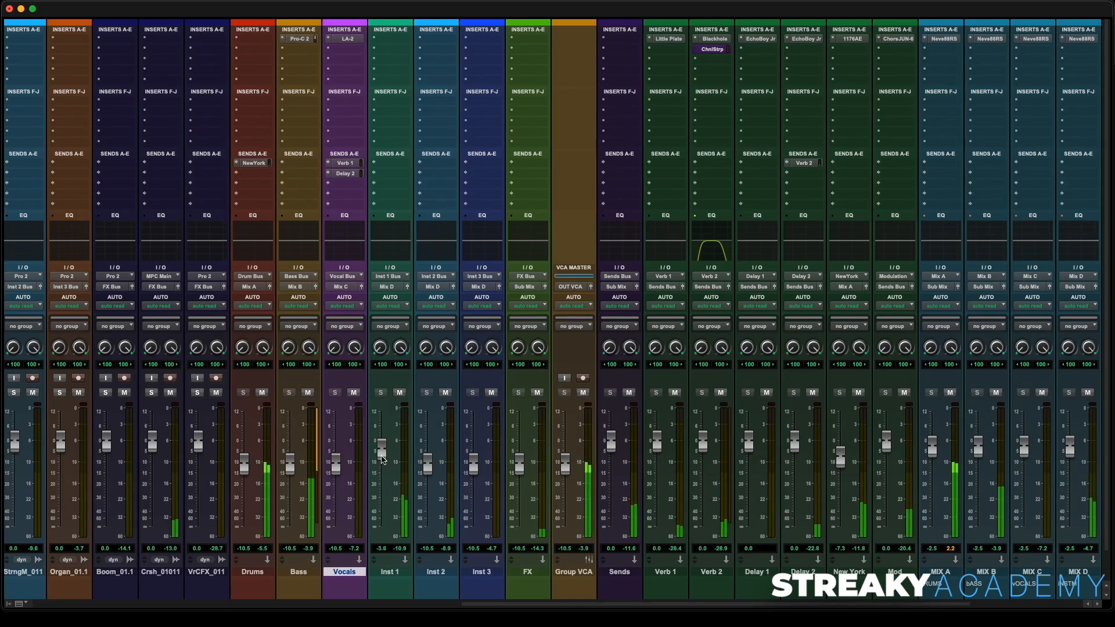
# - Solo the Piano_01.1 track
pyautogui.hscroll(-3, 382, 458)
pyautogui.hscroll(-3, 382, 460)
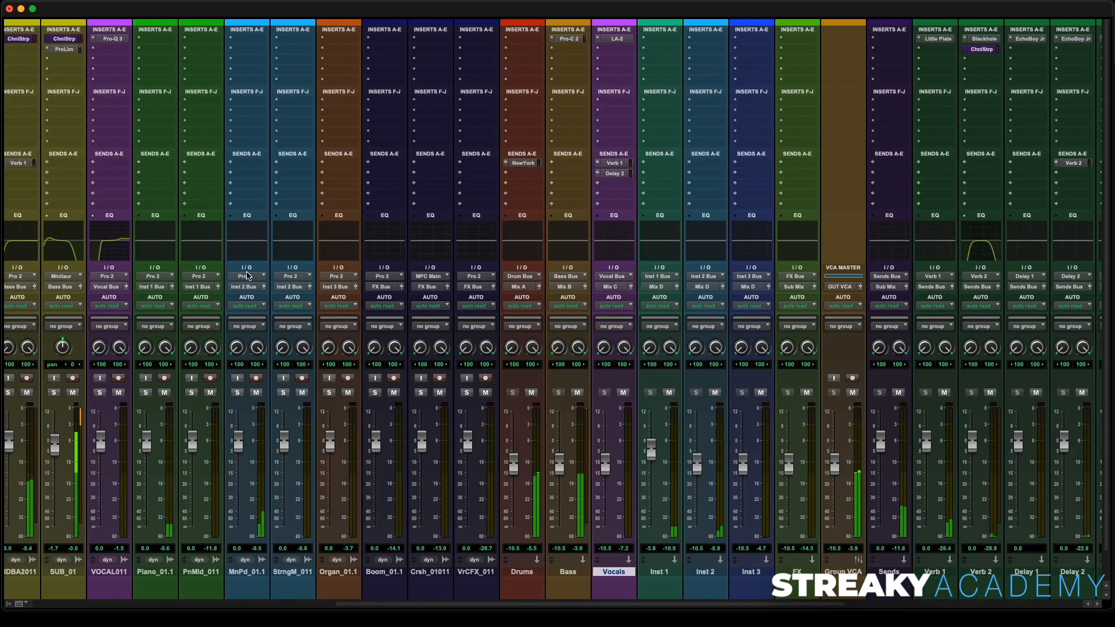
pyautogui.hscroll(-1, 248, 276)
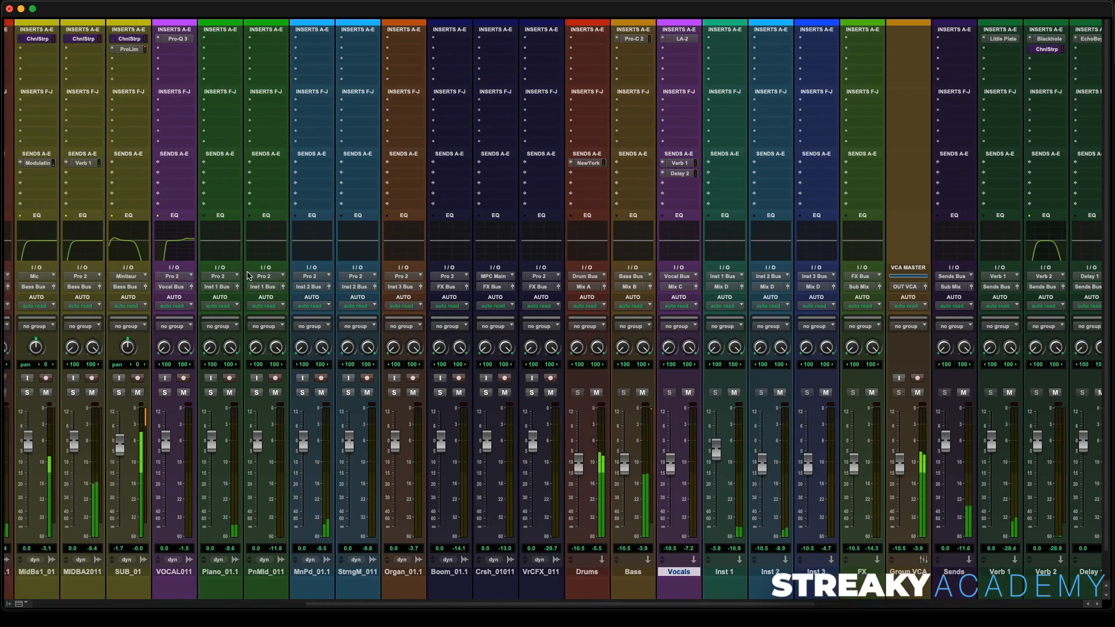
pyautogui.click(211, 393)
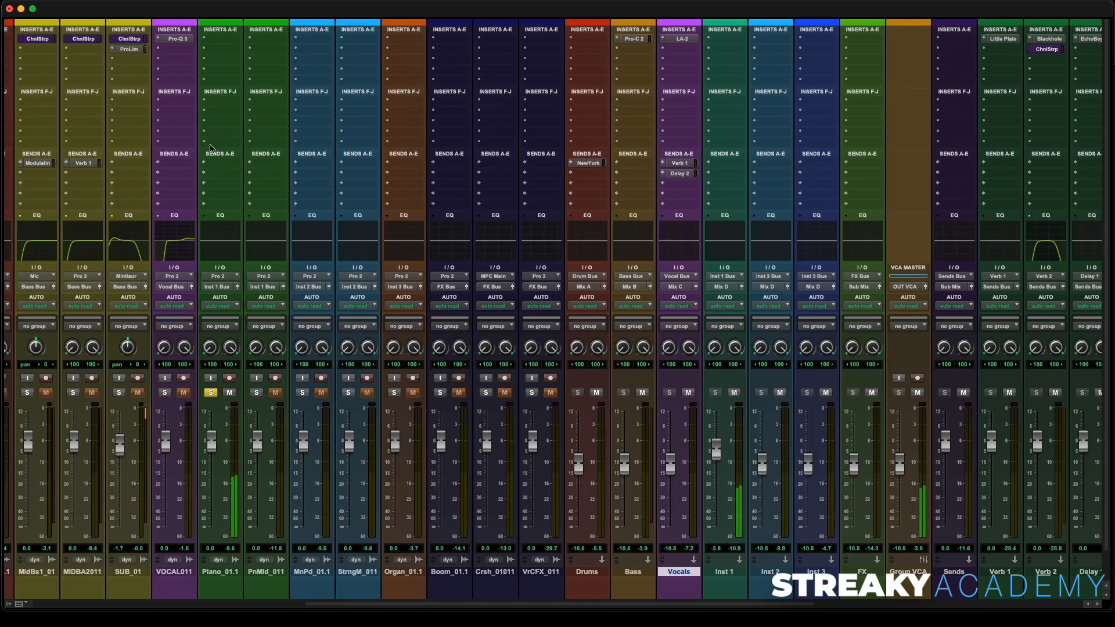
# - Insert FabFilter Pro-Q 3 on the first insert slot of the Piano_01.1 track
pyautogui.click(226, 43)
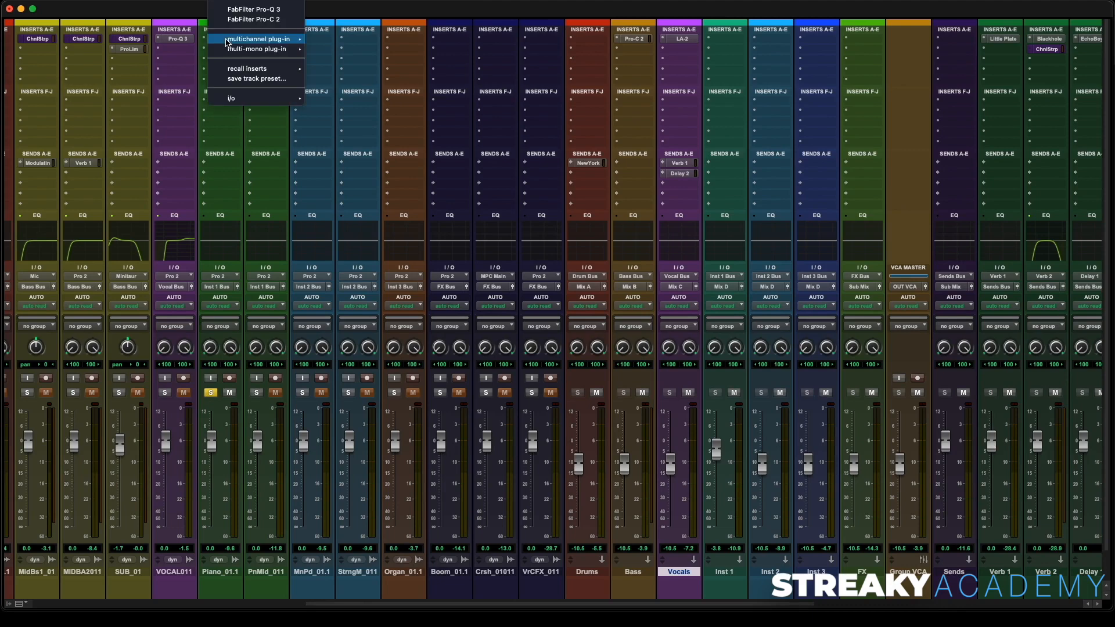
pyautogui.click(253, 10)
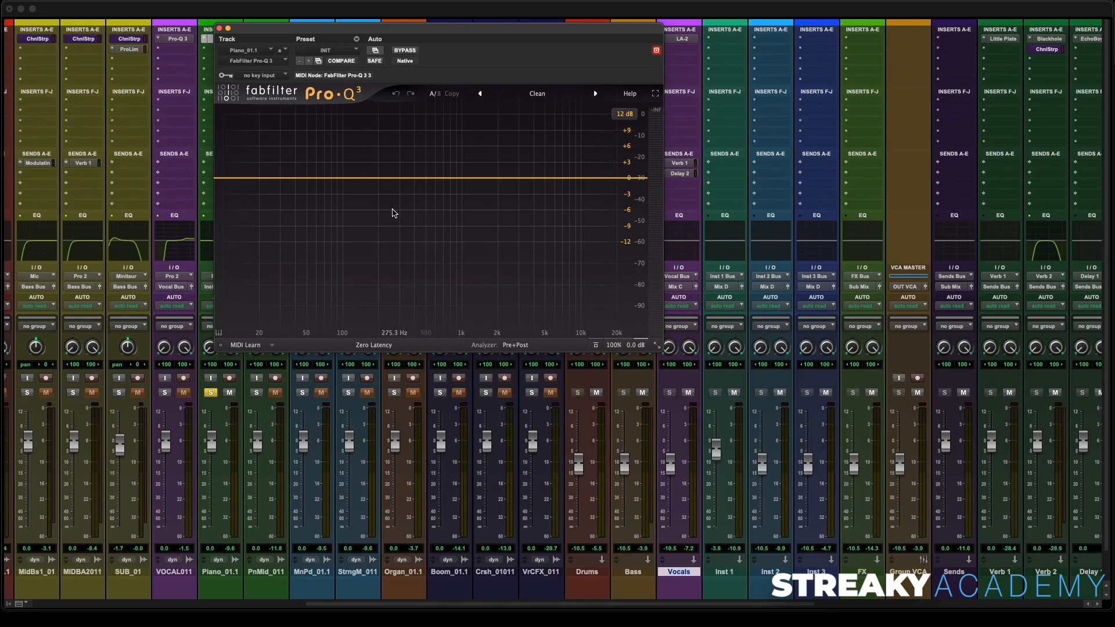
# - During playback, add a bell band and pull it down to about 215 Hz and -4.2 dB
pyautogui.press('space')
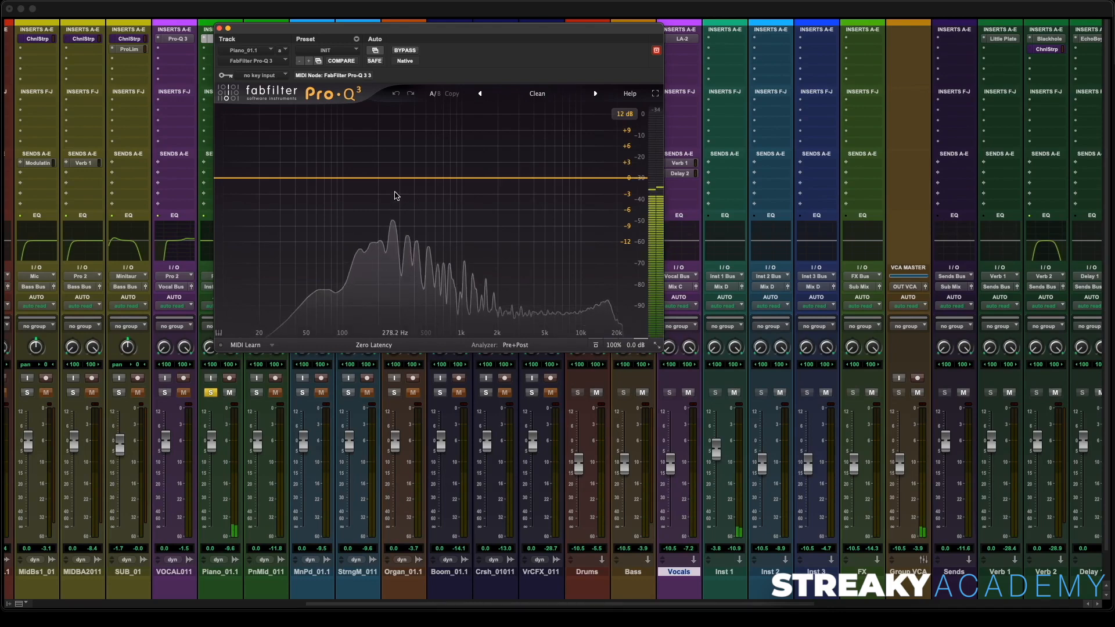
pyautogui.doubleClick(395, 187)
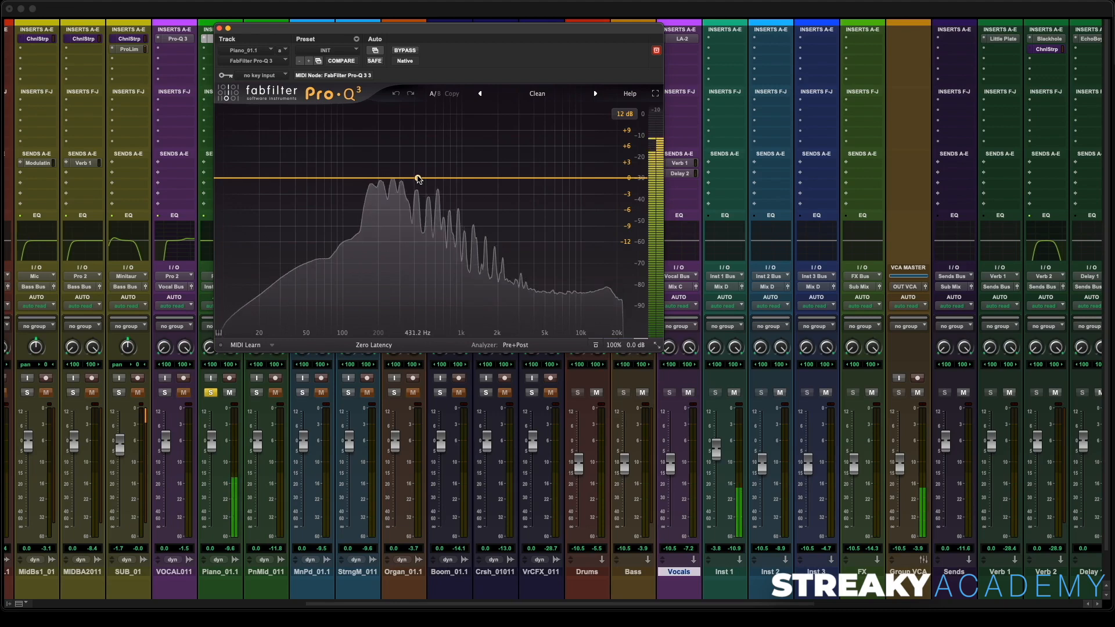
pyautogui.moveTo(395, 190); pyautogui.dragTo(384, 201)
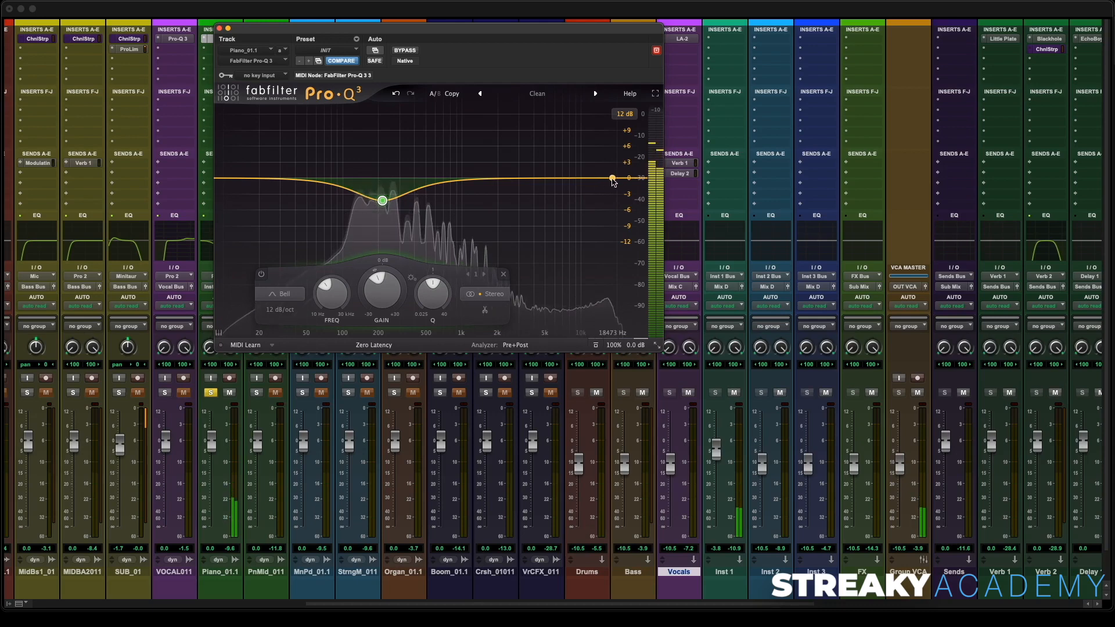
# - Raise a high shelf to about 1178 Hz and +5.5 dB, and compare the EQ with bypass on and off
pyautogui.moveTo(616, 180); pyautogui.dragTo(473, 151)
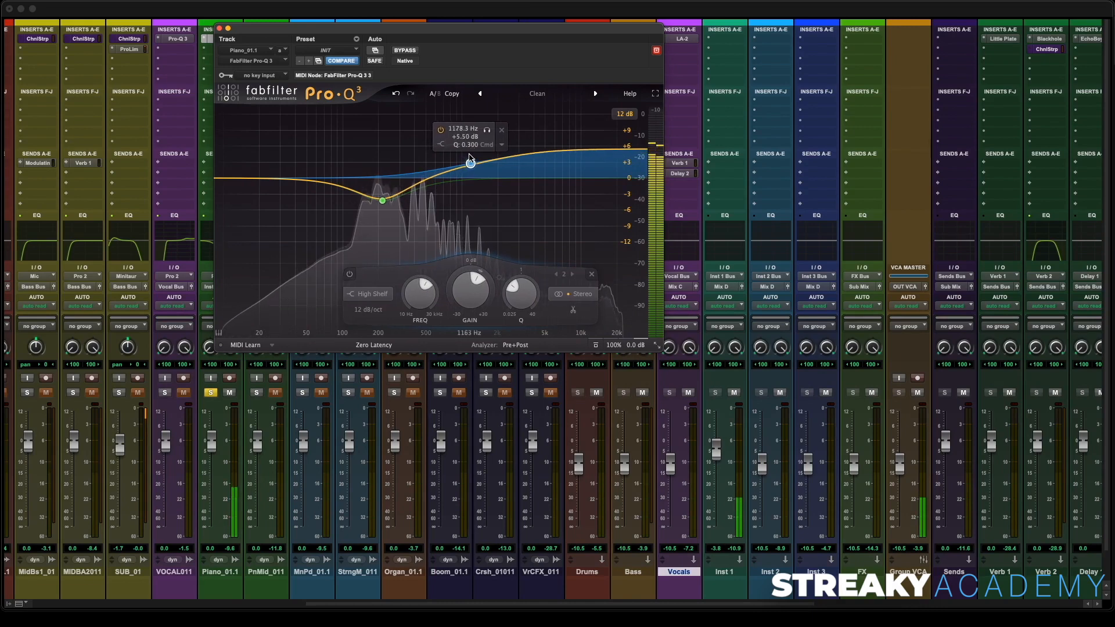
pyautogui.click(406, 51)
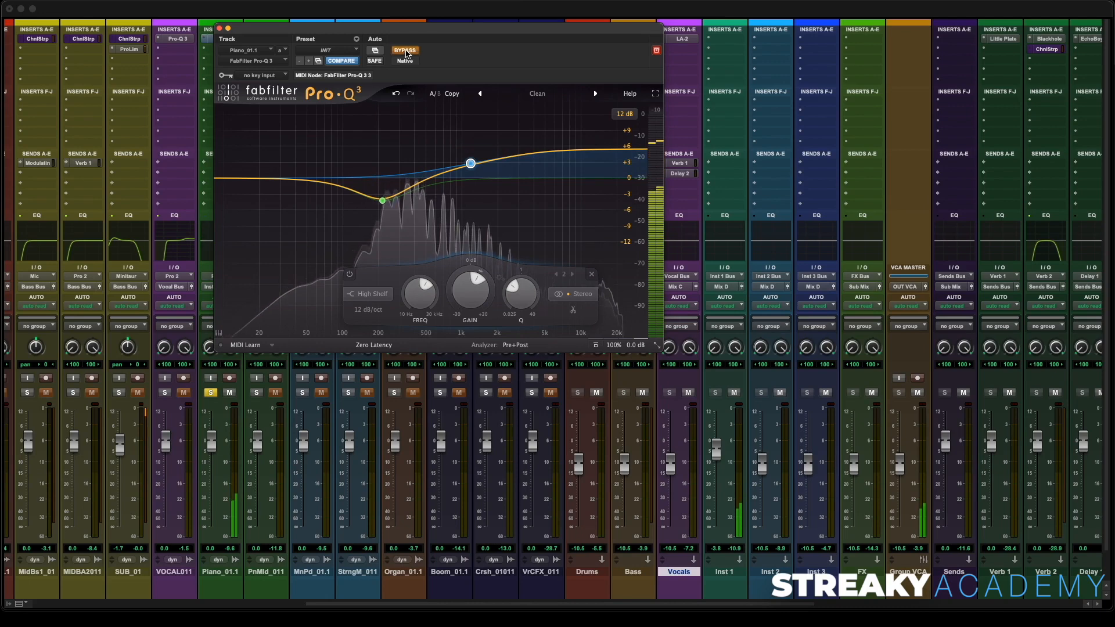
pyautogui.click(407, 52)
# - Add a Low Cut band with a 72 dB/oct slope, move its frequency up, and close the plug-in
pyautogui.moveTo(471, 165)
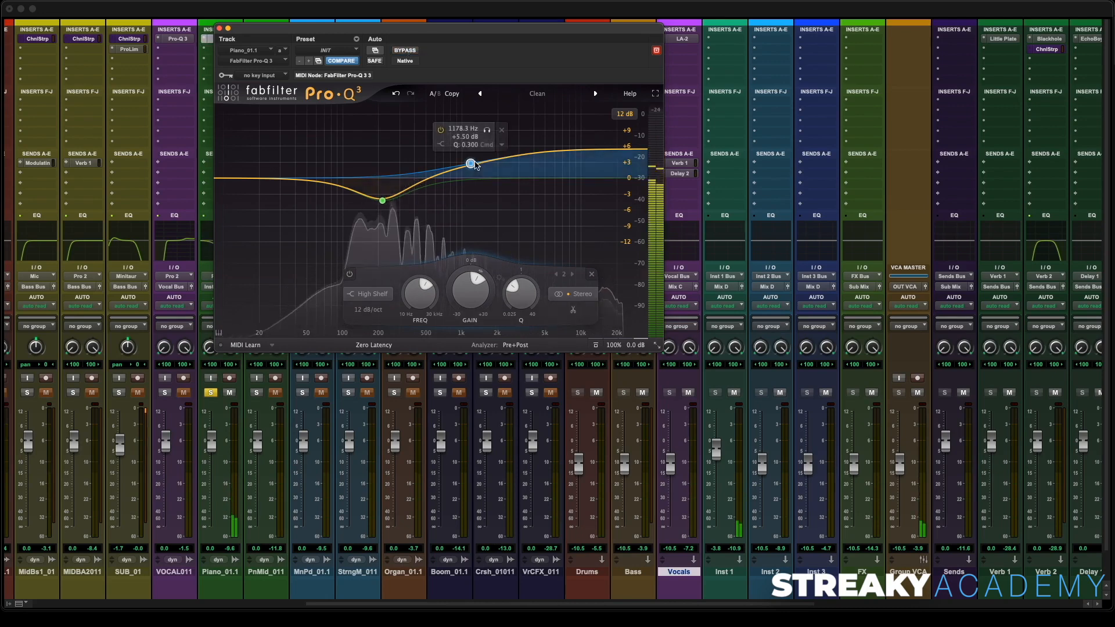
pyautogui.click(262, 179)
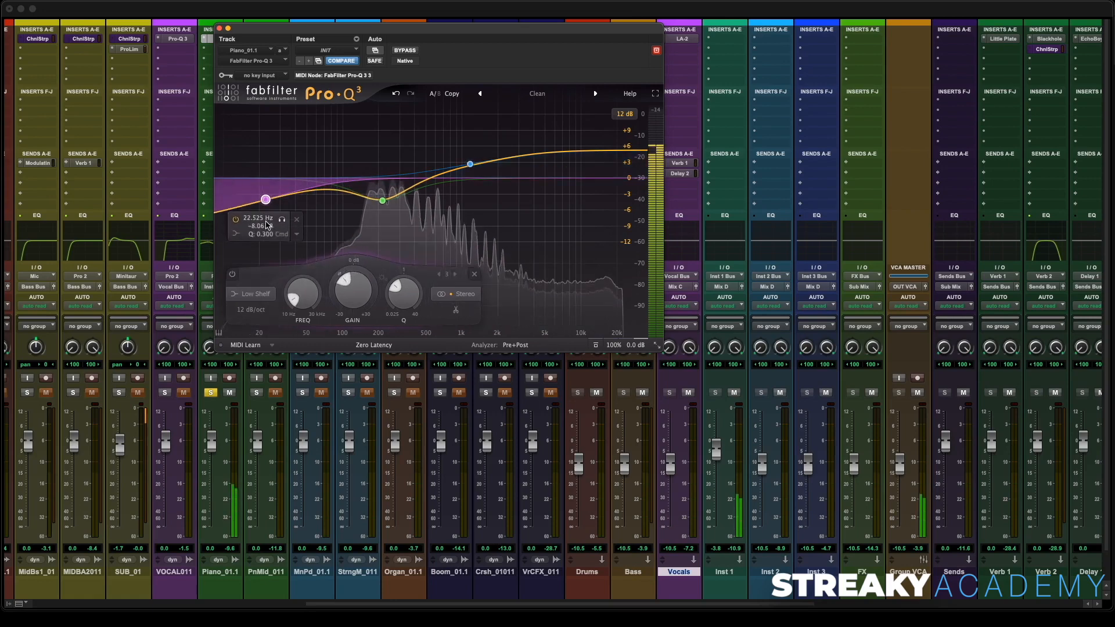
pyautogui.click(253, 295)
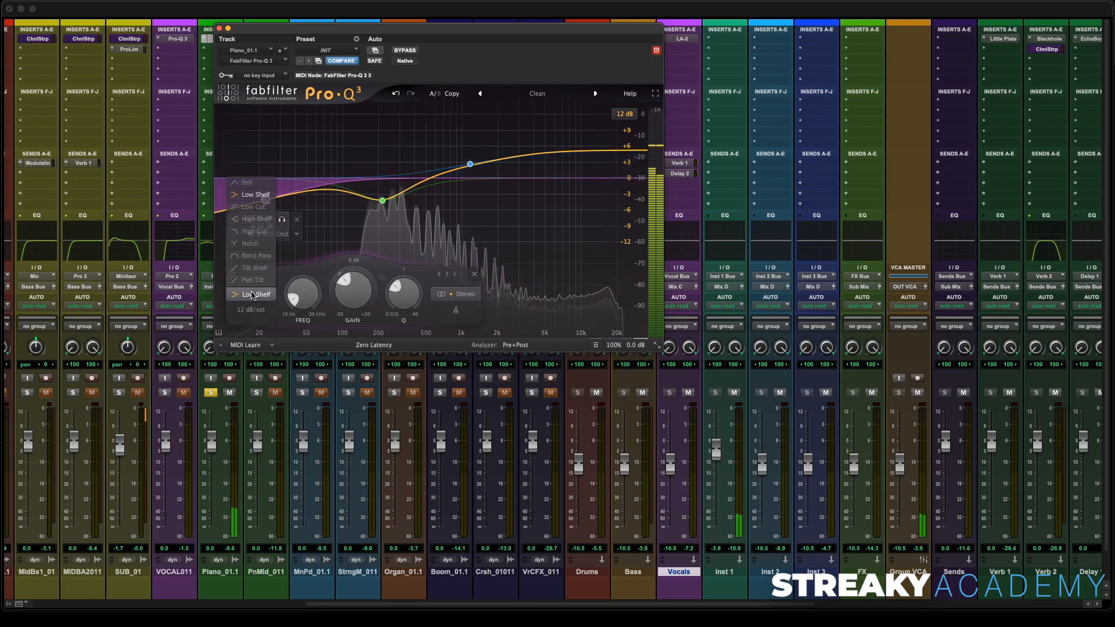
pyautogui.click(253, 207)
pyautogui.click(254, 311)
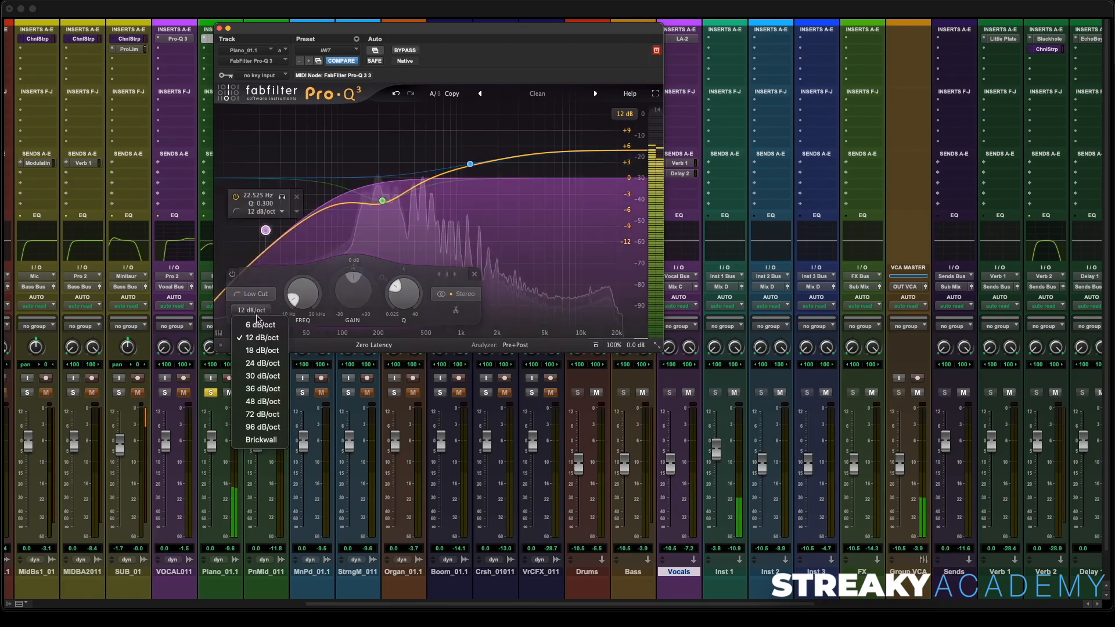
pyautogui.click(262, 414)
pyautogui.moveTo(265, 231); pyautogui.dragTo(300, 217)
pyautogui.click(220, 28)
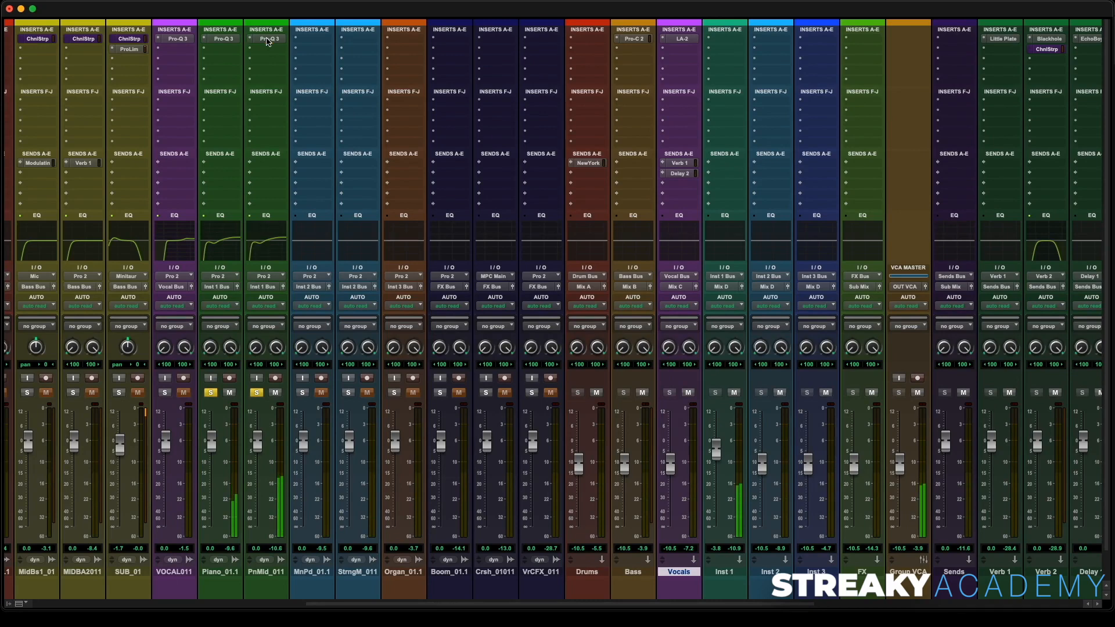
# - Open the Pro-Q 3 on the PnMld_01.1 track and add a bell cut at about 1255 Hz, -4.4 dB
pyautogui.click(267, 40)
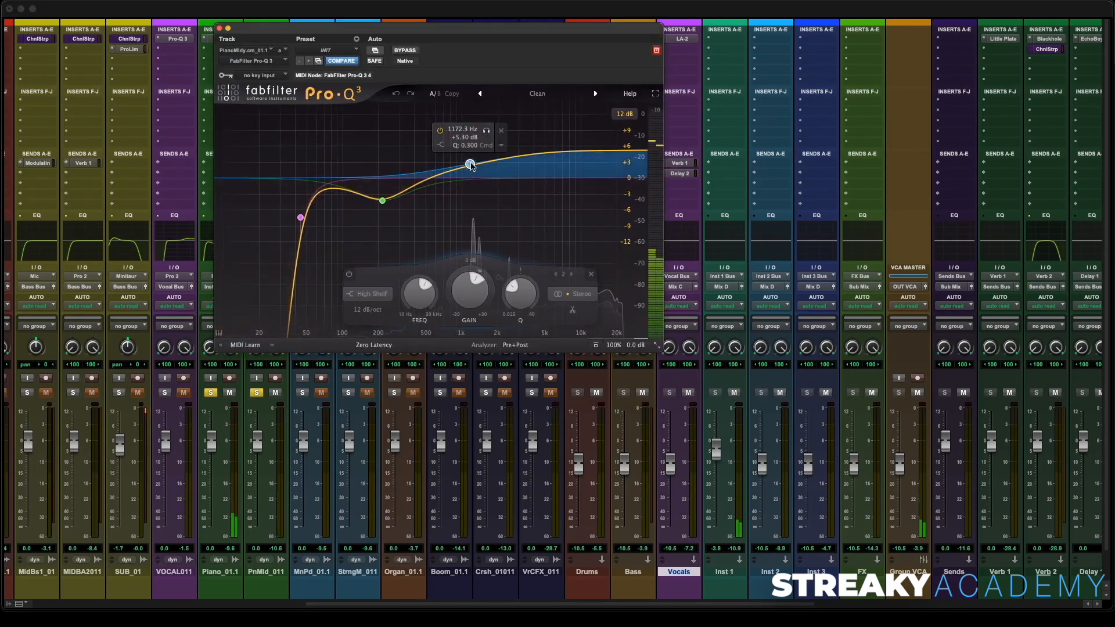
pyautogui.moveTo(470, 164); pyautogui.dragTo(470, 197)
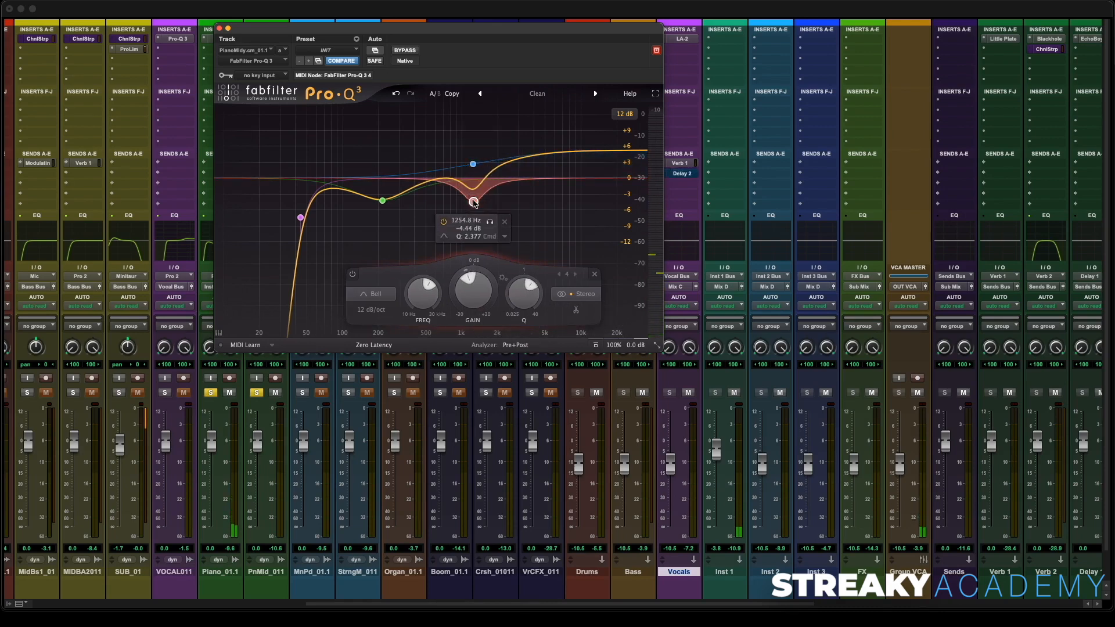
# - Replay from about 1:50 and fine-tune the piano melody bell cut to about 1248 Hz and -4.6 dB, then close the plug-in
pyautogui.press('super+equal')
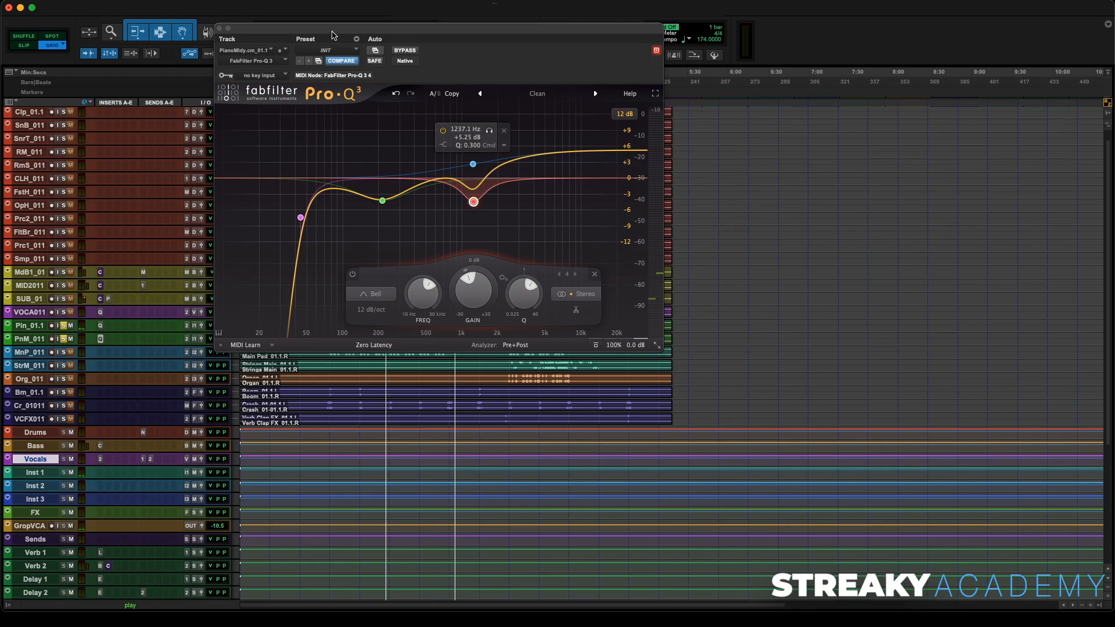
pyautogui.moveTo(334, 34); pyautogui.dragTo(662, 72)
pyautogui.press('space')
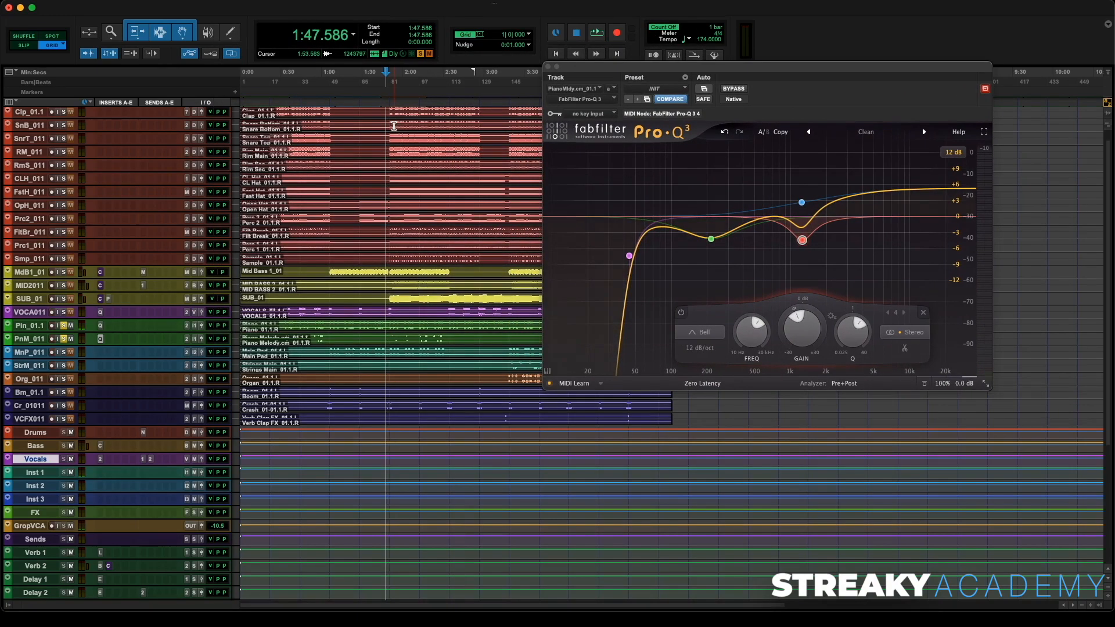
pyautogui.click(389, 106)
pyautogui.press('space')
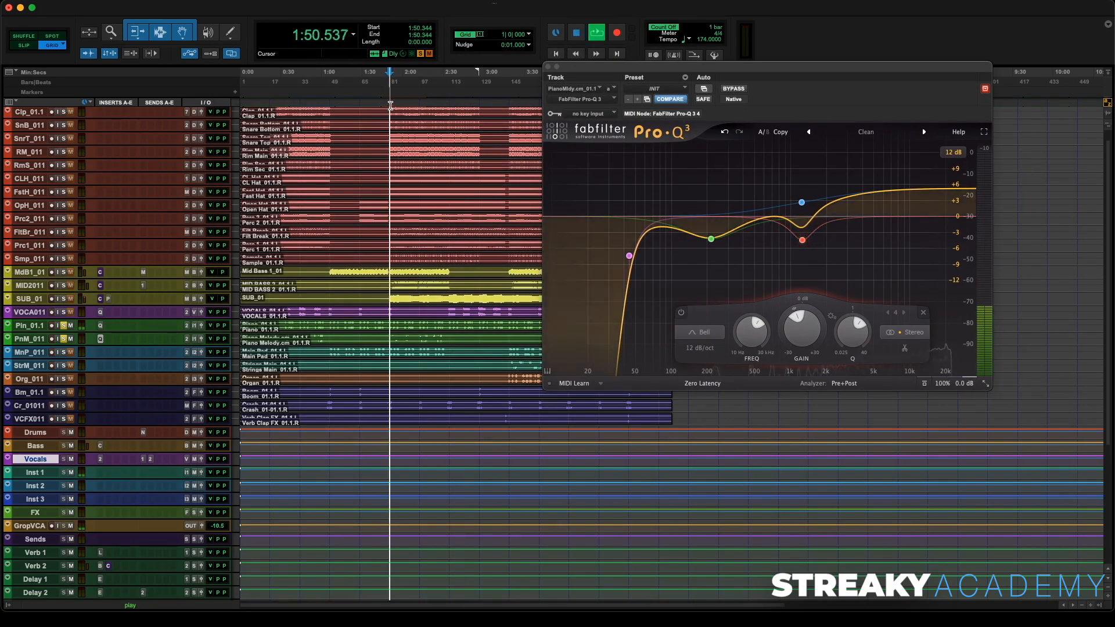
pyautogui.press('super+equal')
pyautogui.click(823, 261)
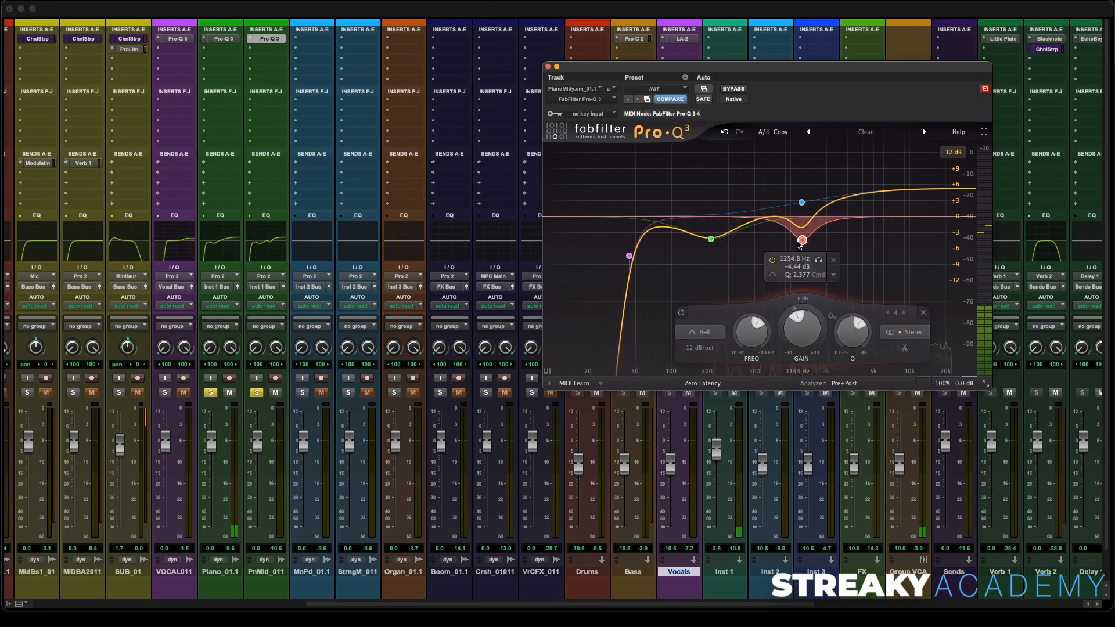
pyautogui.moveTo(801, 243); pyautogui.dragTo(800, 245)
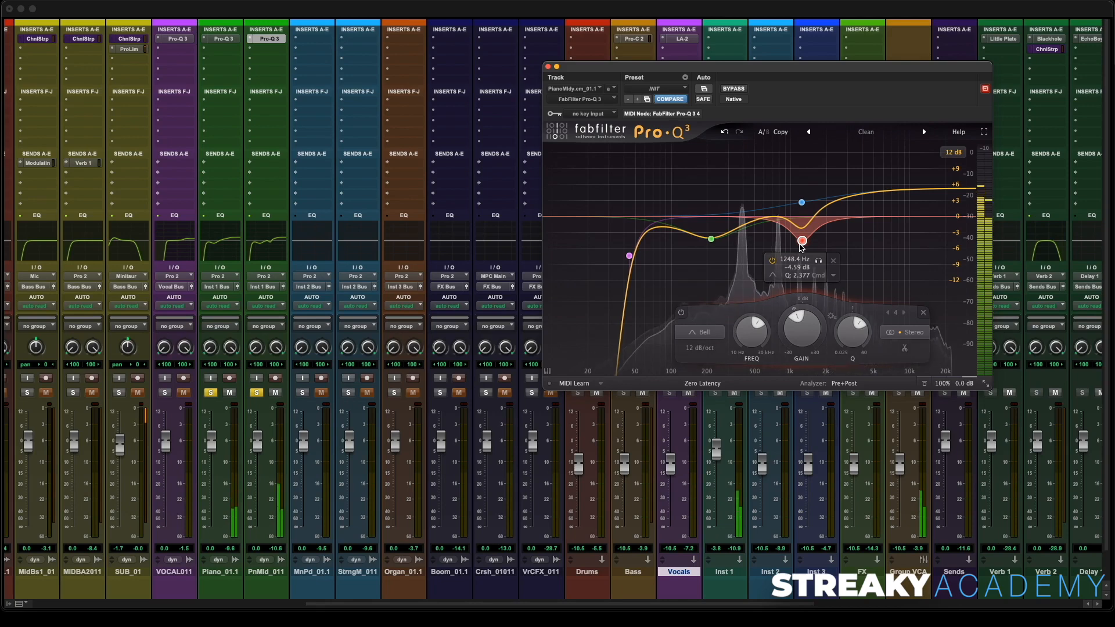
pyautogui.click(547, 67)
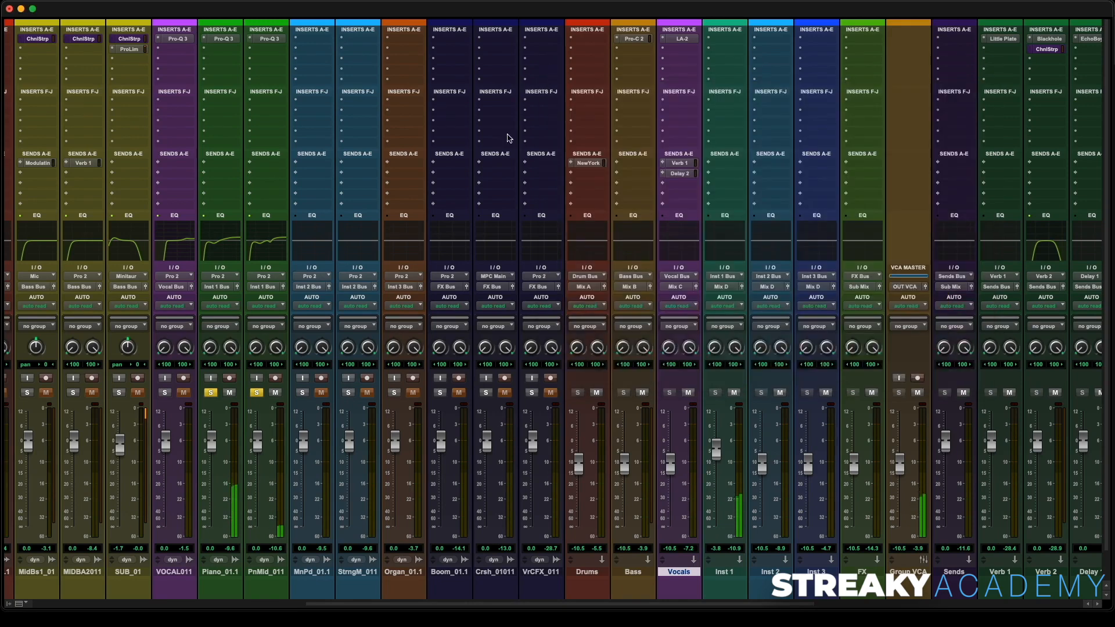
# - Unsolo both piano tracks and lower the FX bus fader to about -12.6 dB
pyautogui.click(207, 393)
pyautogui.click(253, 393)
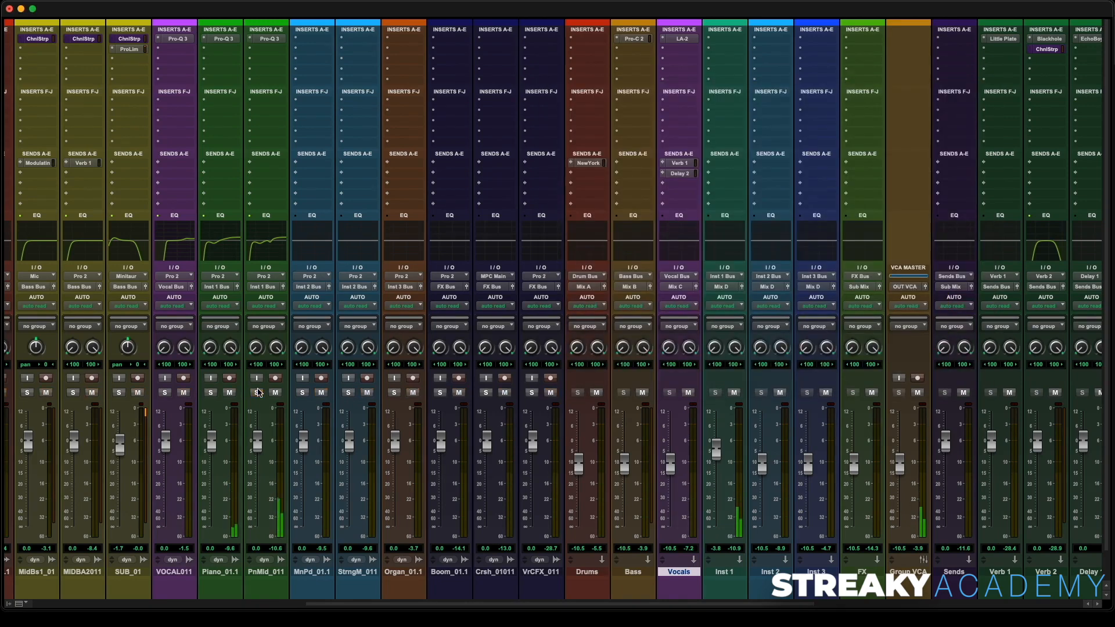
pyautogui.hscroll(10, 538, 380)
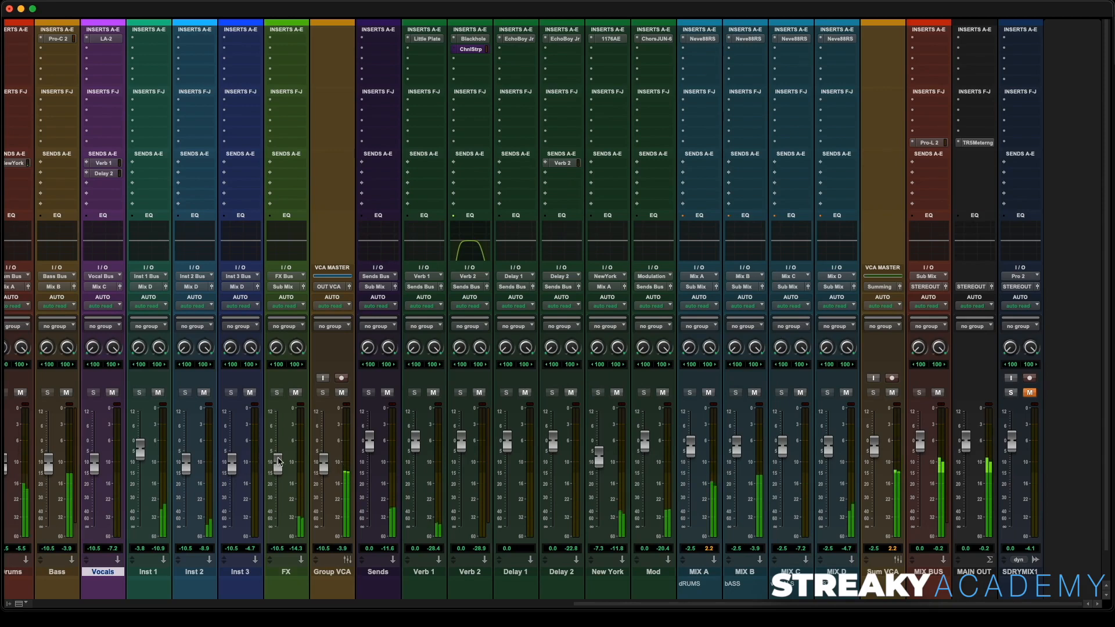
pyautogui.moveTo(278, 464); pyautogui.dragTo(277, 469)
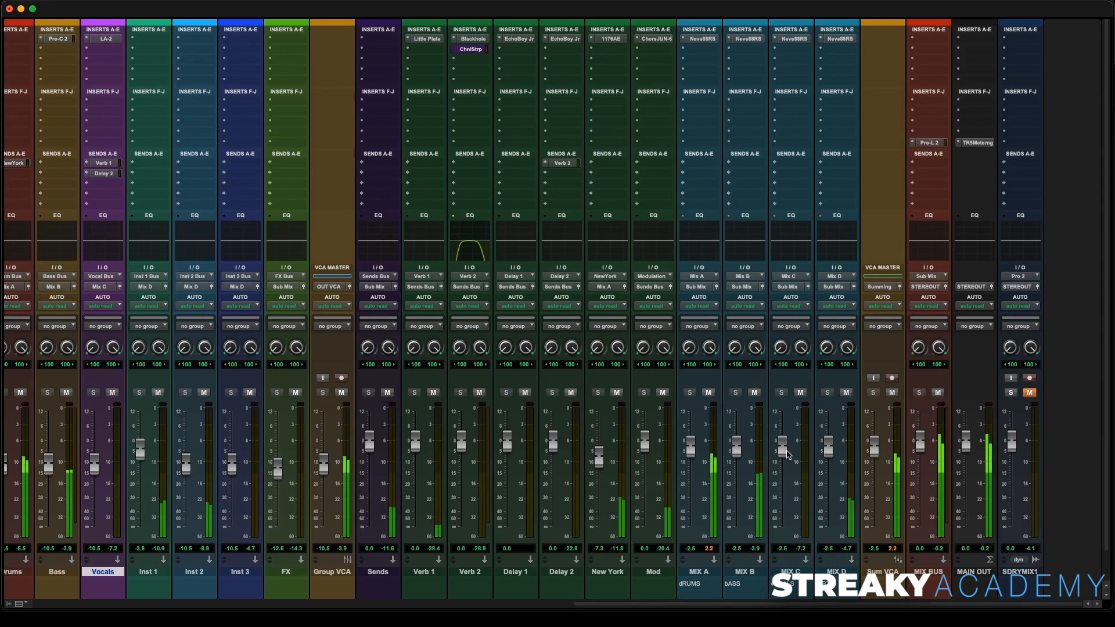
# - Add a Verb 2 send to the Inst 1 bus and set the send level to about -20 dB
pyautogui.hscroll(-2, 345, 376)
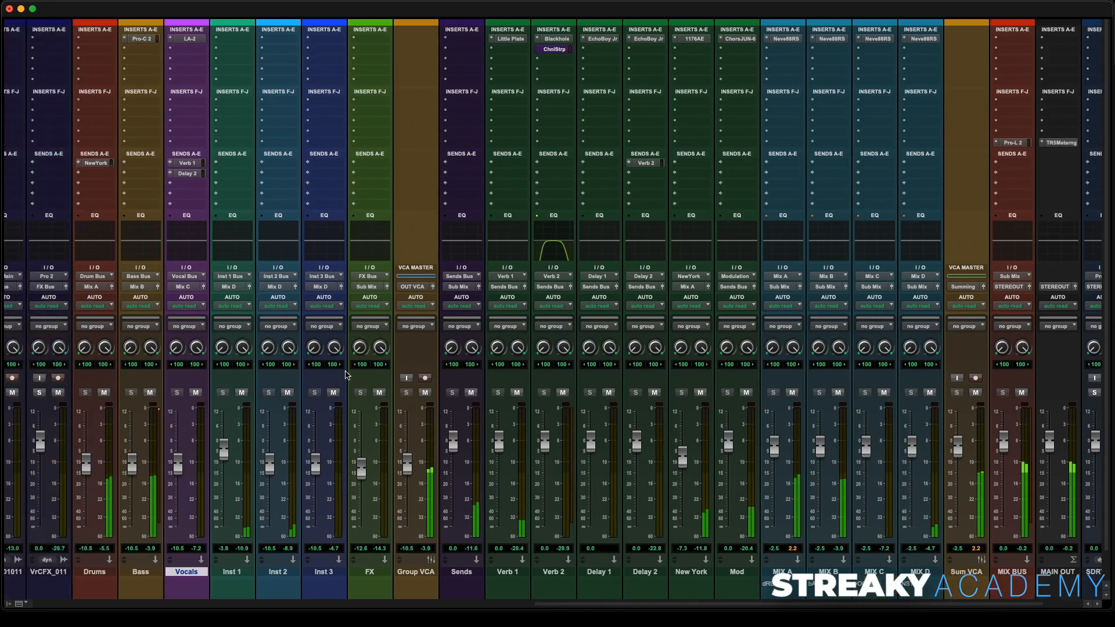
pyautogui.hscroll(-3, 310, 356)
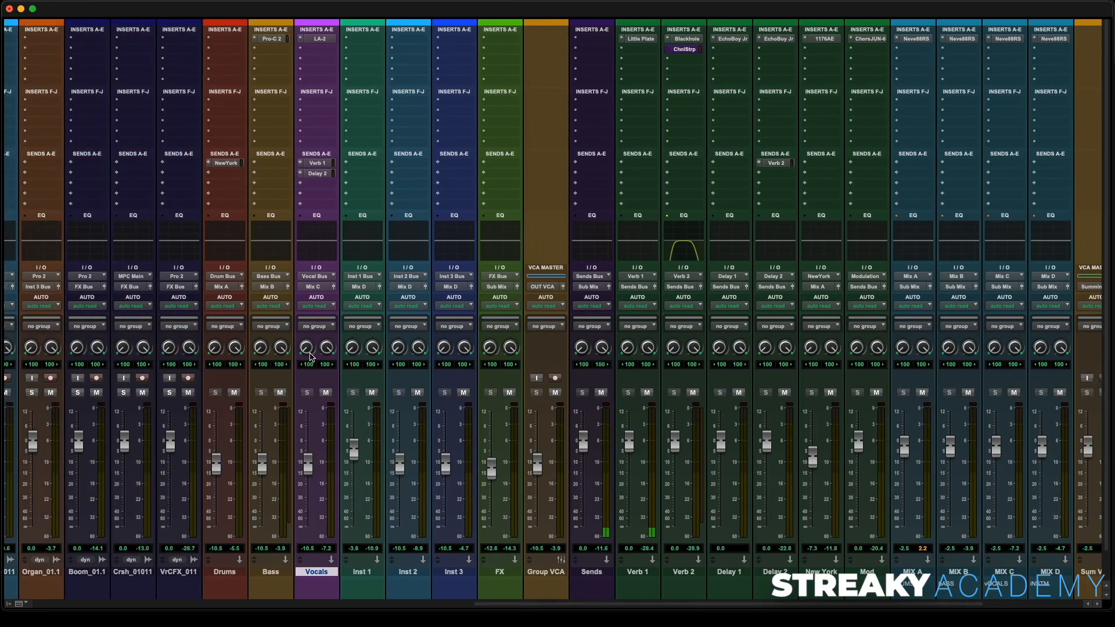
pyautogui.click(359, 166)
pyautogui.moveTo(368, 174)
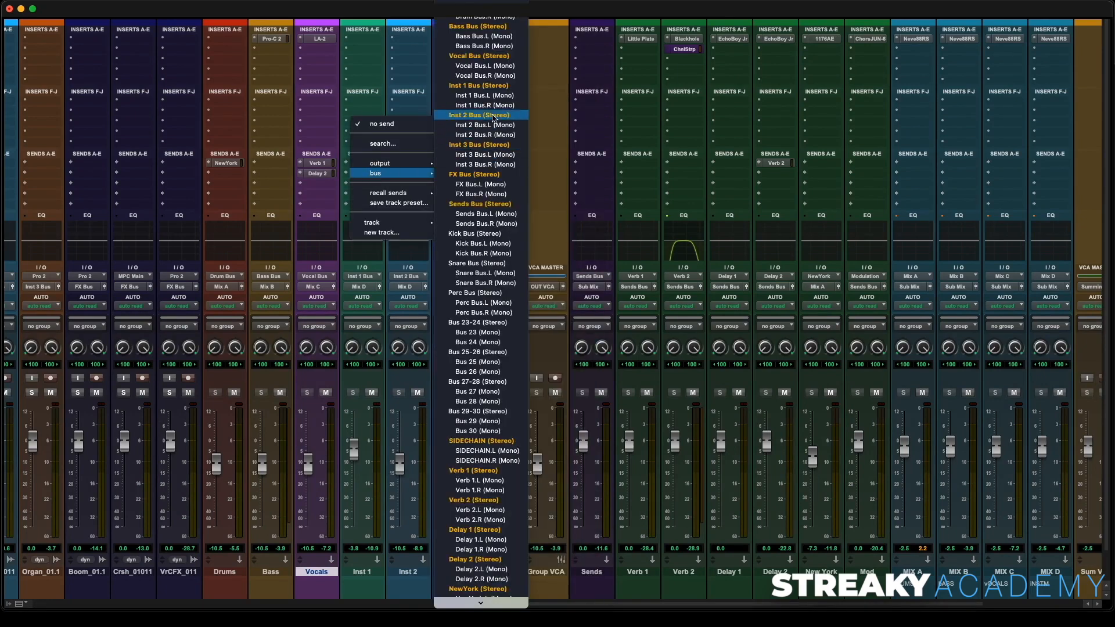
pyautogui.click(497, 501)
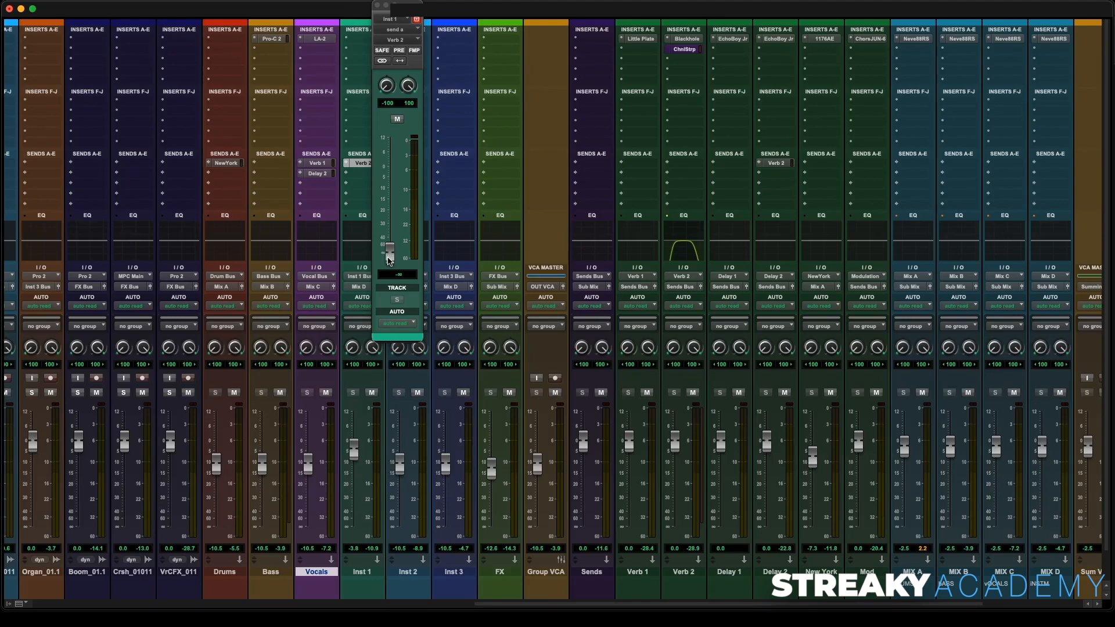
pyautogui.moveTo(389, 261); pyautogui.dragTo(395, 218)
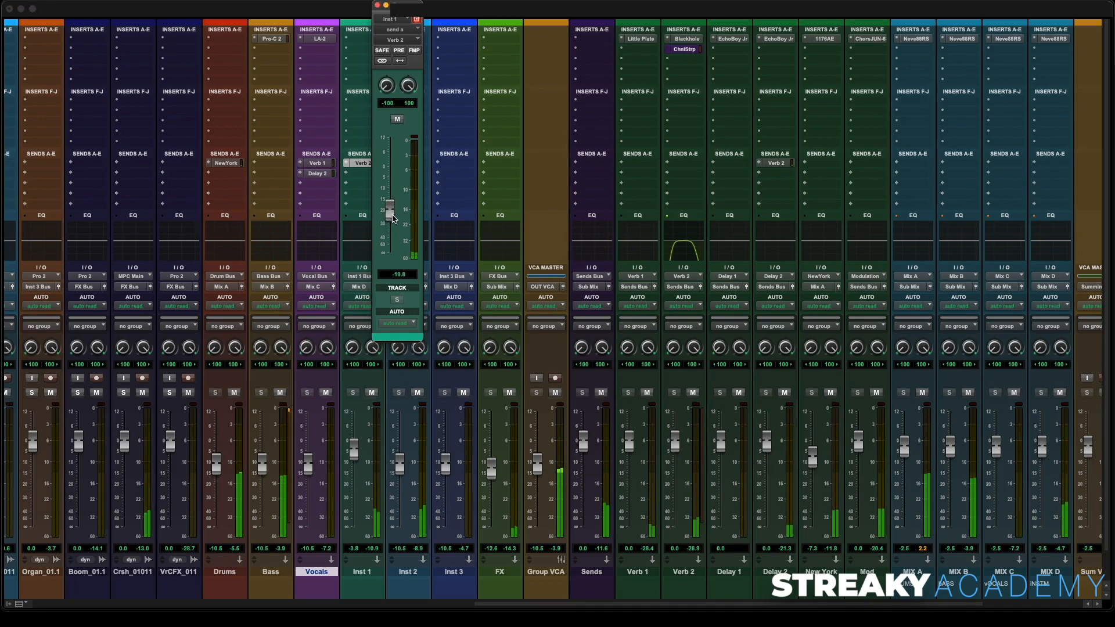
pyautogui.moveTo(393, 218); pyautogui.dragTo(394, 220)
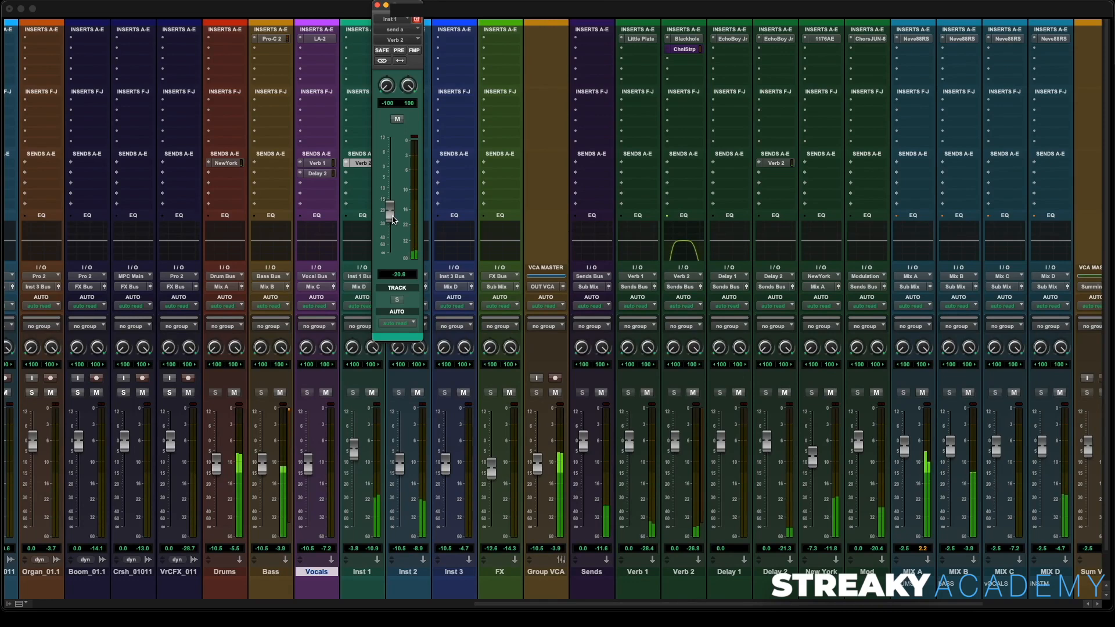
pyautogui.click(378, 5)
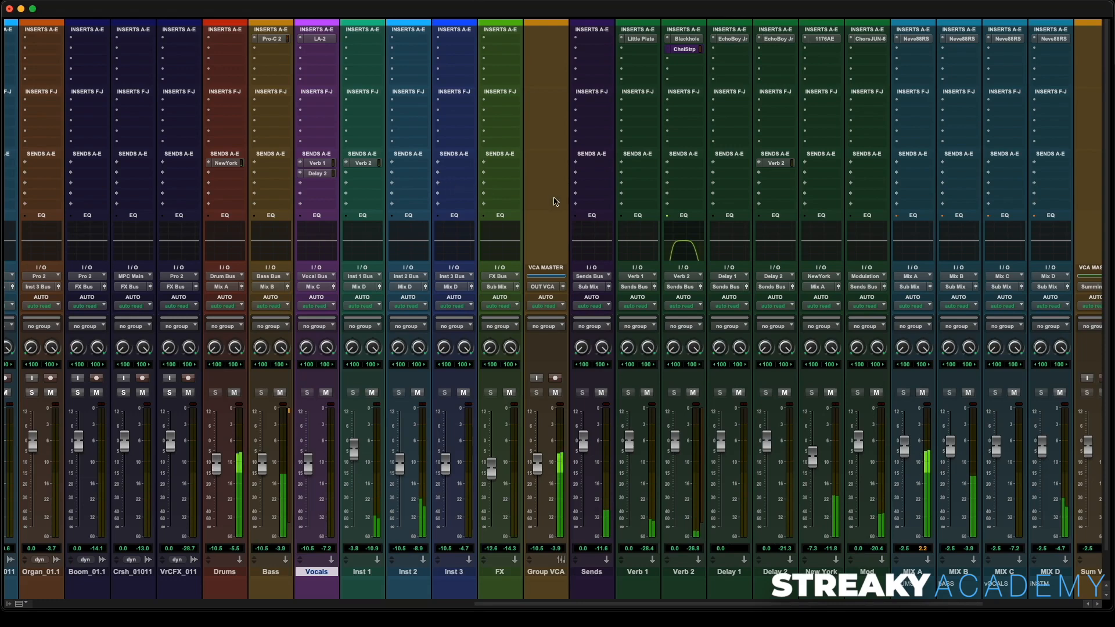
# - Compare against the SDRYMIX1 reference track by soloing and unmuting it, then mute and unsolo it again
pyautogui.hscroll(8, 636, 174)
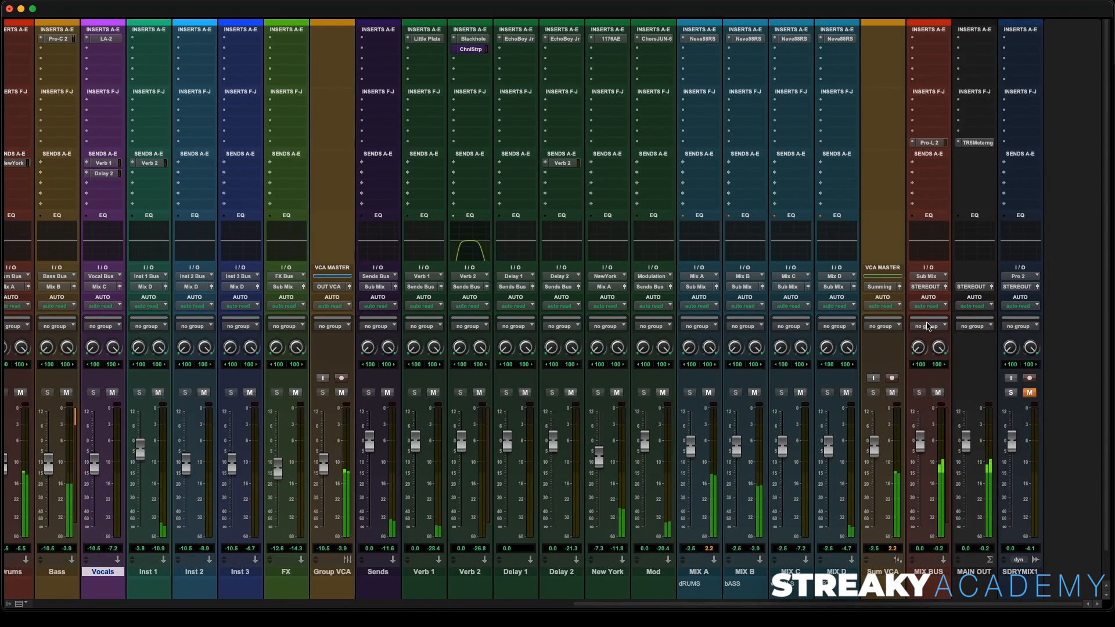
pyautogui.click(1011, 393)
pyautogui.click(1030, 393)
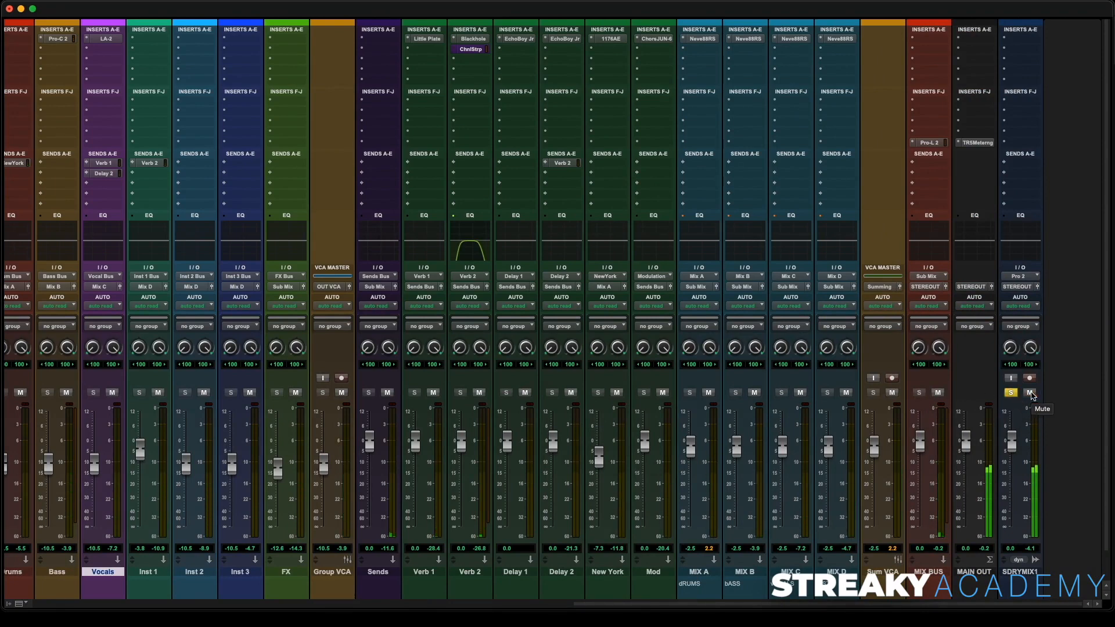
pyautogui.click(1029, 392)
pyautogui.click(1011, 392)
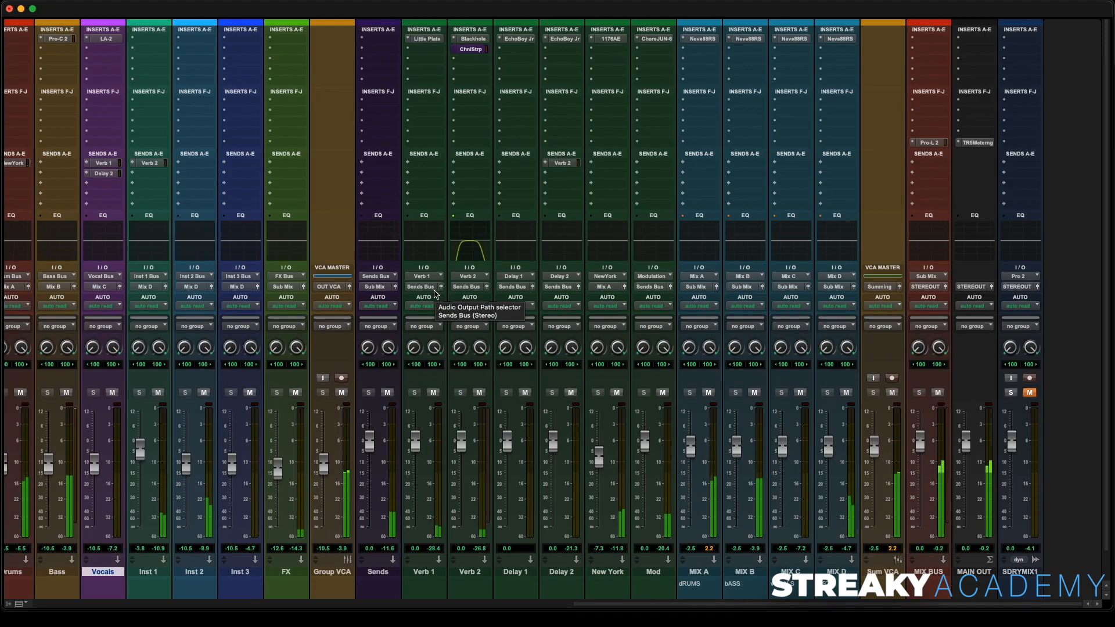
# - Copy the LA-2 compressor from the Vocals insert onto the Inst 1 bus
pyautogui.hscroll(-6, 436, 293)
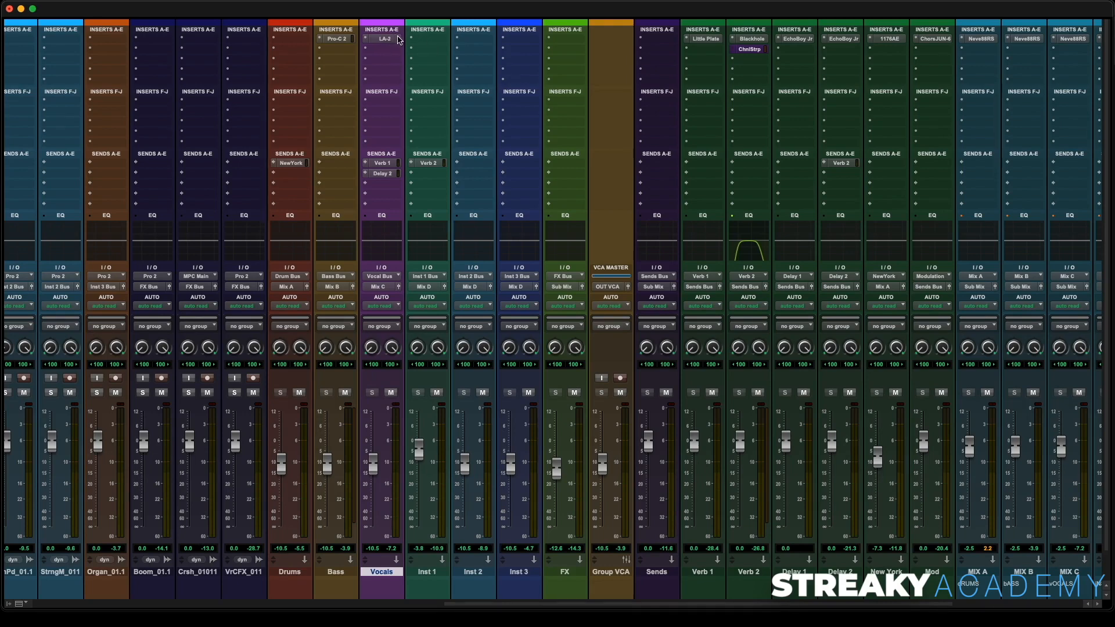
pyautogui.moveTo(425, 41); pyautogui.dragTo(437, 43)
# - Select the range from about 2:20.7 to 2:31.7 across the tracks and start playback
pyautogui.press('super+equal')
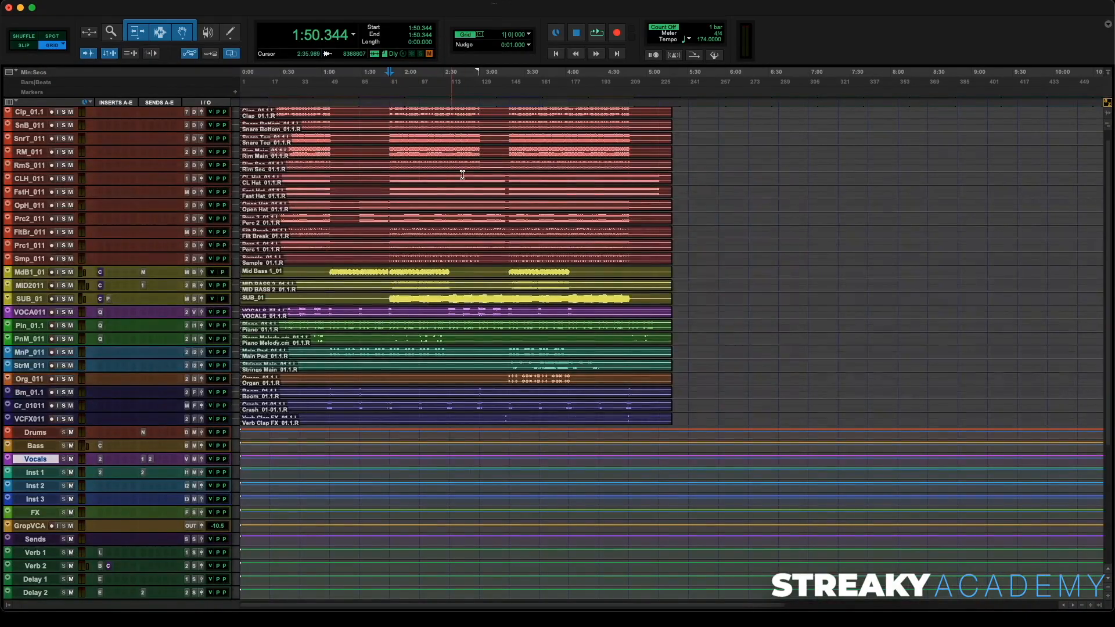
pyautogui.click(432, 104)
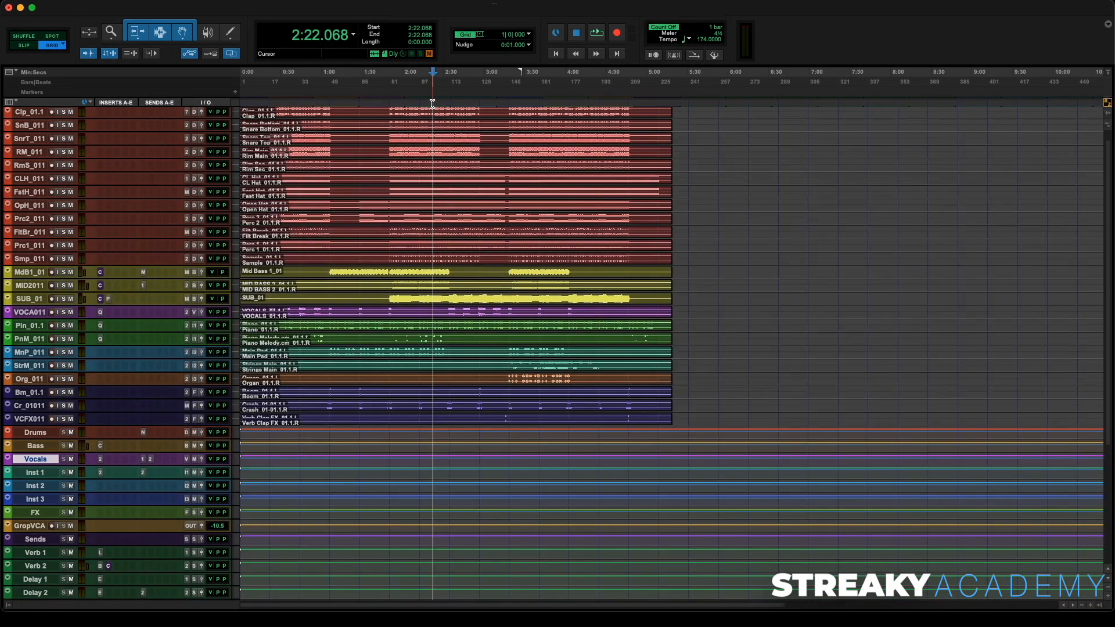
pyautogui.press('super+bracketright')
pyautogui.press('super+bracketright')
pyautogui.press('super+bracketright')
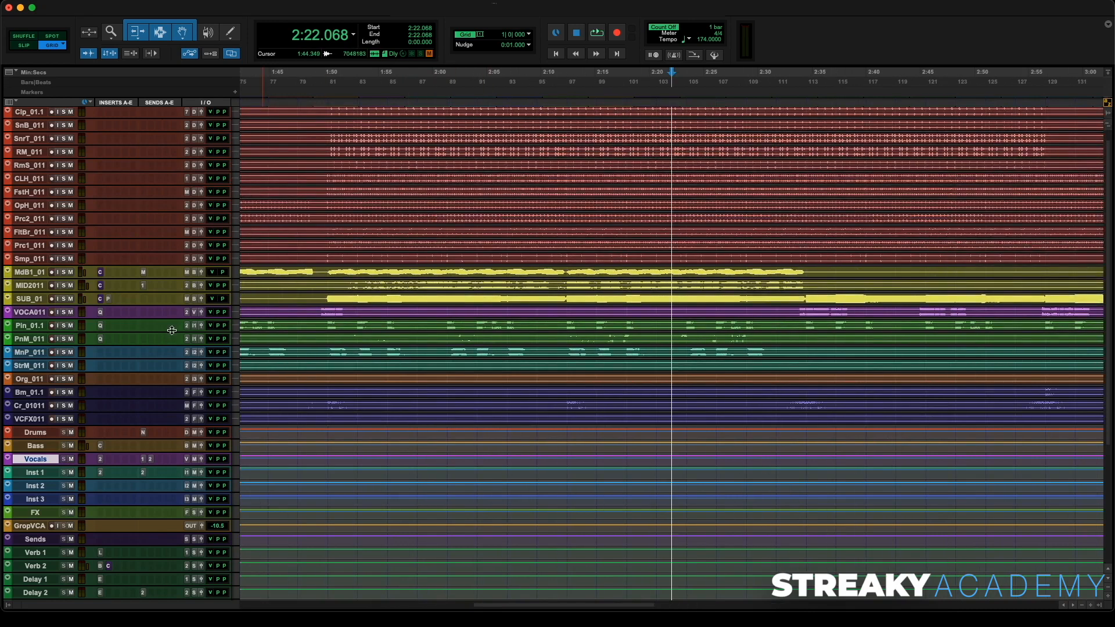
pyautogui.press('super+alt+bracketright')
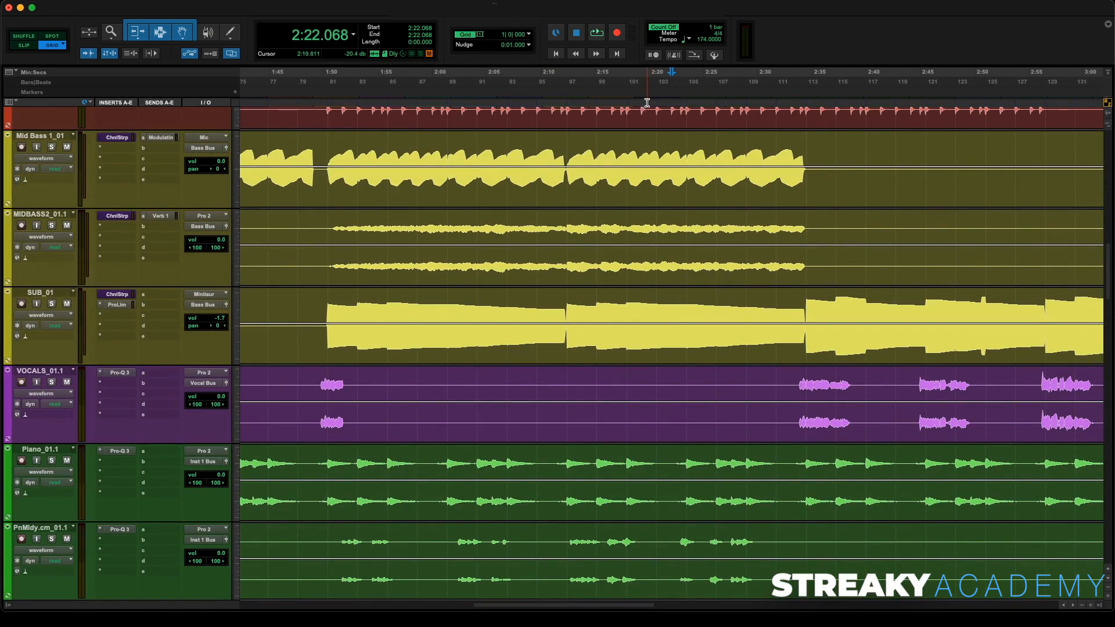
pyautogui.moveTo(657, 114); pyautogui.dragTo(776, 119)
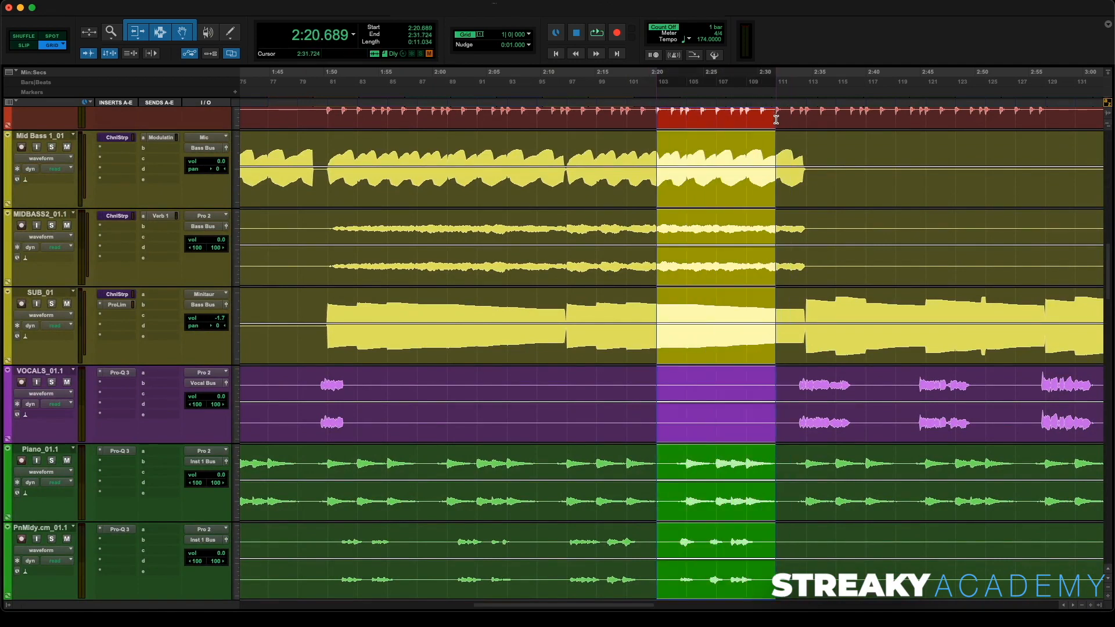
pyautogui.press('space')
# - Open the LA-2 on the Inst 1 bus, adjust its gain and peak reduction, and close it
pyautogui.press('super+equal')
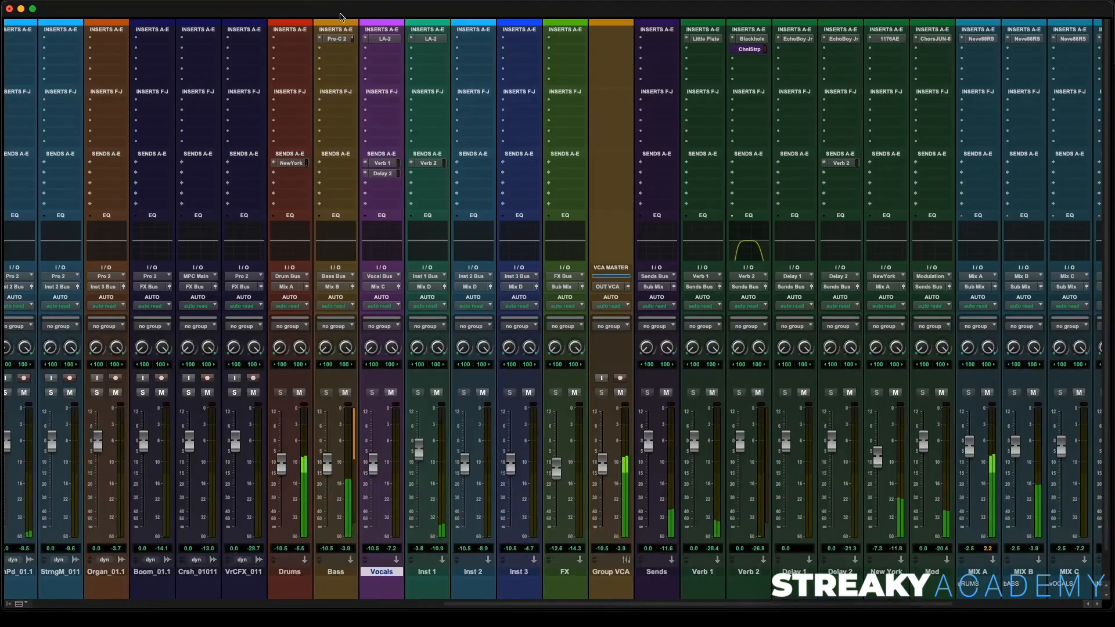
pyautogui.click(430, 39)
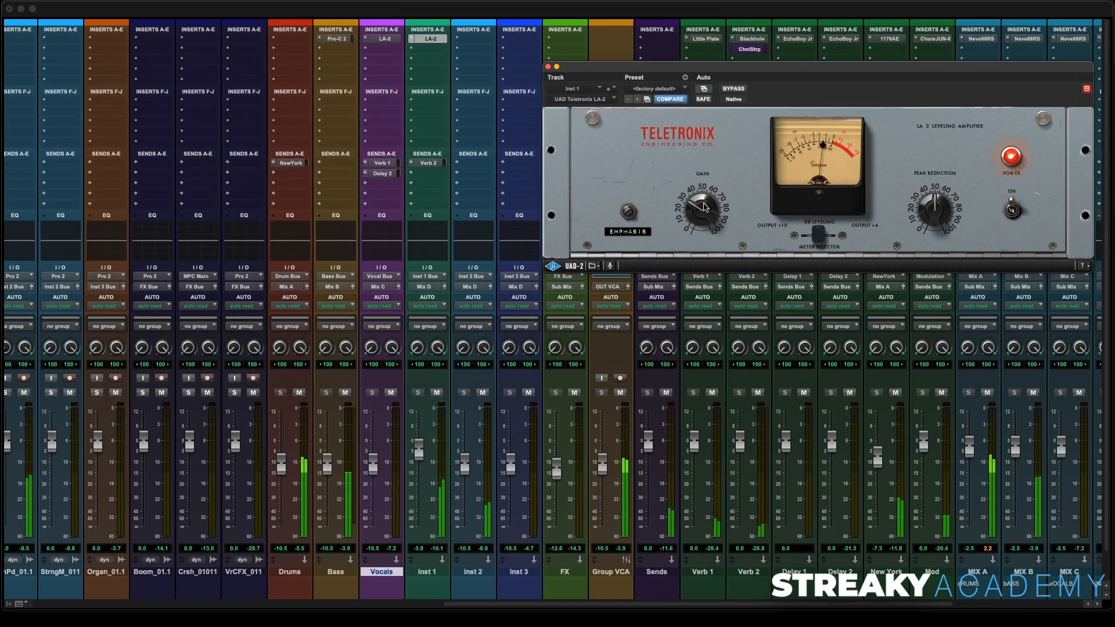
pyautogui.moveTo(704, 208); pyautogui.dragTo(698, 215)
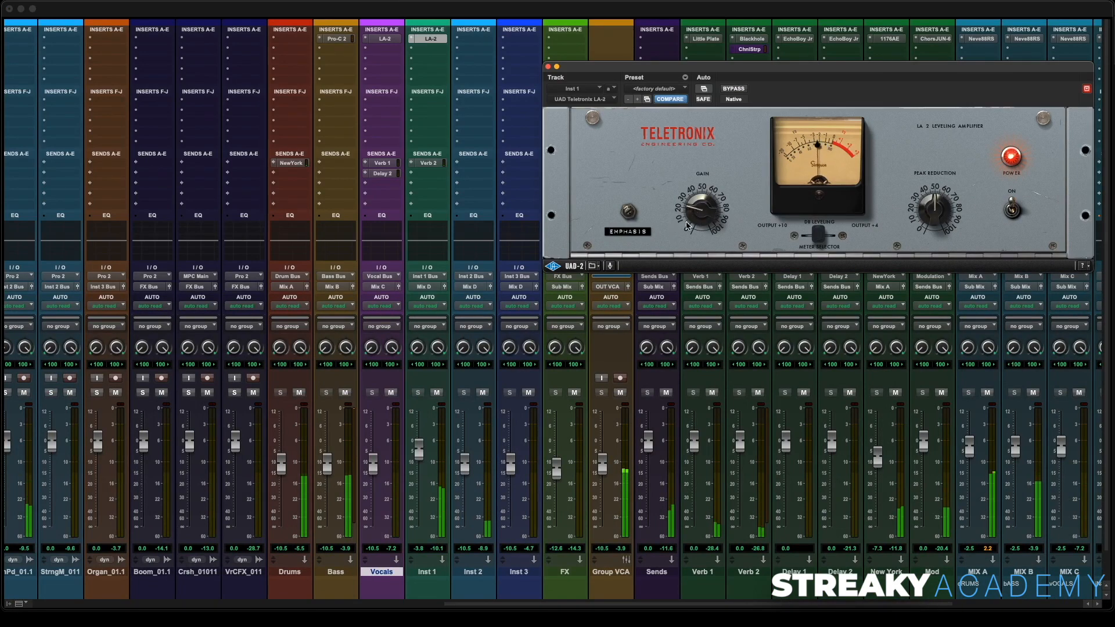
pyautogui.moveTo(942, 213); pyautogui.dragTo(943, 196)
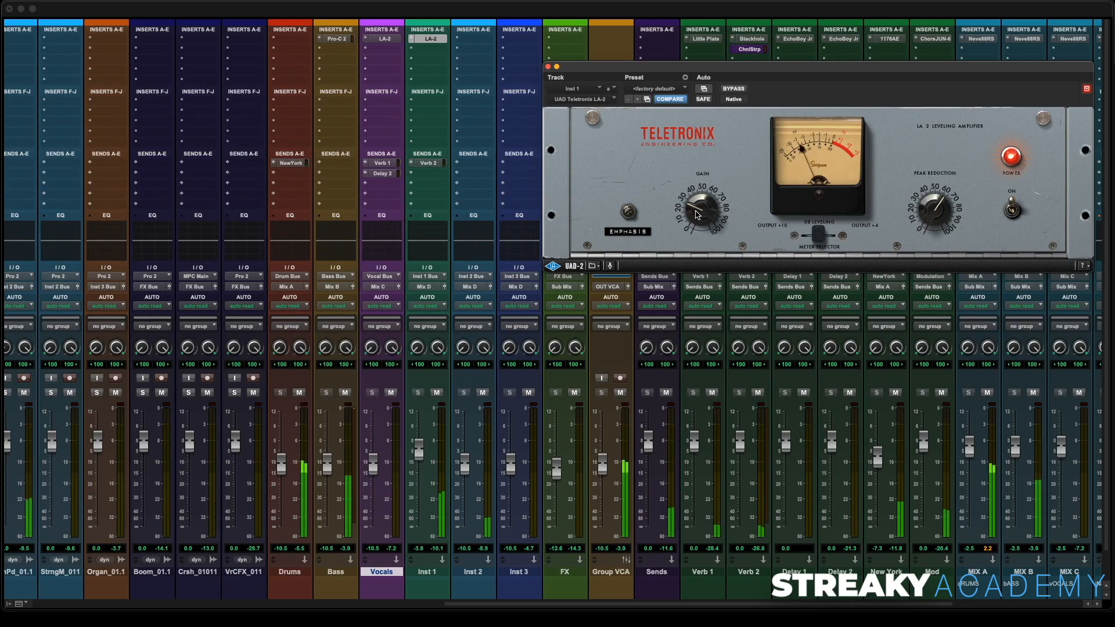
pyautogui.click(548, 68)
# - Separate a short piano melody clip from about 2:27.2 to 2:30.1 and set its clip gain to about -0.9 dB
pyautogui.press('super+equal')
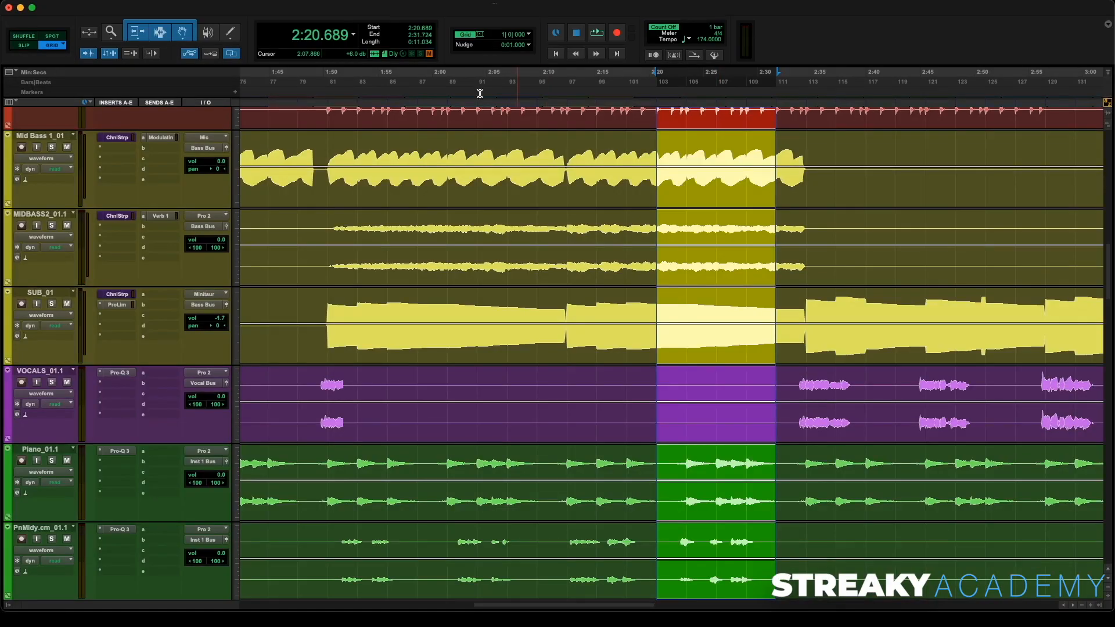
pyautogui.scroll(-5, 771, 409)
pyautogui.click(735, 342)
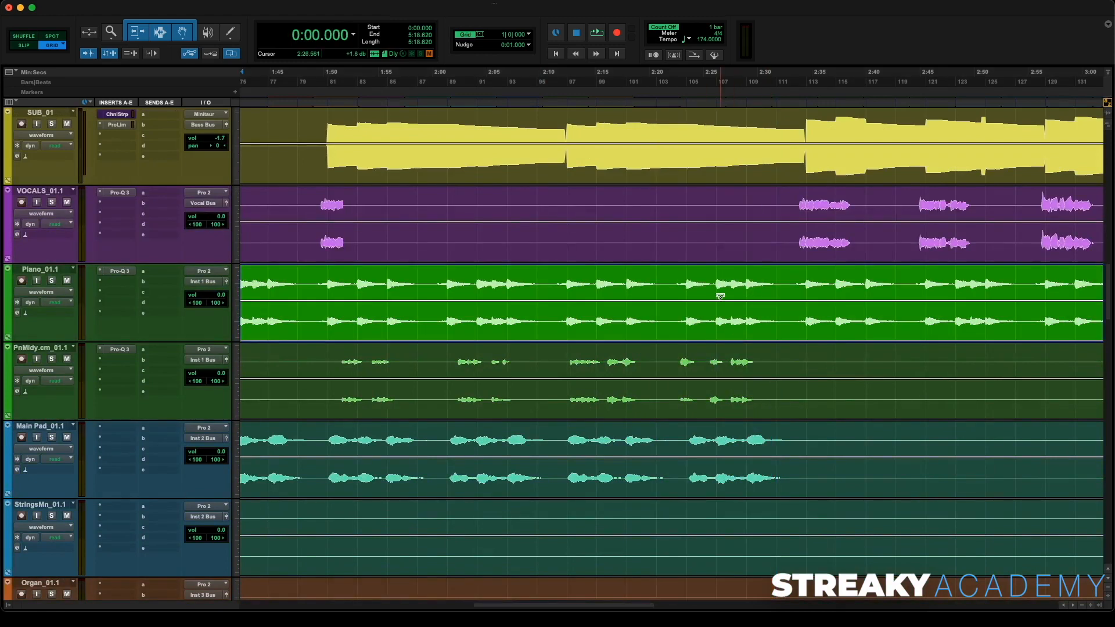
pyautogui.moveTo(727, 359); pyautogui.dragTo(759, 365)
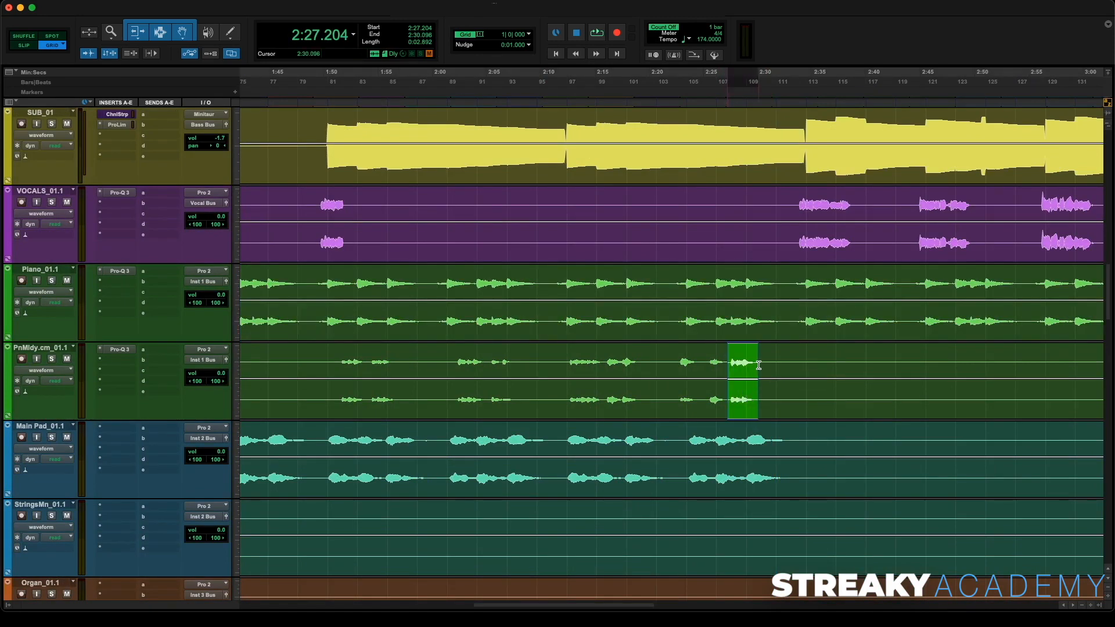
pyautogui.press('super+e')
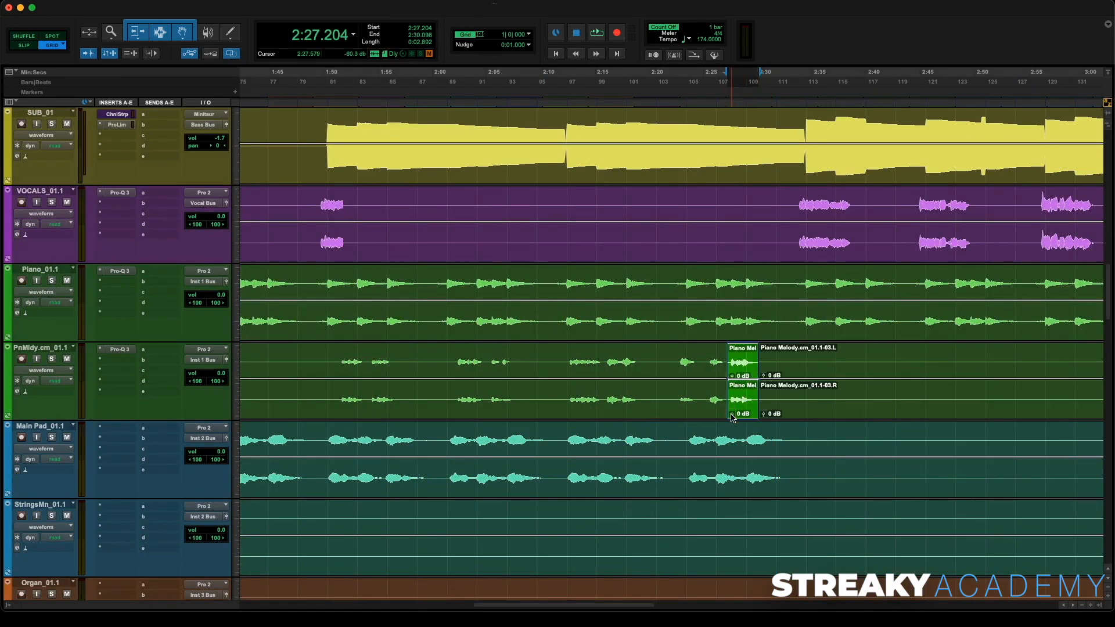
pyautogui.moveTo(731, 417); pyautogui.dragTo(732, 419)
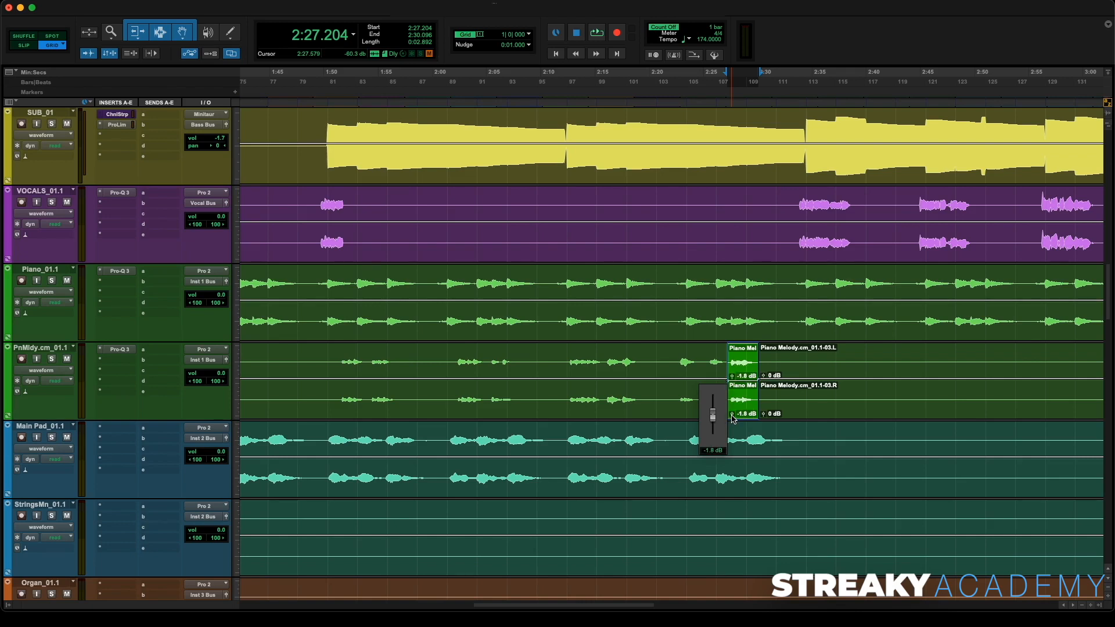
pyautogui.moveTo(732, 416); pyautogui.dragTo(731, 415)
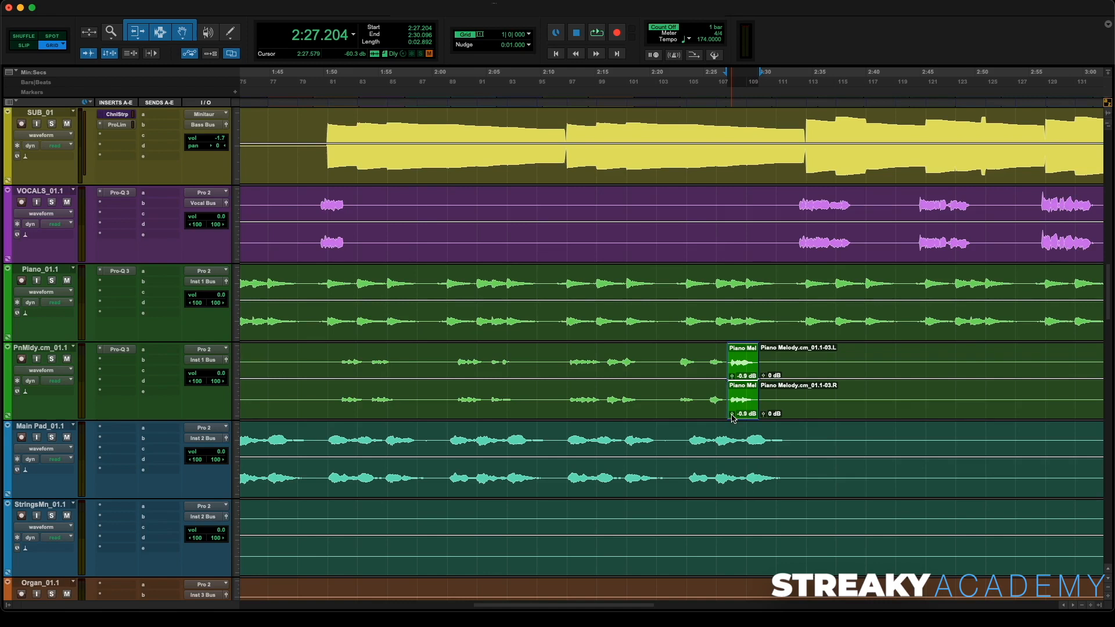
# - Replay from about 2:25 and set the separated clip's gain to about -1.8 dB
pyautogui.click(697, 111)
pyautogui.press('space')
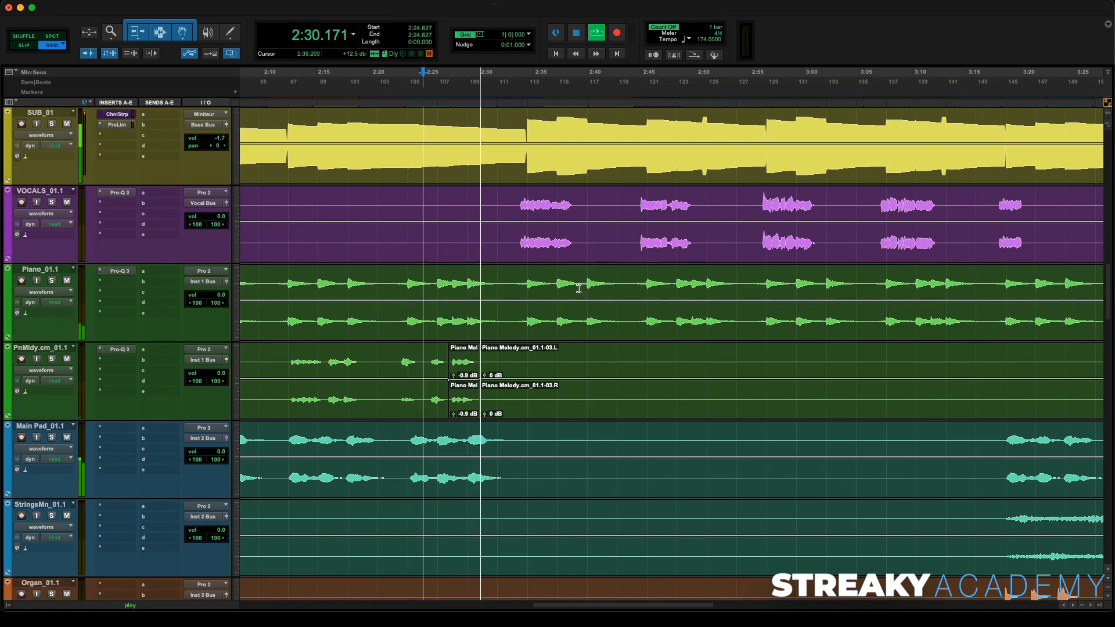
pyautogui.press('space')
pyautogui.moveTo(453, 414); pyautogui.dragTo(454, 417)
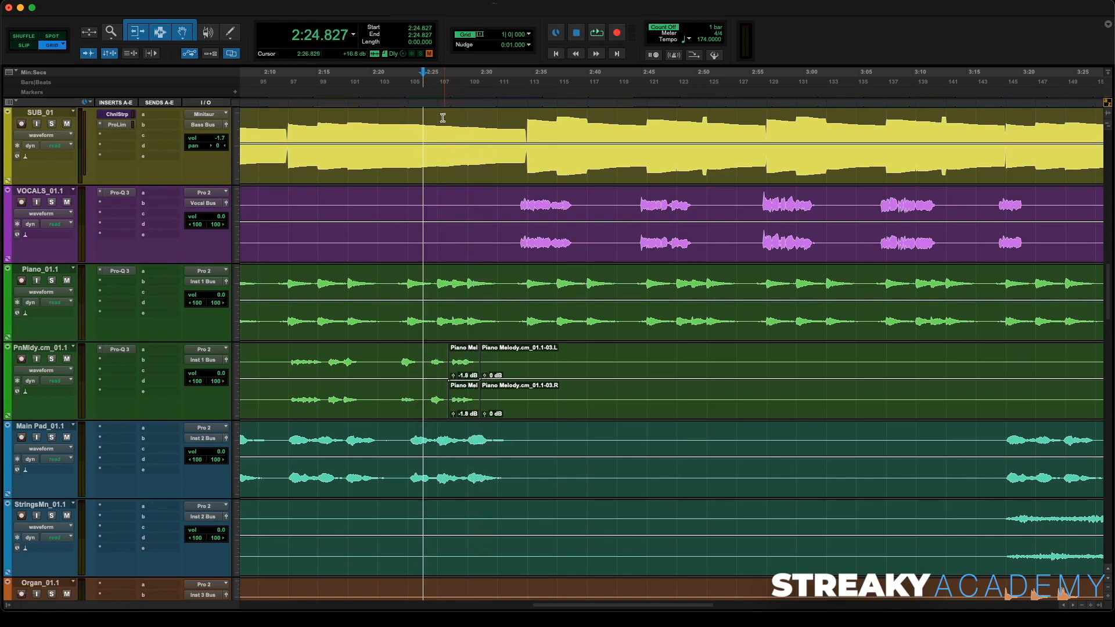
# - Replay from about 2:26 to review the piano melody clip gain change
pyautogui.click(442, 101)
pyautogui.press('space')
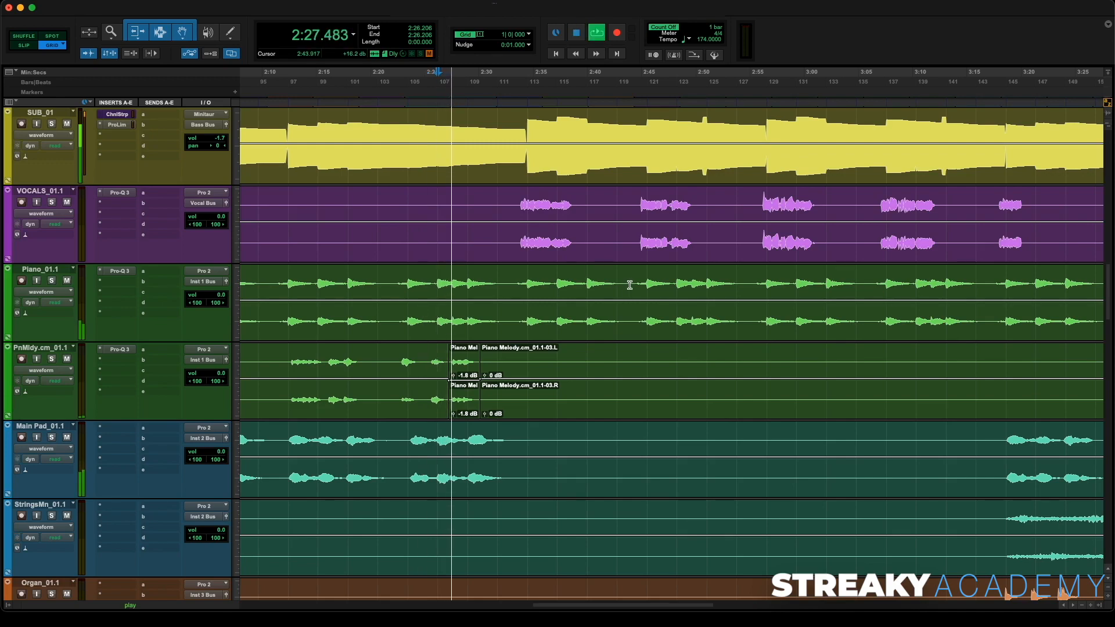
pyautogui.hscroll(8, 623, 284)
pyautogui.hscroll(1, 623, 284)
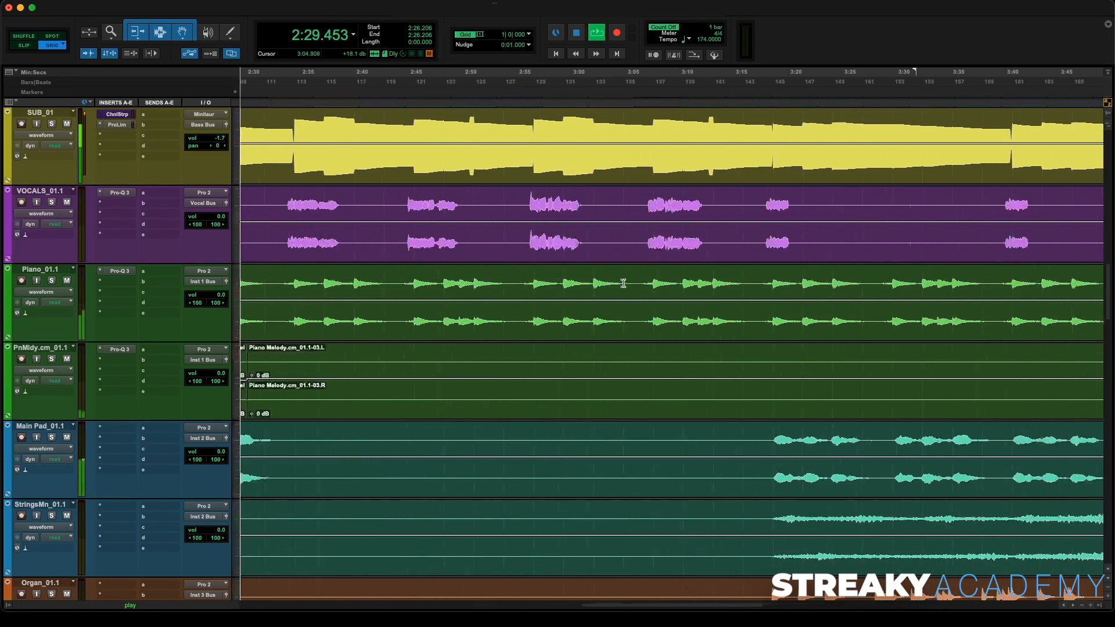
pyautogui.press('space')
pyautogui.hscroll(15, 633, 283)
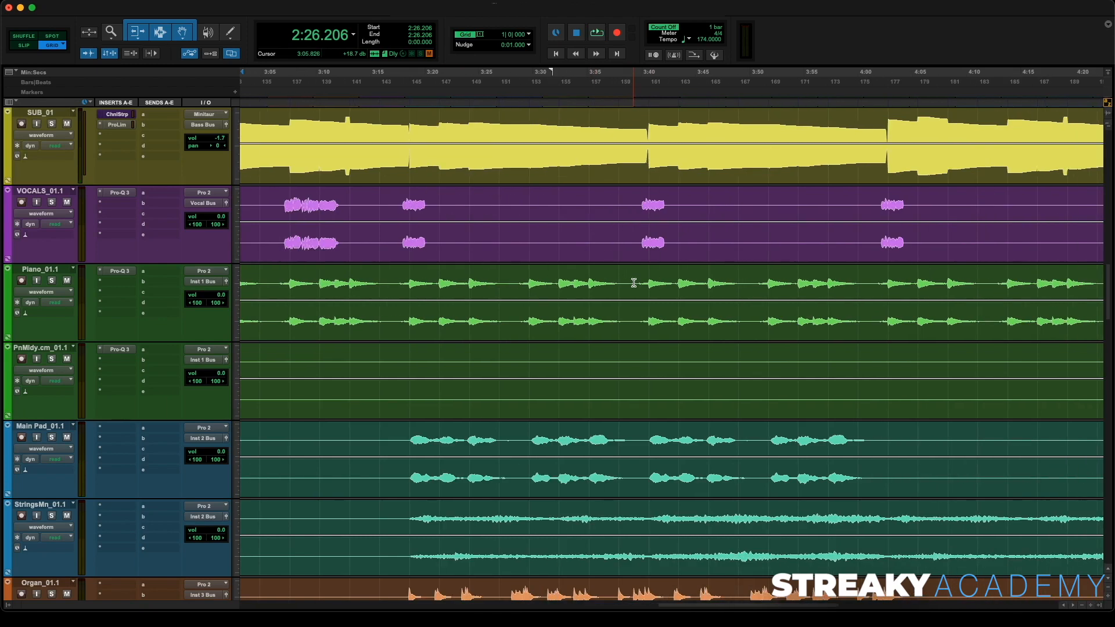
# - Separate the piano melody clip from about 0:59.0 to 1:01.8
pyautogui.press('r')
pyautogui.press('r')
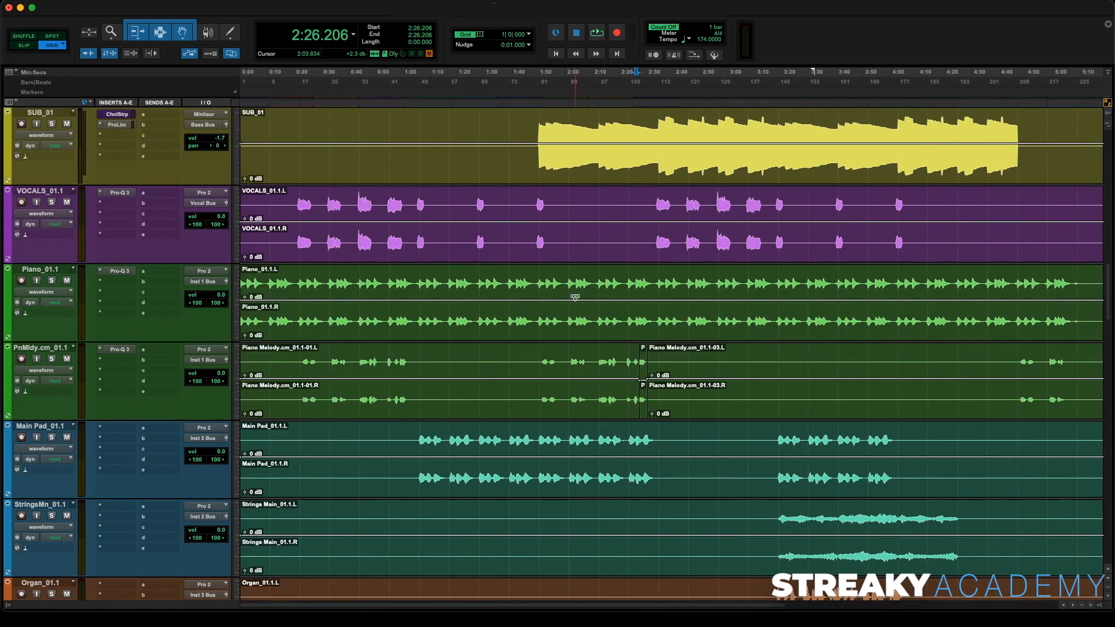
pyautogui.click(398, 358)
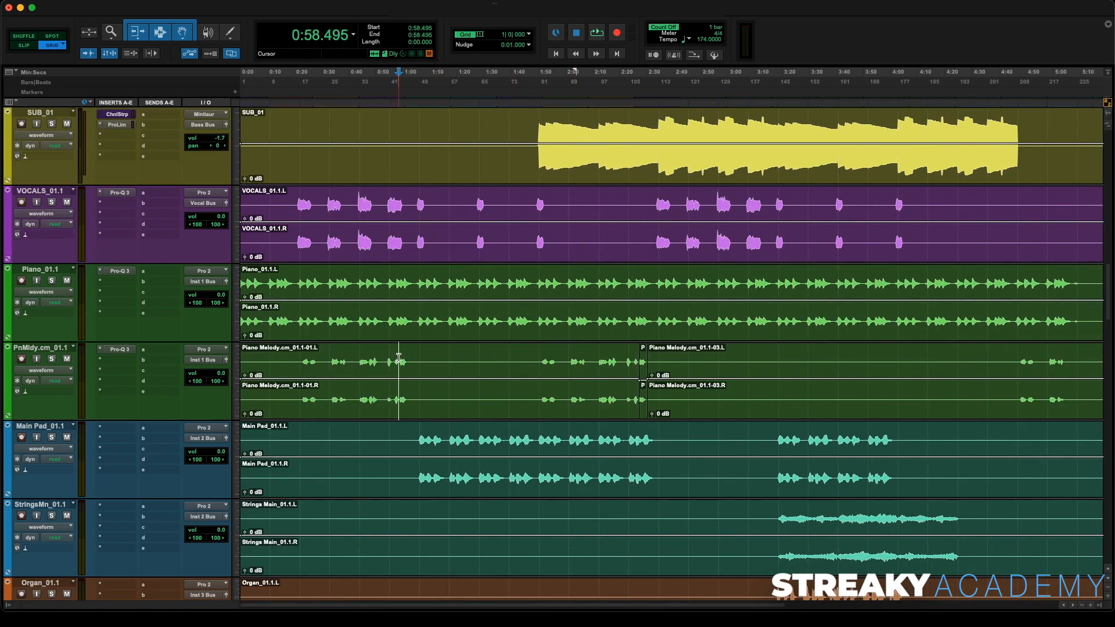
pyautogui.press('t')
pyautogui.press('t')
pyautogui.press('t')
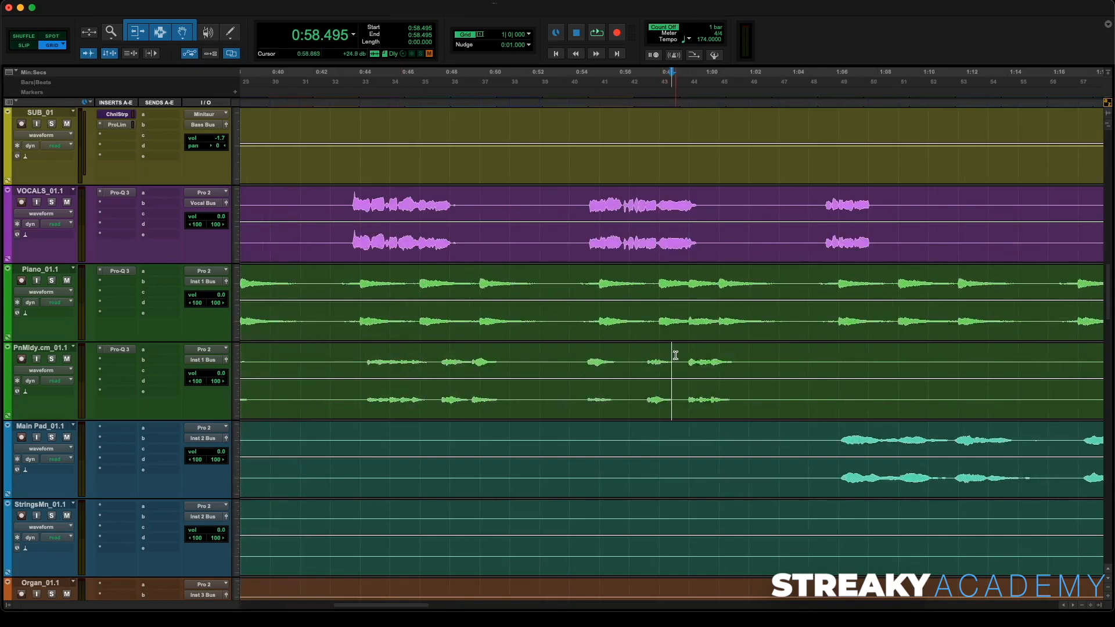
pyautogui.moveTo(676, 355); pyautogui.dragTo(747, 357)
pyautogui.moveTo(683, 356); pyautogui.dragTo(744, 357)
pyautogui.press('super+e')
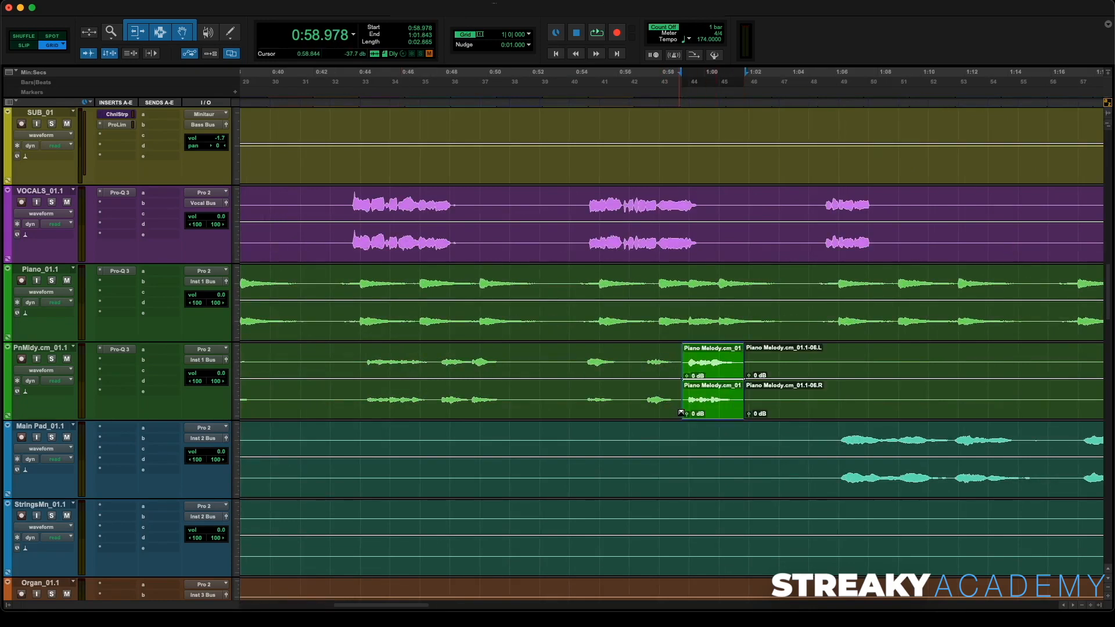
# - Set the separated piano melody clip's gain to about -1.8 dB
pyautogui.moveTo(687, 414); pyautogui.dragTo(687, 416)
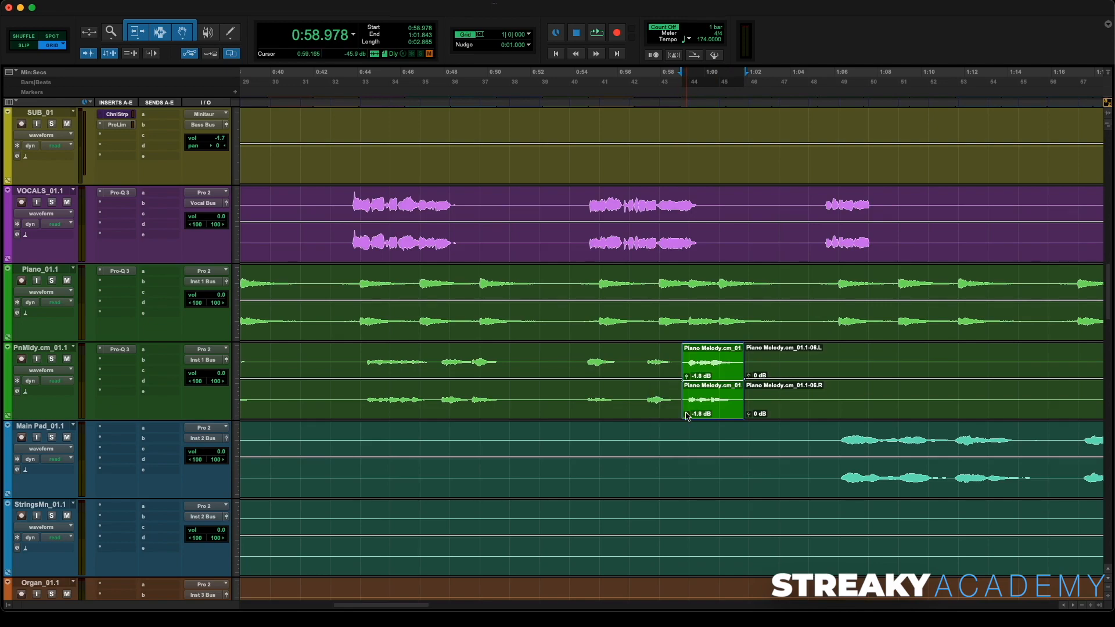
pyautogui.hscroll(15, 825, 349)
pyautogui.hscroll(14, 774, 346)
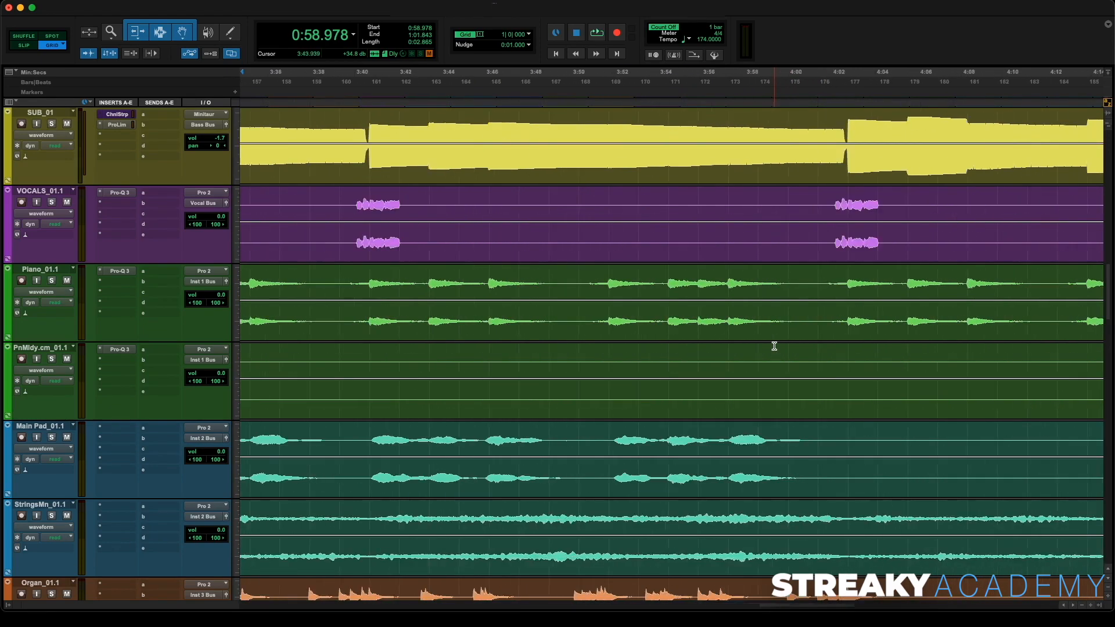
pyautogui.hscroll(-2, 581, 337)
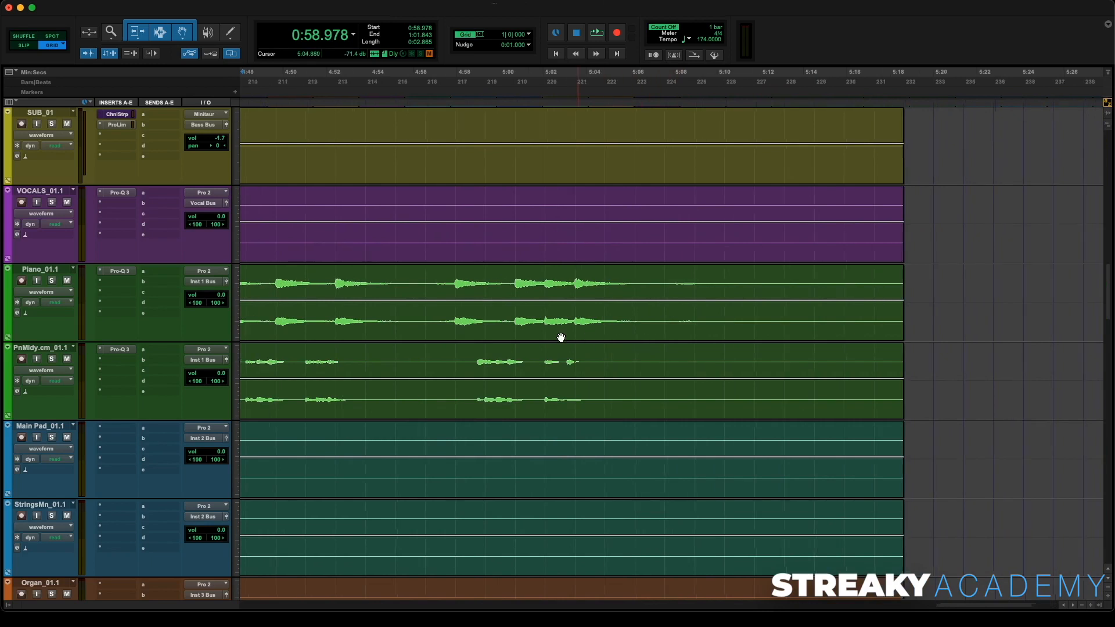
# - Play back the end of the session from about 5:02, then return to the session start
pyautogui.click(628, 101)
pyautogui.press('space')
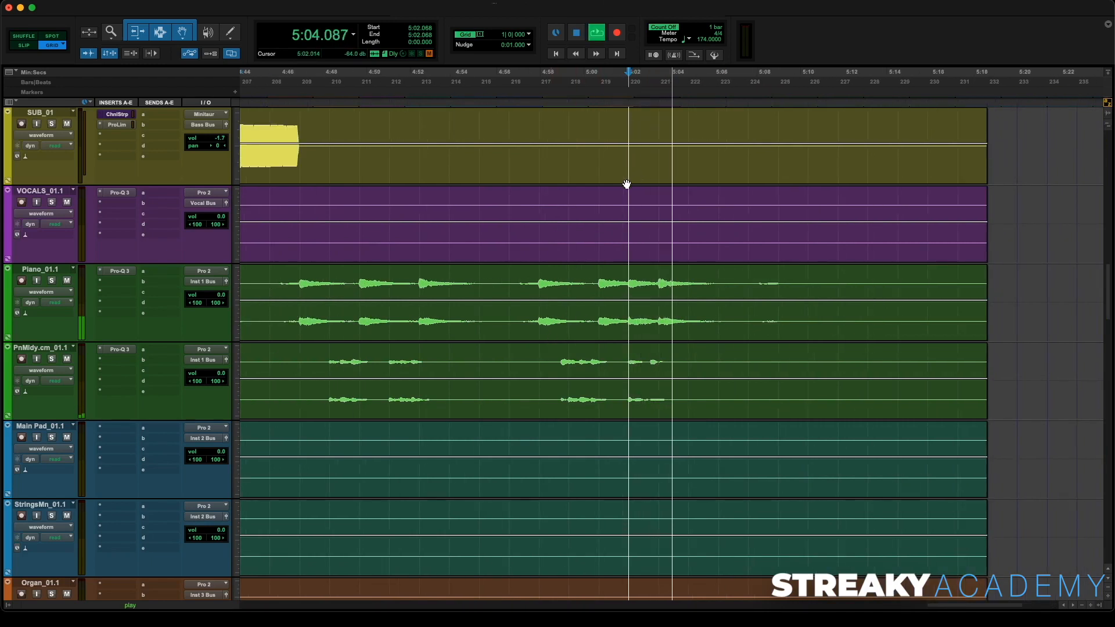
pyautogui.scroll(-4, 626, 184)
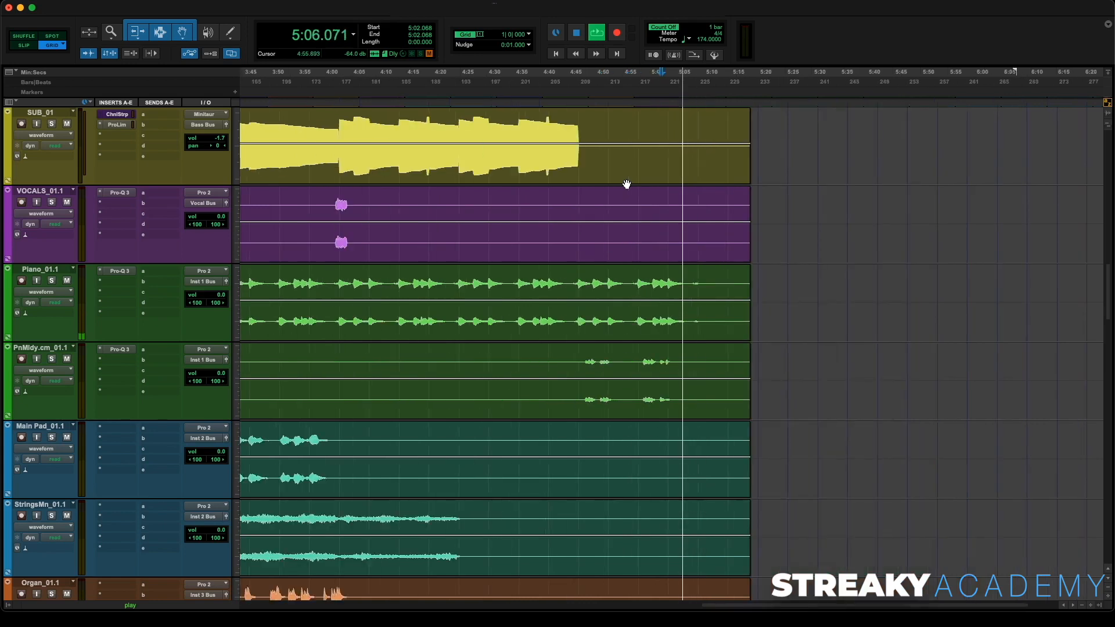
pyautogui.press('space')
pyautogui.press('Return')
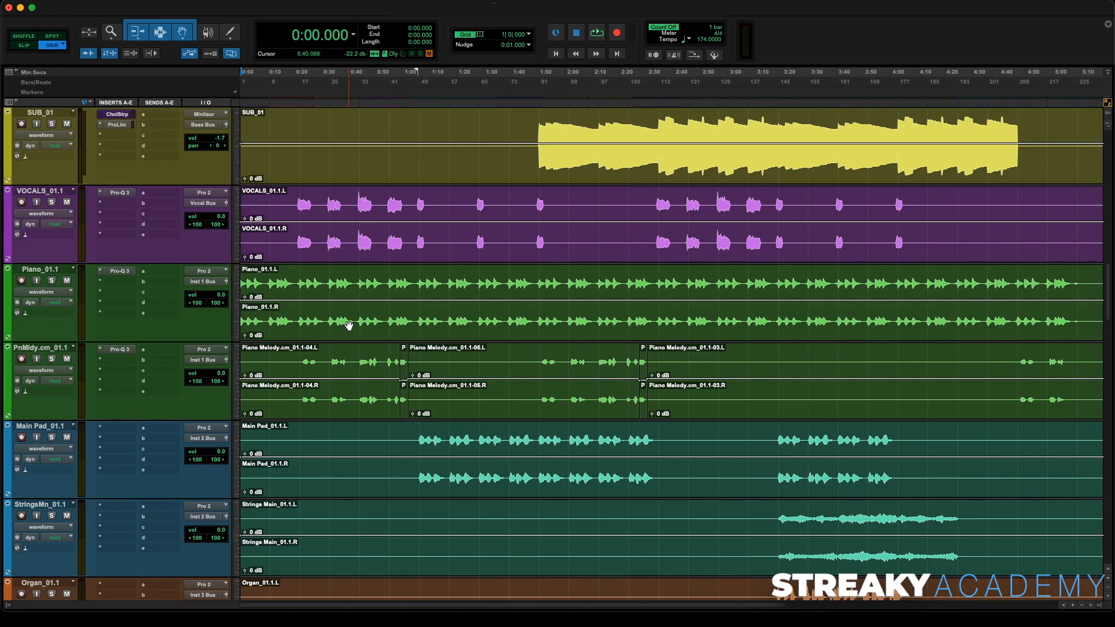
# - Start playback of the arrangement from about 1:03
pyautogui.scroll(-5, 348, 324)
pyautogui.scroll(3, 349, 322)
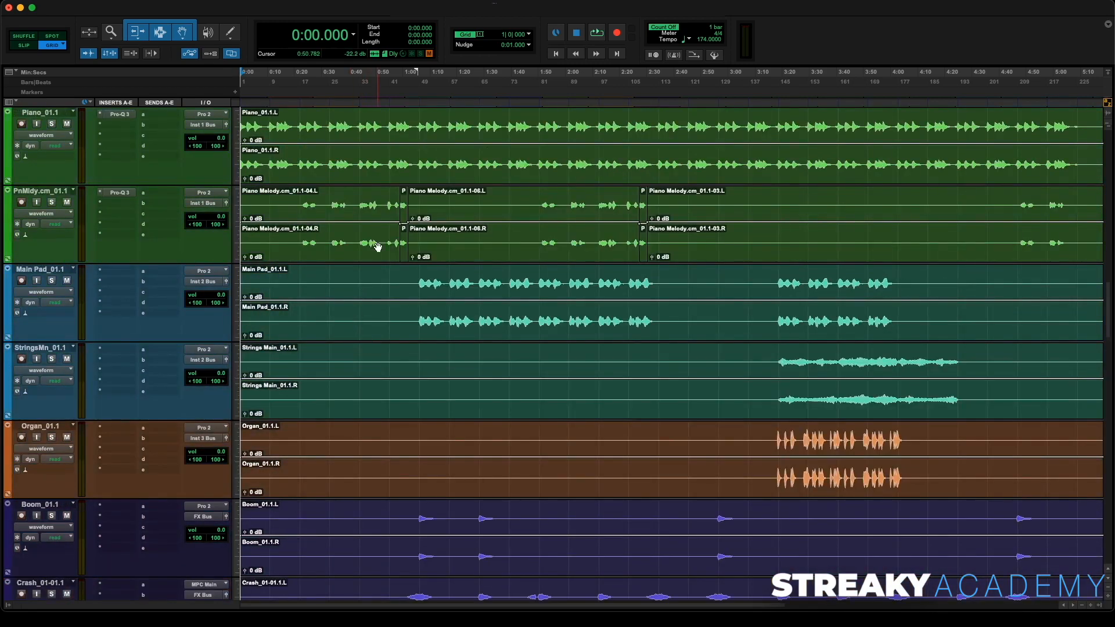
pyautogui.click(410, 104)
pyautogui.scroll(-15, 109, 406)
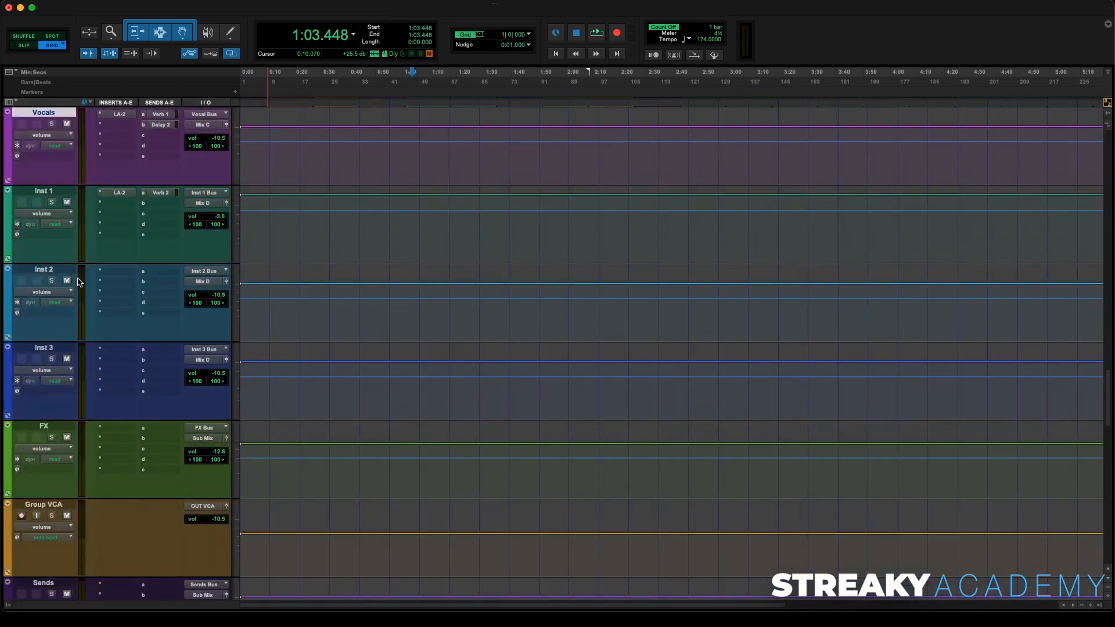
pyautogui.scroll(15, 79, 281)
pyautogui.press('space')
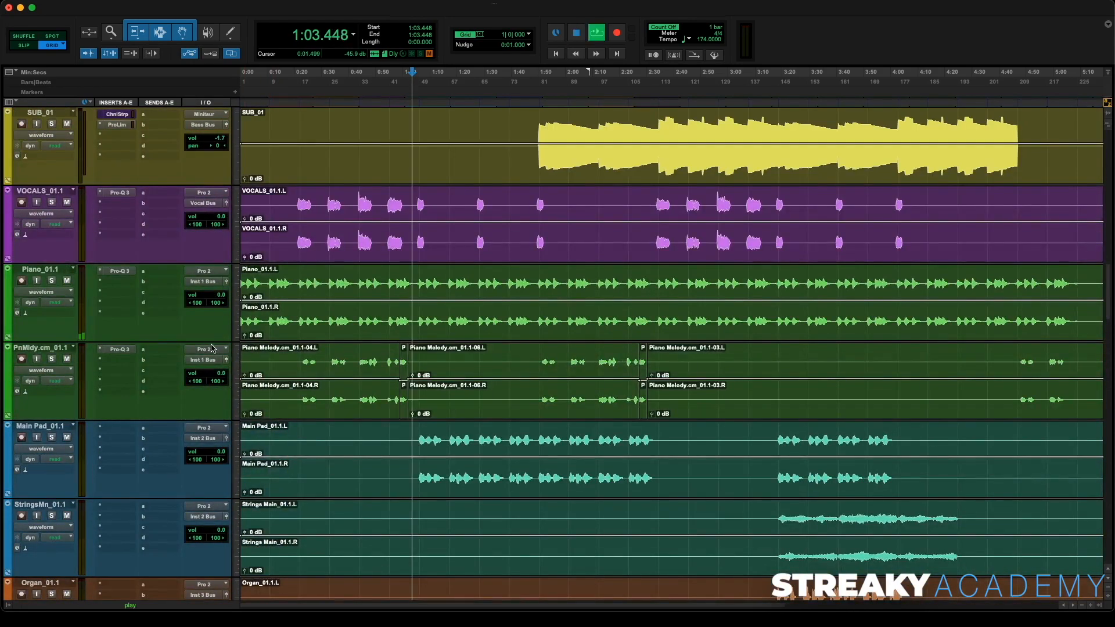
# - Solo the Main Pad and StringsMn tracks and audition them during playback
pyautogui.click(51, 437)
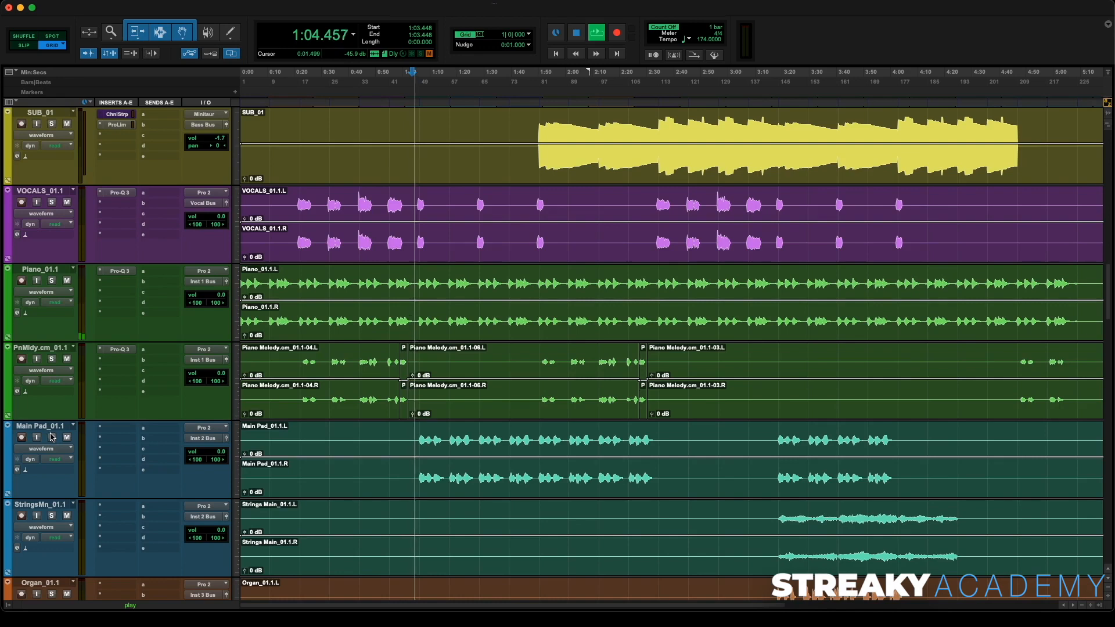
pyautogui.click(52, 516)
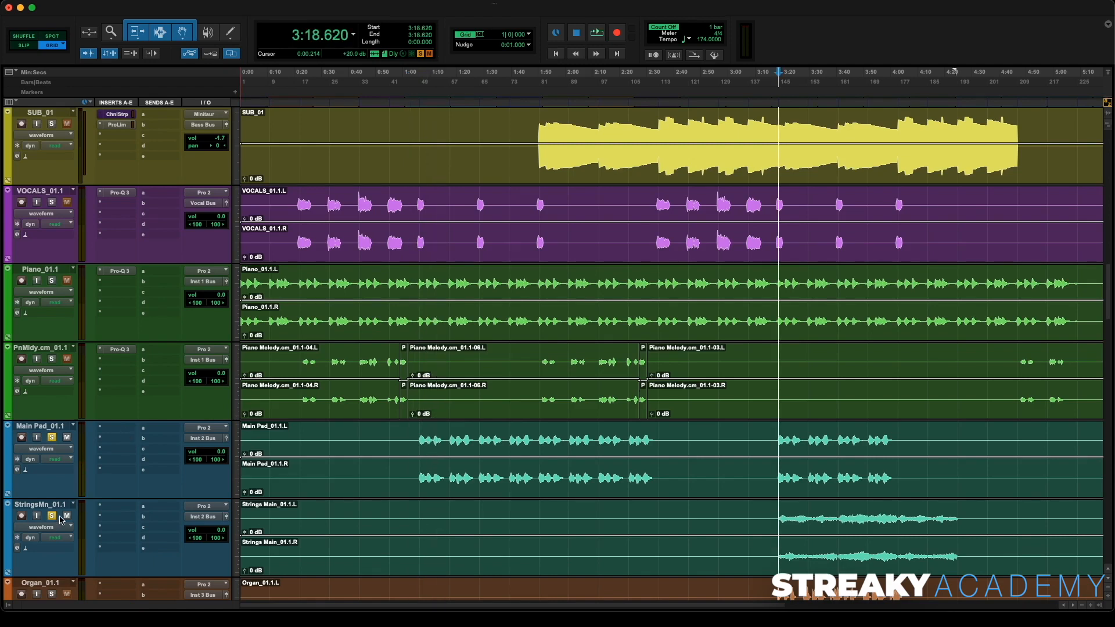
pyautogui.click(51, 516)
pyautogui.press('space')
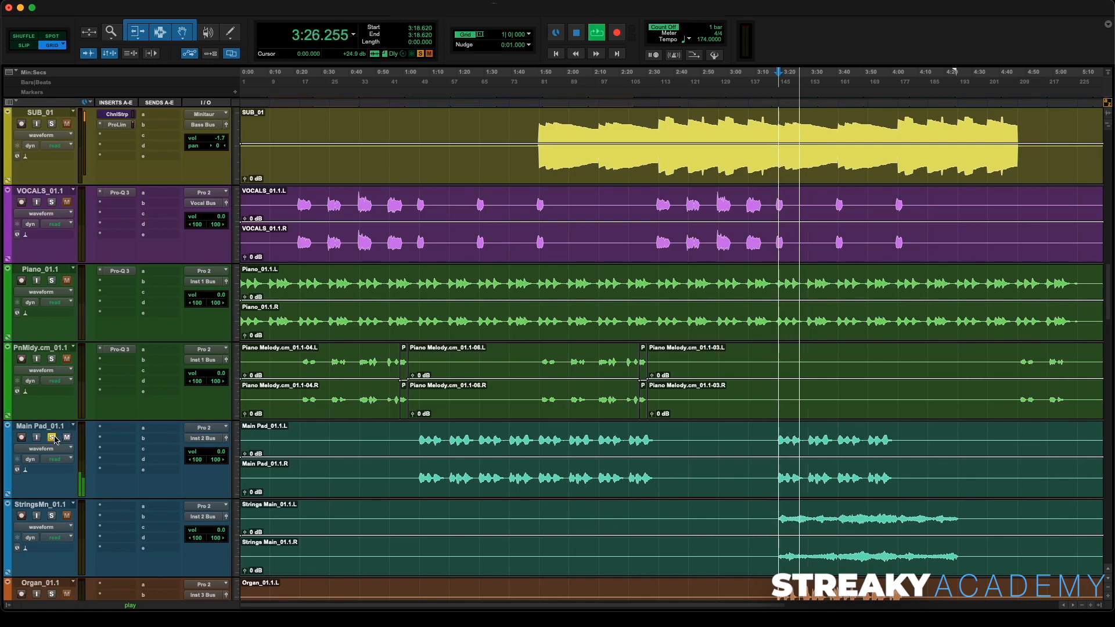
pyautogui.press('space')
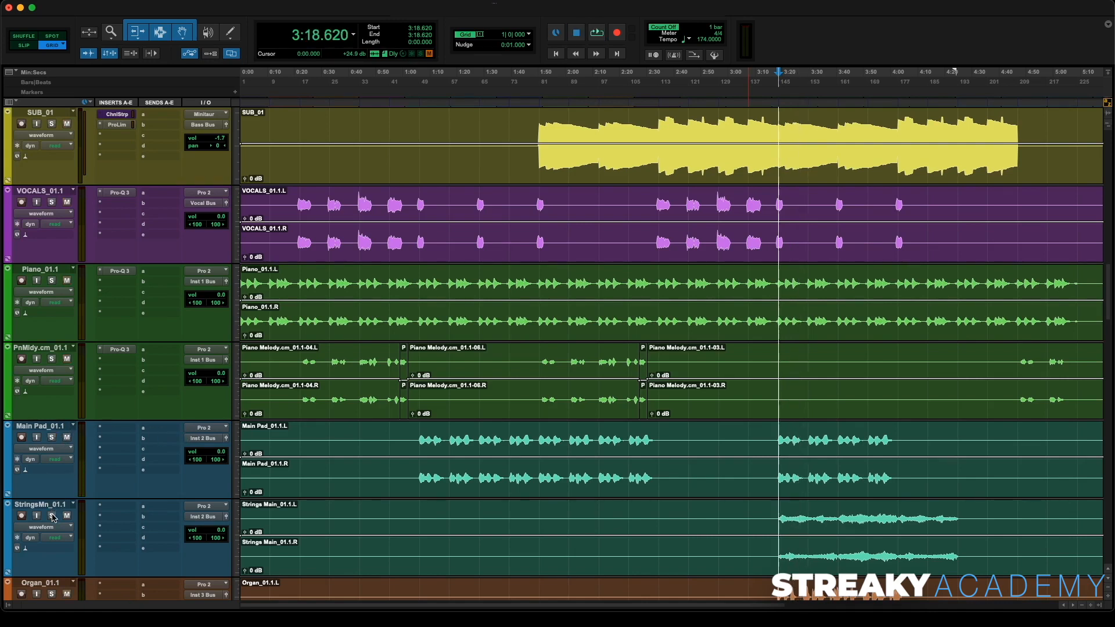
pyautogui.press('space')
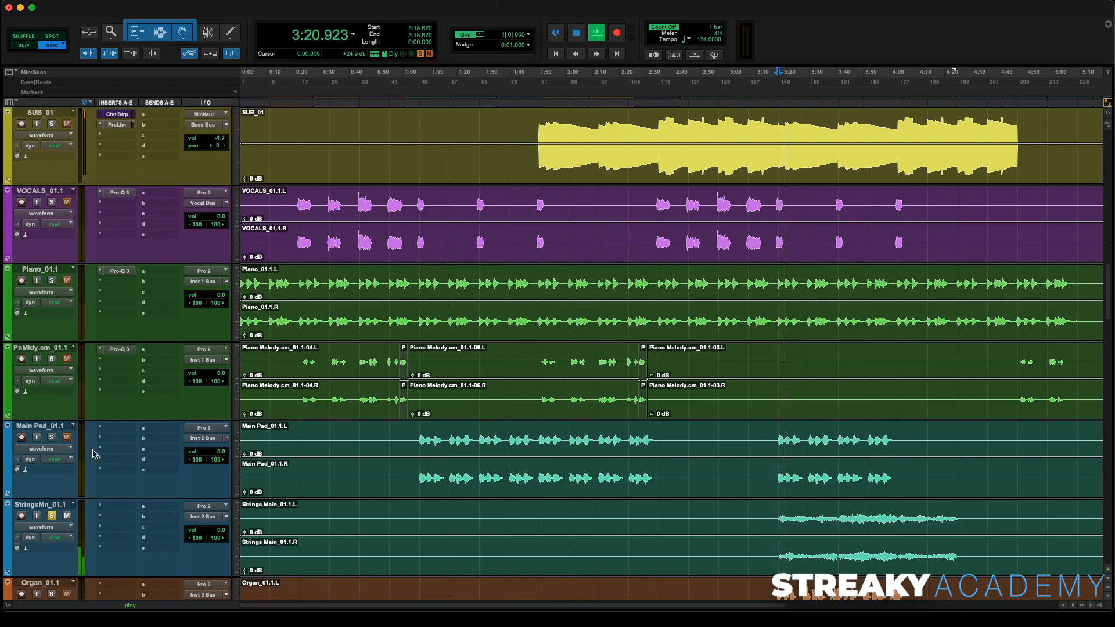
pyautogui.click(53, 440)
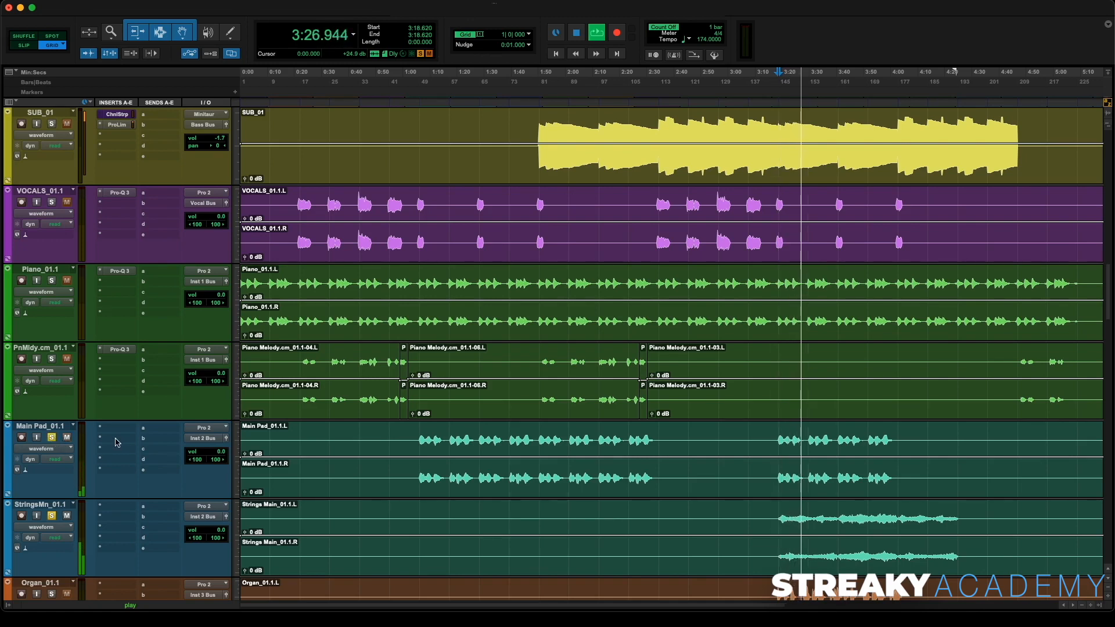
# - Play the soloed pad and strings from about 3:40
pyautogui.scroll(-3, 116, 442)
pyautogui.scroll(1, 116, 442)
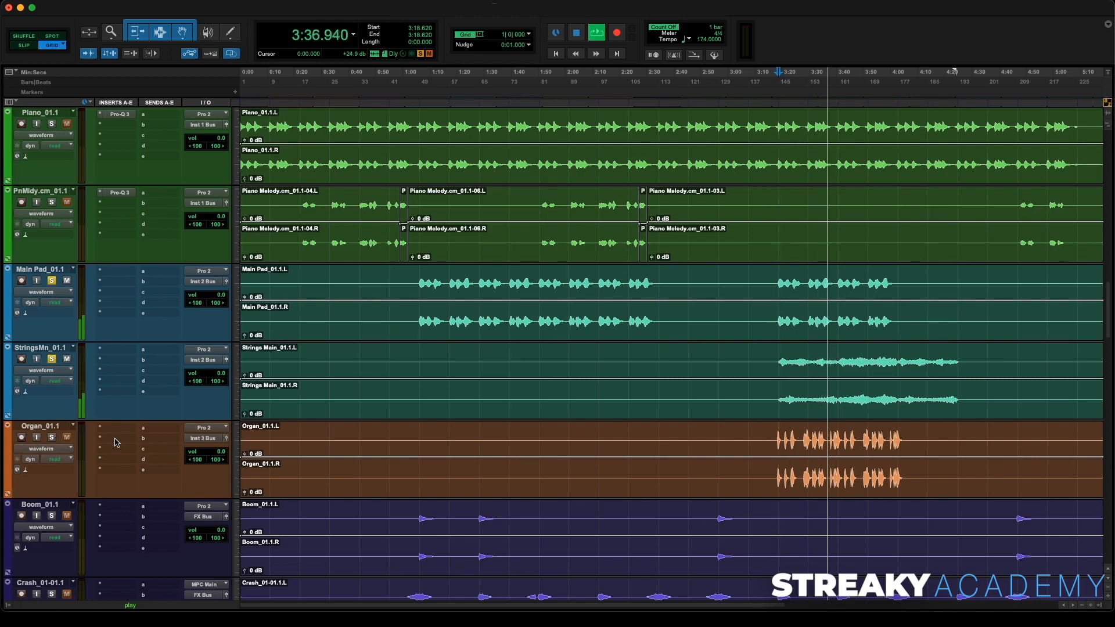
pyautogui.click(837, 277)
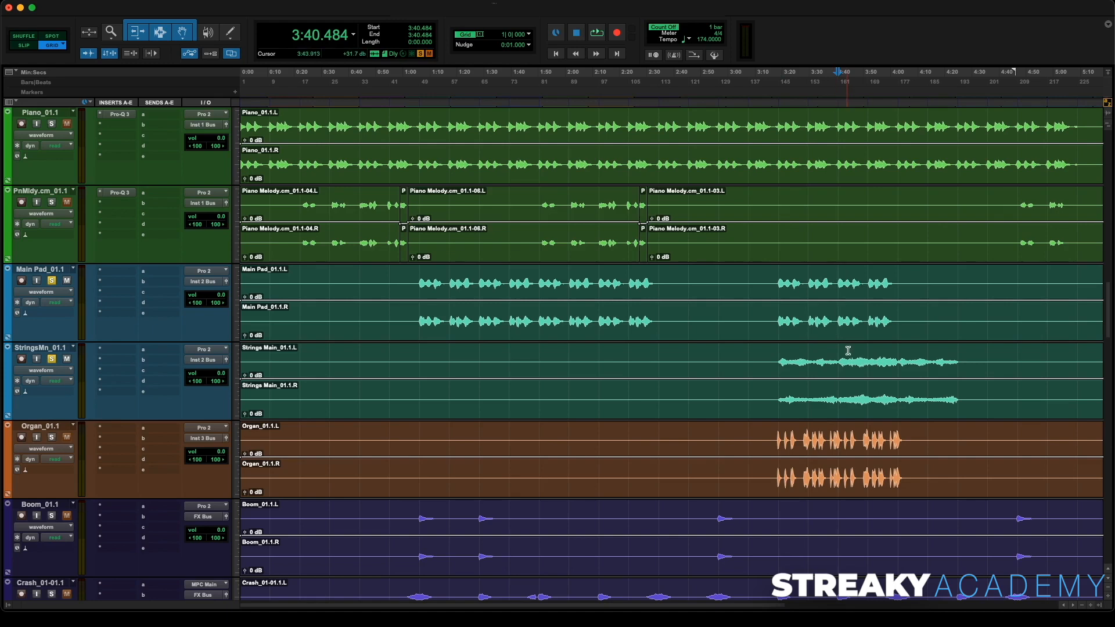
pyautogui.press('space')
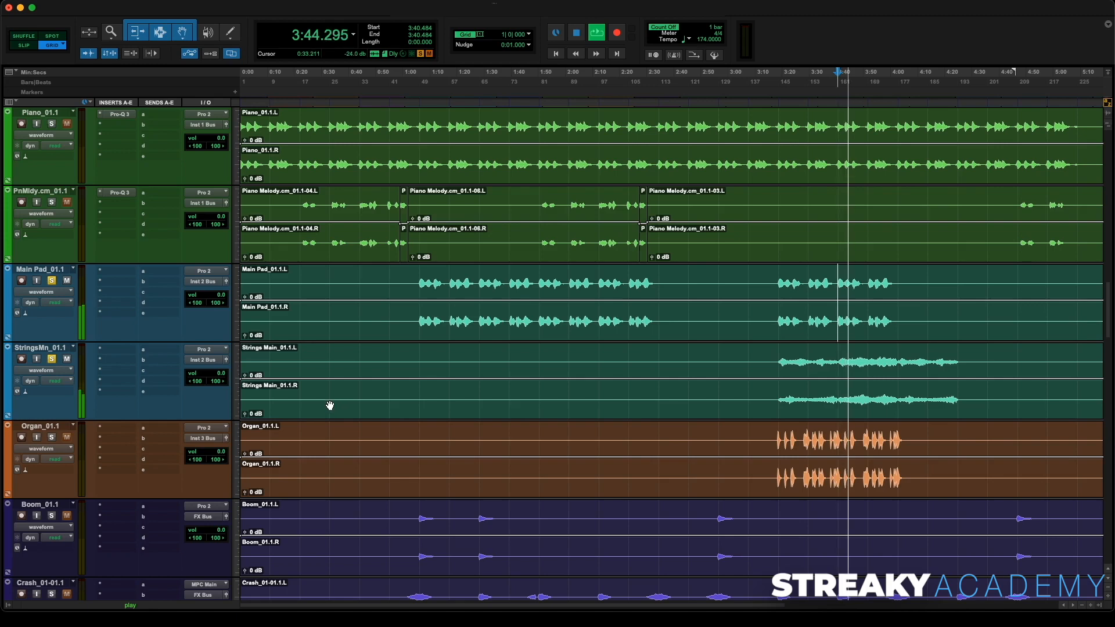
# - Insert a Channel Strip on the StringsMn track and boost its high shelf to about 2.4 kHz, +3.7 dB
pyautogui.click(122, 350)
pyautogui.click(138, 301)
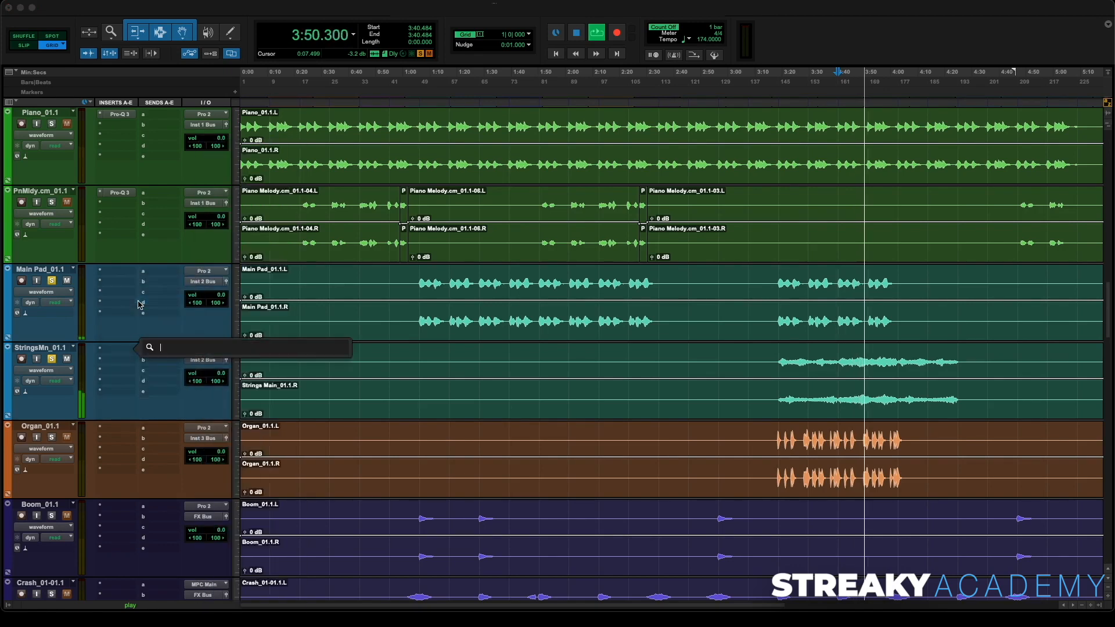
pyautogui.write('cha')
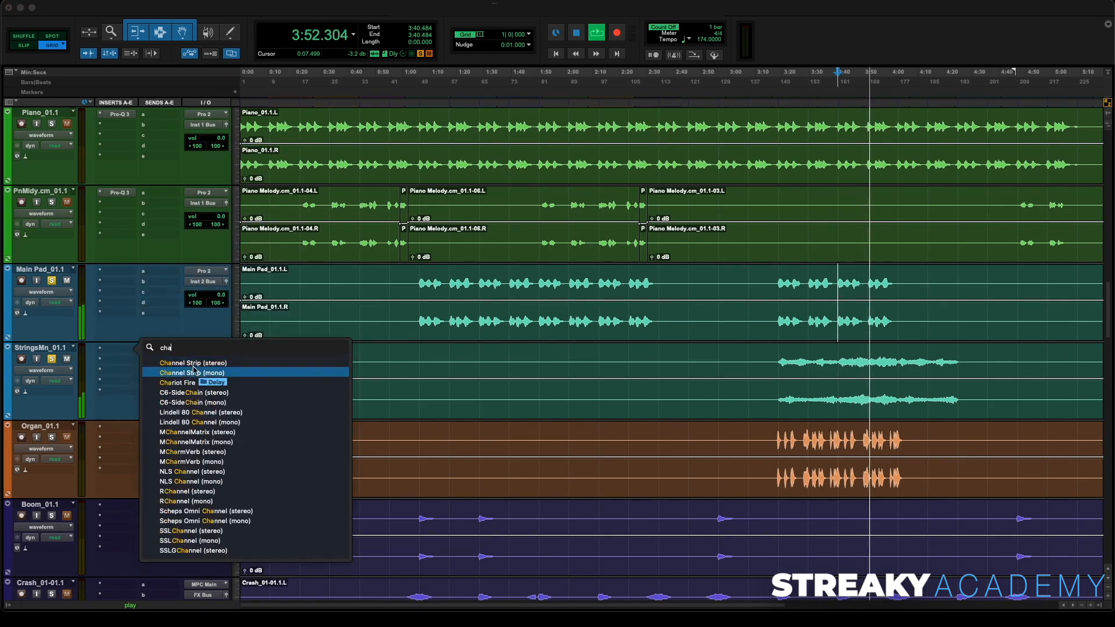
pyautogui.click(195, 372)
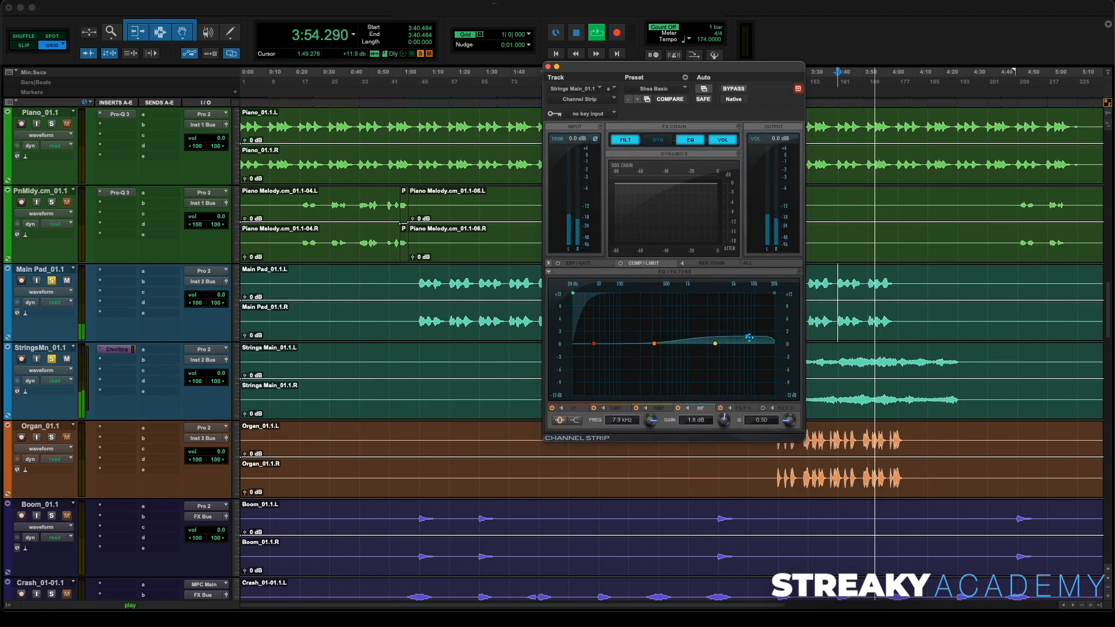
pyautogui.moveTo(749, 336); pyautogui.dragTo(713, 329)
pyautogui.click(575, 420)
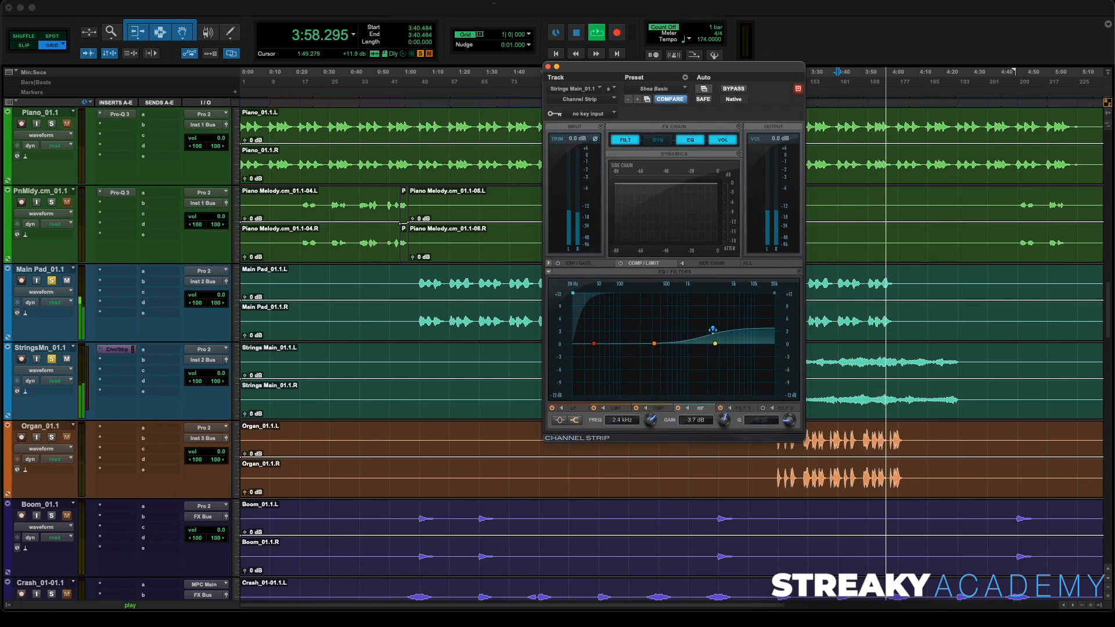
# - Close the Channel Strip window, unsolo the Main Pad track and stop playback
pyautogui.click(548, 67)
pyautogui.click(51, 281)
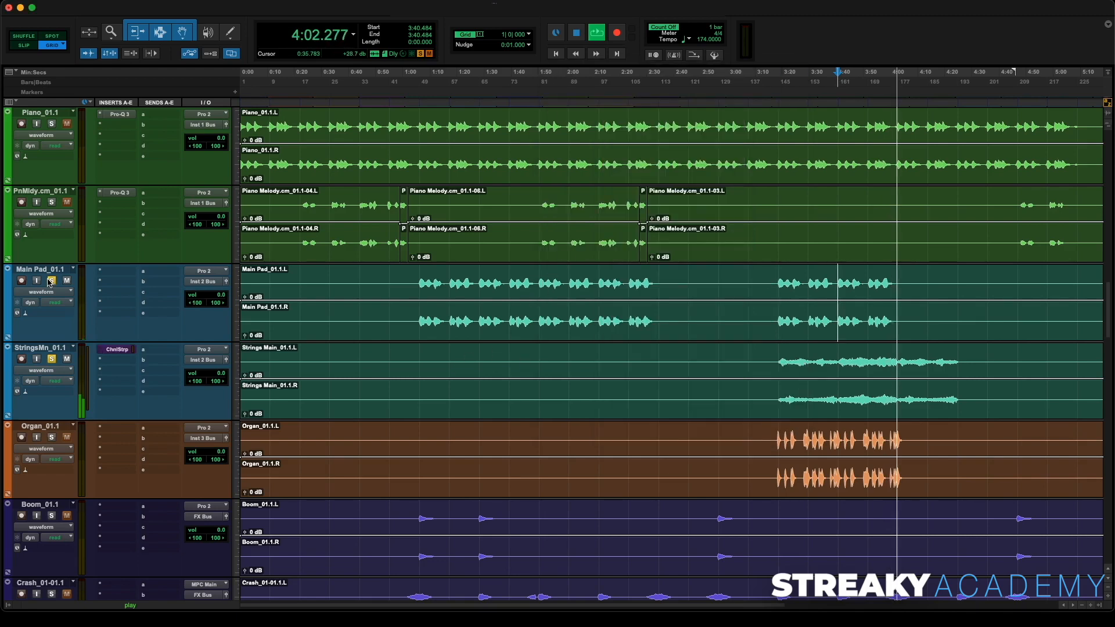
pyautogui.press('space')
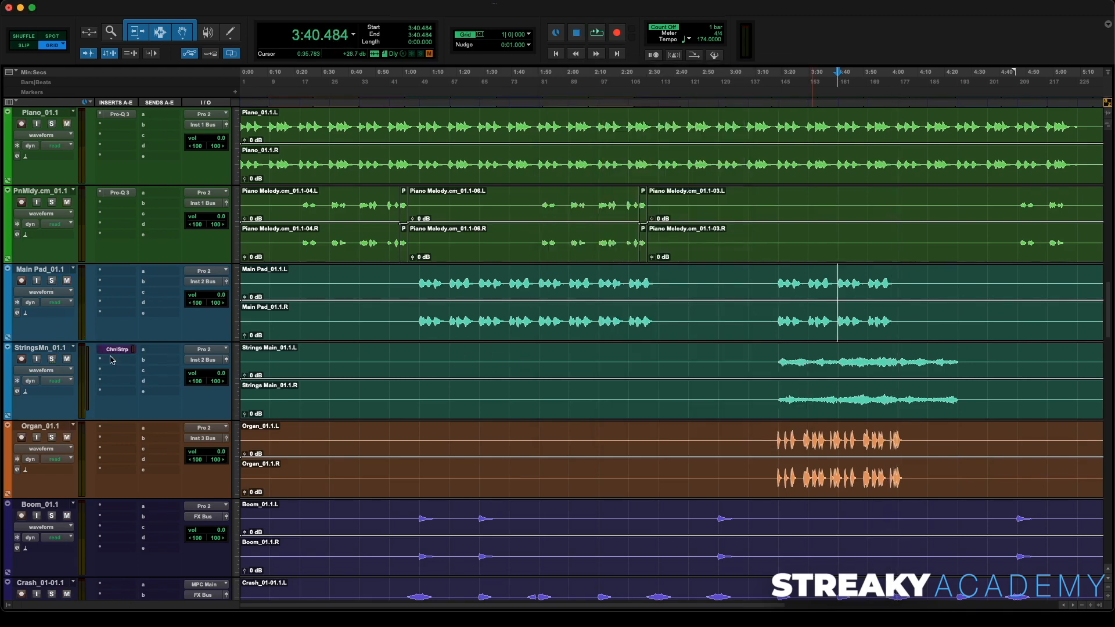
# - In the mixer, raise the Inst 2 fader to about -8.1 dB and the Inst 3 fader to about -4.7 dB
pyautogui.press('super+equal')
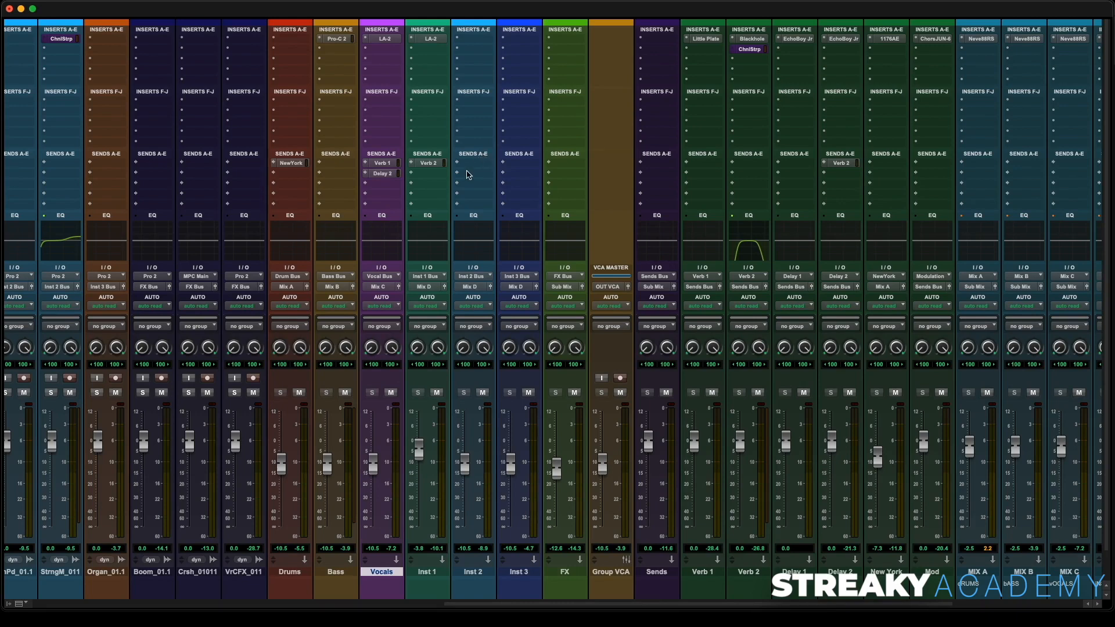
pyautogui.press('space')
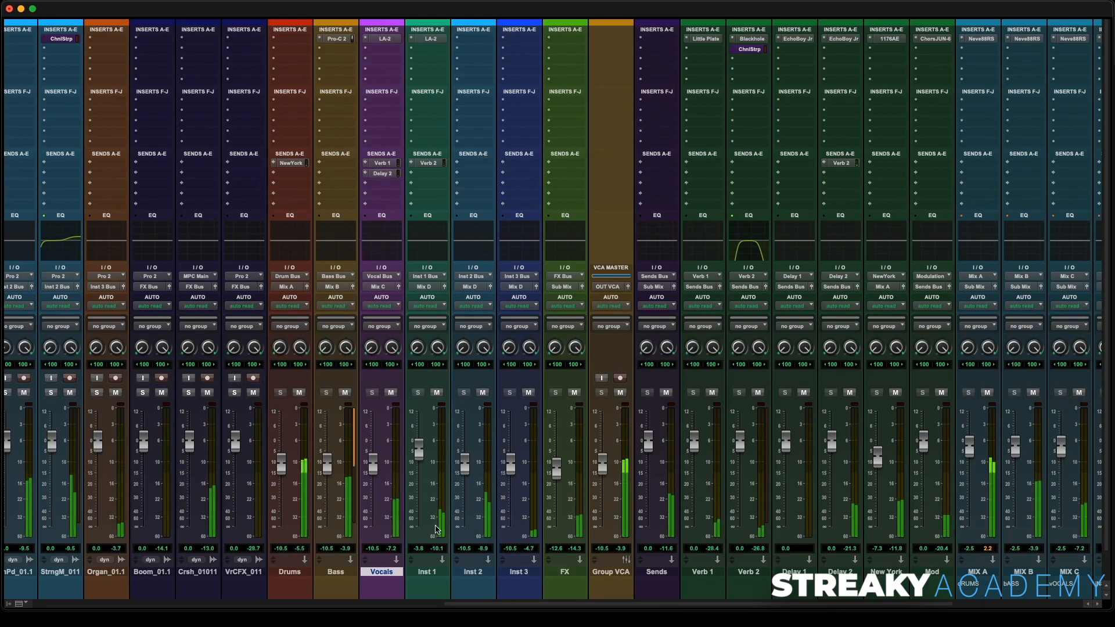
pyautogui.moveTo(465, 473); pyautogui.dragTo(465, 467)
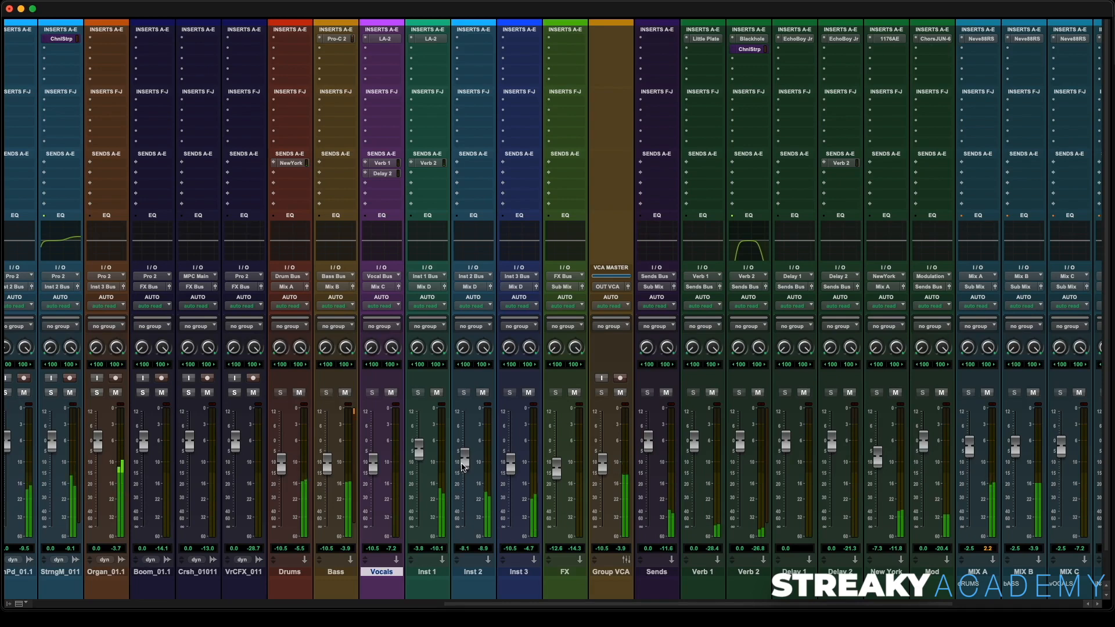
pyautogui.moveTo(462, 466); pyautogui.dragTo(463, 467)
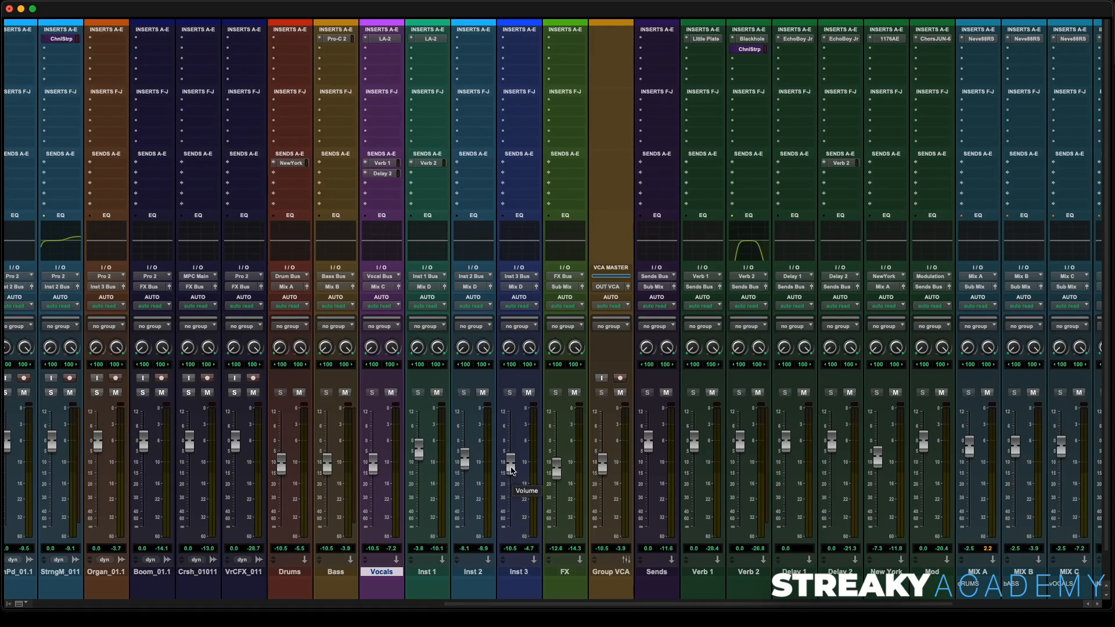
pyautogui.press('space')
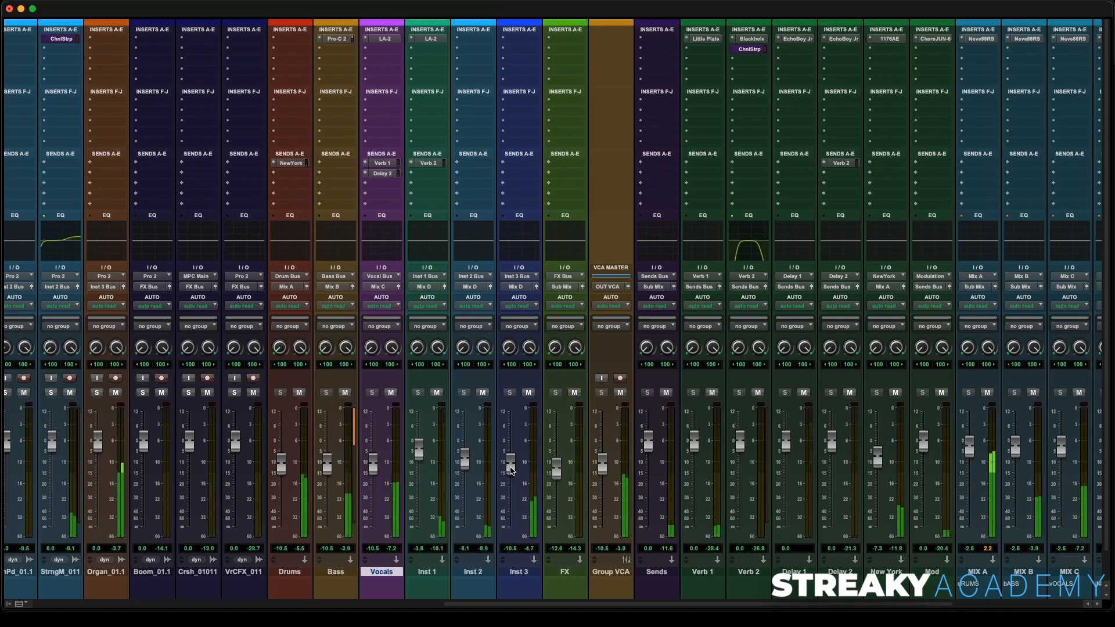
pyautogui.moveTo(511, 470); pyautogui.dragTo(514, 457)
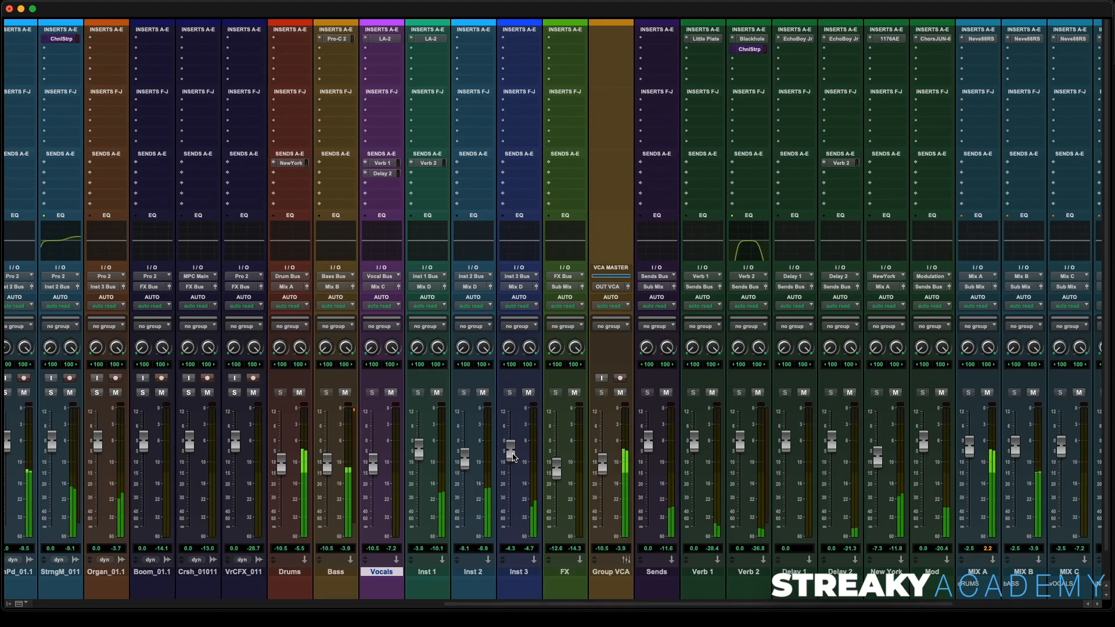
# - Insert FabFilter Pro-Q 3 on Inst 3: bell about 2864 Hz +4.3 dB, bell 121.5 Hz -1.7 dB, high shelf 13.1 kHz +1.6 dB
pyautogui.click(519, 38)
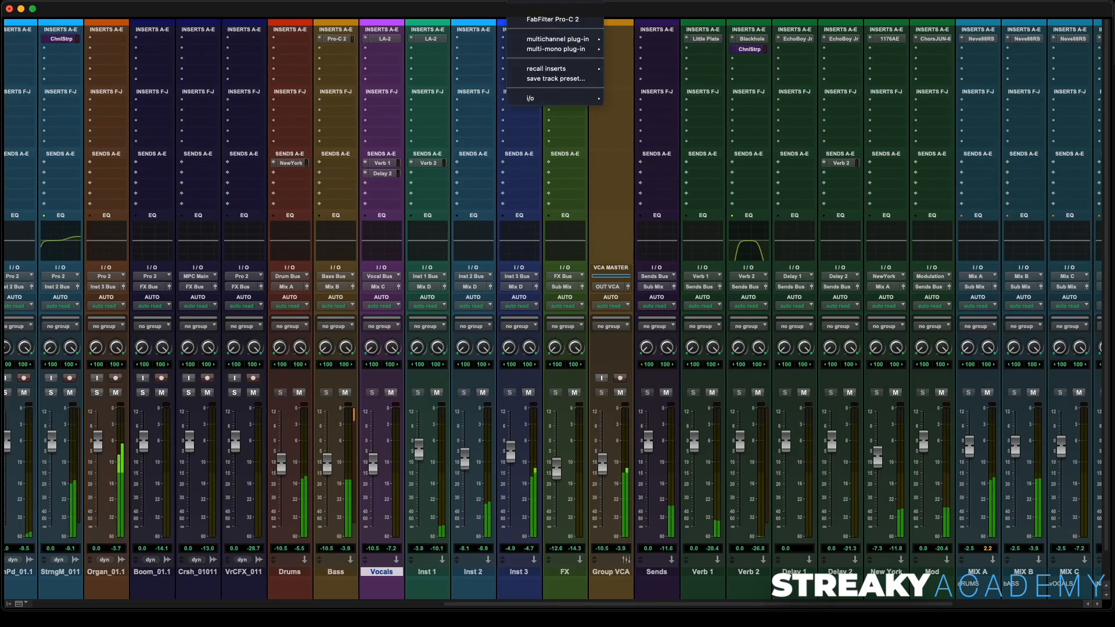
pyautogui.click(552, 21)
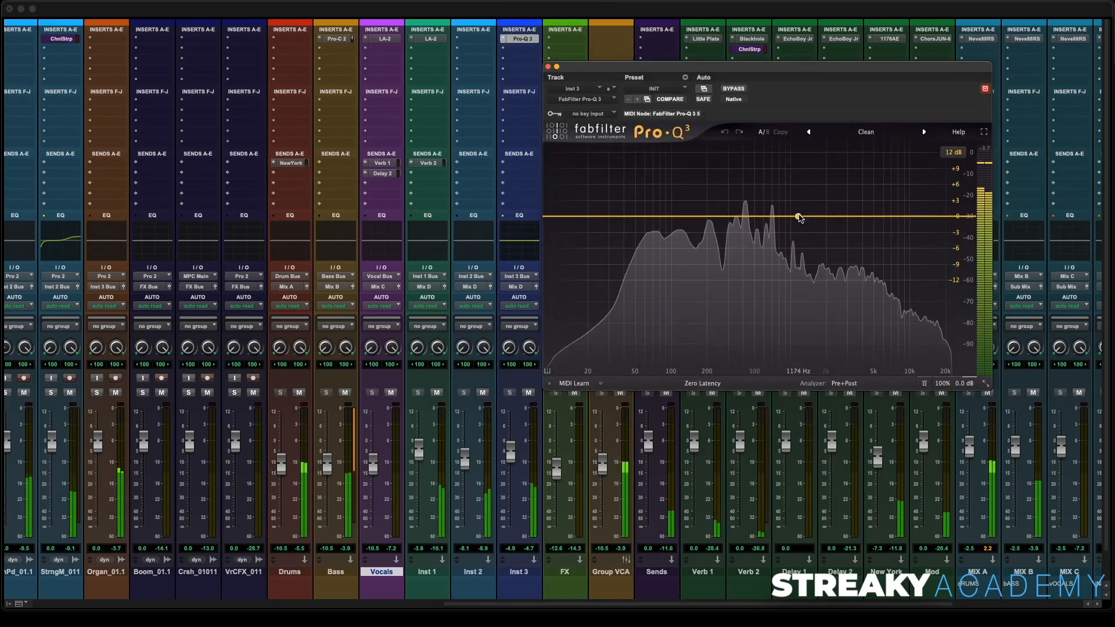
pyautogui.moveTo(802, 219); pyautogui.dragTo(845, 194)
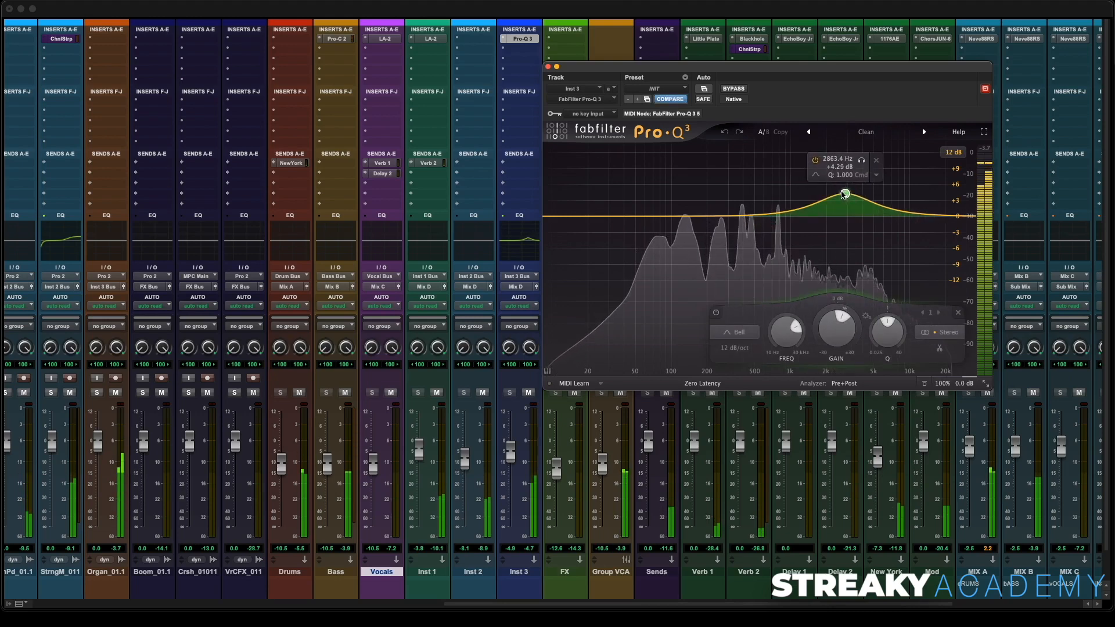
pyautogui.moveTo(707, 218); pyautogui.dragTo(682, 226)
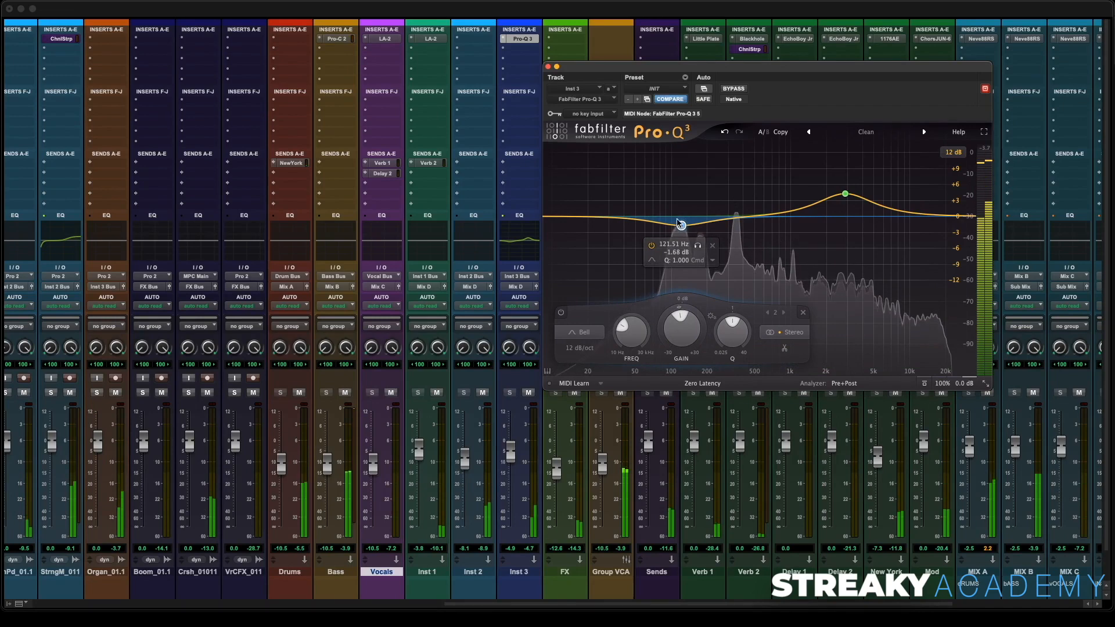
pyautogui.moveTo(929, 216); pyautogui.dragTo(924, 212)
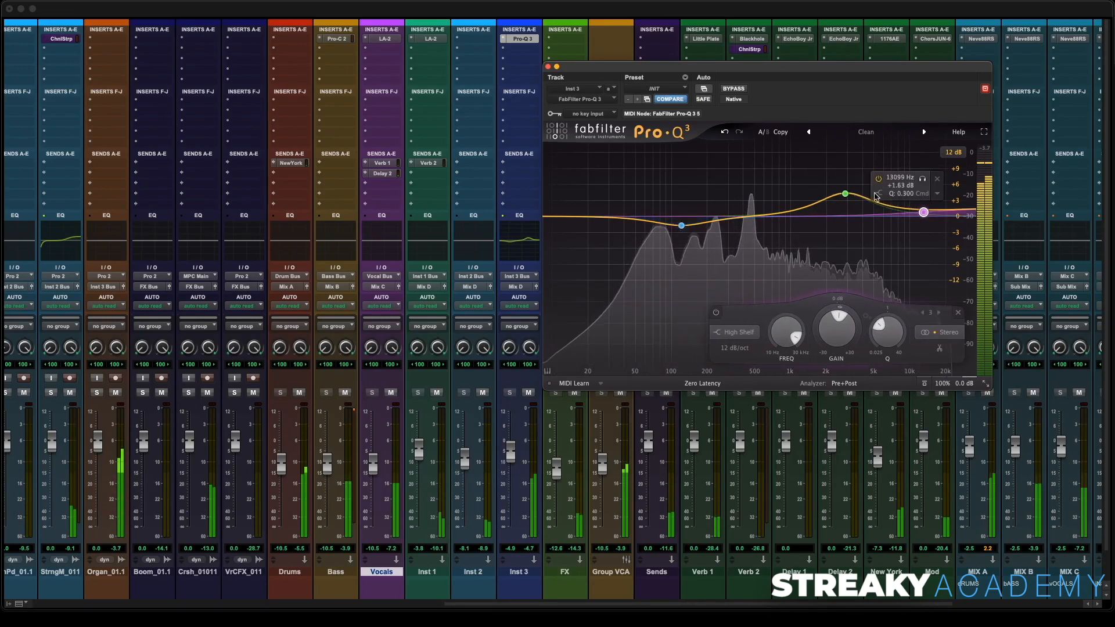
# - Close the Pro-Q 3 window and start playback from about 3:18.6 in the edit window
pyautogui.click(549, 67)
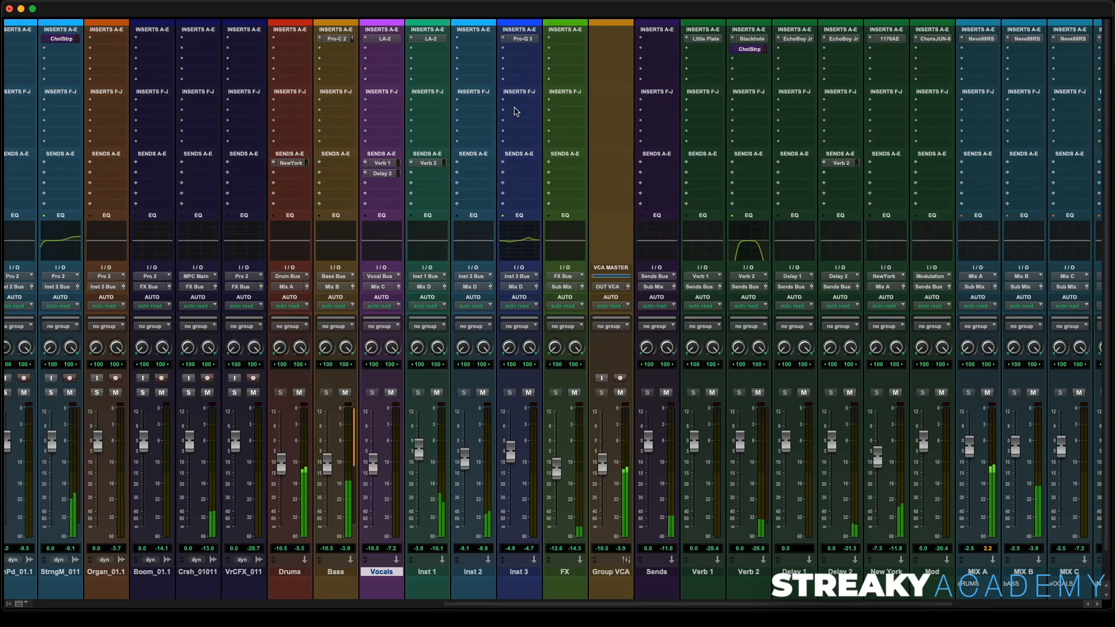
pyautogui.press('super+equal')
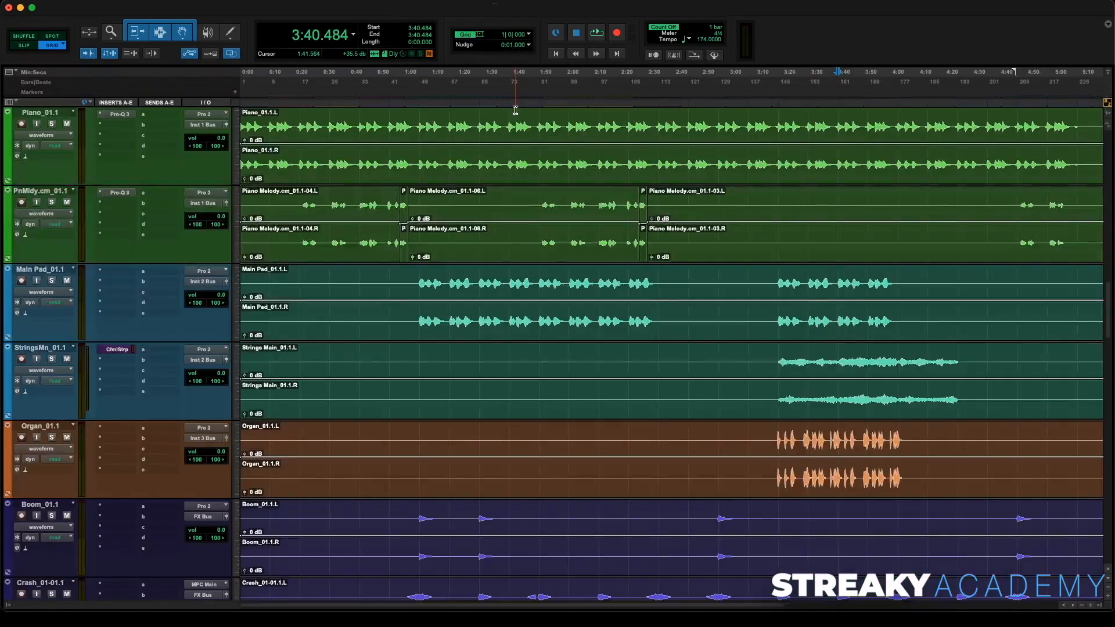
pyautogui.click(777, 104)
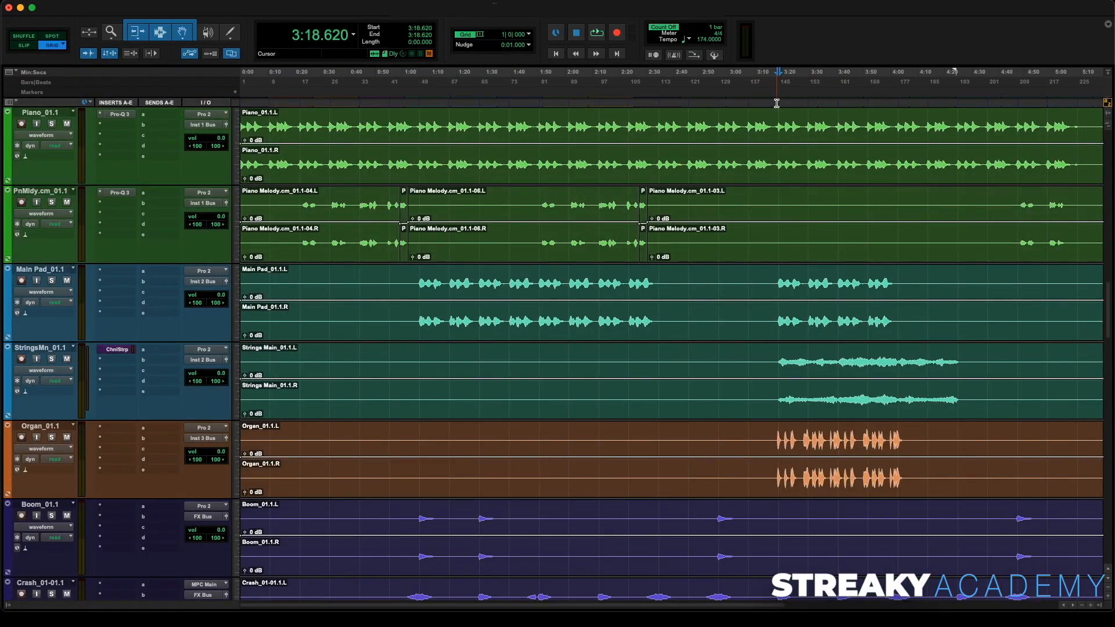
pyautogui.press('space')
# - Enlarge the Organ track and zoom in to examine its waveform attacks before returning to the mixer
pyautogui.press('super+equal')
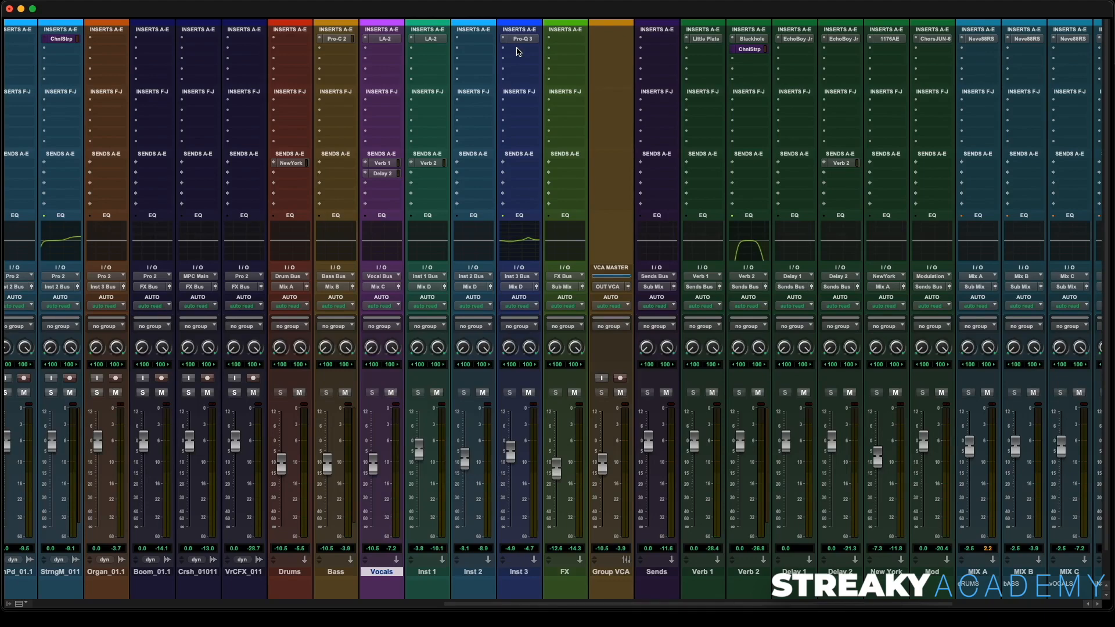
pyautogui.press('super+equal')
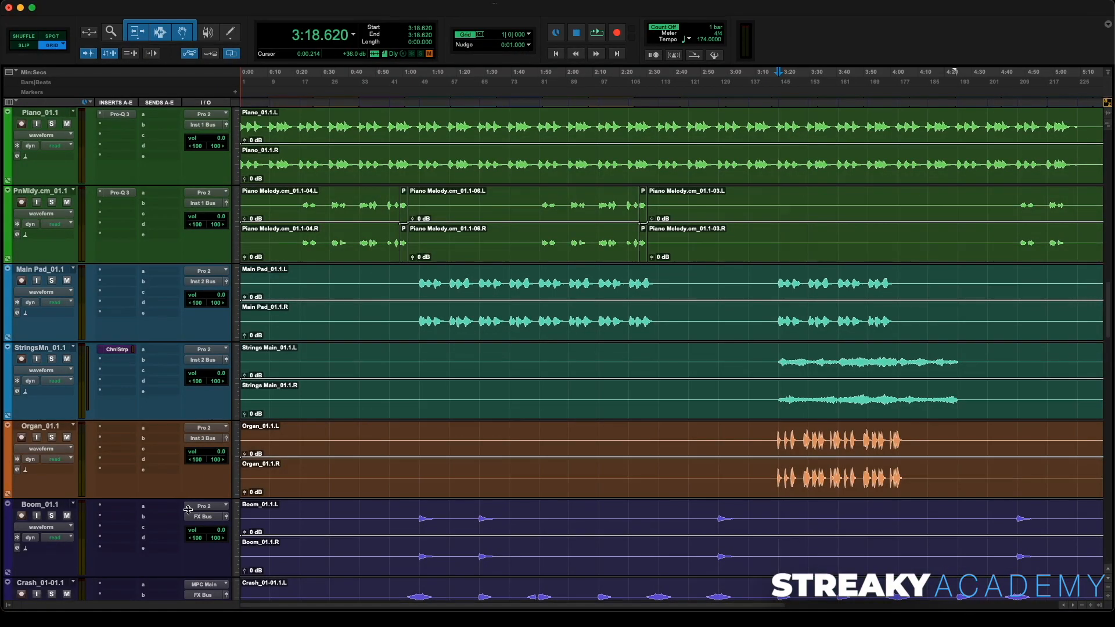
pyautogui.moveTo(186, 497); pyautogui.dragTo(202, 543)
pyautogui.press('super+bracketright')
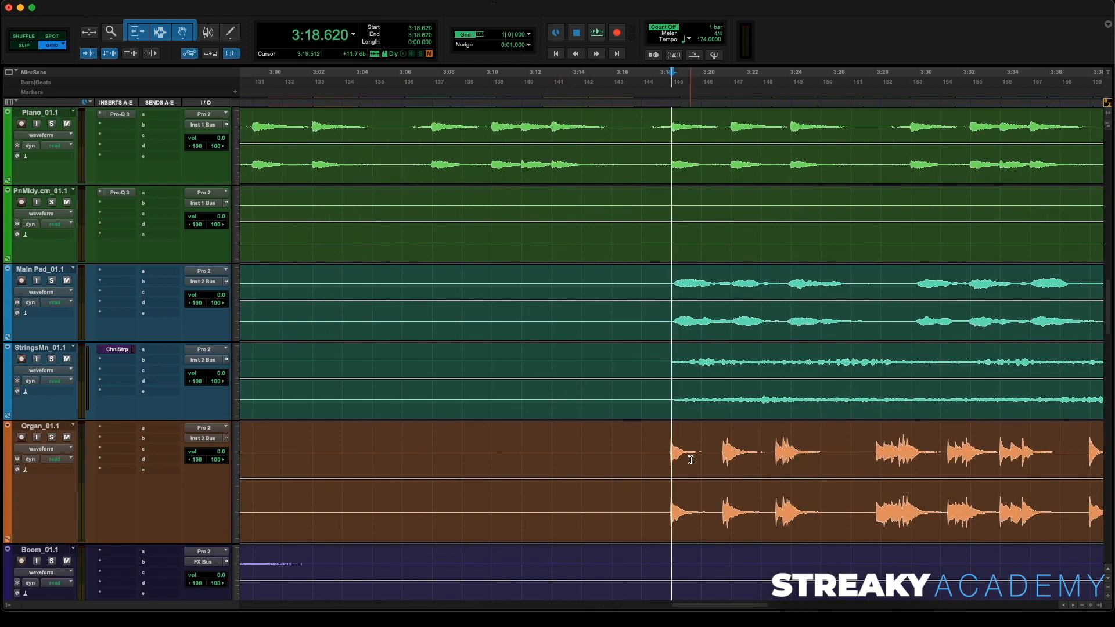
pyautogui.press('super+bracketright')
pyautogui.press('super+bracketright')
pyautogui.press('super+bracketright')
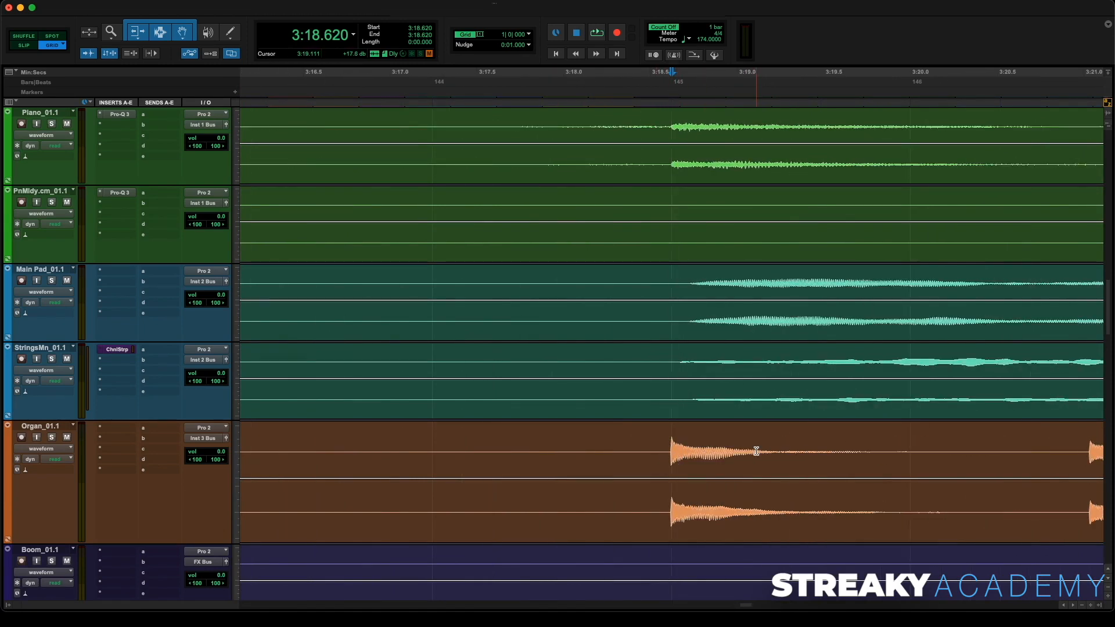
pyautogui.press('super+bracketleft')
pyautogui.press('super+bracketleft')
pyautogui.press('super+bracketleft')
pyautogui.press('super+bracketleft')
pyautogui.press('super+bracketleft')
pyautogui.press('super+bracketleft')
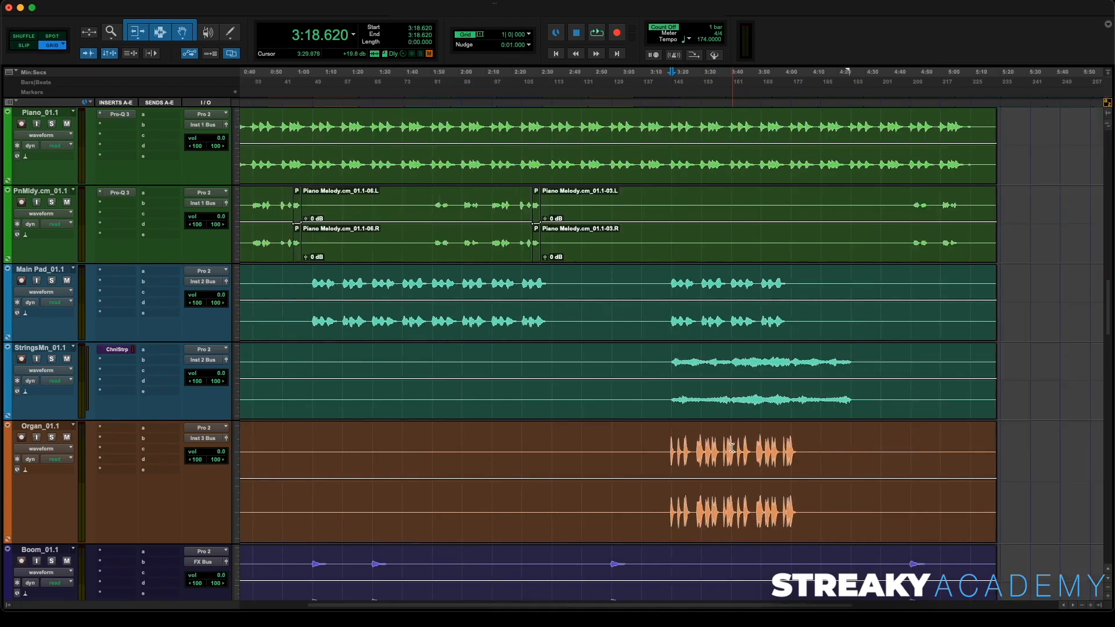
pyautogui.press('super+equal')
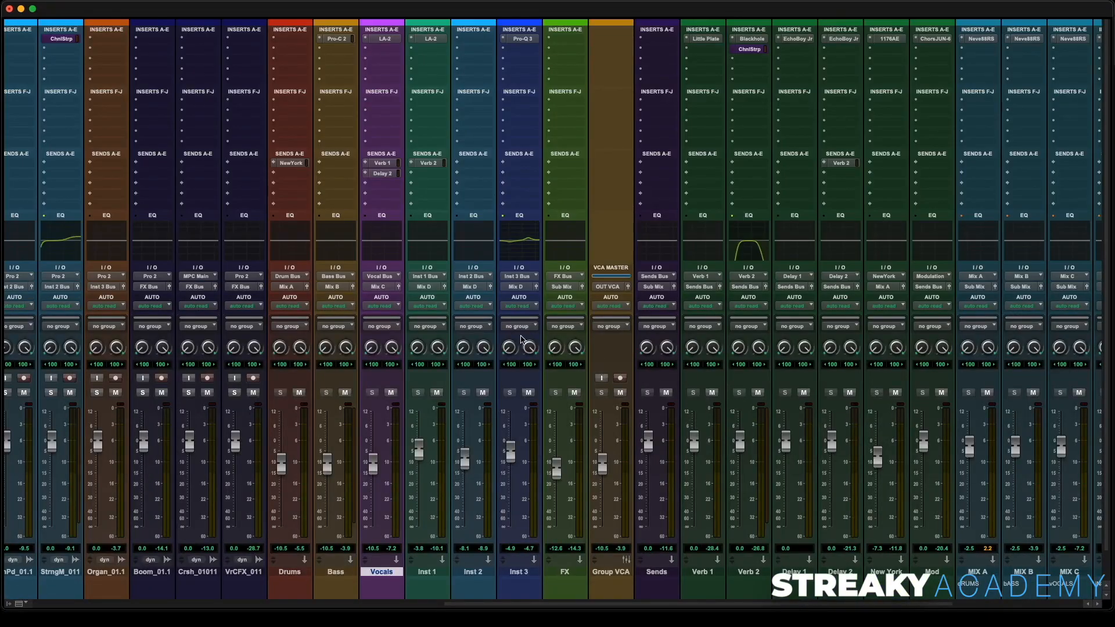
# - Insert UAD UA 1176LN Legacy (stereo) on the Inst 3 bus and reposition its plug-in window
pyautogui.click(518, 53)
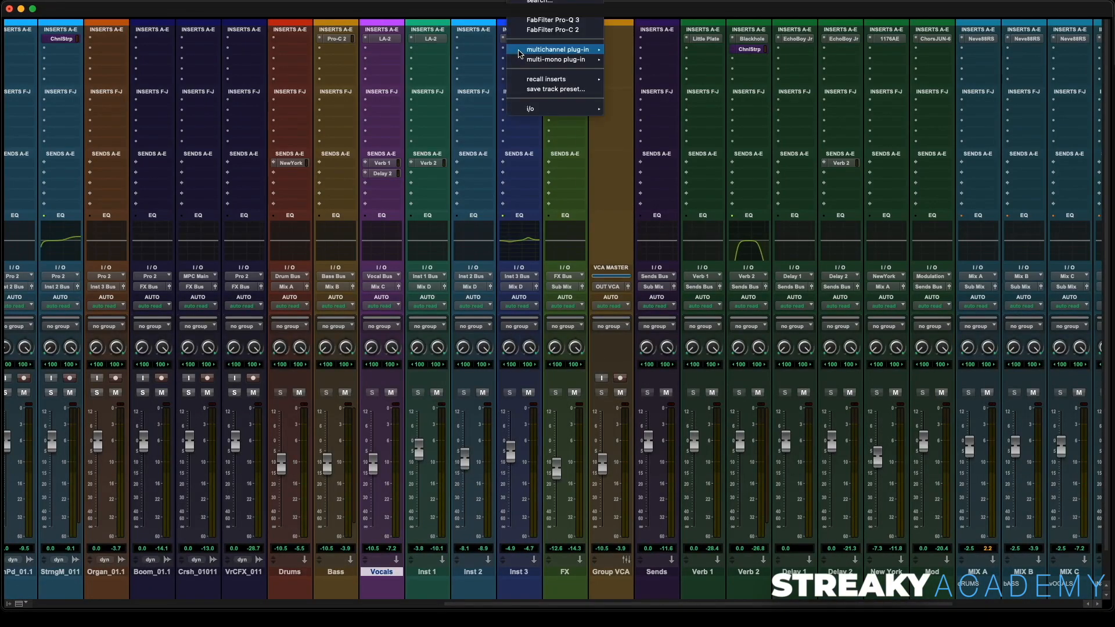
pyautogui.click(545, 17)
pyautogui.click(519, 47)
pyautogui.write('1176')
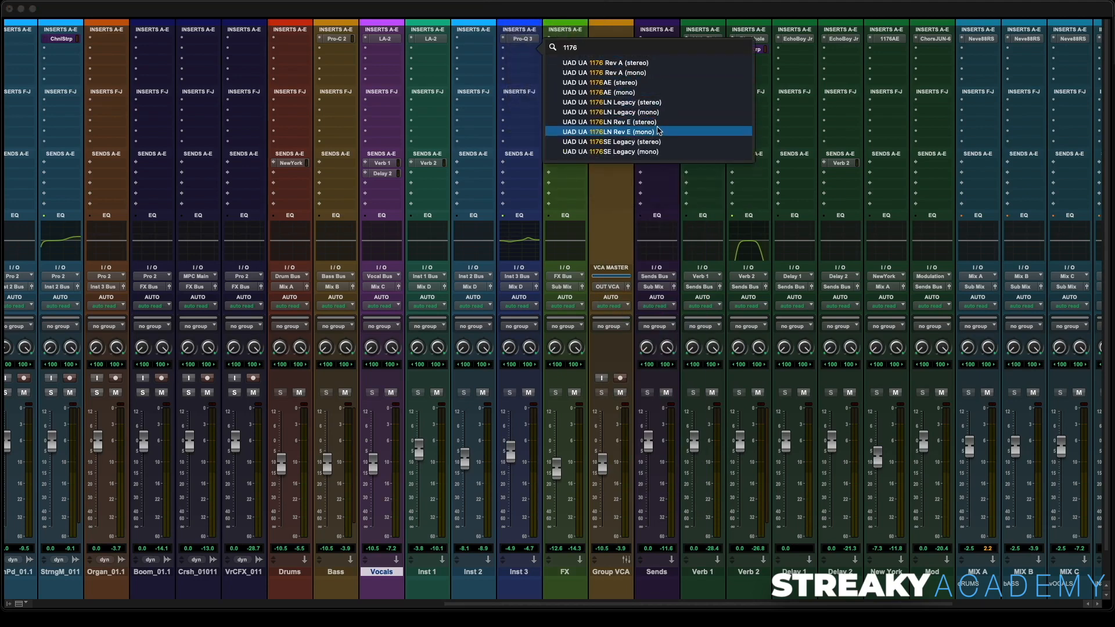
pyautogui.click(643, 103)
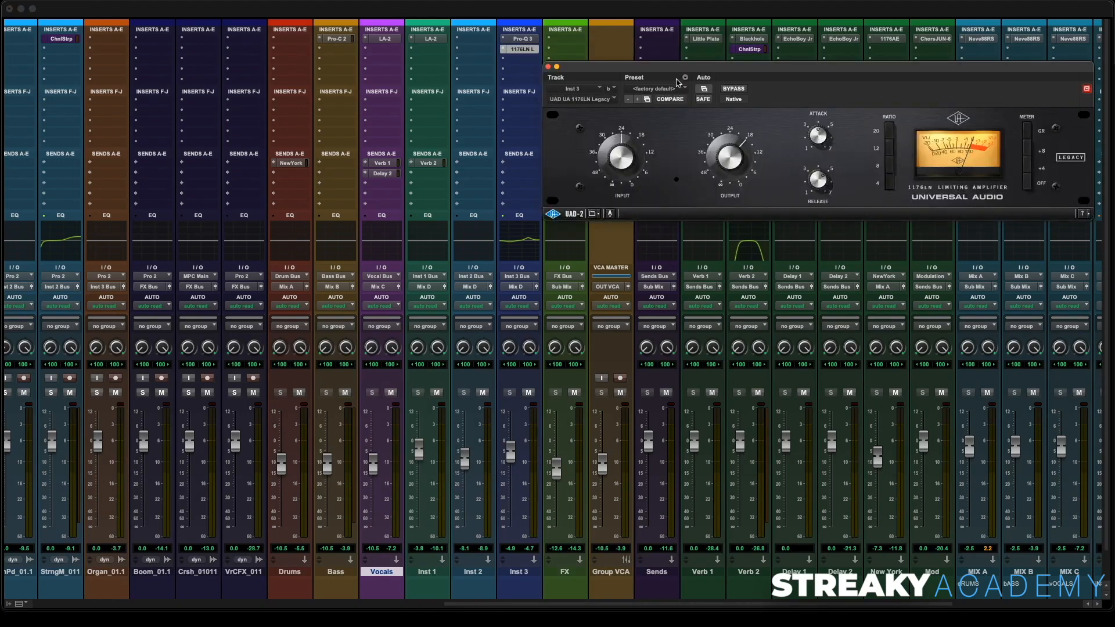
pyautogui.moveTo(685, 73); pyautogui.dragTo(391, 144)
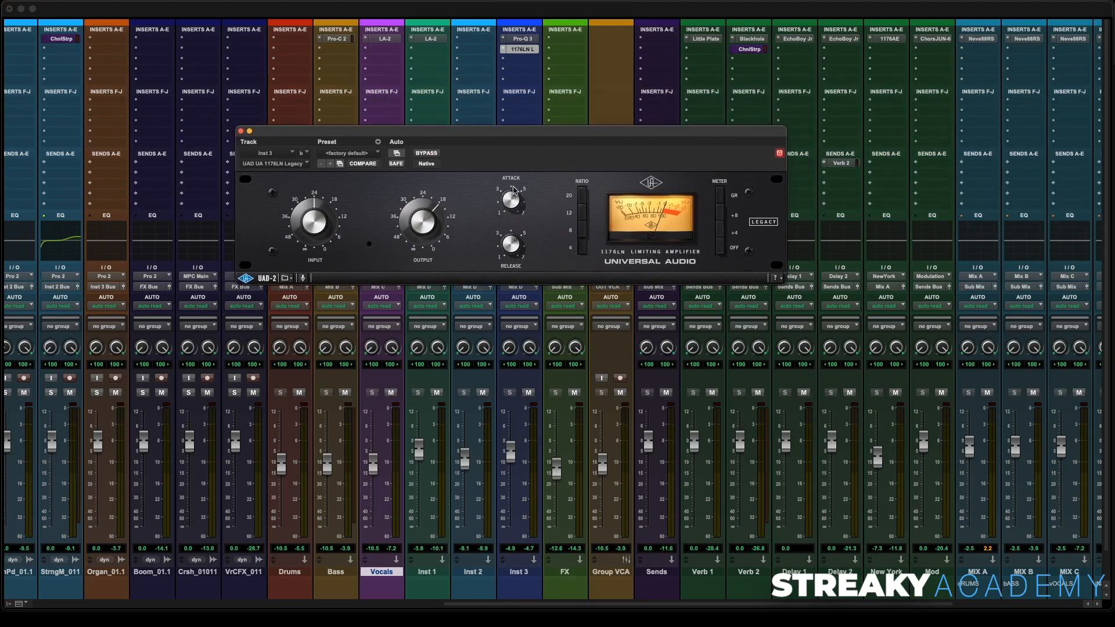
# - Adjust the 1176's attack faster, release slower, and nudge the input up slightly
pyautogui.moveTo(513, 190); pyautogui.dragTo(521, 170)
pyautogui.moveTo(504, 243); pyautogui.dragTo(504, 277)
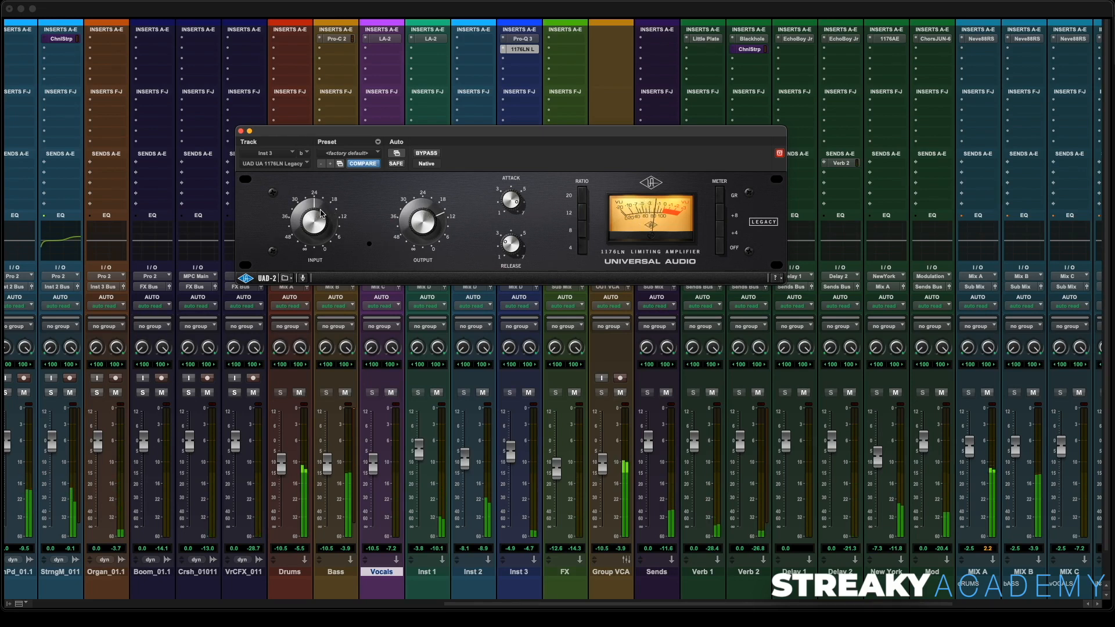
pyautogui.moveTo(320, 210); pyautogui.dragTo(317, 220)
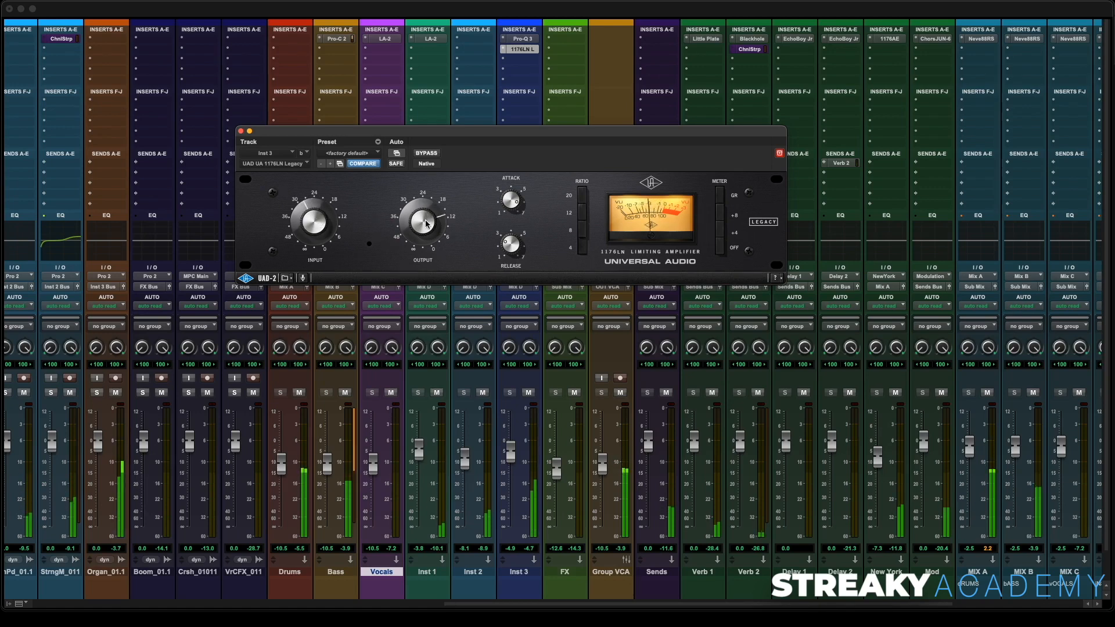
# - Toggle the 1176 bypass on and off to compare, close the plug-in window, and toggle playback
pyautogui.click(426, 153)
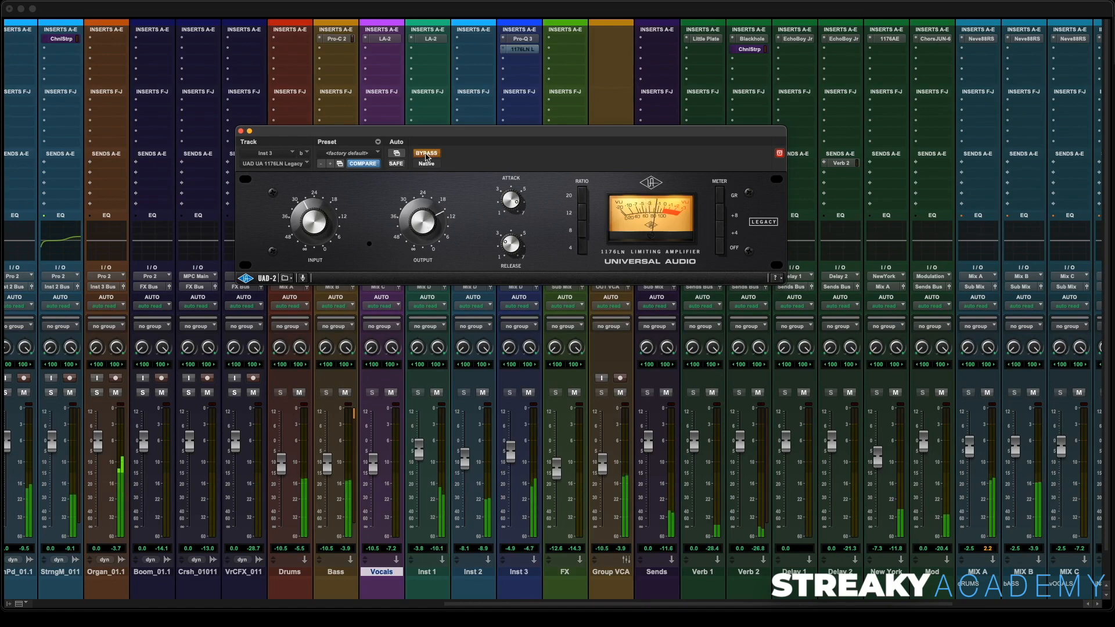
pyautogui.click(426, 154)
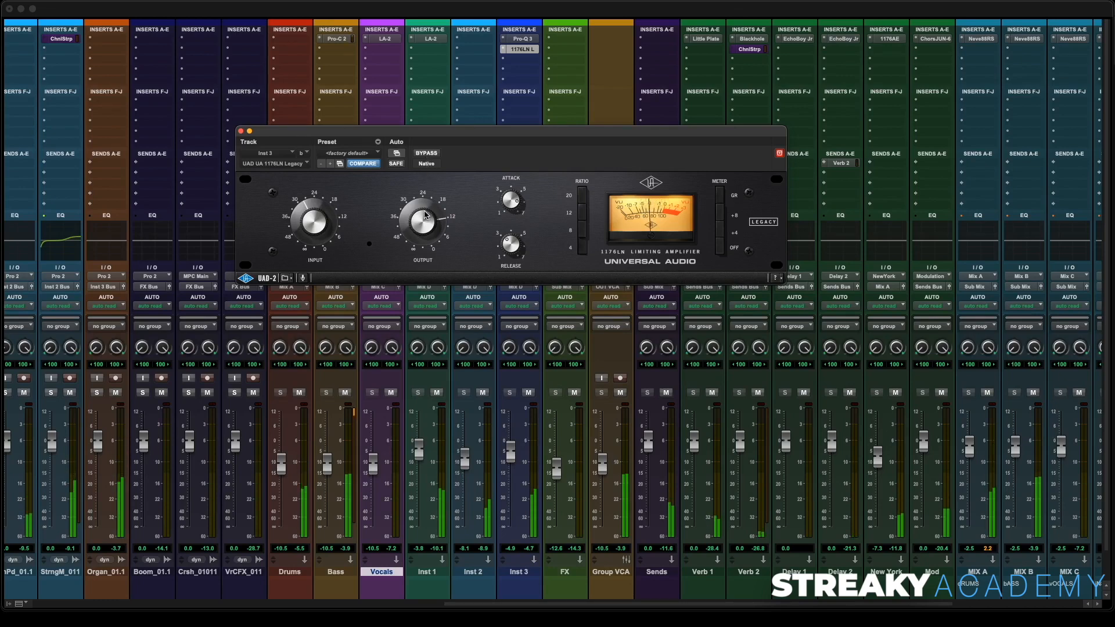
pyautogui.click(428, 154)
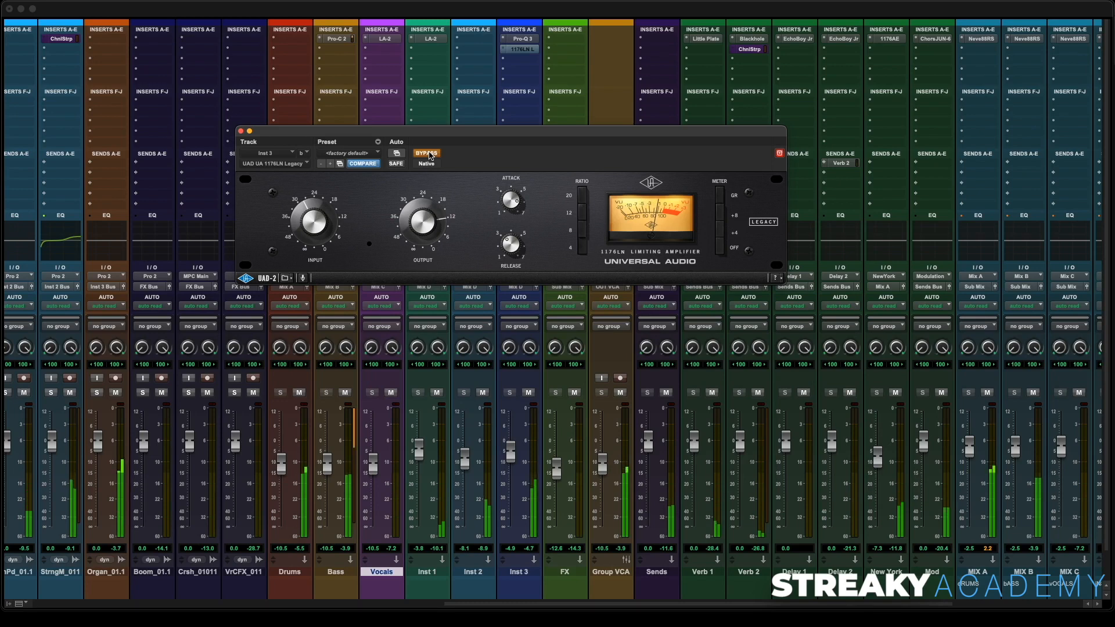
pyautogui.click(428, 153)
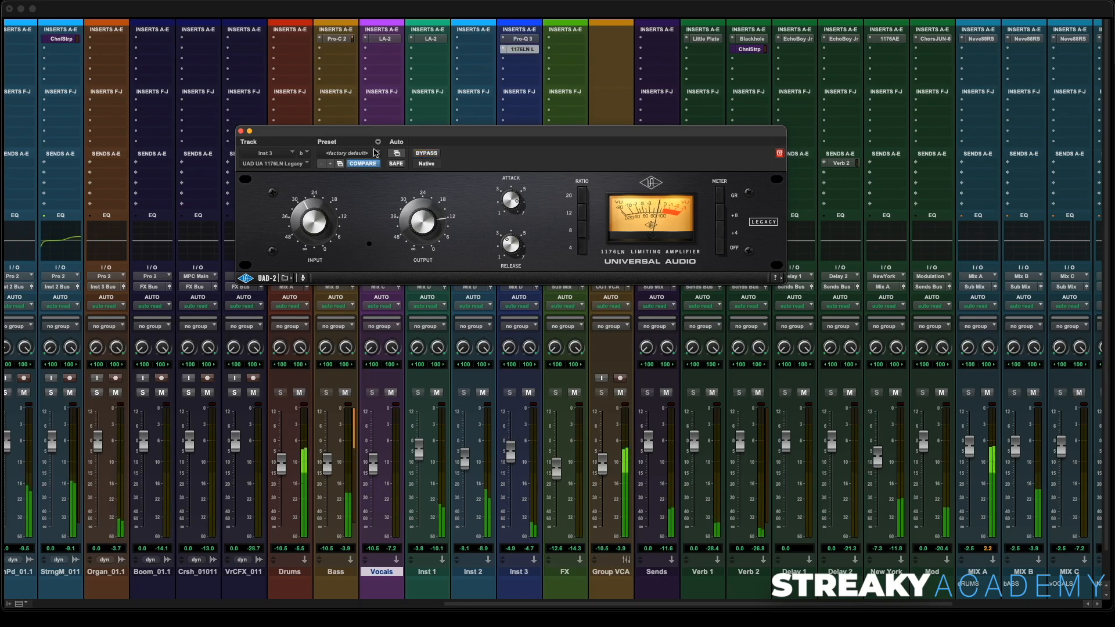
pyautogui.click(240, 131)
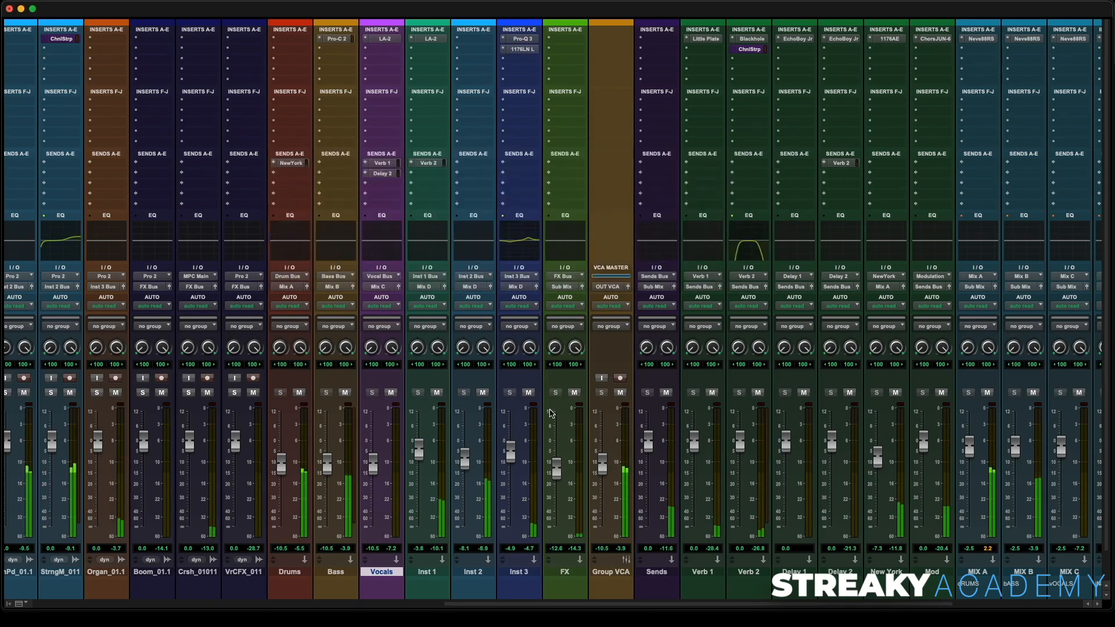
pyautogui.press('space')
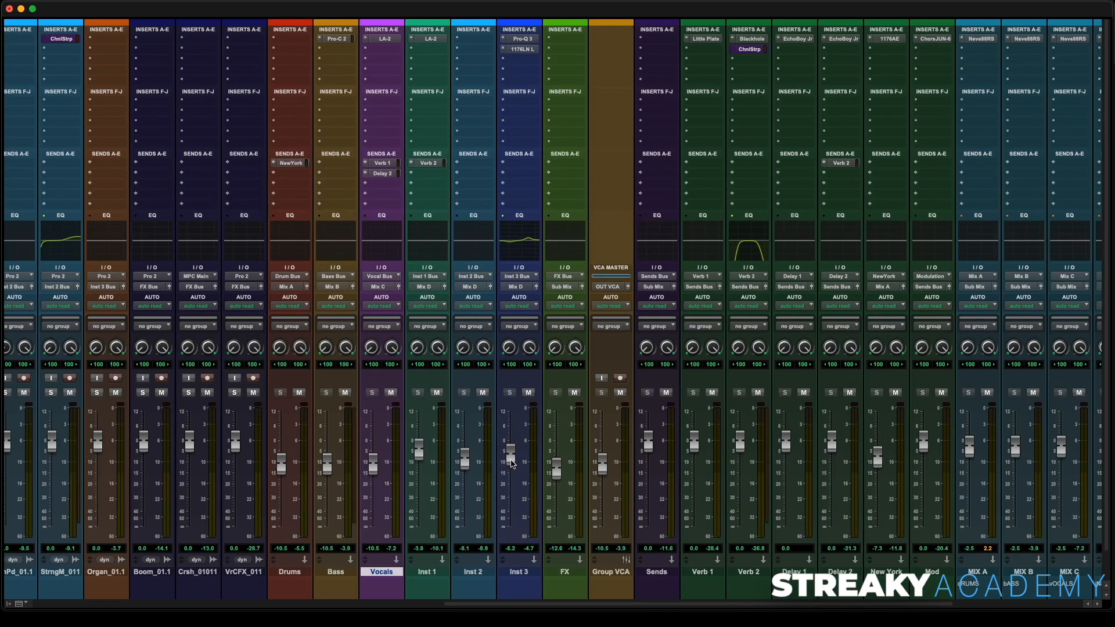
# - Compare the mix against the SORYMIX1 reference track by toggling its solo and mute
pyautogui.hscroll(6, 620, 391)
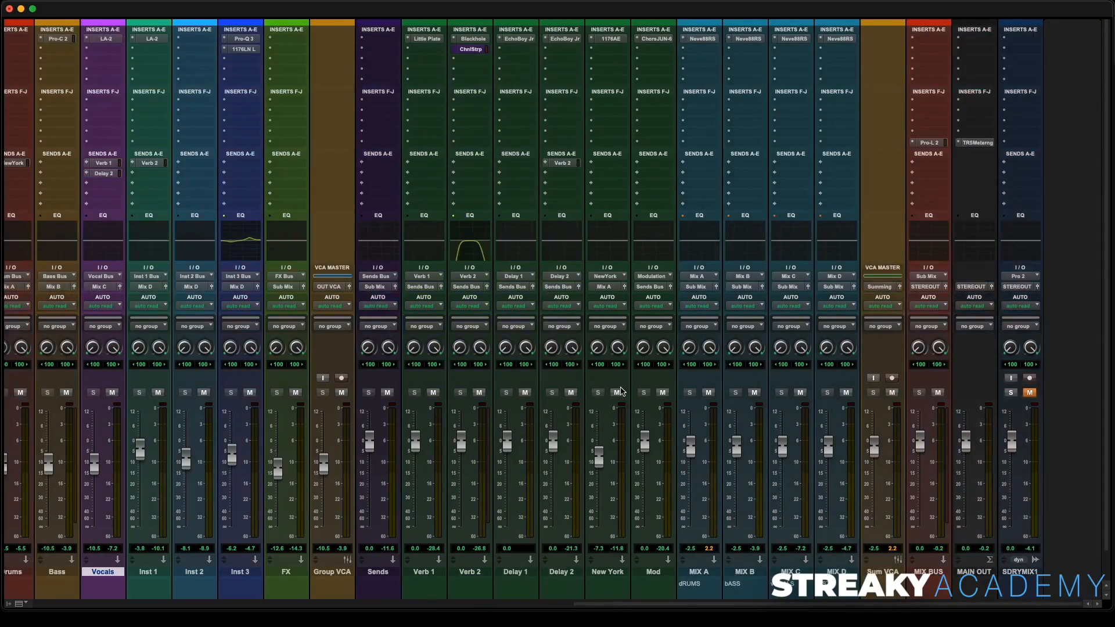
pyautogui.click(1012, 393)
pyautogui.click(1028, 394)
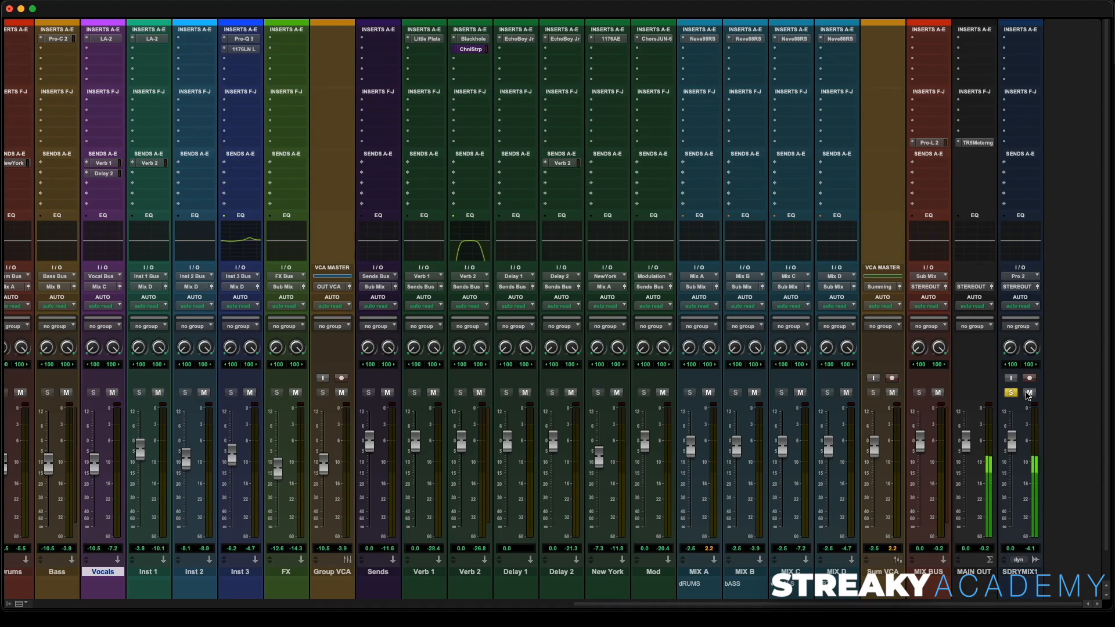
pyautogui.click(1029, 394)
pyautogui.click(1011, 393)
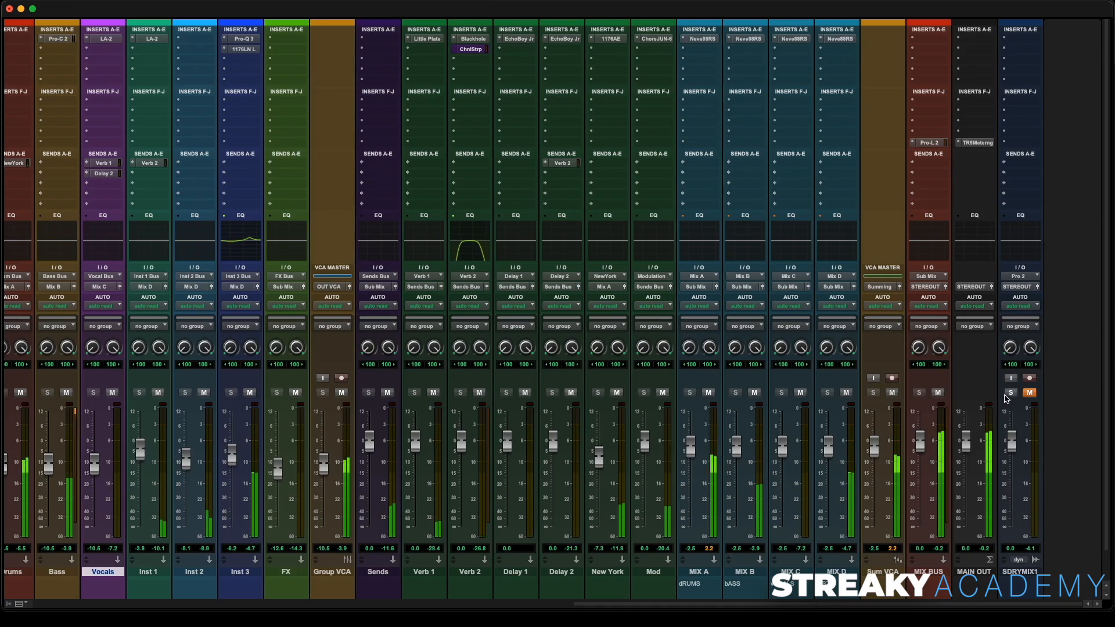
pyautogui.click(1011, 393)
pyautogui.click(1030, 393)
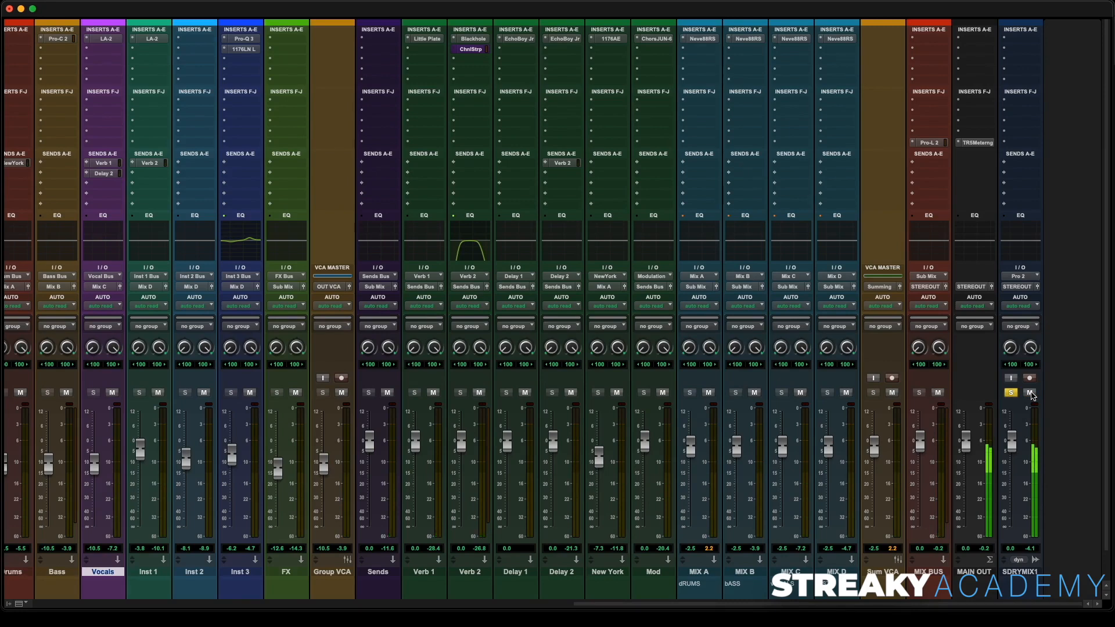
pyautogui.click(1031, 394)
pyautogui.click(1011, 393)
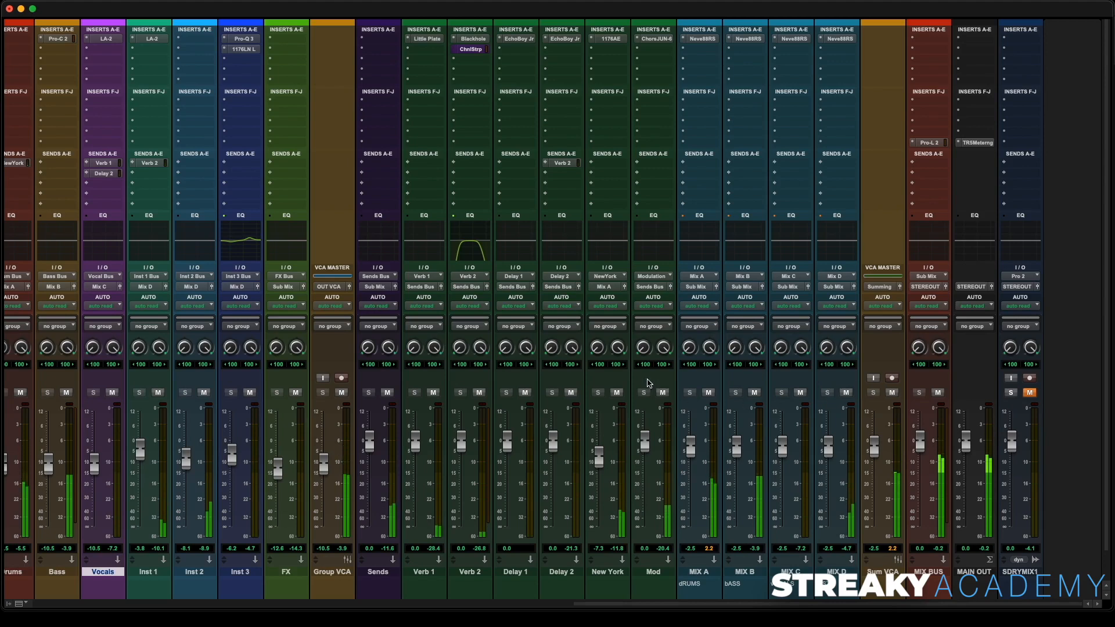
pyautogui.press('space')
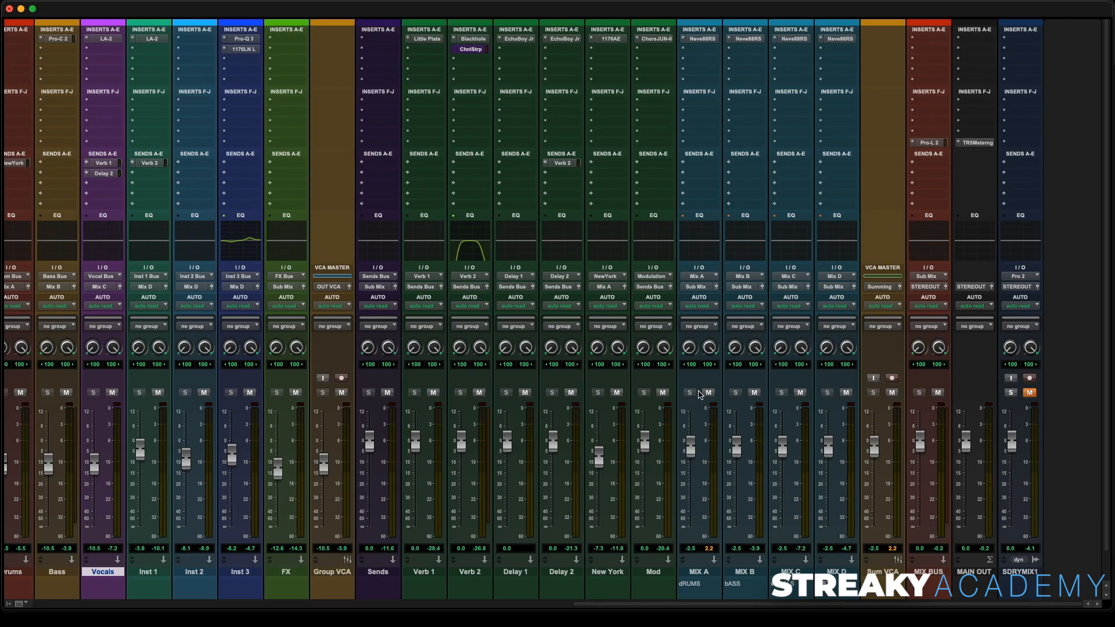
# - Insert FabFilter Pro-Q 3 on the MIX BUS track
pyautogui.hscroll(-15, 668, 386)
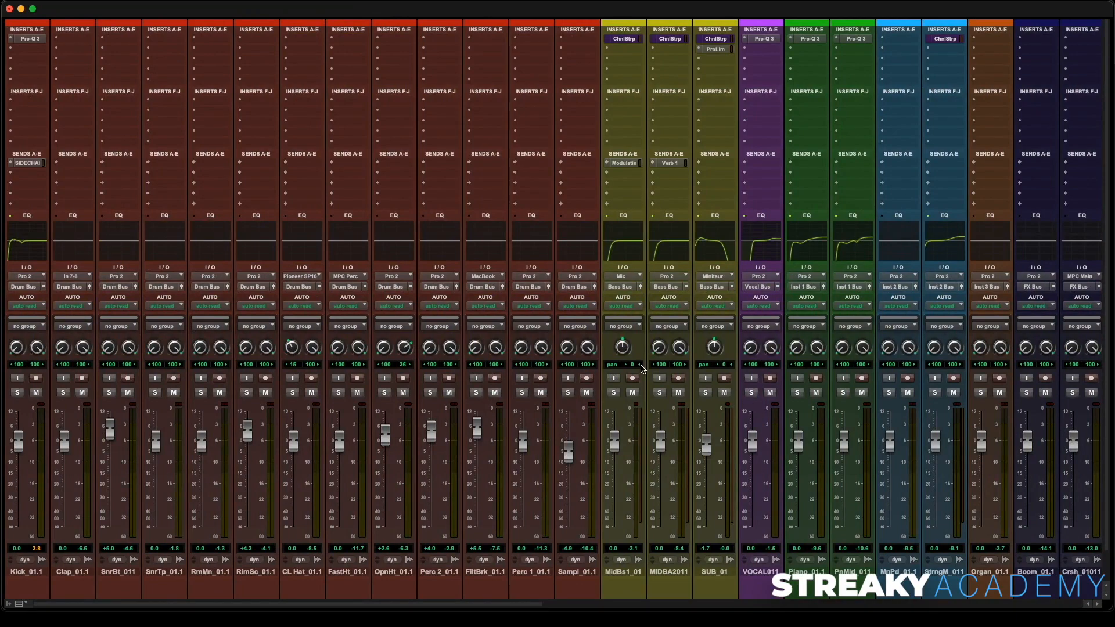
pyautogui.hscroll(15, 641, 369)
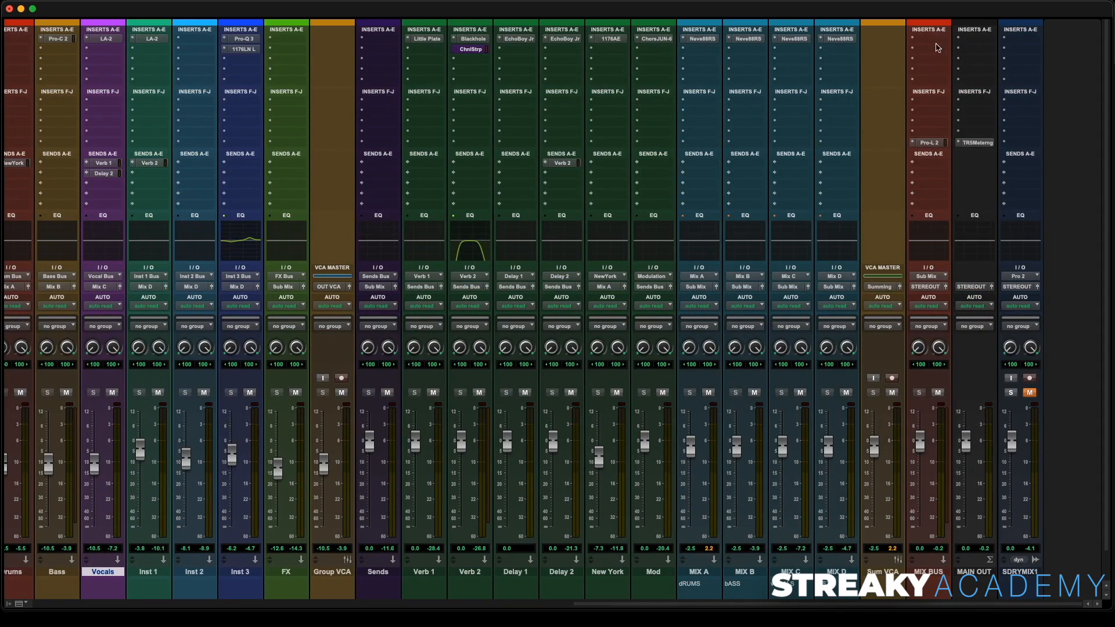
pyautogui.click(931, 143)
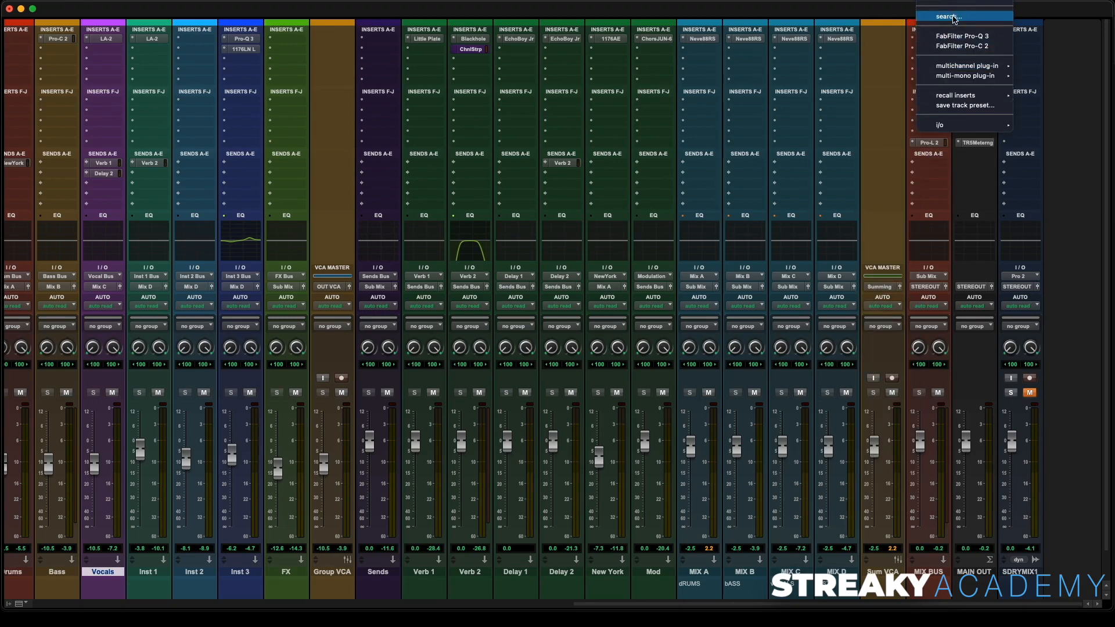
pyautogui.click(956, 36)
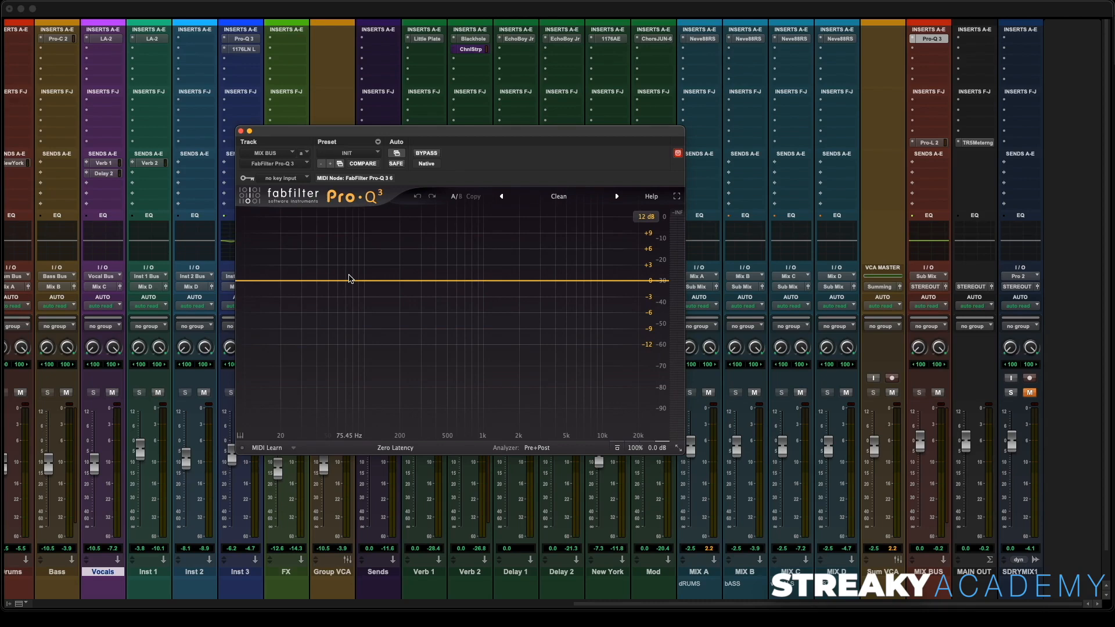
# - Start playback and add a low-cut band on the mix bus Pro-Q 3 with a 48 dB/oct slope
pyautogui.press('space')
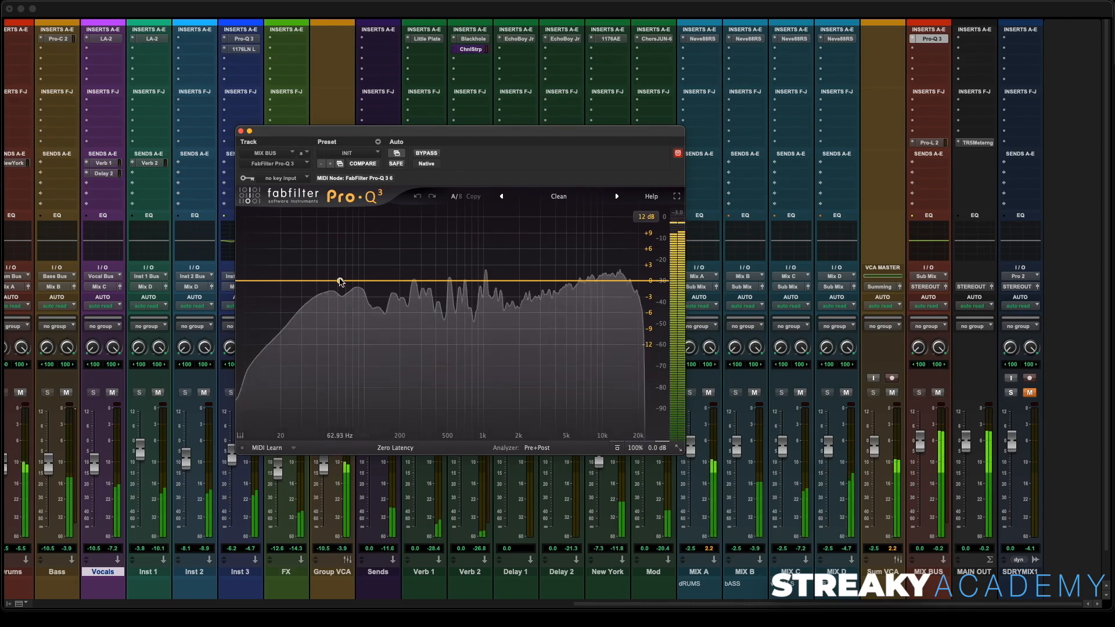
pyautogui.moveTo(340, 282); pyautogui.dragTo(272, 283)
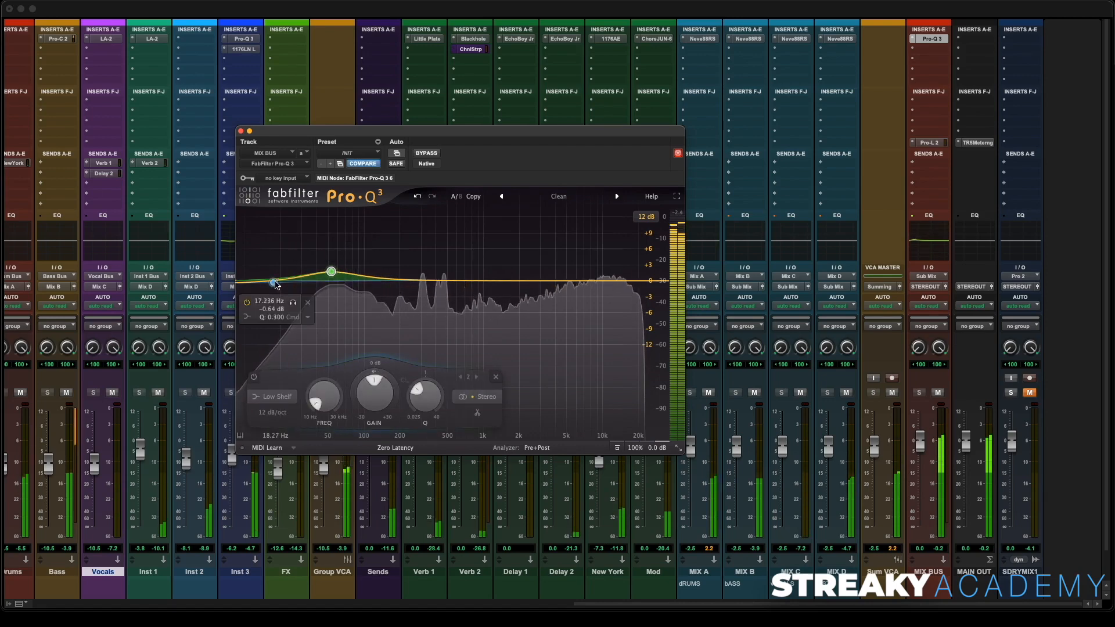
pyautogui.click(246, 319)
pyautogui.click(262, 331)
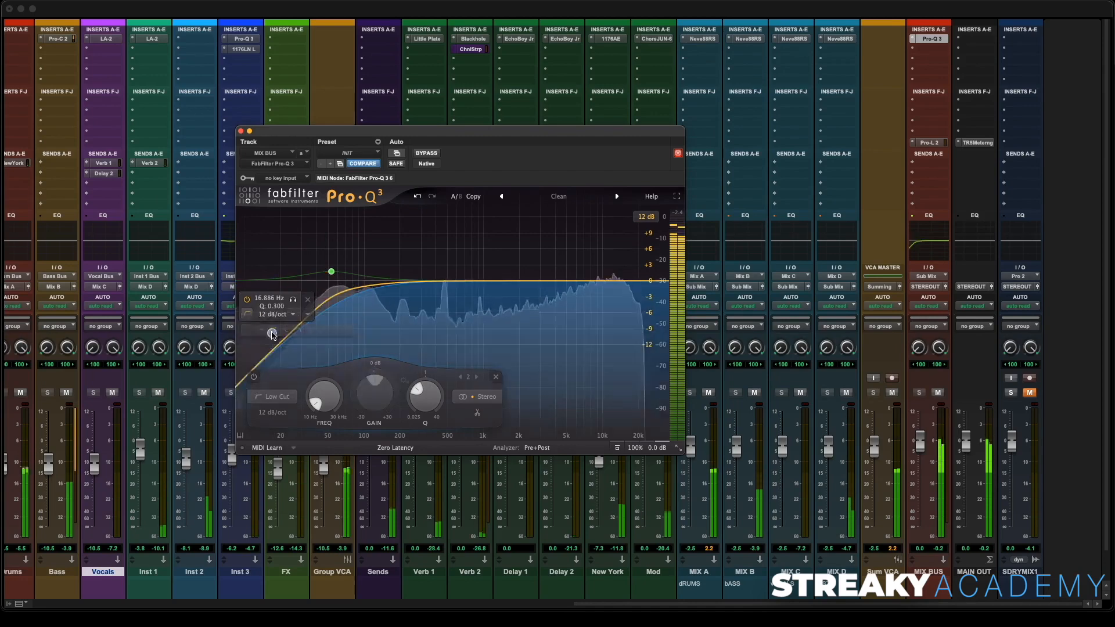
pyautogui.click(272, 412)
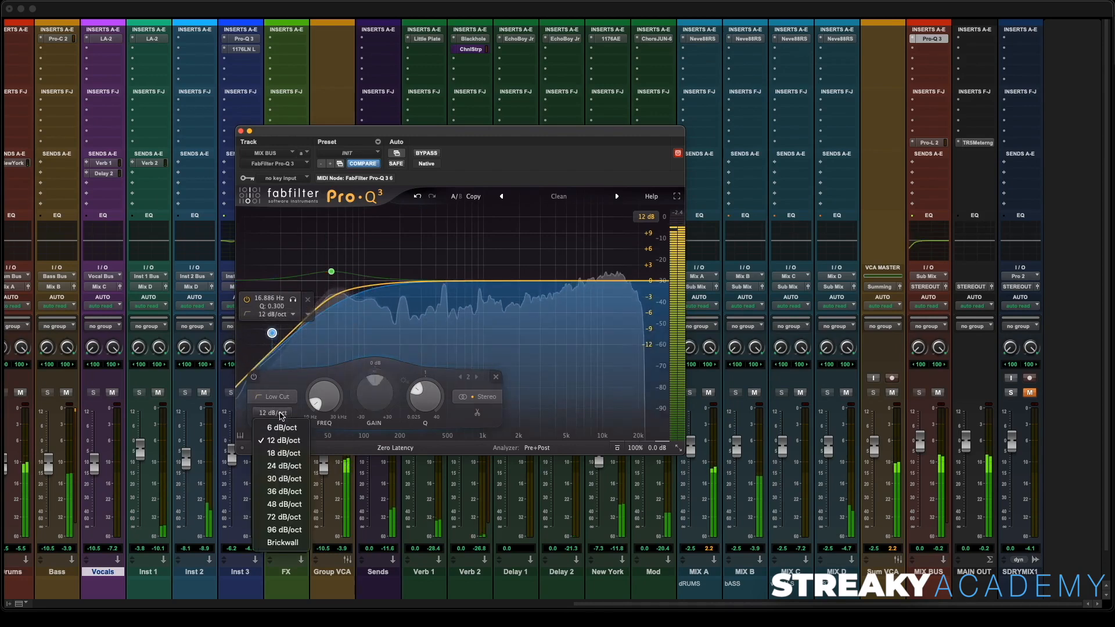
pyautogui.click(284, 504)
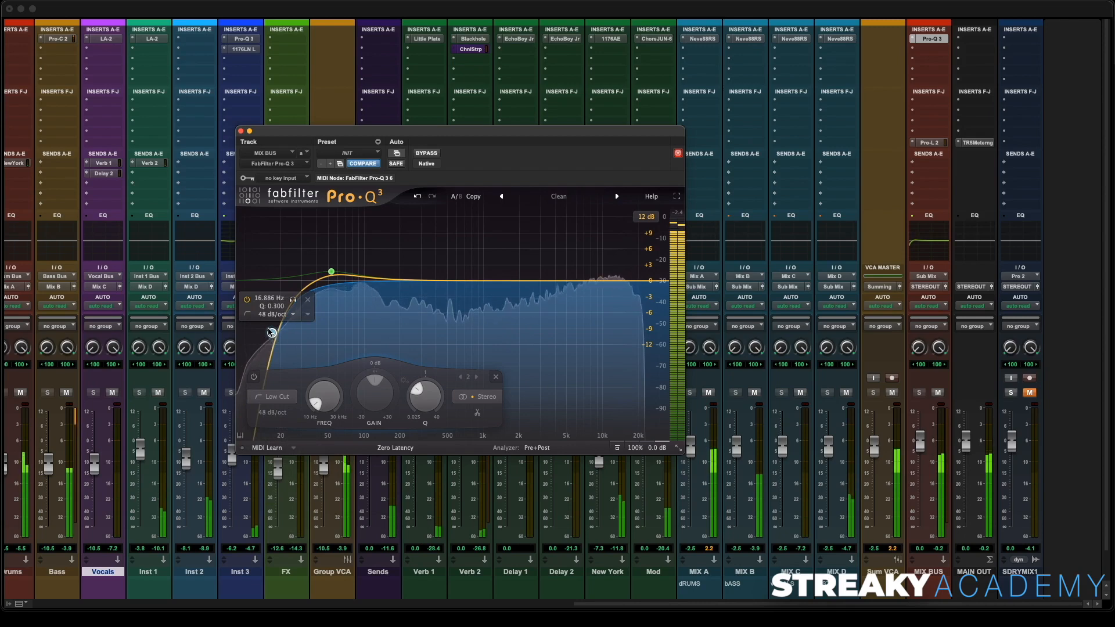
pyautogui.moveTo(272, 331); pyautogui.dragTo(277, 302)
# - Add a gentle bell boost around 1.6 kHz on the mix bus EQ and widen its Q
pyautogui.click(508, 276)
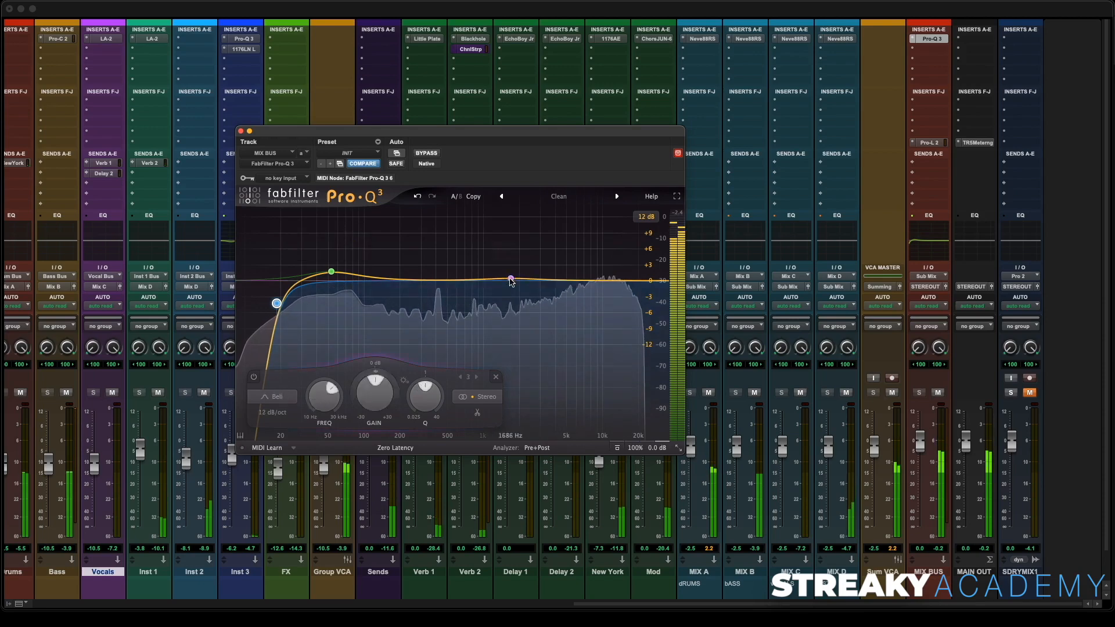
pyautogui.moveTo(507, 275); pyautogui.dragTo(505, 274)
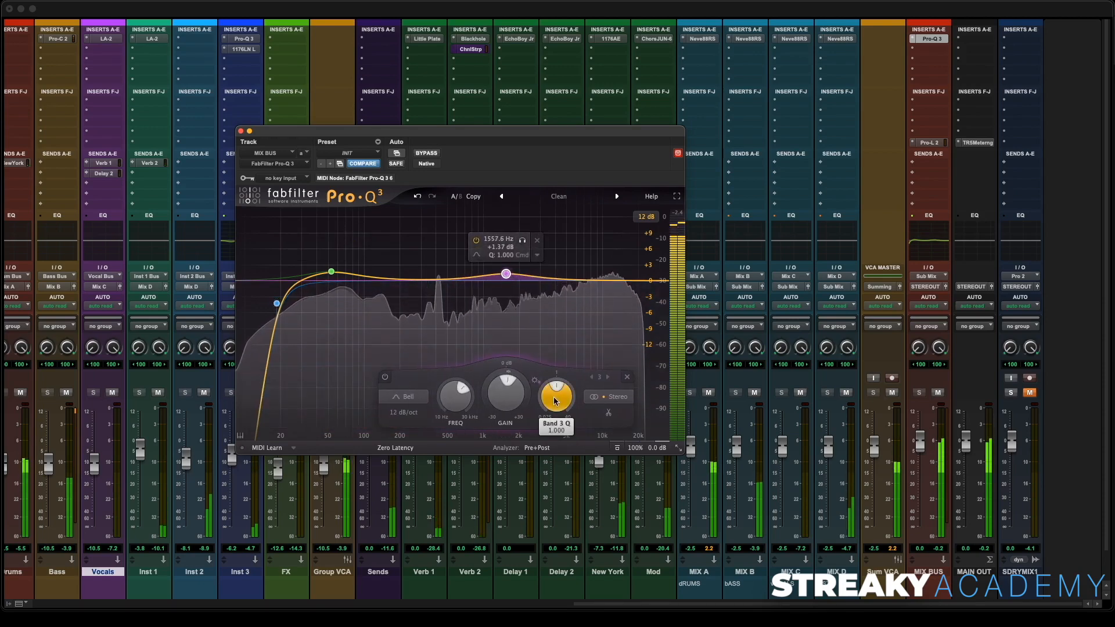
pyautogui.moveTo(554, 399); pyautogui.dragTo(545, 412)
pyautogui.moveTo(503, 276); pyautogui.dragTo(505, 279)
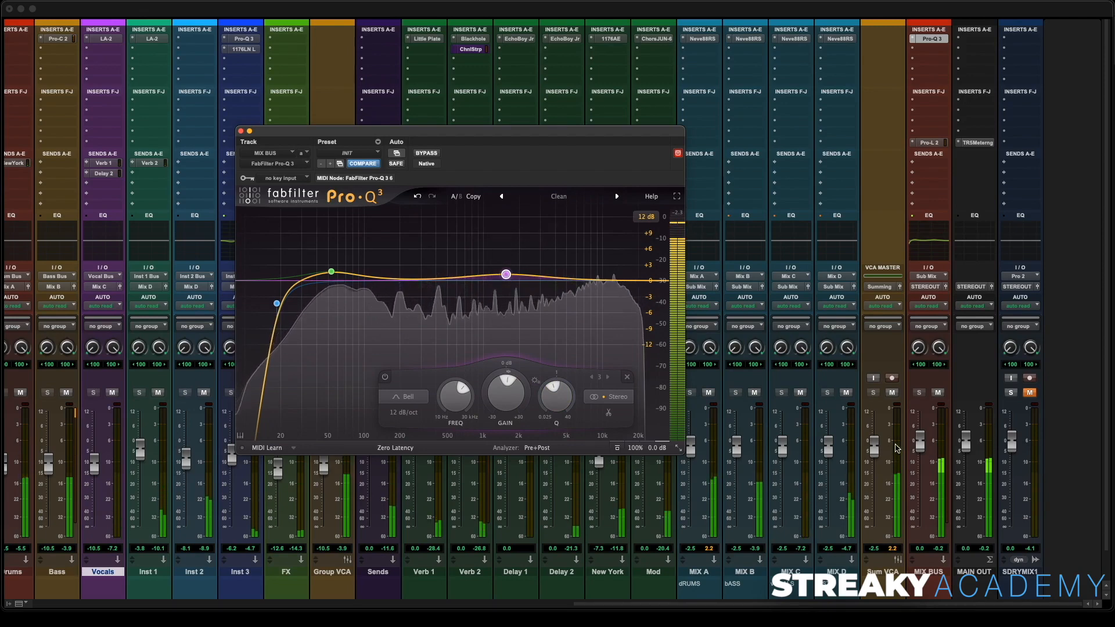
# - Compare the EQ'd mix against the SORYMIX1 reference by toggling the reference track's solo and mute
pyautogui.click(922, 447)
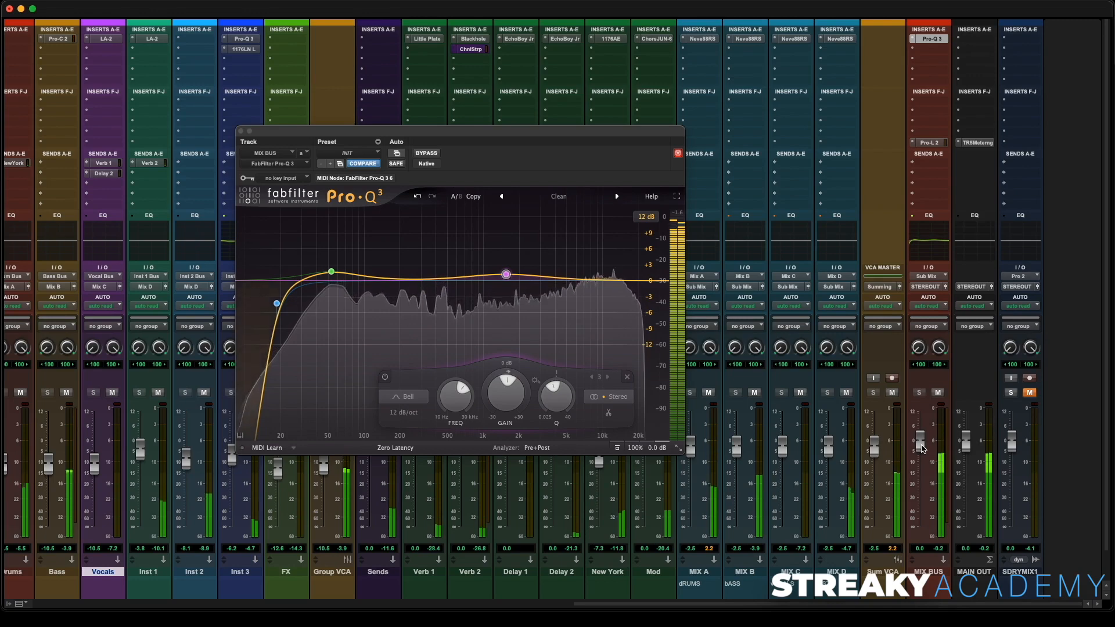
pyautogui.moveTo(876, 454); pyautogui.dragTo(877, 455)
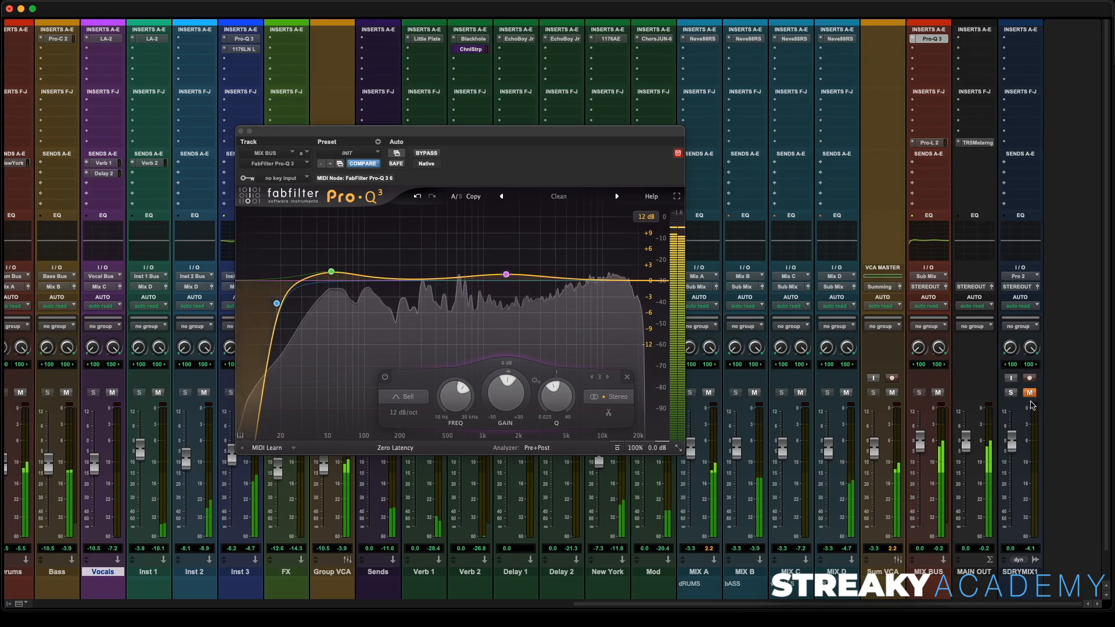
pyautogui.click(1015, 393)
pyautogui.click(1030, 394)
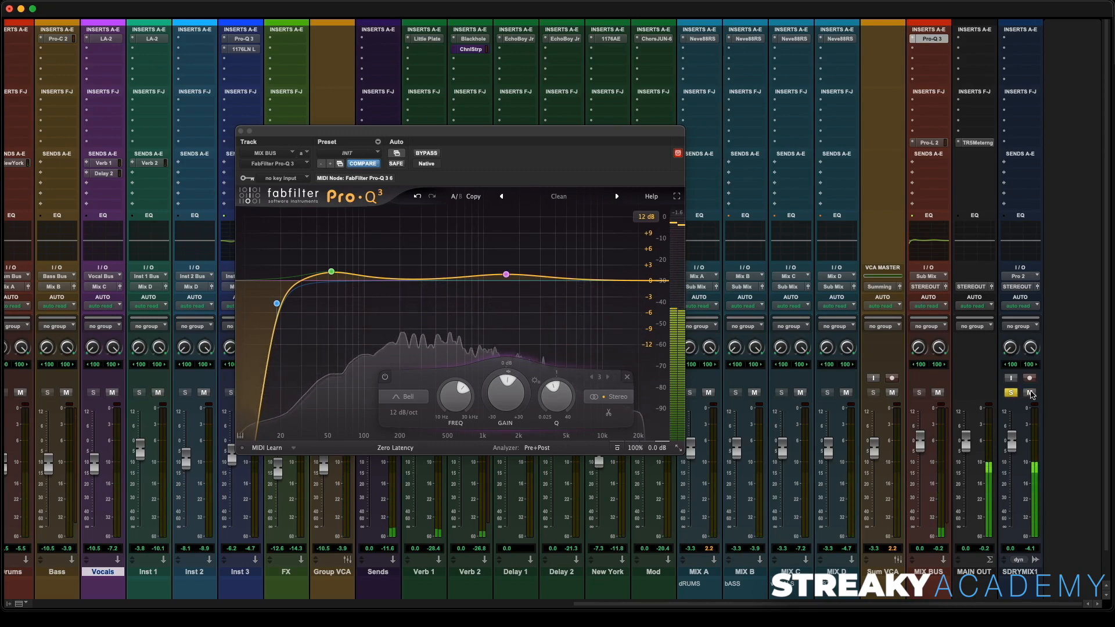
pyautogui.click(1028, 393)
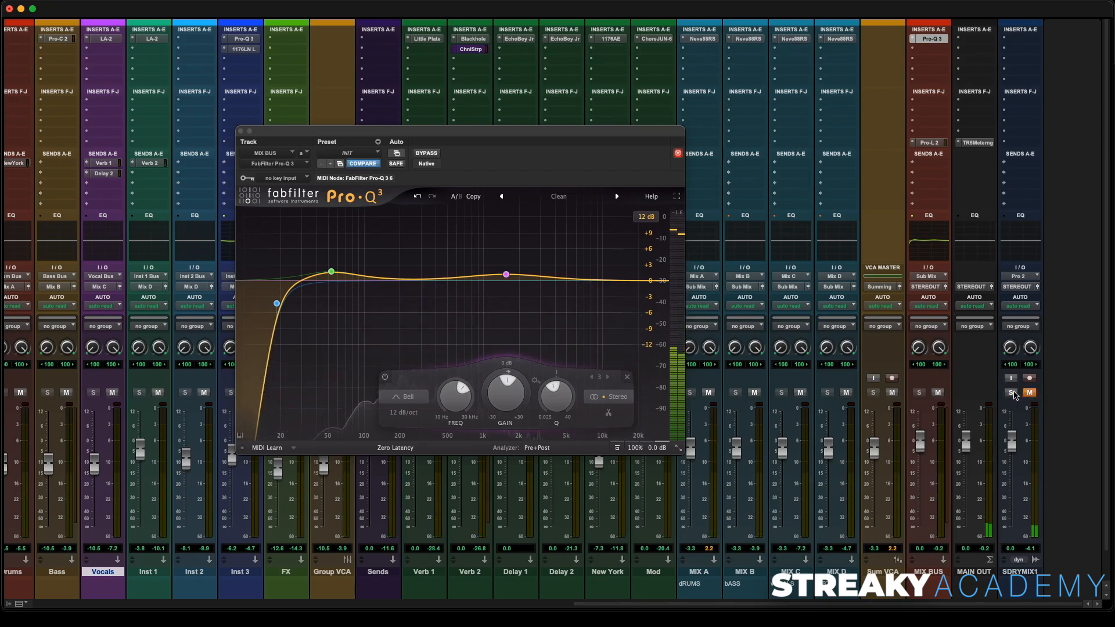
# - Add a slight high-shelf boost on the top end of the mix bus EQ and close the plug-in window
pyautogui.moveTo(651, 284); pyautogui.dragTo(633, 275)
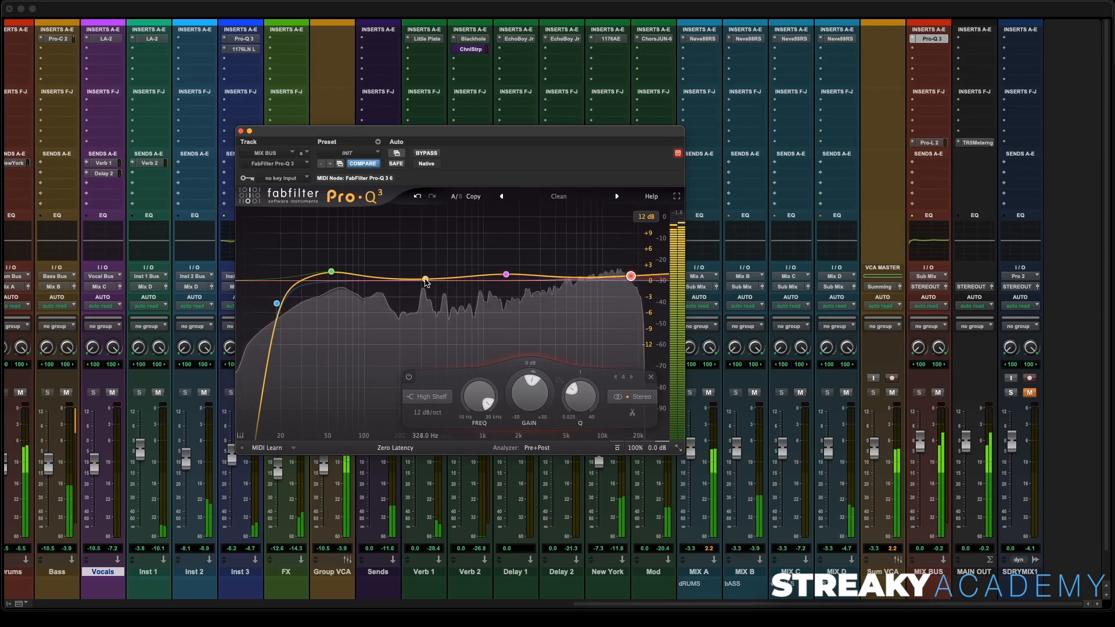
pyautogui.click(242, 131)
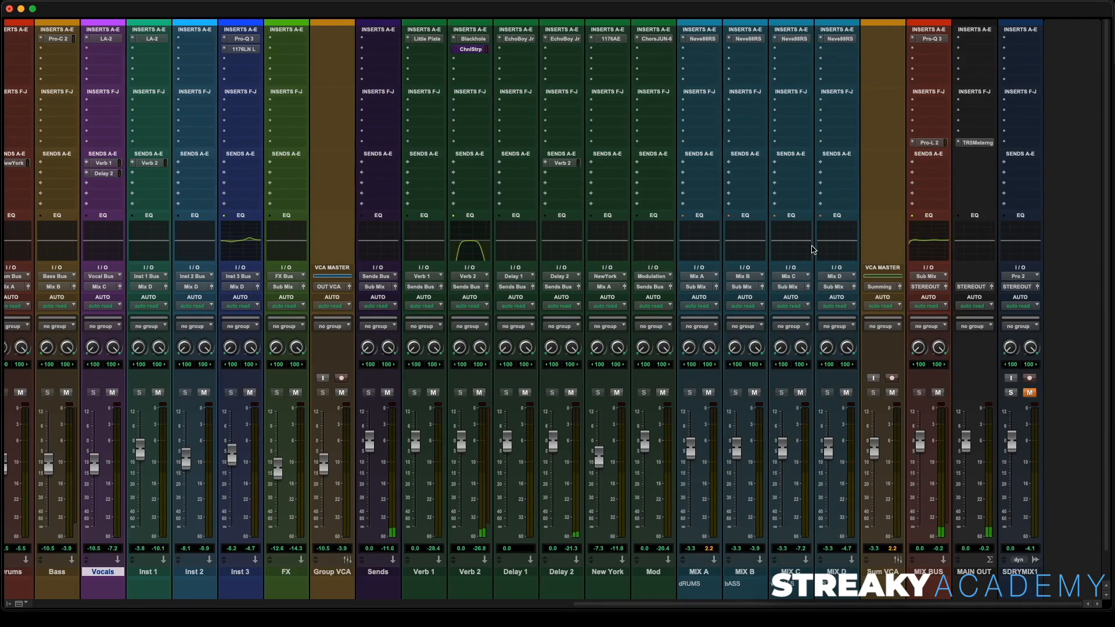
# - Switch to the Edit window, audition the song from about 1:04, and place the cursor at 1:28
pyautogui.press('super+equal')
pyautogui.scroll(10, 563, 241)
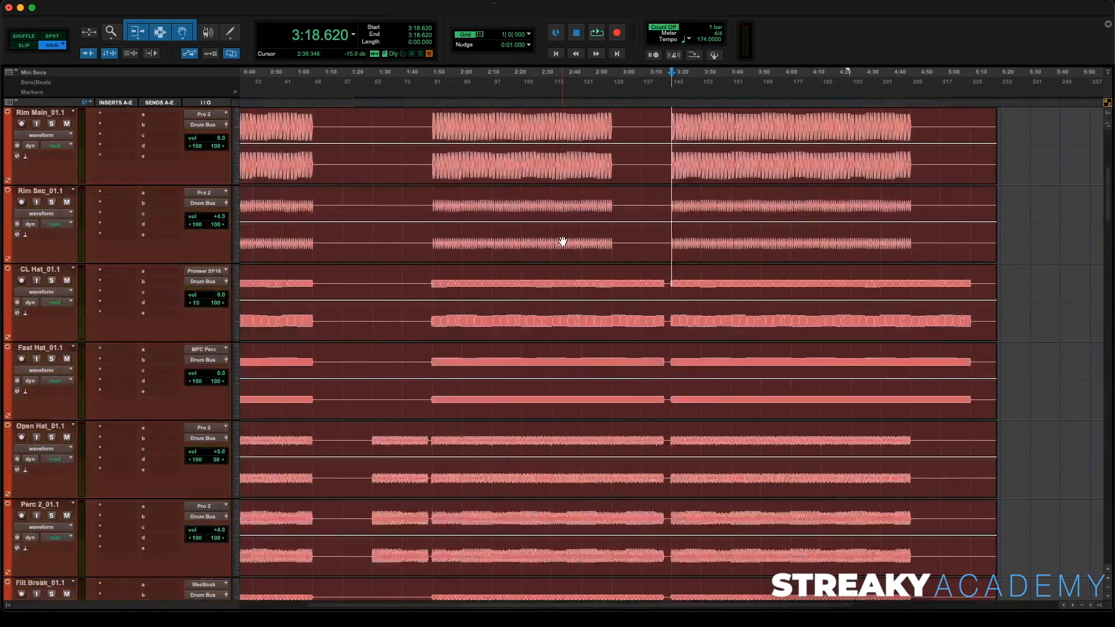
pyautogui.scroll(-2, 563, 241)
pyautogui.click(310, 102)
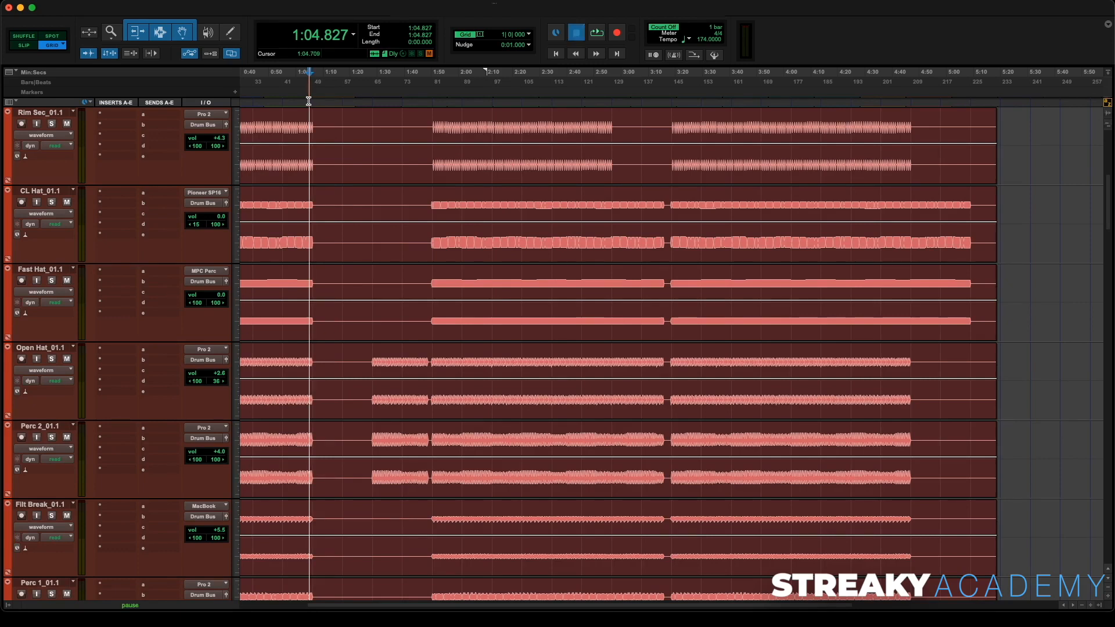
pyautogui.press('space')
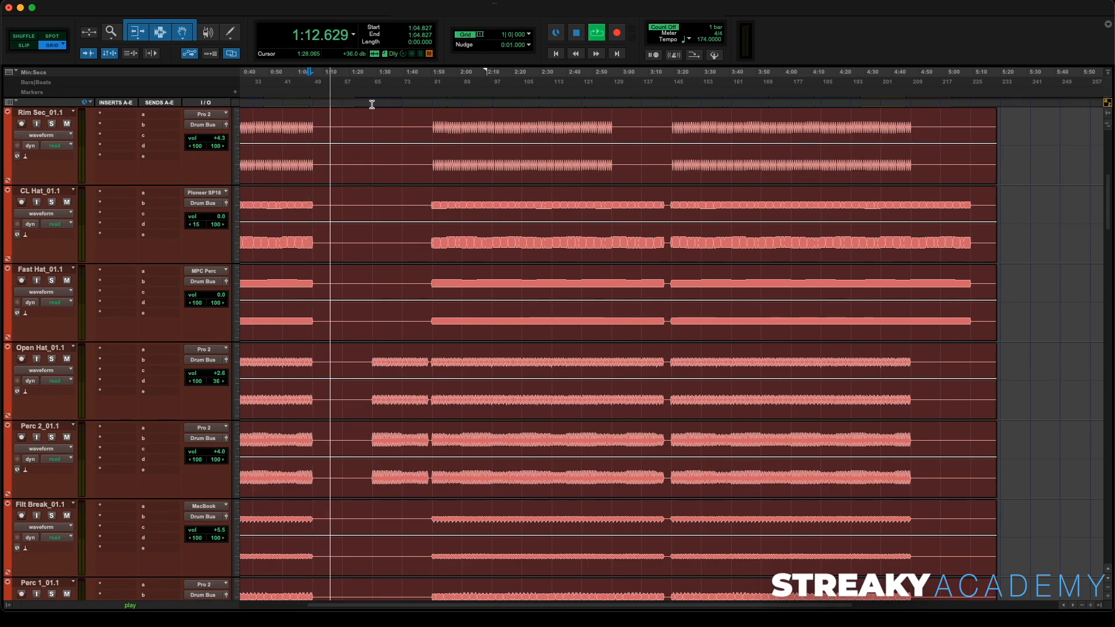
pyautogui.press('space')
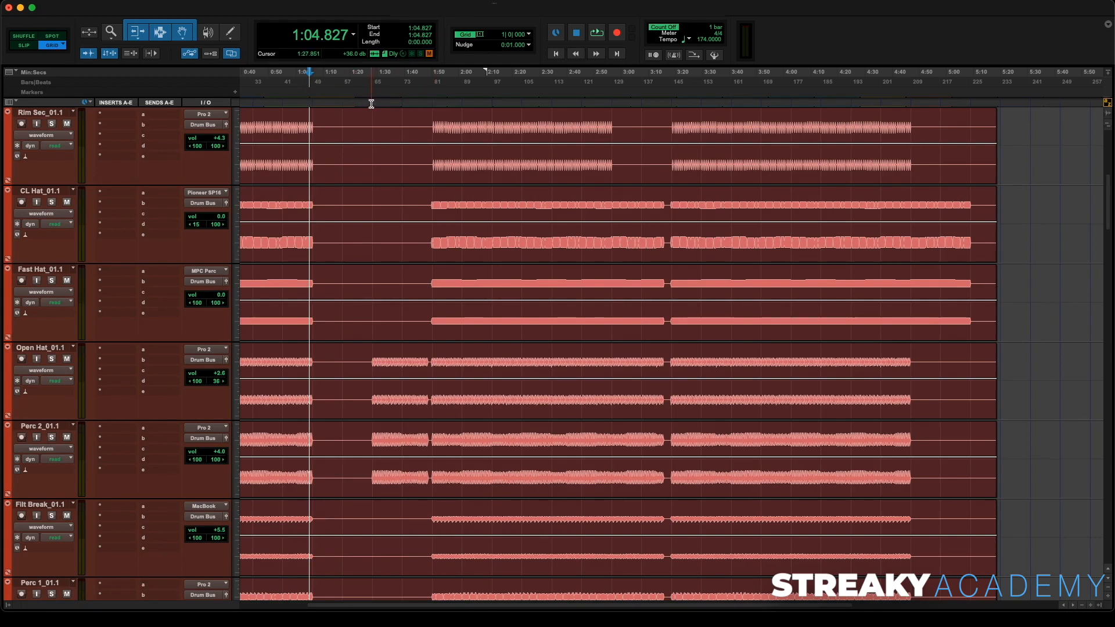
pyautogui.click(371, 103)
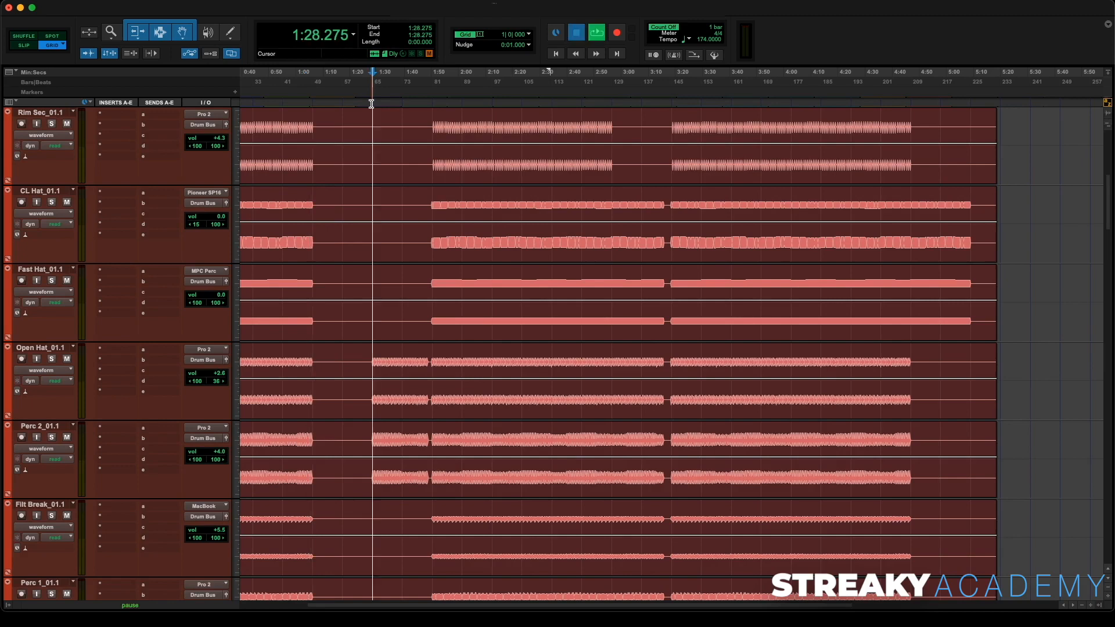
# - Play from 1:28 and reduce the track heights so all tracks fit in view
pyautogui.press('space')
pyautogui.scroll(-3, 379, 193)
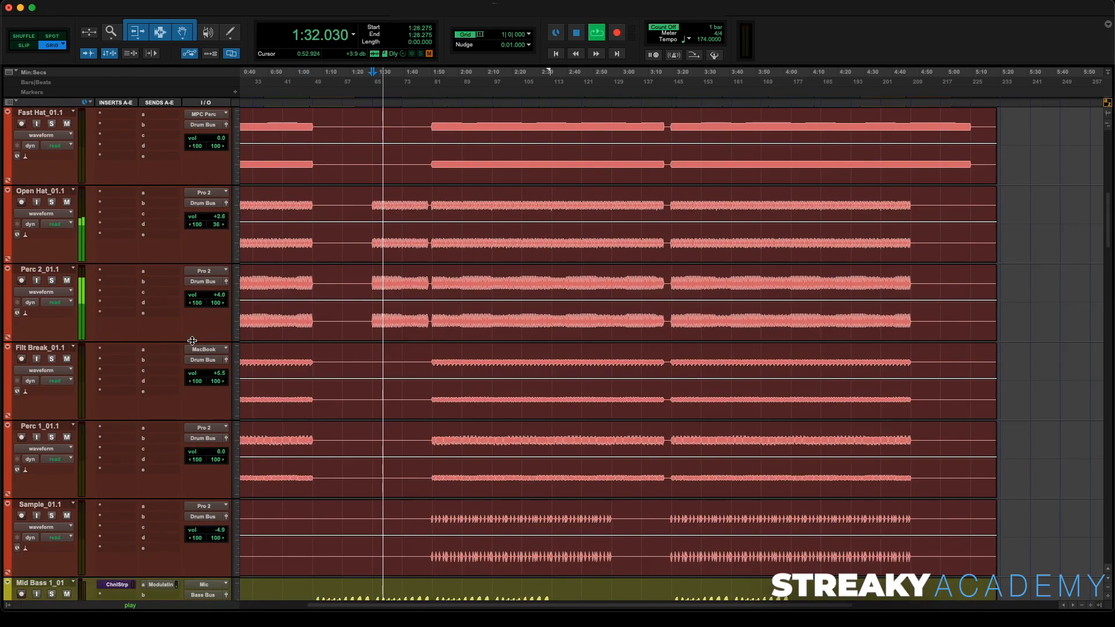
pyautogui.moveTo(192, 341); pyautogui.dragTo(201, 296)
pyautogui.scroll(10, 296, 228)
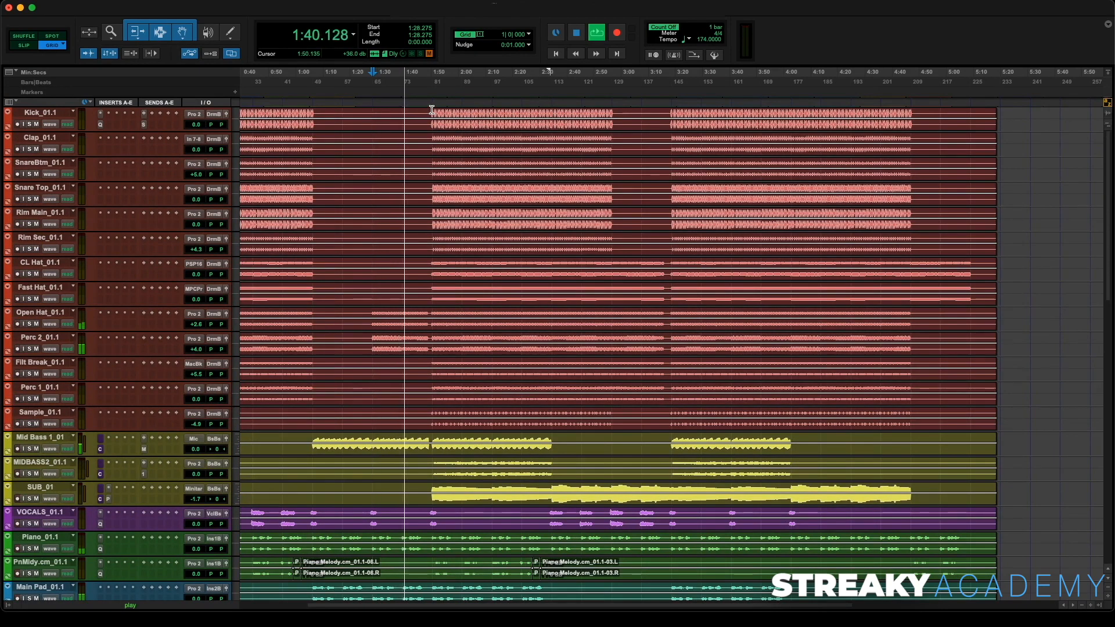
pyautogui.press('space')
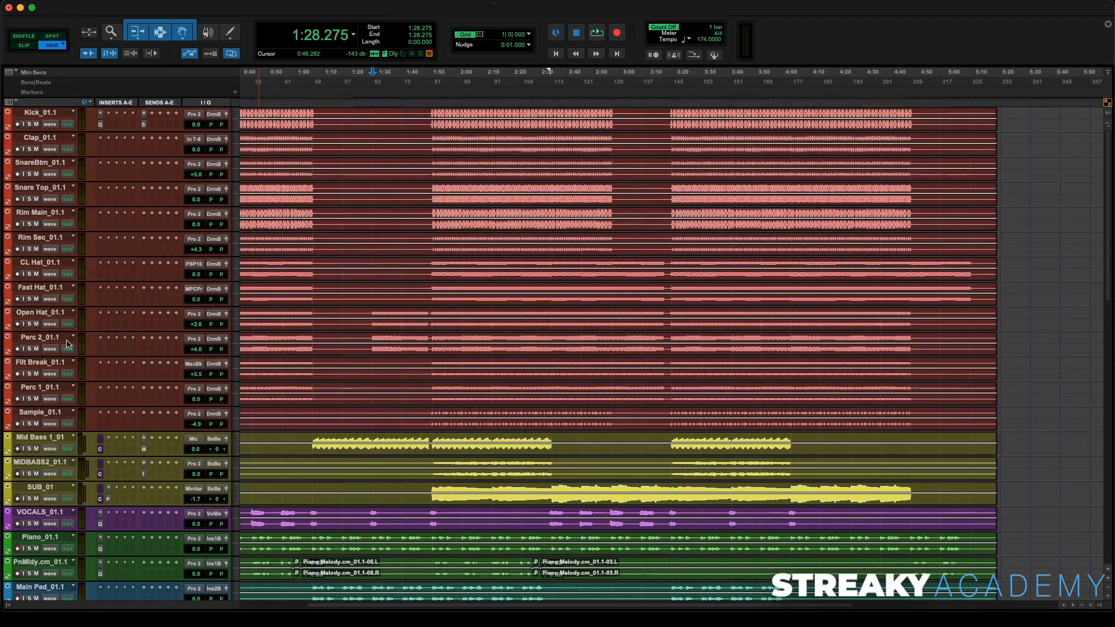
# - Move the Drums bus track up below Sample_01.1 and enlarge its track height
pyautogui.scroll(-5, 67, 344)
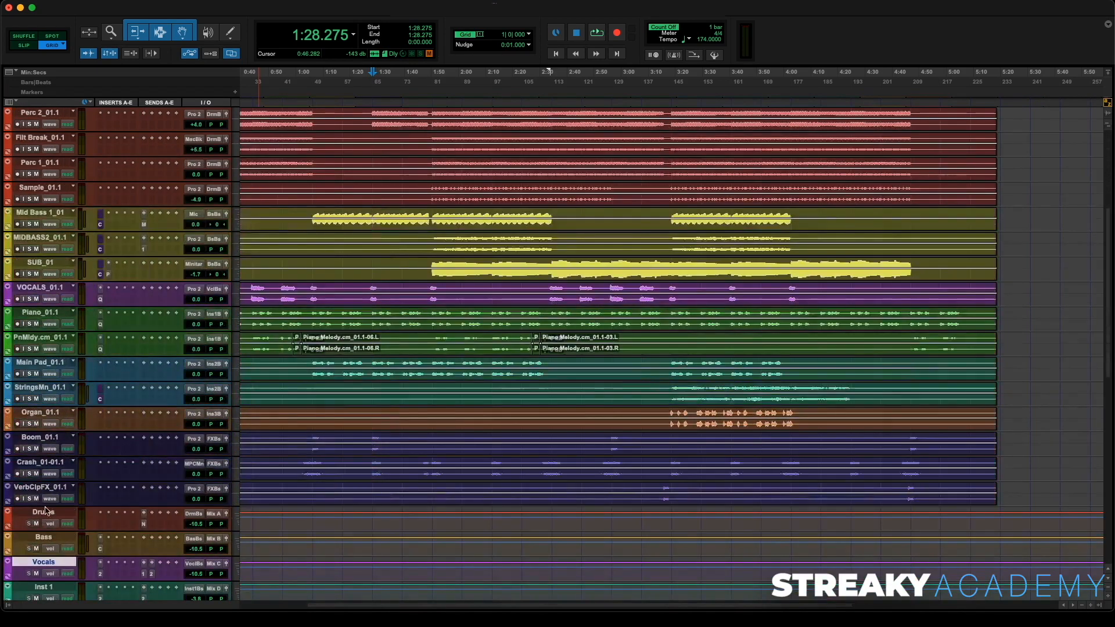
pyautogui.moveTo(46, 511); pyautogui.dragTo(92, 221)
pyautogui.scroll(2, 73, 239)
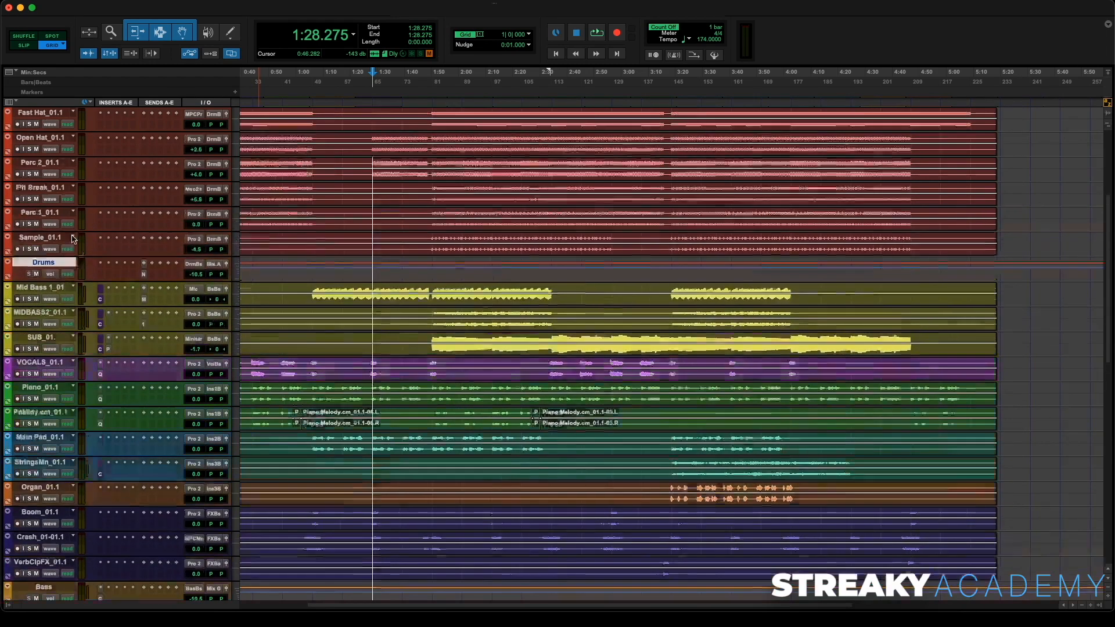
pyautogui.scroll(2, 73, 239)
pyautogui.moveTo(67, 319); pyautogui.dragTo(67, 406)
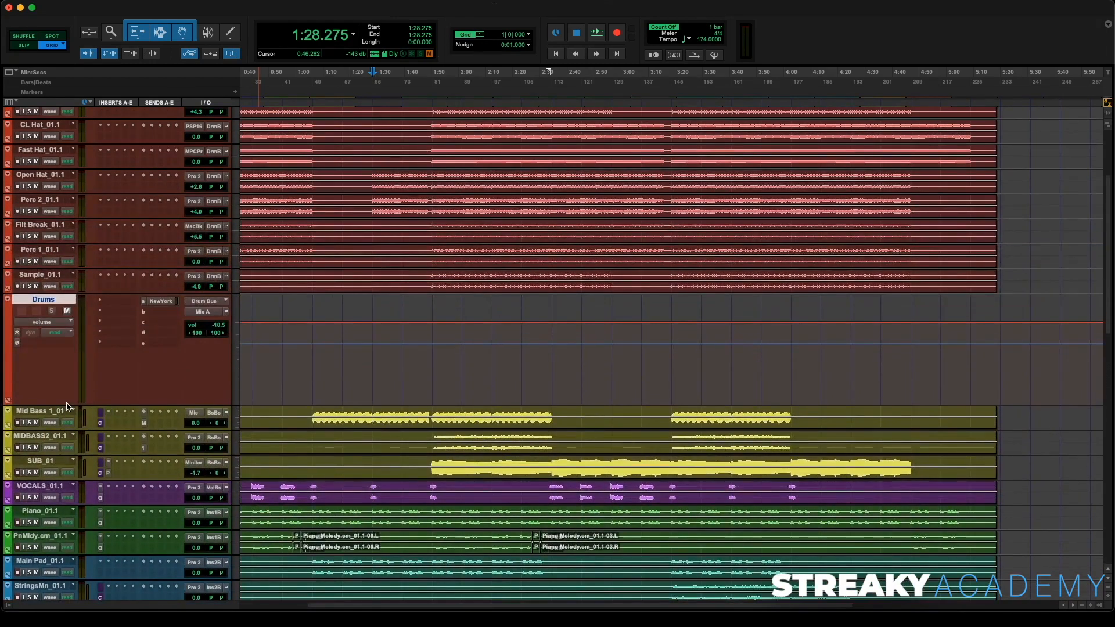
pyautogui.scroll(3, 67, 404)
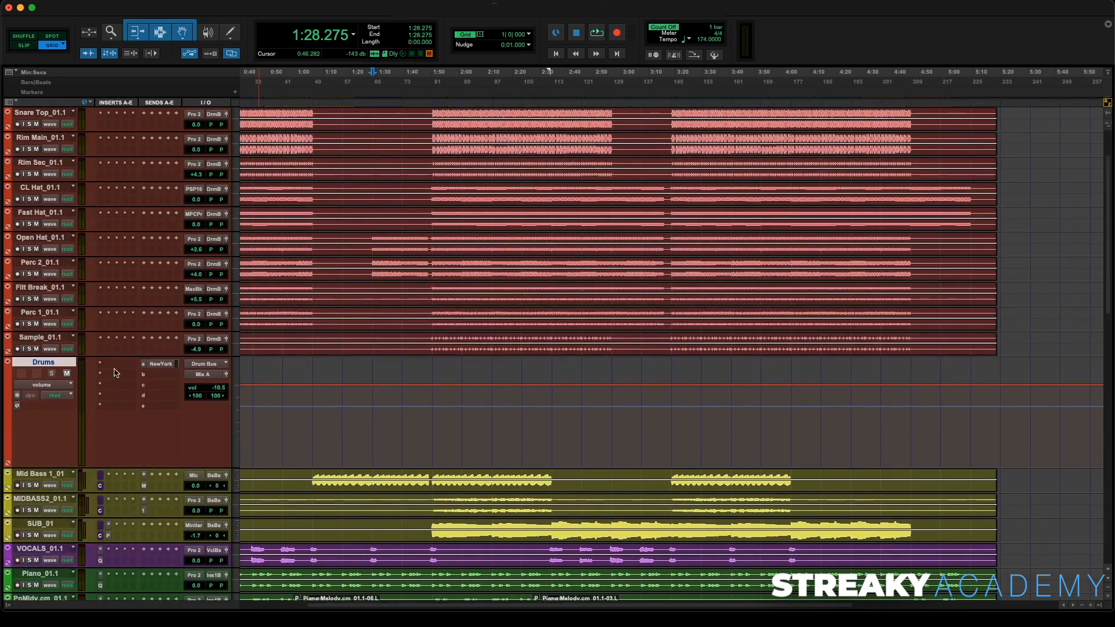
# - Insert a Channel Strip (stereo) plug-in on the Drums bus track and close its window
pyautogui.click(115, 365)
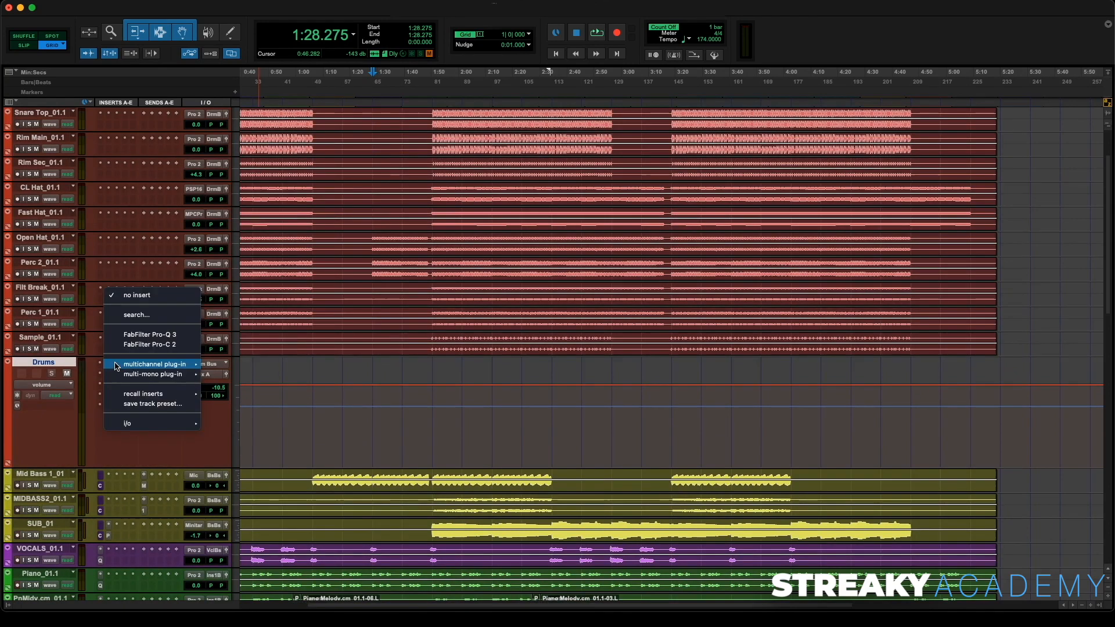
pyautogui.click(137, 315)
pyautogui.write('chann')
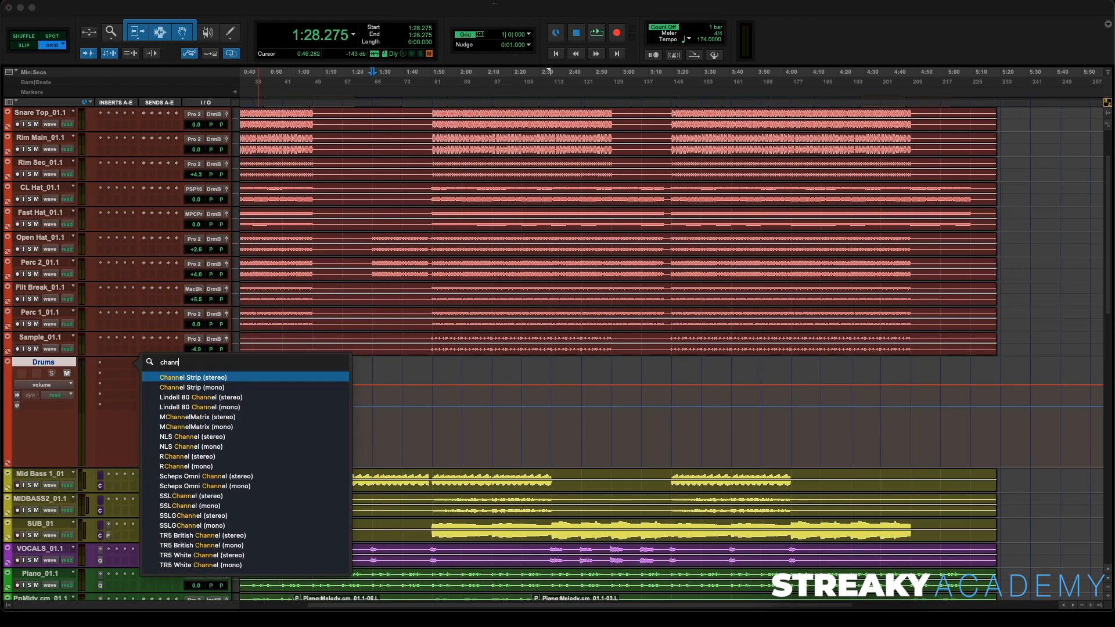
pyautogui.press('Return')
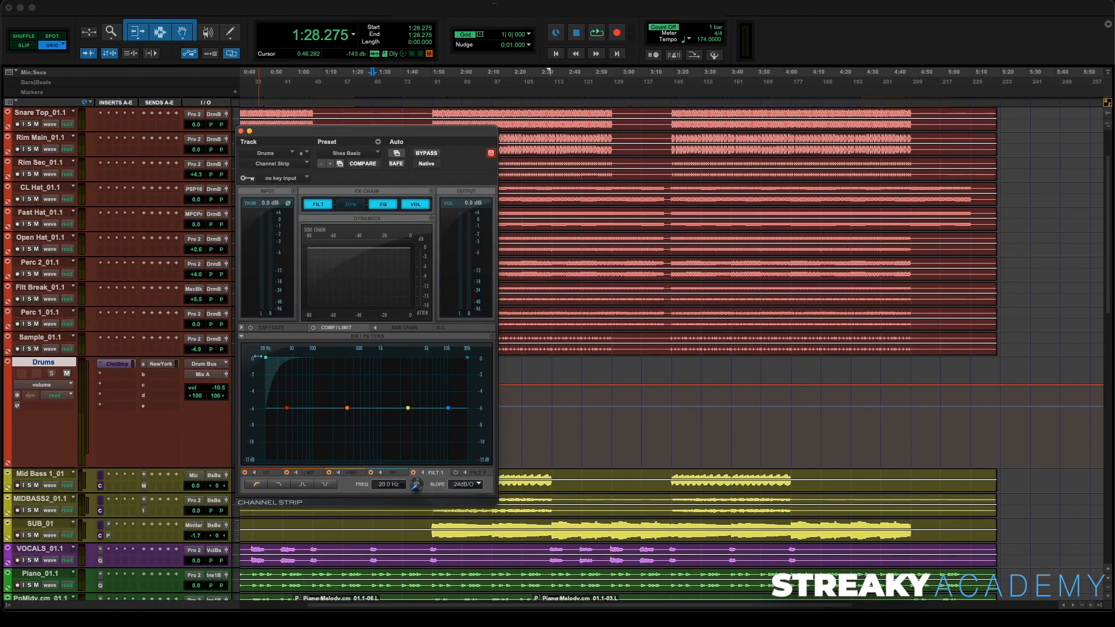
pyautogui.click(241, 131)
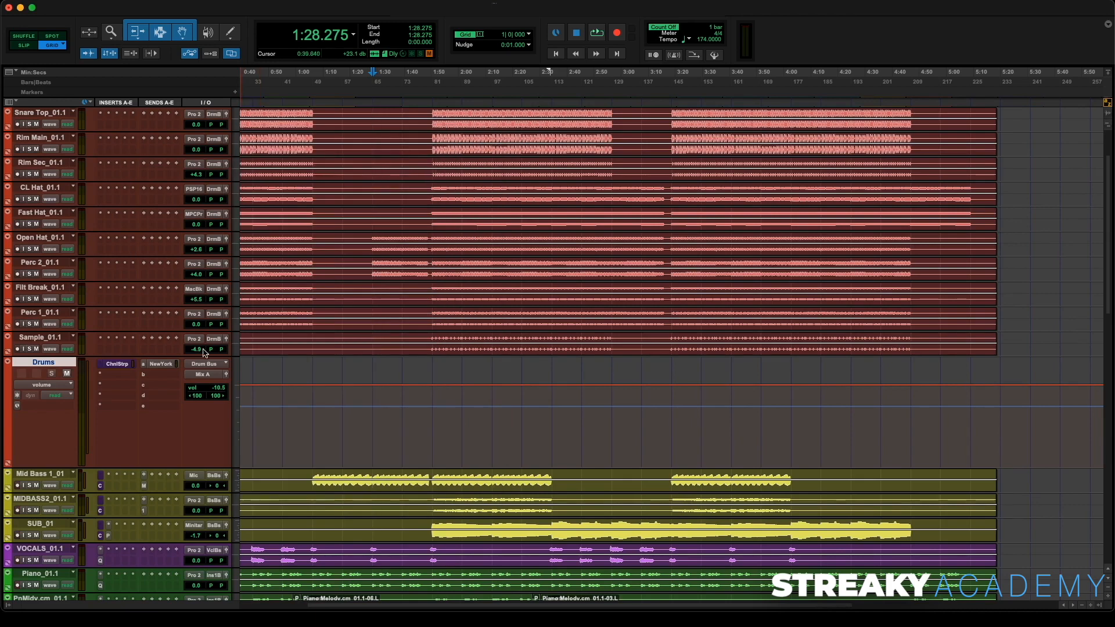
# - Enable plug-in automation for the Drums Channel Strip's Filter 1 Frequency and Filter 2 Frequency parameters, then close the plug-in
pyautogui.click(128, 367)
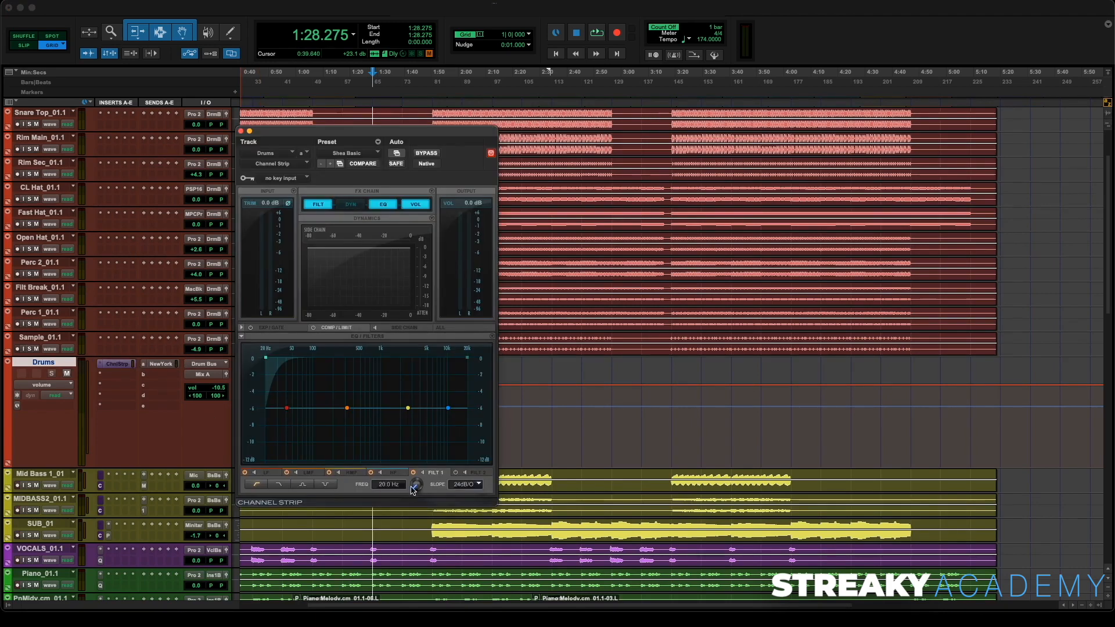
pyautogui.click(455, 473)
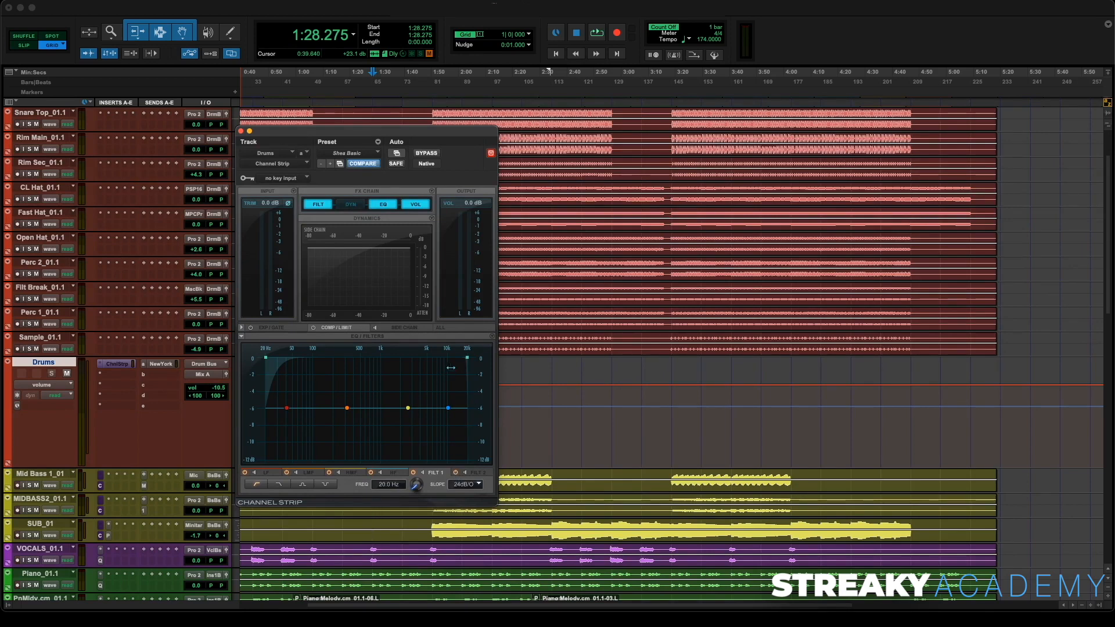
pyautogui.click(398, 153)
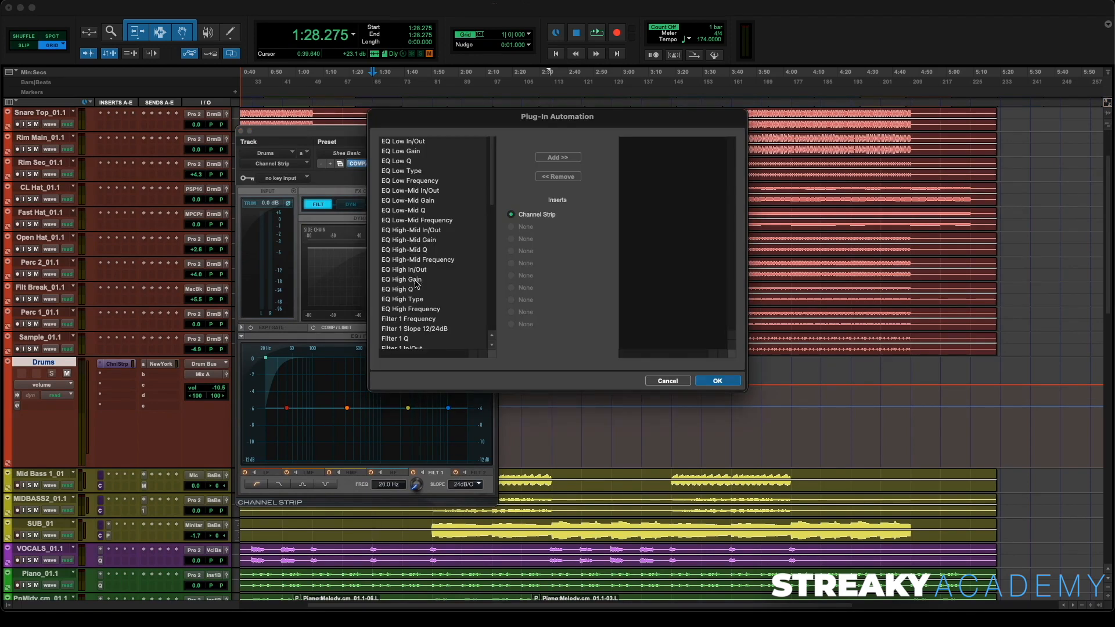
pyautogui.scroll(-1, 417, 291)
pyautogui.click(418, 318)
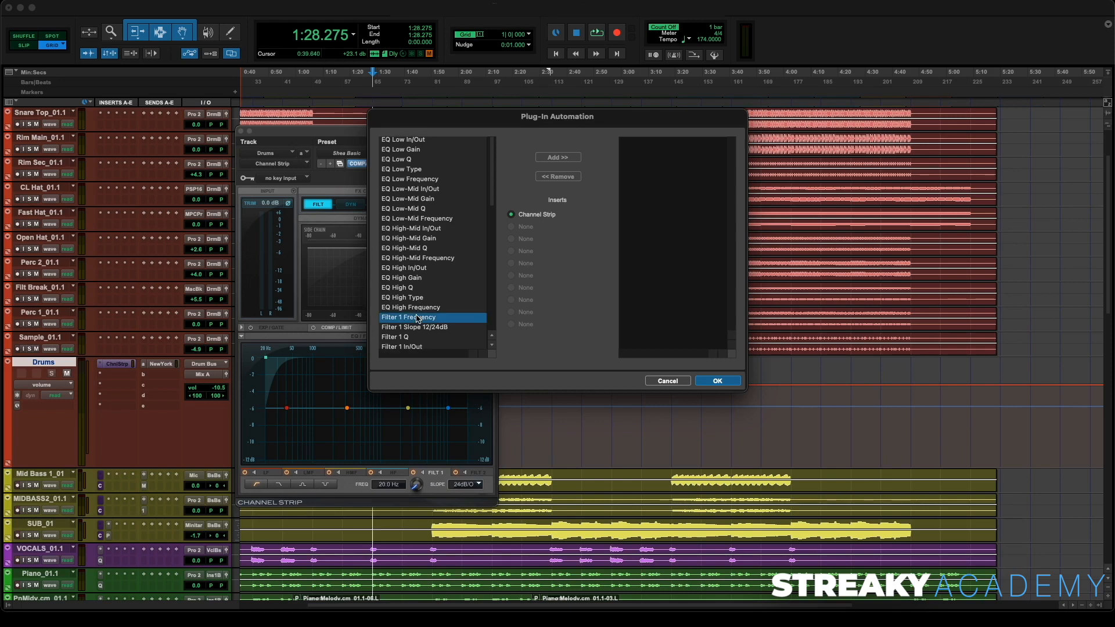
pyautogui.scroll(-3, 413, 333)
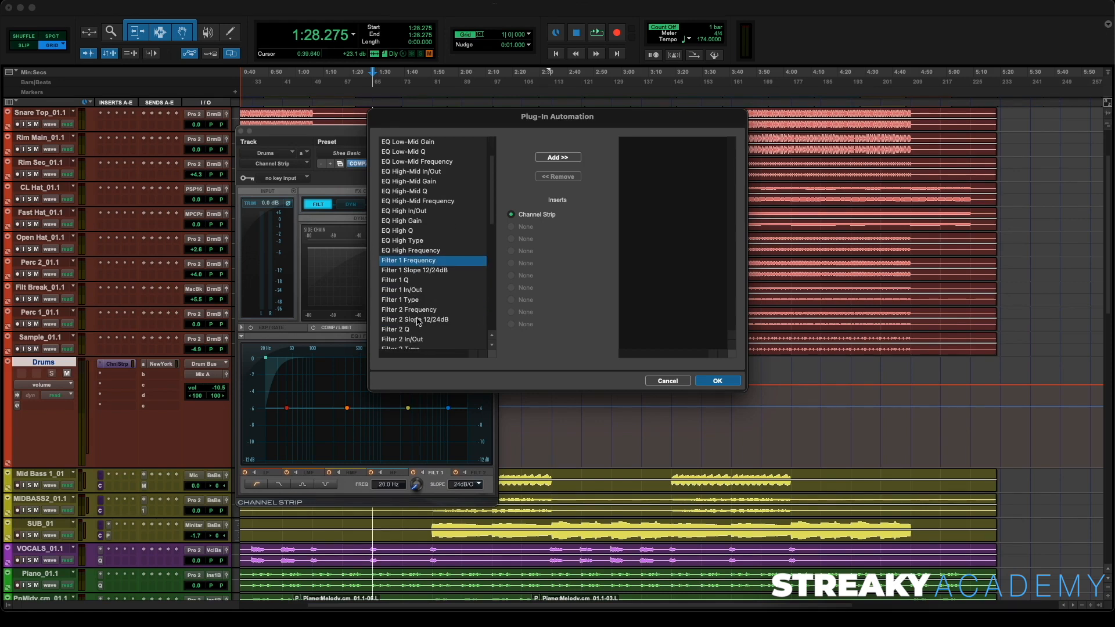
pyautogui.keyDown('super'); pyautogui.click(420, 310); pyautogui.keyUp('super')
pyautogui.click(558, 157)
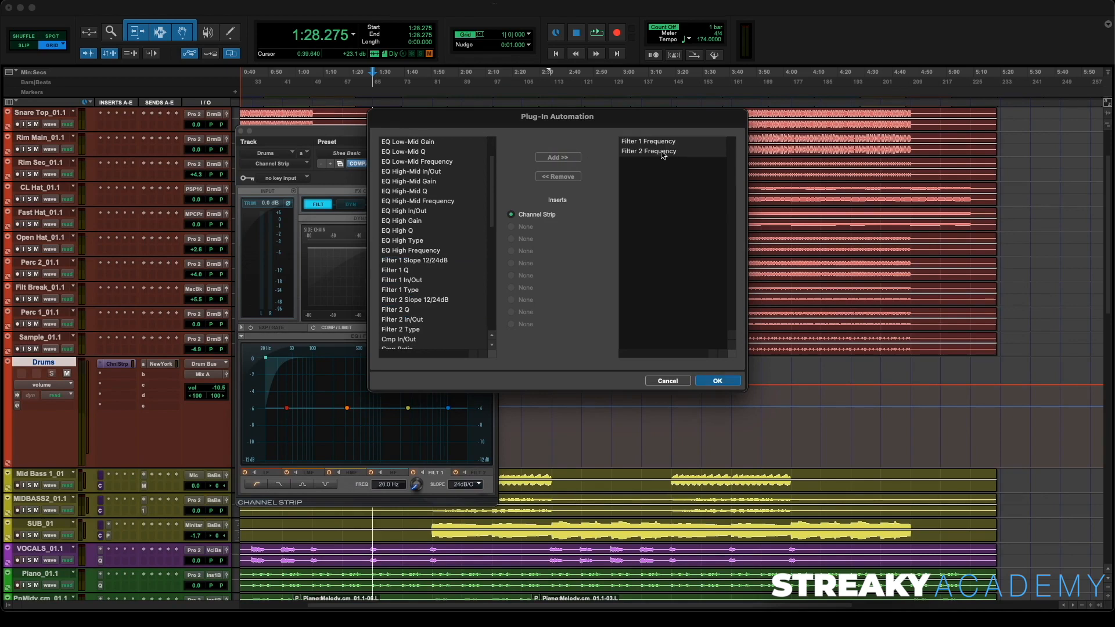
pyautogui.click(718, 381)
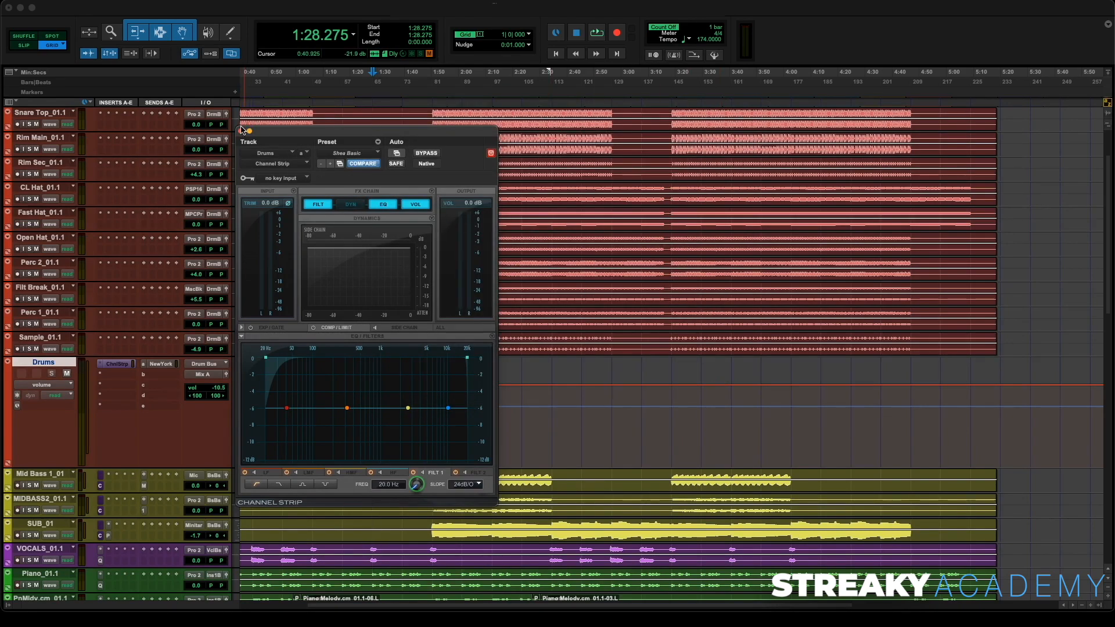
pyautogui.click(242, 132)
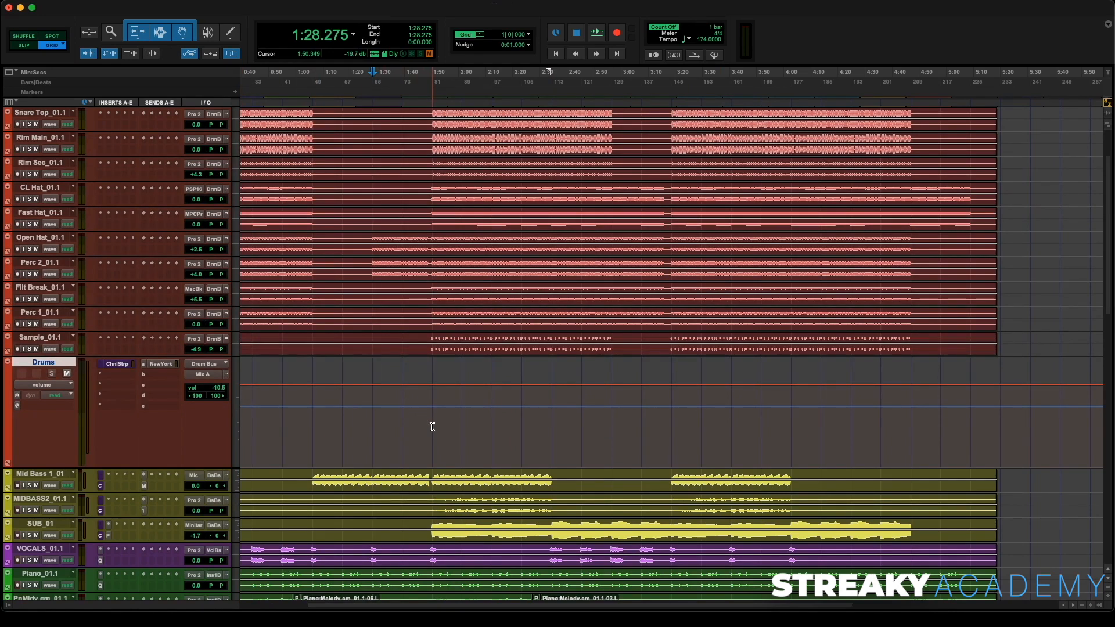
# - Show an extra automation lane below the Drums bus track and enlarge its height
pyautogui.click(8, 465)
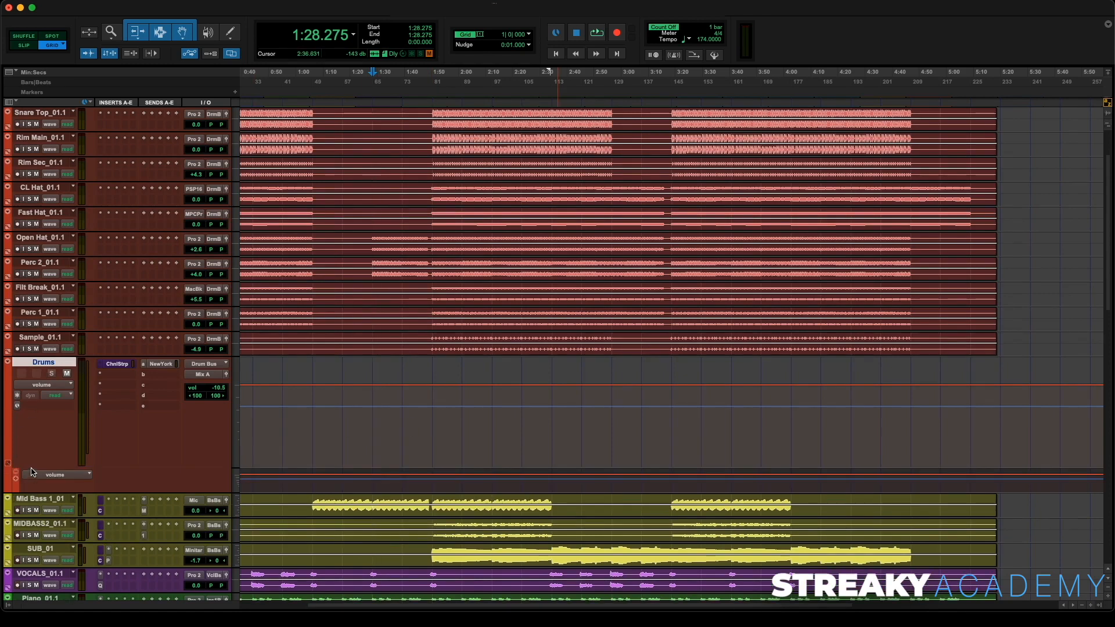
pyautogui.moveTo(32, 470); pyautogui.dragTo(34, 405)
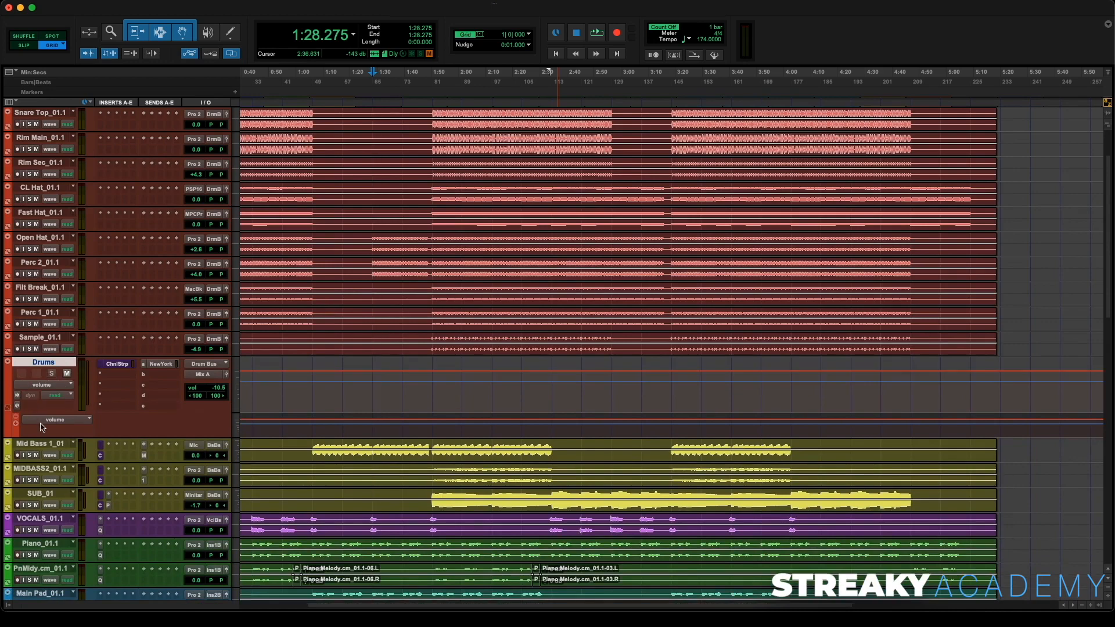
pyautogui.click(55, 420)
pyautogui.moveTo(71, 458)
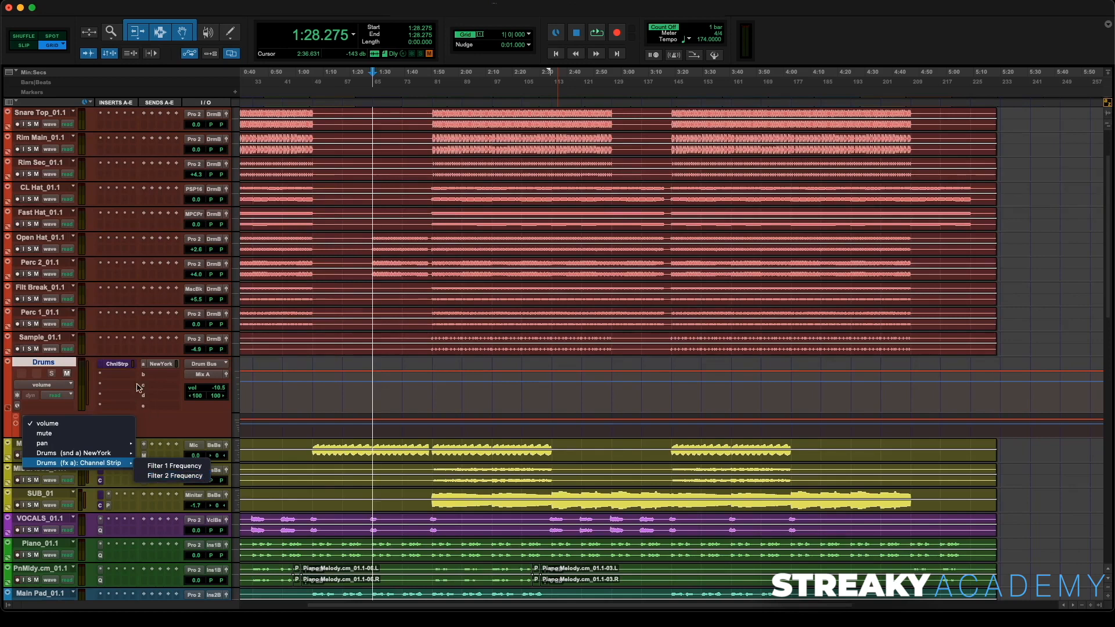
# - Open the Drums Channel Strip plug-in window to check its filters, then close it
pyautogui.click(123, 366)
pyautogui.click(123, 366)
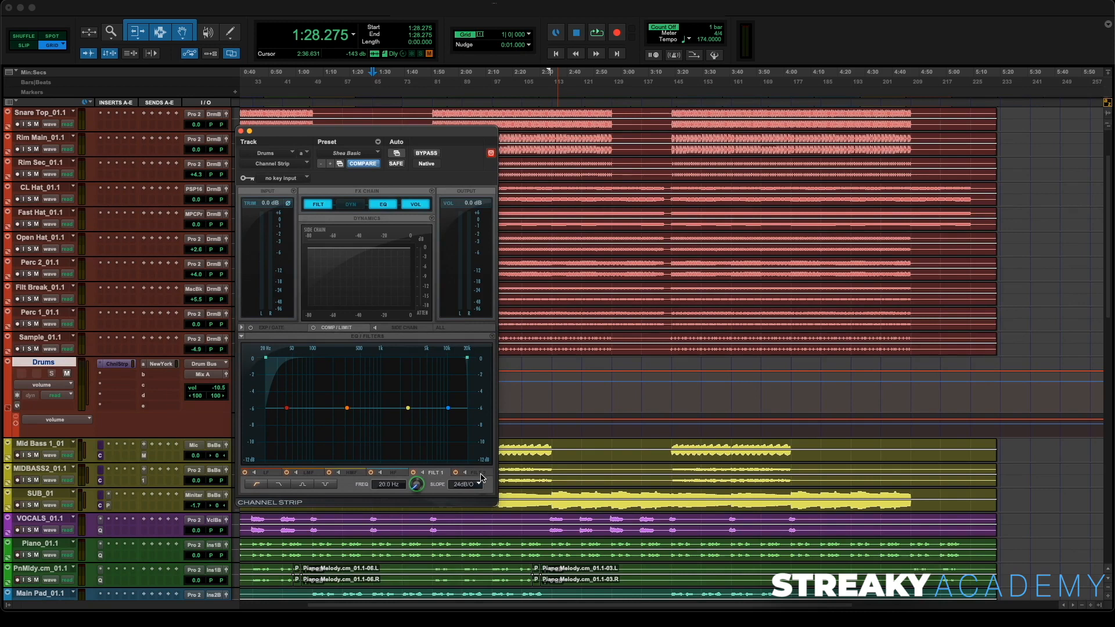
pyautogui.click(240, 131)
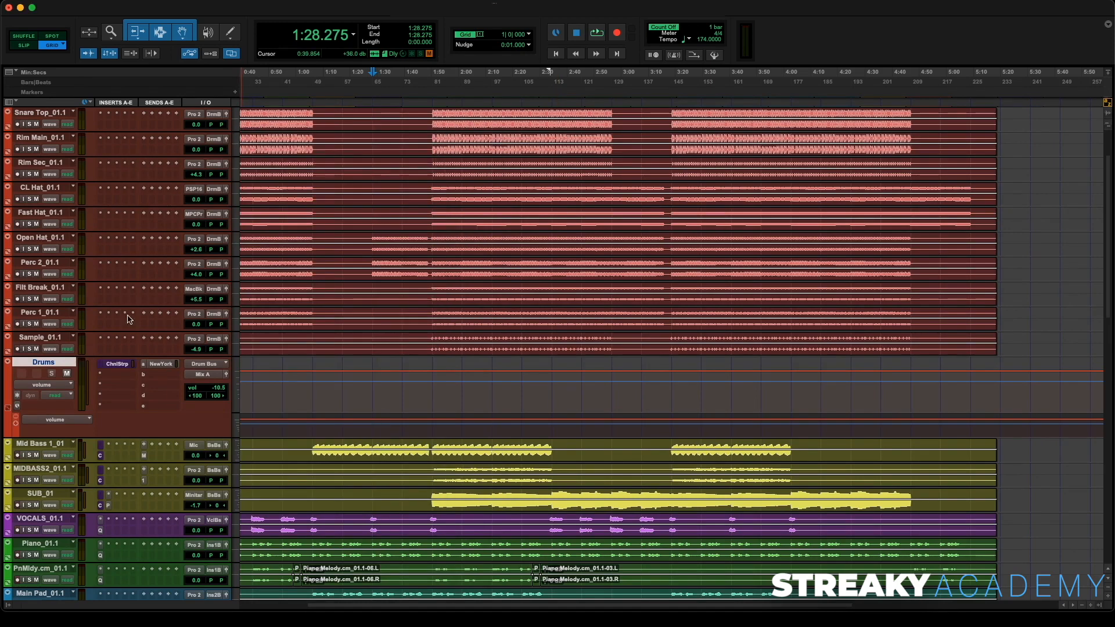
# - Set the new Drums automation lane to Channel Strip Filter 2 Frequency
pyautogui.click(66, 420)
pyautogui.moveTo(116, 463)
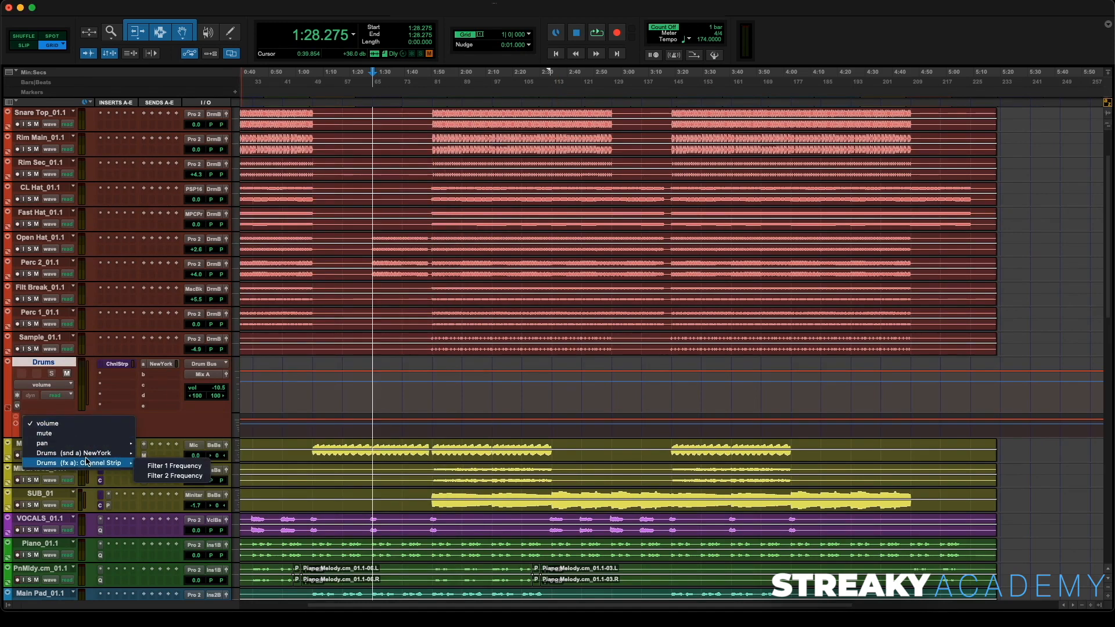
pyautogui.click(175, 476)
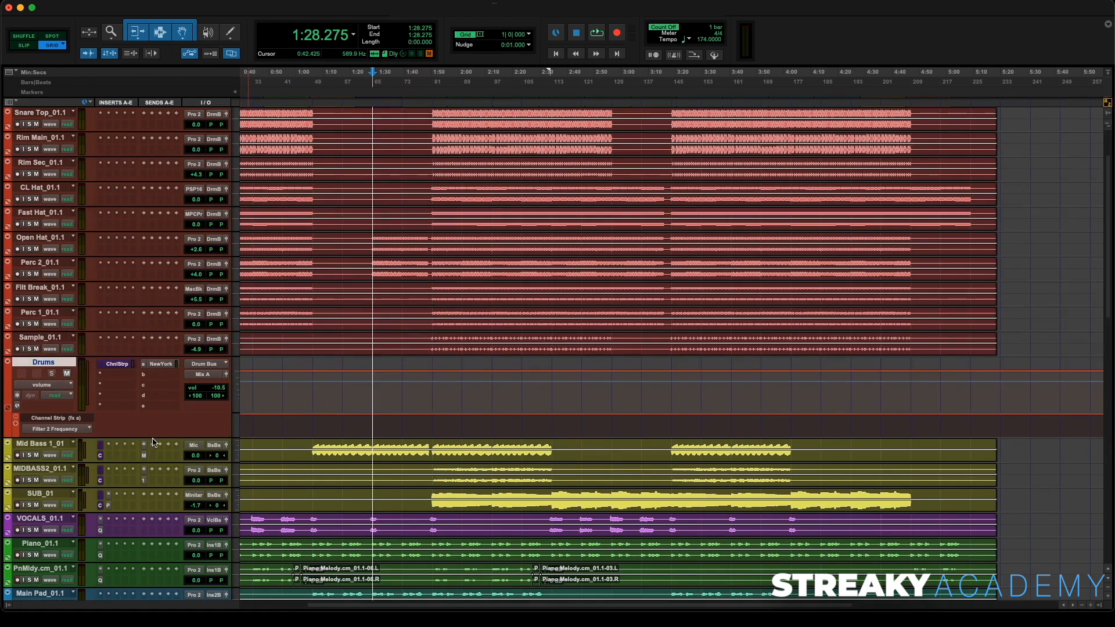
# - Enlarge the filter lane and draw a Filter 2 Frequency dip with breakpoints around 1:28, lowering its middle point while auditioning
pyautogui.moveTo(153, 440); pyautogui.dragTo(153, 504)
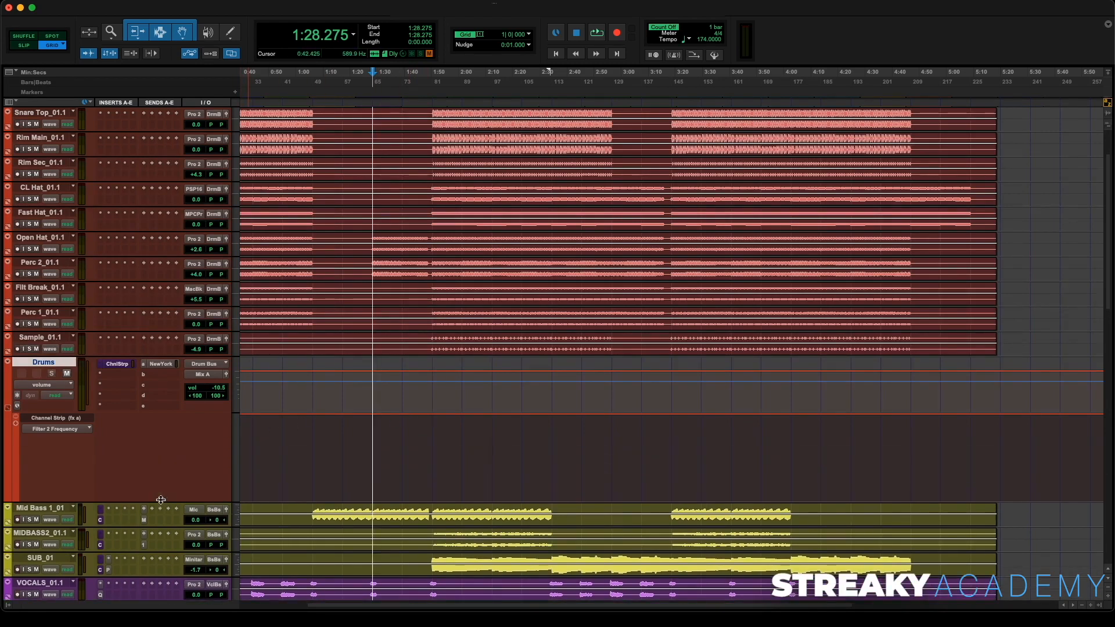
pyautogui.click(427, 414)
pyautogui.click(354, 414)
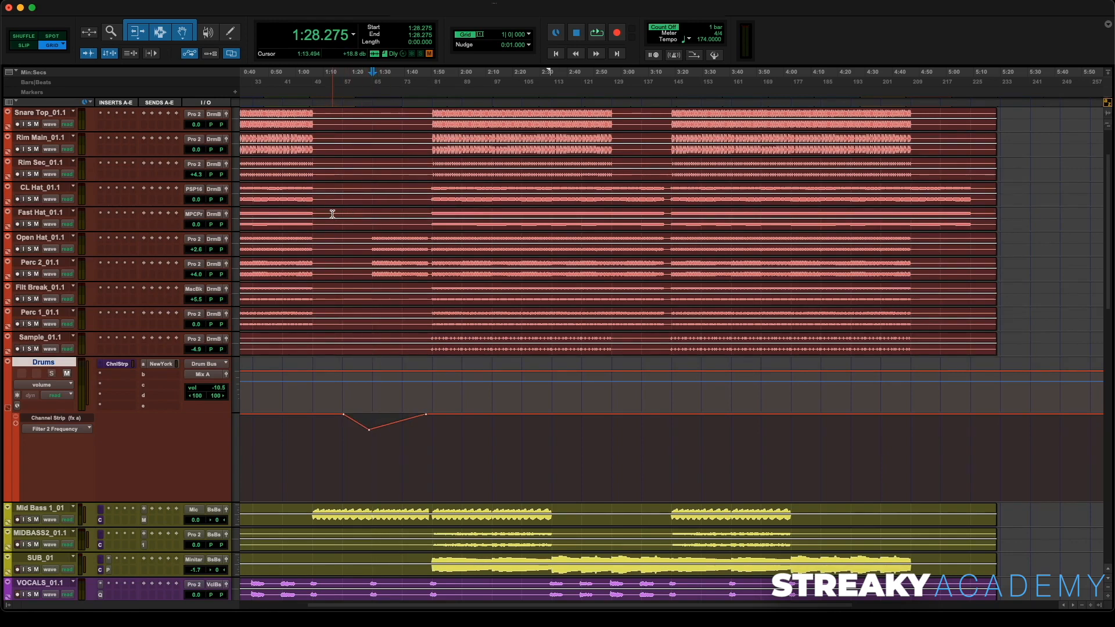
pyautogui.press('space')
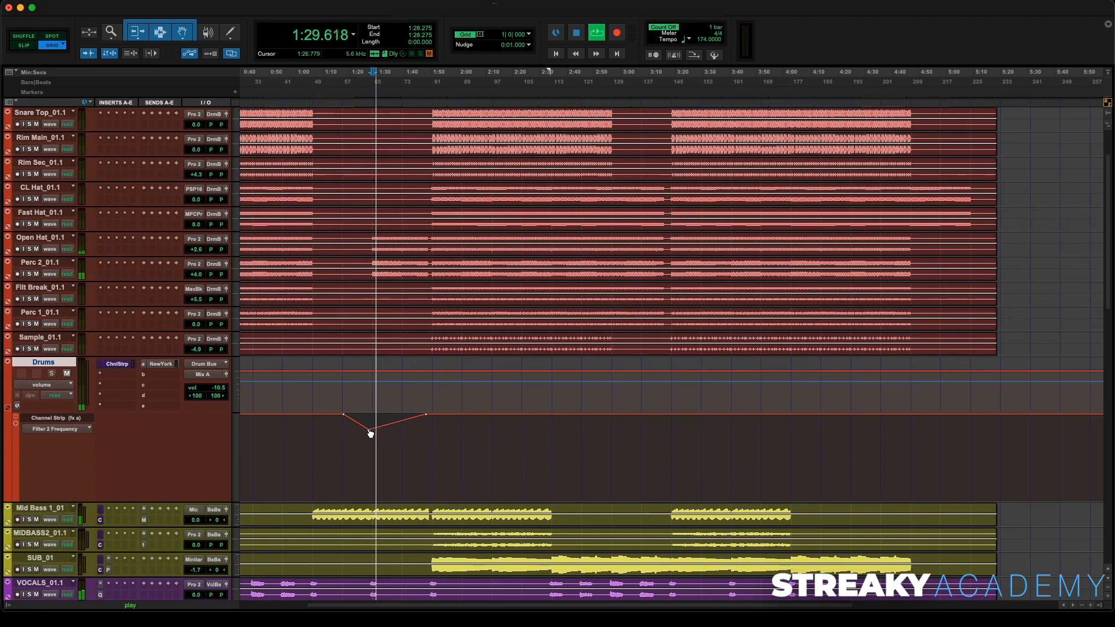
pyautogui.moveTo(371, 433); pyautogui.dragTo(372, 443)
pyautogui.press('space')
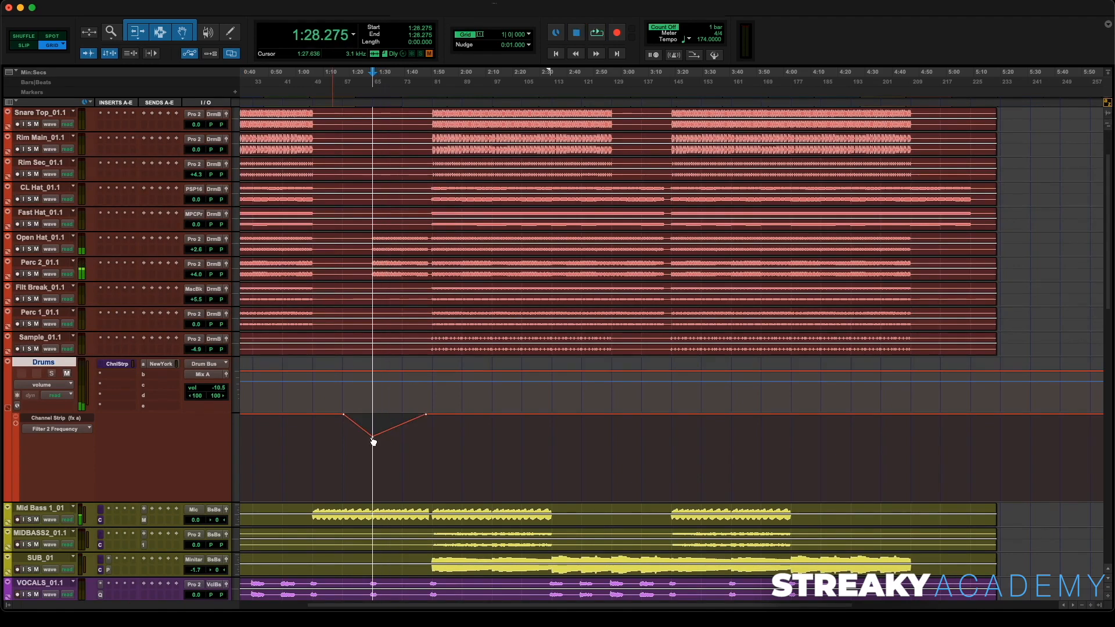
# - Audition and reshape the Filter 2 Frequency automation, zooming in and moving breakpoints so the filter sweeps back up to 21.0 kHz
pyautogui.press('space')
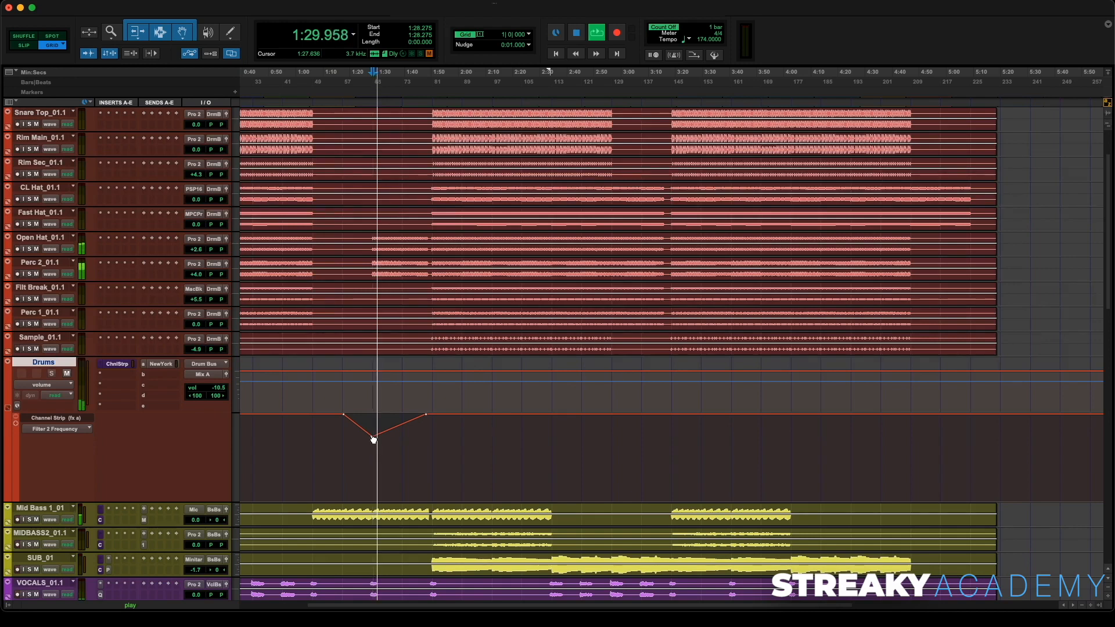
pyautogui.click(426, 415)
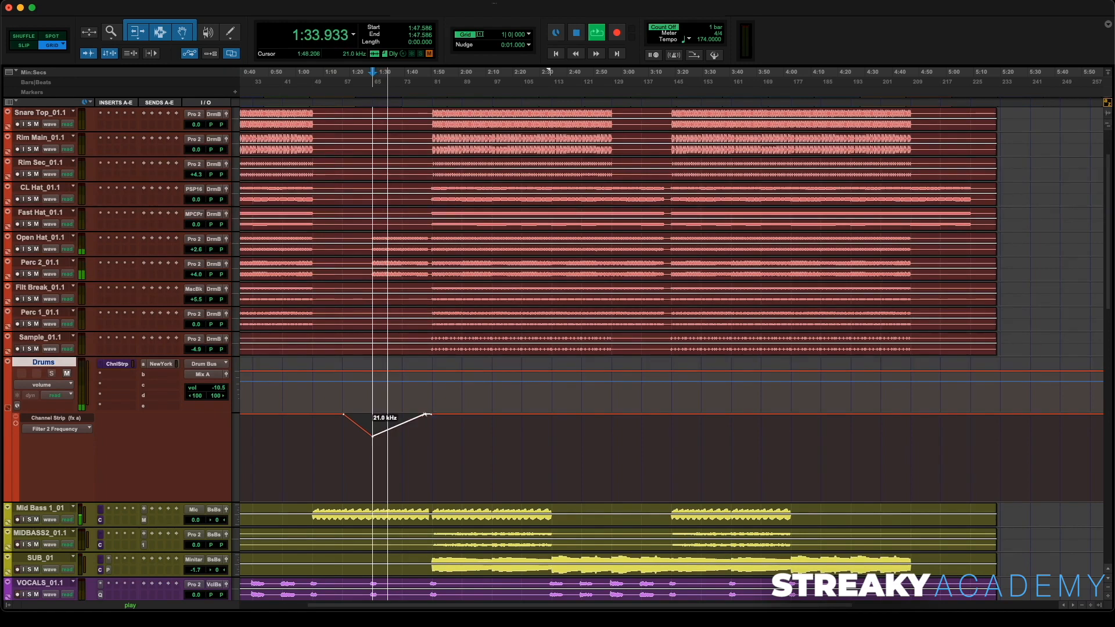
pyautogui.moveTo(425, 415); pyautogui.dragTo(427, 417)
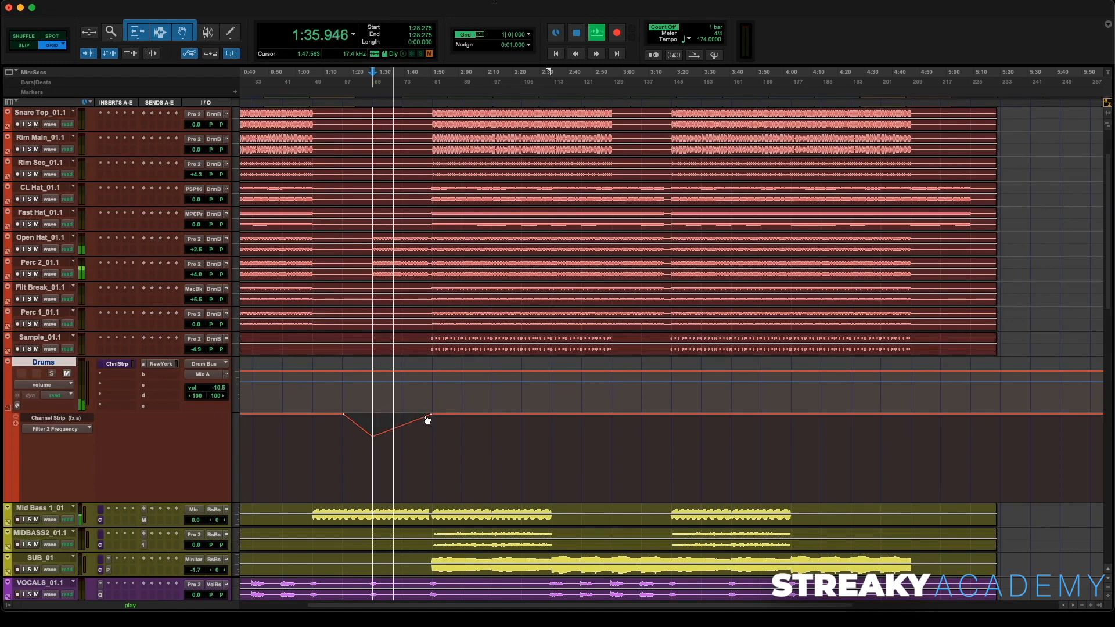
pyautogui.press('t')
pyautogui.press('t')
pyautogui.hscroll(1, 776, 444)
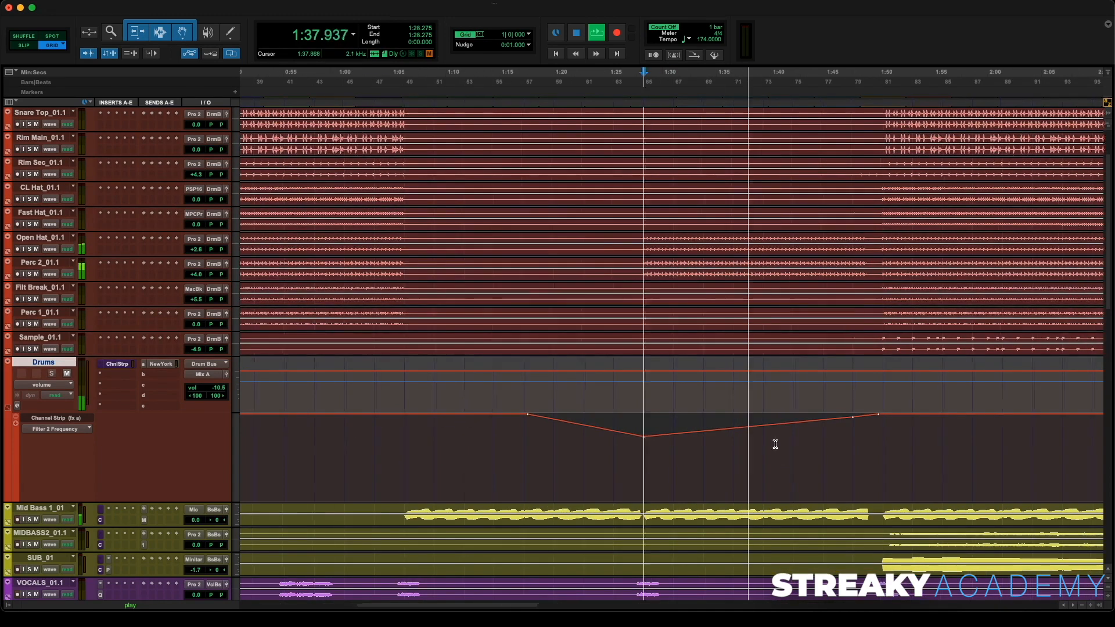
pyautogui.hscroll(1, 775, 444)
pyautogui.moveTo(798, 418); pyautogui.dragTo(810, 417)
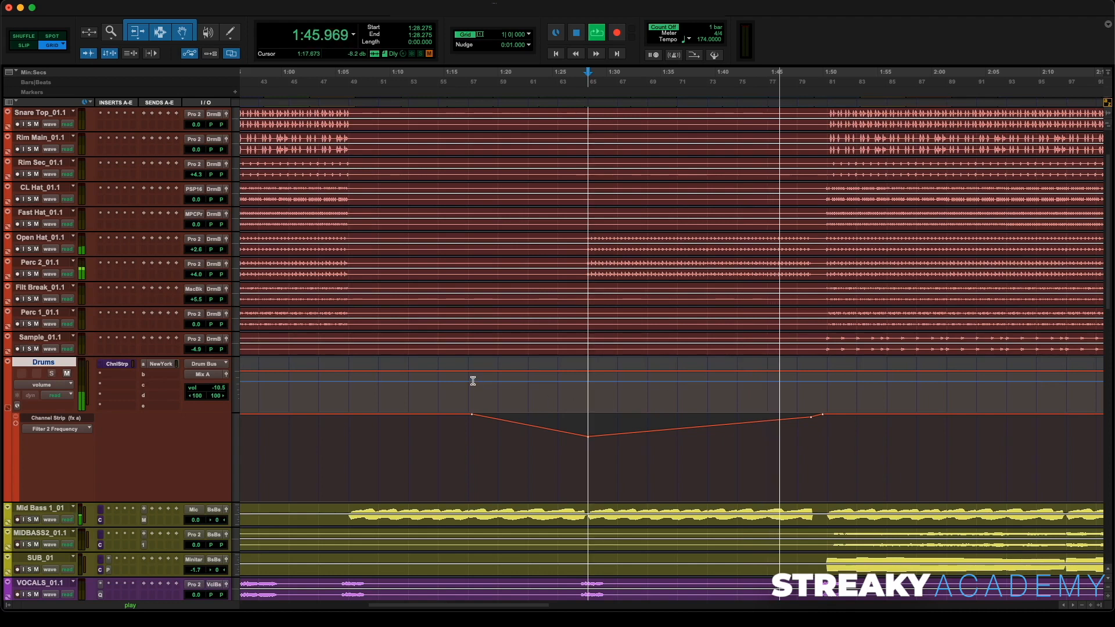
pyautogui.hscroll(3, 473, 381)
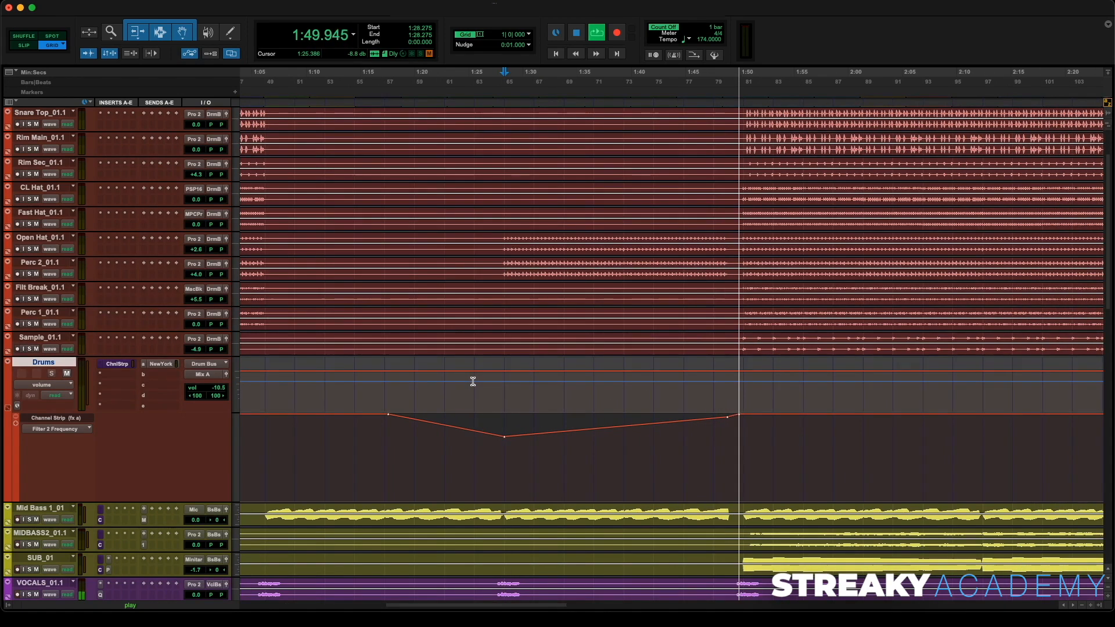
pyautogui.press('space')
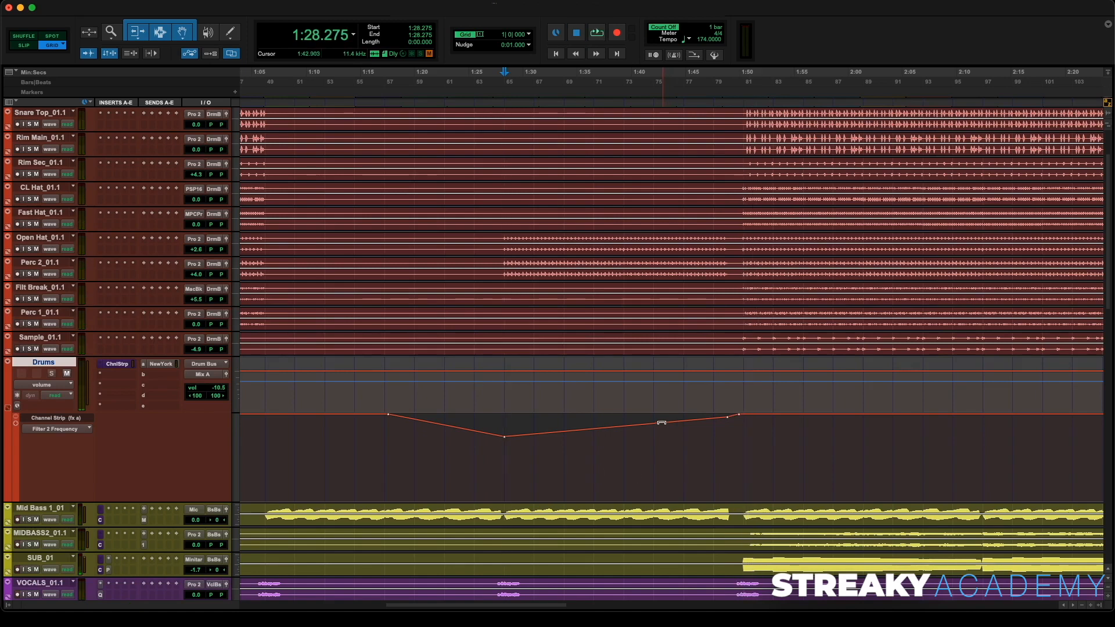
pyautogui.moveTo(656, 426); pyautogui.dragTo(654, 414)
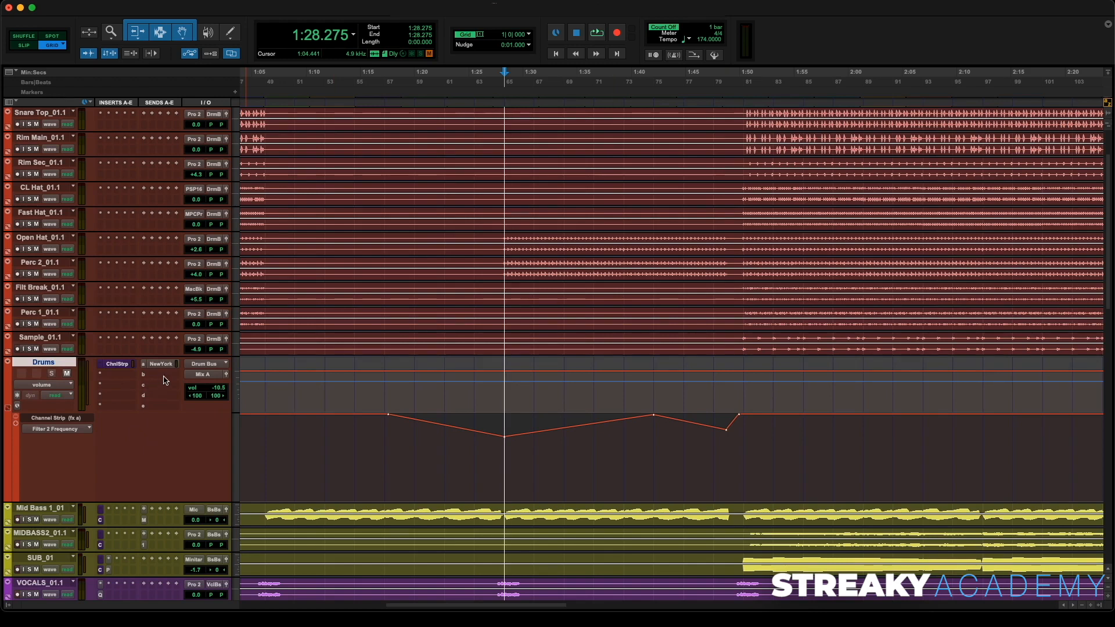
# - Add a send from the Drums bus to Verb 1 (Stereo)
pyautogui.click(163, 376)
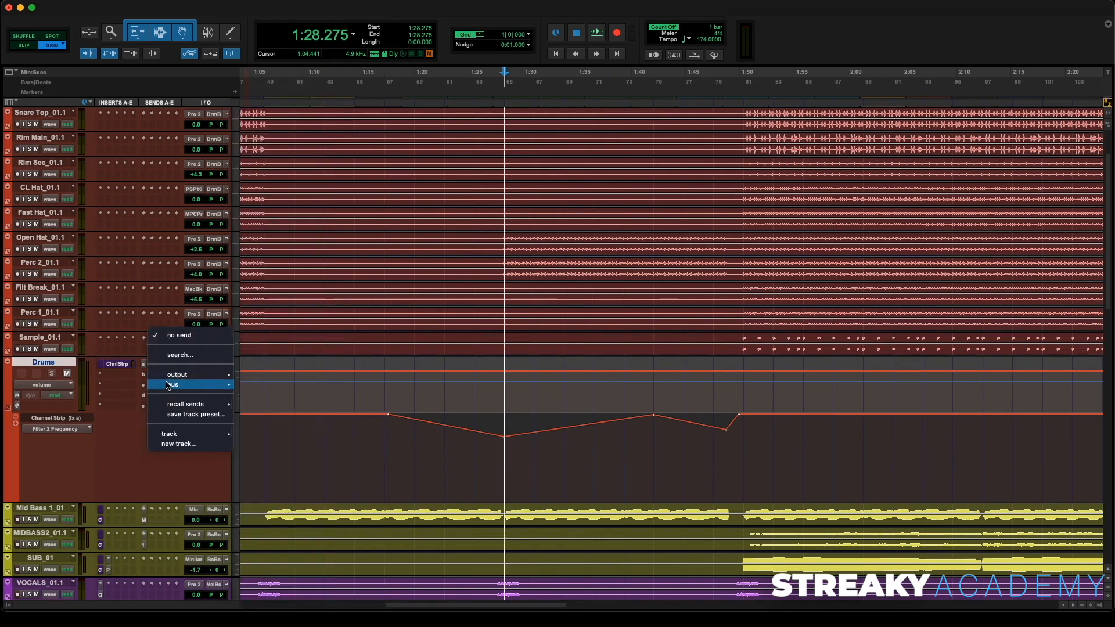
pyautogui.moveTo(169, 384)
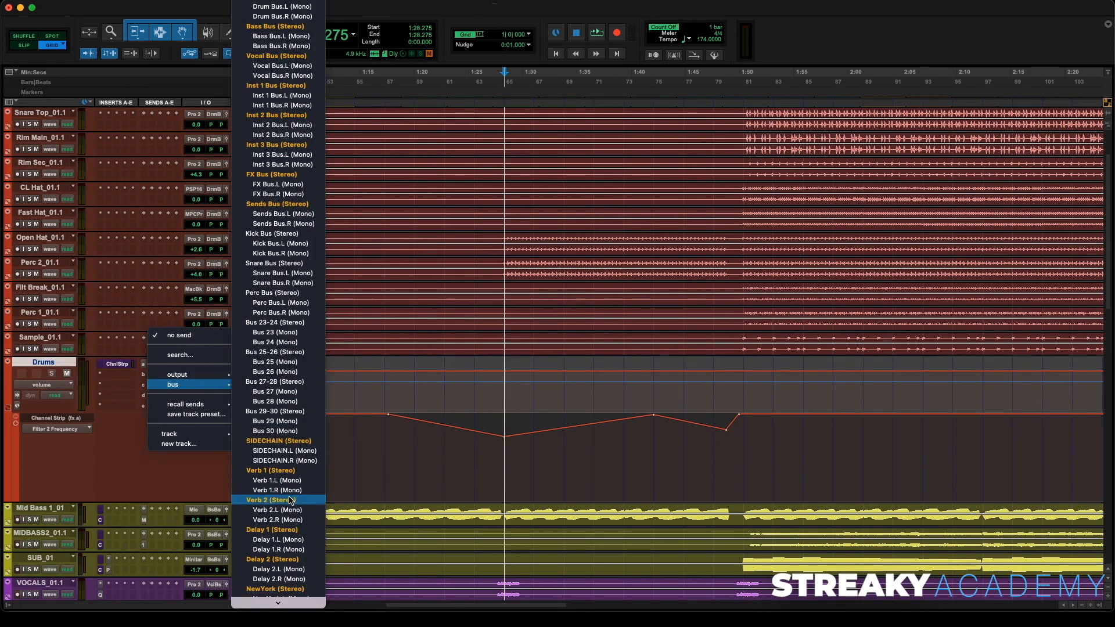
pyautogui.click(288, 471)
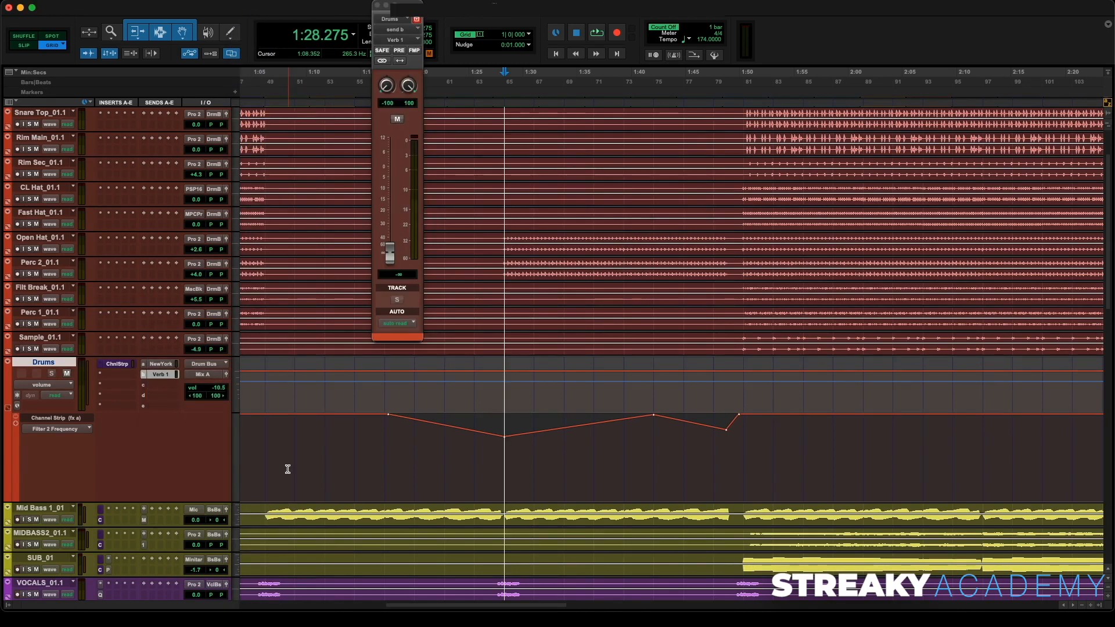
# - Show a Verb 1 send level automation lane on the Drums bus and raise the peak breakpoint of its reverb swell
pyautogui.click(15, 424)
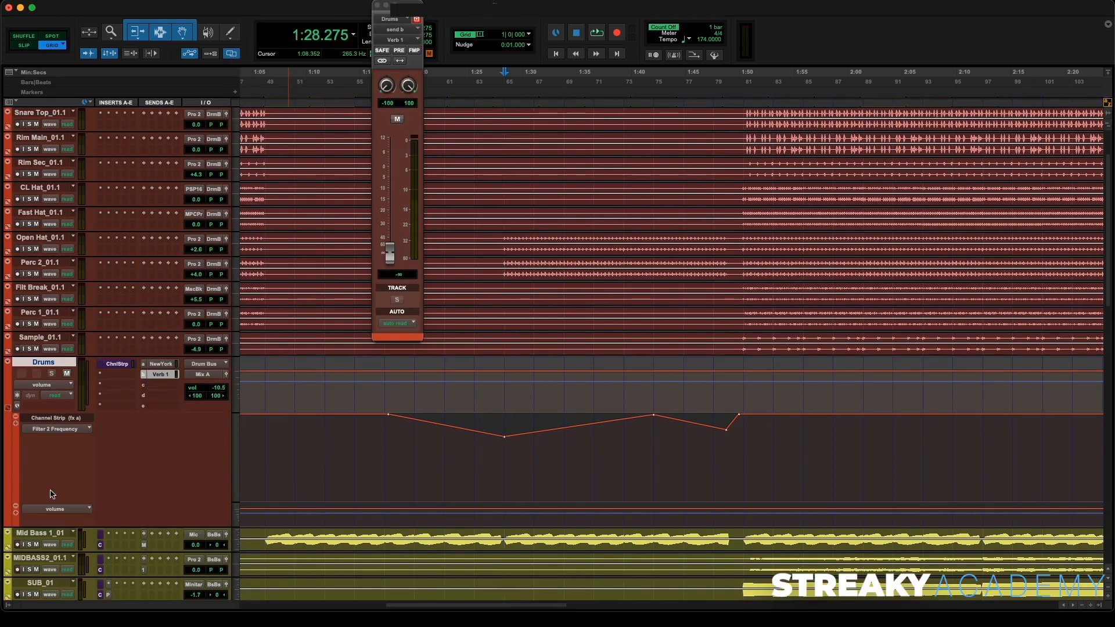
pyautogui.click(58, 510)
pyautogui.moveTo(117, 554)
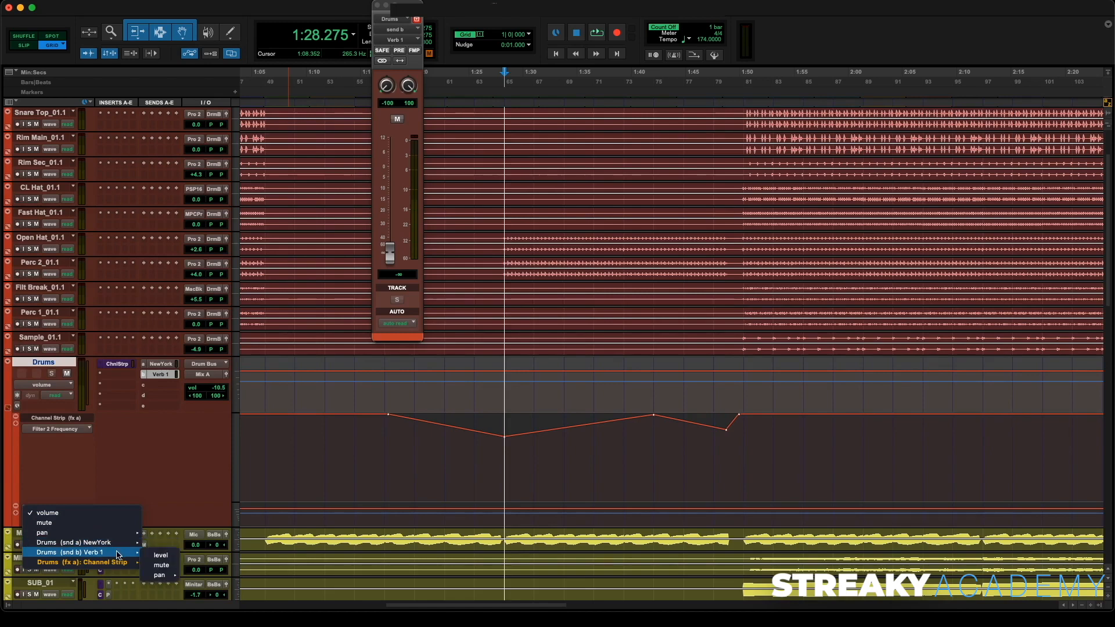
pyautogui.click(160, 556)
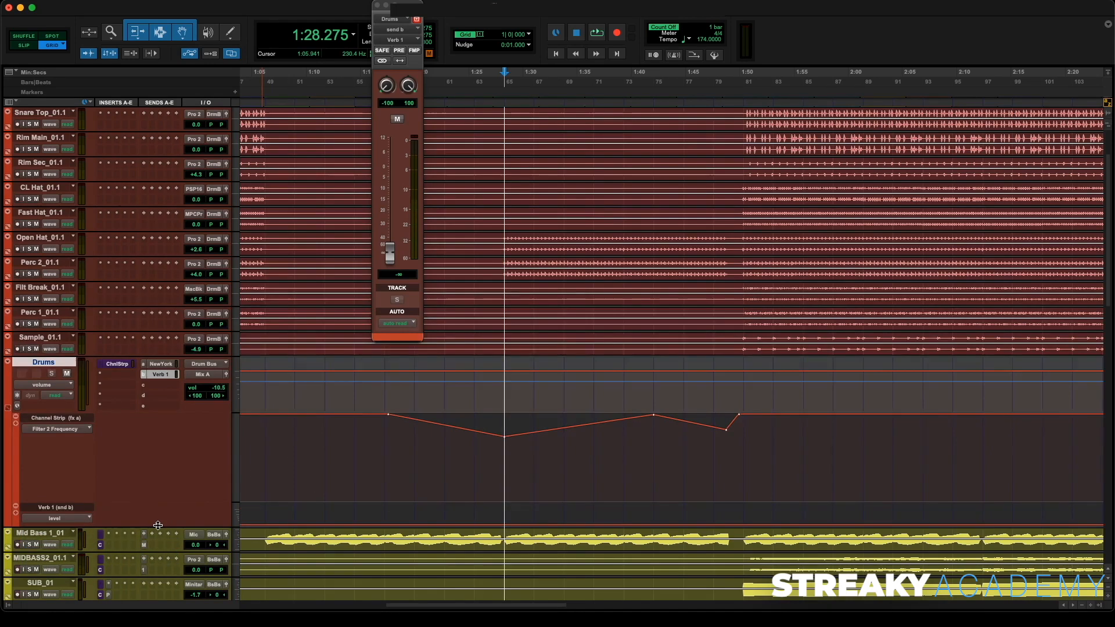
pyautogui.scroll(-2, 158, 526)
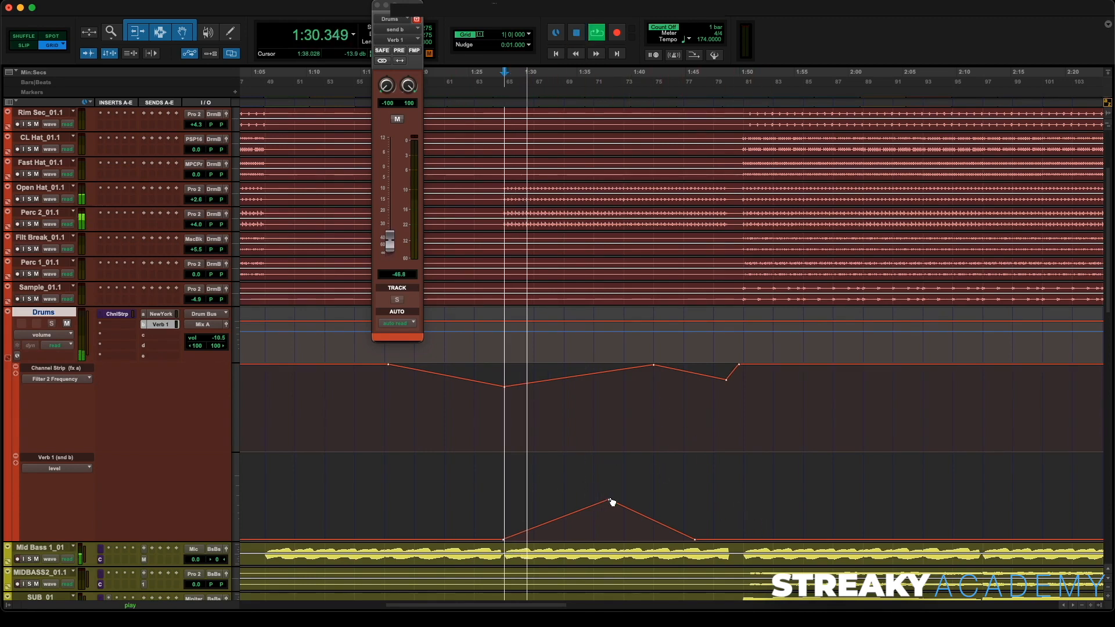
pyautogui.moveTo(610, 503); pyautogui.dragTo(611, 486)
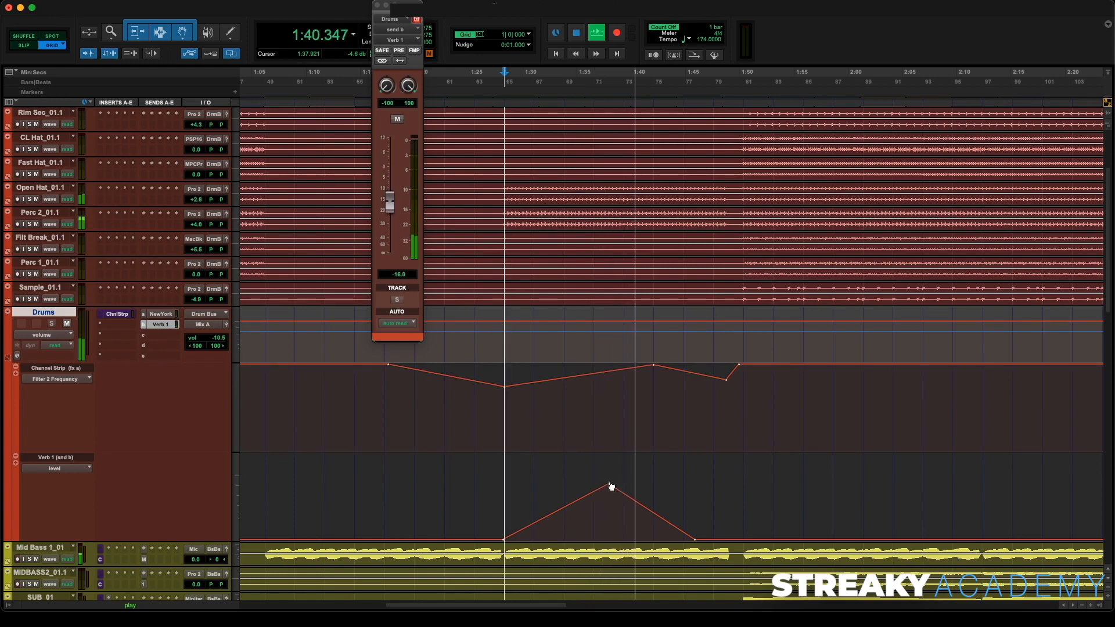
# - Reshape the Drums reverb send swell into a plateau, adding a second high breakpoint and easing its tail down
pyautogui.moveTo(655, 515); pyautogui.dragTo(654, 490)
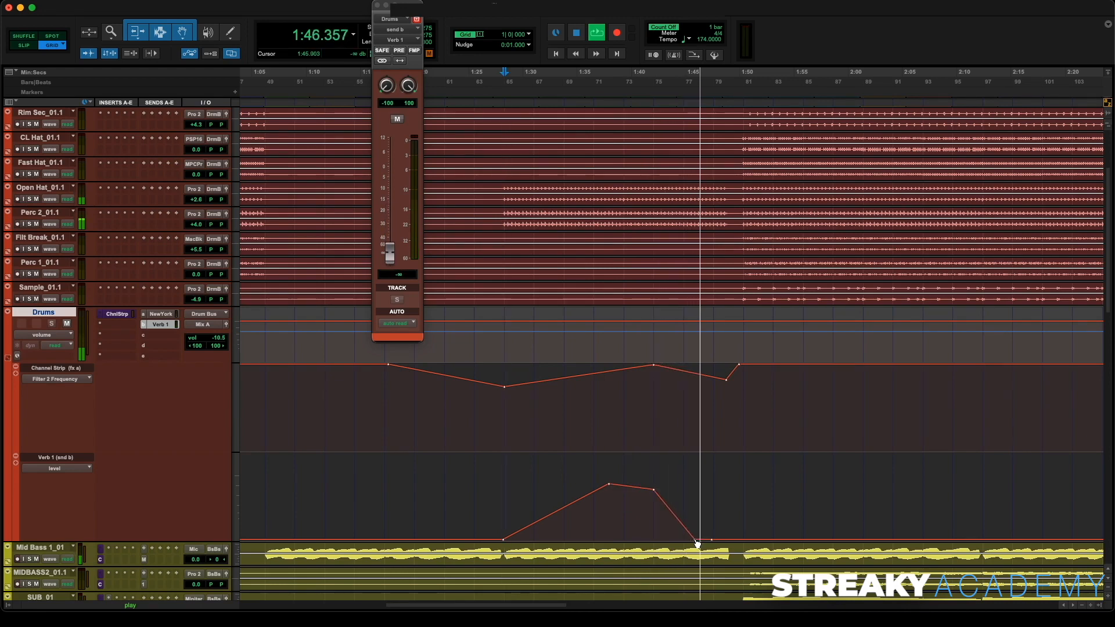
pyautogui.moveTo(699, 543); pyautogui.dragTo(699, 516)
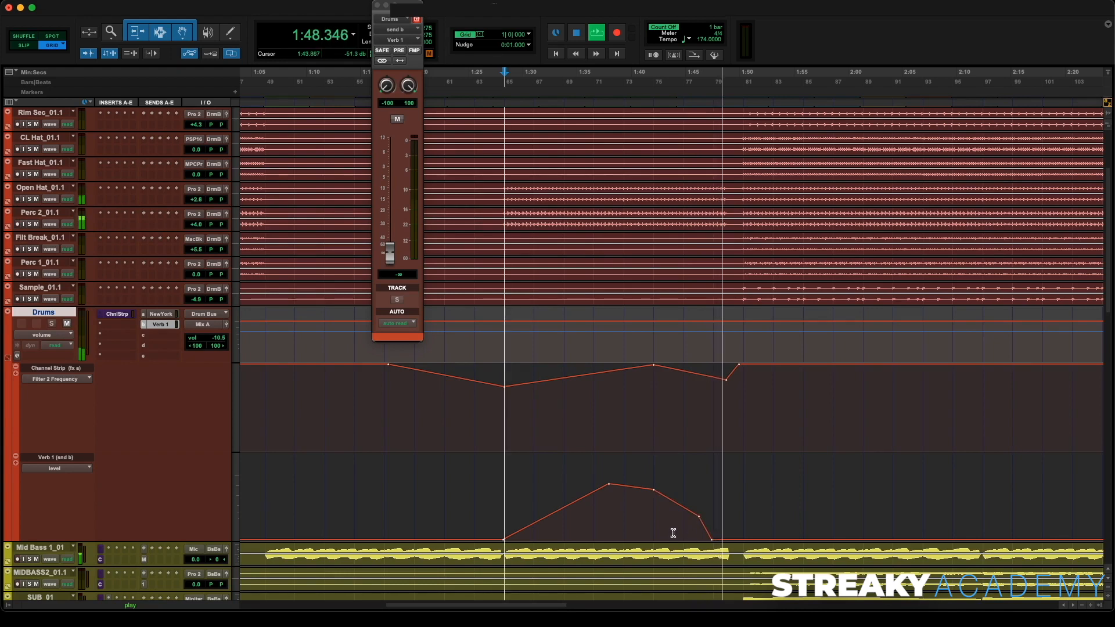
pyautogui.press('space')
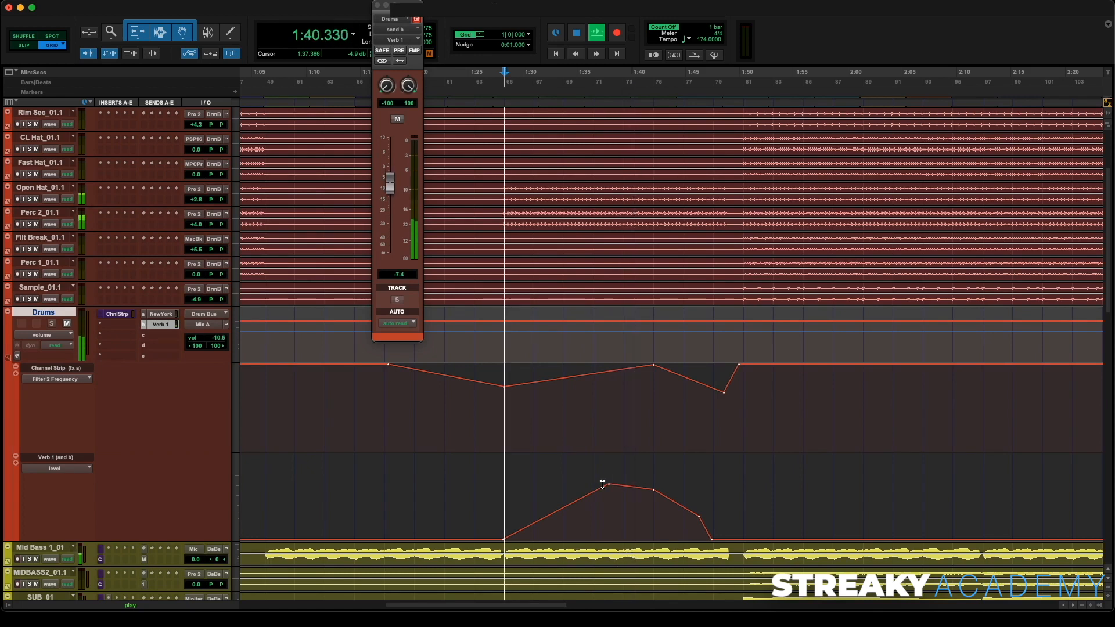
# - Move the filter sweep's top breakpoint earlier and lower its final dip point, then audition the section
pyautogui.click(653, 365)
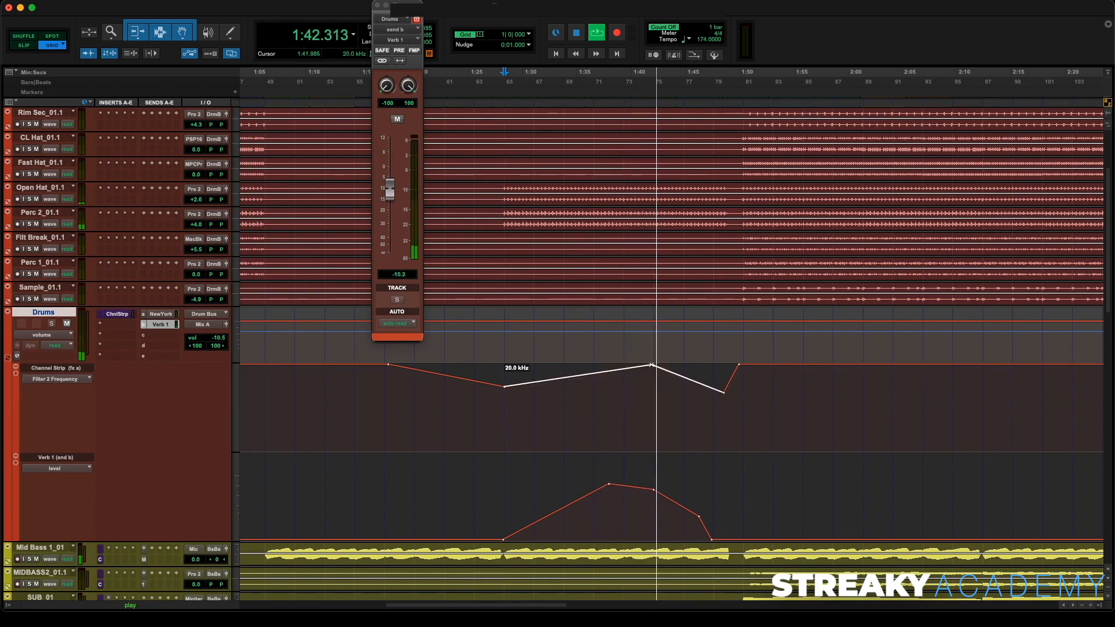
pyautogui.moveTo(653, 365); pyautogui.dragTo(633, 364)
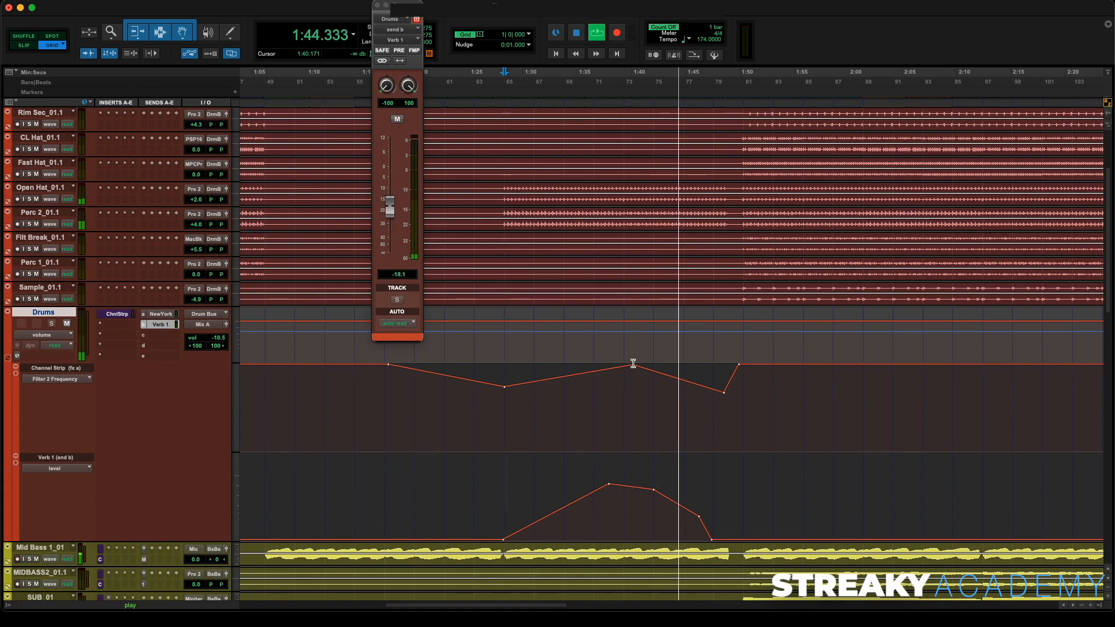
pyautogui.click(726, 393)
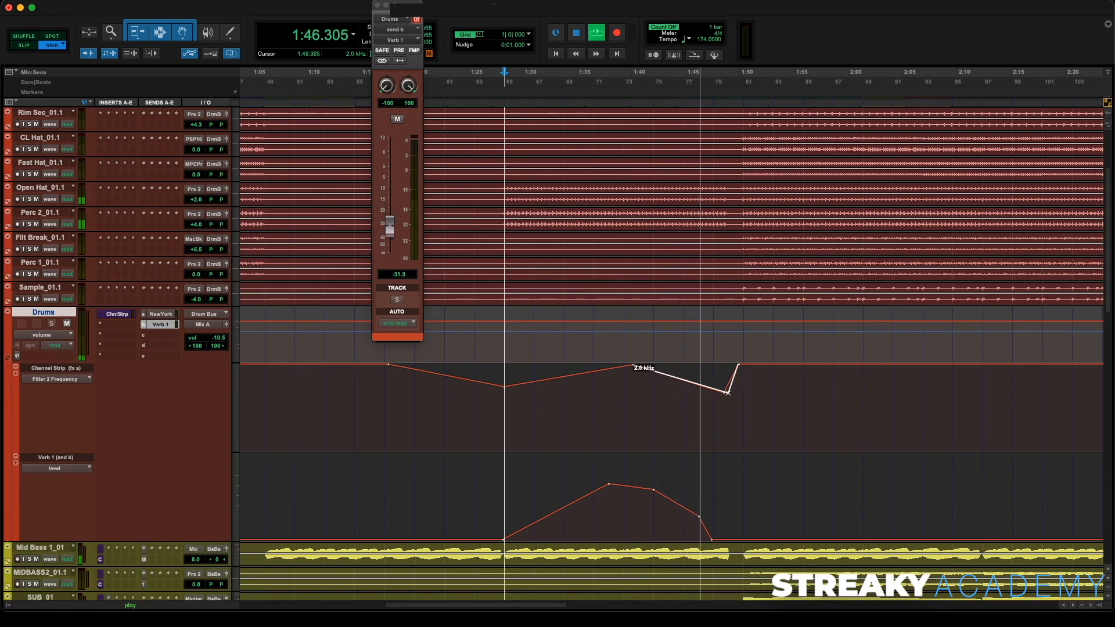
pyautogui.moveTo(727, 393); pyautogui.dragTo(725, 401)
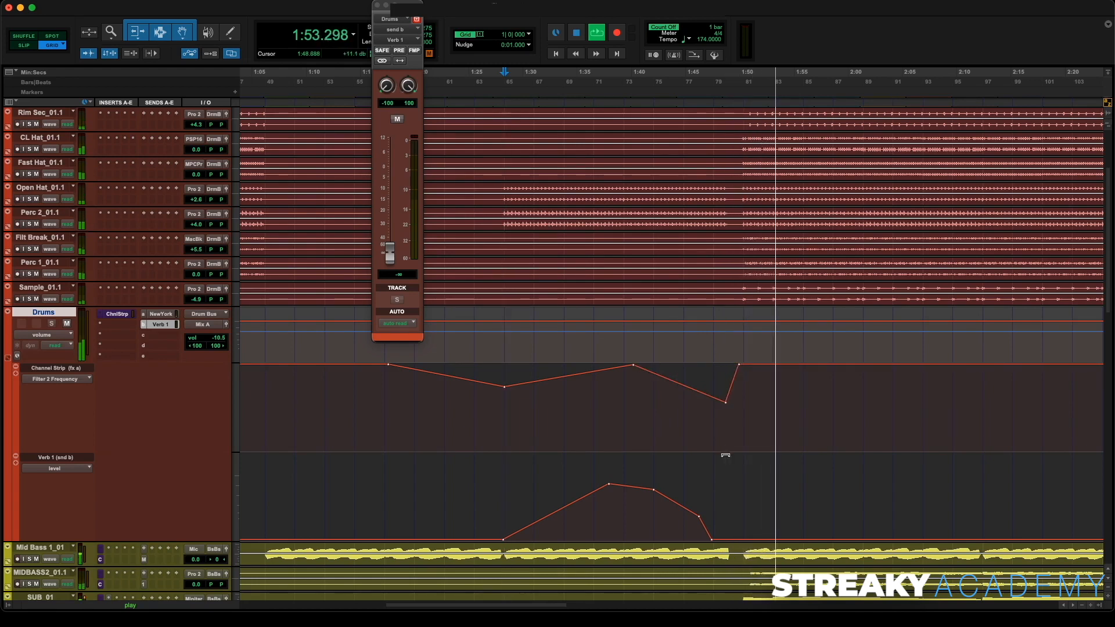
pyautogui.click(610, 105)
pyautogui.press('space')
pyautogui.press('space')
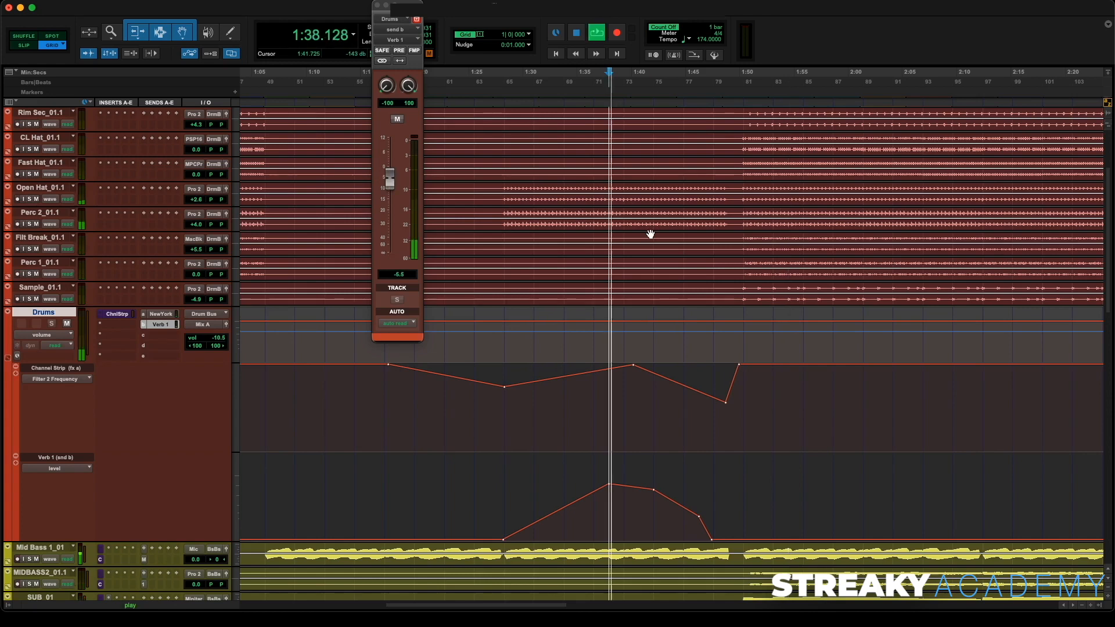
# - Close the send window, view the whole session and draw a second Filter 2 Frequency dip around 2:55–3:18
pyautogui.click(377, 5)
pyautogui.hotkey('alt', 'a')
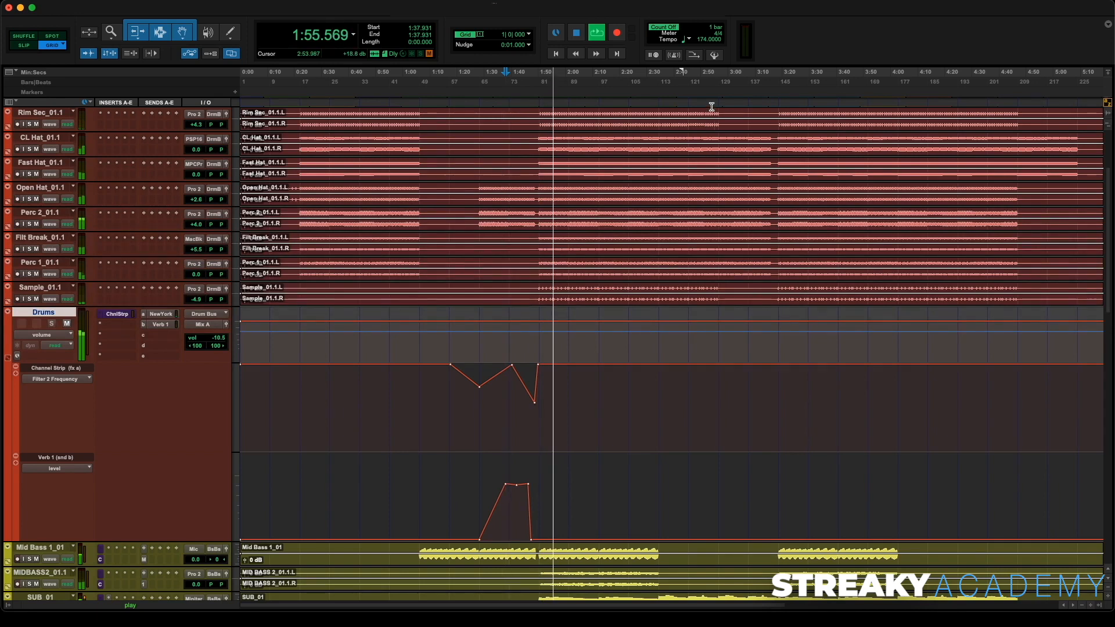
pyautogui.scroll(2, 709, 151)
pyautogui.scroll(3, 709, 156)
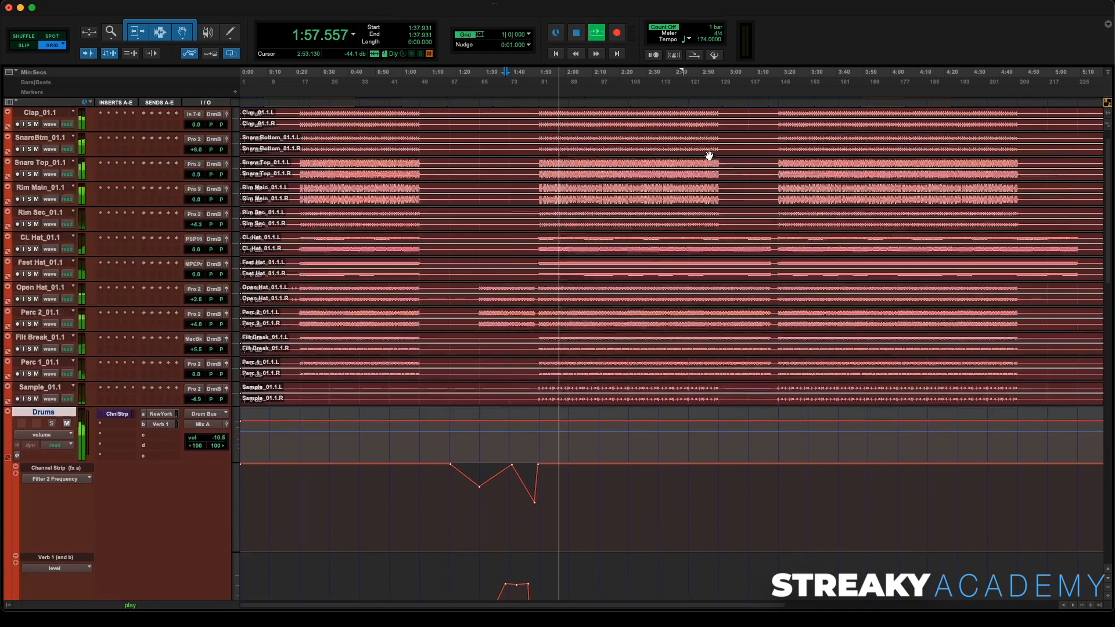
pyautogui.press('space')
pyautogui.click(715, 105)
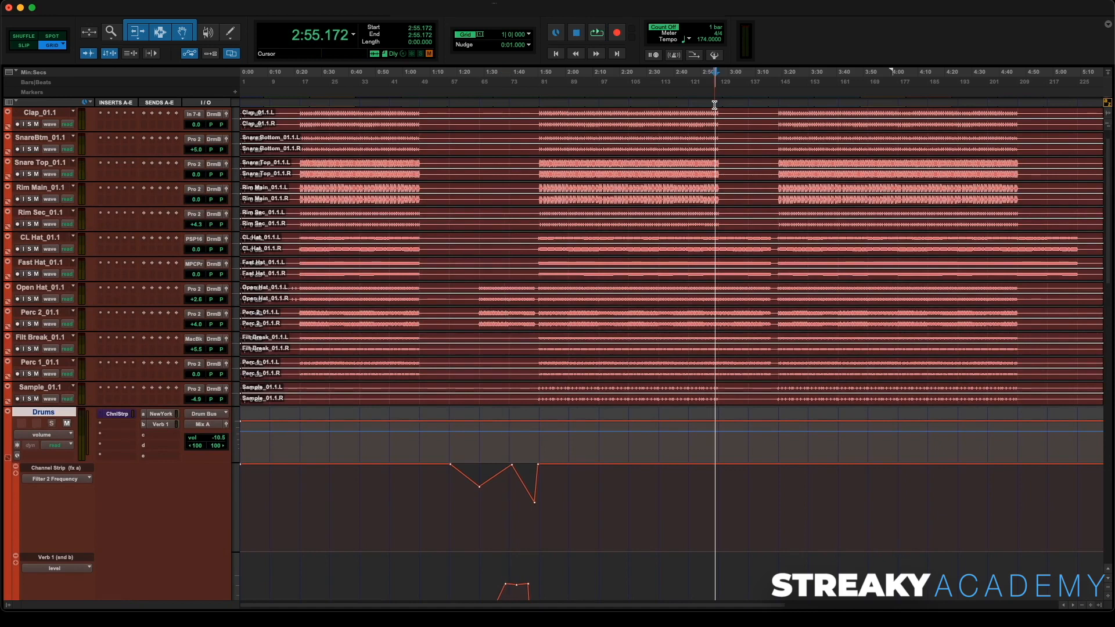
pyautogui.hscroll(3, 716, 209)
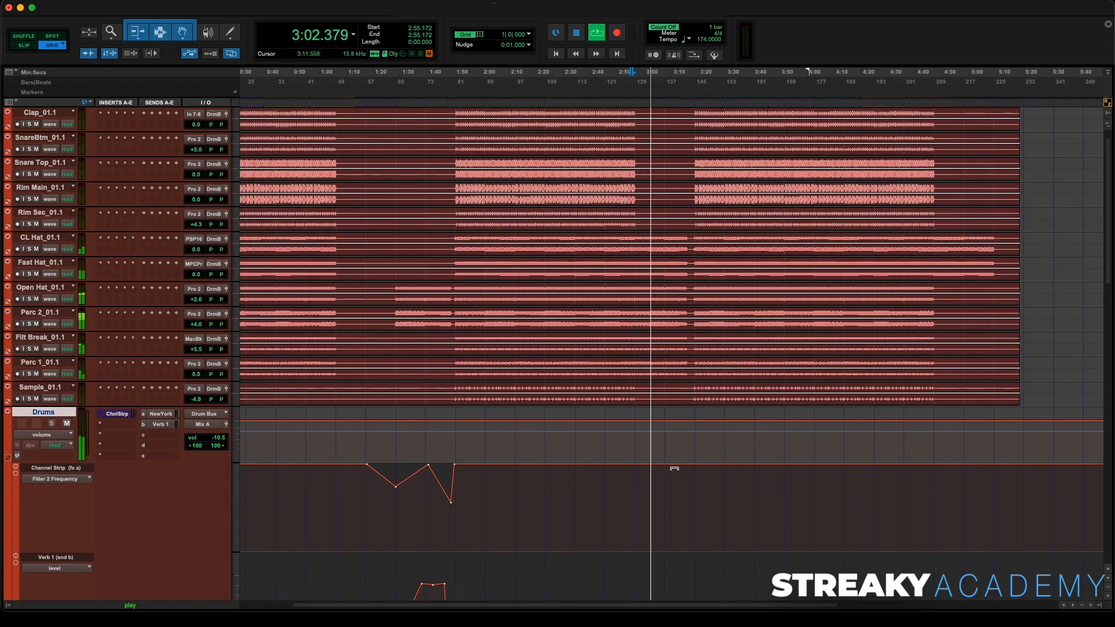
pyautogui.press('space')
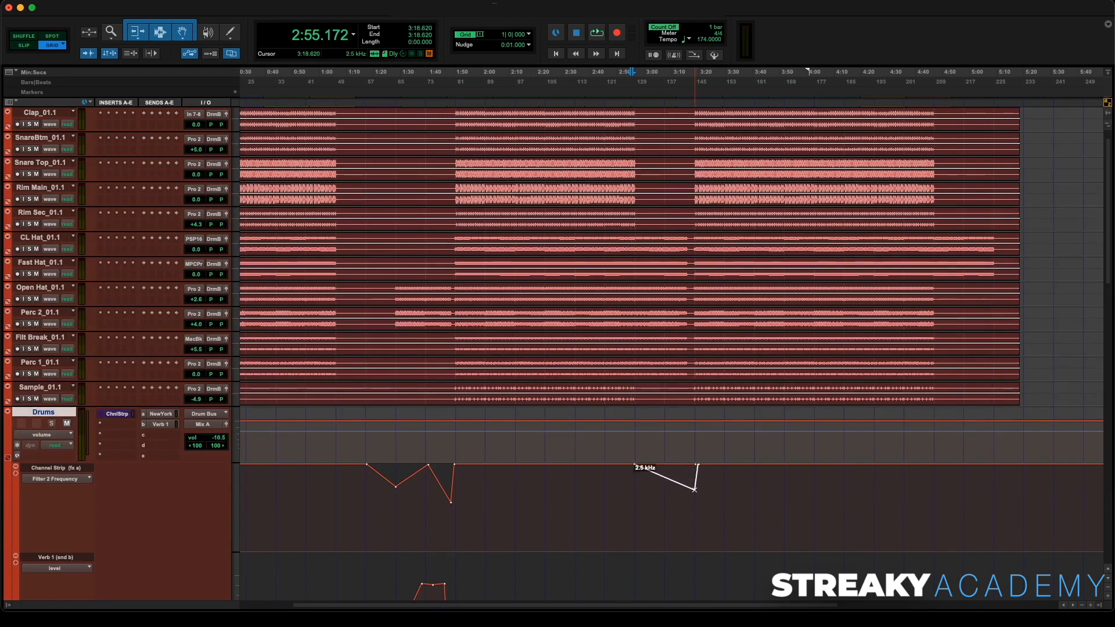
pyautogui.press('space')
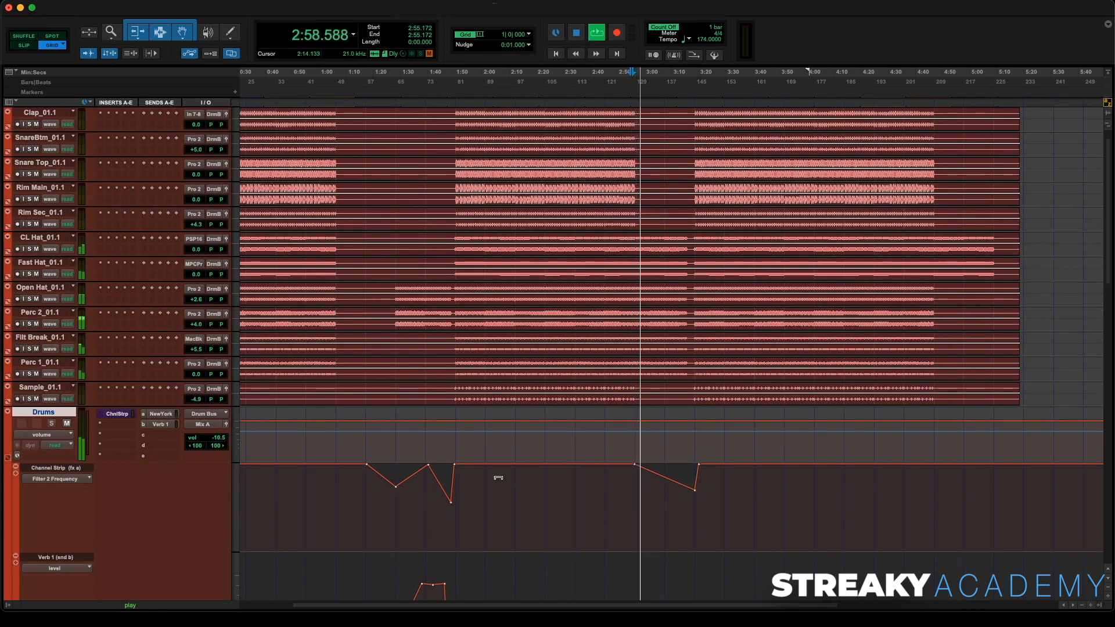
# - Zoom into the new filter dip and move its low breakpoint earlier, adding a flat bottom section before the rise
pyautogui.scroll(-4, 517, 451)
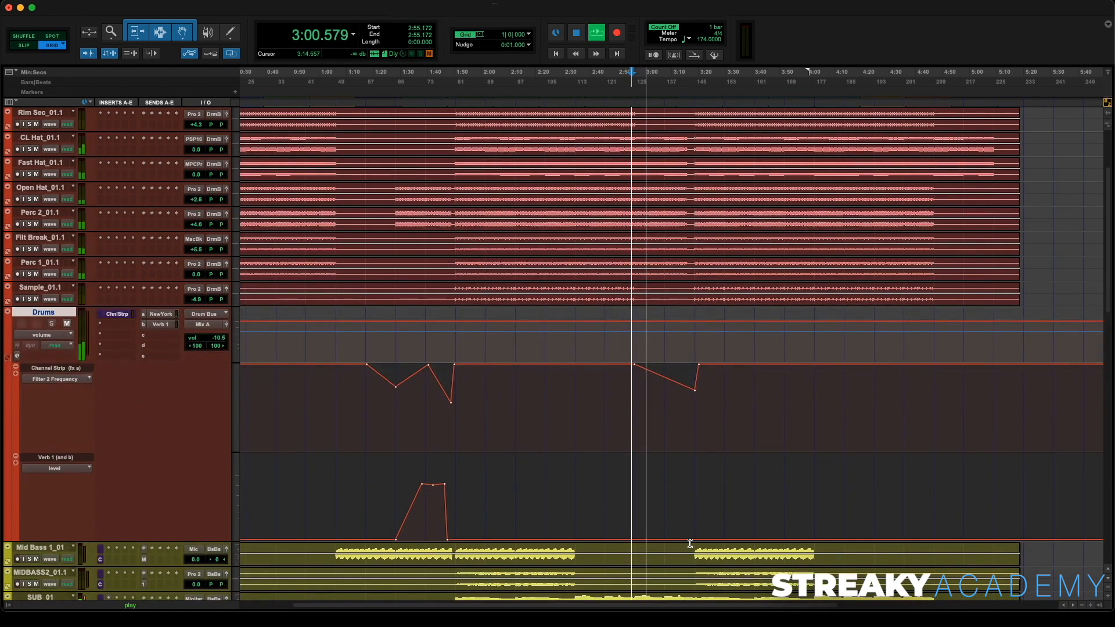
pyautogui.press('t')
pyautogui.press('t')
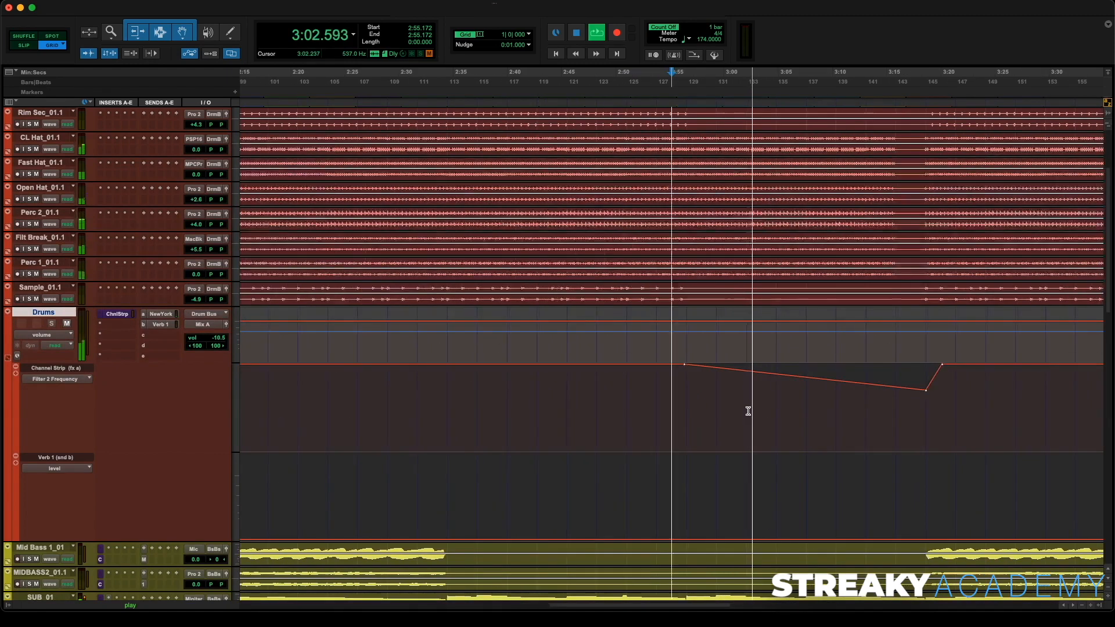
pyautogui.moveTo(870, 390); pyautogui.dragTo(840, 391)
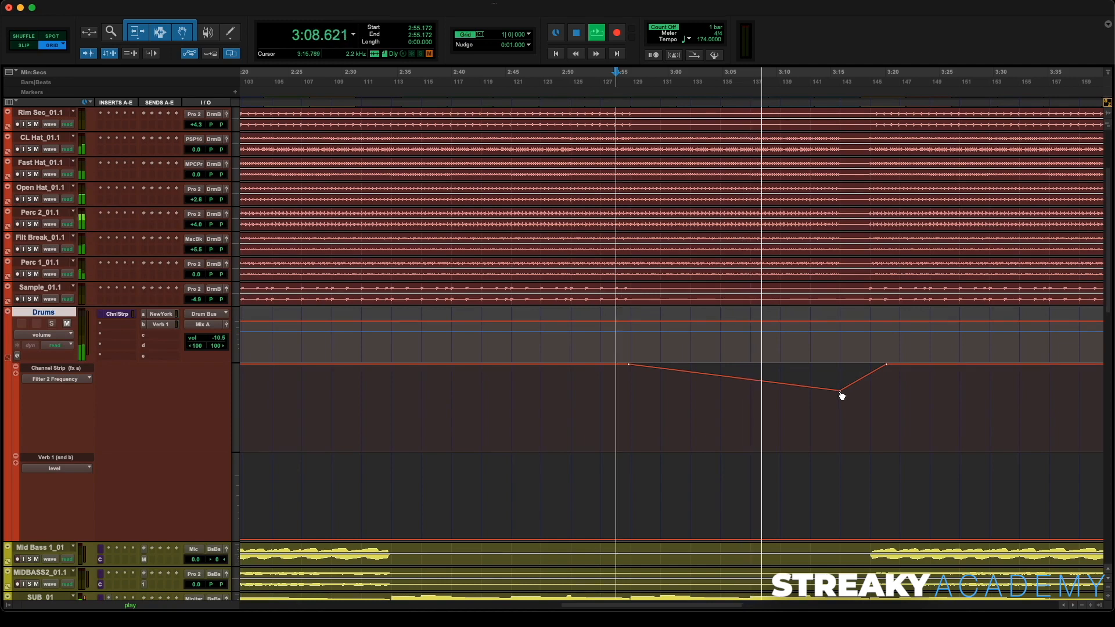
pyautogui.moveTo(842, 396); pyautogui.dragTo(810, 394)
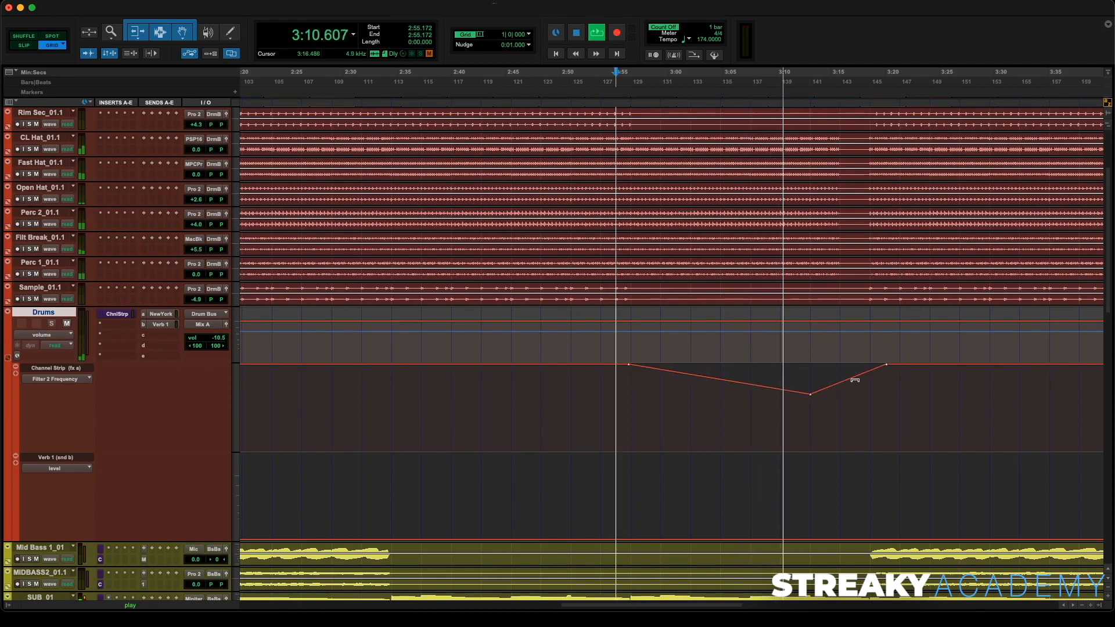
pyautogui.moveTo(873, 374); pyautogui.dragTo(810, 410)
pyautogui.press('space')
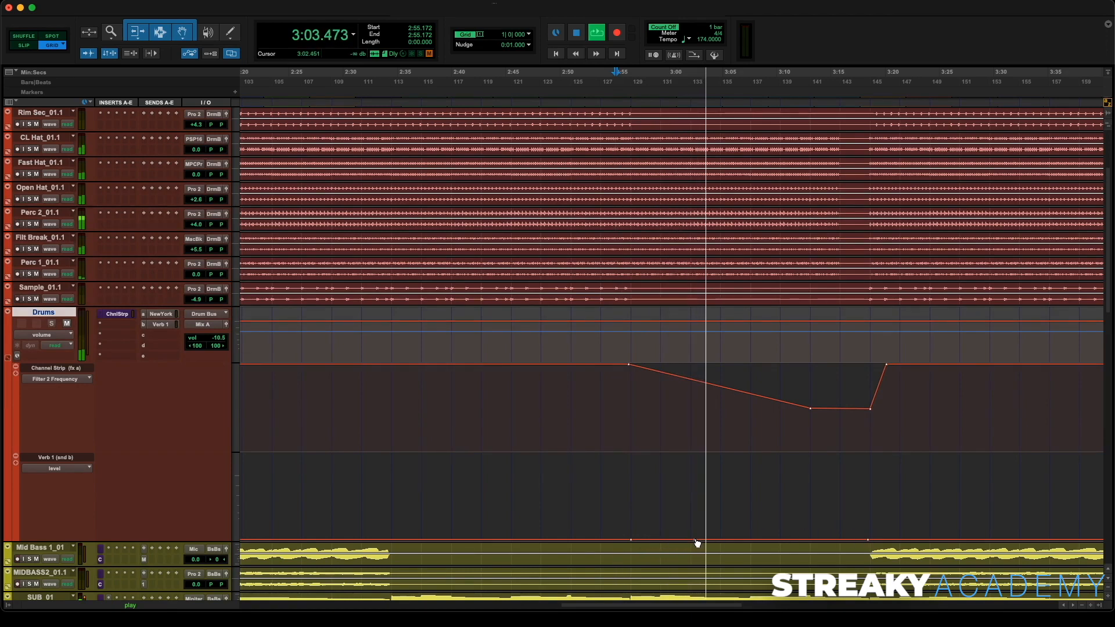
# - Draw a Verb 1 send swell with a flat plateau under the second filter dip
pyautogui.moveTo(698, 541); pyautogui.dragTo(690, 483)
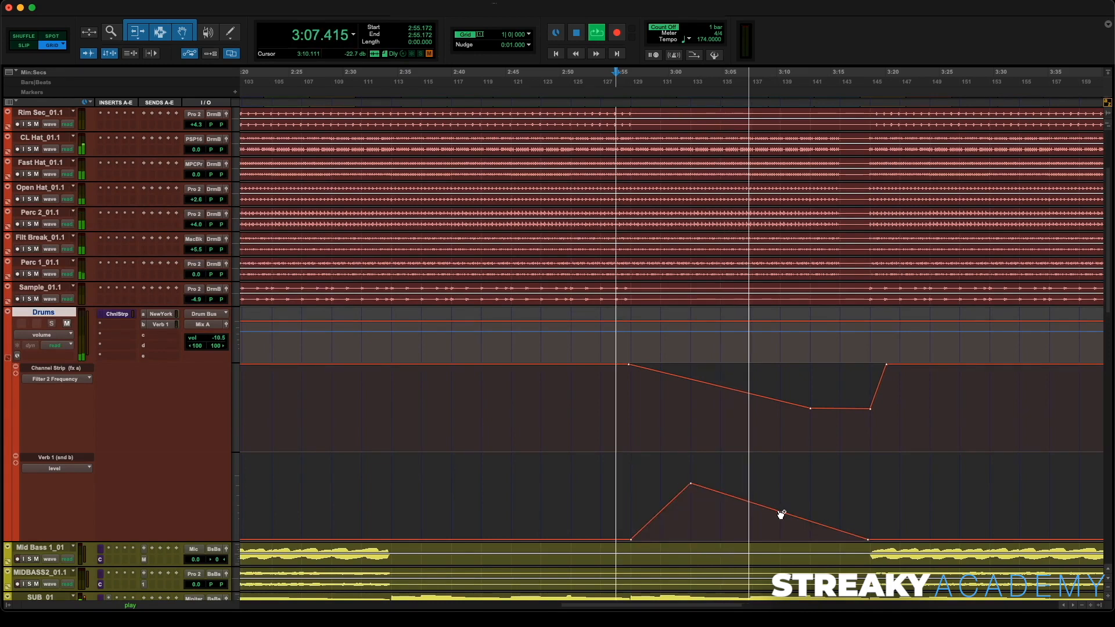
pyautogui.moveTo(781, 514); pyautogui.dragTo(811, 487)
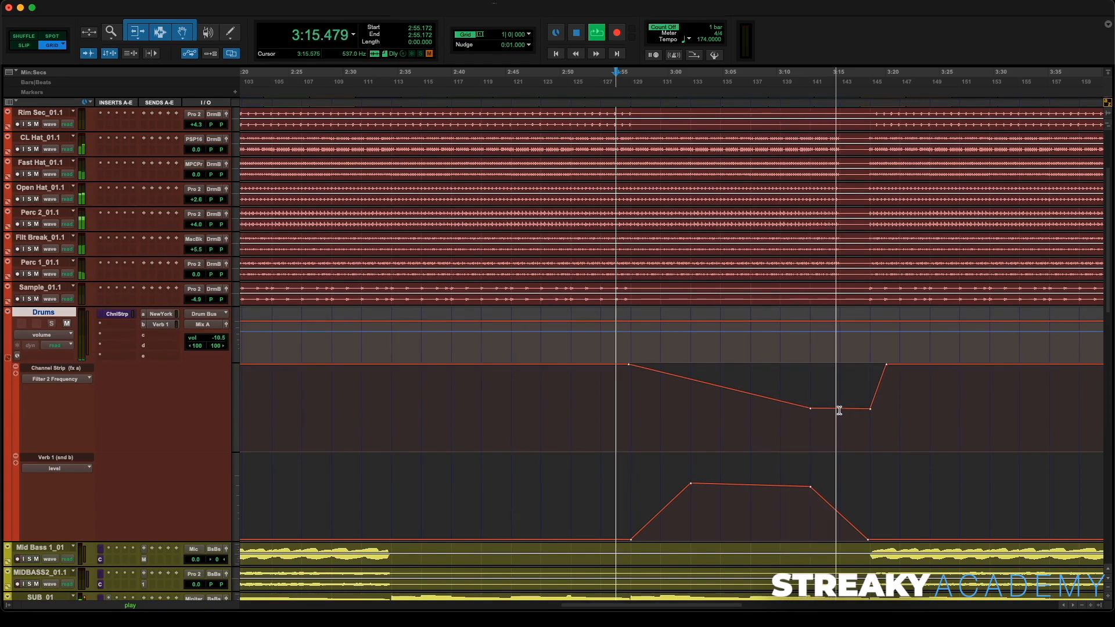
# - Lower the filter dip's last low breakpoint slightly and audition the section
pyautogui.moveTo(842, 408); pyautogui.dragTo(840, 420)
pyautogui.press('space')
pyautogui.press('space')
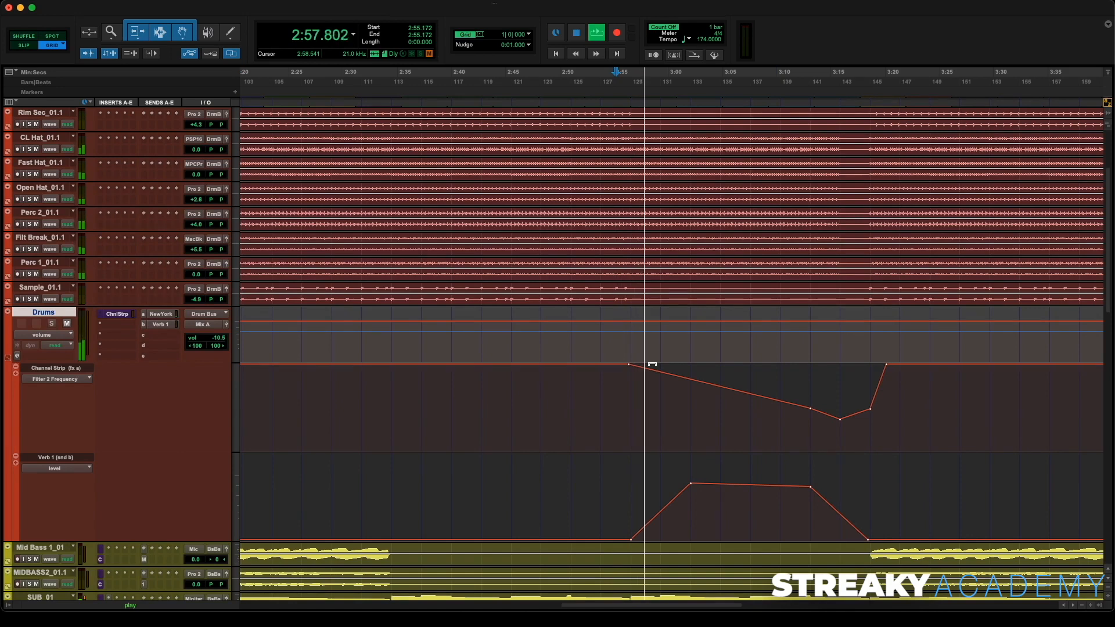
pyautogui.press('t')
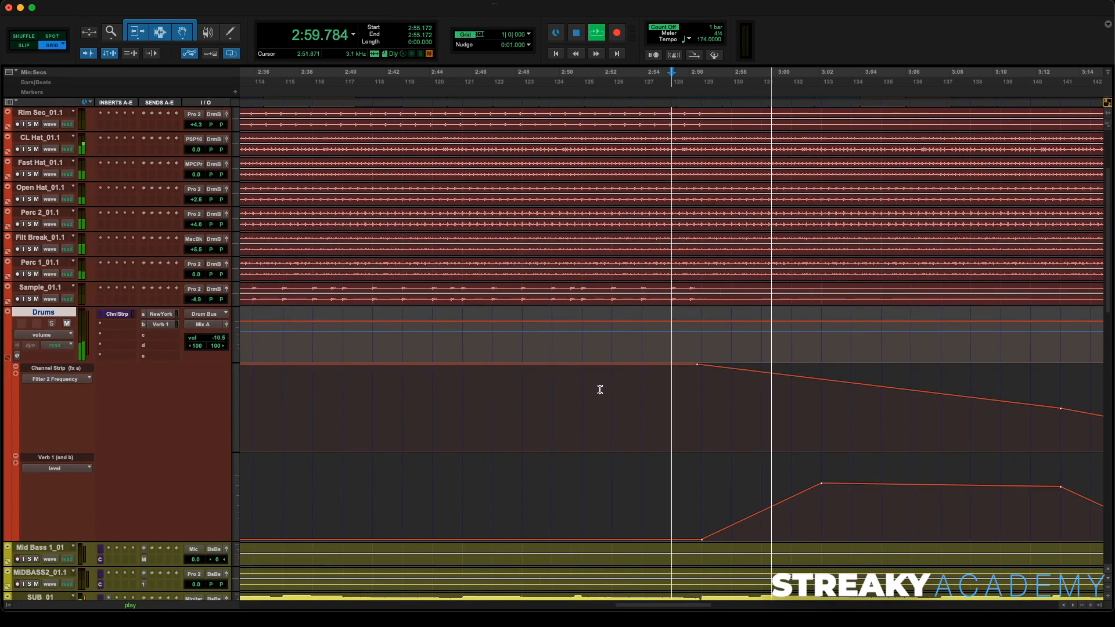
pyautogui.hscroll(10, 600, 391)
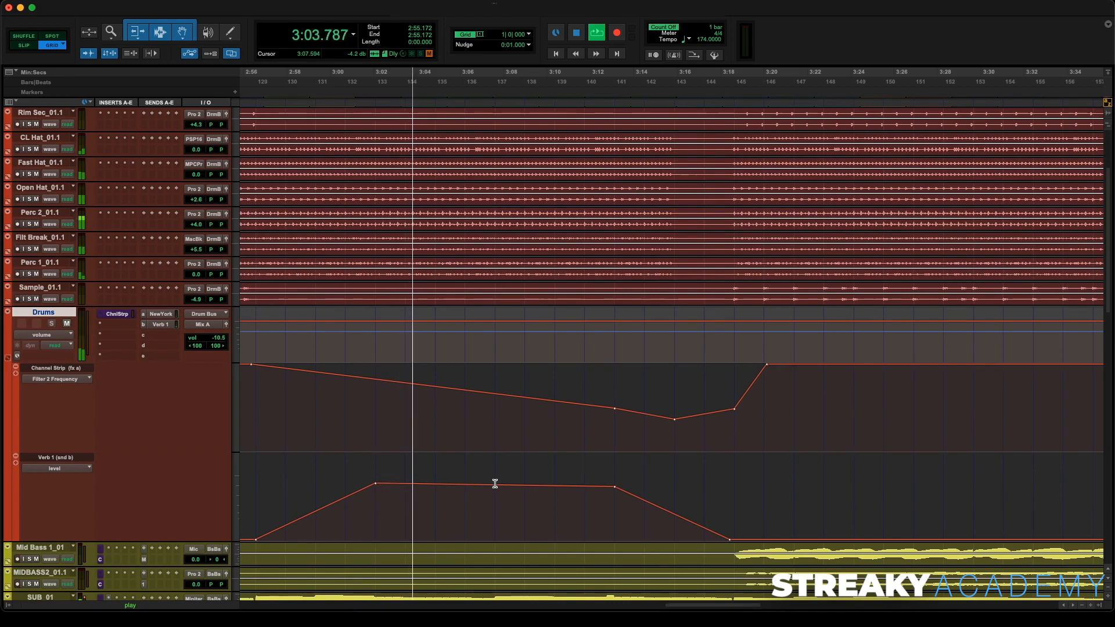
pyautogui.press('r')
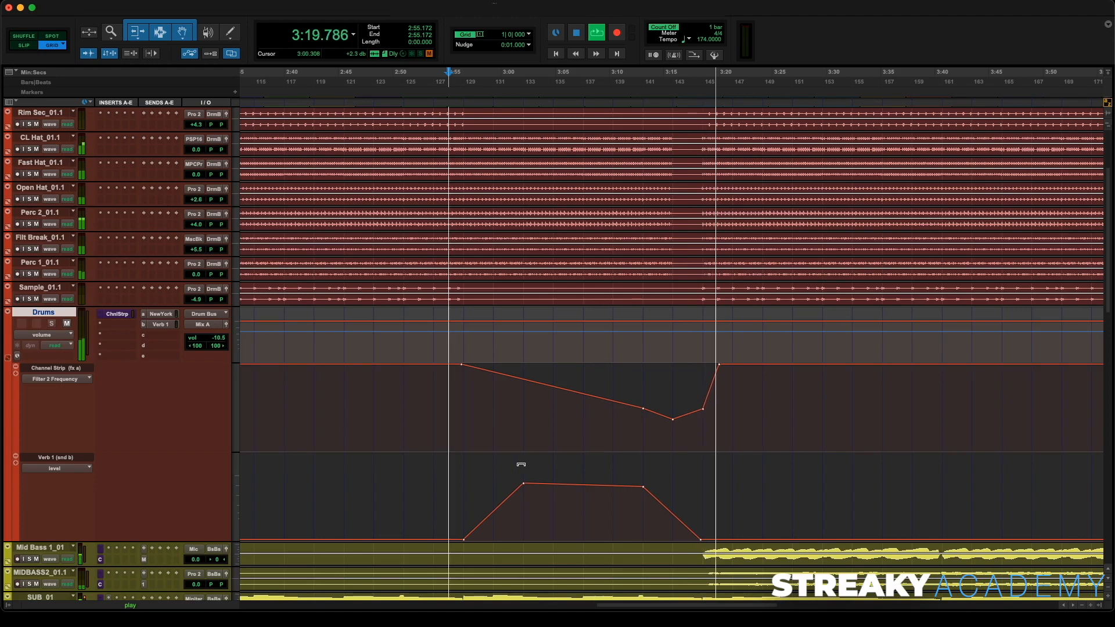
pyautogui.press('space')
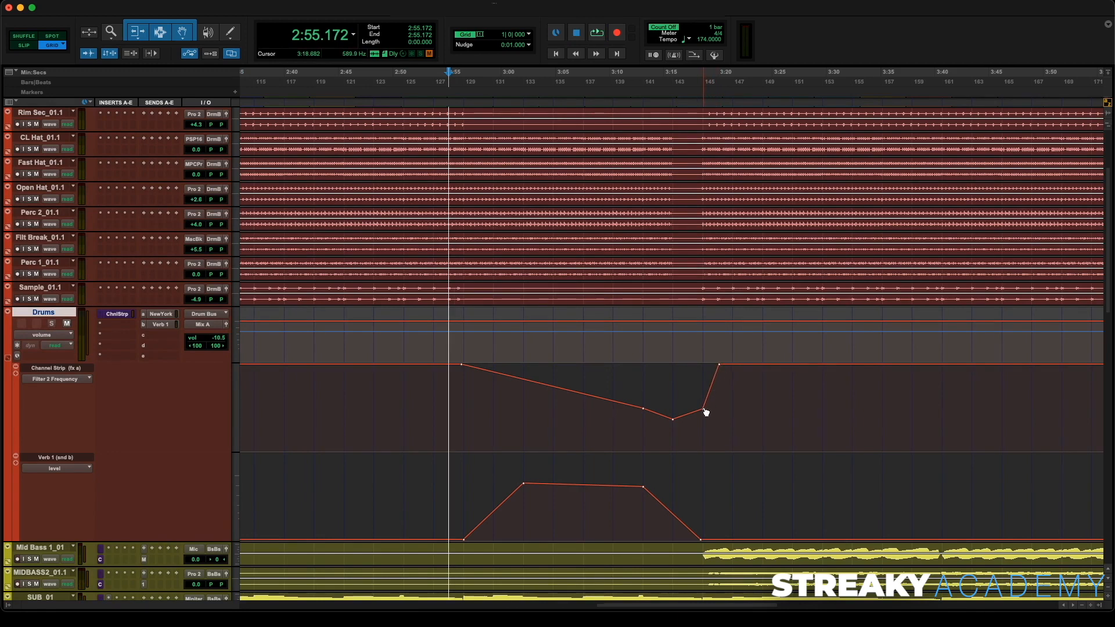
# - Move the filter's closing breakpoints earlier so the sweep snaps back up near 3:18, then audition from there
pyautogui.moveTo(704, 410); pyautogui.dragTo(689, 409)
pyautogui.moveTo(719, 364); pyautogui.dragTo(698, 365)
pyautogui.click(695, 105)
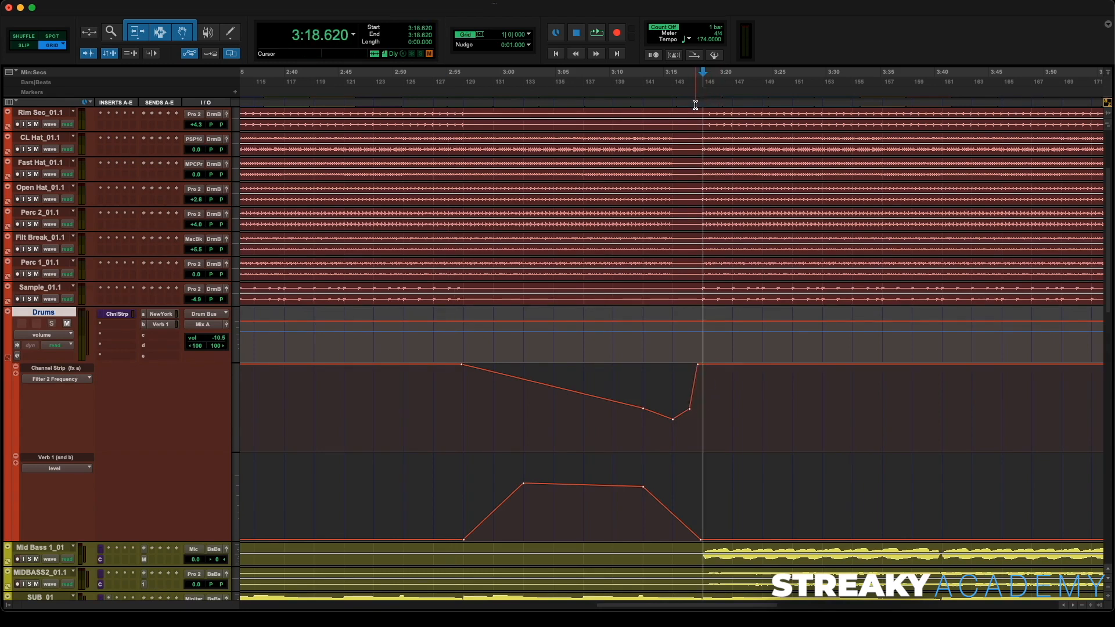
pyautogui.click(689, 109)
pyautogui.press('space')
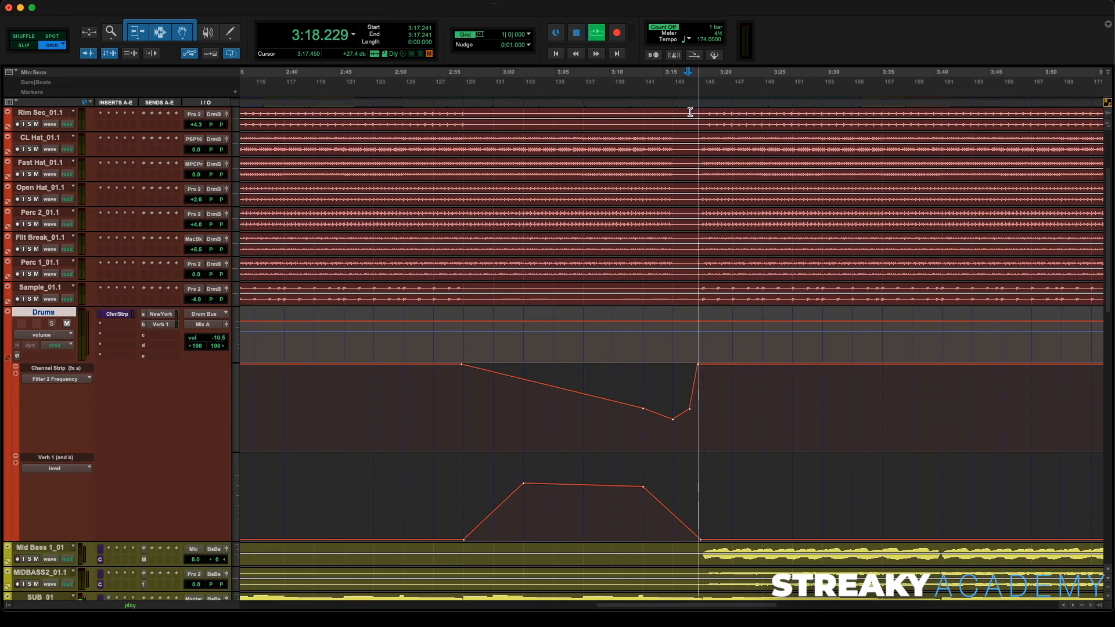
# - Zoom out and add a Filter 2 Frequency drop at the song's end around 4:45, lowering its final breakpoint
pyautogui.press('super+bracketleft')
pyautogui.press('super+bracketleft')
pyautogui.press('super+bracketleft')
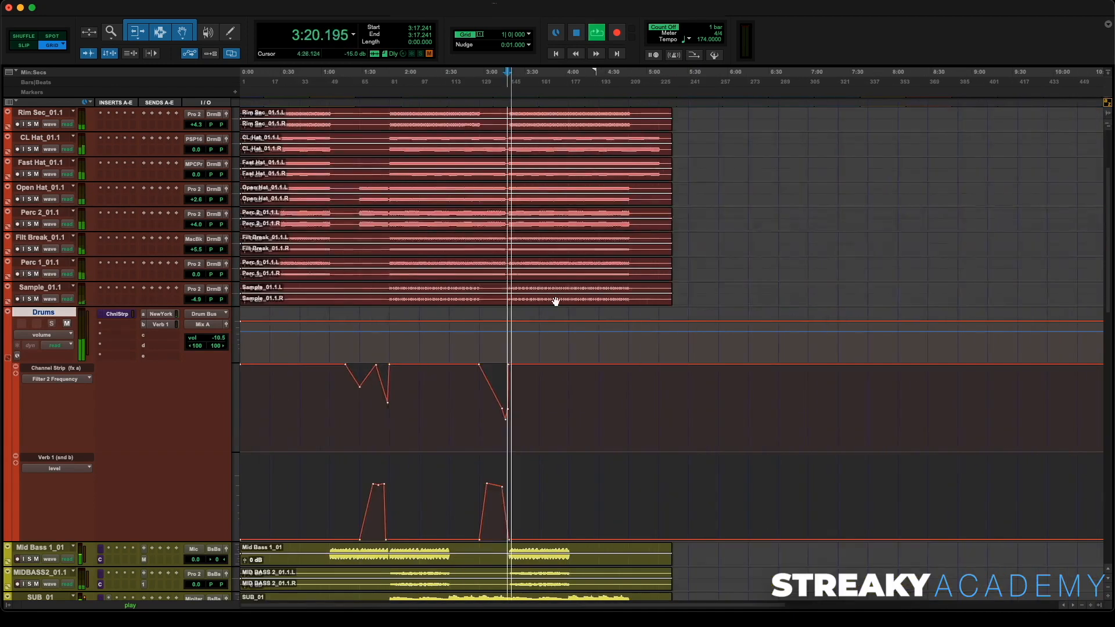
pyautogui.scroll(1, 525, 228)
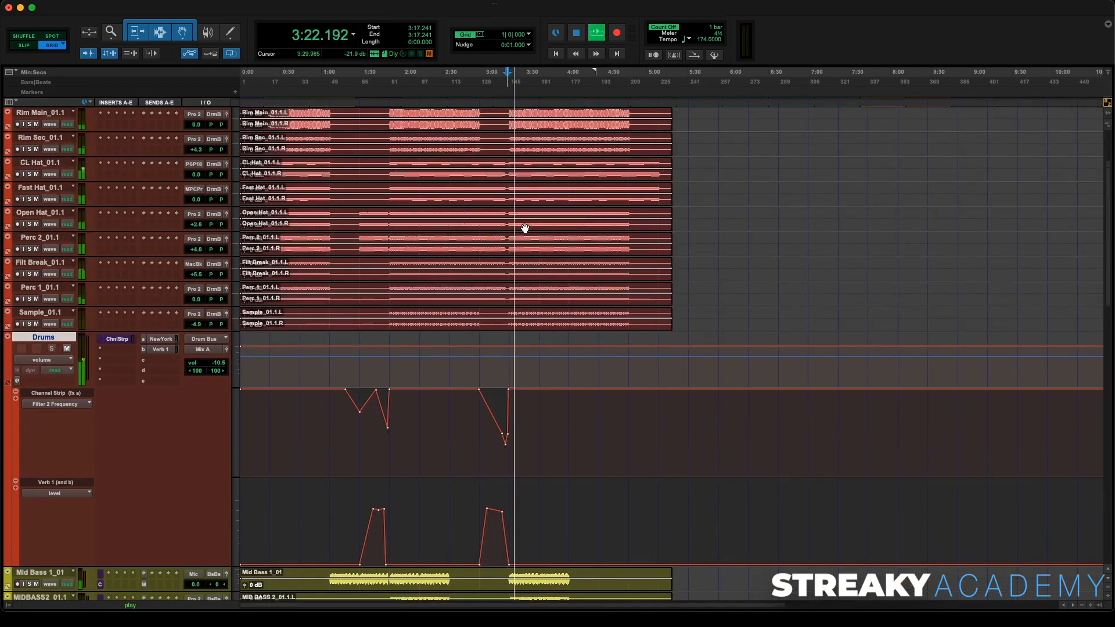
pyautogui.press('space')
pyautogui.click(628, 304)
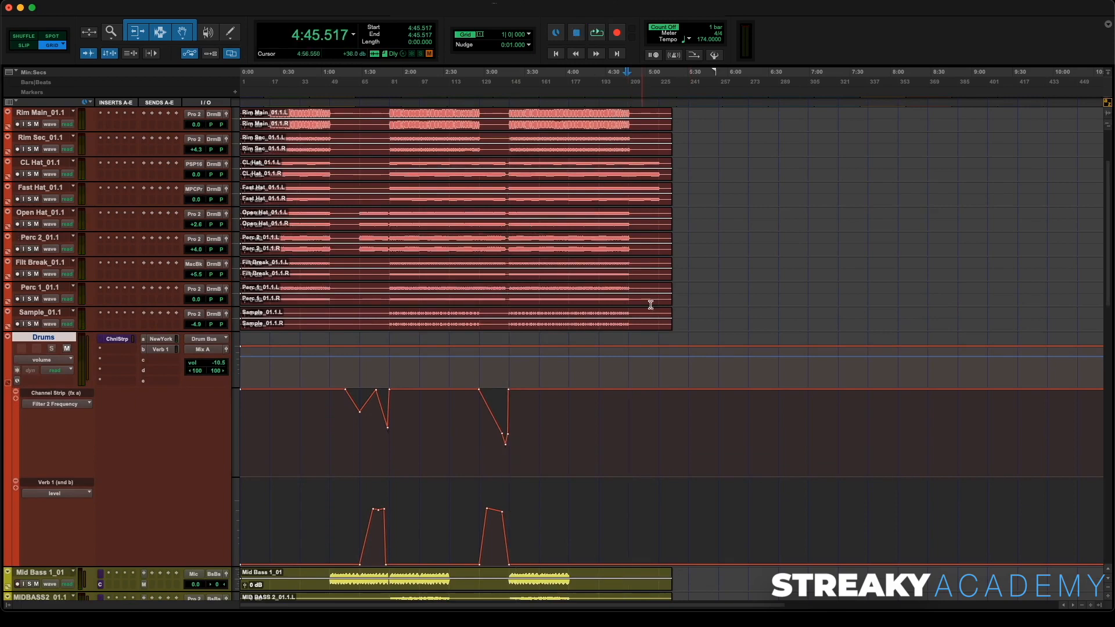
pyautogui.click(629, 389)
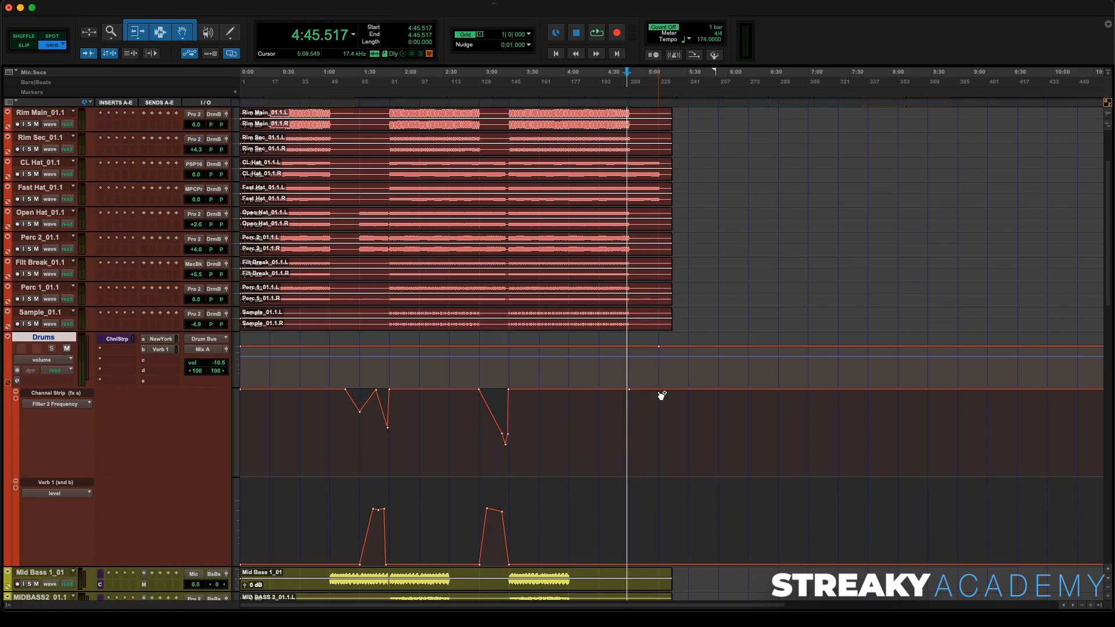
pyautogui.moveTo(659, 389); pyautogui.dragTo(659, 438)
pyautogui.press('space')
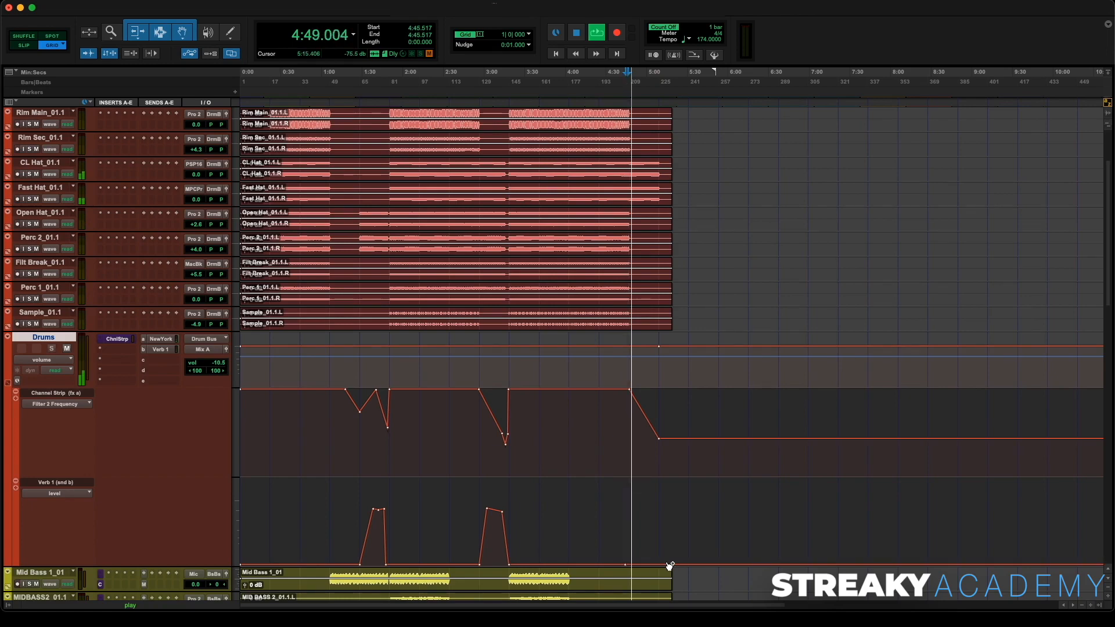
# - Raise a Verb 1 send swell at the song's end and lower the final filter breakpoint slightly further
pyautogui.moveTo(644, 565); pyautogui.dragTo(648, 517)
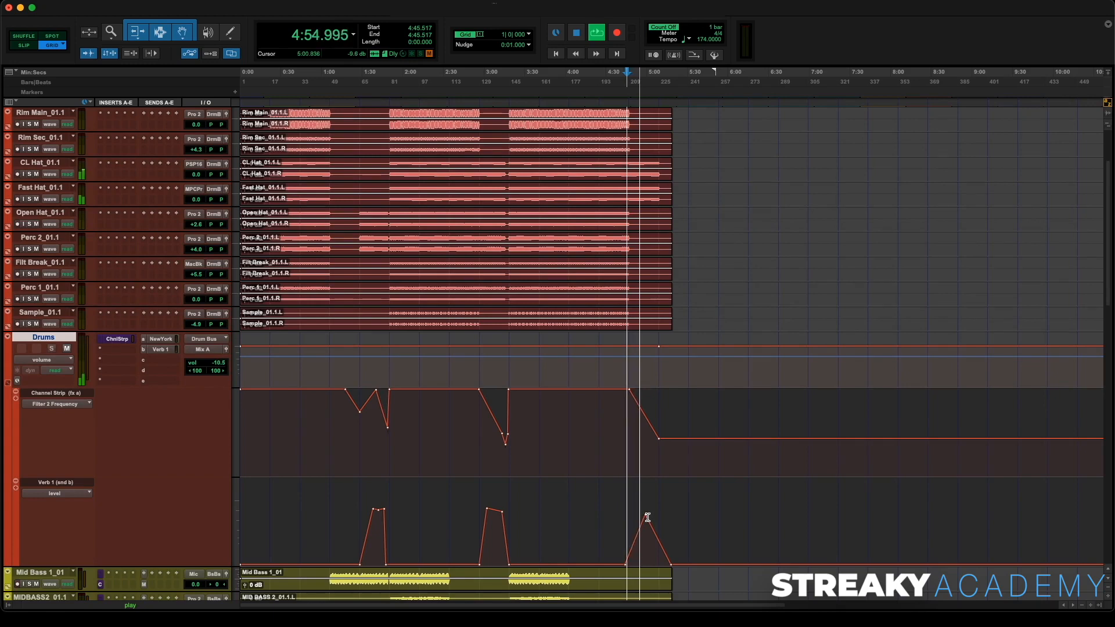
pyautogui.moveTo(662, 443); pyautogui.dragTo(660, 449)
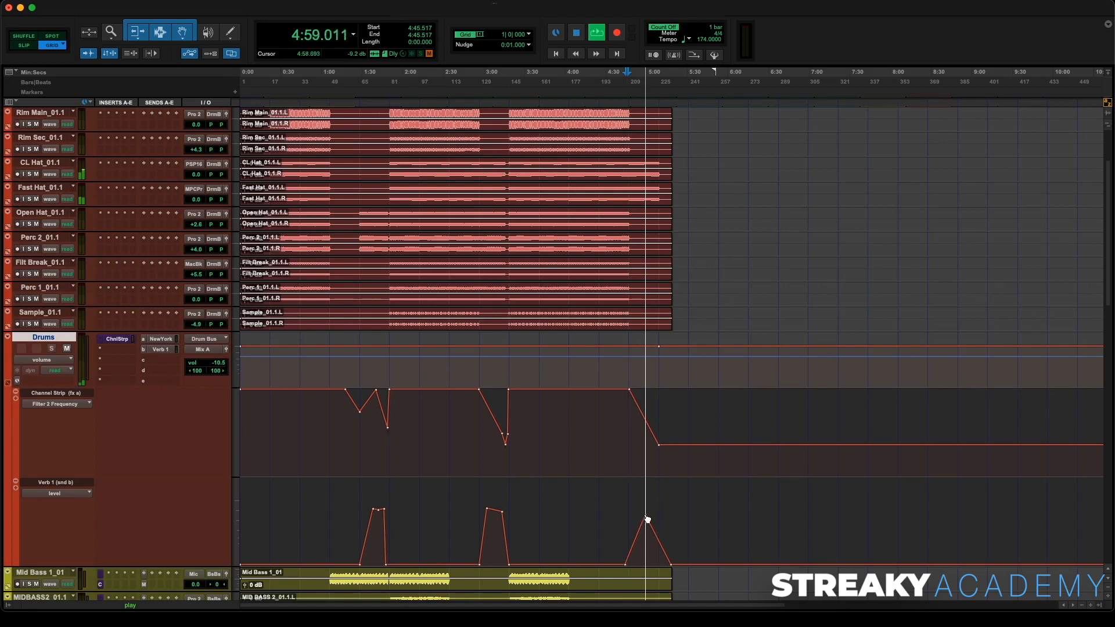
# - Fine-tune the breakpoints of the Verb 1 send swell at the song's end and audition the result
pyautogui.moveTo(644, 511); pyautogui.dragTo(645, 507)
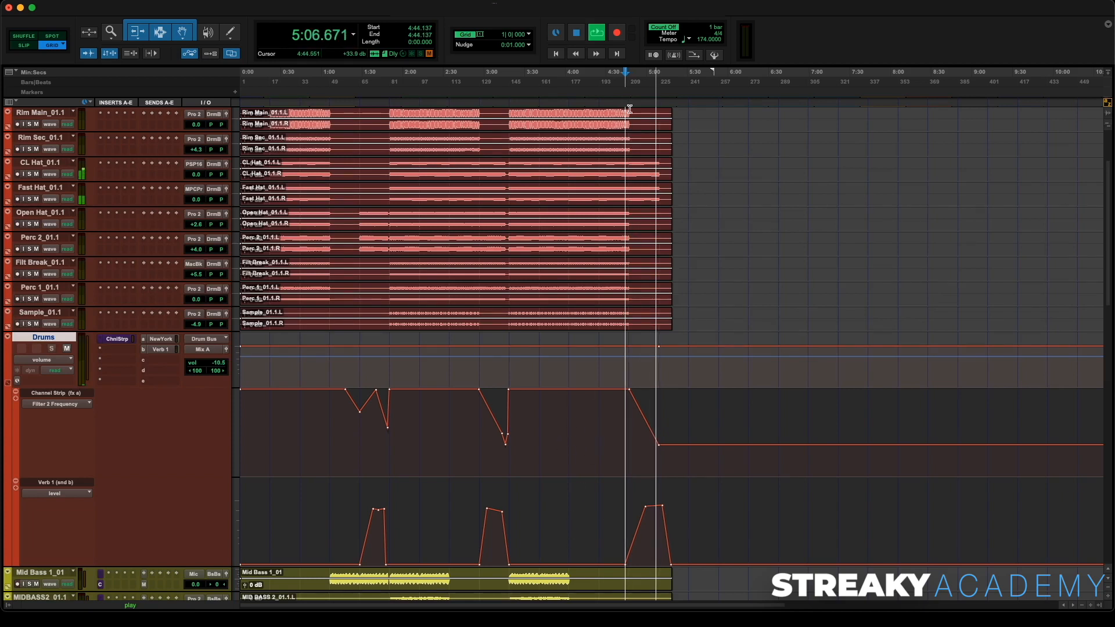
pyautogui.press('space')
pyautogui.press('space')
pyautogui.moveTo(646, 509); pyautogui.dragTo(639, 509)
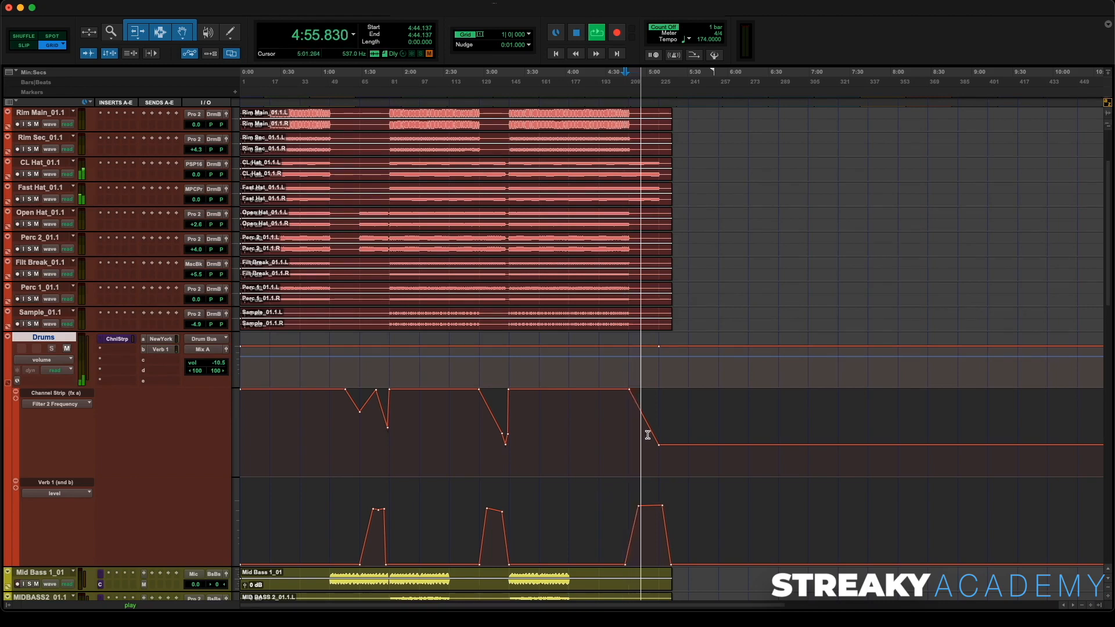
# - Hide the Drums bus automation lanes and stop playback
pyautogui.scroll(3, 647, 432)
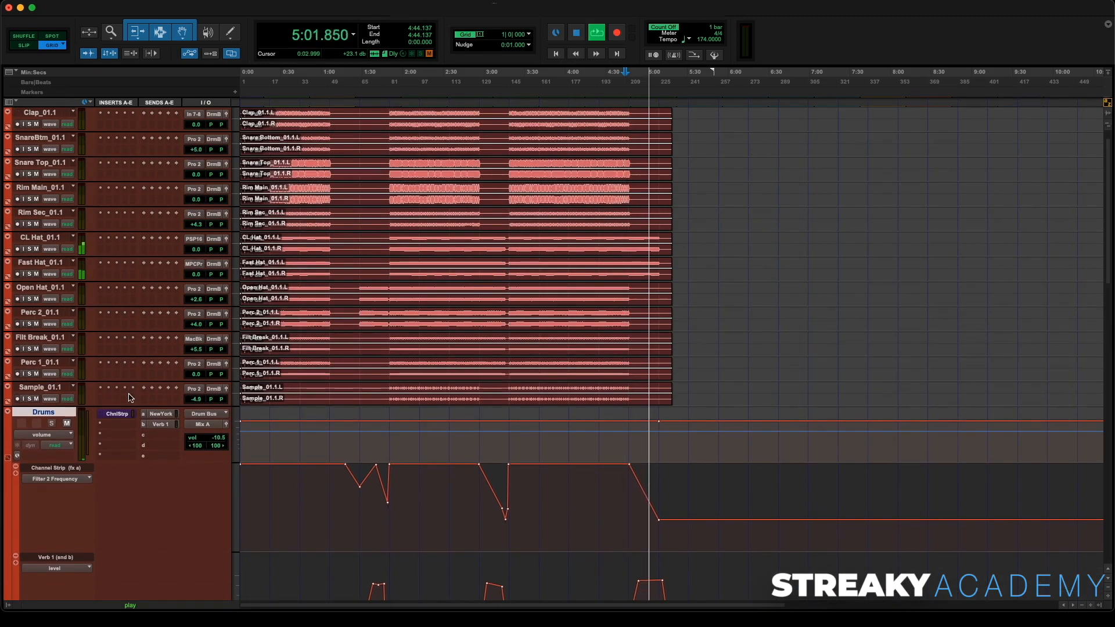
pyautogui.click(8, 458)
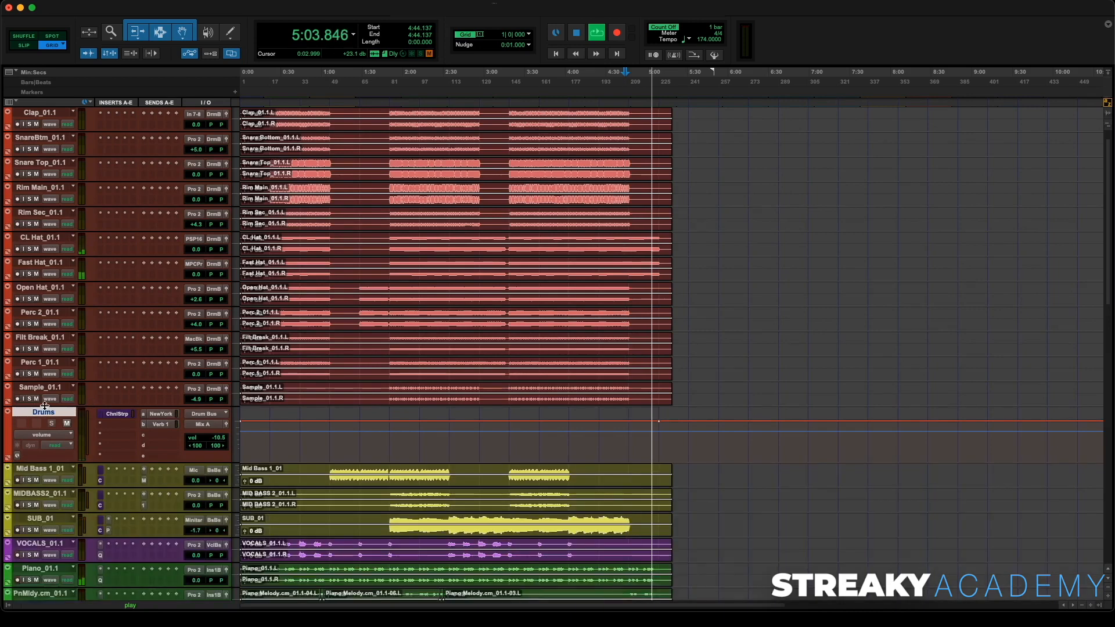
pyautogui.scroll(-4, 49, 406)
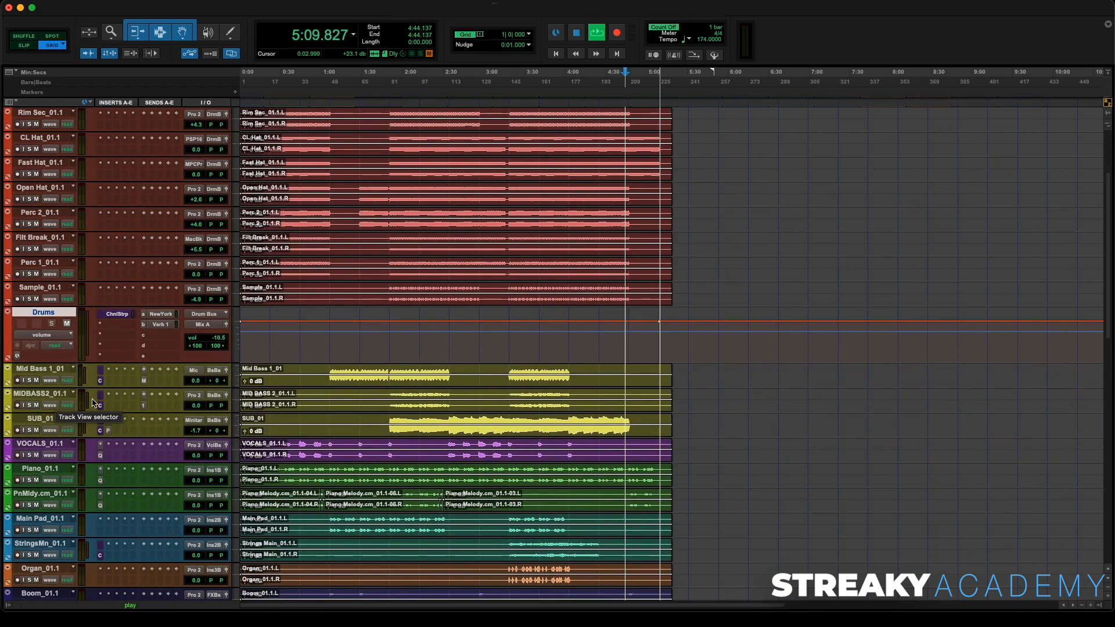
pyautogui.press('space')
# - Trim the Piano clip's end near 5:09 and add a fade-out over its final section
pyautogui.scroll(-5, 592, 364)
pyautogui.scroll(10, 633, 363)
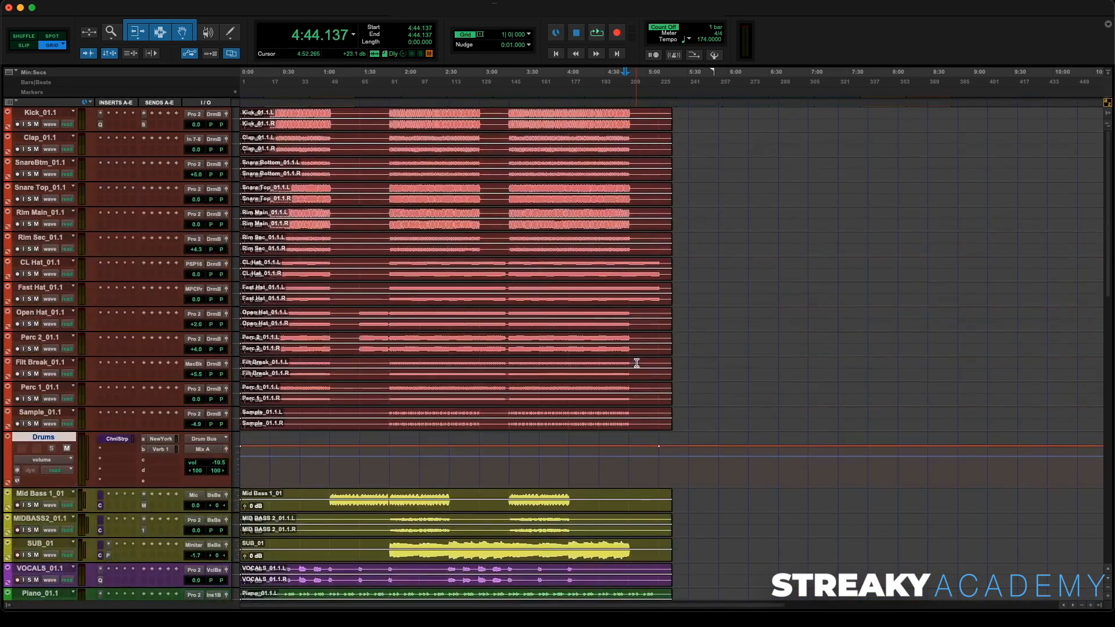
pyautogui.scroll(-5, 637, 363)
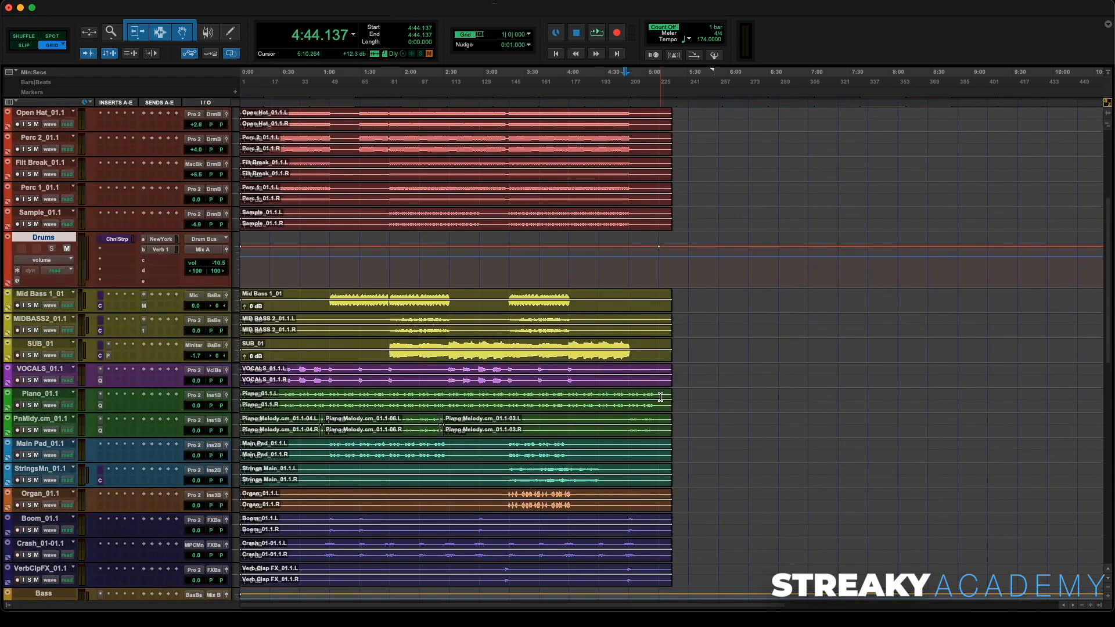
pyautogui.click(660, 398)
pyautogui.press('t')
pyautogui.press('t')
pyautogui.press('t')
pyautogui.press('t')
pyautogui.press('t')
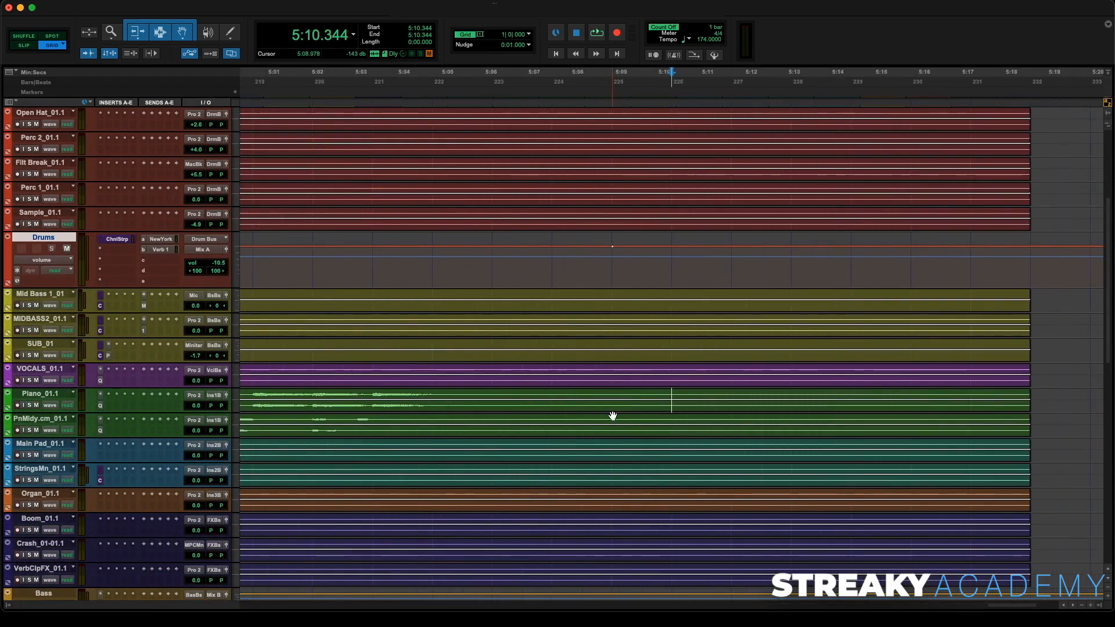
pyautogui.moveTo(172, 414); pyautogui.dragTo(192, 508)
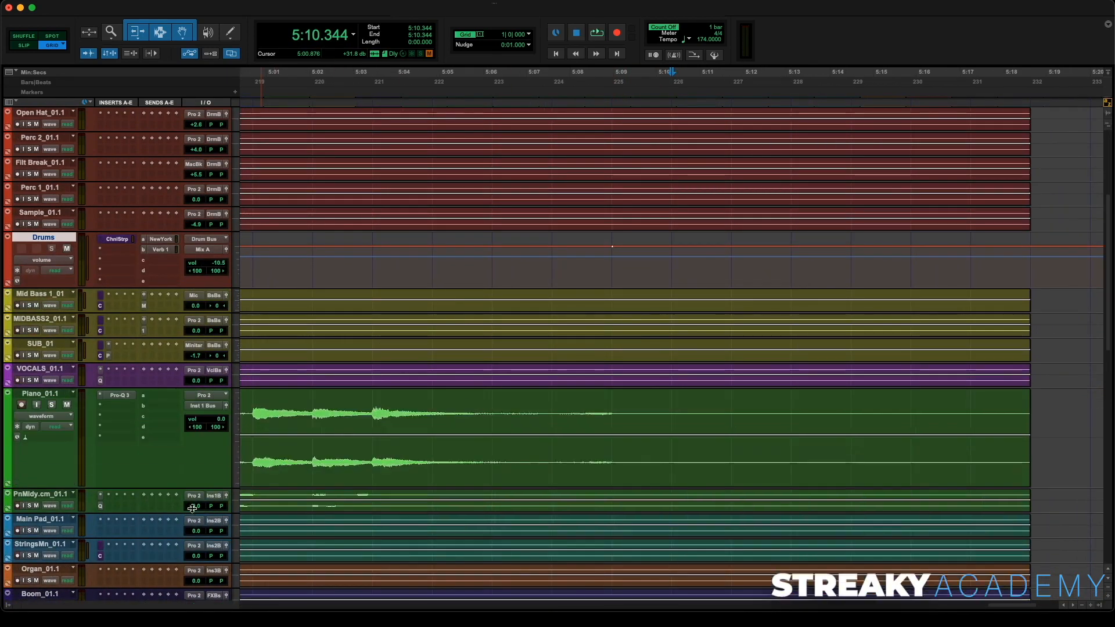
pyautogui.click(613, 402)
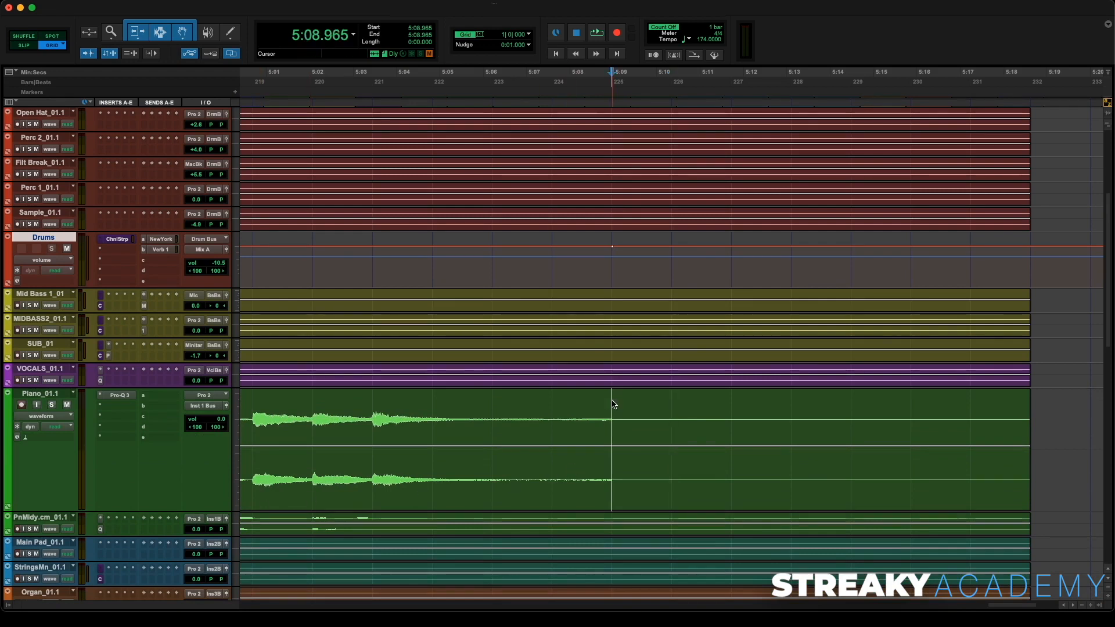
pyautogui.press('s')
pyautogui.moveTo(613, 402); pyautogui.dragTo(560, 401)
pyautogui.press('f')
pyautogui.press('r')
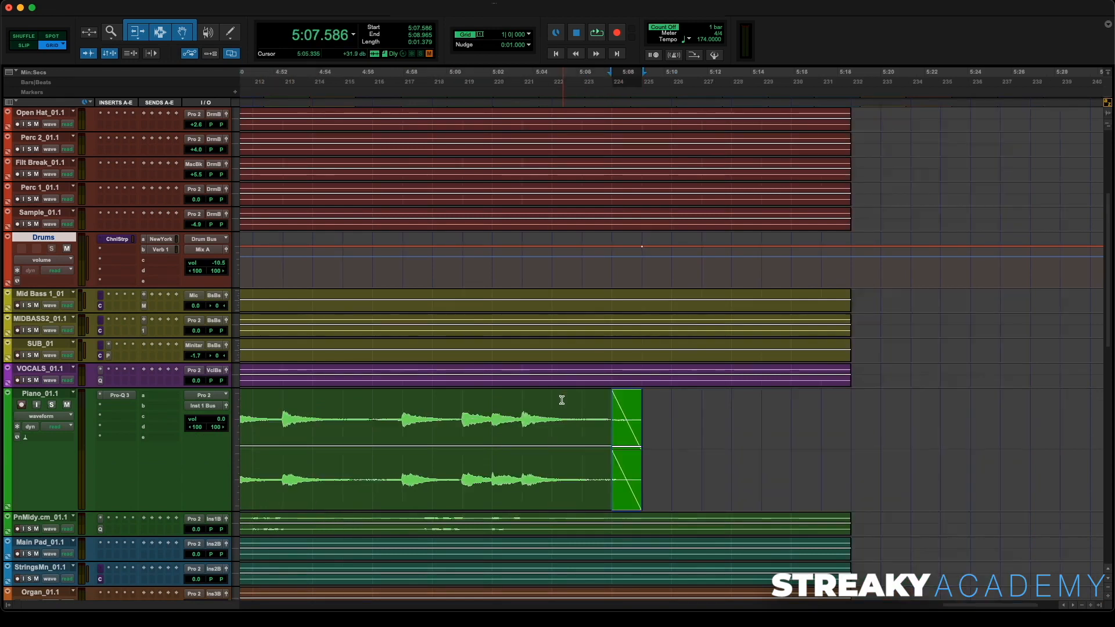
pyautogui.press('r')
# - Audition the song's ending from about 4:59
pyautogui.click(556, 102)
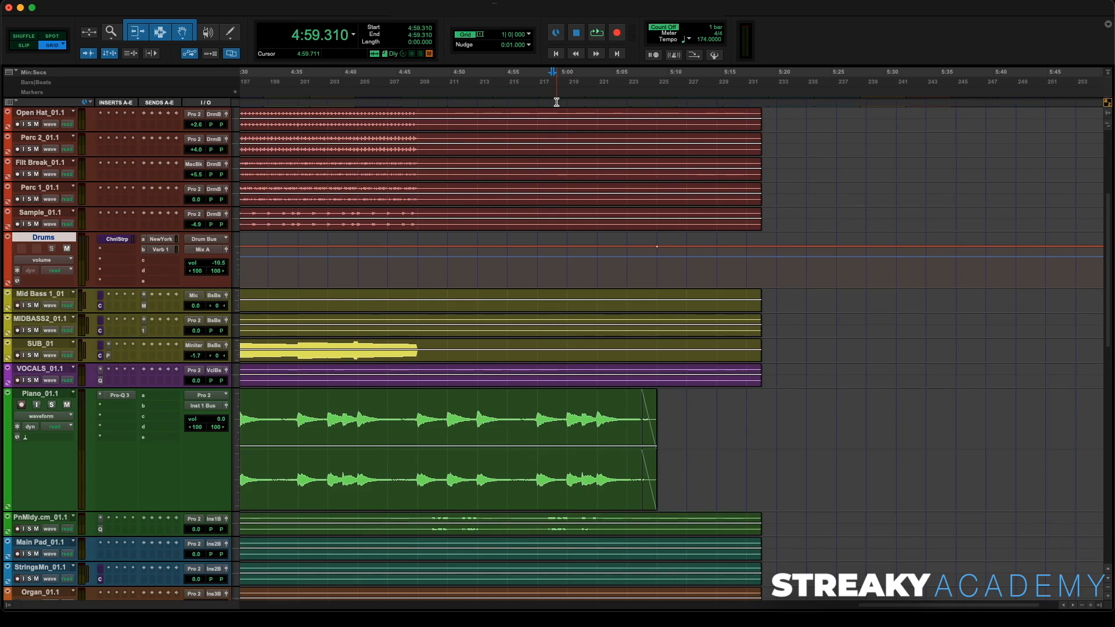
pyautogui.press('space')
pyautogui.press('r')
pyautogui.press('r')
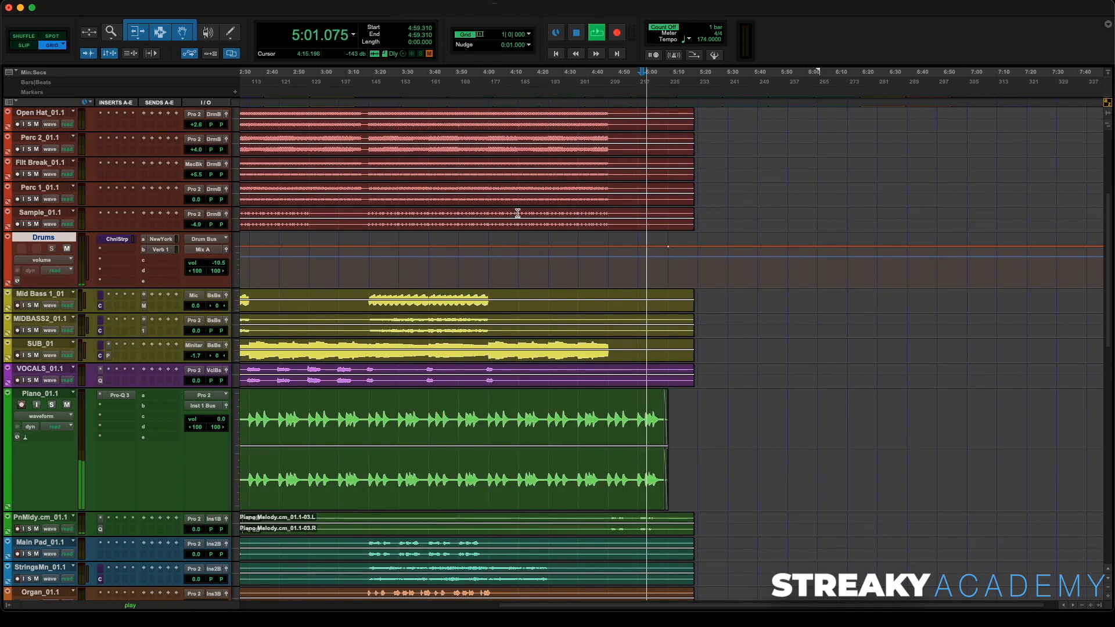
pyautogui.hscroll(-10, 497, 234)
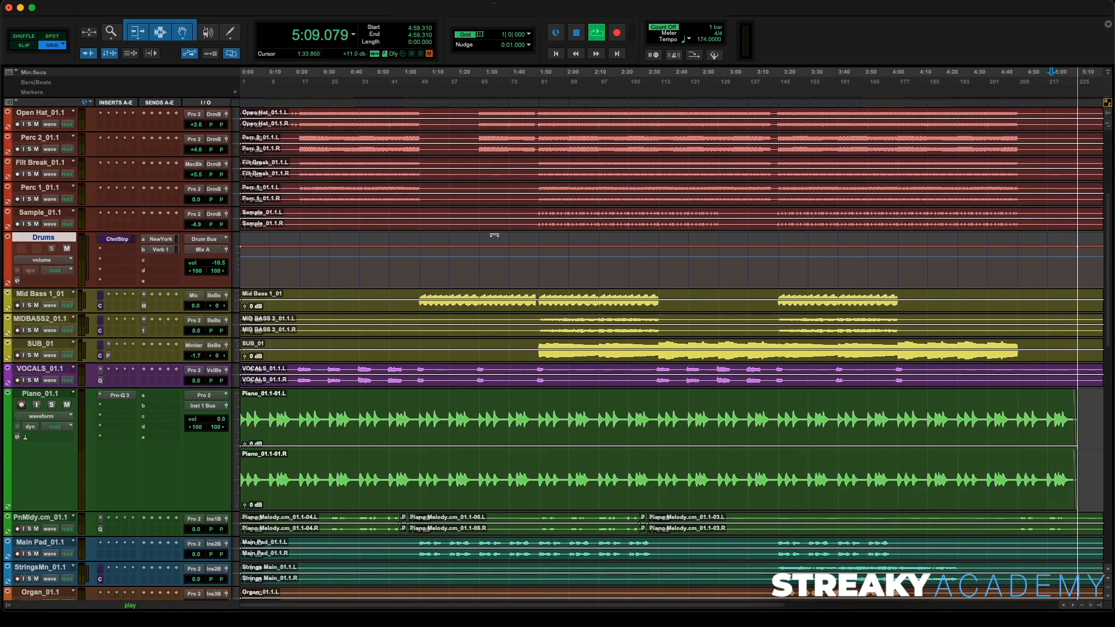
# - Insert T-RackS Saturator X (stereo) on the MIX BUS and turn its Mode knob to Iron
pyautogui.press('super+equal')
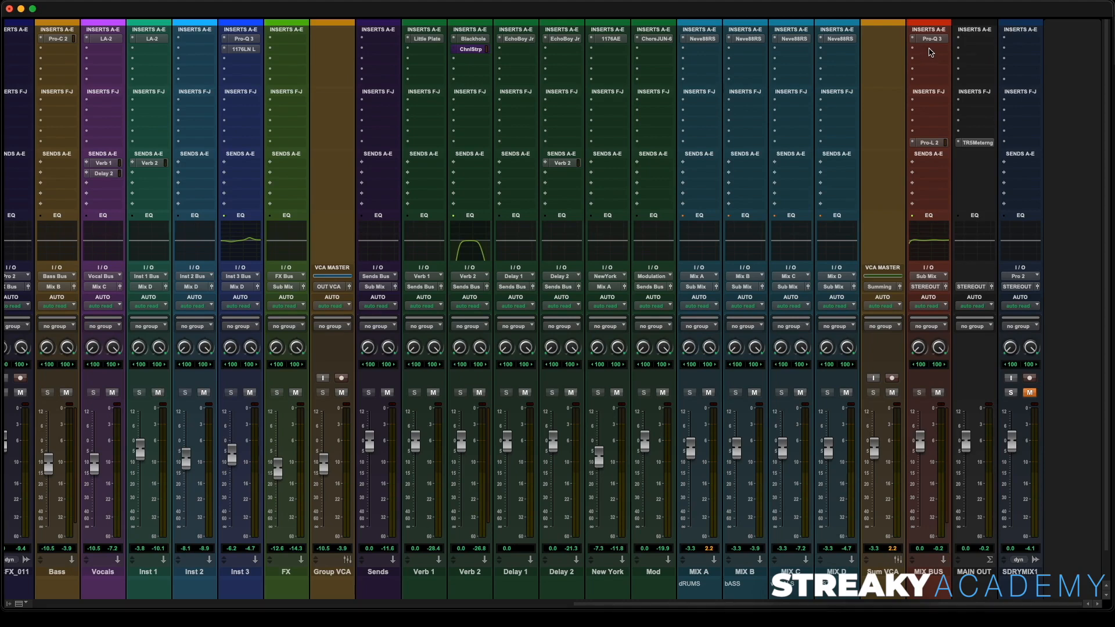
pyautogui.click(930, 51)
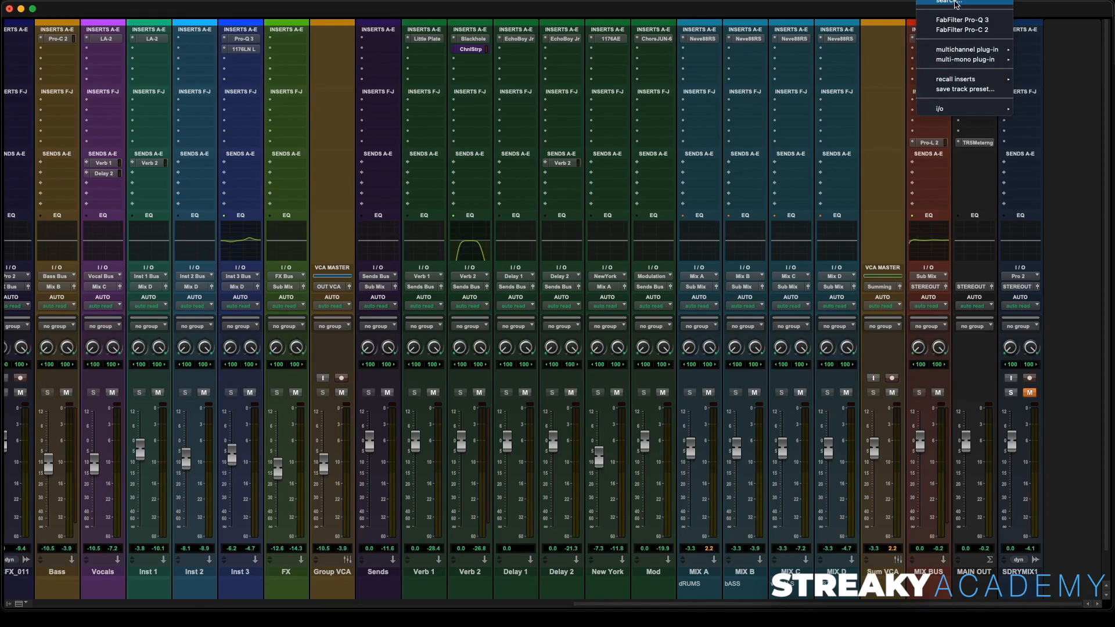
pyautogui.click(955, 3)
pyautogui.write('satur')
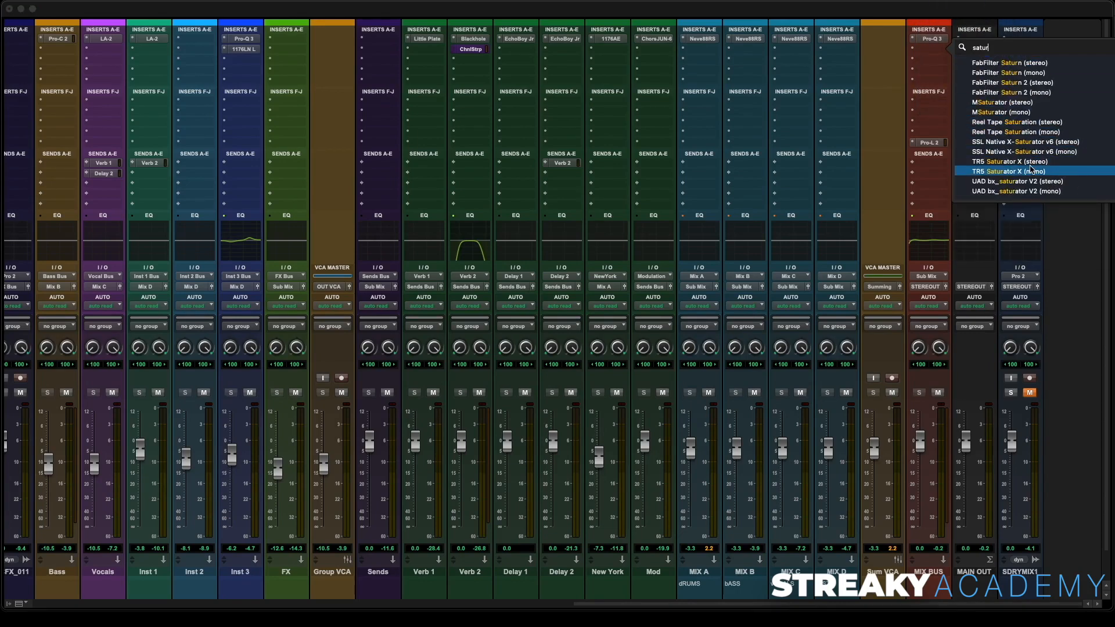
pyautogui.click(1037, 162)
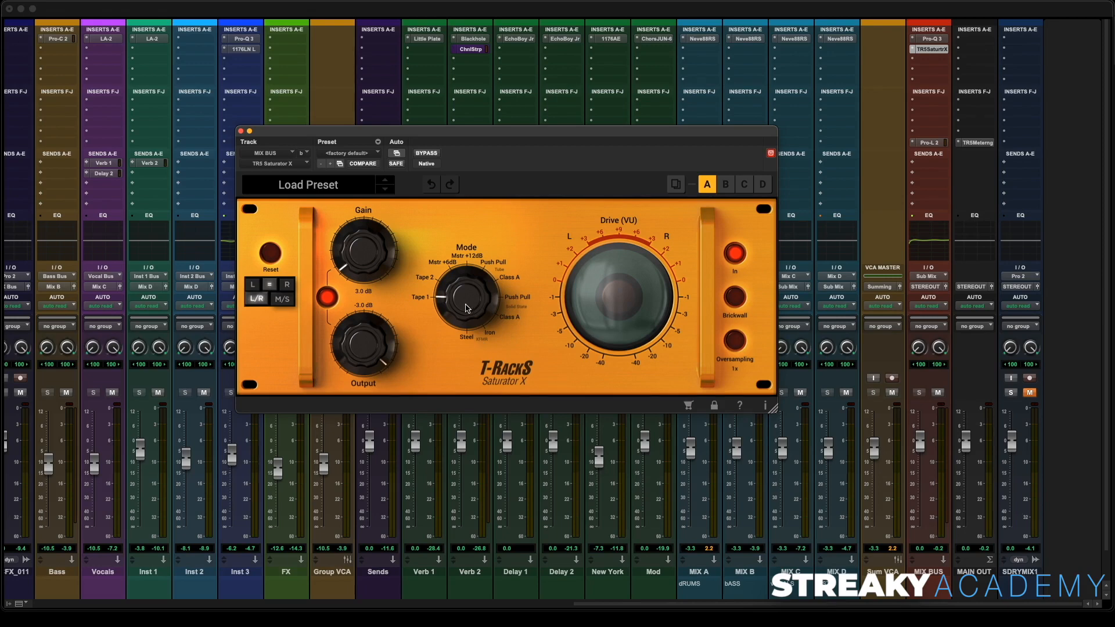
pyautogui.moveTo(475, 266); pyautogui.dragTo(521, 207)
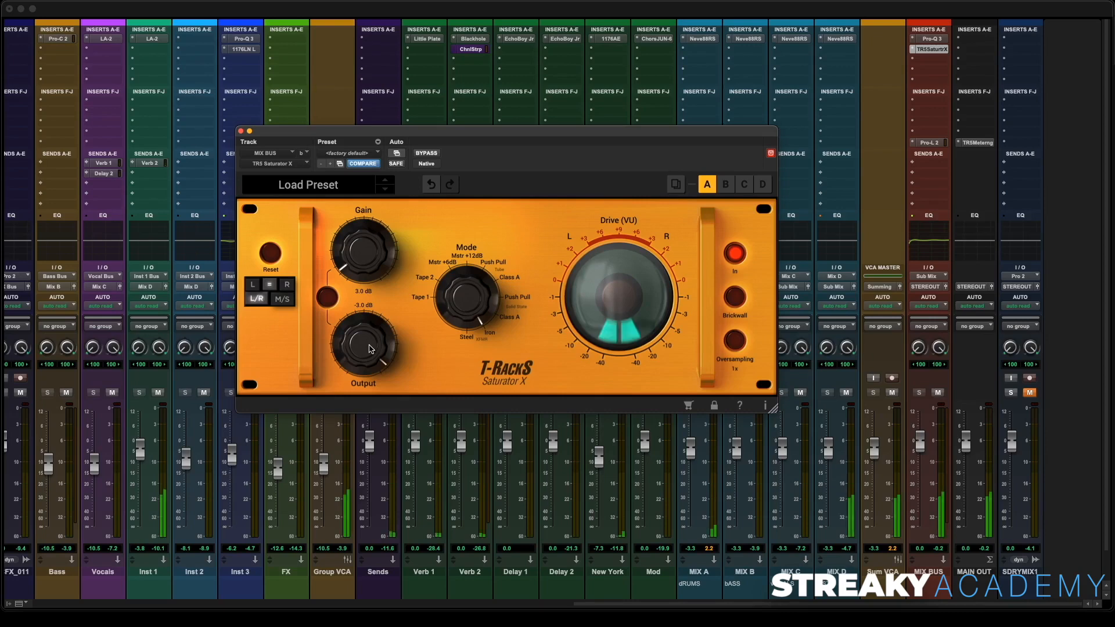
# - Close the saturator window and audition the mix from about 3:18
pyautogui.press('super+equal')
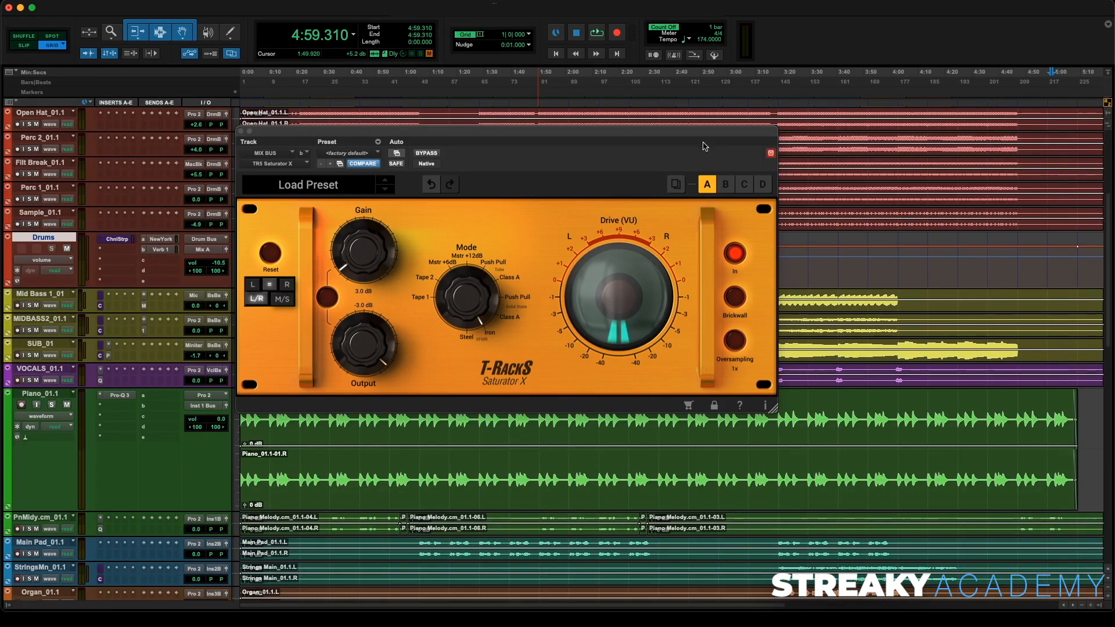
pyautogui.press('super+bracketleft')
pyautogui.press('super+bracketleft')
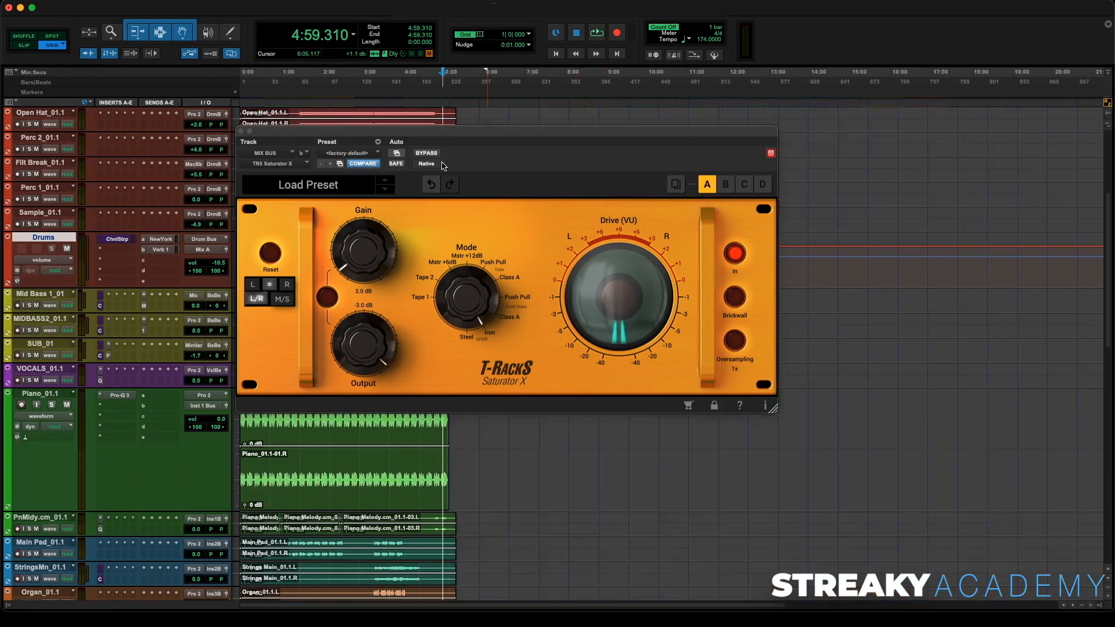
pyautogui.moveTo(431, 133); pyautogui.dragTo(709, 125)
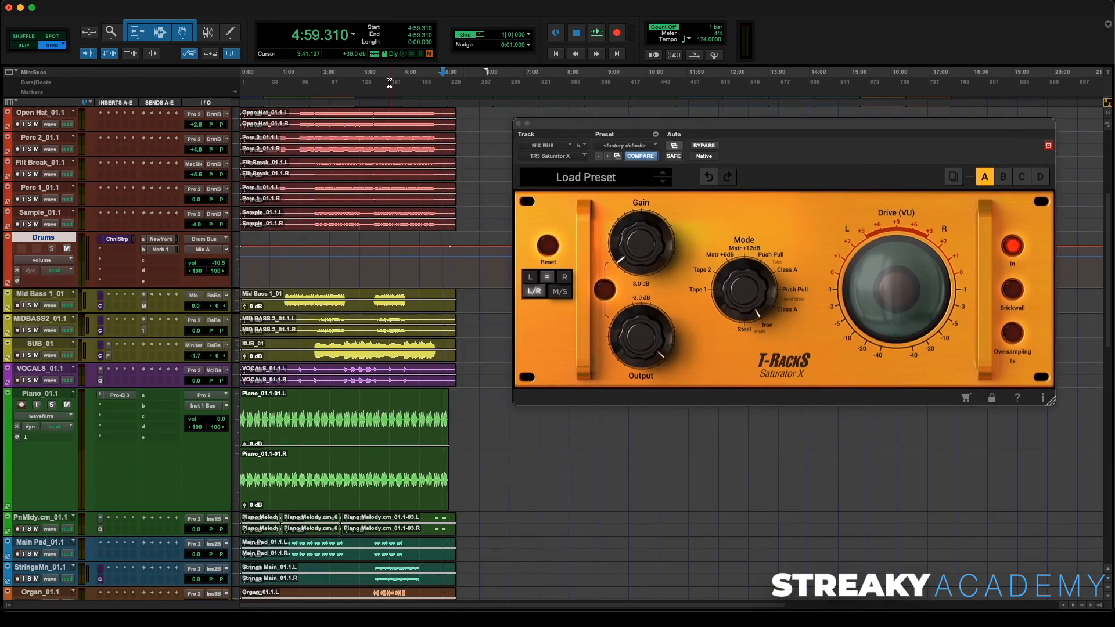
pyautogui.press('super+bracketright')
pyautogui.press('super+bracketright')
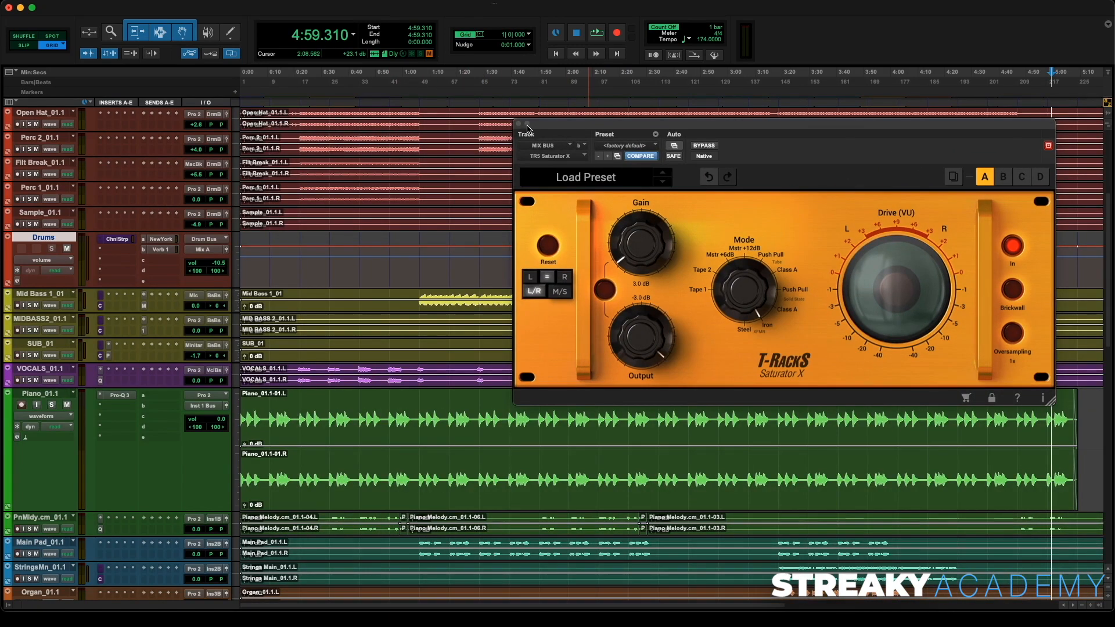
pyautogui.click(518, 124)
pyautogui.click(777, 105)
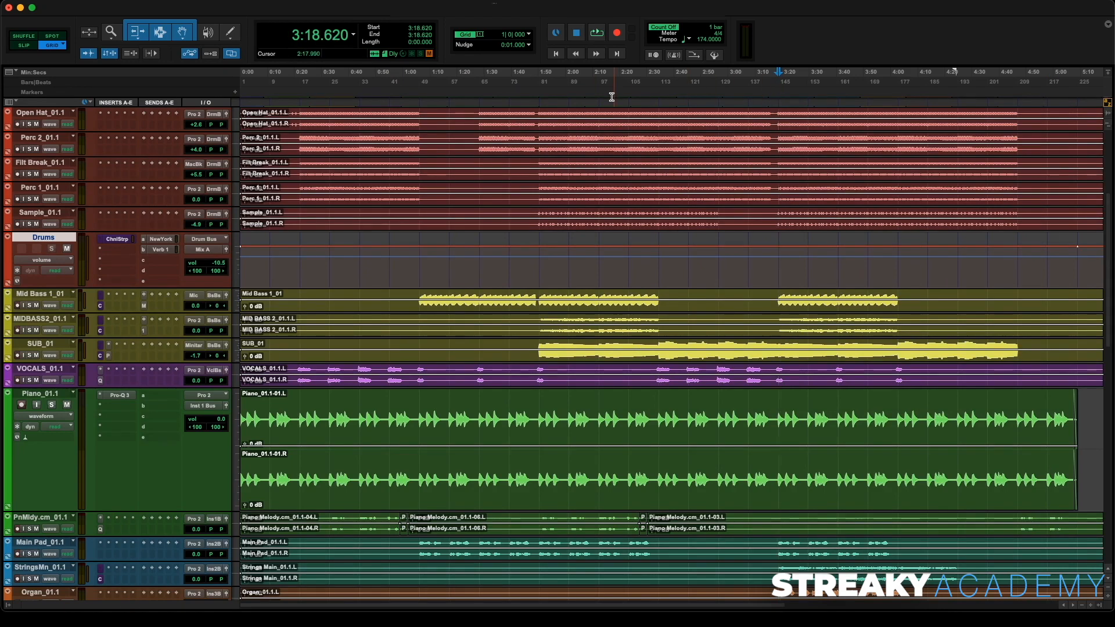
pyautogui.press('space')
# - Reopen the MIX BUS saturator during playback and set Output to -2.2 dB and Gain to 4.0 dB
pyautogui.press('super+equal')
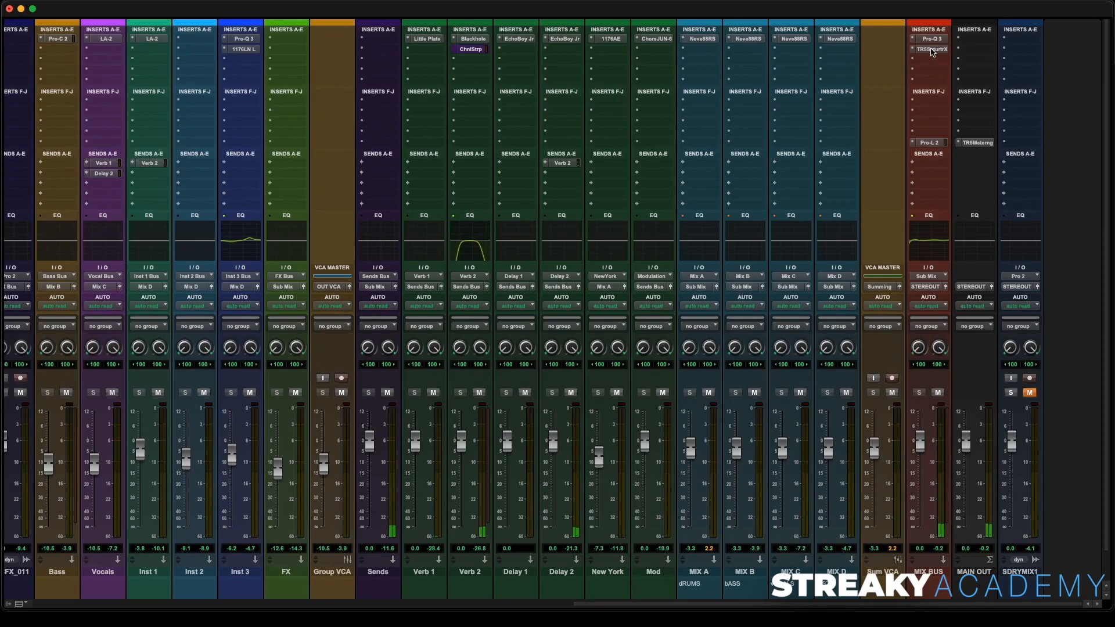
pyautogui.click(930, 49)
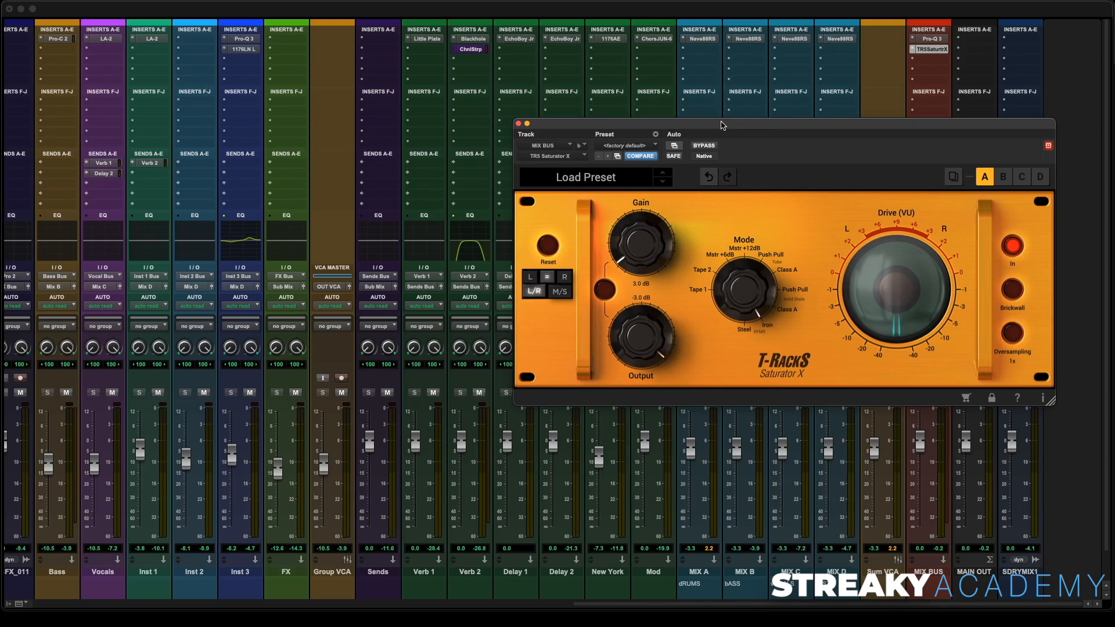
pyautogui.moveTo(722, 126); pyautogui.dragTo(539, 114)
pyautogui.press('space')
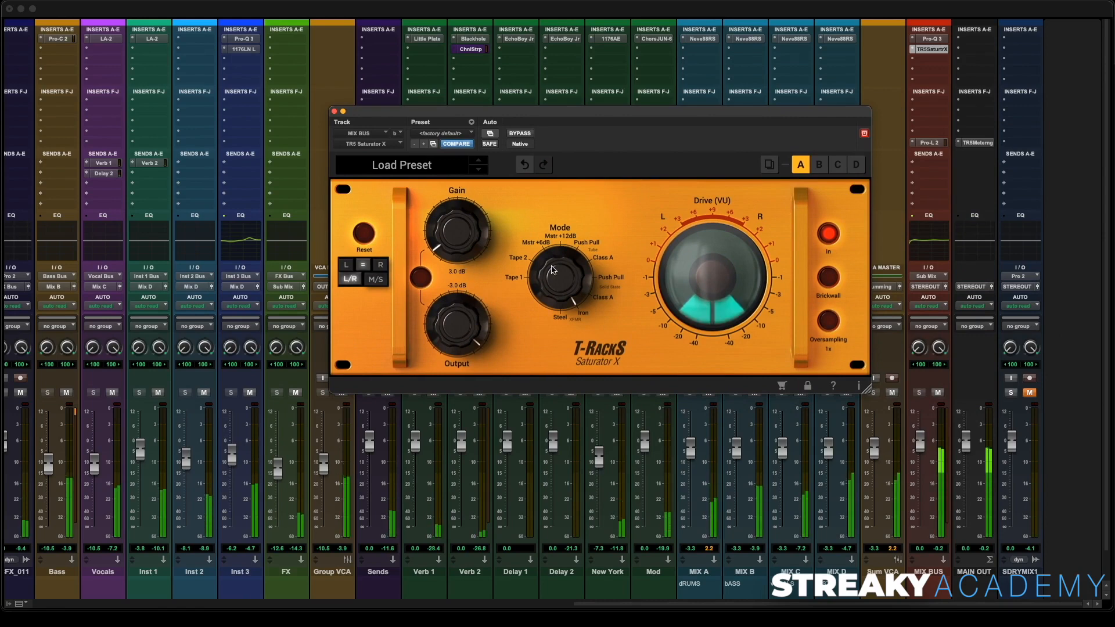
pyautogui.moveTo(455, 325); pyautogui.dragTo(456, 319)
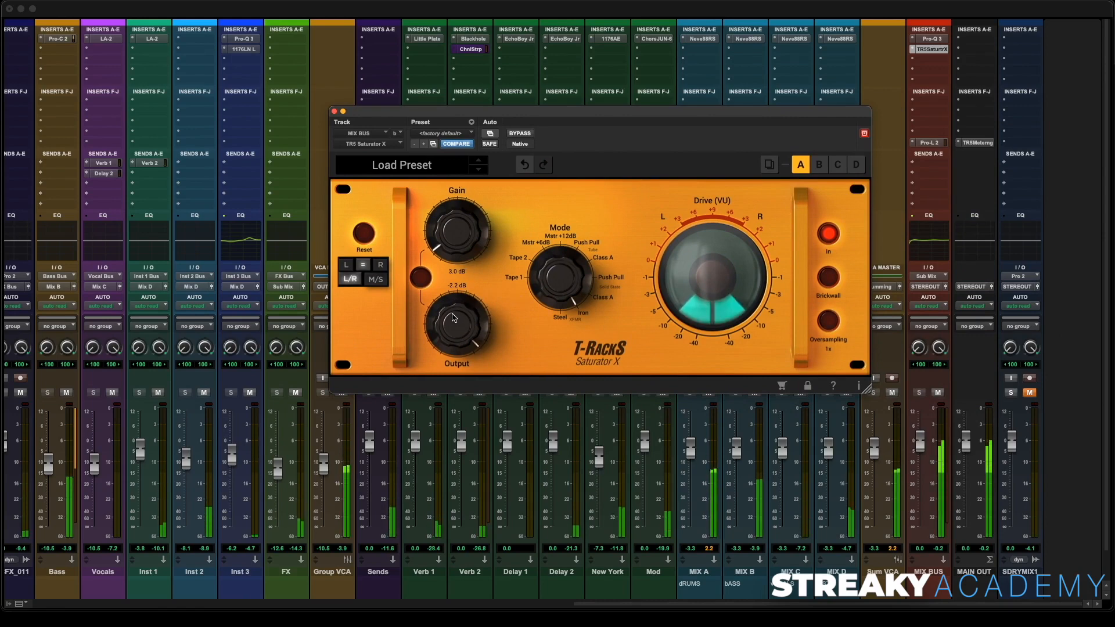
pyautogui.moveTo(456, 234); pyautogui.dragTo(456, 227)
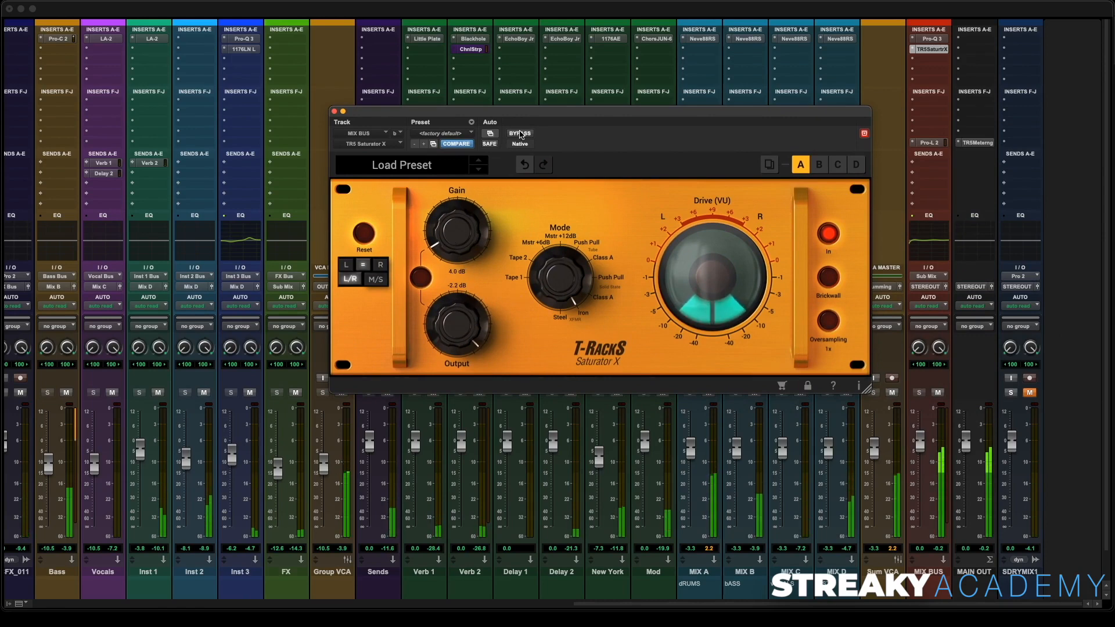
# - A/B the saturator with bypass and set its Output to -4.1 dB and Gain to 4.7 dB
pyautogui.click(520, 134)
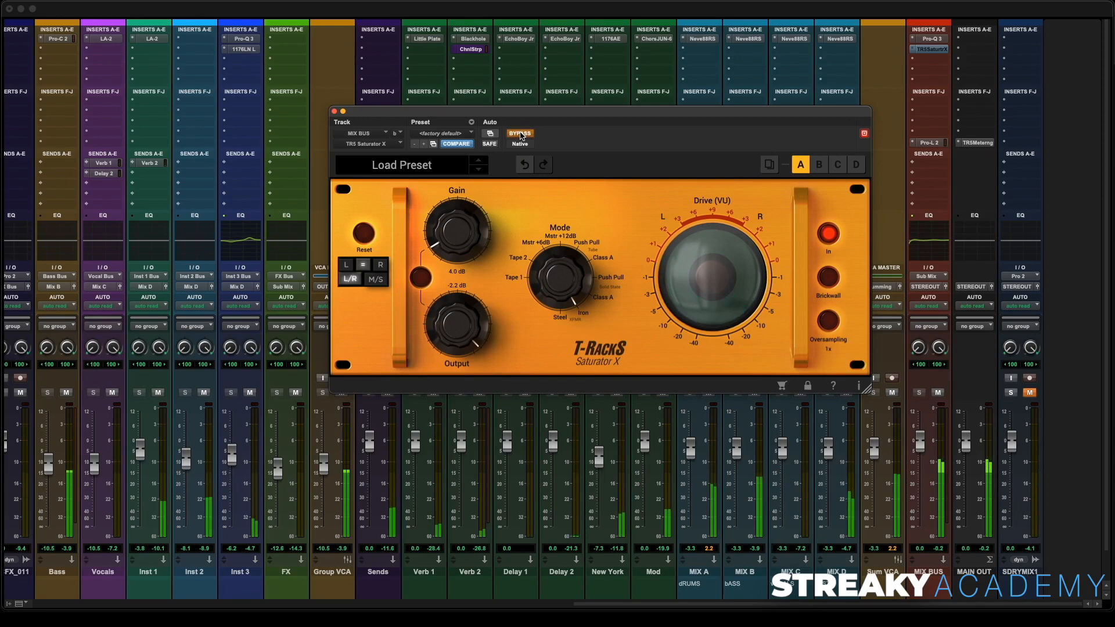
pyautogui.click(520, 134)
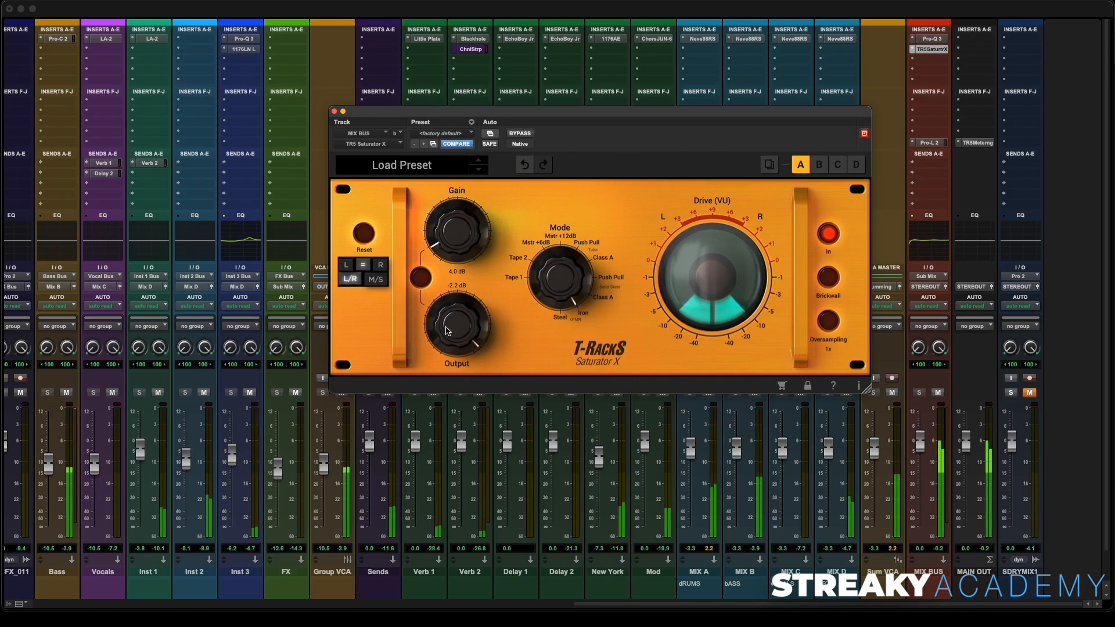
pyautogui.moveTo(448, 328); pyautogui.dragTo(446, 339)
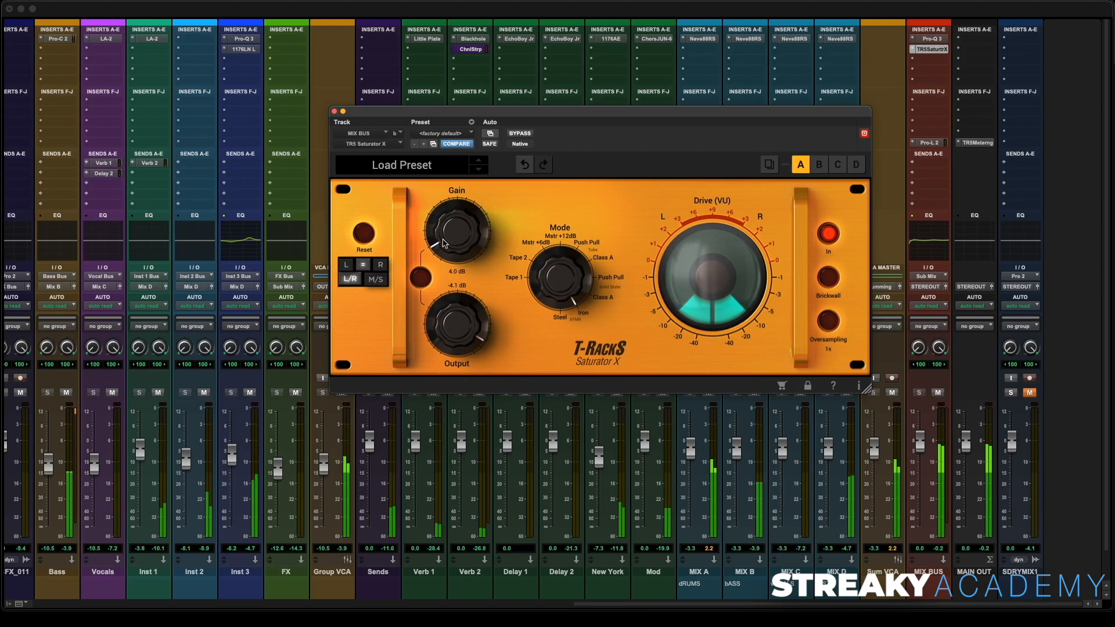
pyautogui.moveTo(444, 243); pyautogui.dragTo(447, 241)
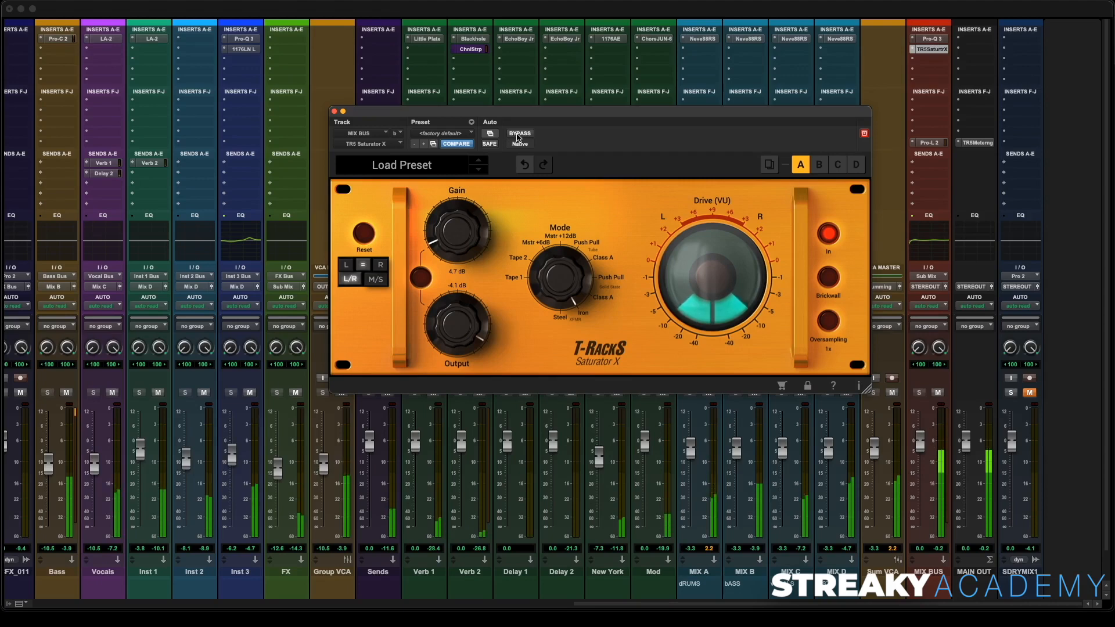
pyautogui.click(519, 135)
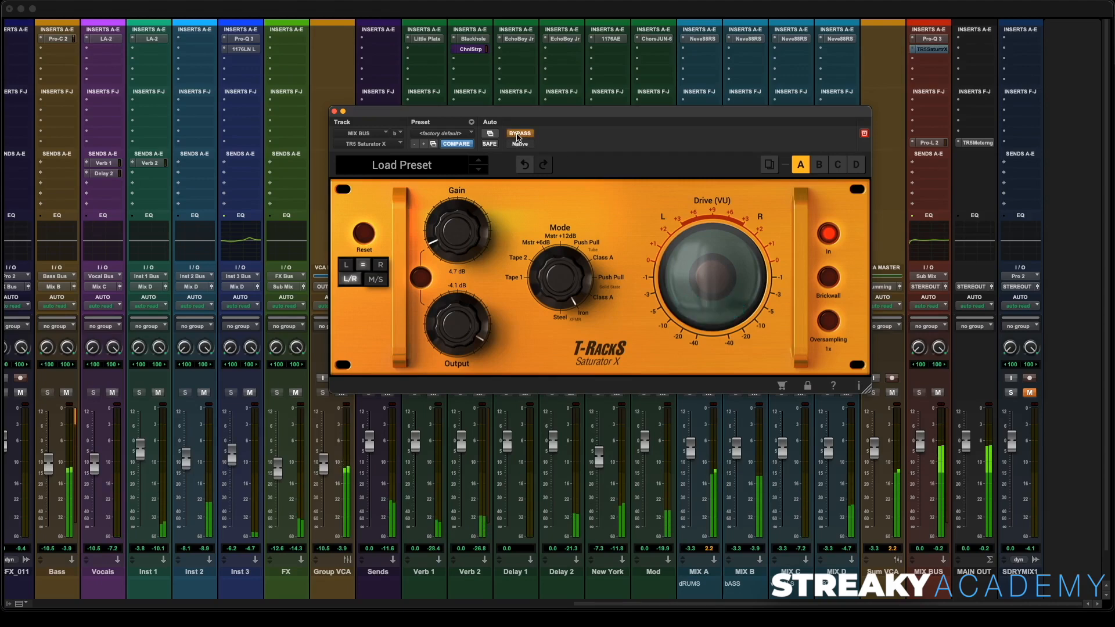
pyautogui.click(518, 135)
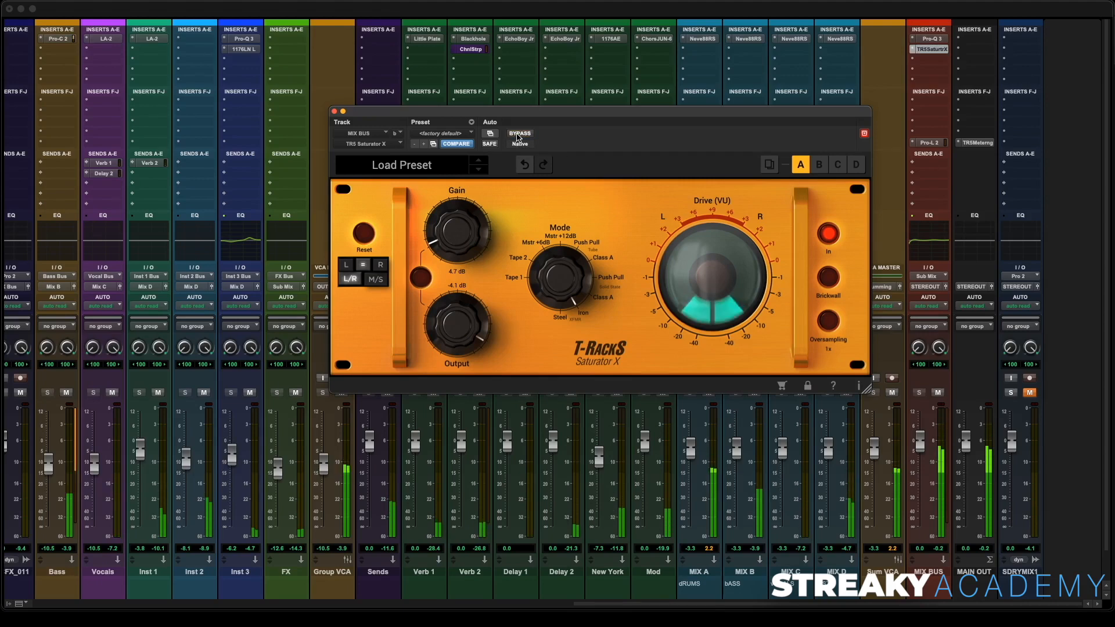
# - Set the MIX BUS saturator Gain to 3.9 dB, compare the mix against the SDRYMIX1 reference track, and close the plugin
pyautogui.moveTo(457, 224); pyautogui.dragTo(458, 234)
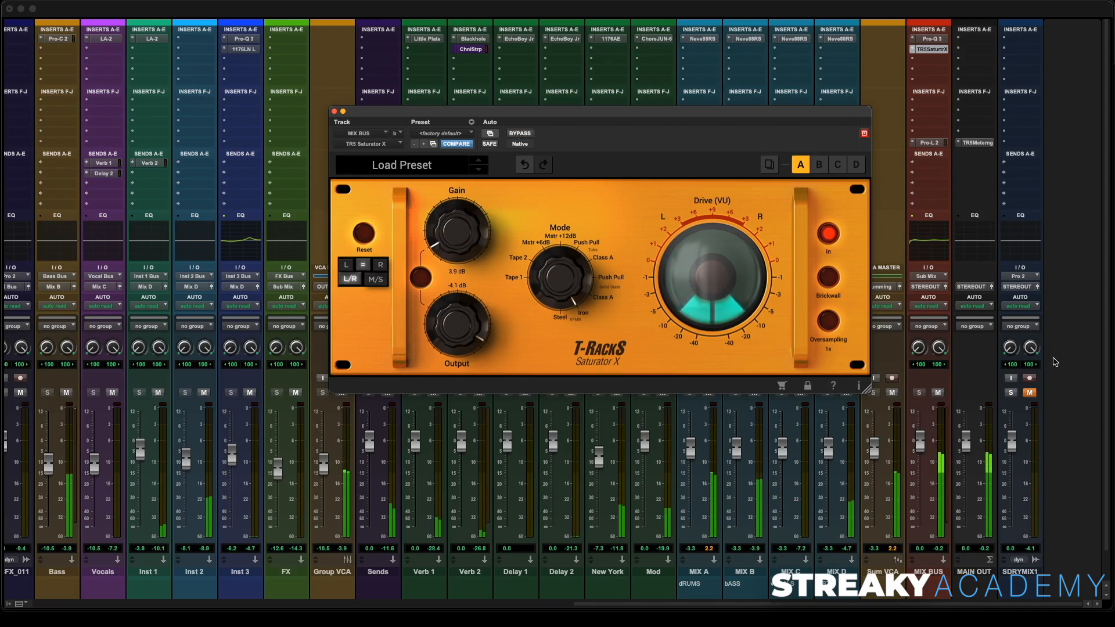
pyautogui.click(1011, 392)
pyautogui.click(1029, 393)
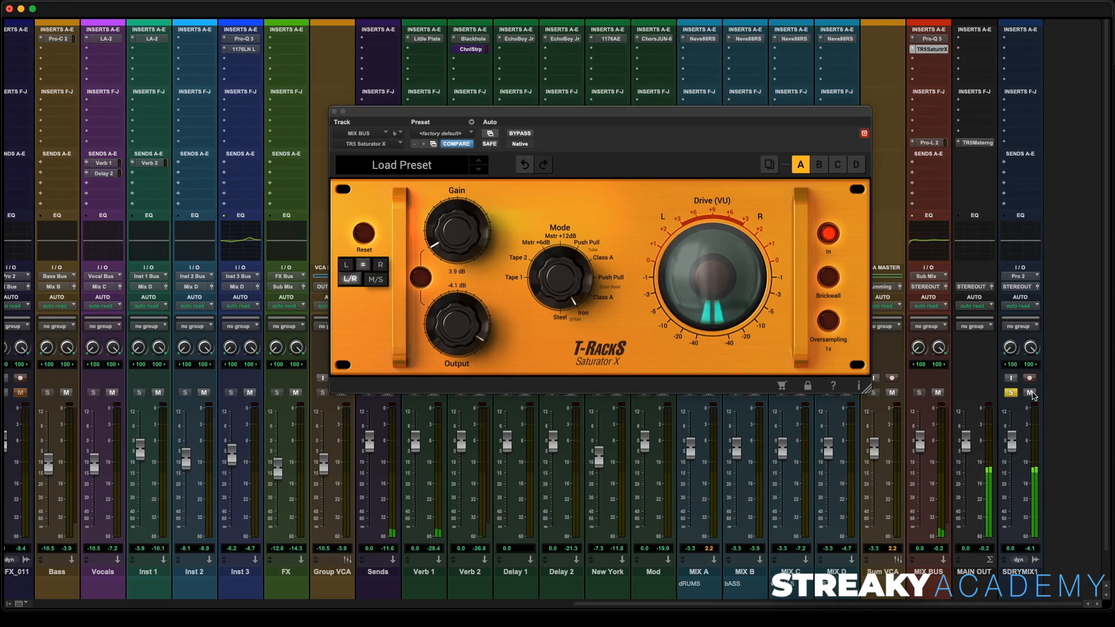
pyautogui.click(1029, 392)
pyautogui.click(1011, 393)
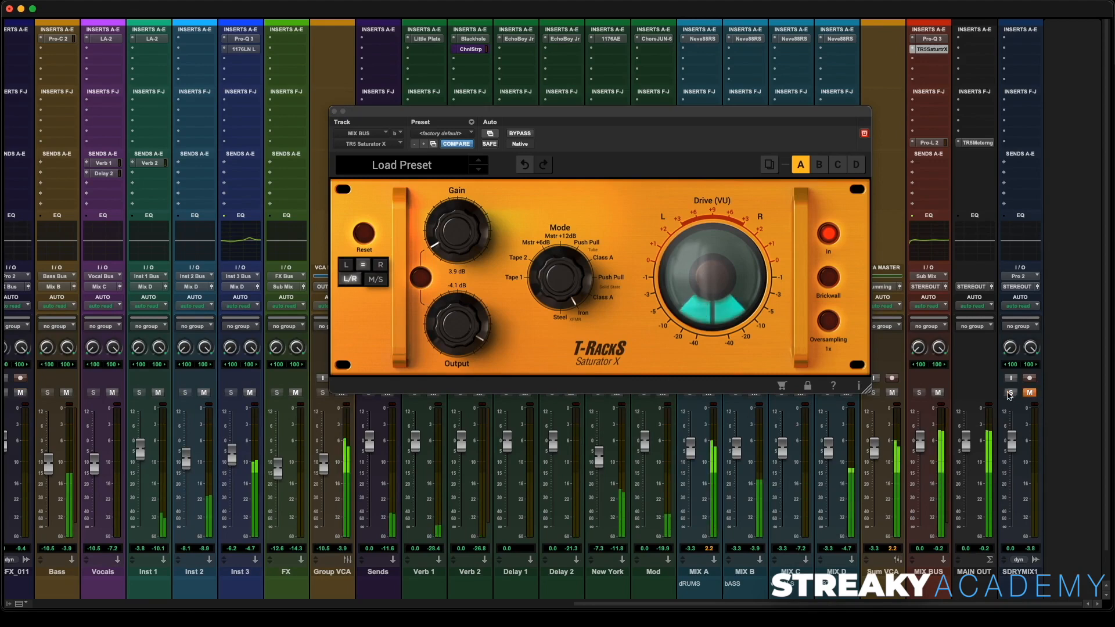
pyautogui.click(334, 111)
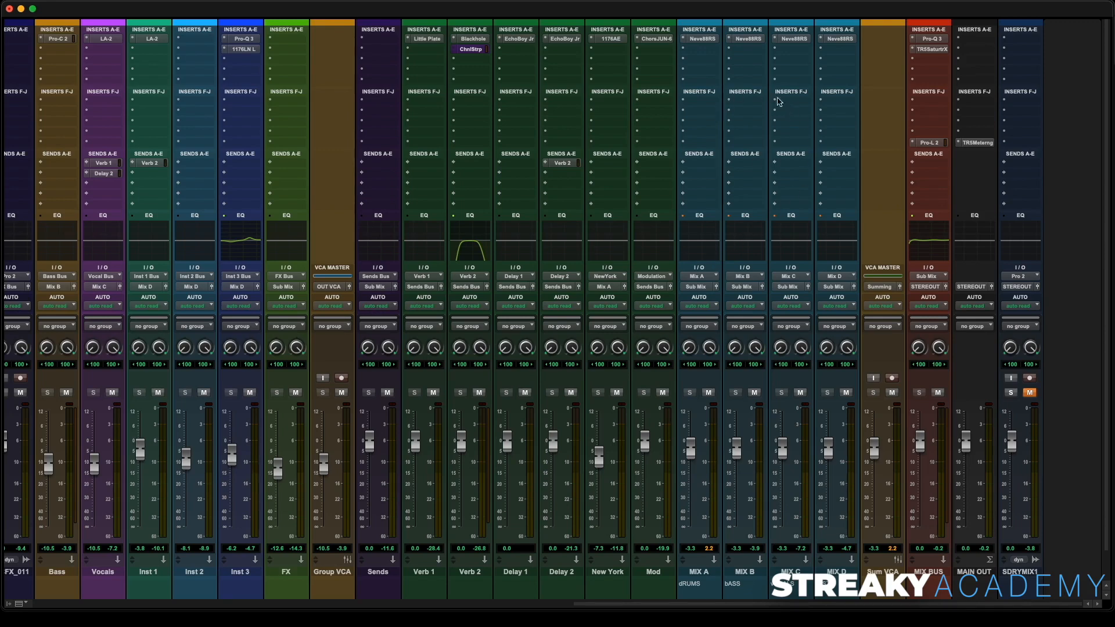
# - Insert UAD Helios Type 69 Legacy (stereo) on the MIX A drums bus
pyautogui.click(703, 53)
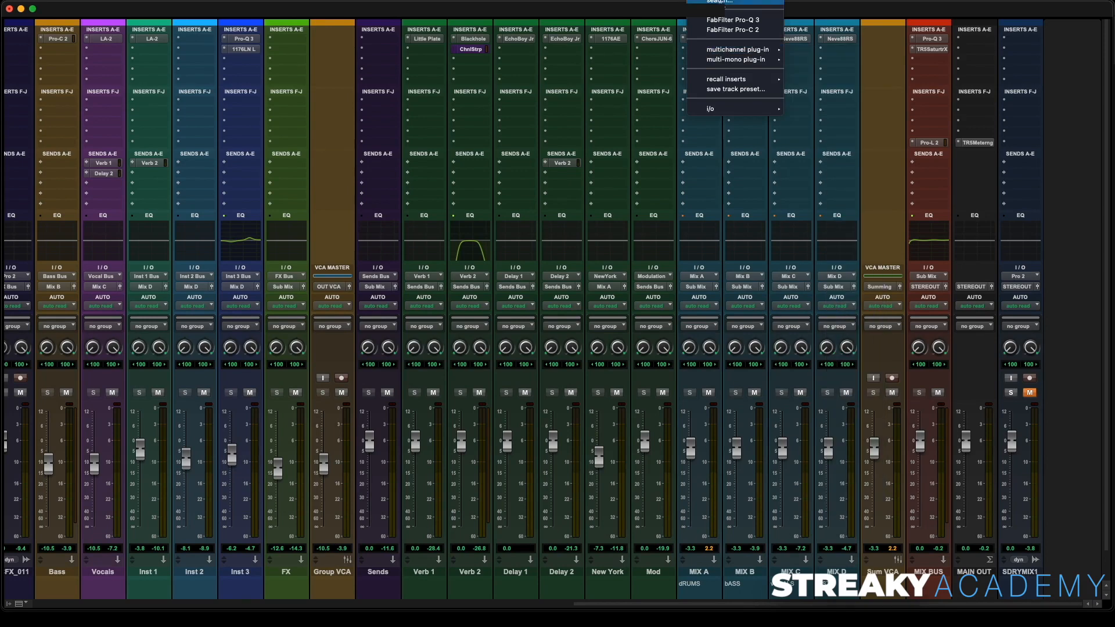
pyautogui.write('helios')
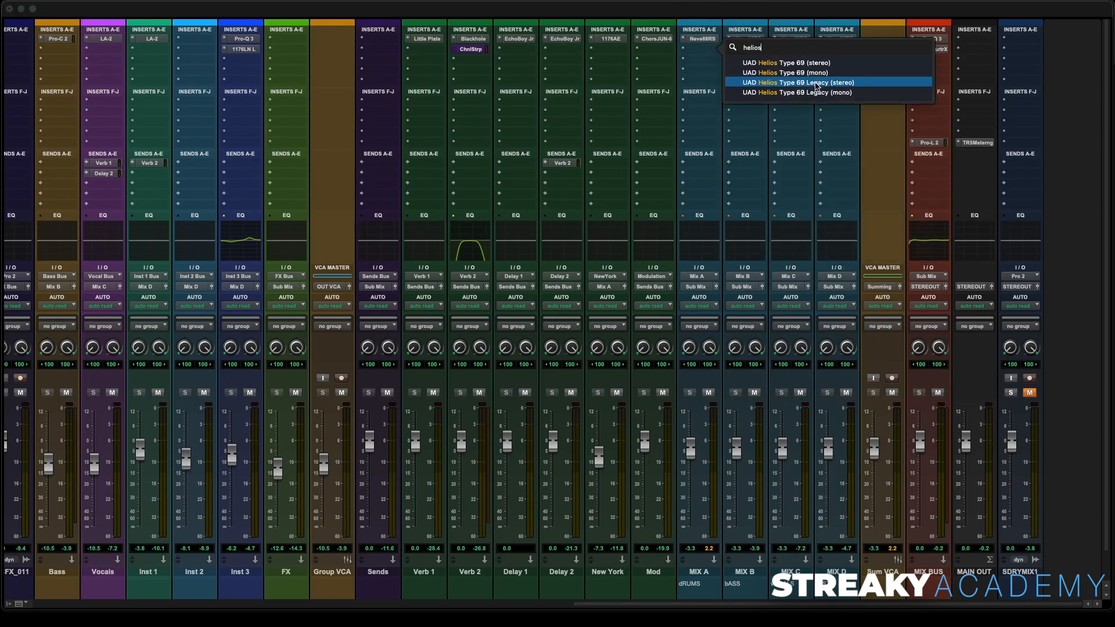
pyautogui.click(824, 86)
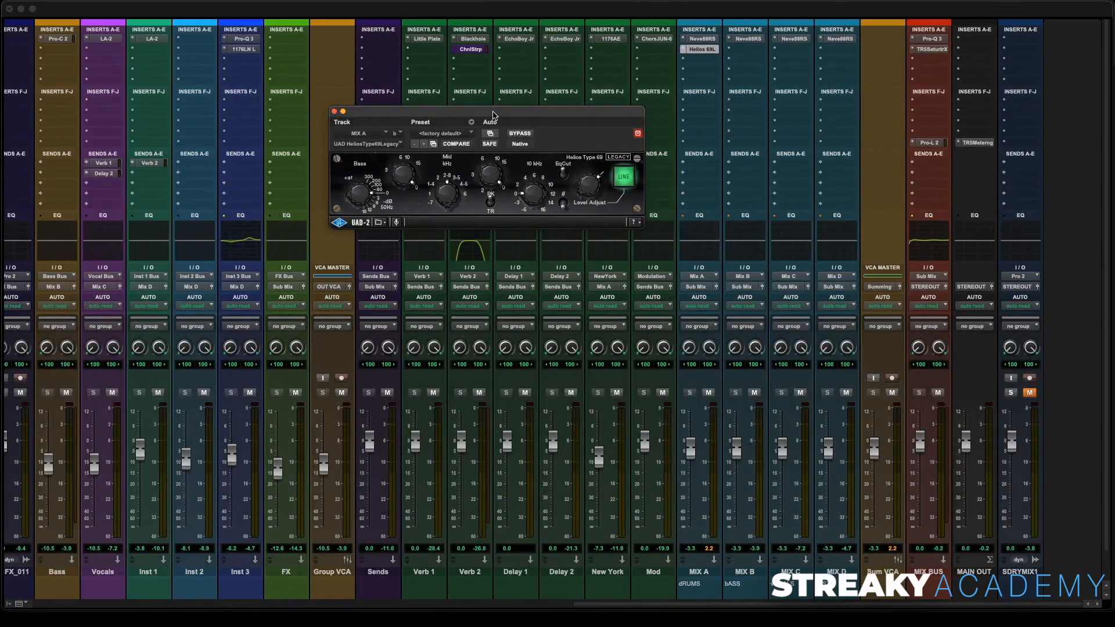
# - Adjust the Helios Bass band on MIX A during playback and A/B the EQ with bypass
pyautogui.moveTo(494, 116); pyautogui.dragTo(577, 182)
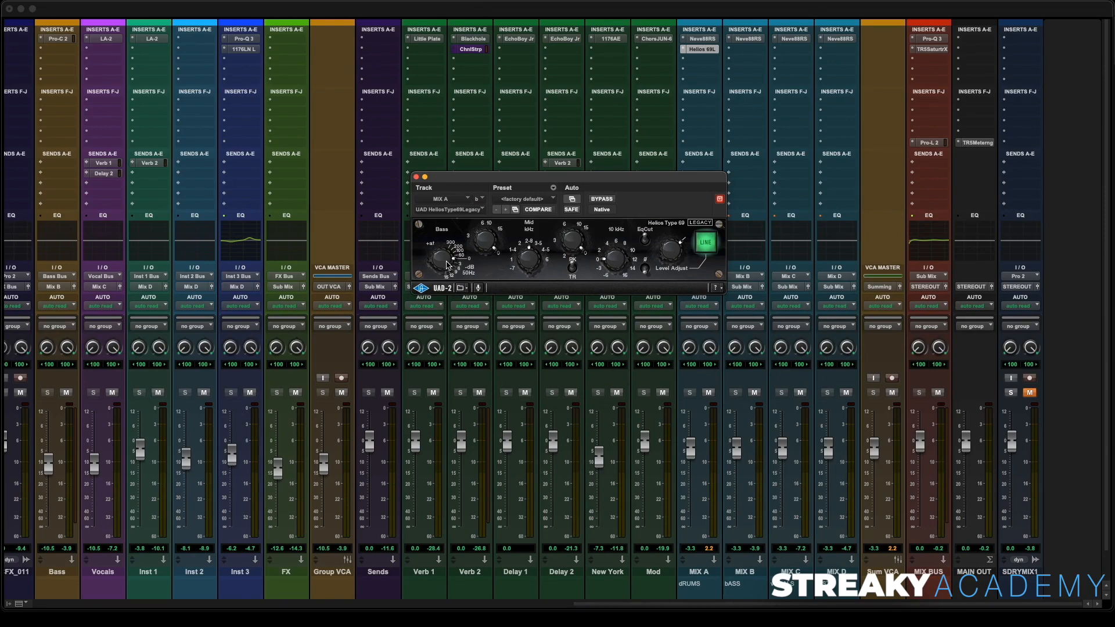
pyautogui.moveTo(448, 256); pyautogui.dragTo(481, 270)
pyautogui.press('space')
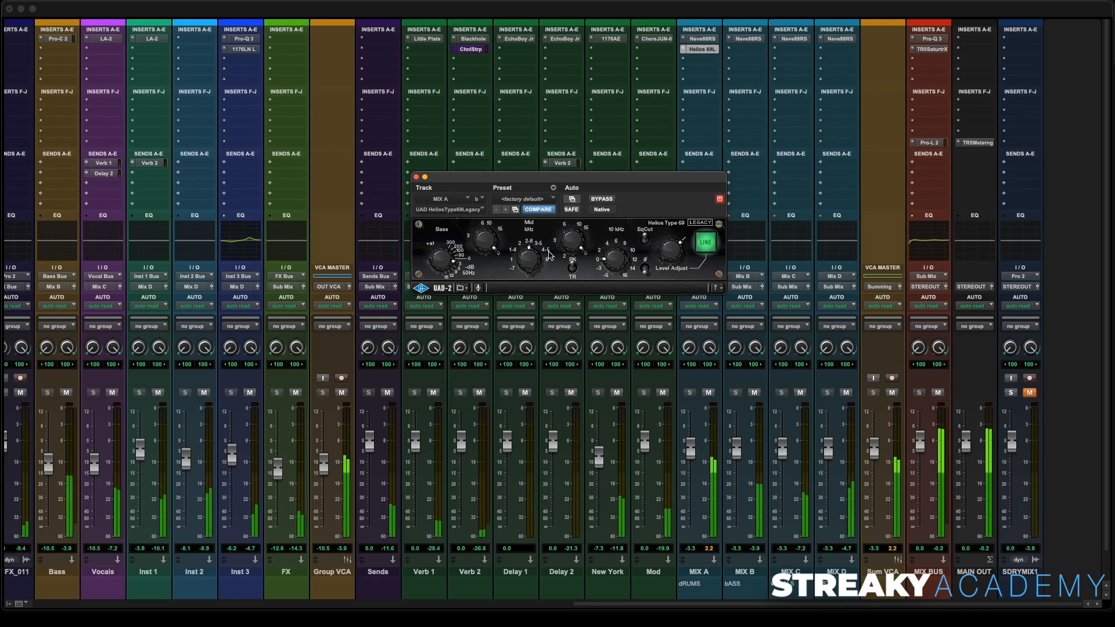
pyautogui.moveTo(438, 262); pyautogui.dragTo(437, 282)
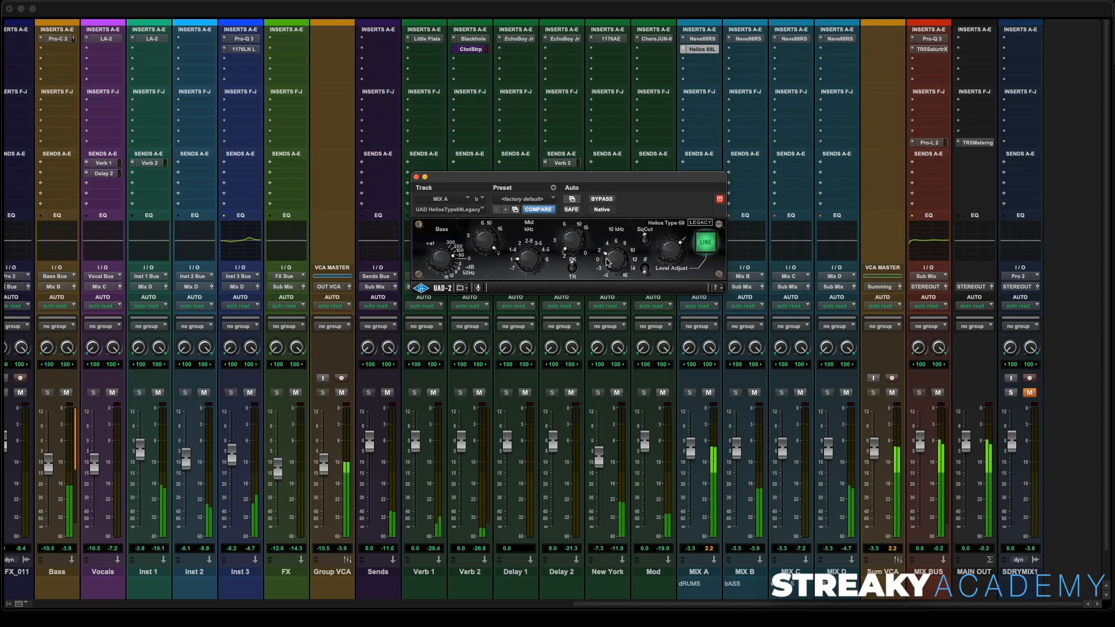
pyautogui.click(601, 200)
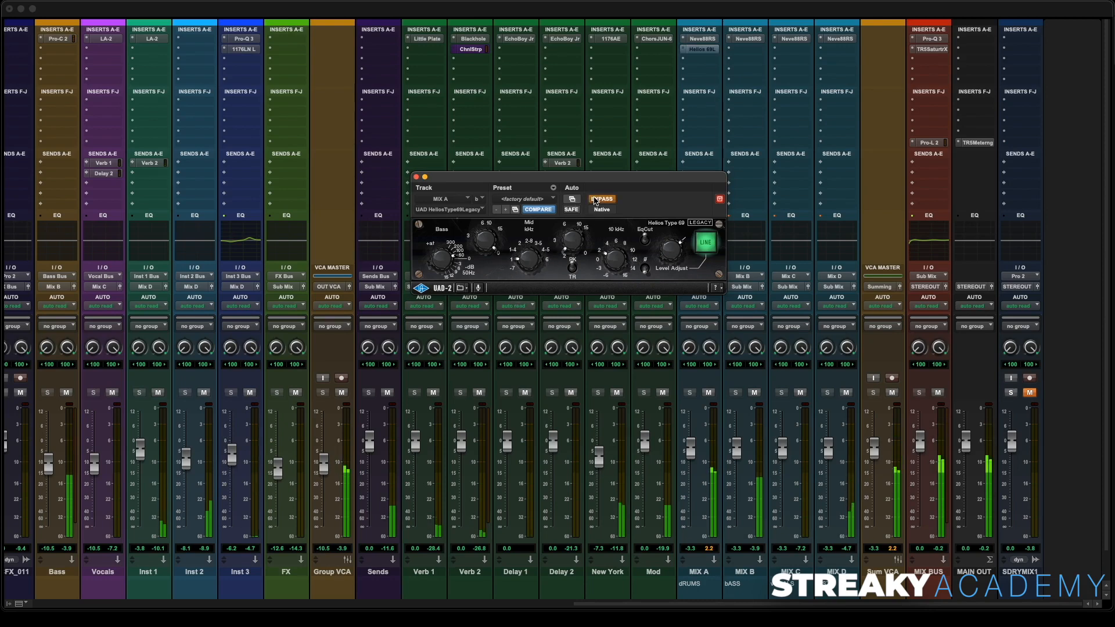
pyautogui.click(599, 200)
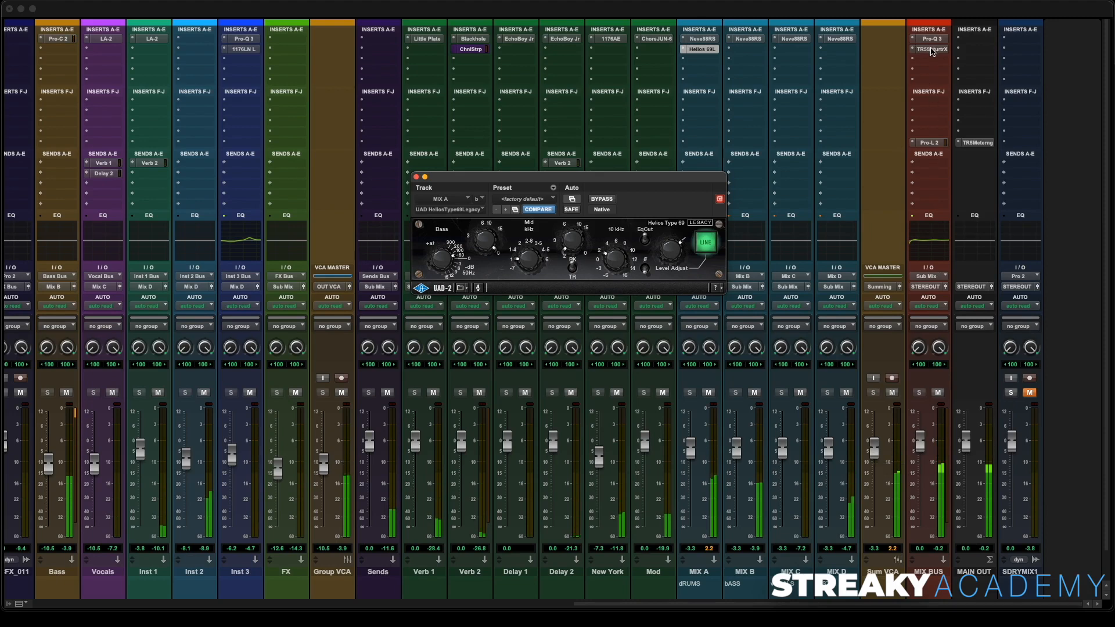
# - Reopen the MIX BUS saturator and set its Gain to 3.4 dB and Output to -5.8 dB
pyautogui.click(930, 49)
pyautogui.moveTo(655, 182); pyautogui.dragTo(268, 82)
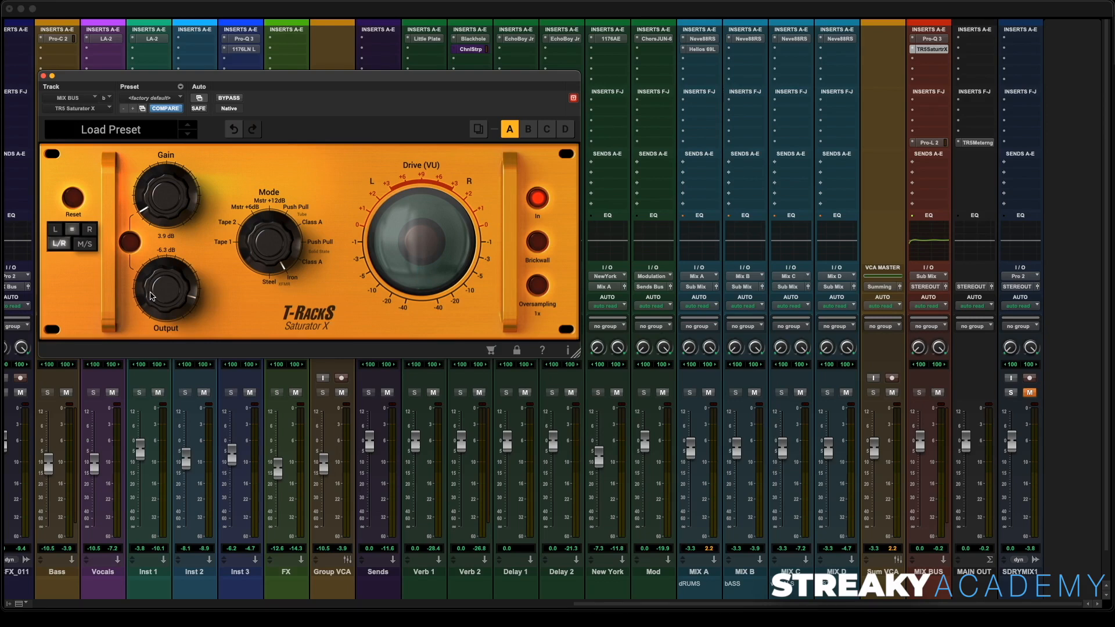
pyautogui.press('space')
pyautogui.moveTo(152, 201); pyautogui.dragTo(152, 205)
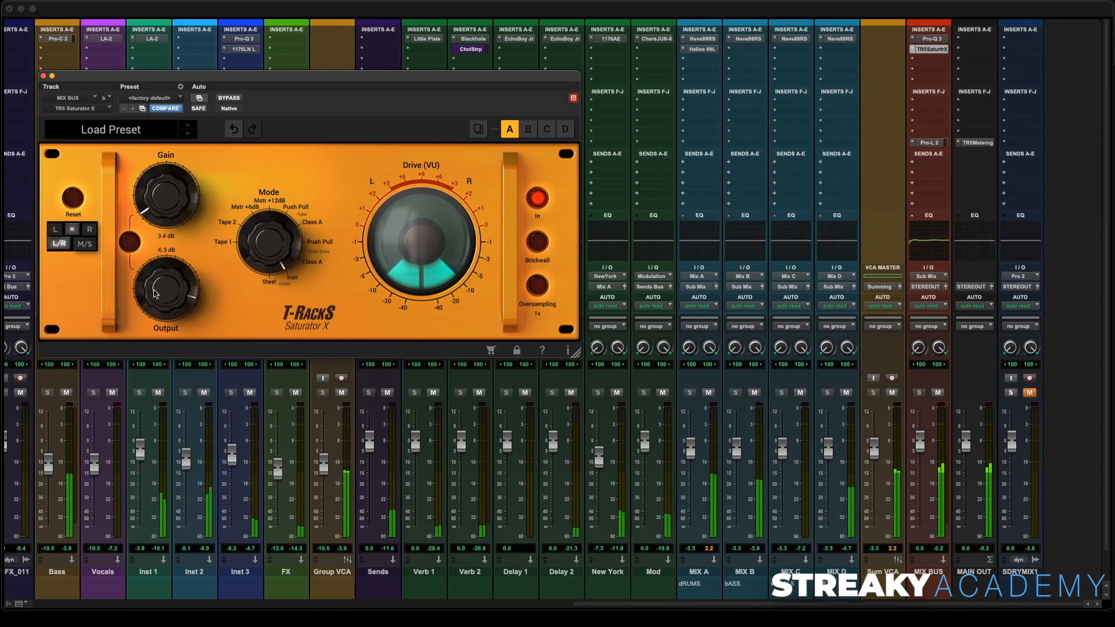
pyautogui.scroll(1, 155, 293)
pyautogui.scroll(2, 155, 292)
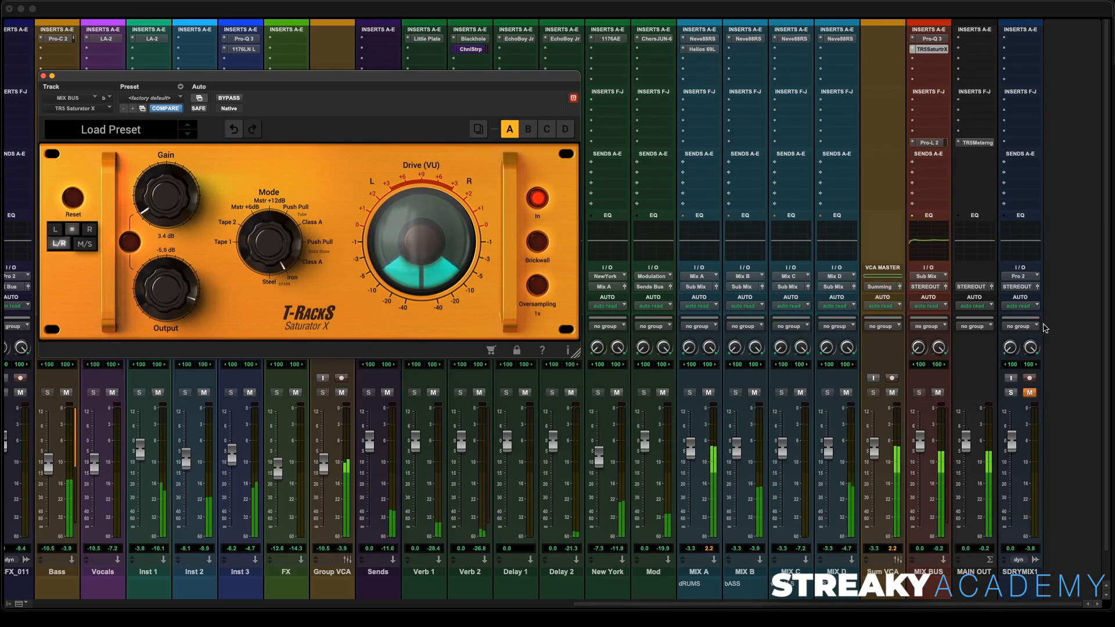
# - Compare the mix against the SDRYMIX1 reference, raise the MIX B fader to about -1.4 dB, and close the saturator
pyautogui.click(1011, 393)
pyautogui.click(1028, 393)
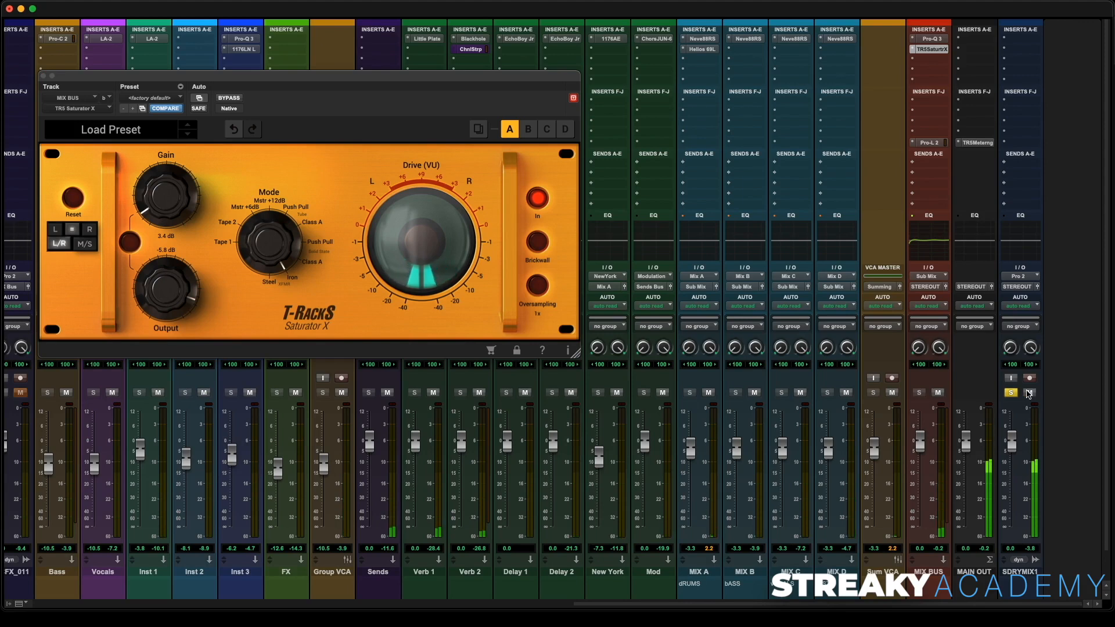
pyautogui.click(1028, 393)
pyautogui.click(1011, 393)
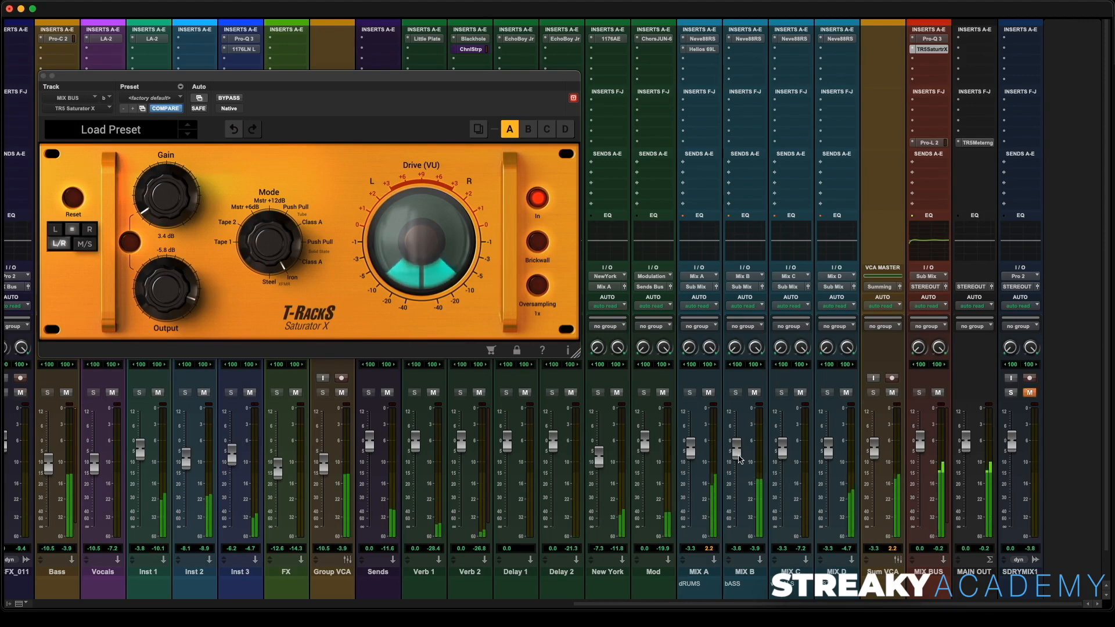
pyautogui.moveTo(737, 457); pyautogui.dragTo(736, 457)
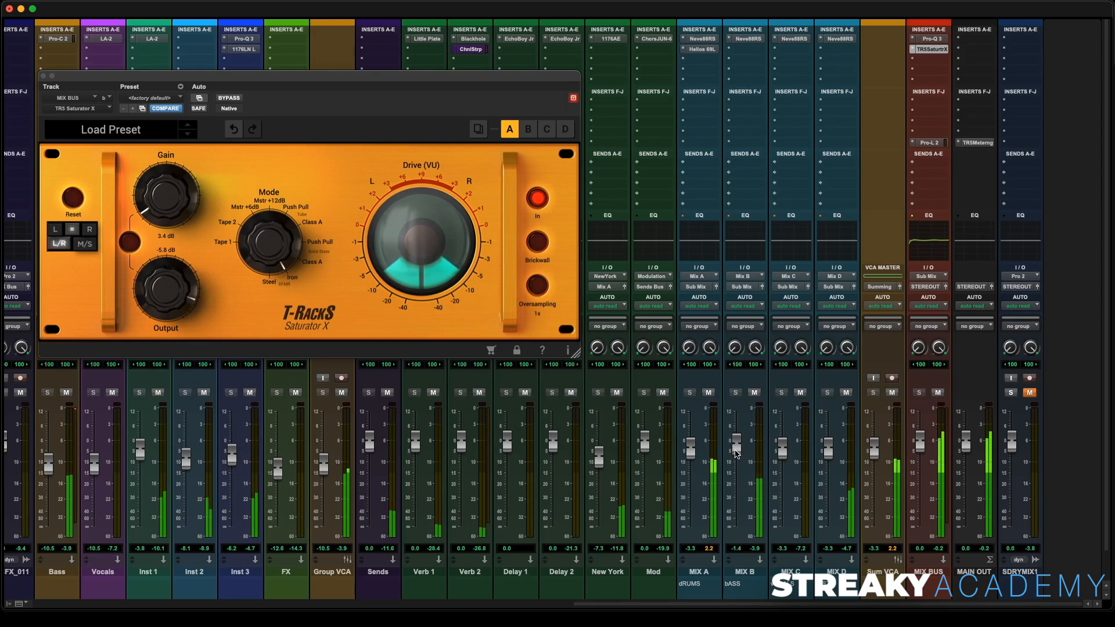
pyautogui.click(43, 76)
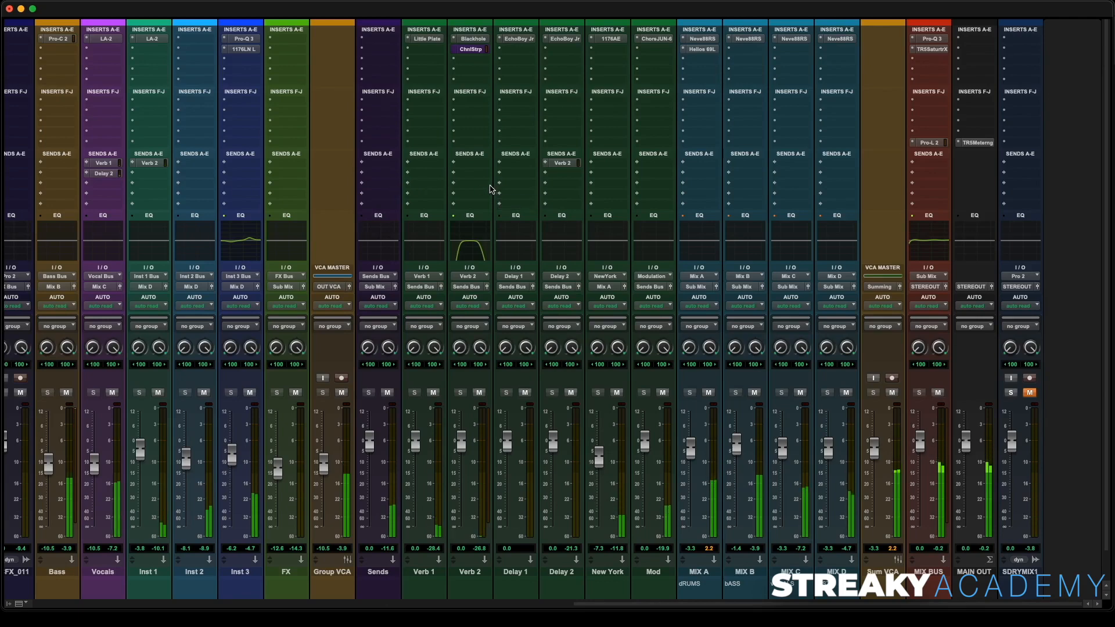
# - Insert UAD Neve Preamp (mono) on the MIDBA2011 bass track
pyautogui.hscroll(-15, 437, 166)
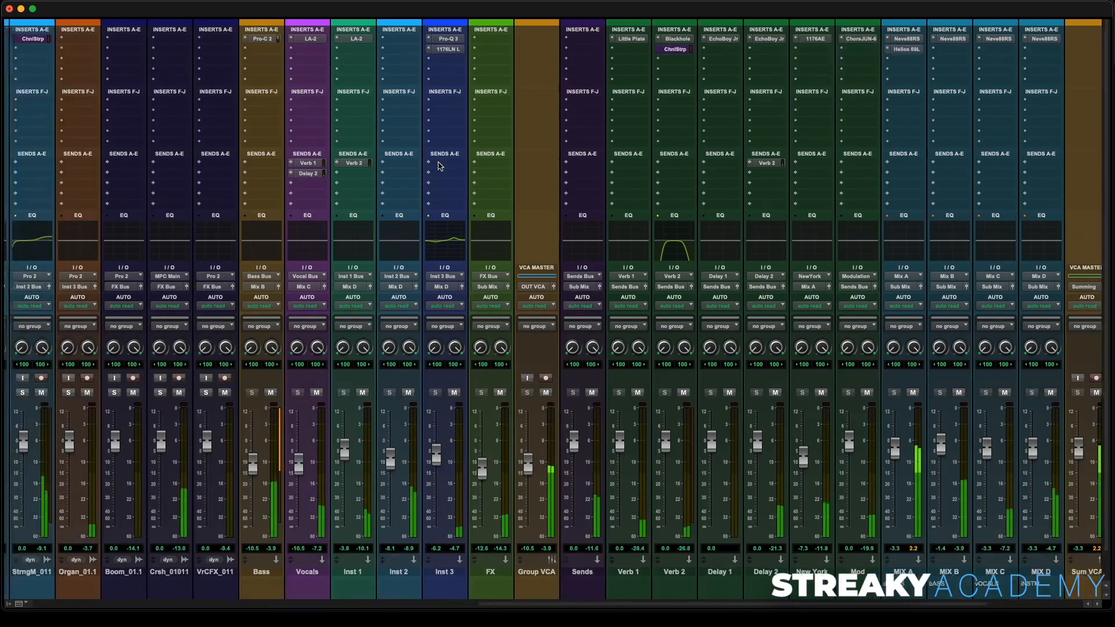
pyautogui.hscroll(-5, 438, 165)
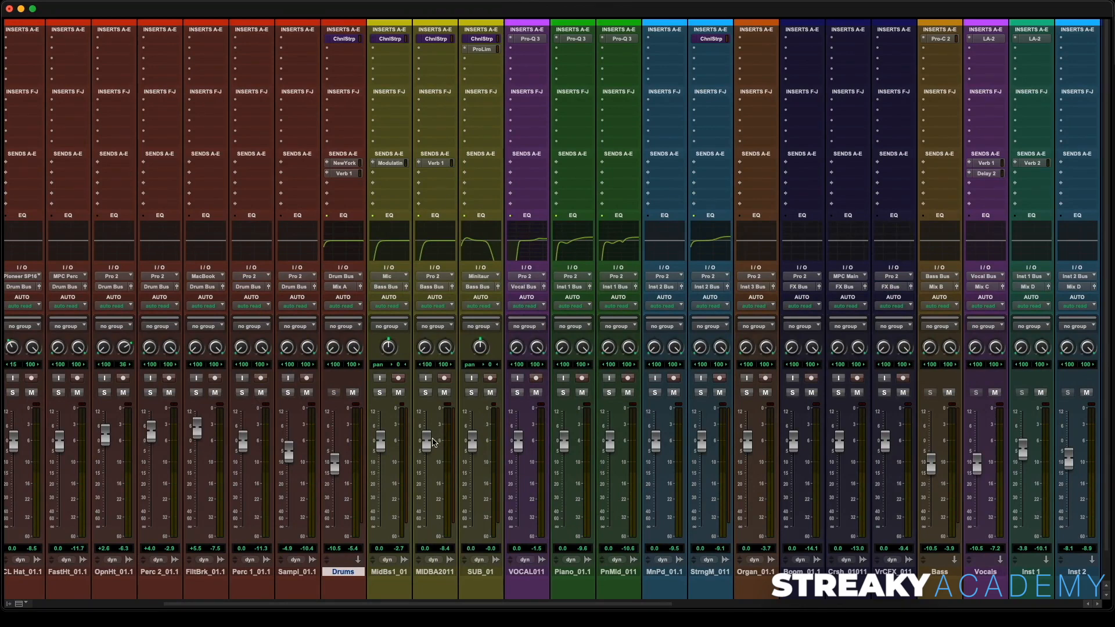
pyautogui.click(439, 52)
pyautogui.write('preamp')
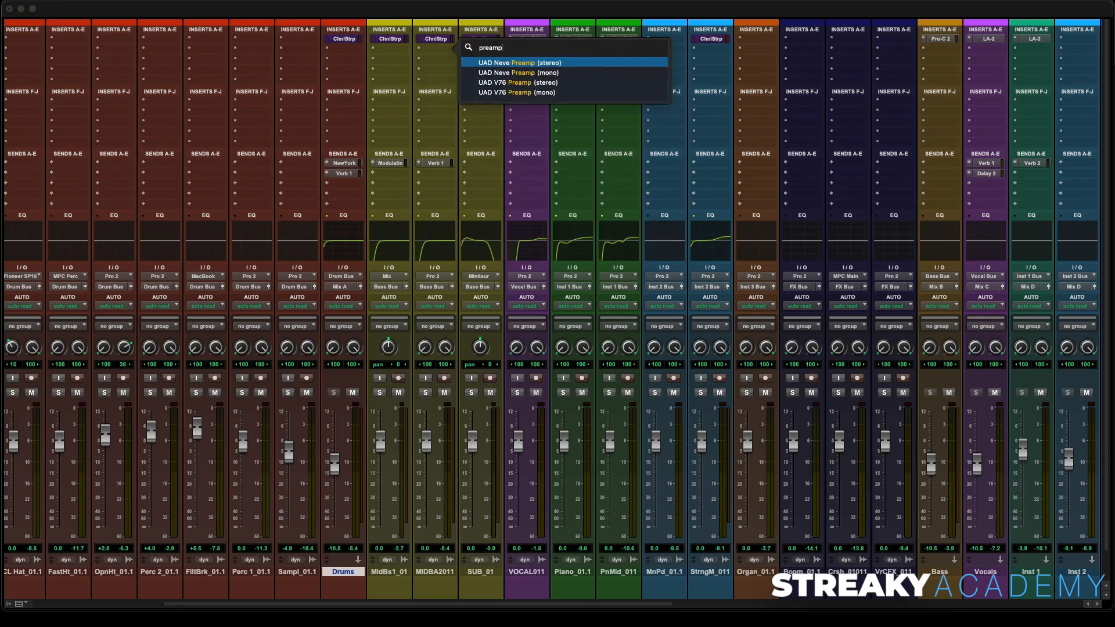
pyautogui.click(545, 74)
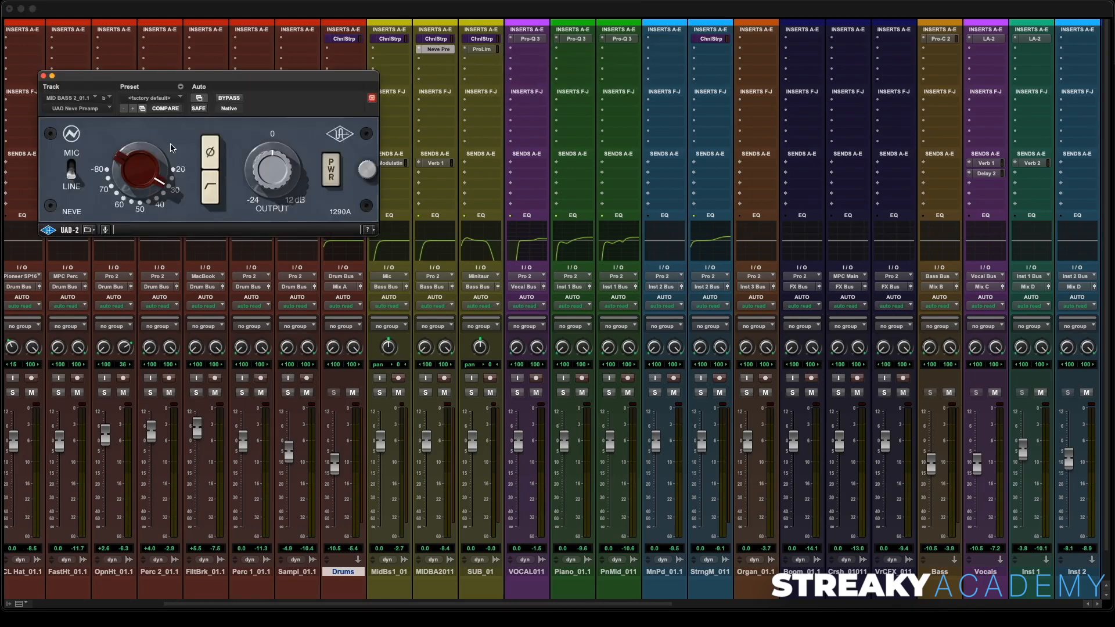
# - Set the Neve Preamp's mic/line switch and gain, then play and solo the MIDBA2011 track
pyautogui.click(71, 168)
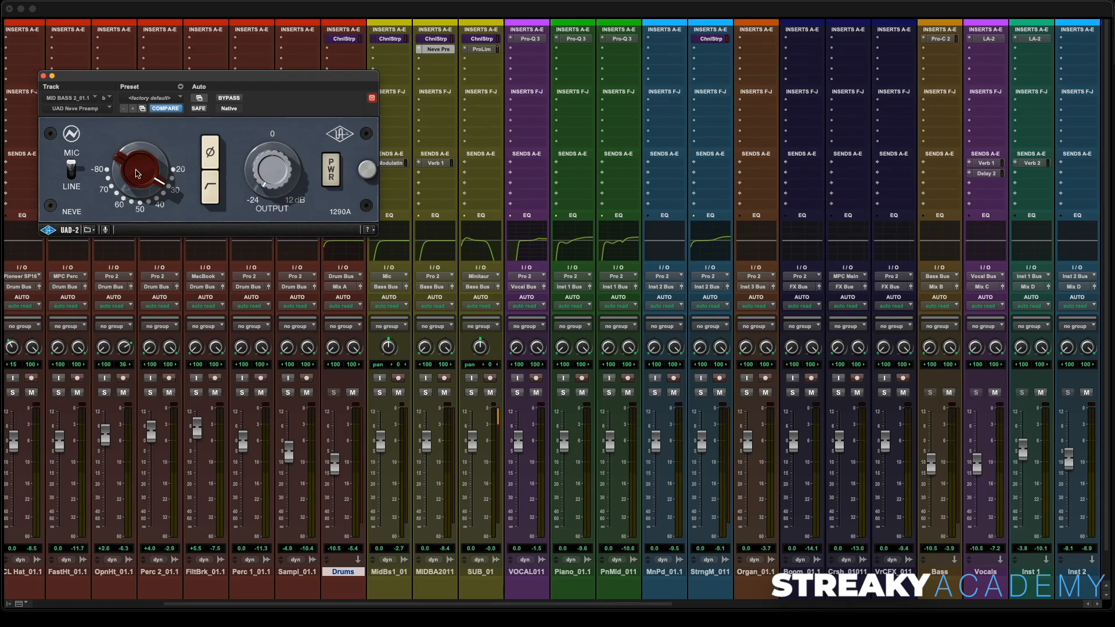
pyautogui.moveTo(138, 173)
pyautogui.mouseDown()
pyautogui.moveTo(139, 160)
pyautogui.moveTo(130, 176)
pyautogui.mouseUp()
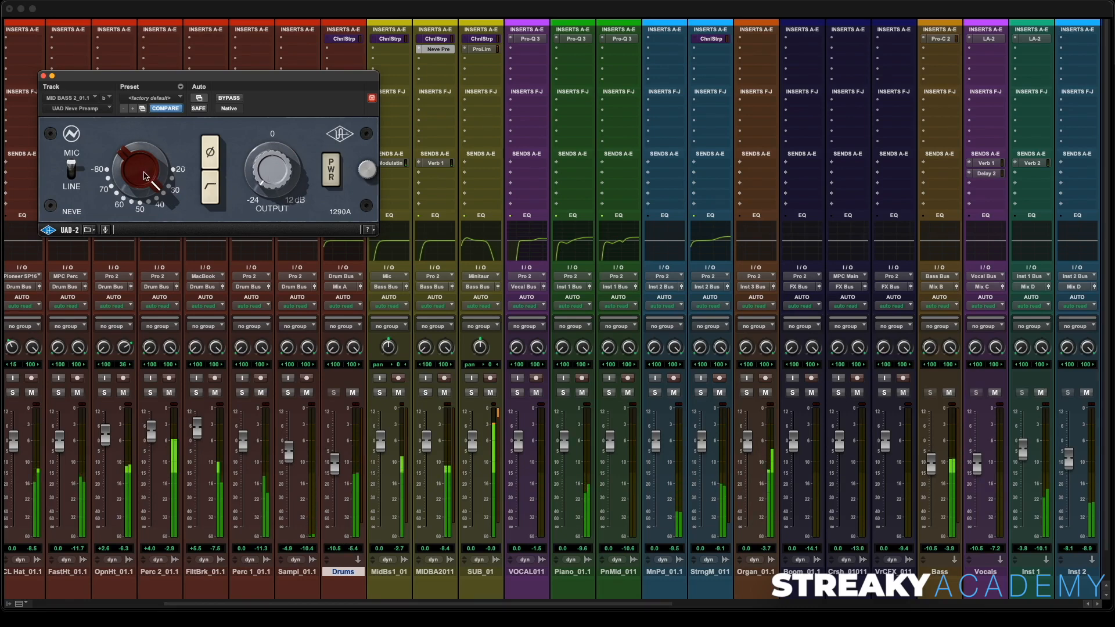
pyautogui.press('space')
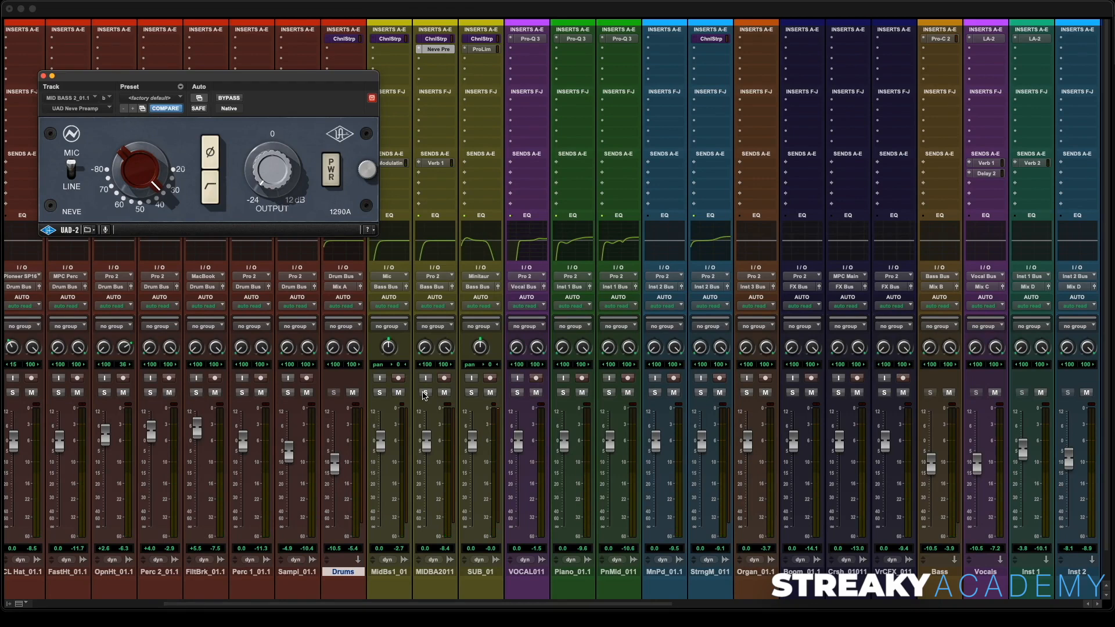
pyautogui.click(425, 393)
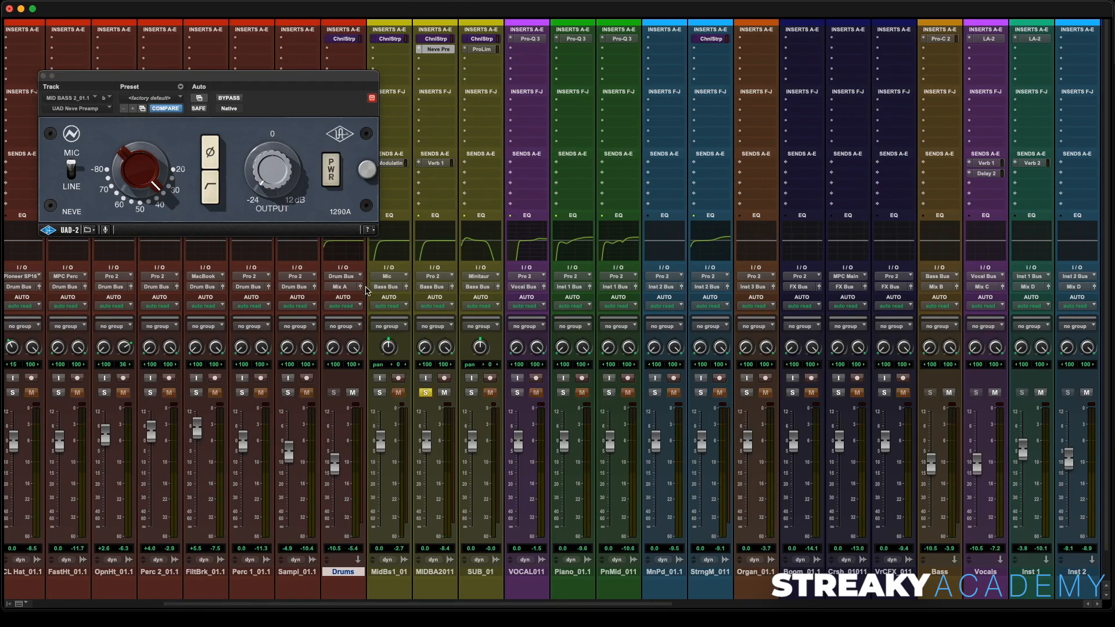
# - A/B the Neve Preamp with its power switch, close the plugin, and unsolo MIDBA2011
pyautogui.click(332, 174)
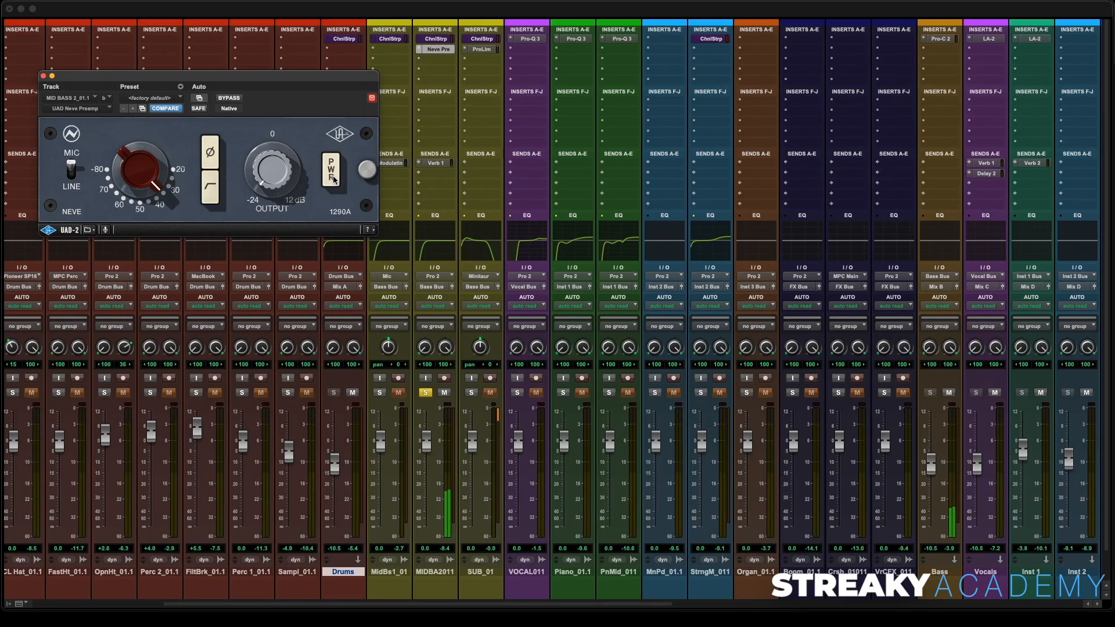
pyautogui.click(333, 177)
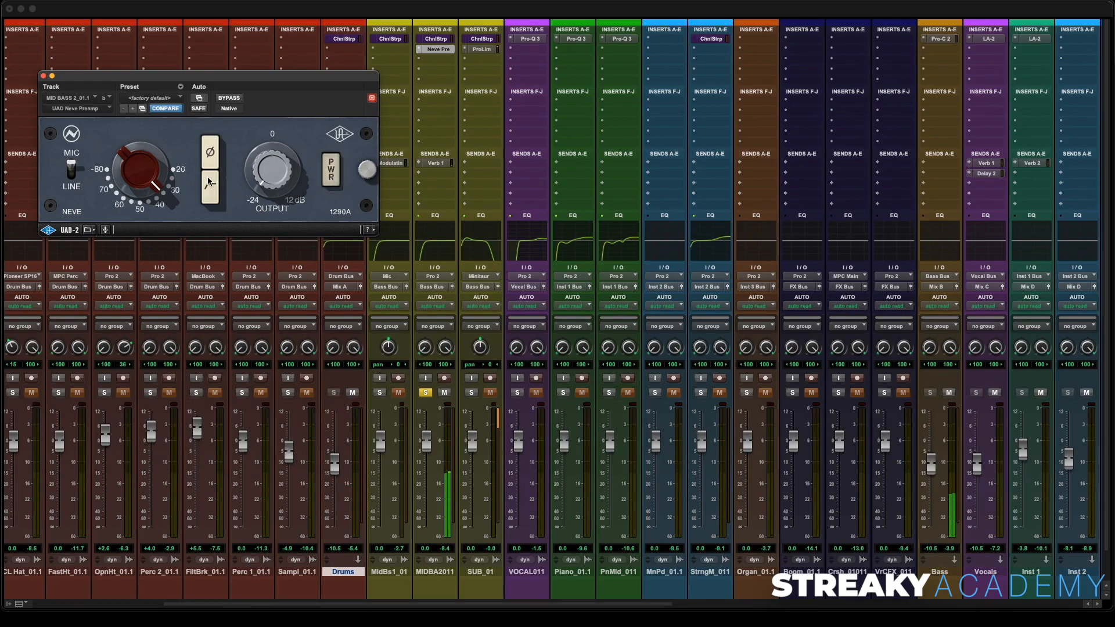
pyautogui.click(325, 182)
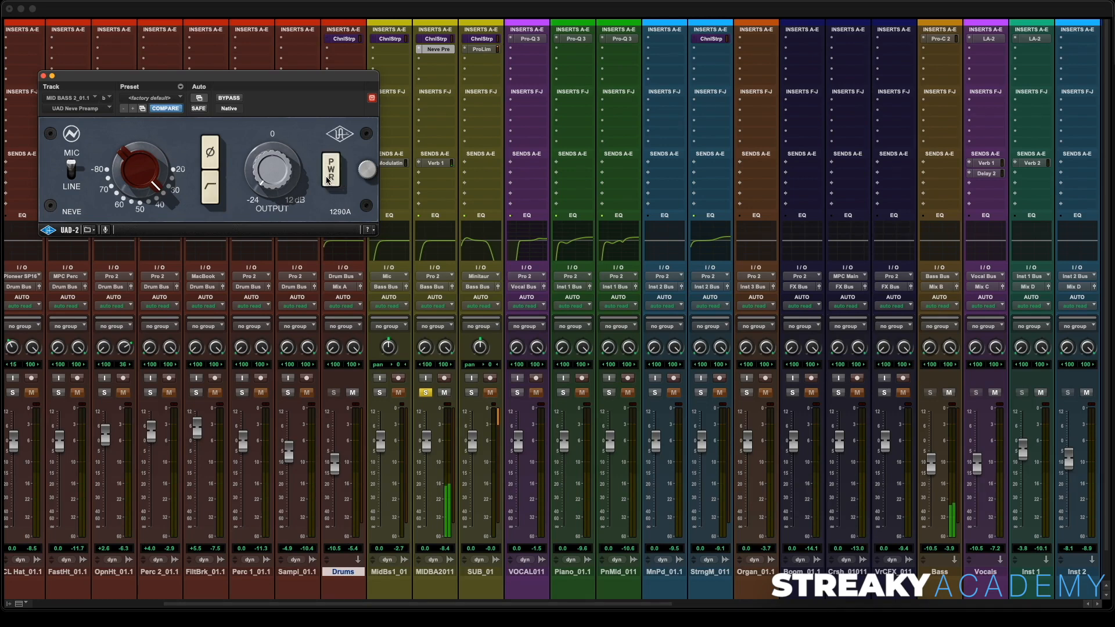
pyautogui.click(328, 180)
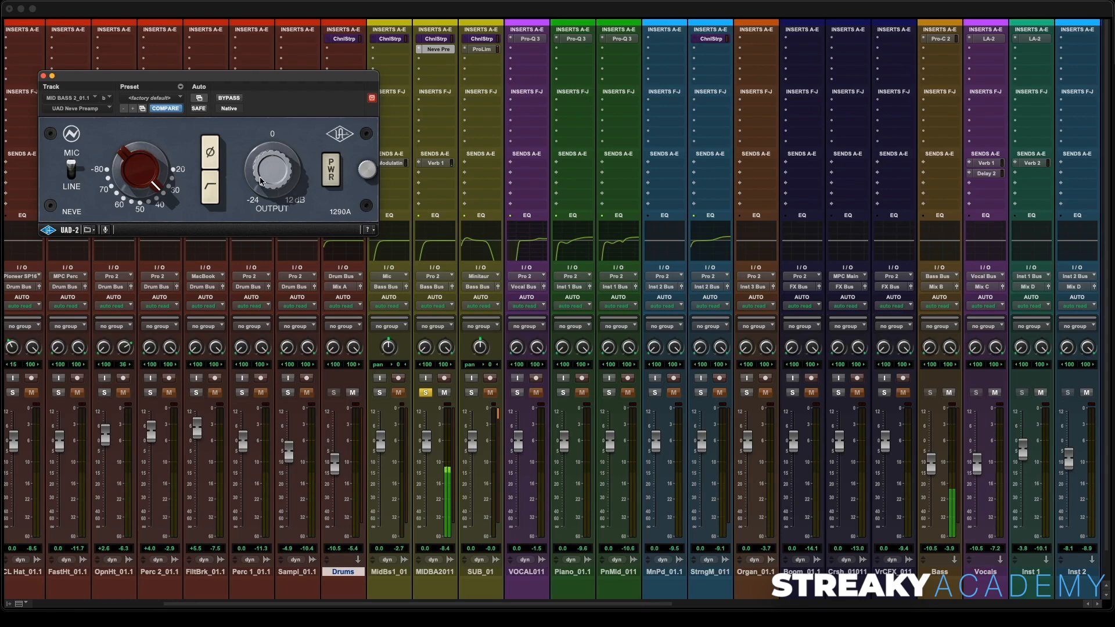
pyautogui.click(43, 76)
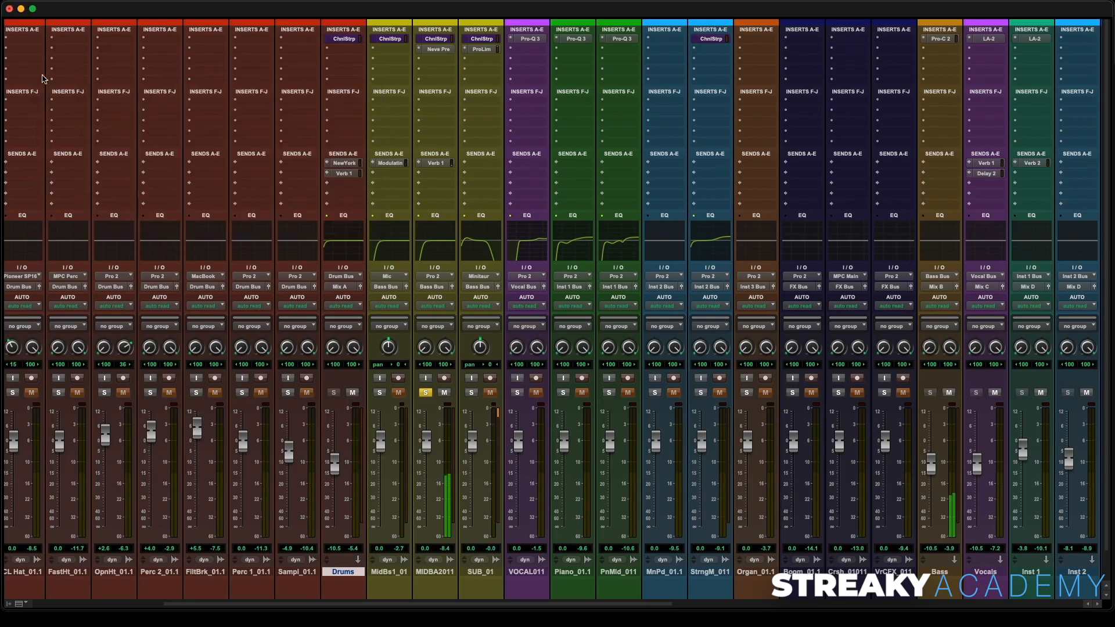
pyautogui.click(427, 393)
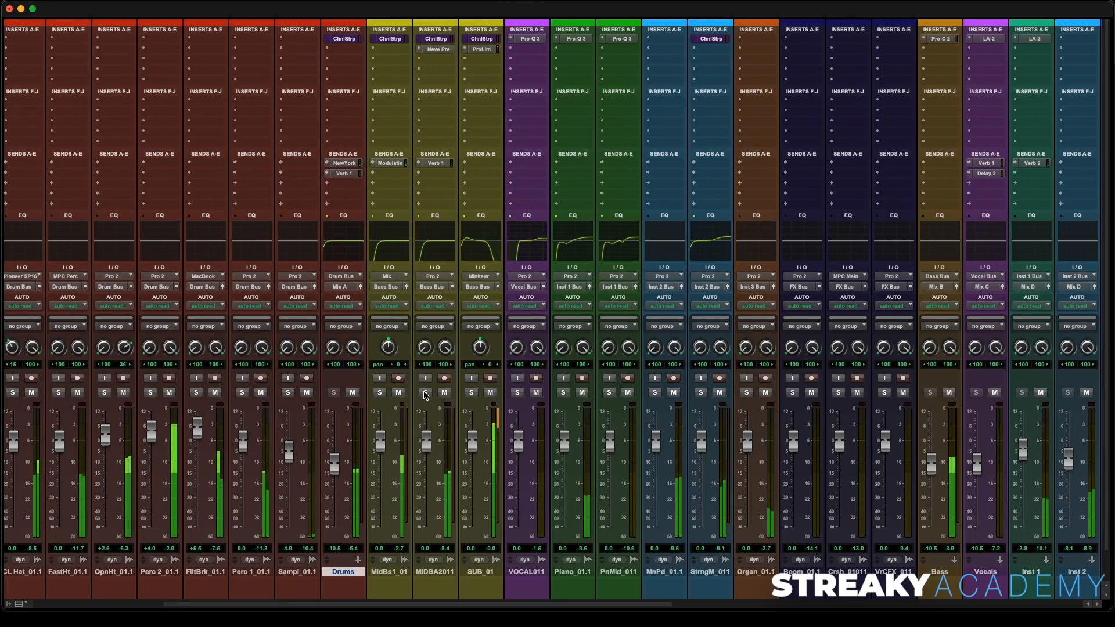
# - Compare the mix with the SDRYMIX1 reference track by toggling its solo and mute
pyautogui.hscroll(15, 667, 360)
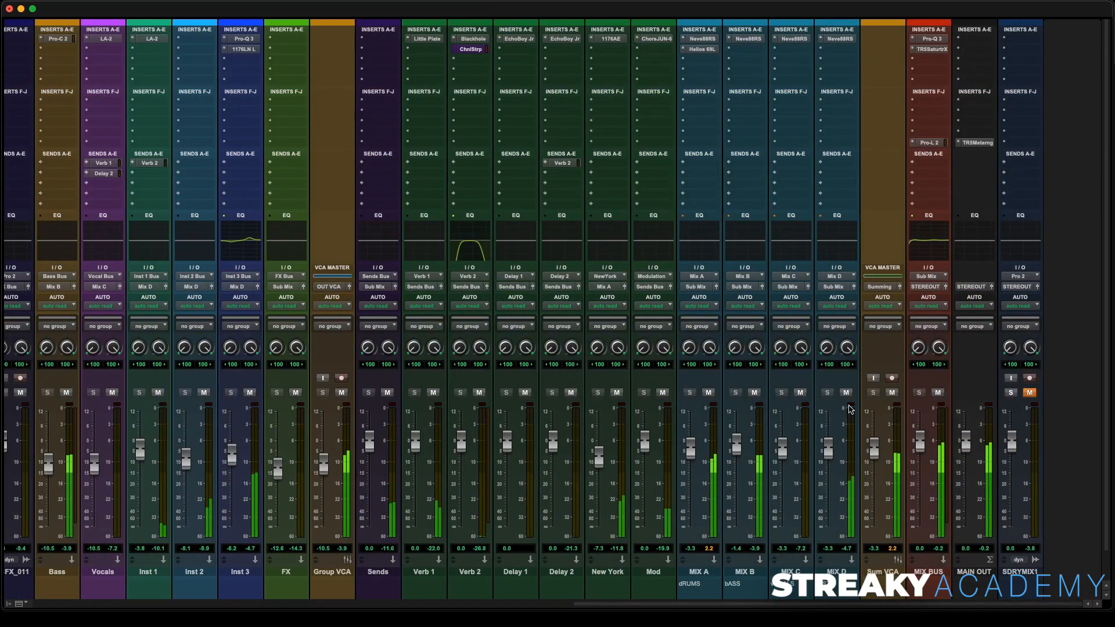
pyautogui.click(1011, 393)
pyautogui.click(1030, 393)
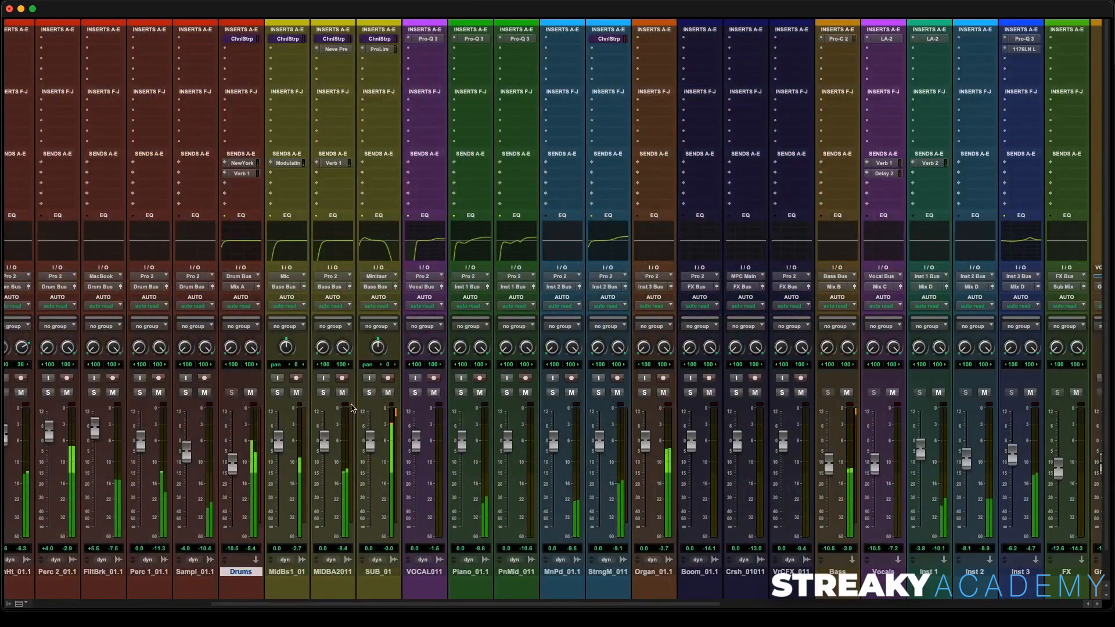
# - Lower the MIDBA2011 fader slightly and nudge the MIX D bus fader up a little
pyautogui.moveTo(326, 446); pyautogui.dragTo(327, 451)
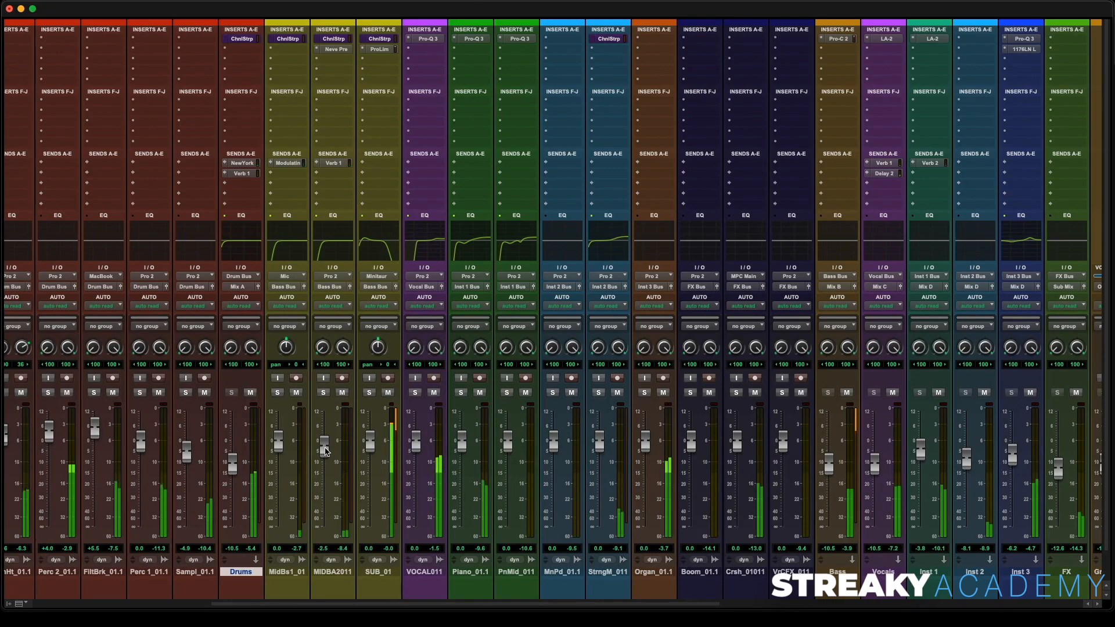
pyautogui.hscroll(15, 588, 327)
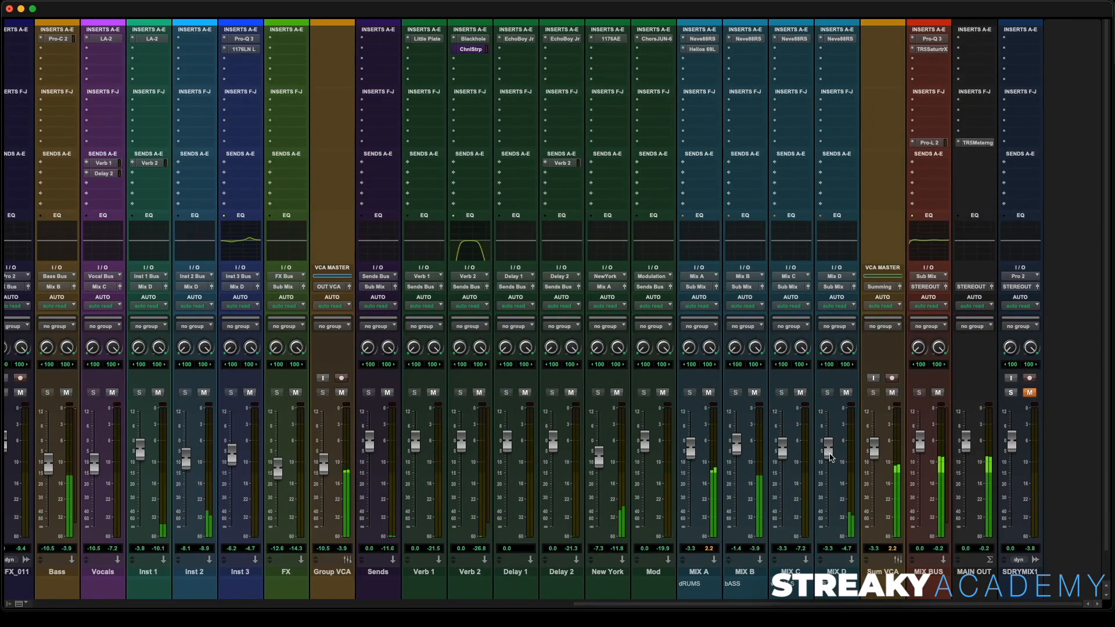
pyautogui.moveTo(832, 457); pyautogui.dragTo(832, 454)
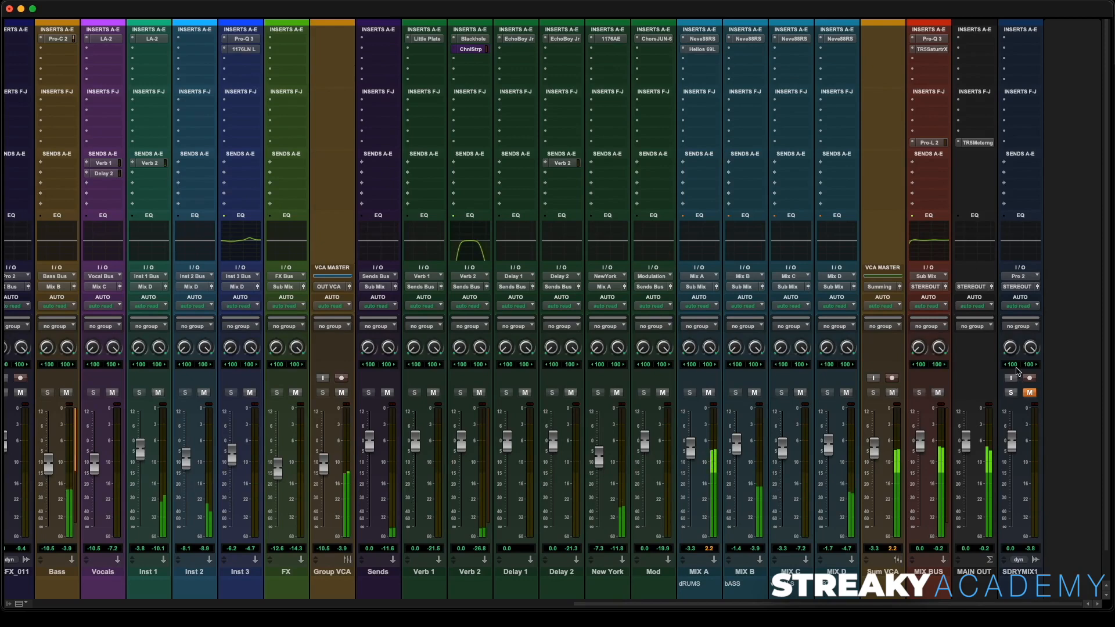
# - A/B the mix against the SDRYMIX1 reference by toggling its solo and mute
pyautogui.click(1011, 393)
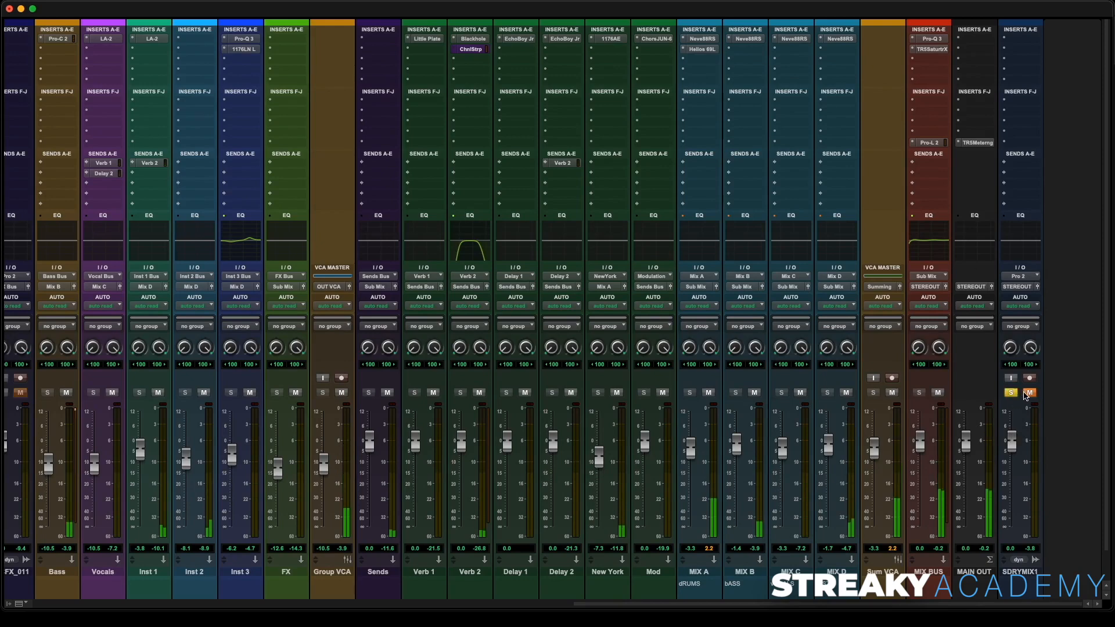
pyautogui.click(1029, 393)
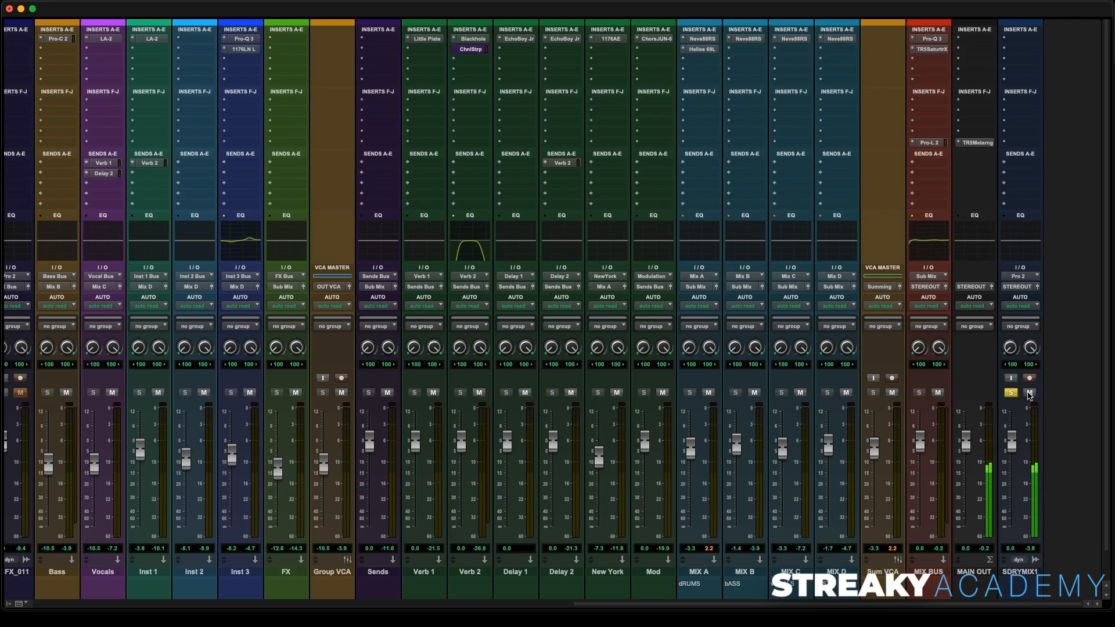
pyautogui.click(1029, 393)
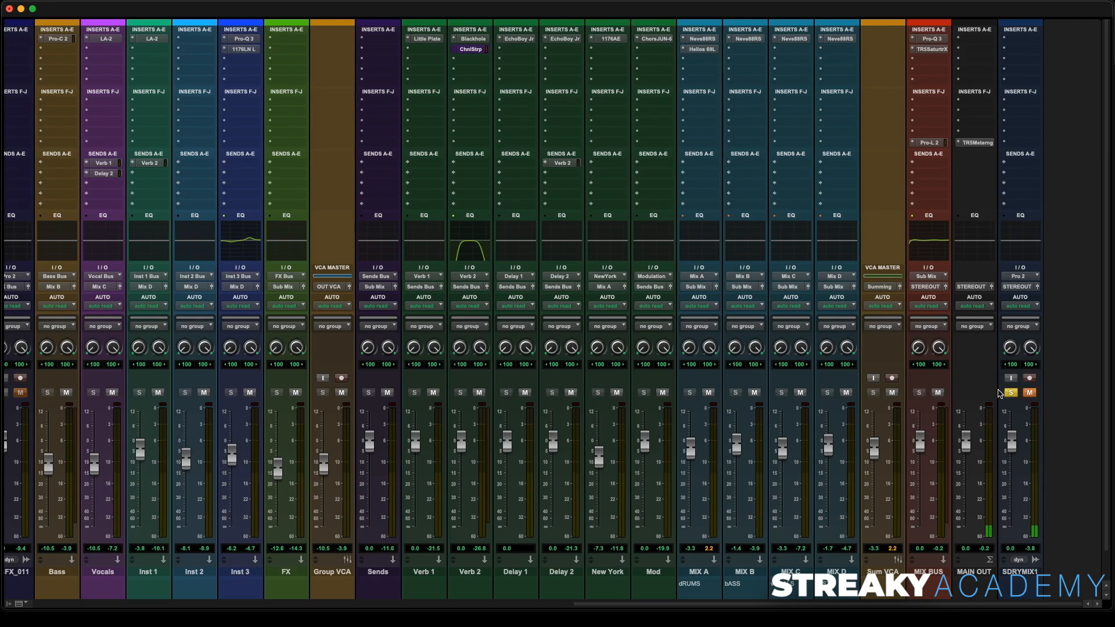
pyautogui.click(1009, 393)
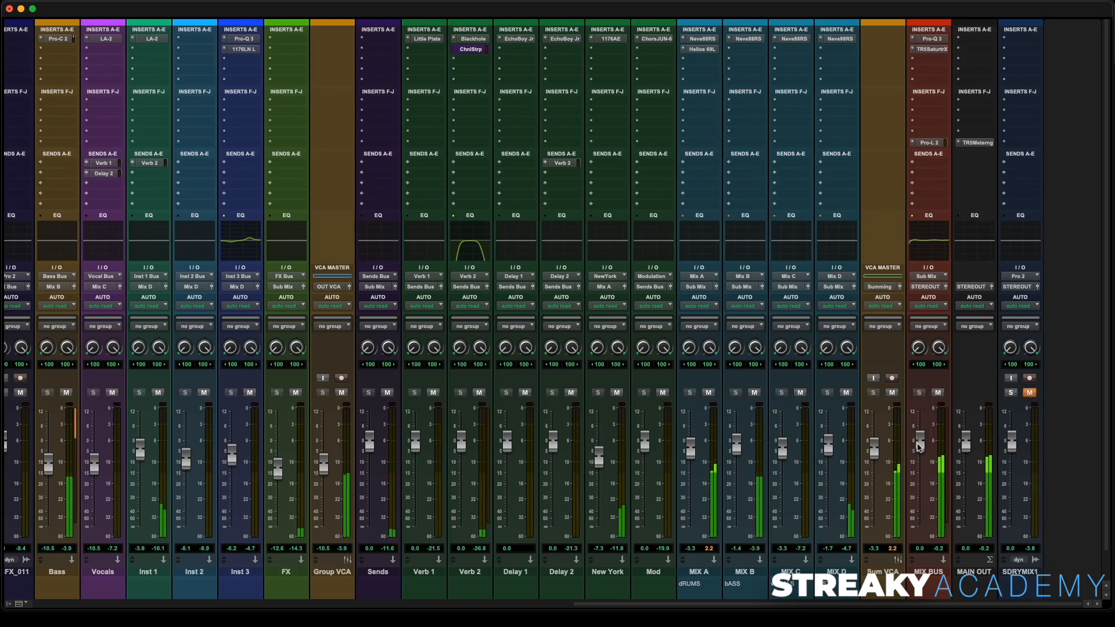
# - Pull the Sum VCA fader down to about -4.3 dB and recheck against the SDRYMIX1 reference
pyautogui.moveTo(875, 454); pyautogui.dragTo(877, 462)
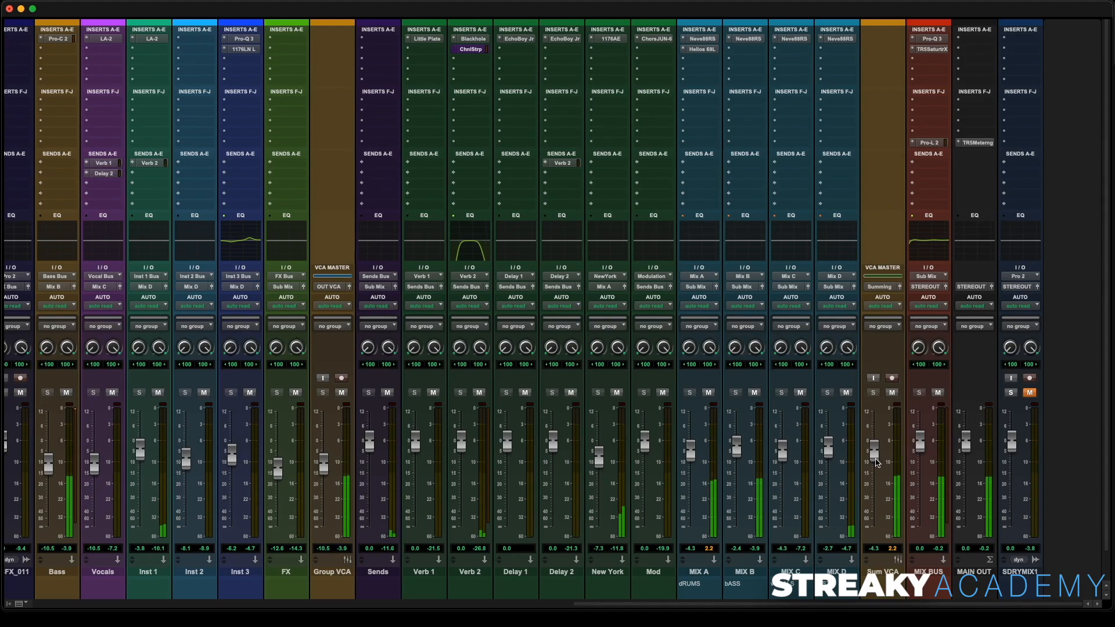
pyautogui.click(1011, 393)
pyautogui.click(1028, 393)
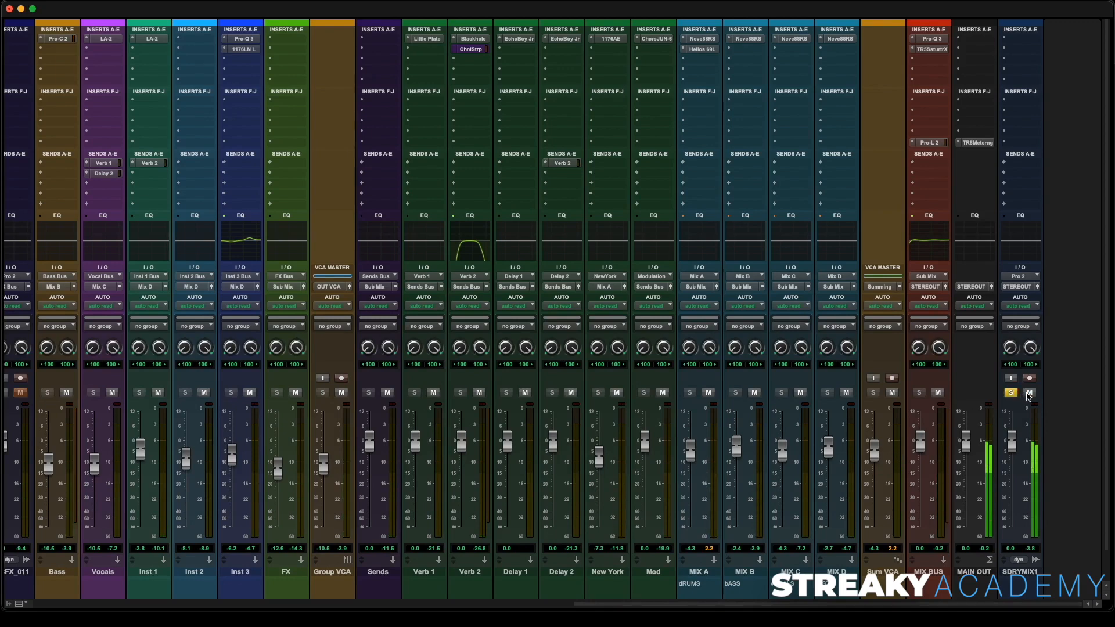
pyautogui.click(1027, 393)
pyautogui.click(1012, 393)
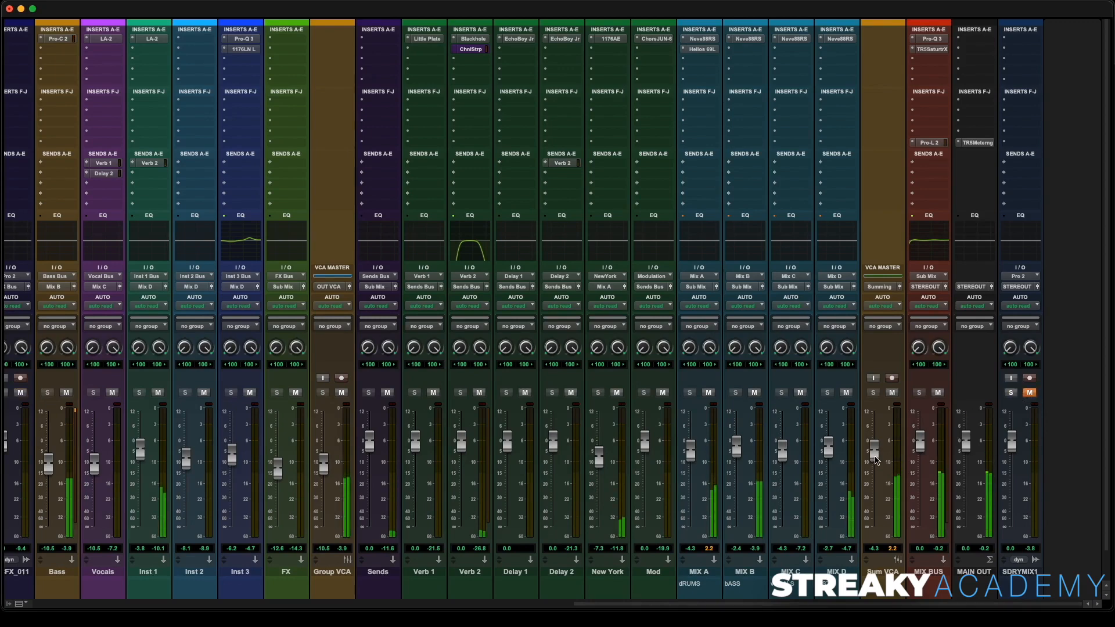
# - Fine-tune the Sum VCA, MIX A and MIX C bus faders
pyautogui.moveTo(875, 457); pyautogui.dragTo(874, 456)
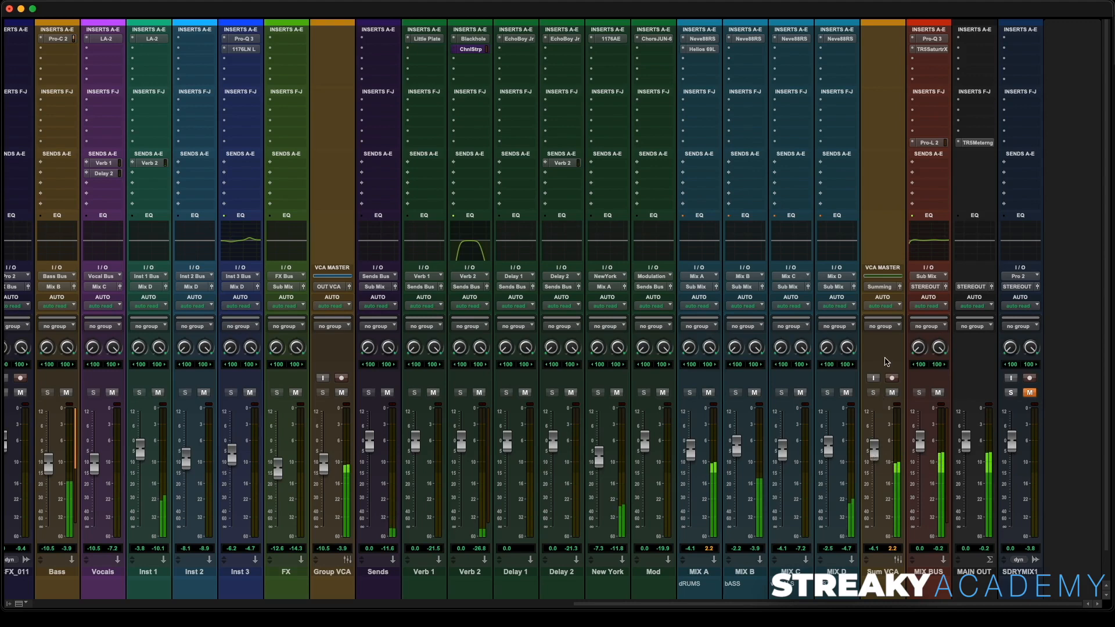
pyautogui.moveTo(691, 450); pyautogui.dragTo(694, 446)
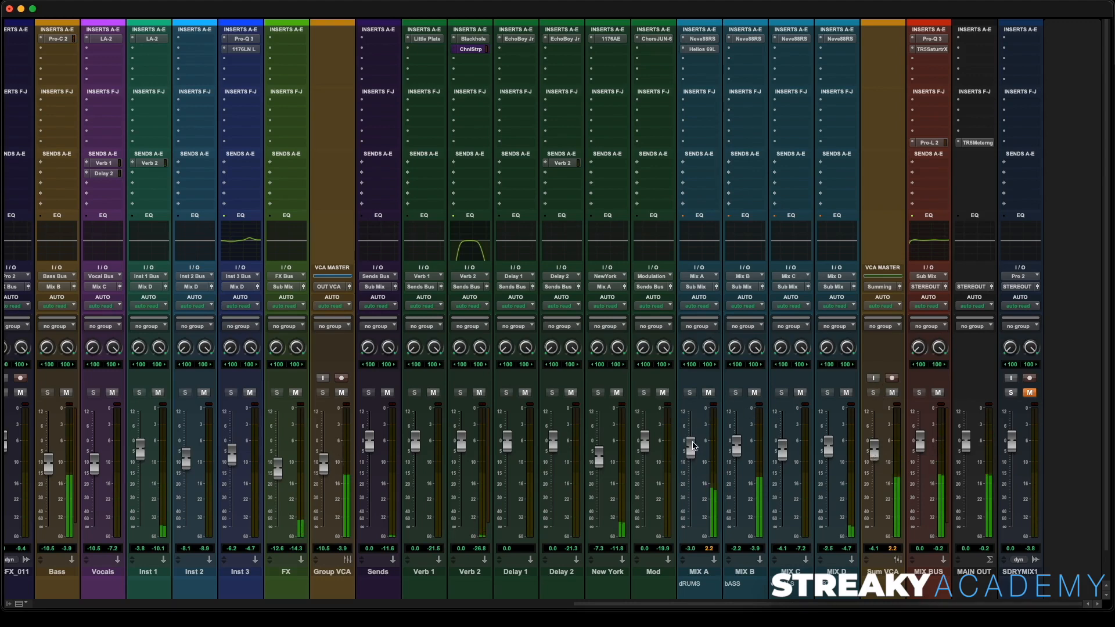
pyautogui.moveTo(781, 458); pyautogui.dragTo(780, 454)
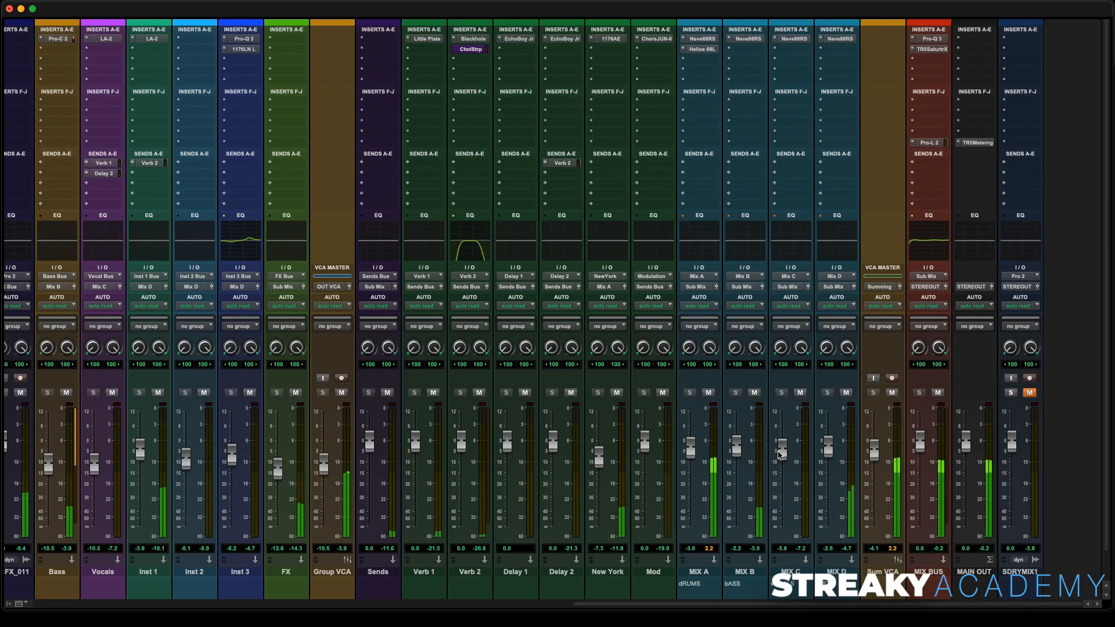
# - Restart playback from about 0:19 in the edit window and return to the mixer
pyautogui.press('super+equal')
pyautogui.press('space')
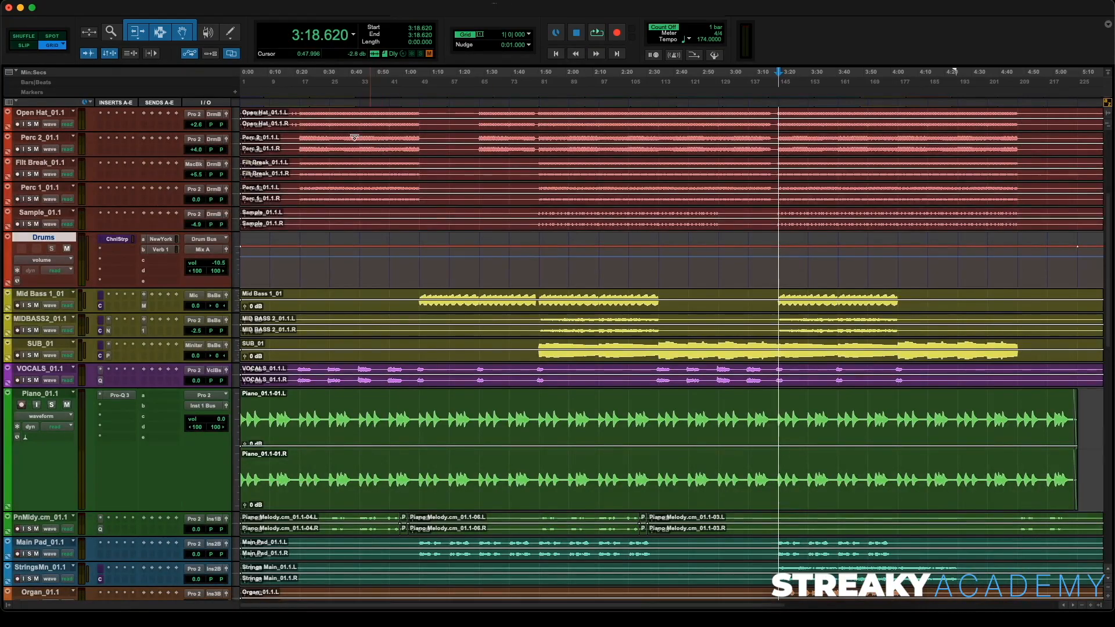
pyautogui.click(292, 109)
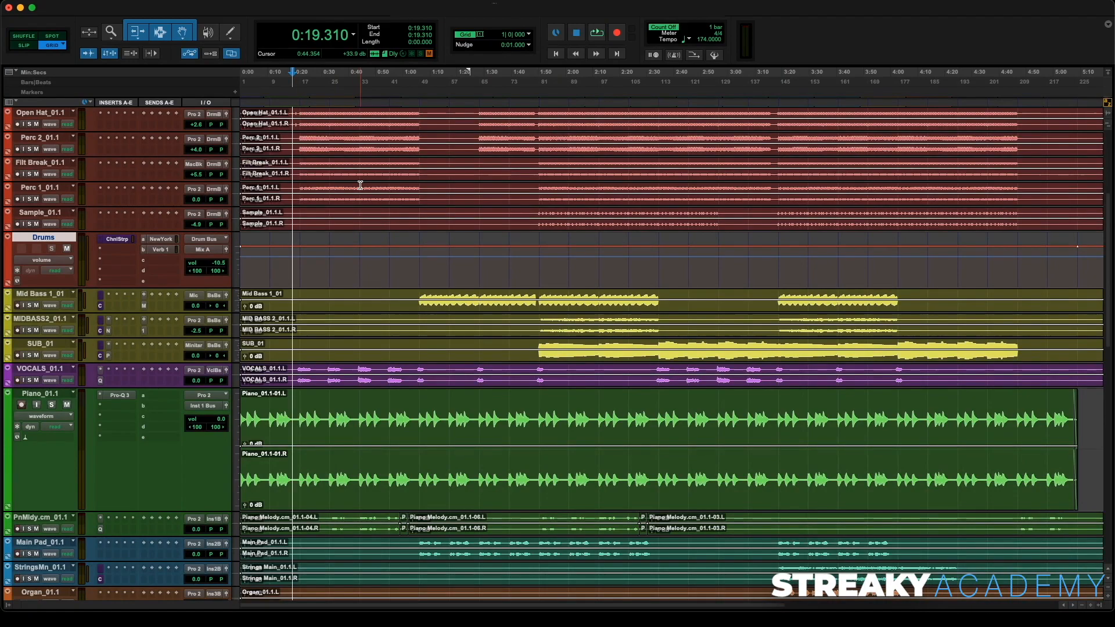
pyautogui.press('space')
pyautogui.press('super+equal')
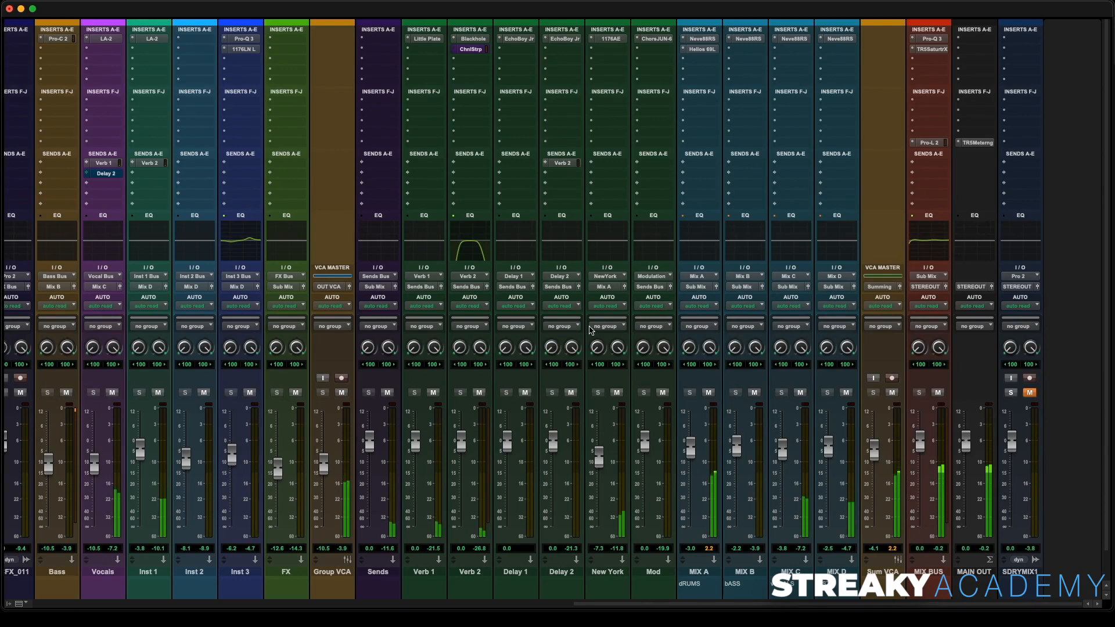
# - Adjust the Neve 88RS on the MIX C bus, toggling its EQ and trimming its fader, and rebalance the MIX C fader
pyautogui.moveTo(782, 455); pyautogui.dragTo(783, 441)
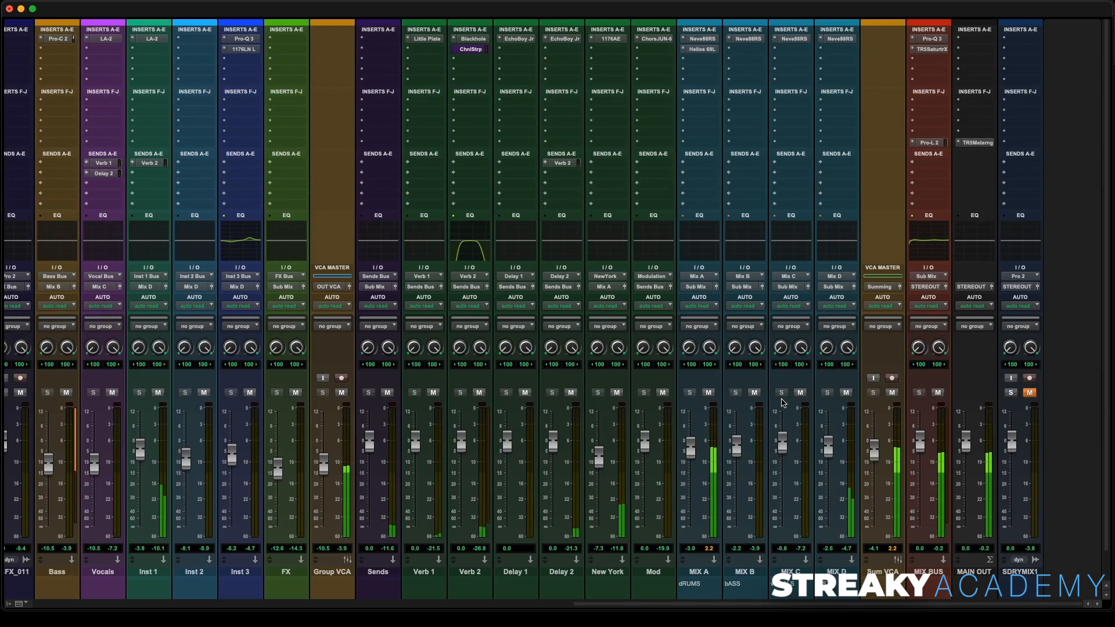
pyautogui.click(792, 39)
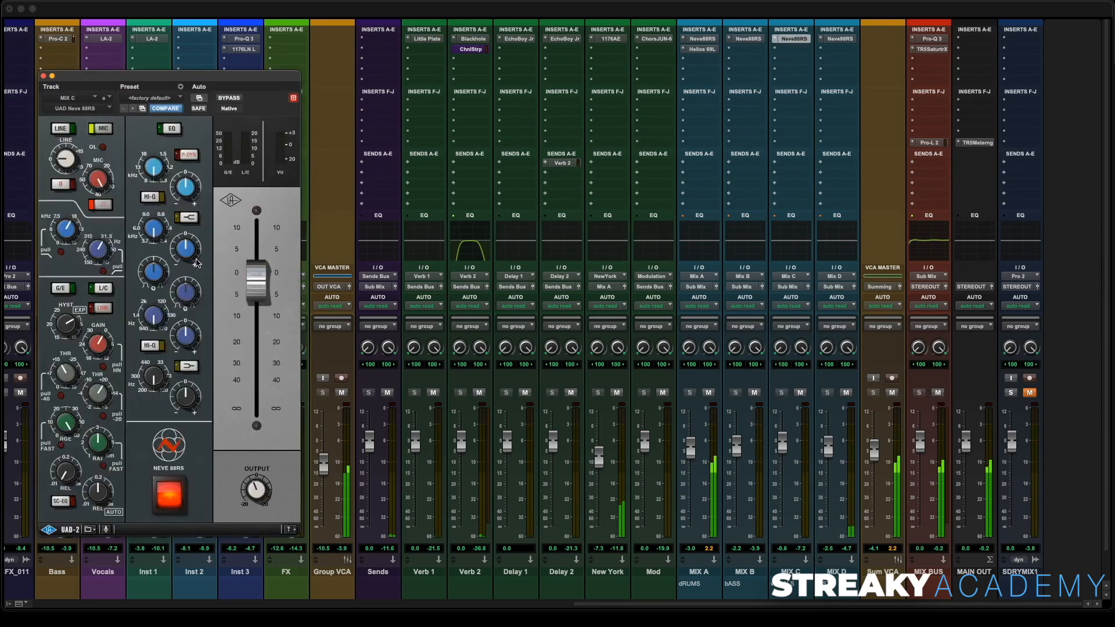
pyautogui.moveTo(219, 85); pyautogui.dragTo(340, 77)
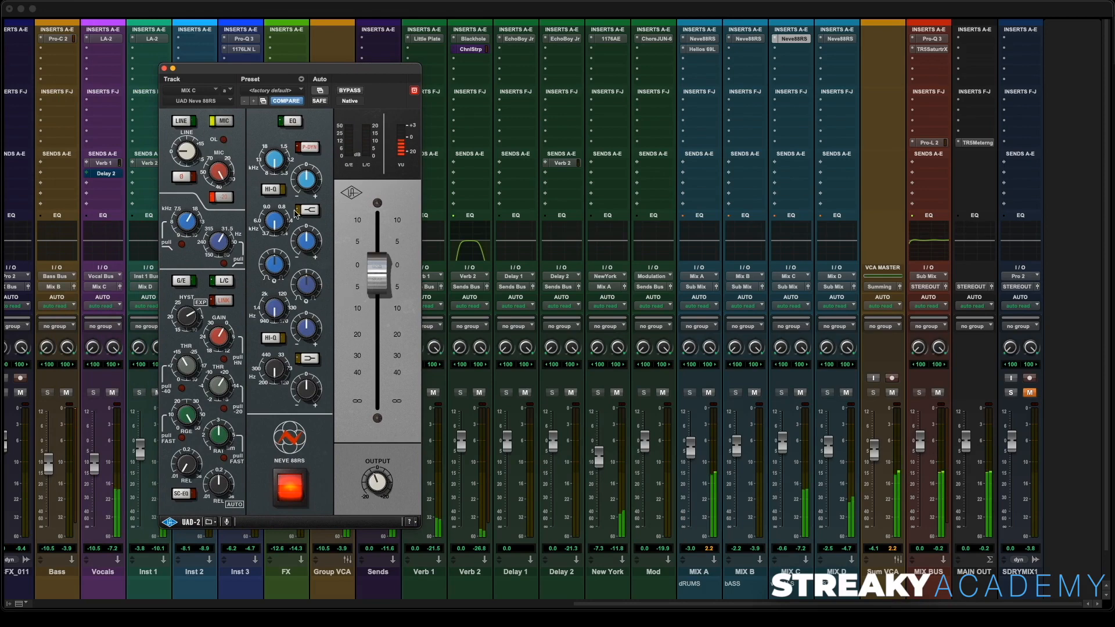
pyautogui.moveTo(372, 280); pyautogui.dragTo(377, 274)
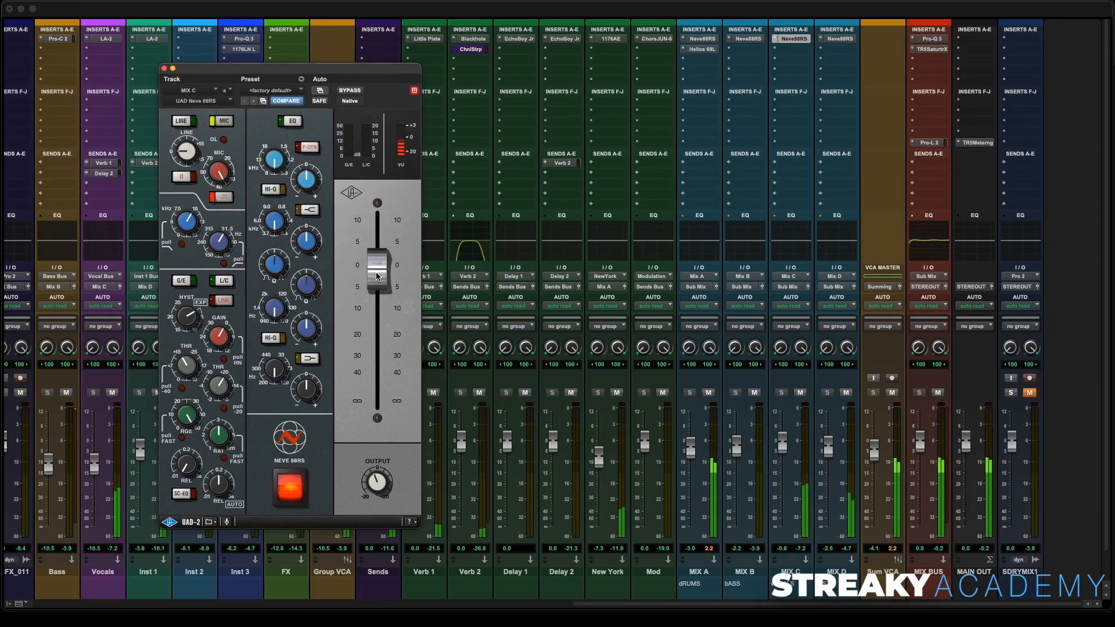
pyautogui.click(292, 121)
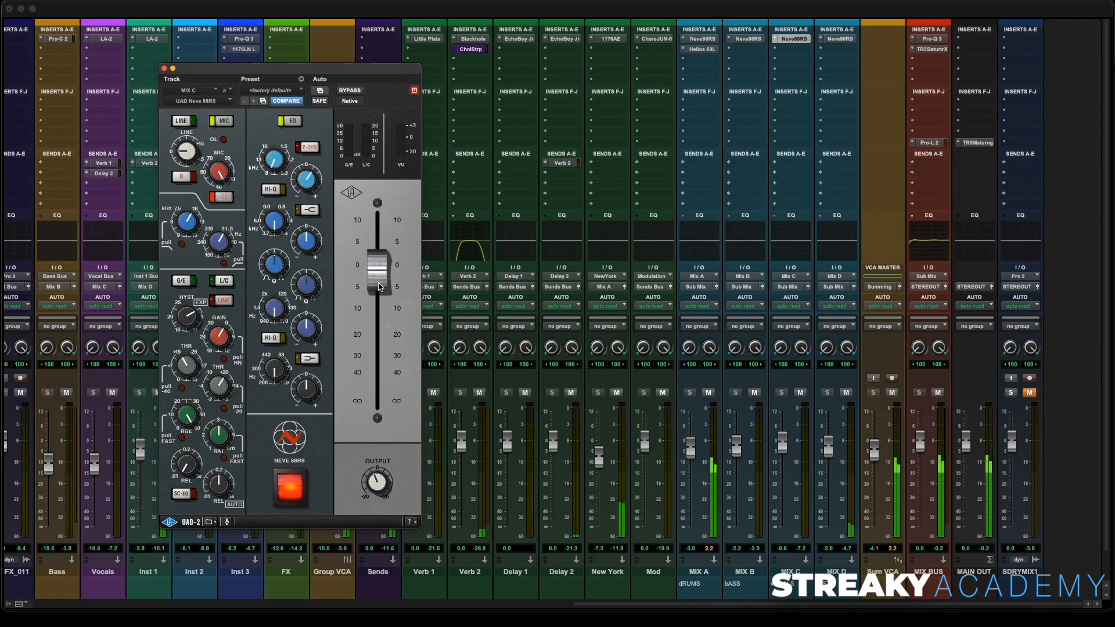
pyautogui.moveTo(778, 449); pyautogui.dragTo(783, 456)
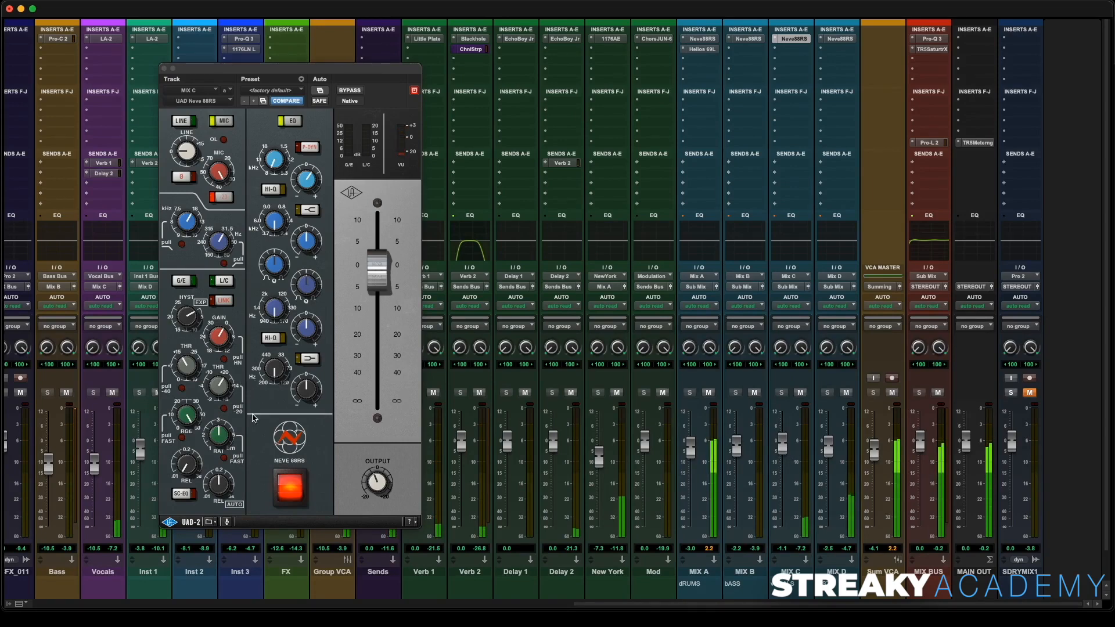
pyautogui.click(173, 69)
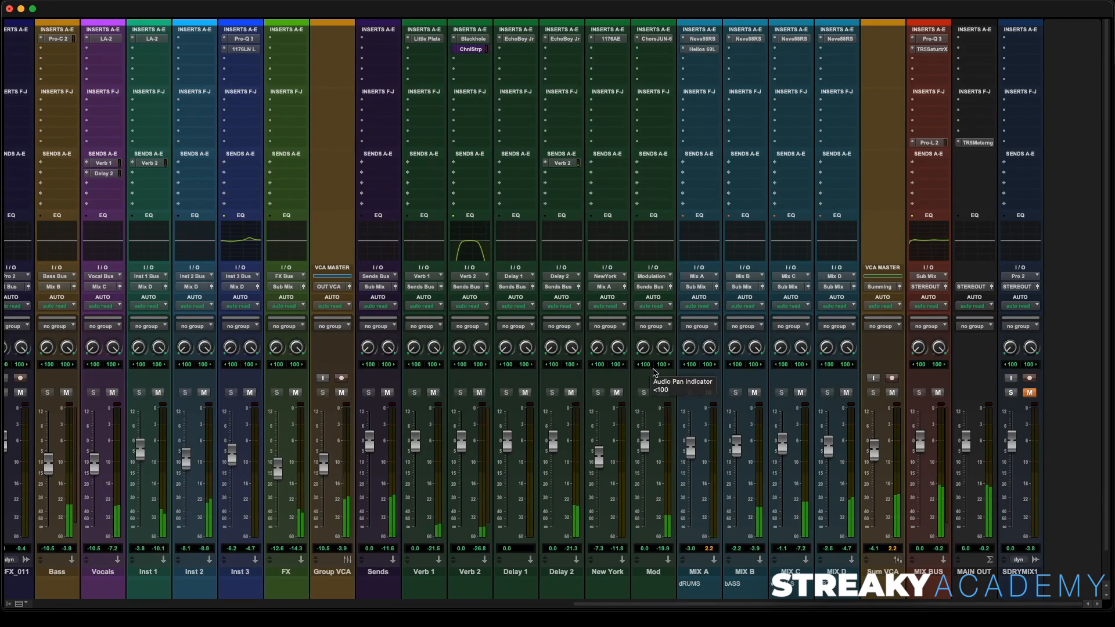
# - Raise the MidBs1_01 track's Modulation send level to -11.5 dB
pyautogui.click(741, 37)
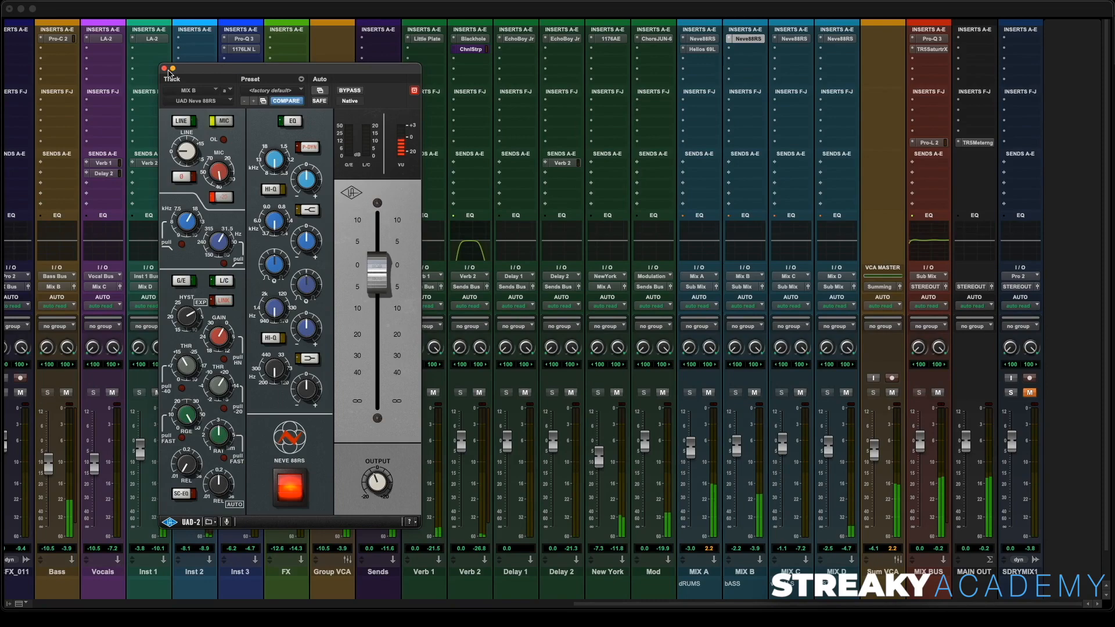
pyautogui.click(165, 68)
pyautogui.hscroll(-15, 242, 119)
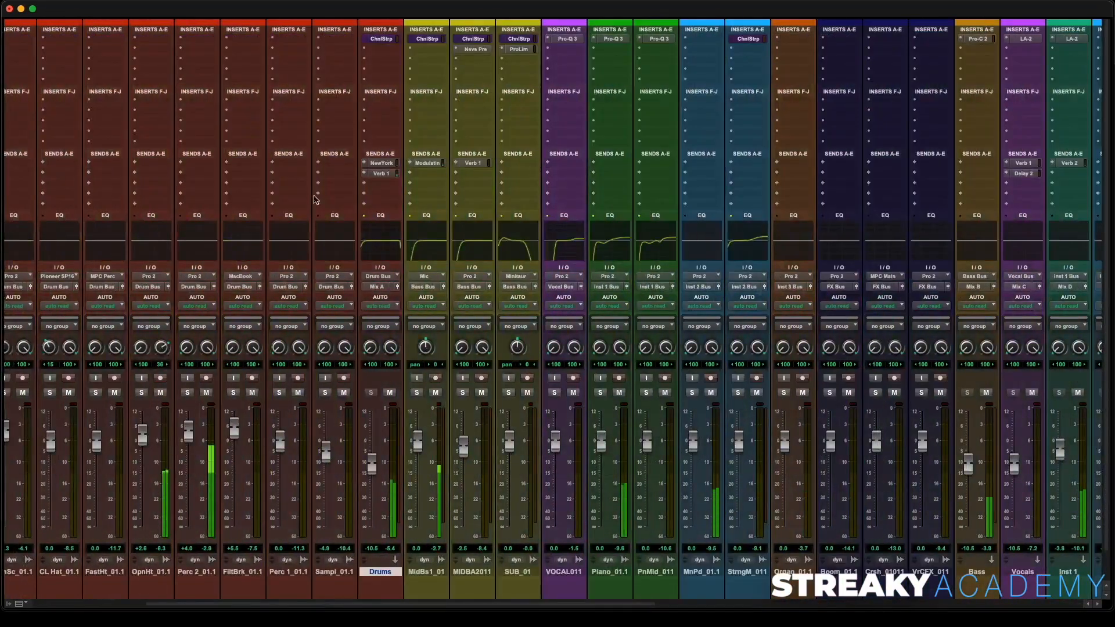
pyautogui.click(426, 163)
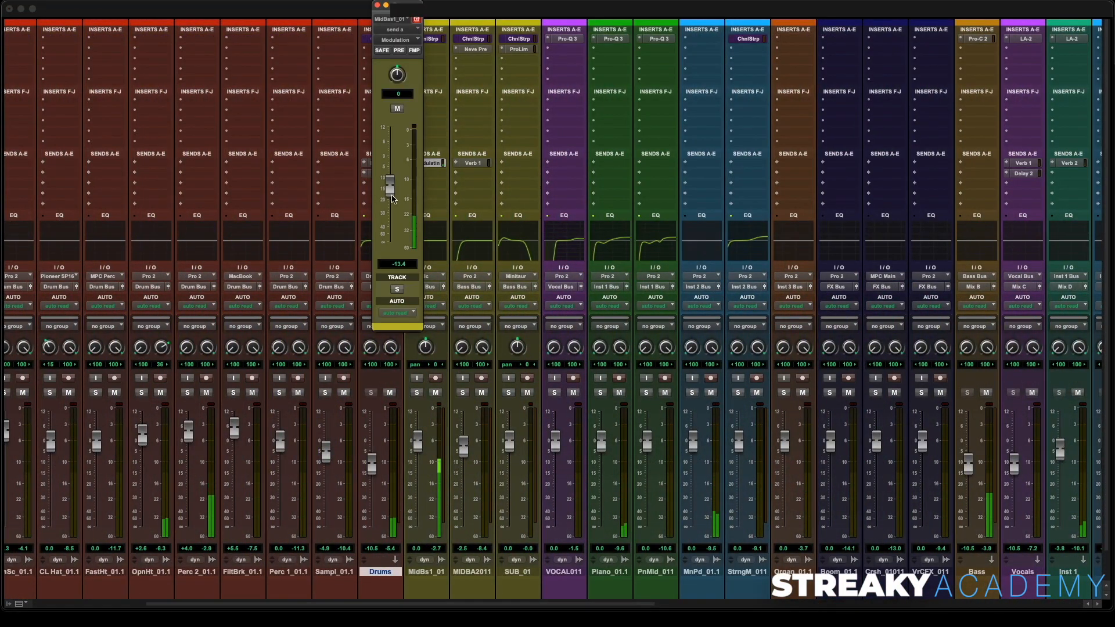
pyautogui.moveTo(392, 199); pyautogui.dragTo(390, 190)
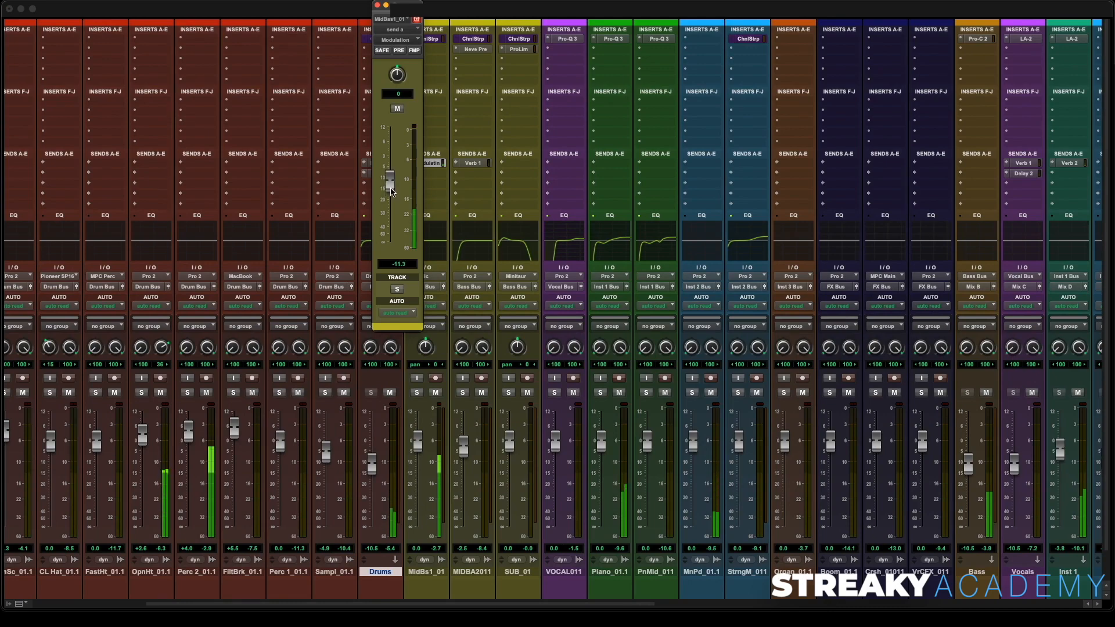
pyautogui.click(377, 4)
# - Open the Neve 88RS on the MIX B bus and A/B it with its power switch
pyautogui.hscroll(15, 607, 212)
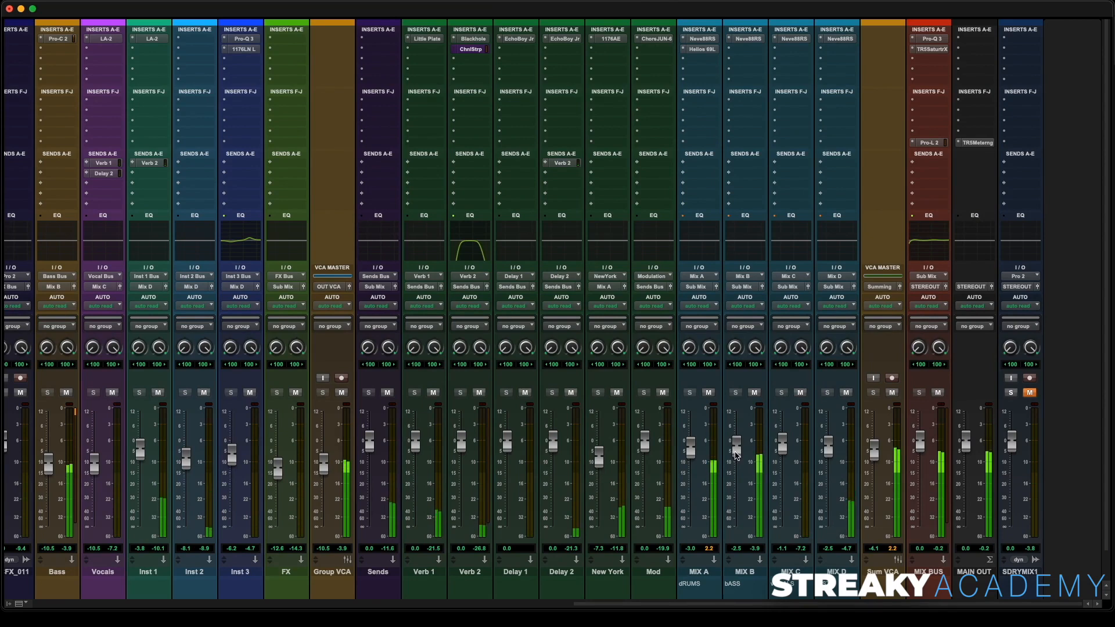
pyautogui.click(748, 38)
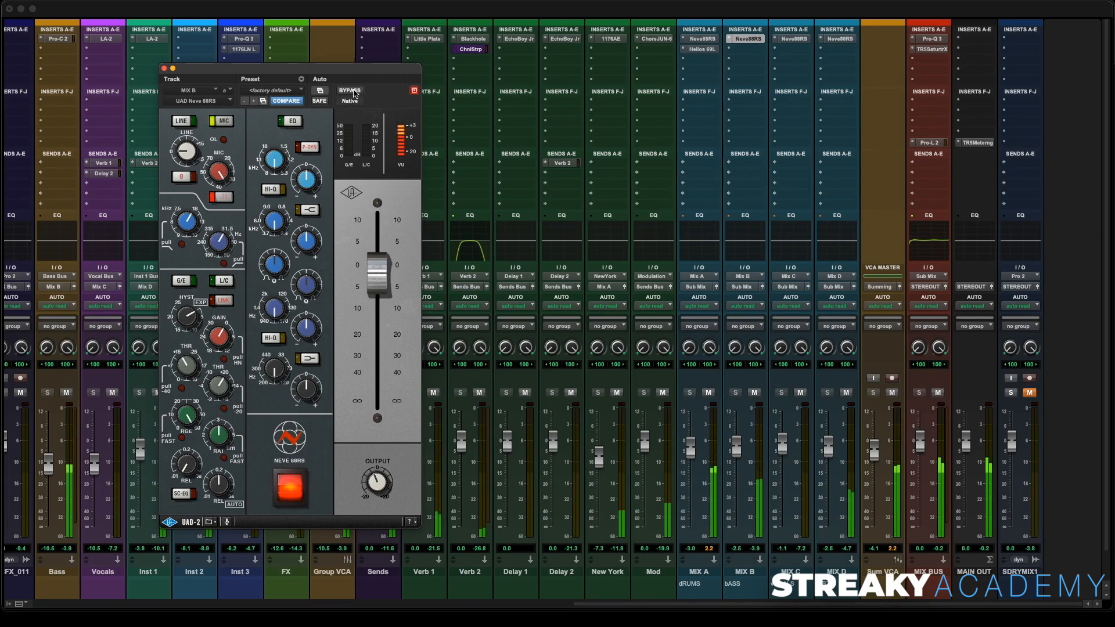
pyautogui.click(291, 495)
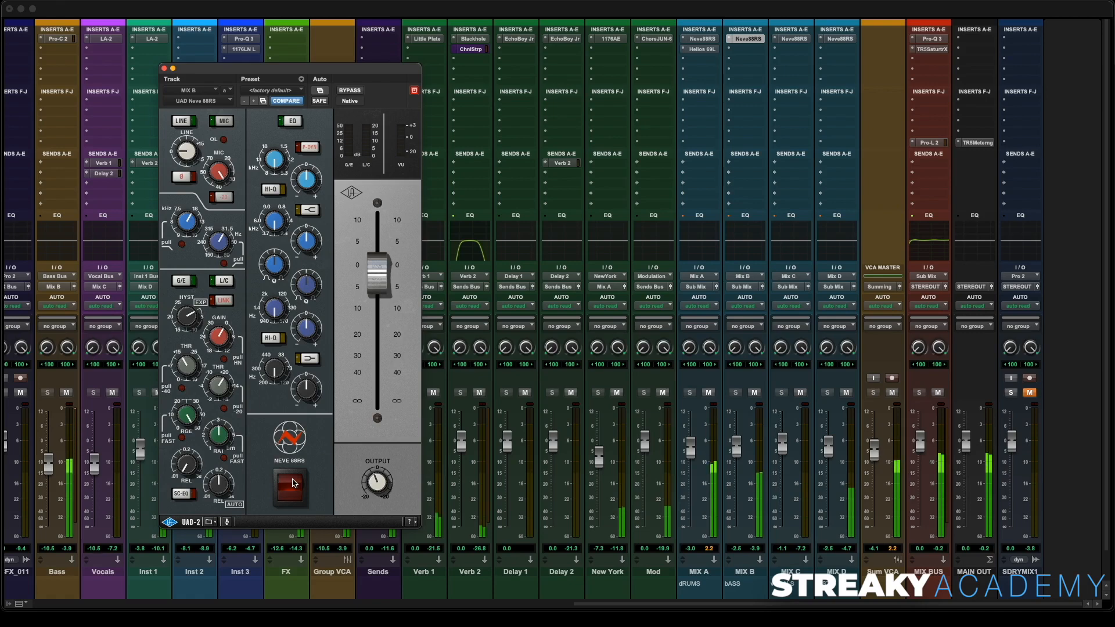
pyautogui.click(294, 483)
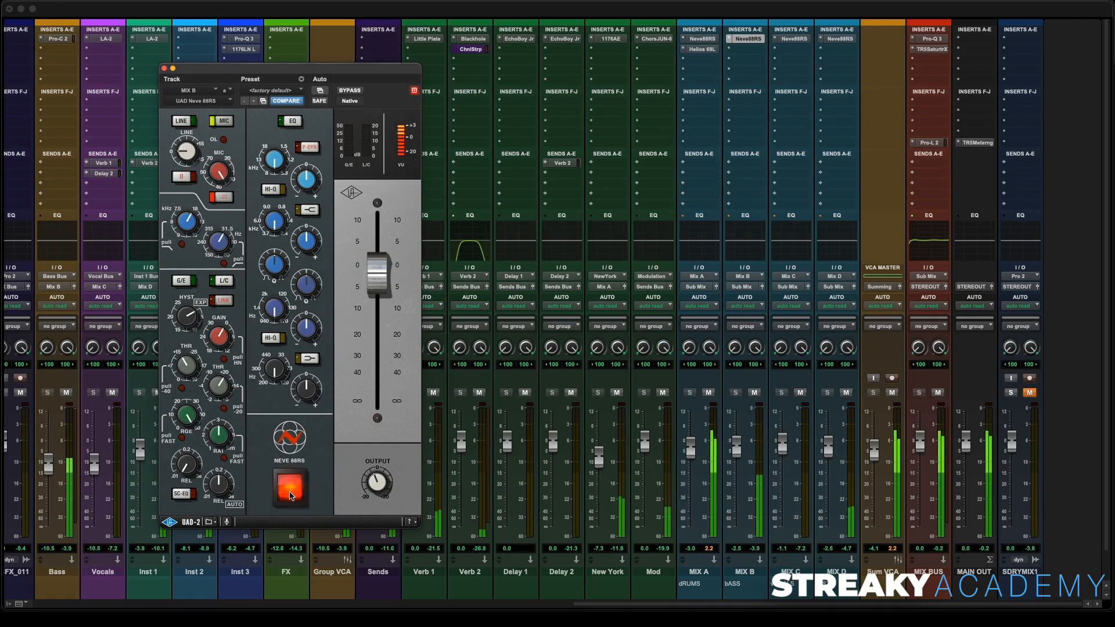
pyautogui.click(292, 488)
pyautogui.click(293, 482)
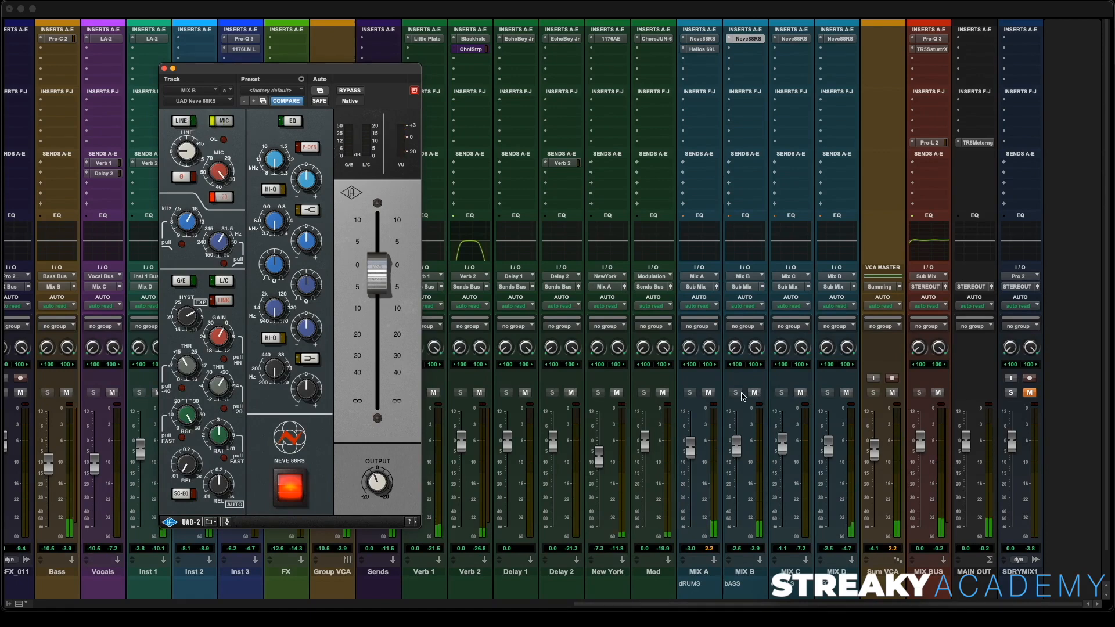
# - Solo the MIX B bus, set its Neve 88RS to line input, and resume playback
pyautogui.click(708, 393)
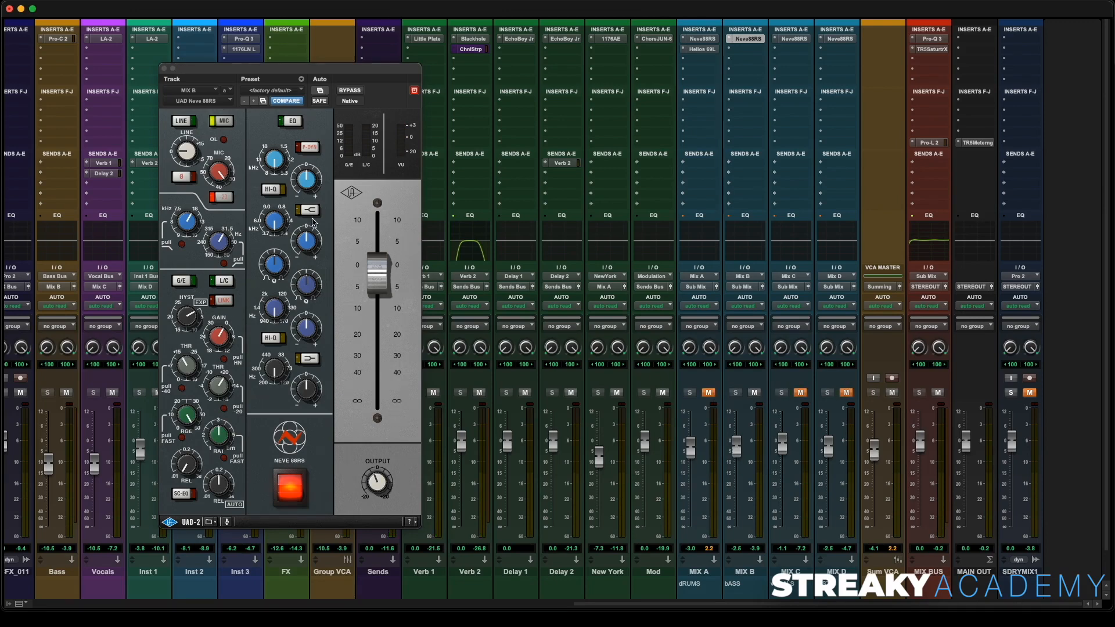
pyautogui.click(184, 122)
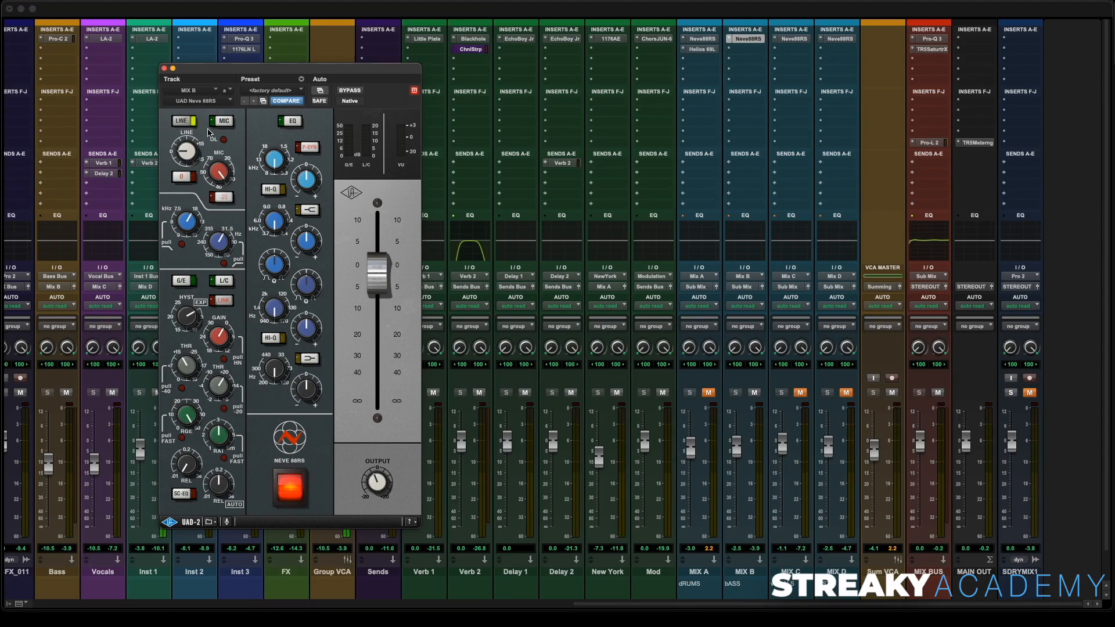
pyautogui.press('super+equal')
pyautogui.press('space')
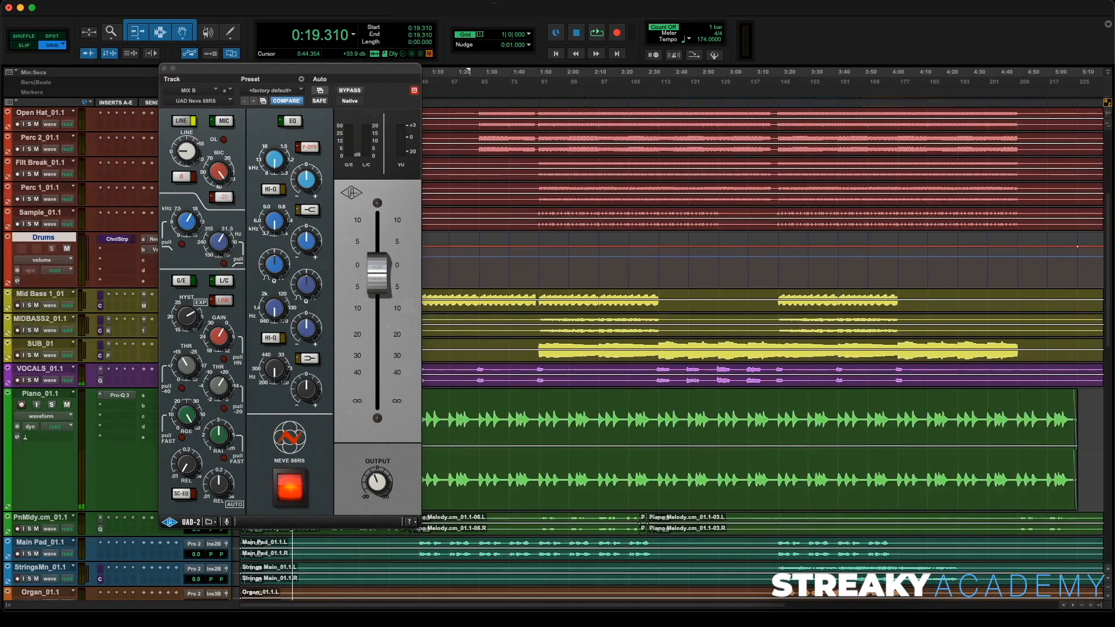
# - Restart playback at about 1:50 and switch the MIX B bus's Neve 88RS input between line and mic
pyautogui.click(537, 344)
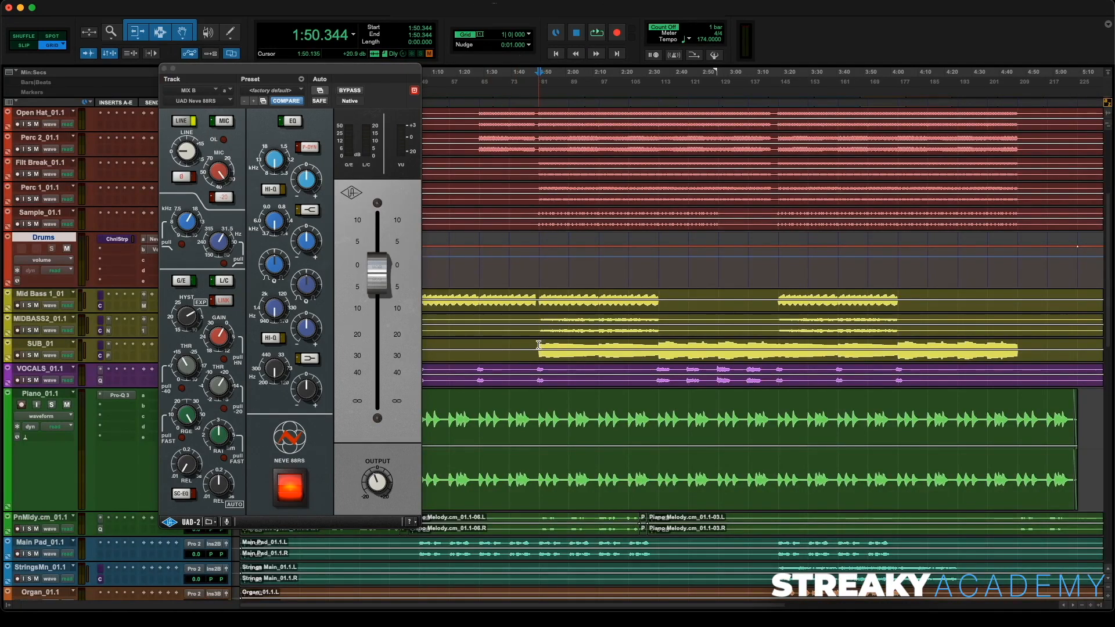
pyautogui.press('space')
pyautogui.press('super+equal')
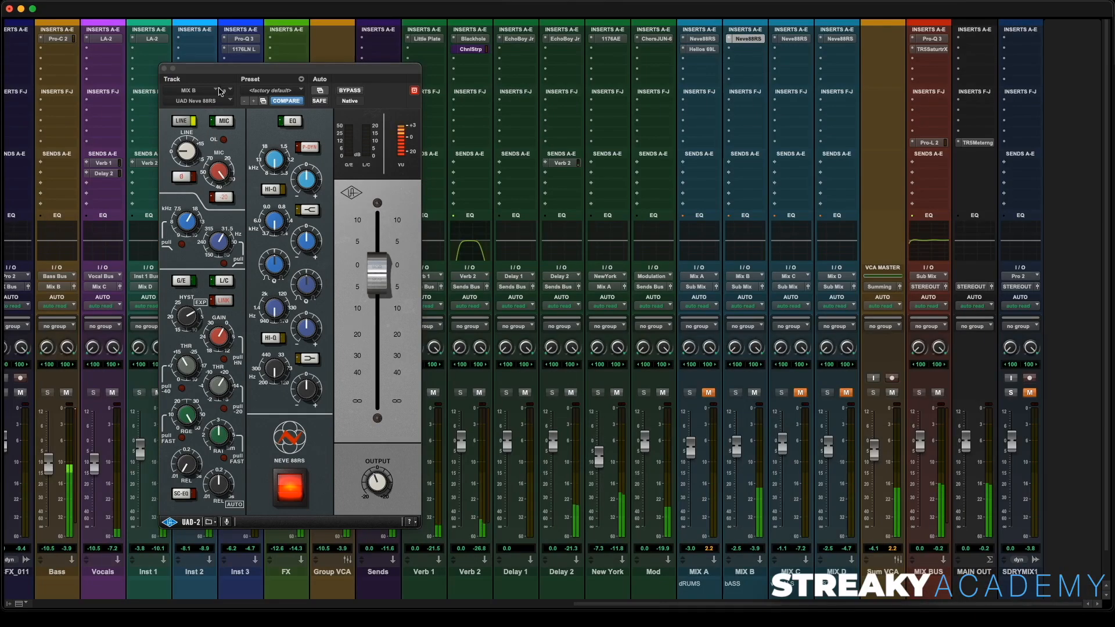
pyautogui.click(184, 122)
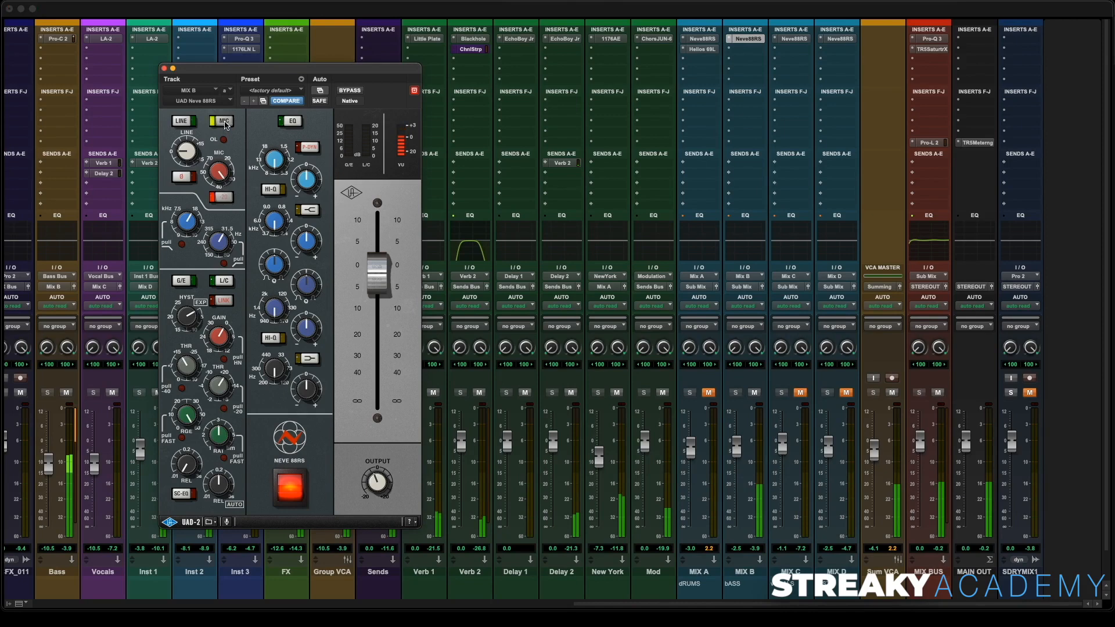
pyautogui.click(179, 122)
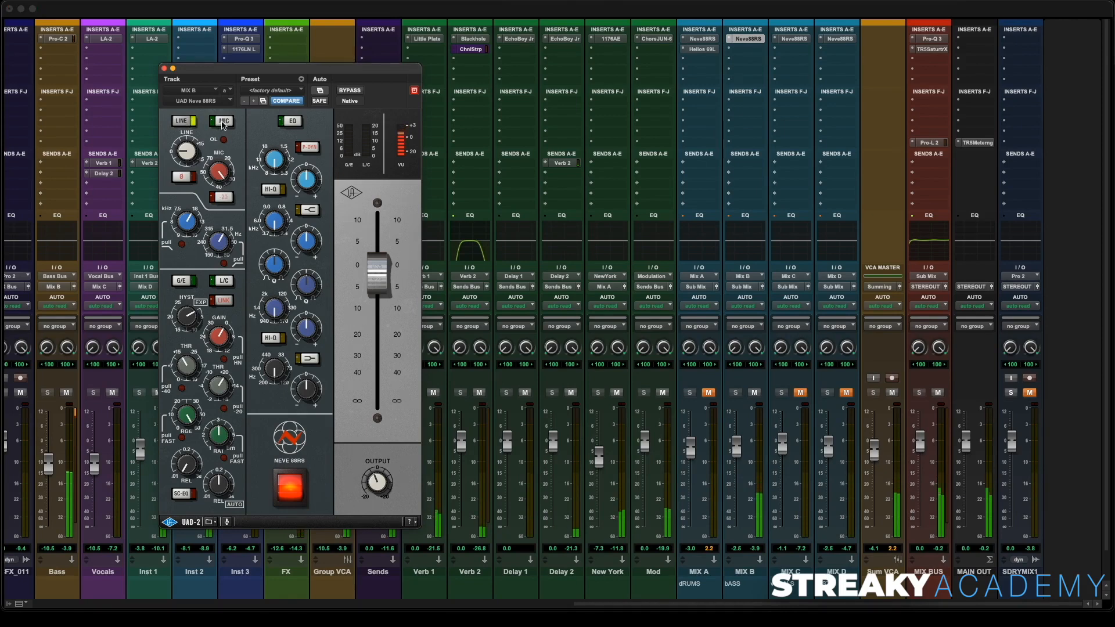
pyautogui.click(224, 123)
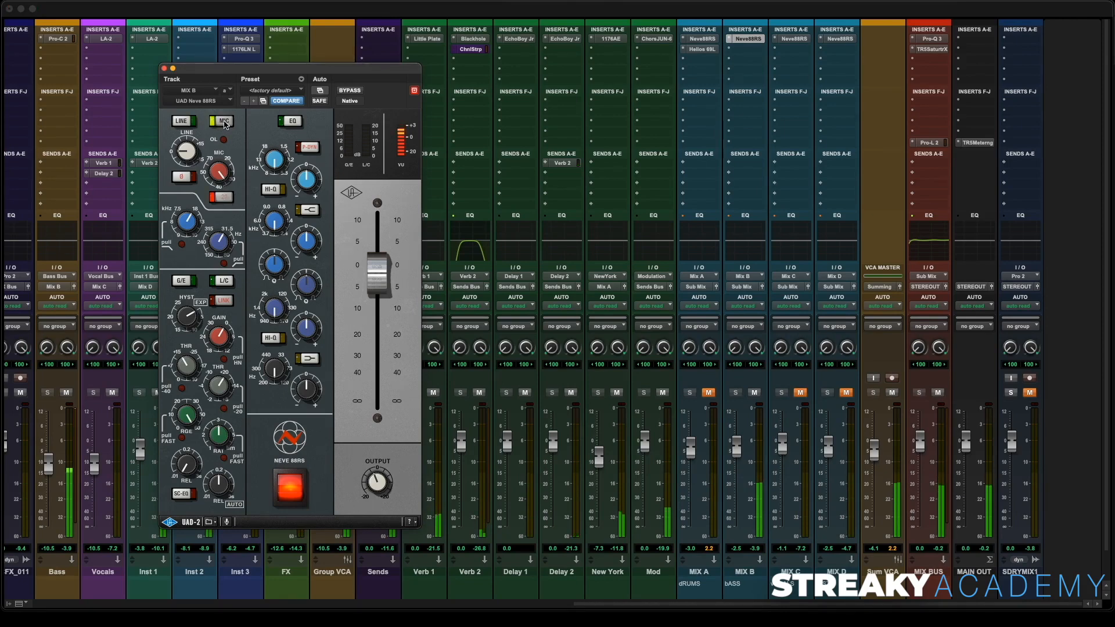
# - Turn on the Neve 88RS EQ section, A/B the plugin with its power switch, and close its window
pyautogui.click(294, 121)
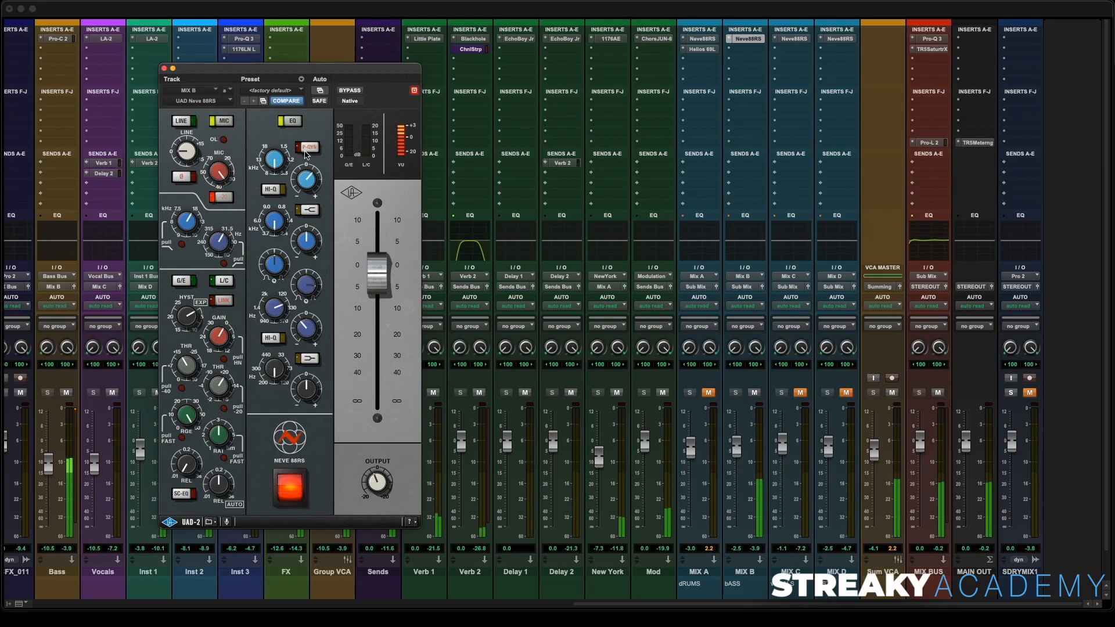
pyautogui.click(296, 495)
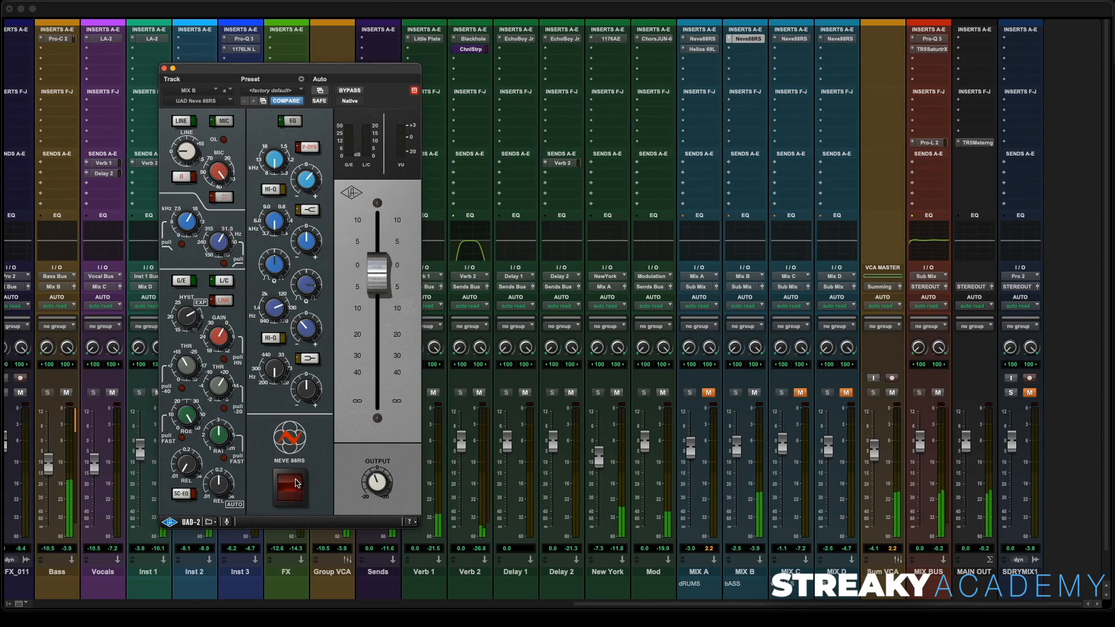
pyautogui.click(296, 484)
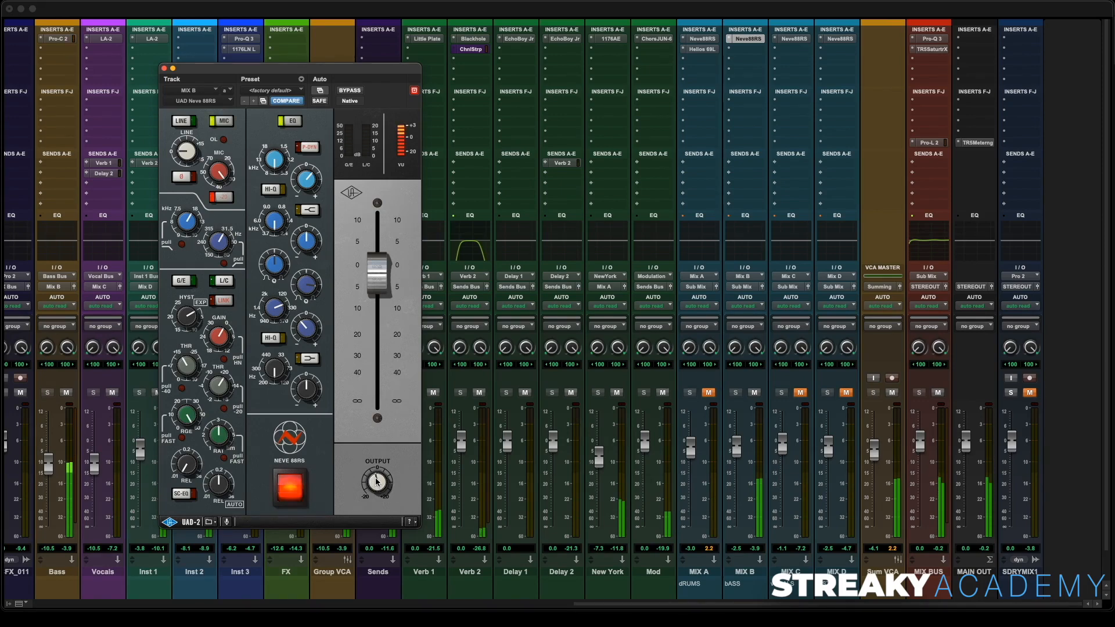
pyautogui.click(280, 493)
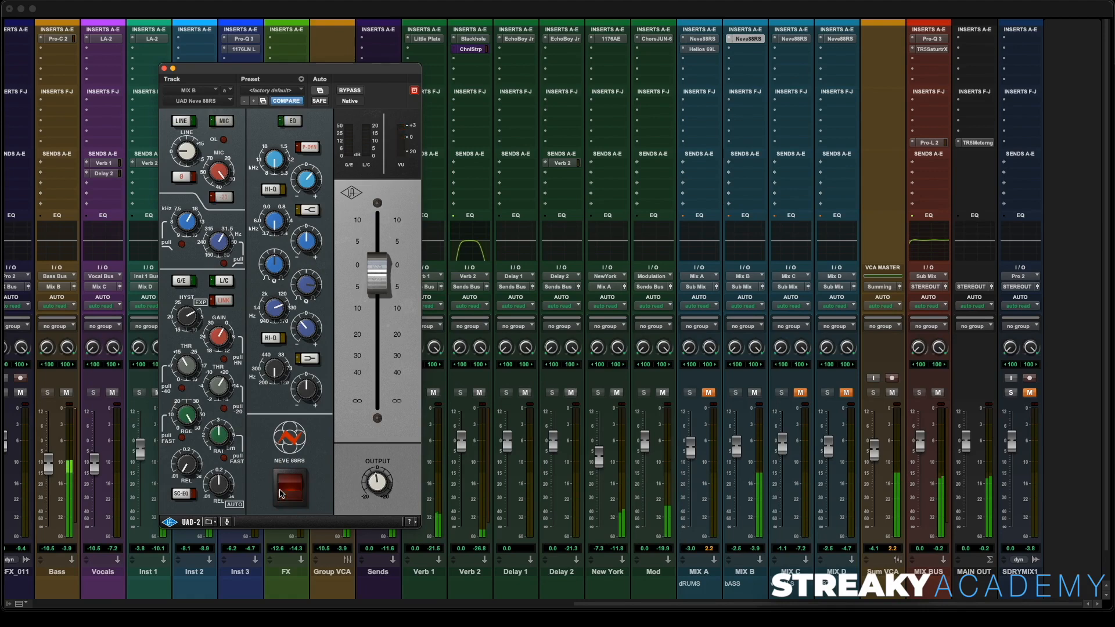
pyautogui.click(290, 485)
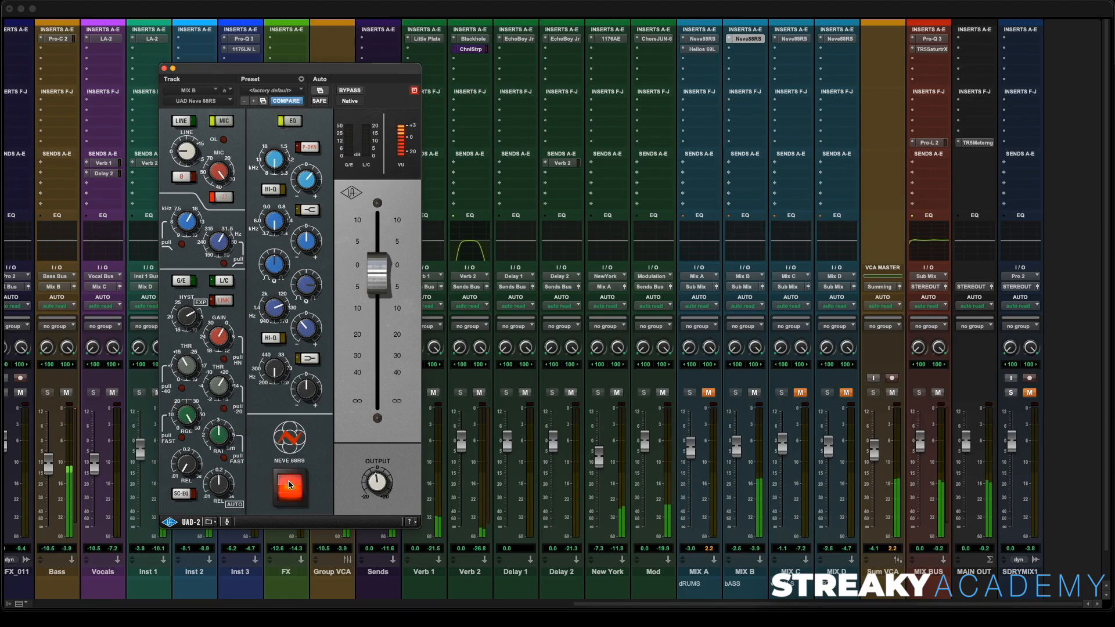
pyautogui.click(164, 69)
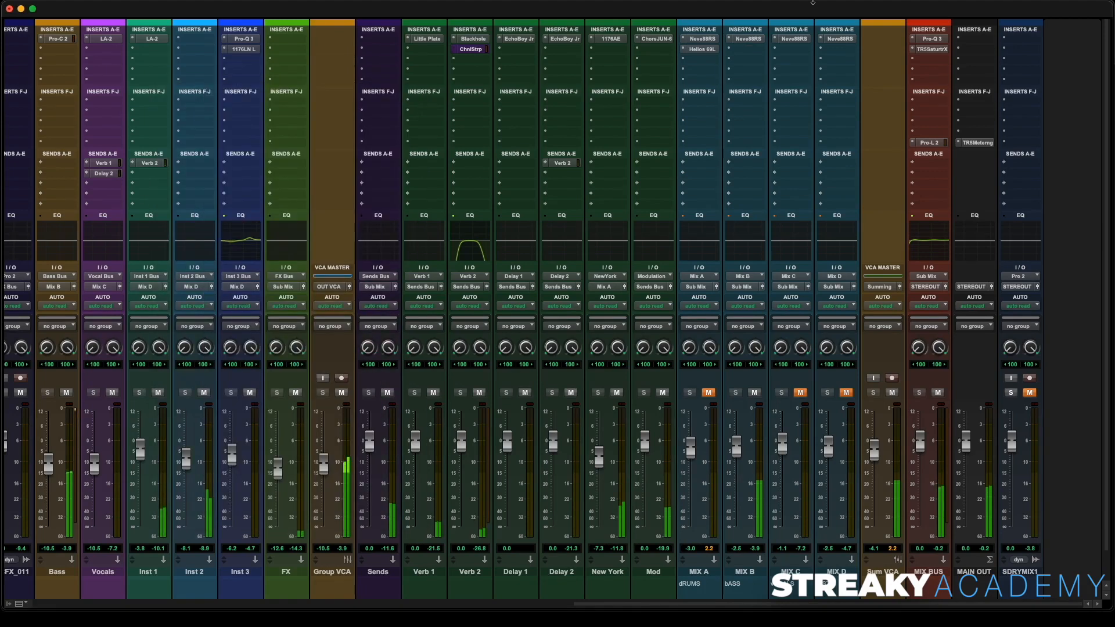
# - Unmute the MIX A, MIX C and MIX D buses
pyautogui.click(708, 393)
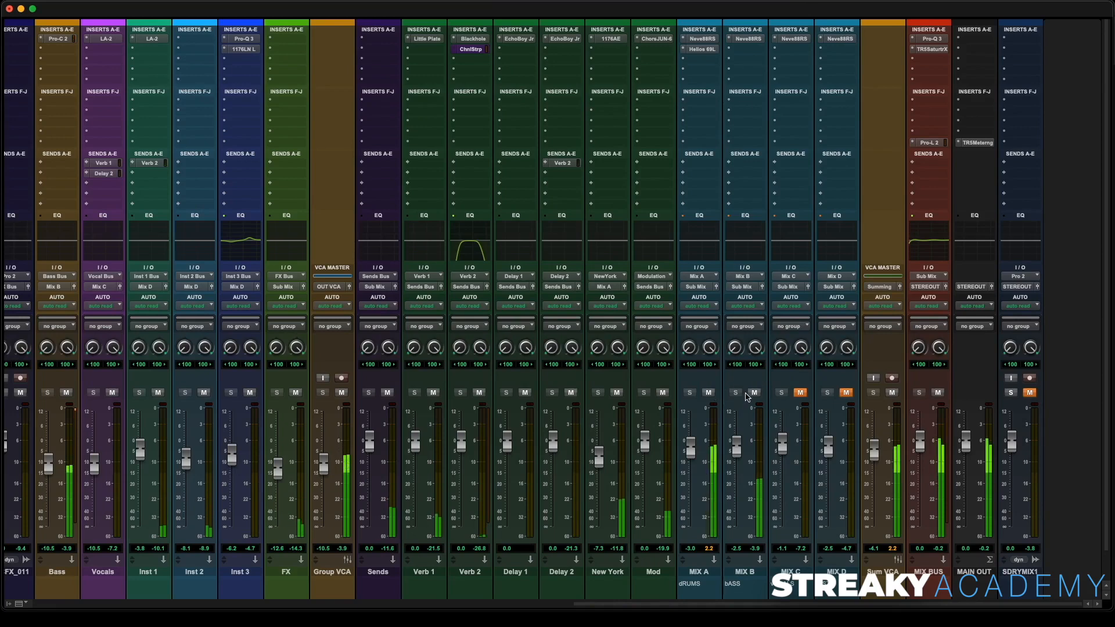
pyautogui.click(799, 393)
pyautogui.click(845, 394)
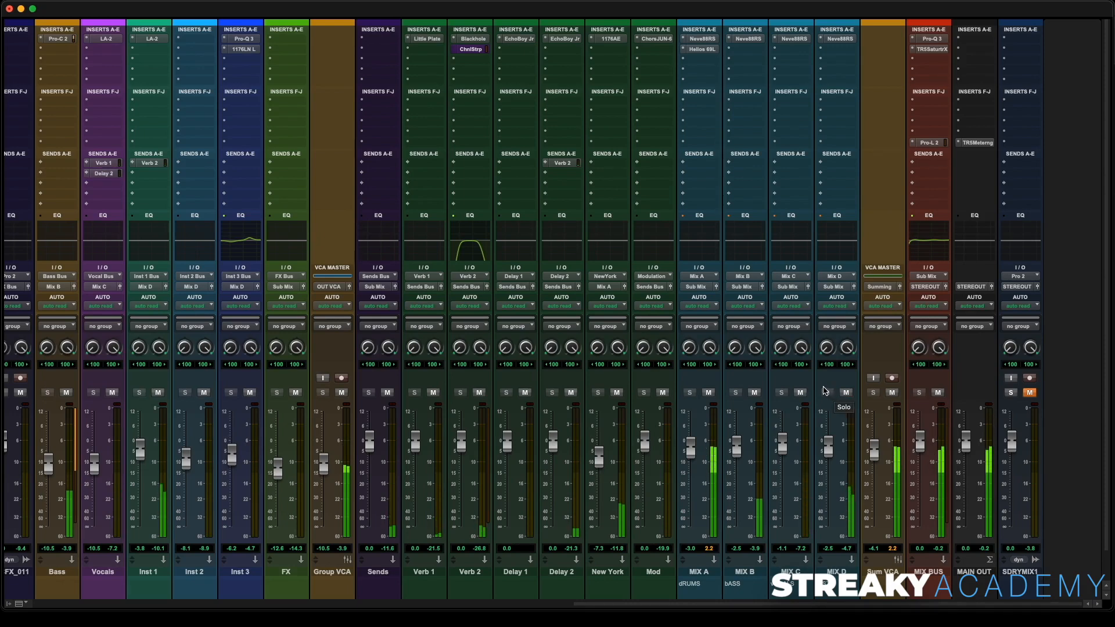
# - Add a send from the Vocals track to the Modulation bus and set its level to -11.5 dB
pyautogui.hscroll(-5, 274, 207)
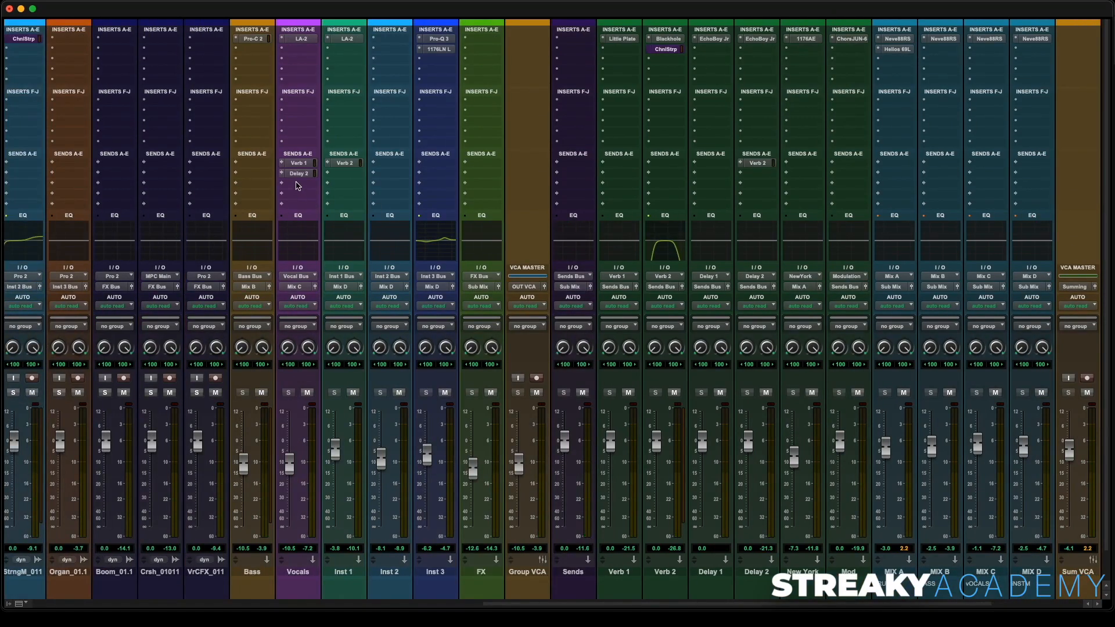
pyautogui.click(297, 186)
pyautogui.moveTo(311, 194)
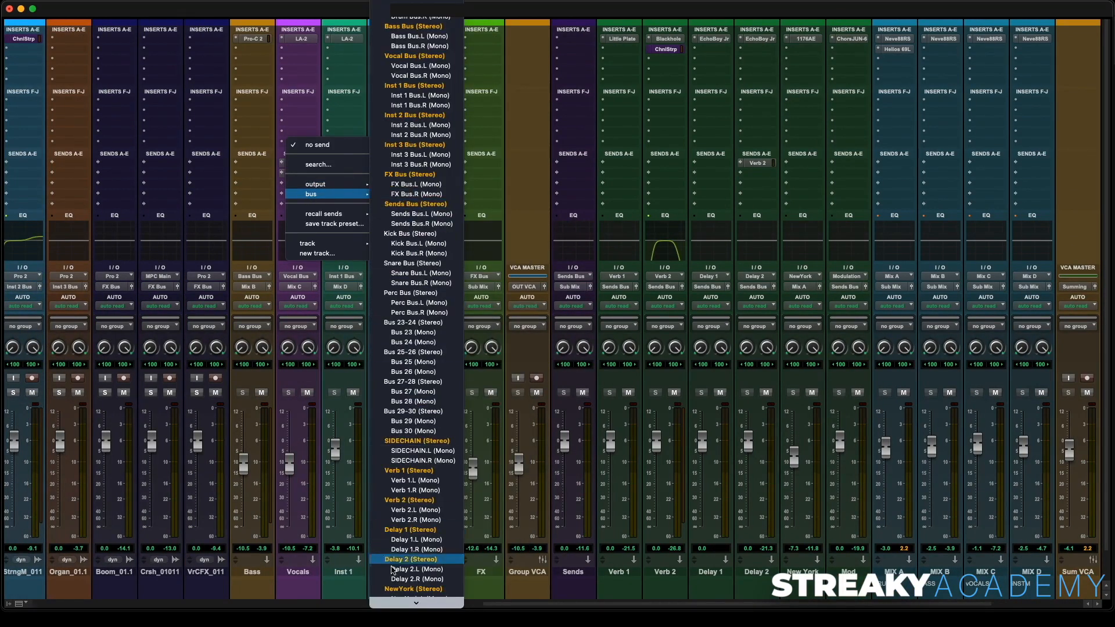
pyautogui.scroll(-5, 393, 570)
pyautogui.click(407, 515)
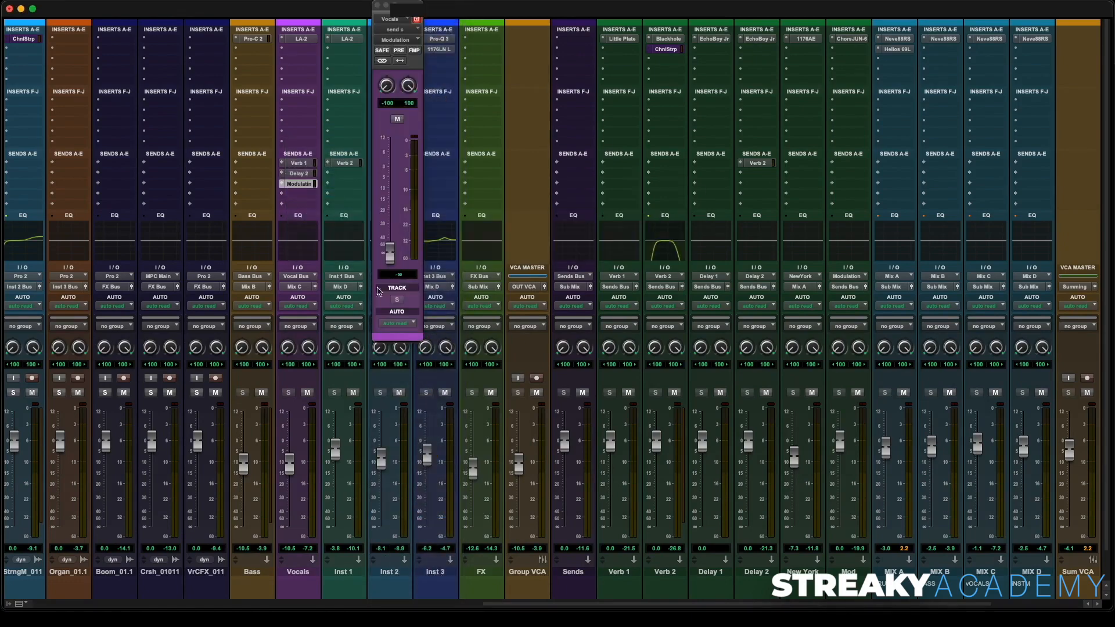
pyautogui.press('super+equal')
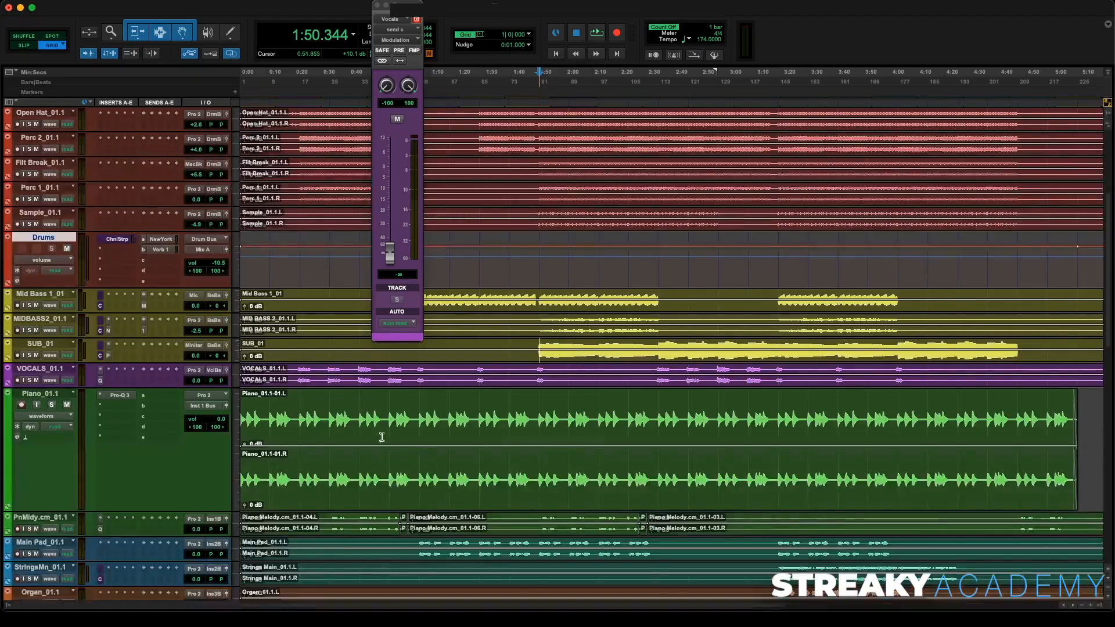
pyautogui.click(297, 369)
pyautogui.press('super+equal')
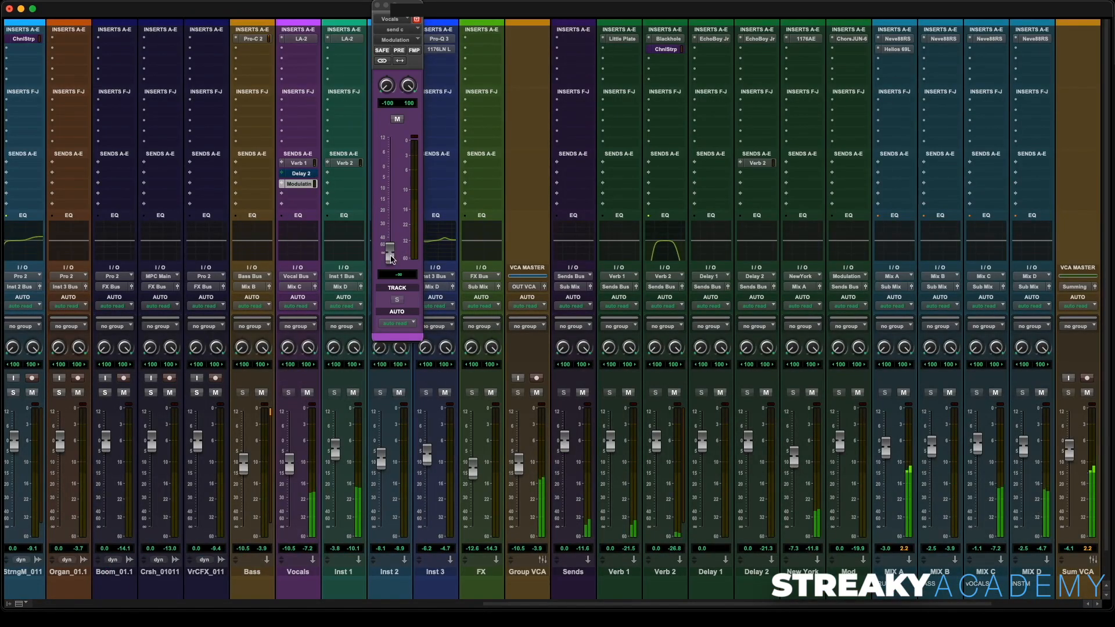
pyautogui.moveTo(390, 251); pyautogui.dragTo(396, 200)
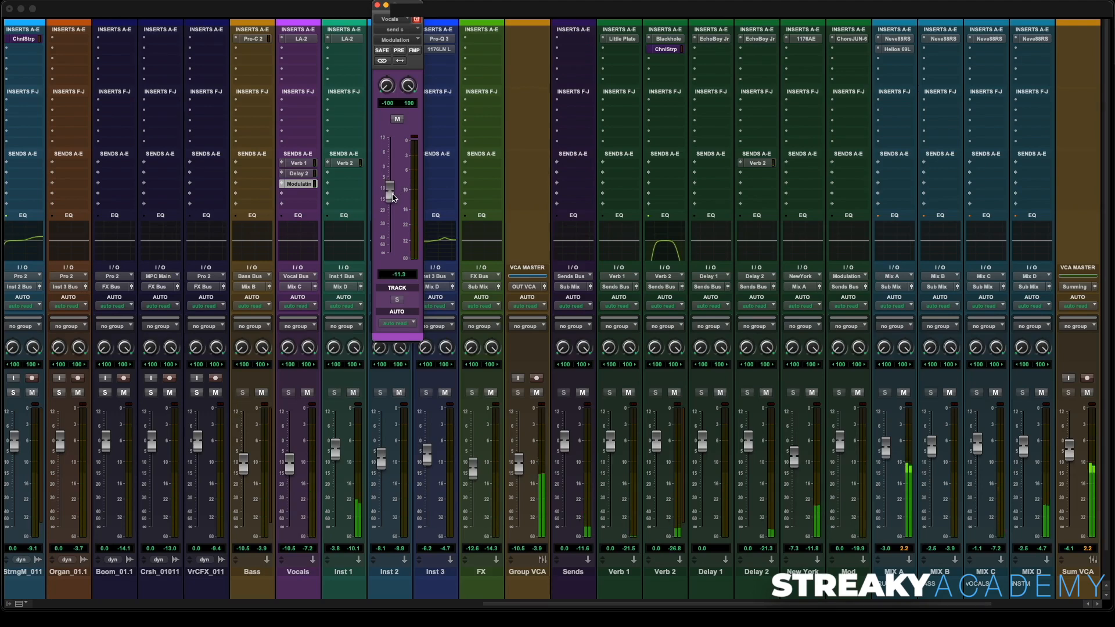
pyautogui.click(377, 6)
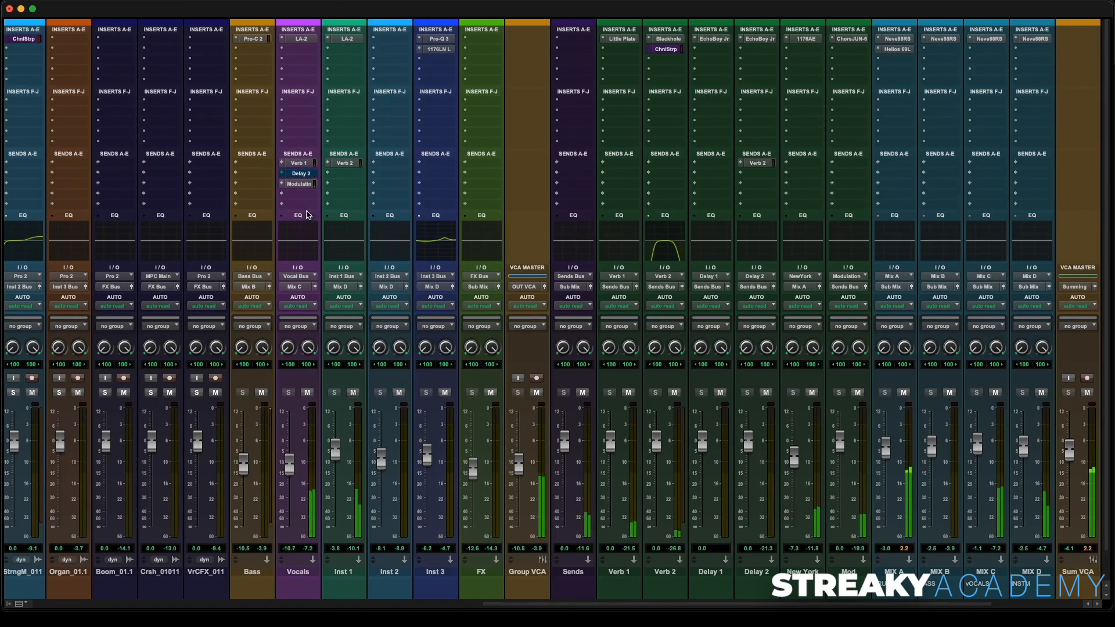
pyautogui.click(305, 184)
pyautogui.keyDown('super'); pyautogui.click(305, 184); pyautogui.keyUp('super')
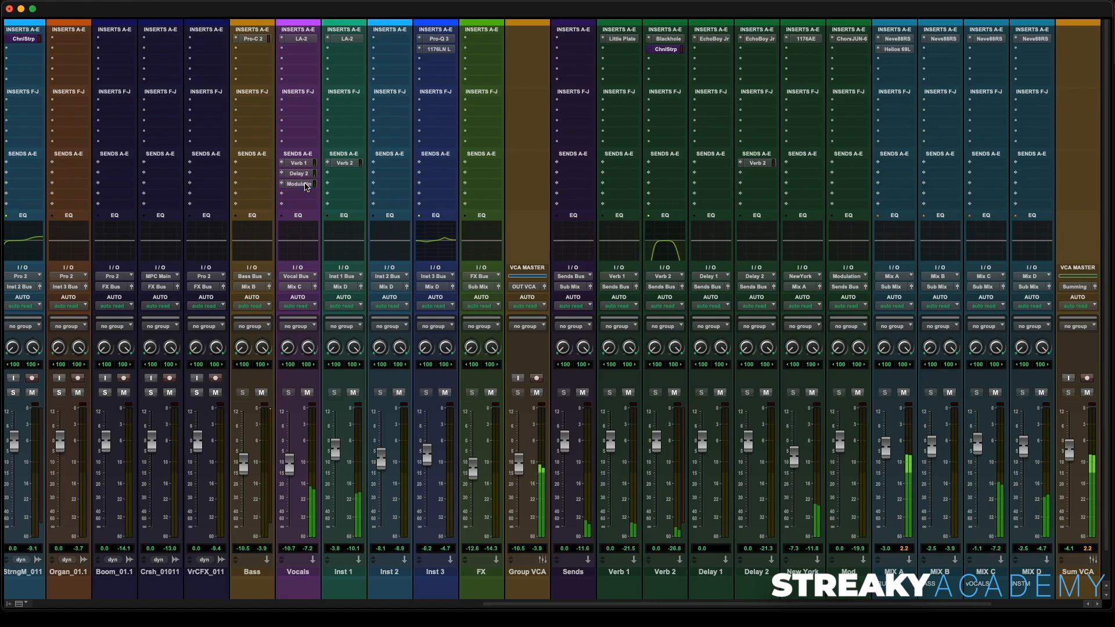
# - Solo and unmute the SDRYMIX1 reference track to compare it with the mix, then restore its mute and solo
pyautogui.hscroll(5, 353, 203)
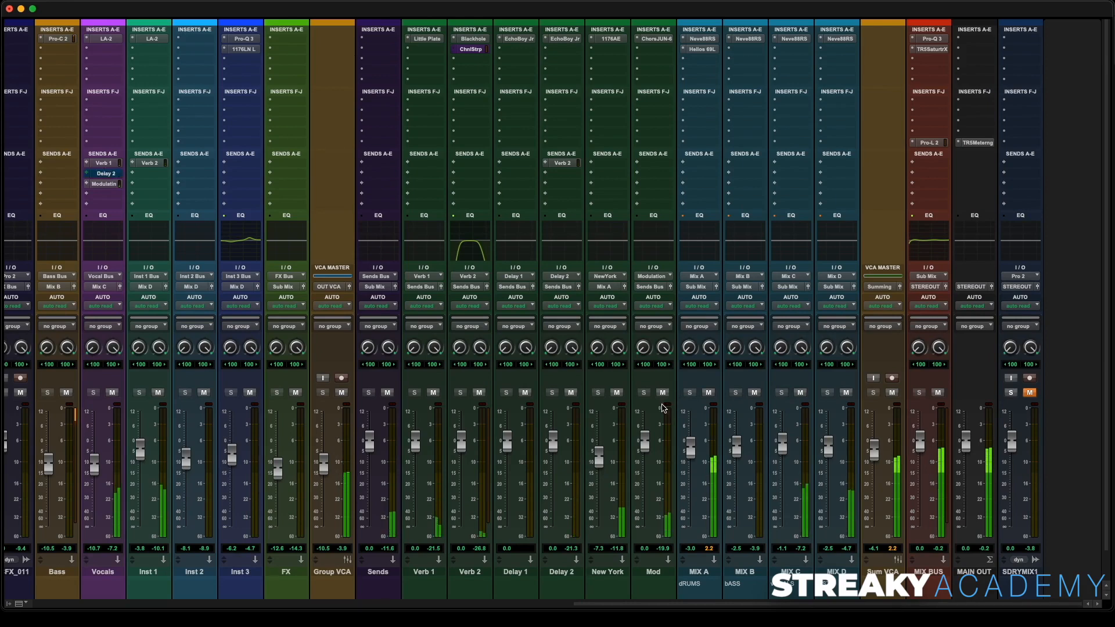
pyautogui.click(1011, 393)
pyautogui.click(1029, 393)
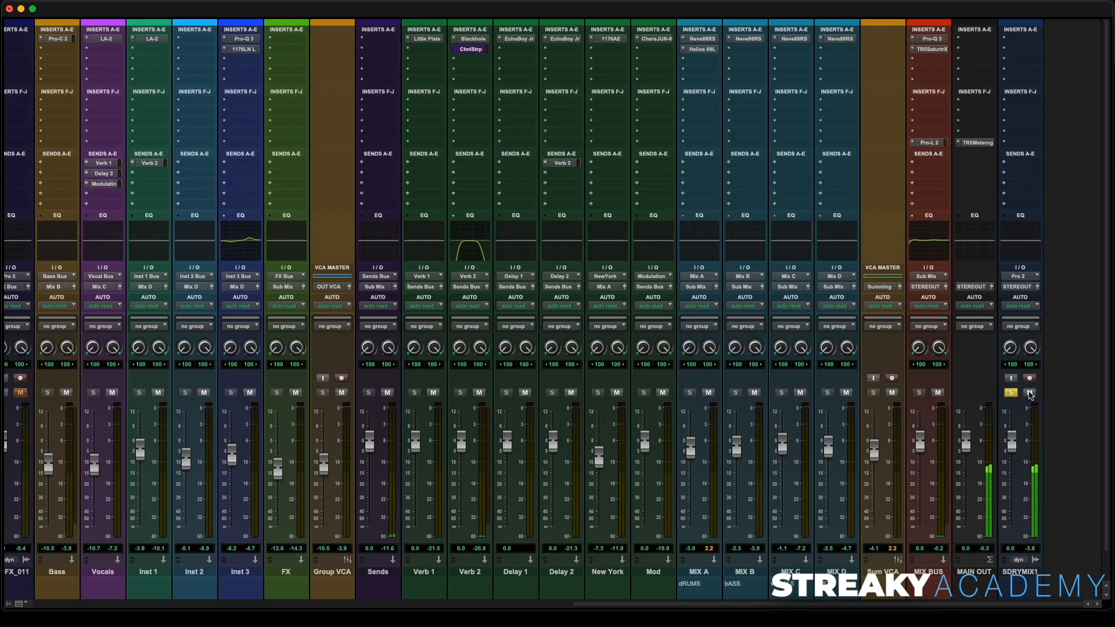
pyautogui.click(1029, 392)
pyautogui.click(1011, 392)
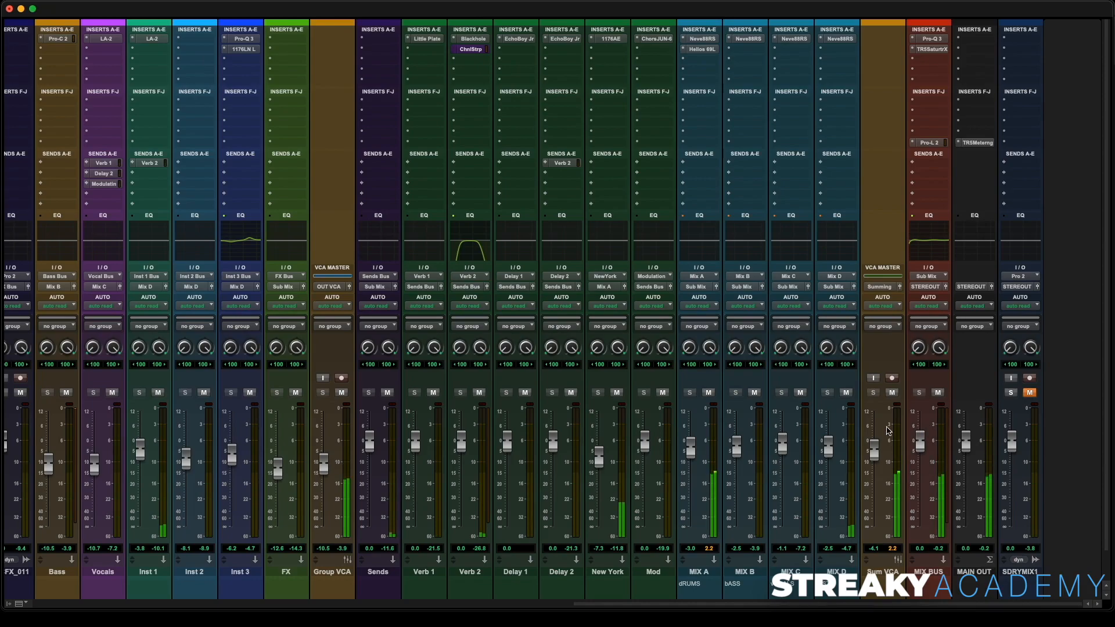
# - Zoom out the timeline and select the whole song from the start
pyautogui.press('super+equal')
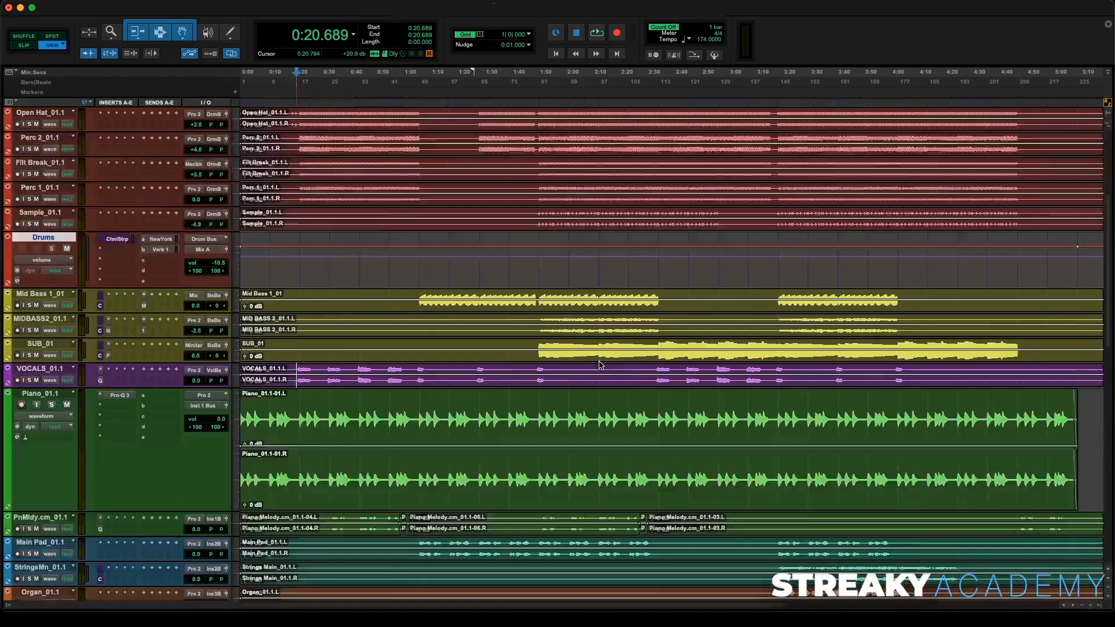
pyautogui.press('super+bracketleft')
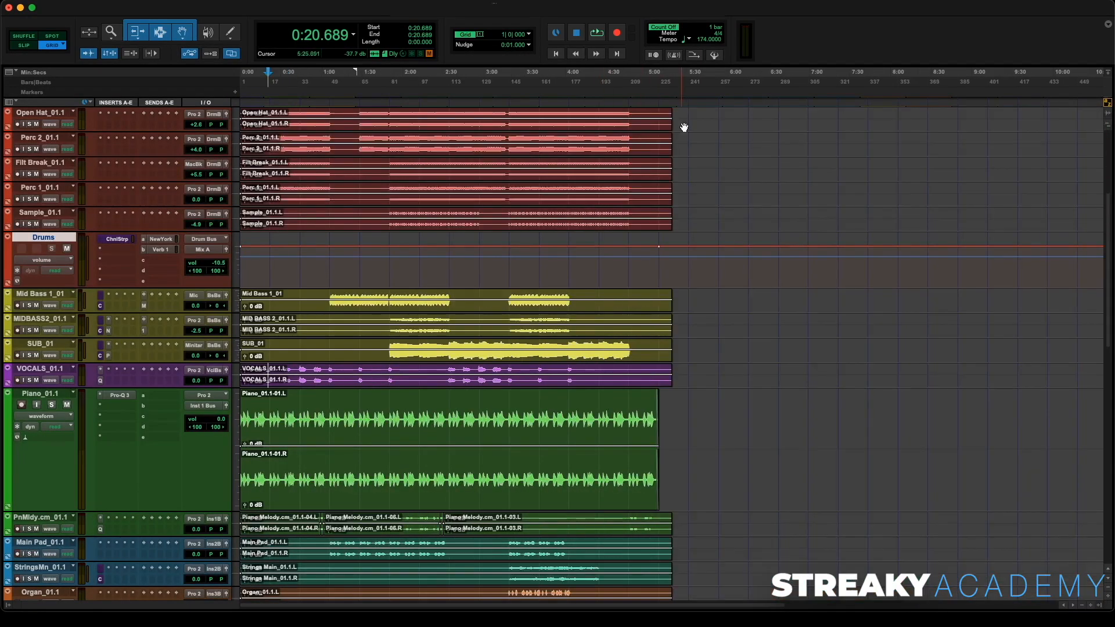
pyautogui.moveTo(680, 102); pyautogui.dragTo(117, 118)
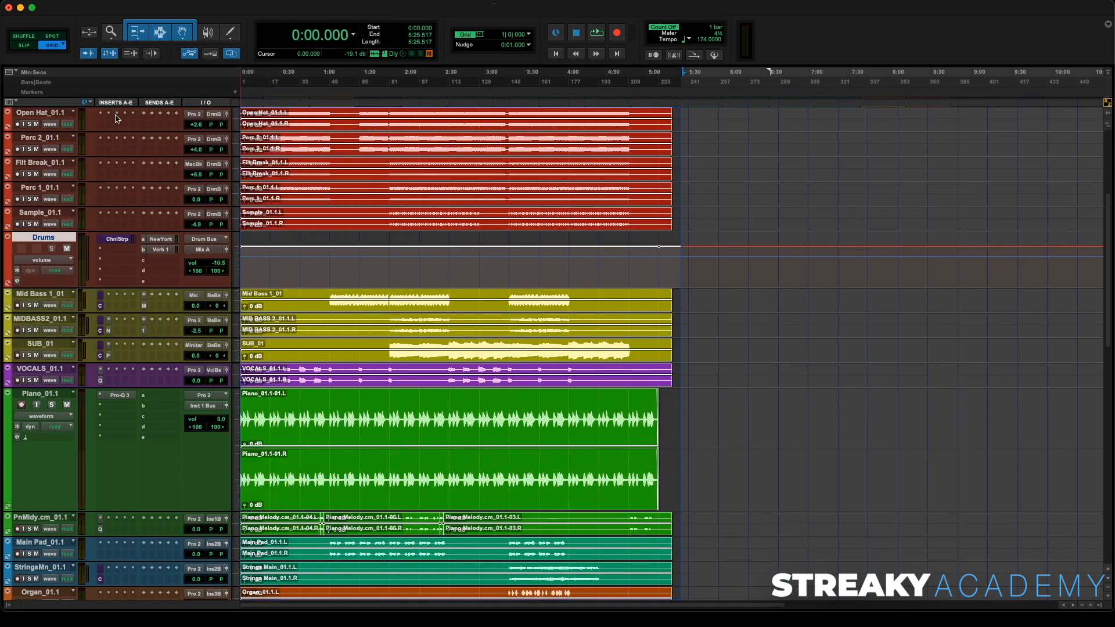
pyautogui.press('super+equal')
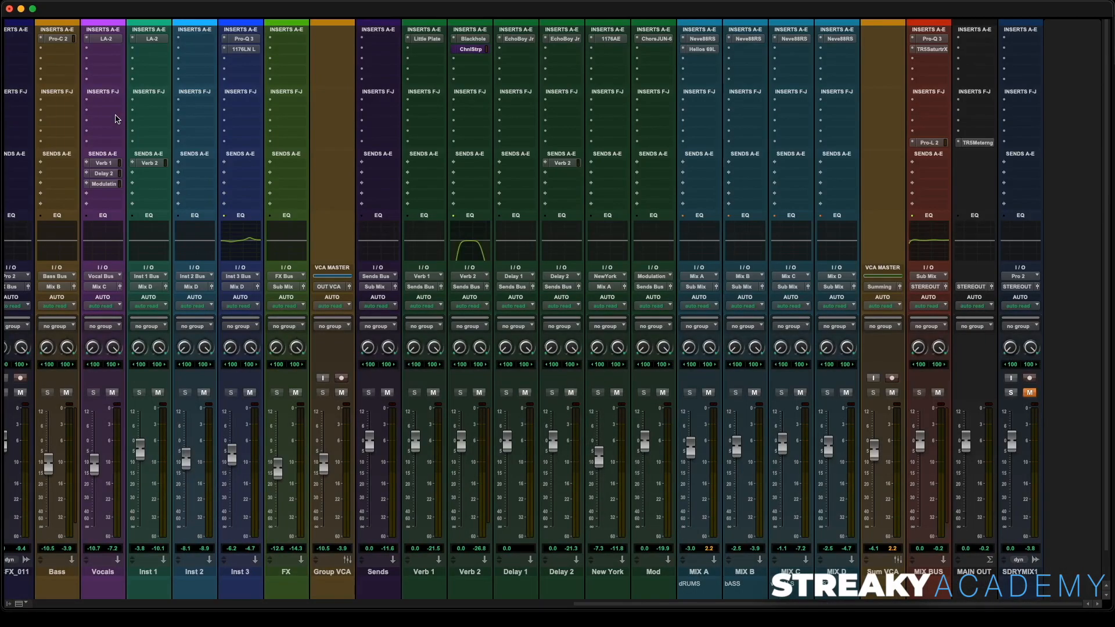
pyautogui.press('super+equal')
pyautogui.scroll(-15, 420, 333)
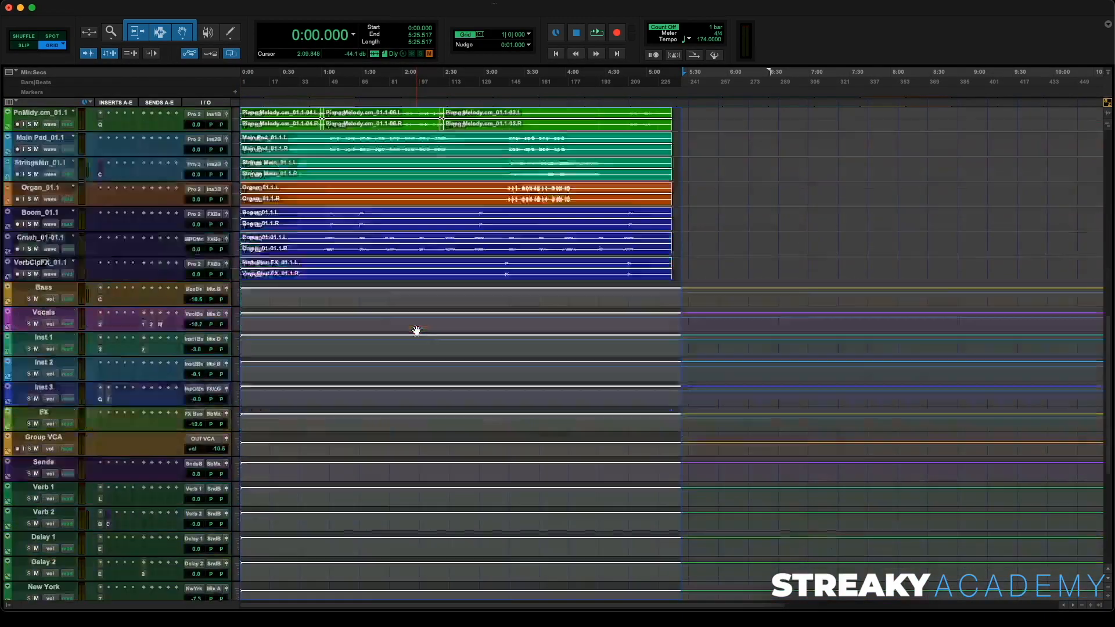
pyautogui.press('super+equal')
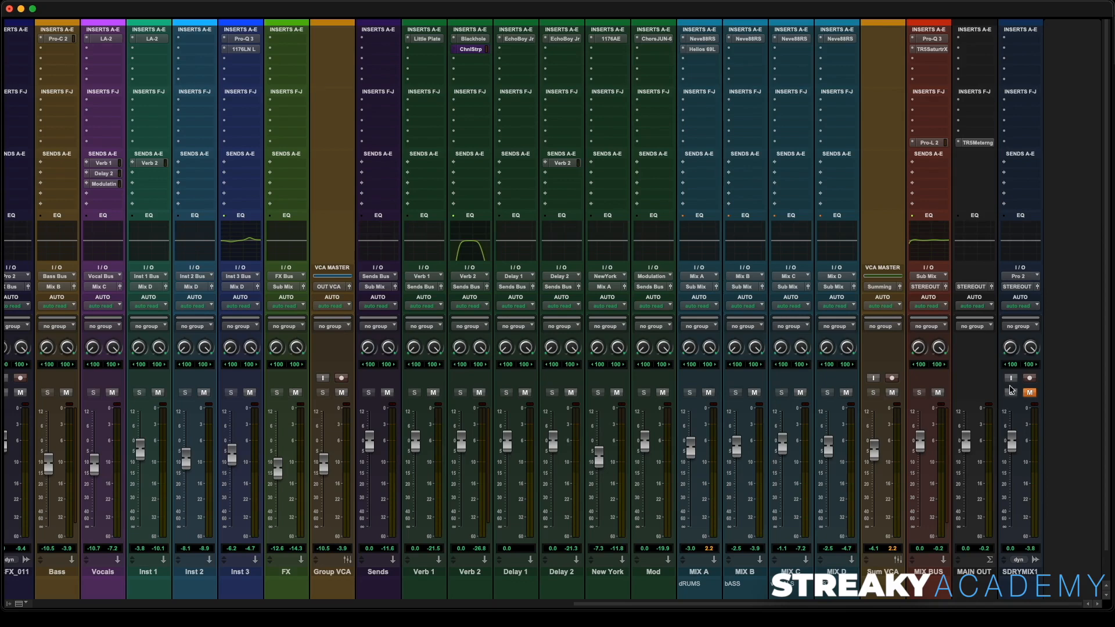
# - Open TRS Metering on the MAIN OUT and play from about 3:17 to watch the loudness and spectrum meters
pyautogui.click(969, 144)
pyautogui.press('super+equal')
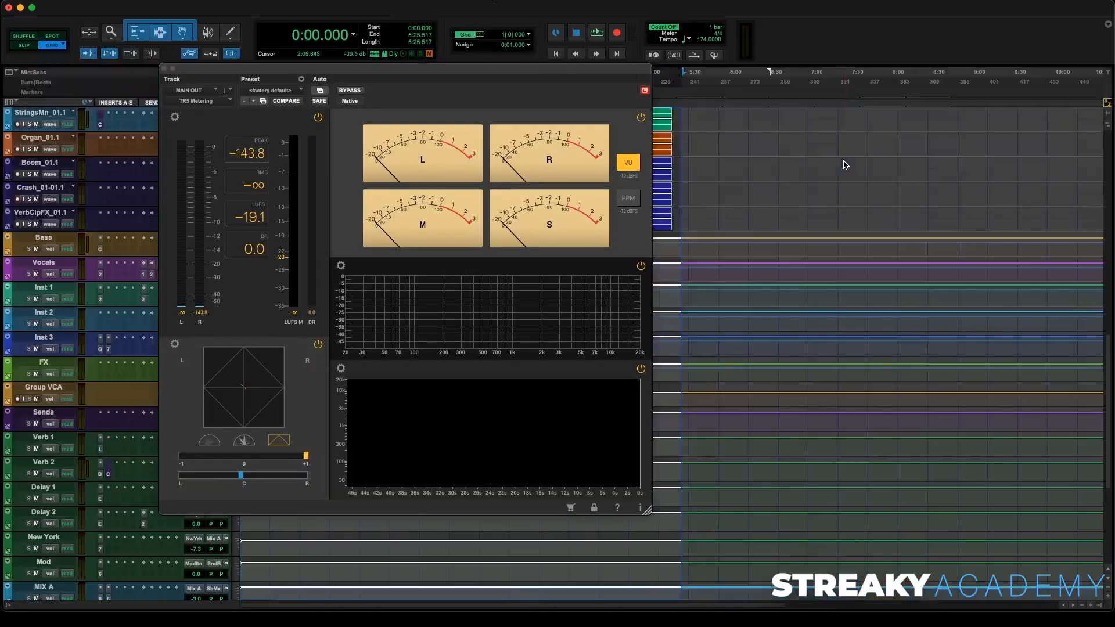
pyautogui.moveTo(452, 62); pyautogui.dragTo(493, 201)
pyautogui.click(508, 139)
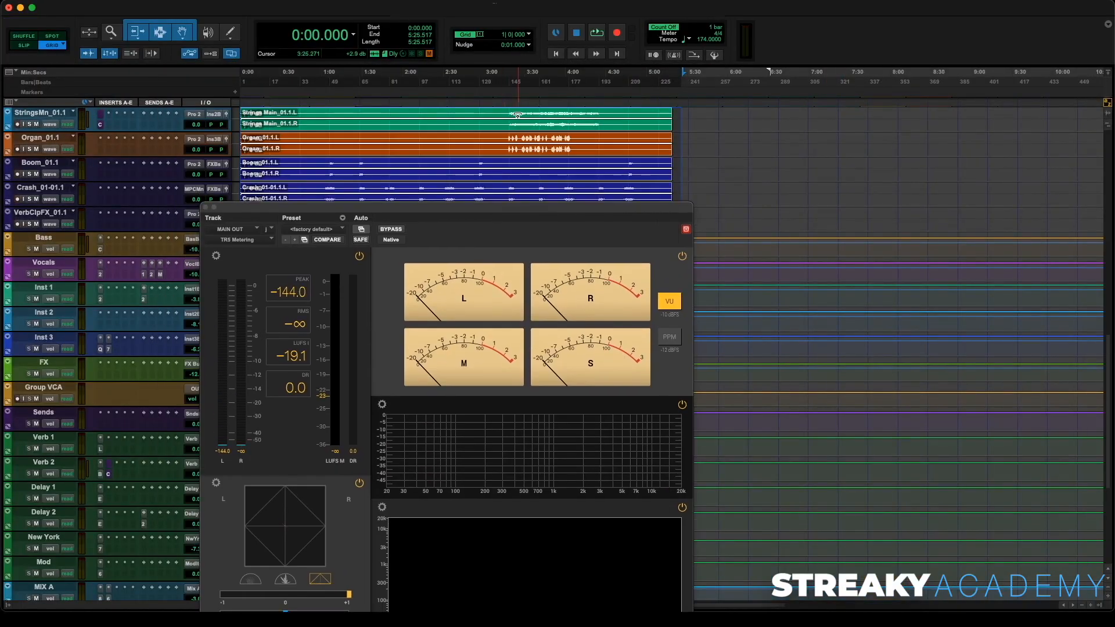
pyautogui.press('space')
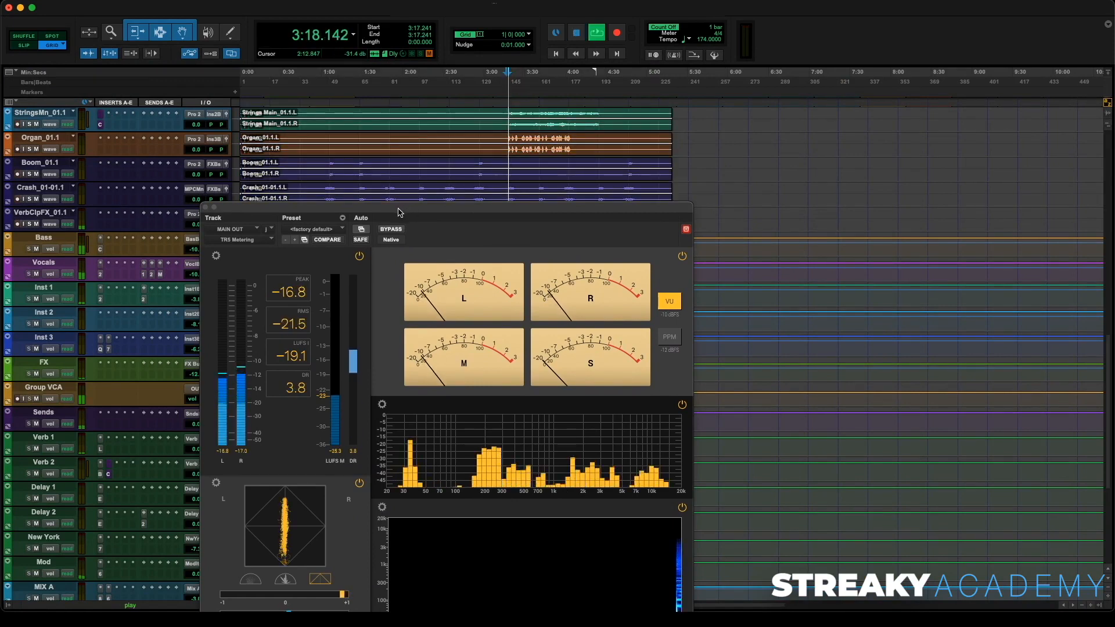
pyautogui.moveTo(400, 208); pyautogui.dragTo(503, 143)
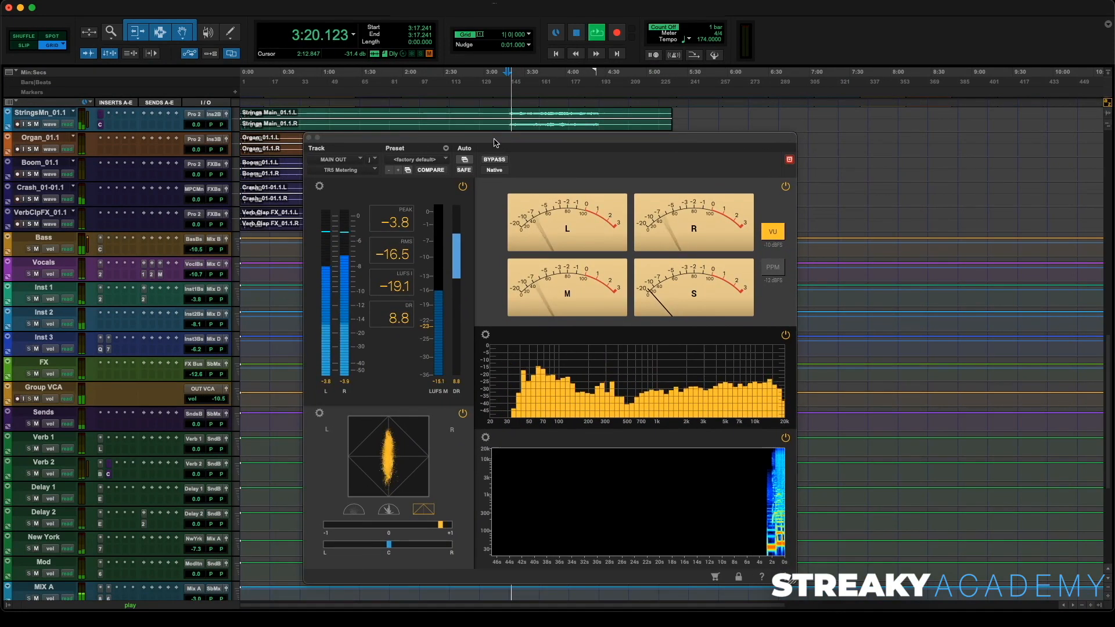
pyautogui.press('super+equal')
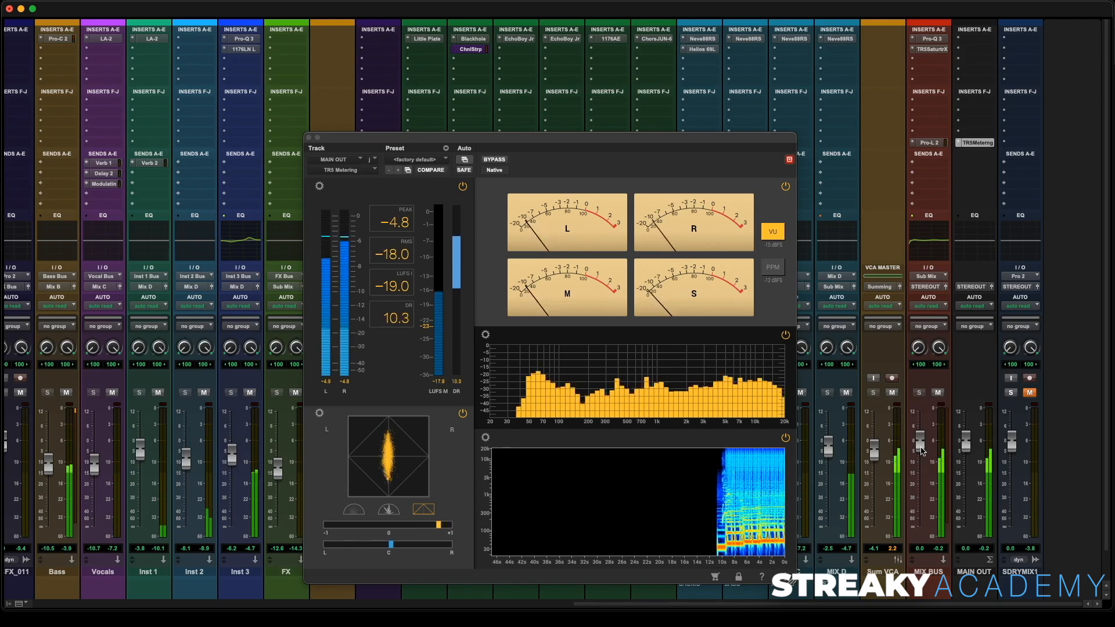
# - Pull the MIX BUS fader down to about -1.7 dB and A/B the mix against the soloed, unmuted SDRYMIX1 reference
pyautogui.moveTo(923, 451); pyautogui.dragTo(924, 455)
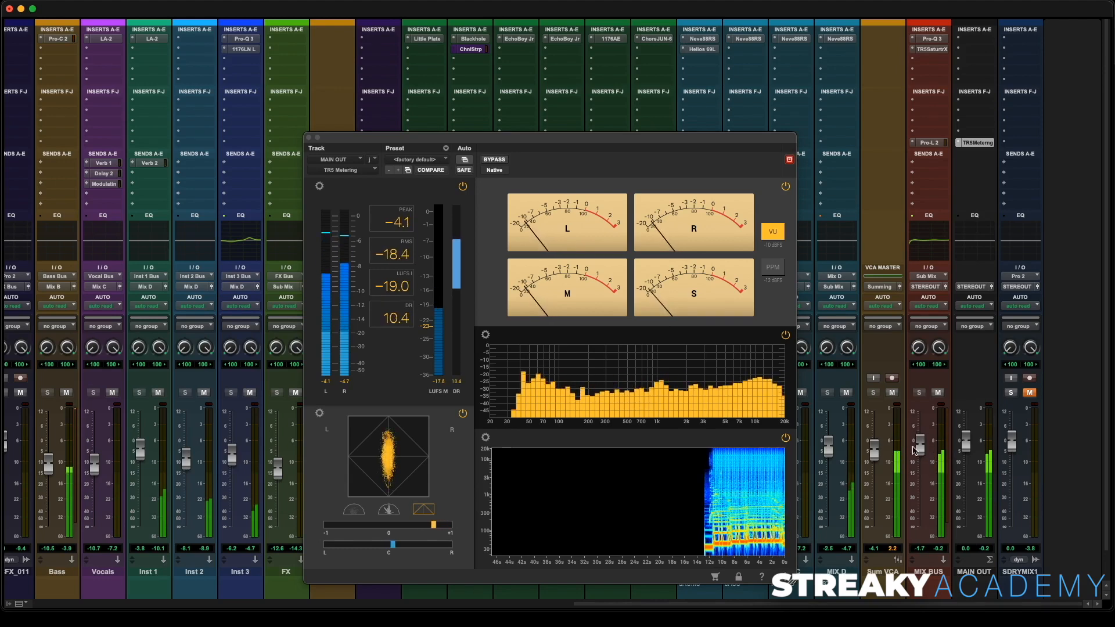
pyautogui.click(427, 236)
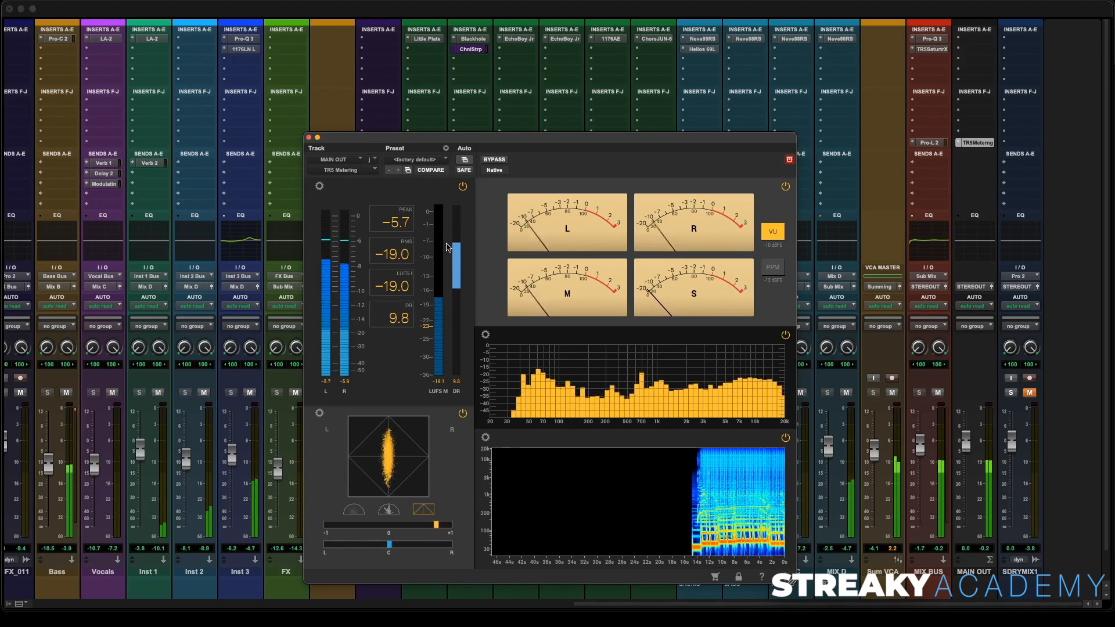
pyautogui.click(1011, 392)
pyautogui.click(1030, 393)
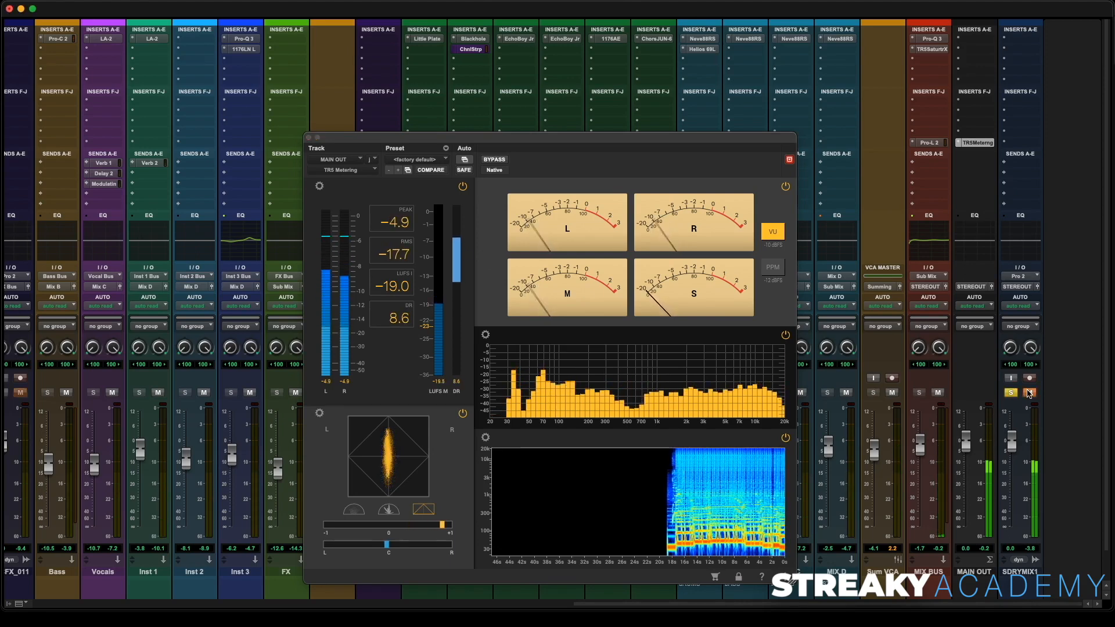
pyautogui.click(1029, 394)
pyautogui.click(1011, 393)
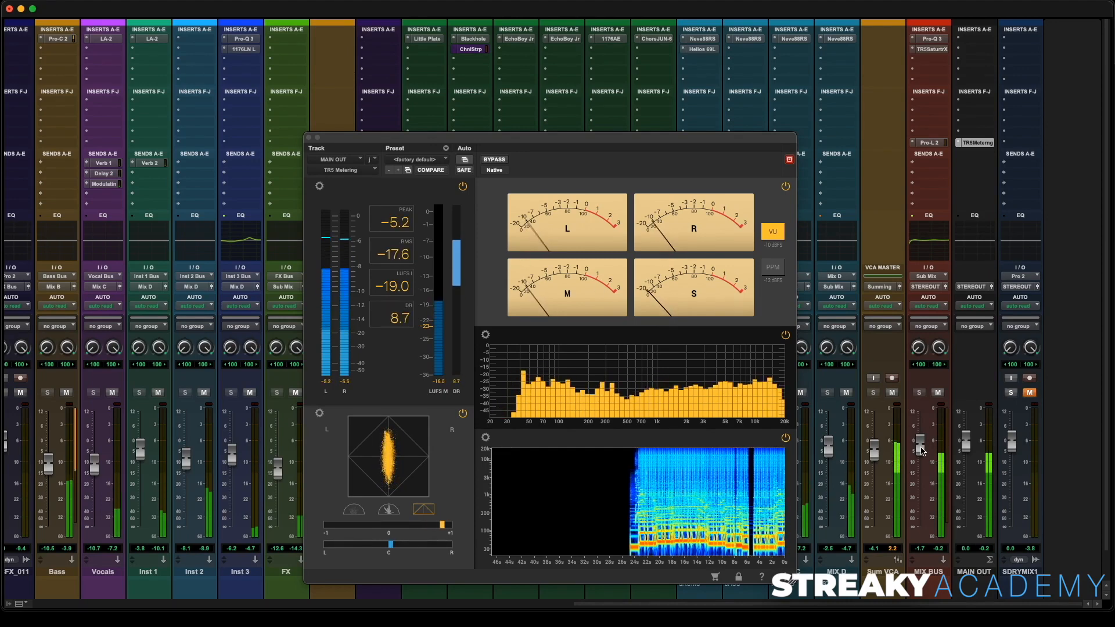
# - Reset the MIX BUS fader to 0 dB and compare the mix with the SDRYMIX1 reference again
pyautogui.keyDown('alt'); pyautogui.click(921, 447); pyautogui.keyUp('alt')
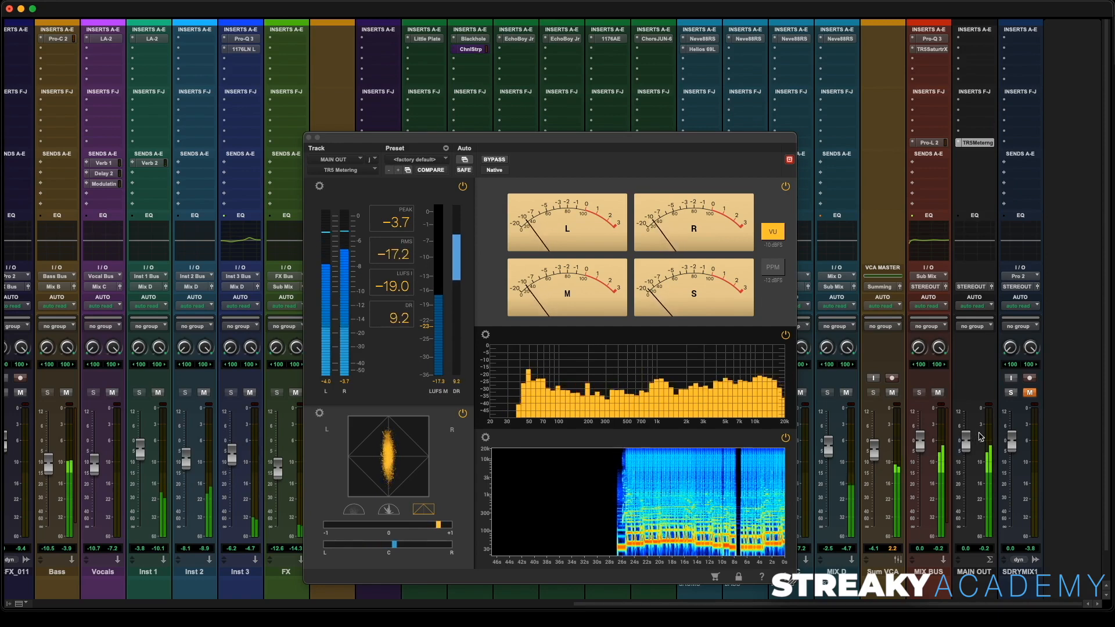
pyautogui.click(1009, 393)
pyautogui.click(1030, 393)
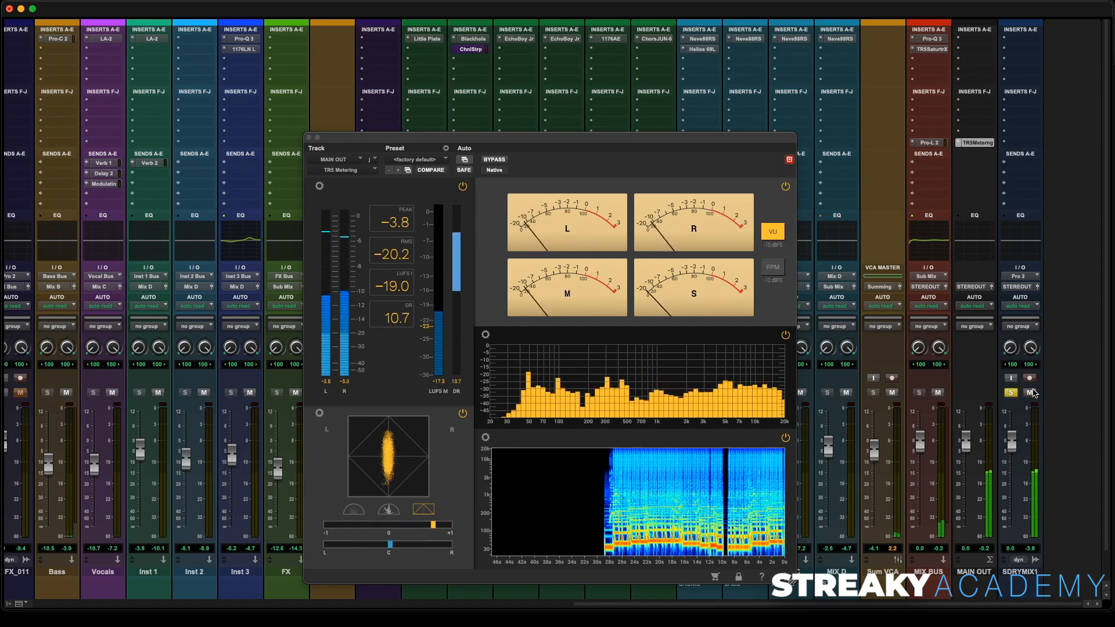
pyautogui.click(1031, 393)
pyautogui.click(1010, 394)
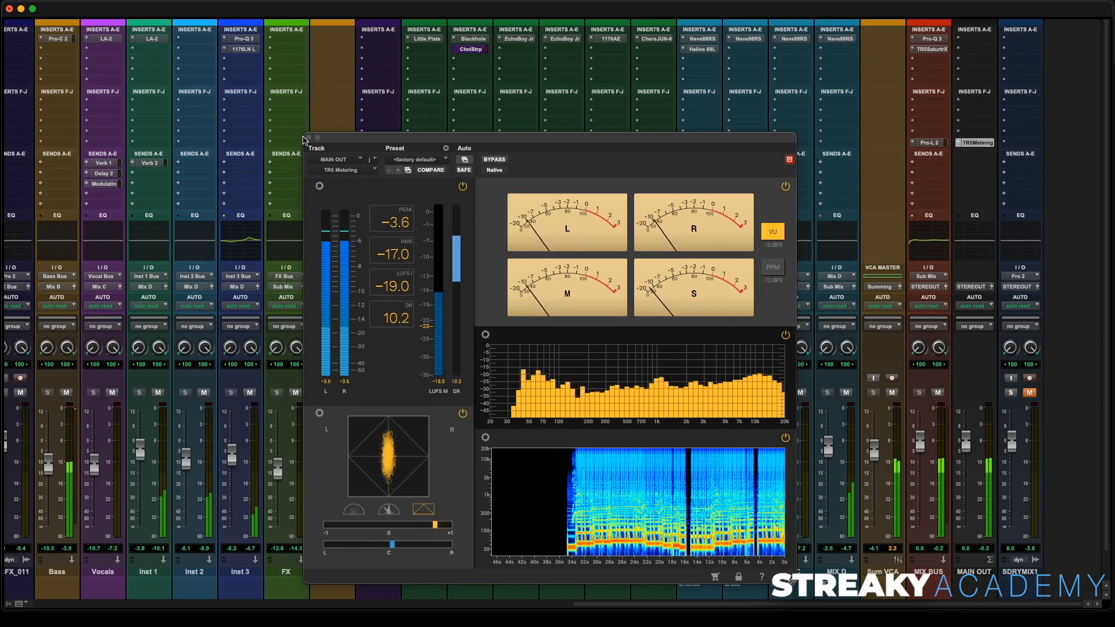
pyautogui.click(386, 221)
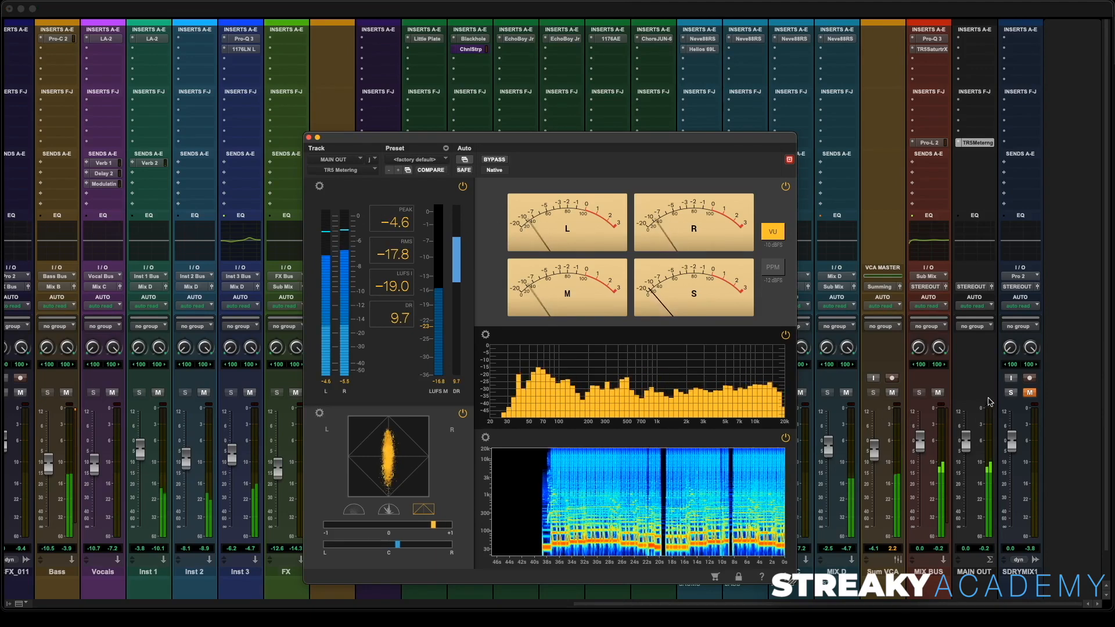
# - Solo and unmute the SDRYMIX1 reference track to compare with the mix, then restore its mute and solo
pyautogui.click(1009, 395)
pyautogui.click(1028, 393)
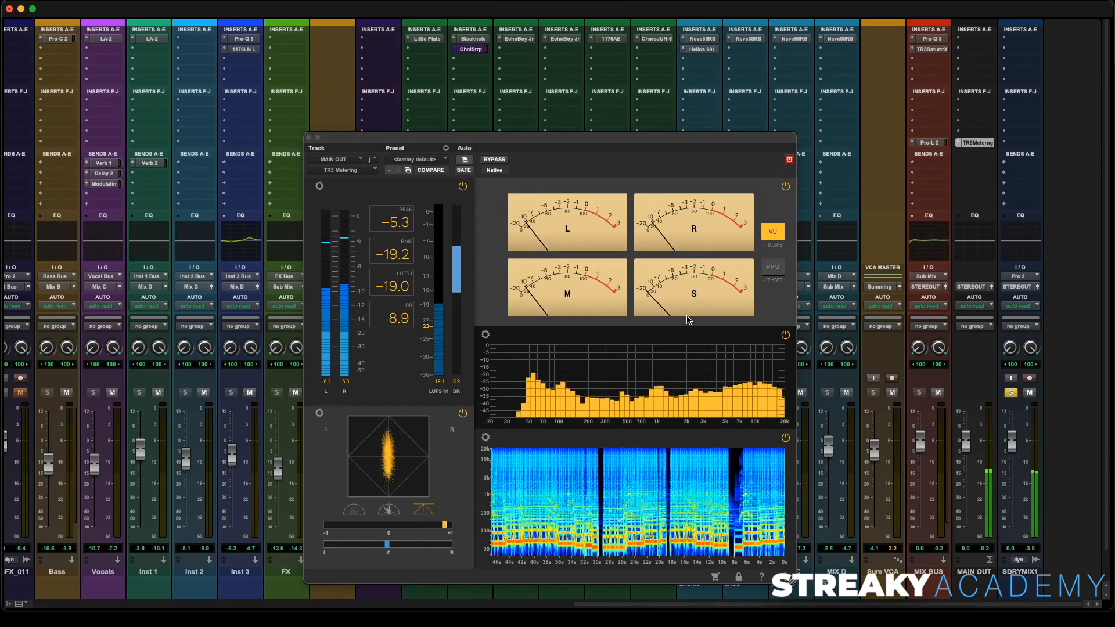
pyautogui.click(1029, 393)
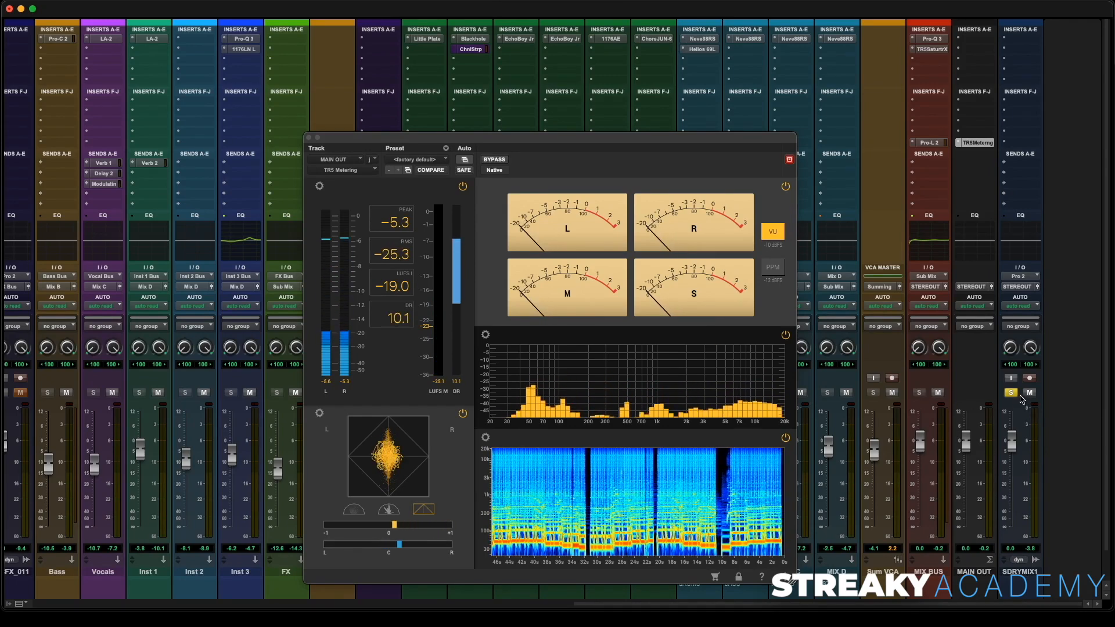
pyautogui.click(1012, 394)
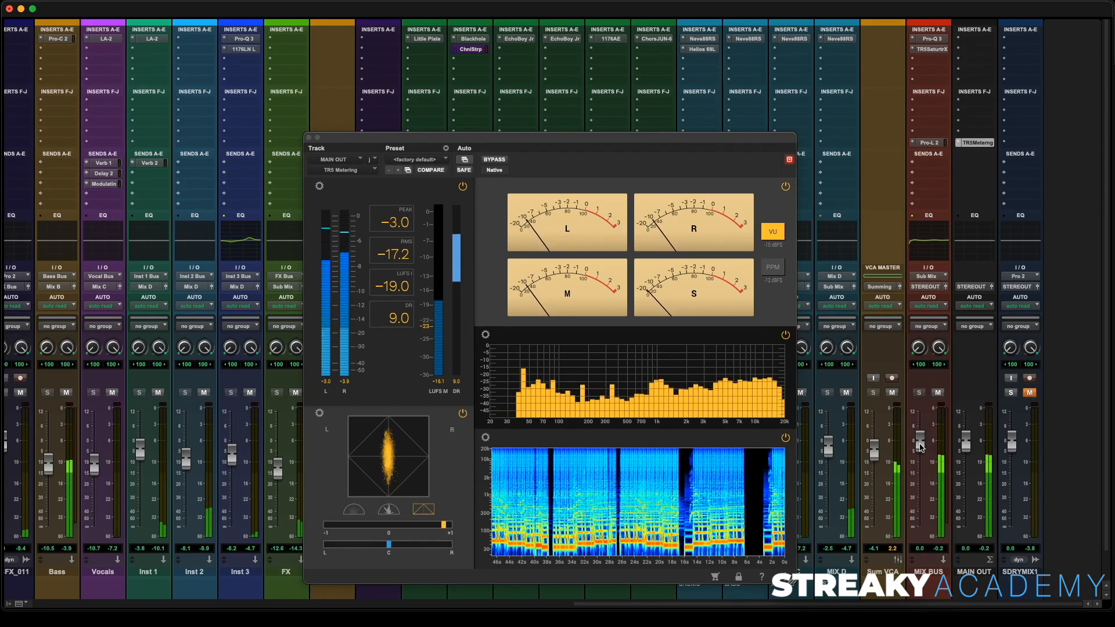
# - Lower the MIX BUS fader to about -1.4 dB and briefly solo the SDRYMIX1 reference to check it
pyautogui.moveTo(921, 443); pyautogui.dragTo(922, 452)
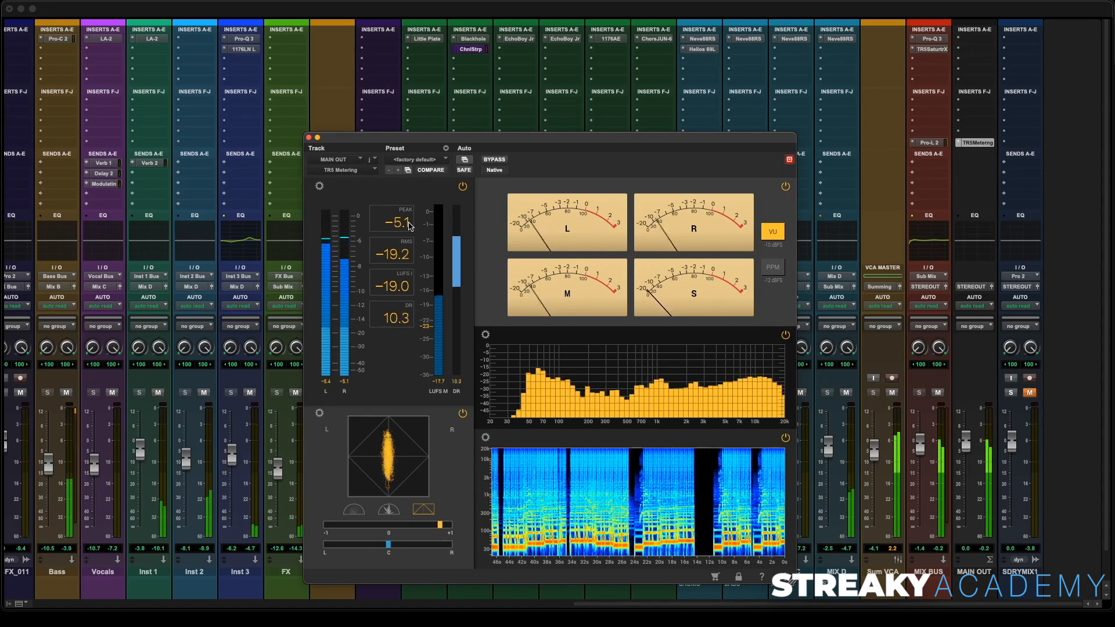
pyautogui.click(1011, 393)
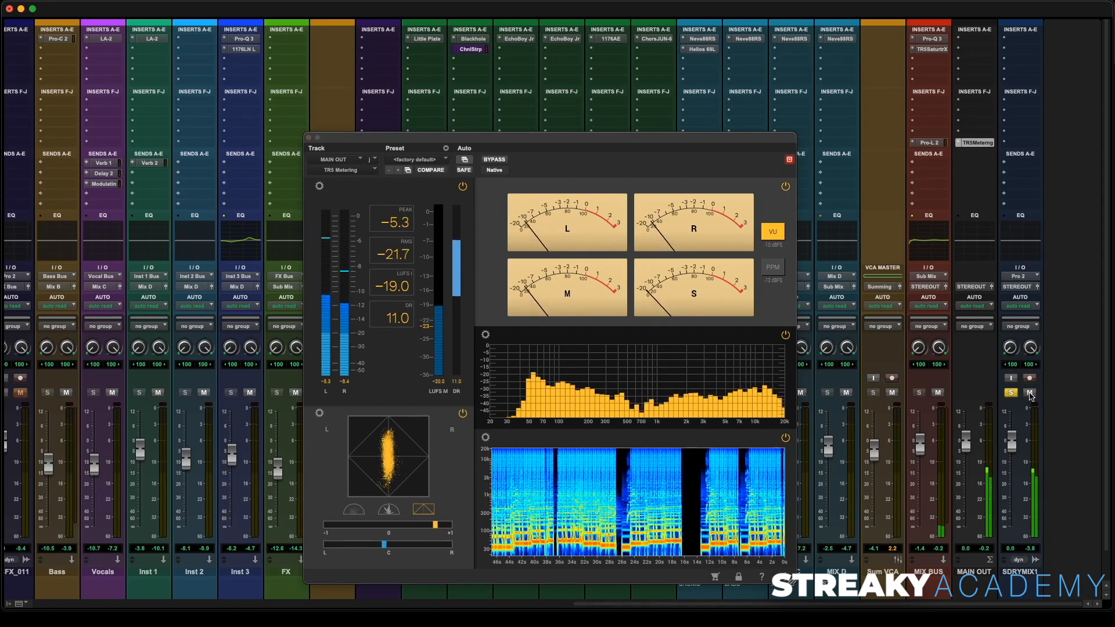
pyautogui.click(1011, 393)
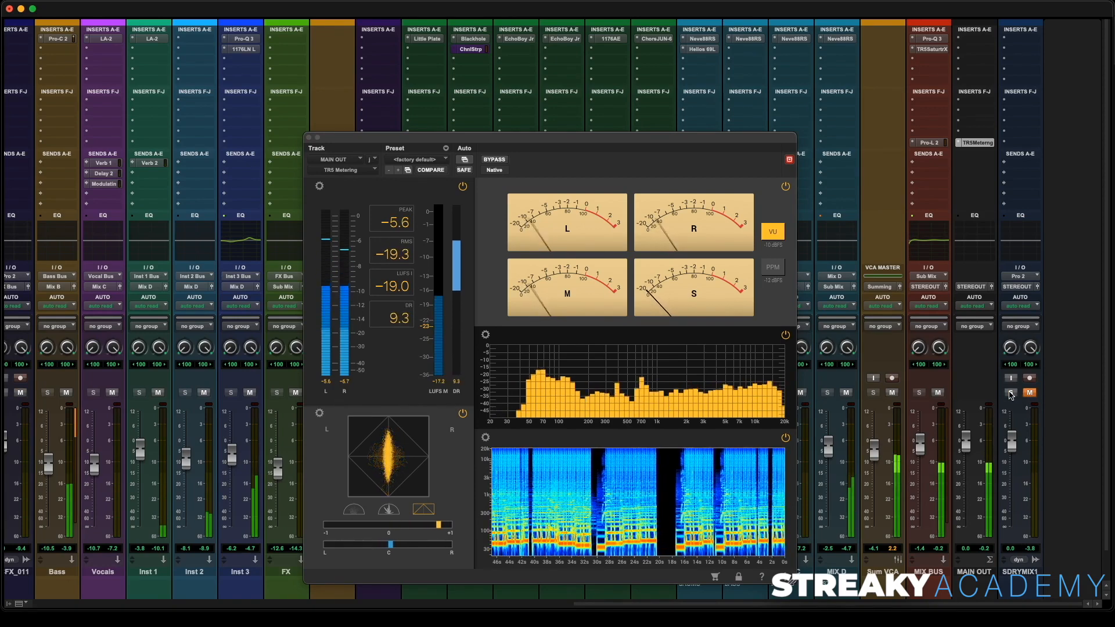
# - Close the TRS Metering window and reread the client's Mix Notes document before closing it
pyautogui.click(309, 137)
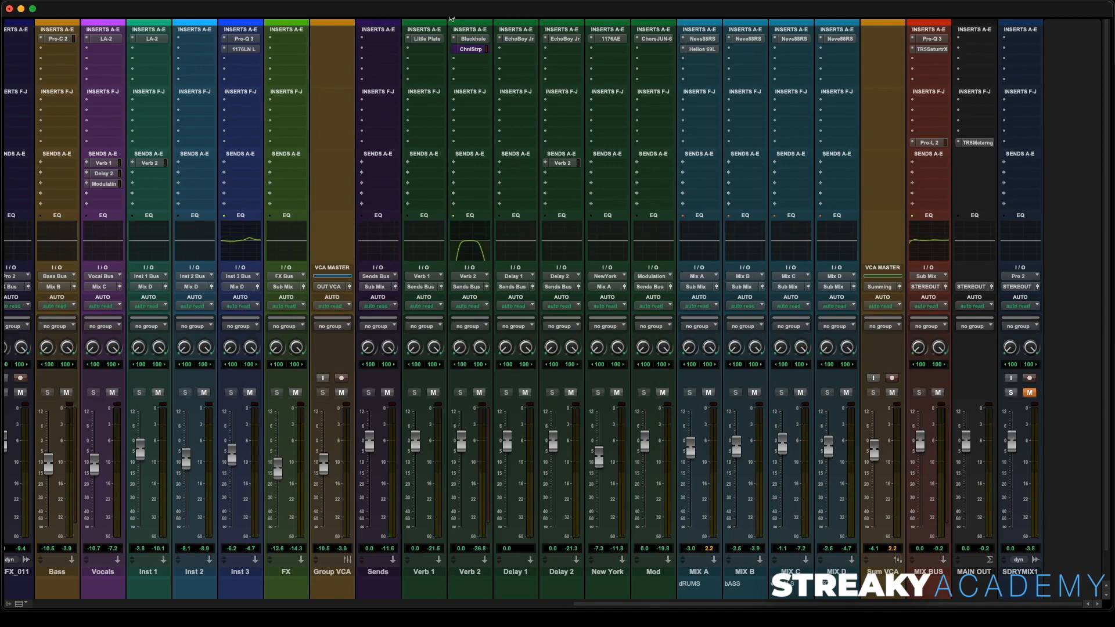
pyautogui.press('super+Tab')
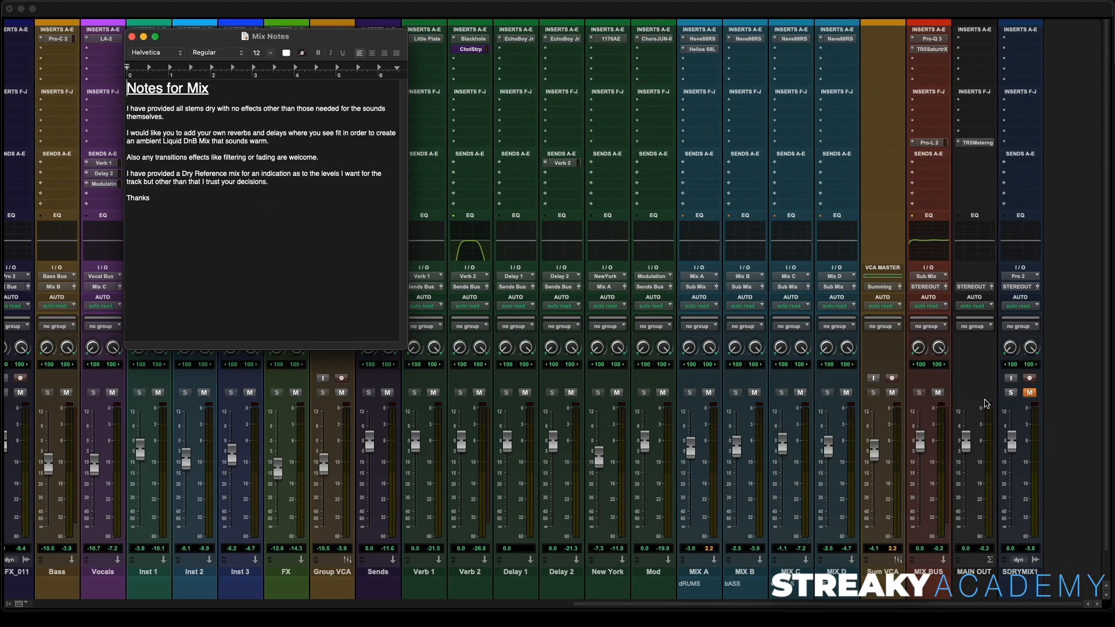
pyautogui.click(132, 38)
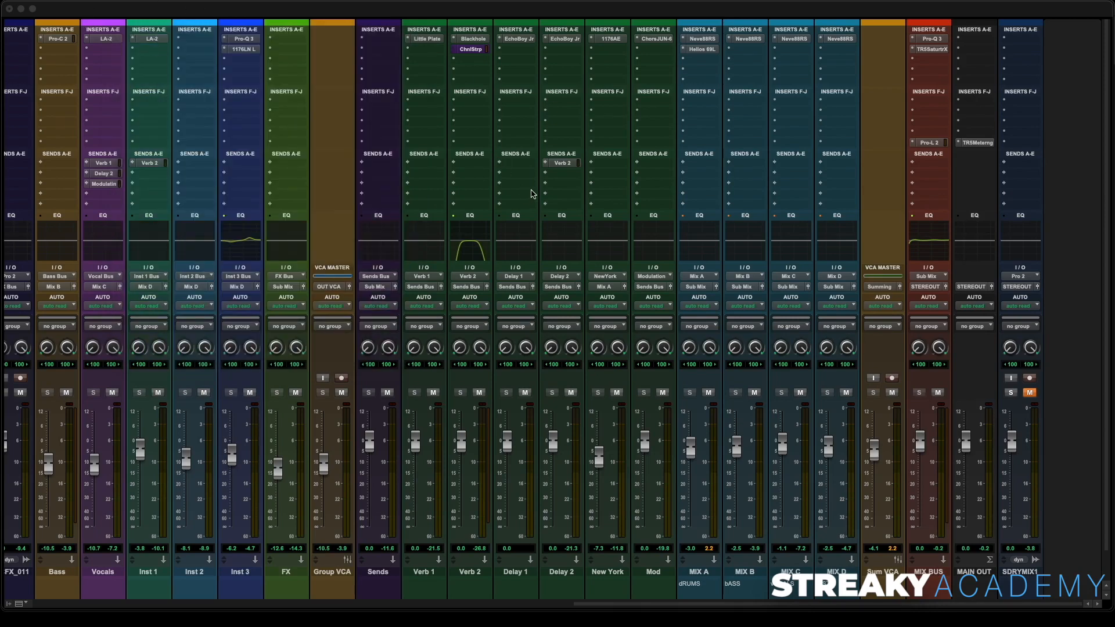
# - Scroll through the whole mixer to review every track's inserts, sends and routing
pyautogui.hscroll(-10, 541, 130)
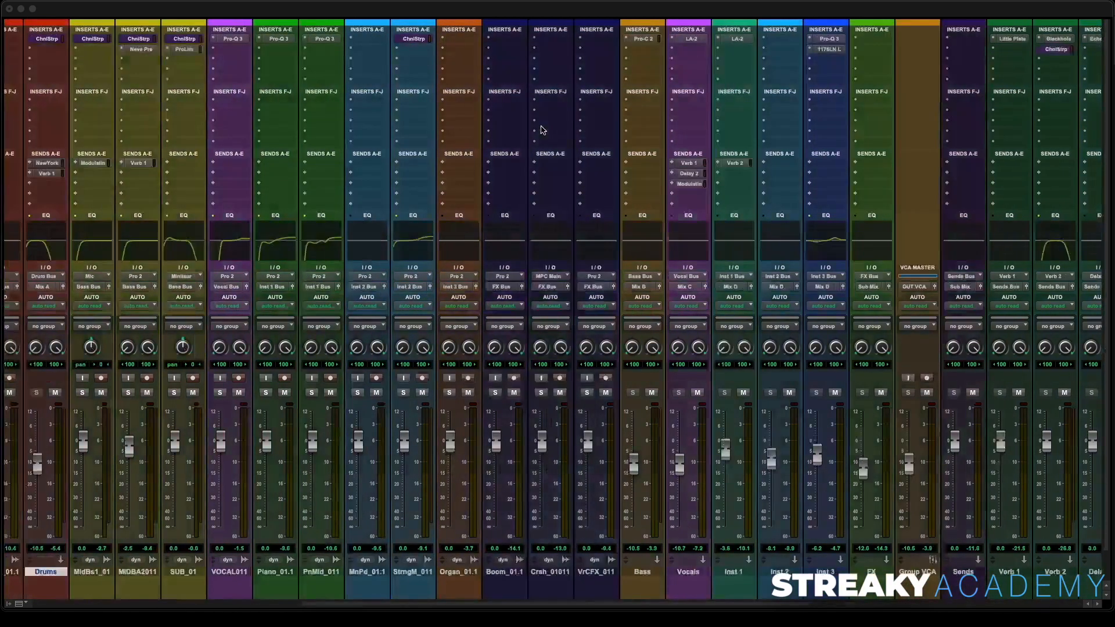
pyautogui.hscroll(-10, 541, 129)
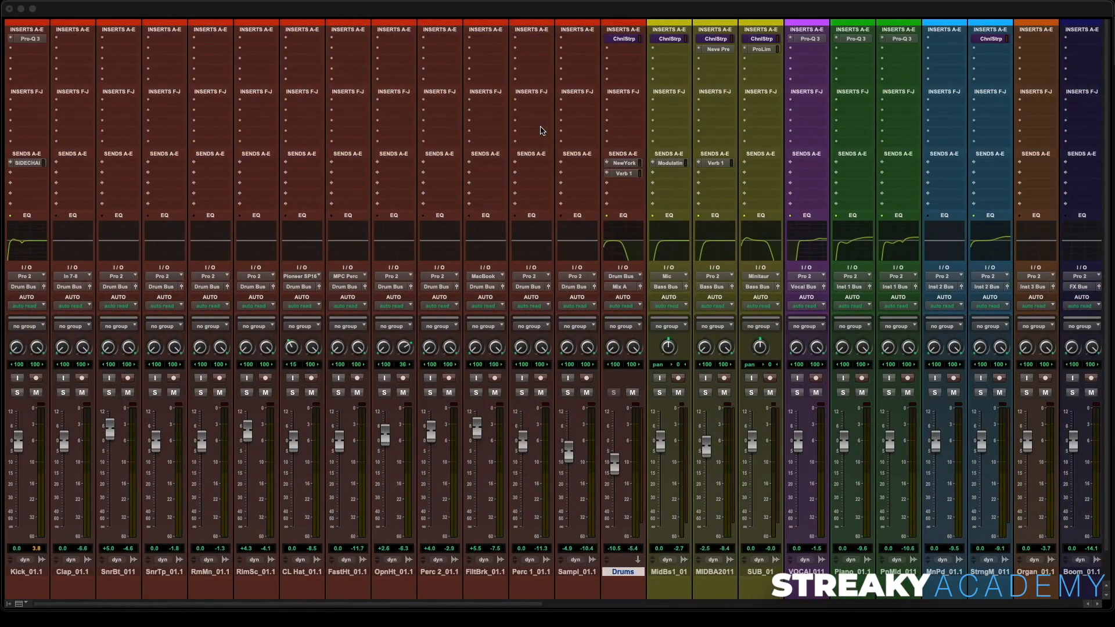
pyautogui.hscroll(20, 541, 130)
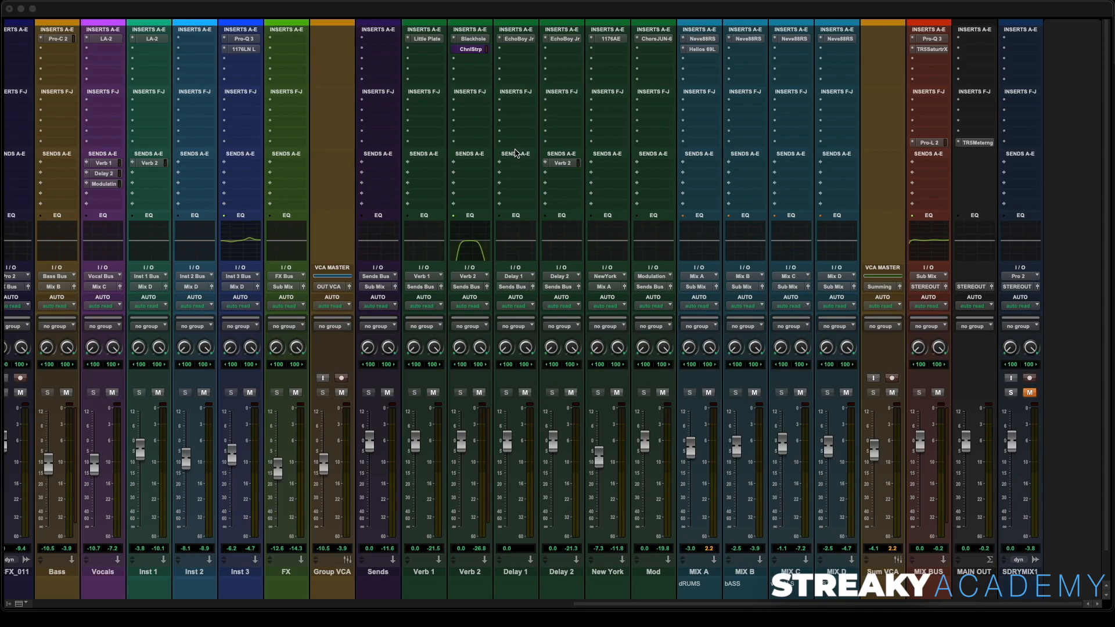
pyautogui.hscroll(-15, 516, 150)
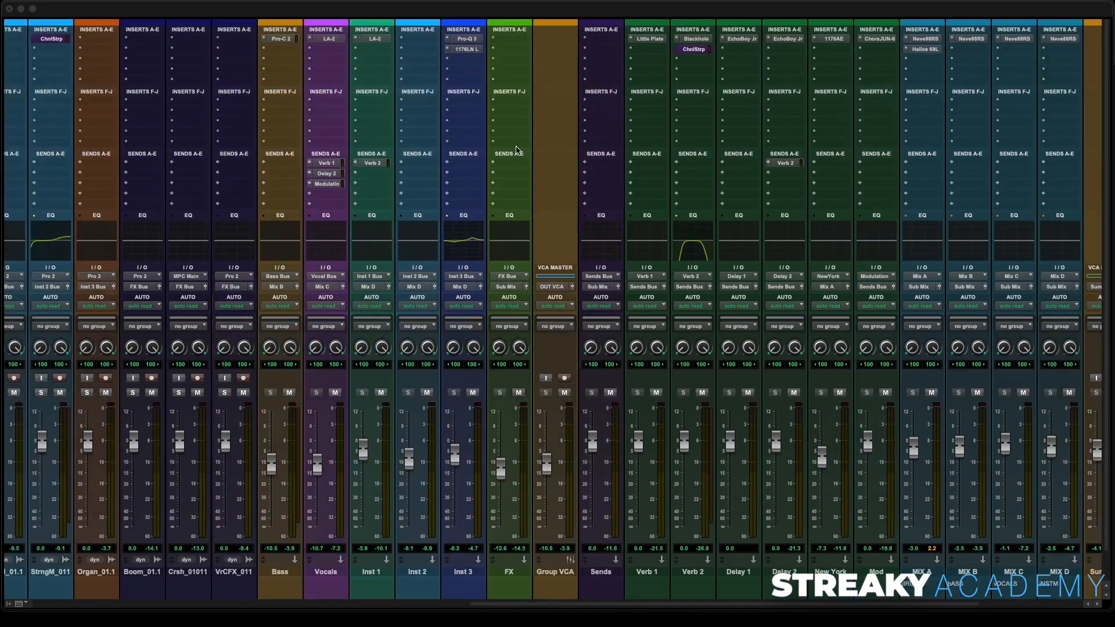
pyautogui.hscroll(-1, 516, 150)
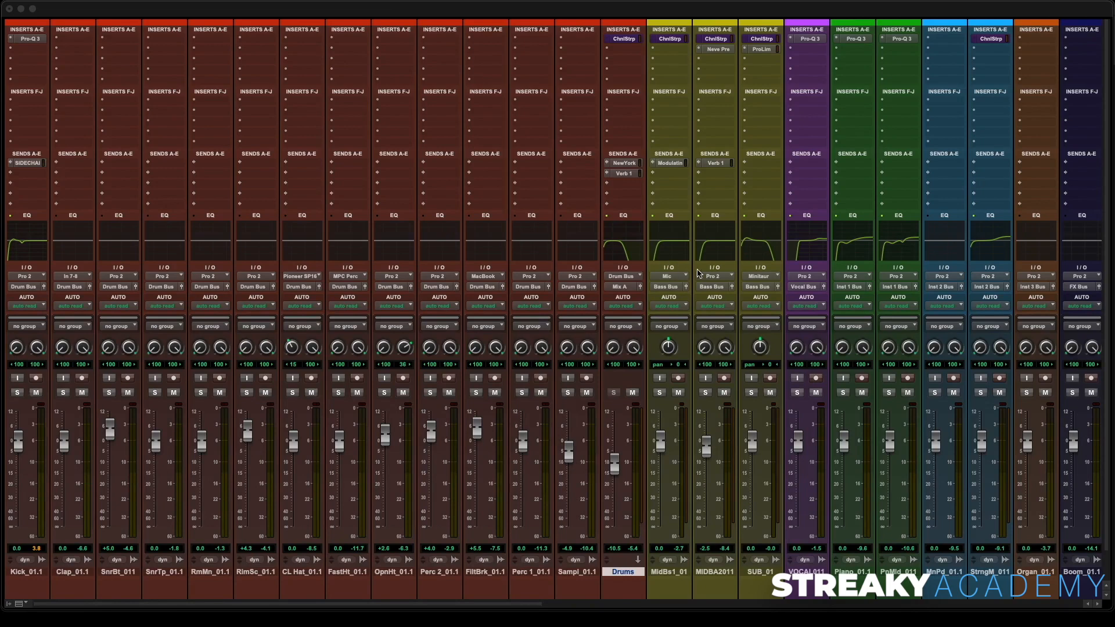
pyautogui.hscroll(6, 641, 186)
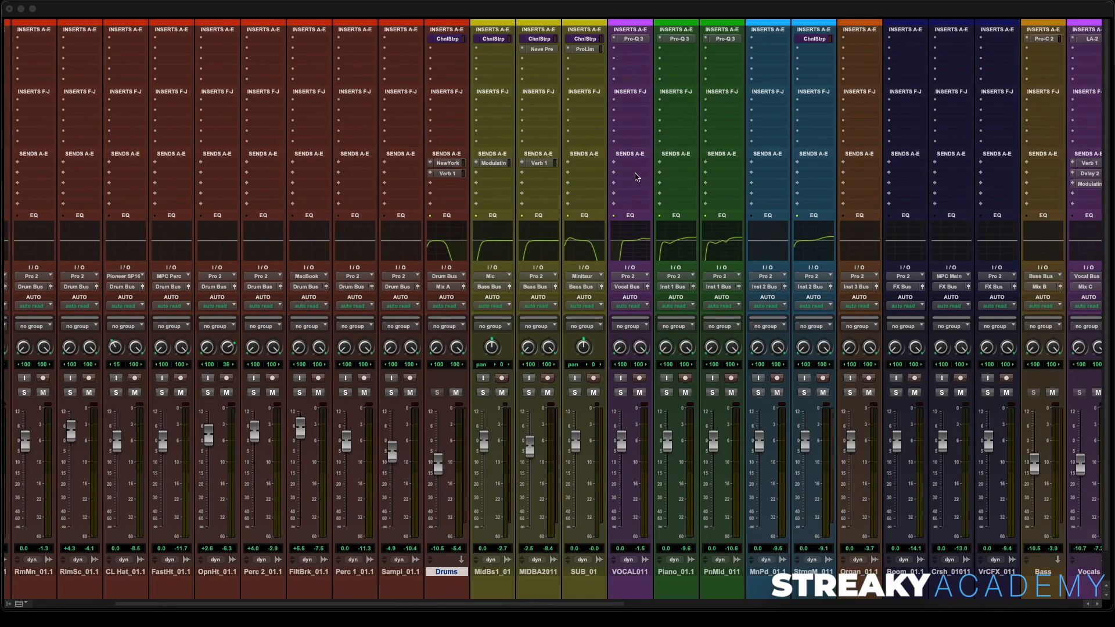
pyautogui.hscroll(10, 601, 80)
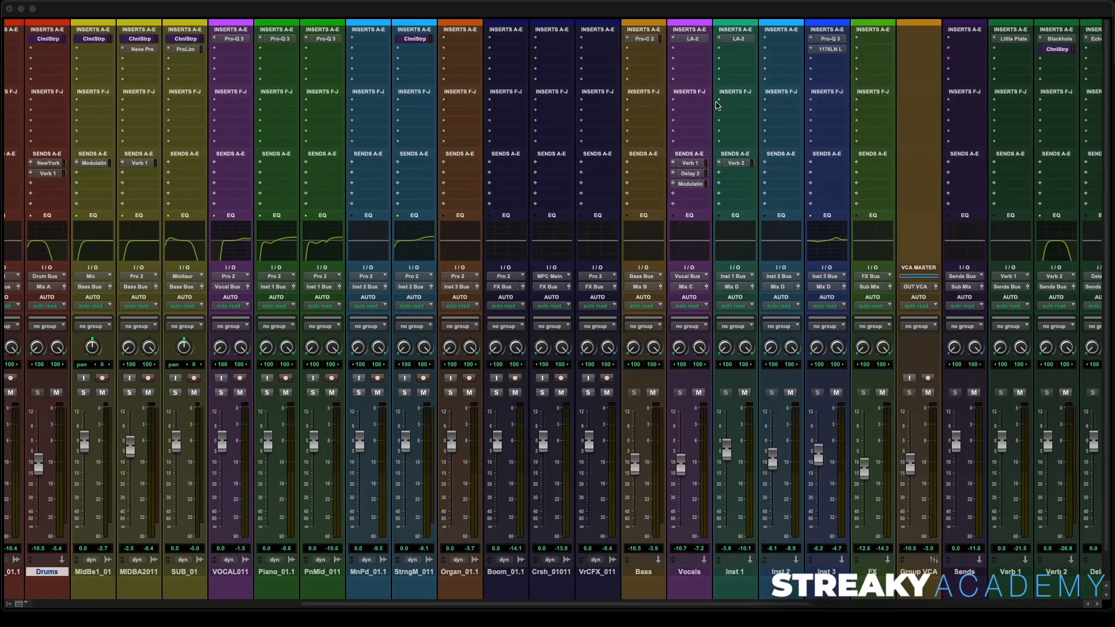
pyautogui.hscroll(9, 697, 101)
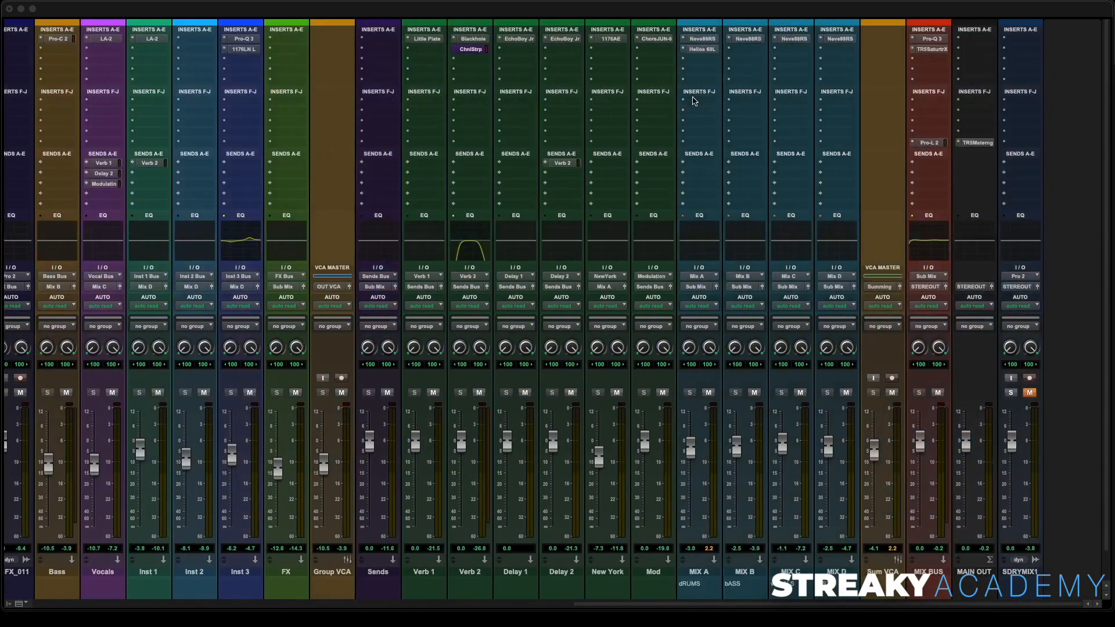